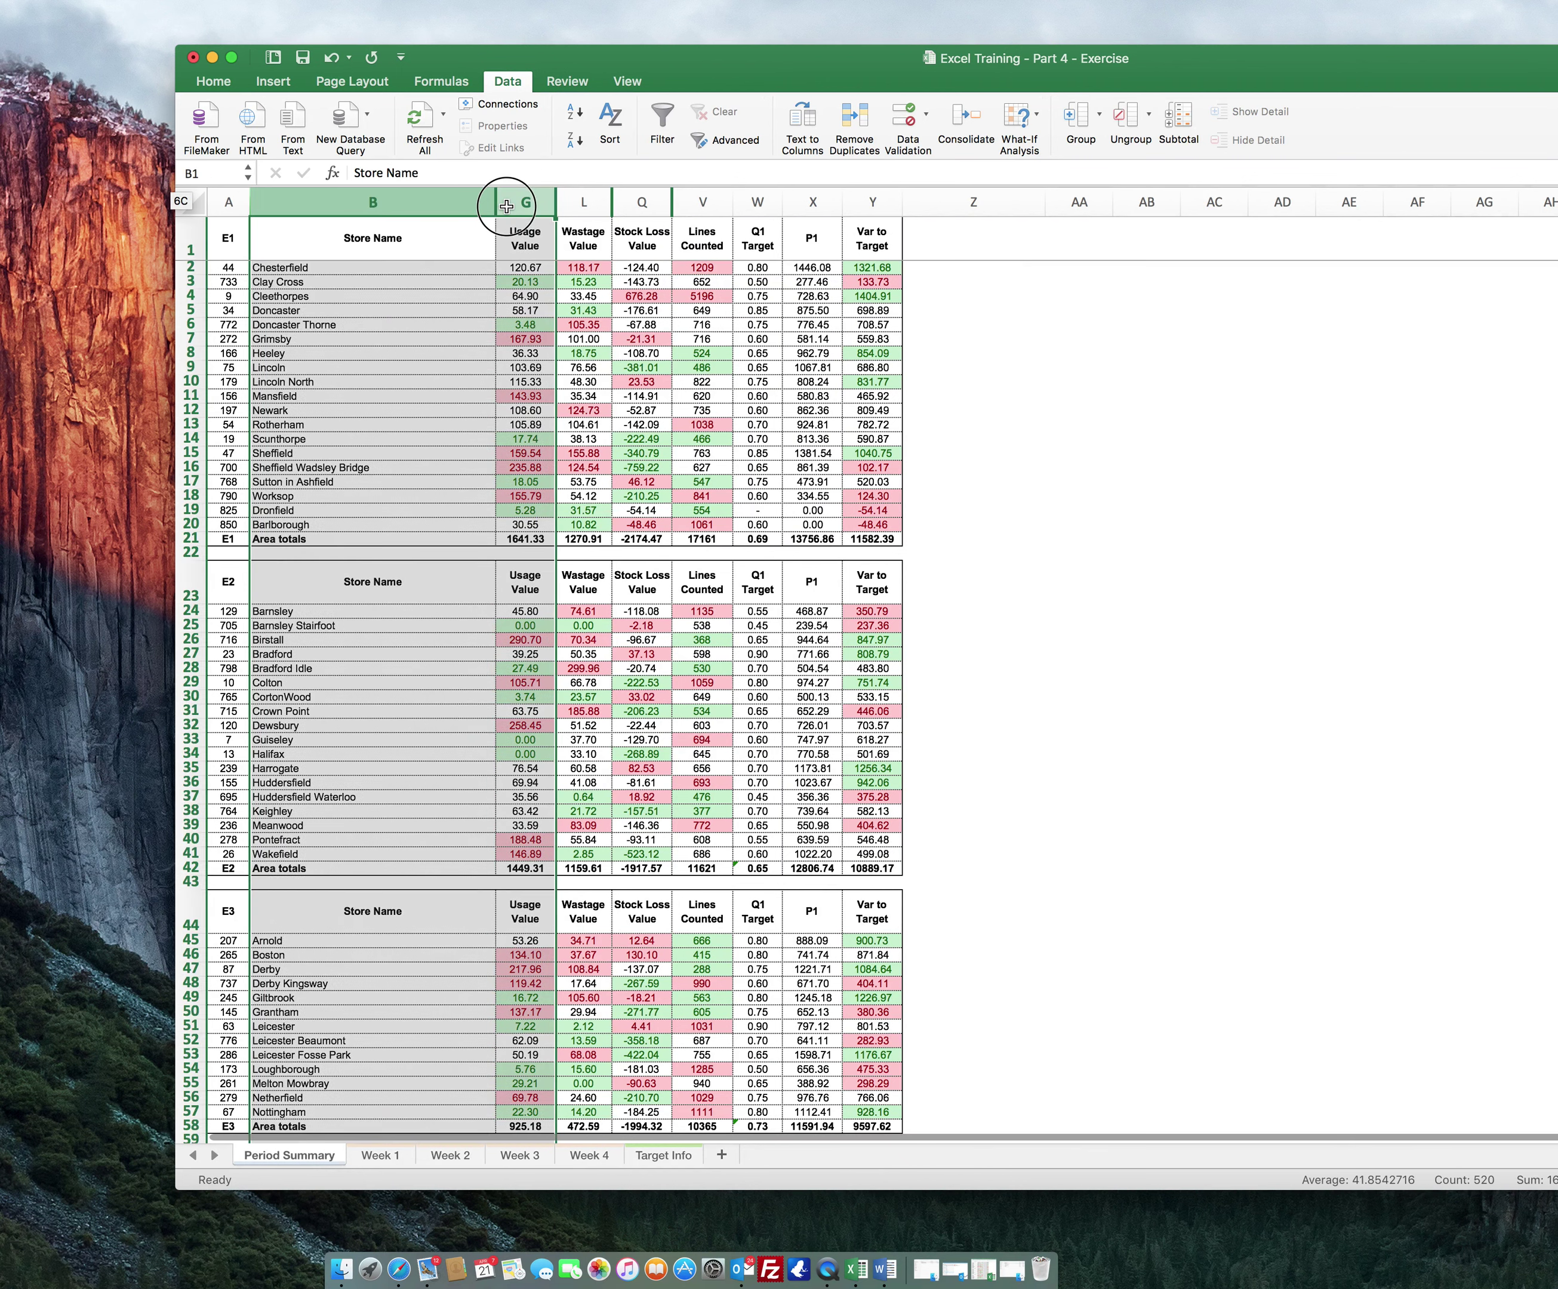
- Unhide columns C to F between the Store Name and Usage Value columns on the Period Summary sheet
right_click(507, 206)
click(560, 418)
click(694, 281)
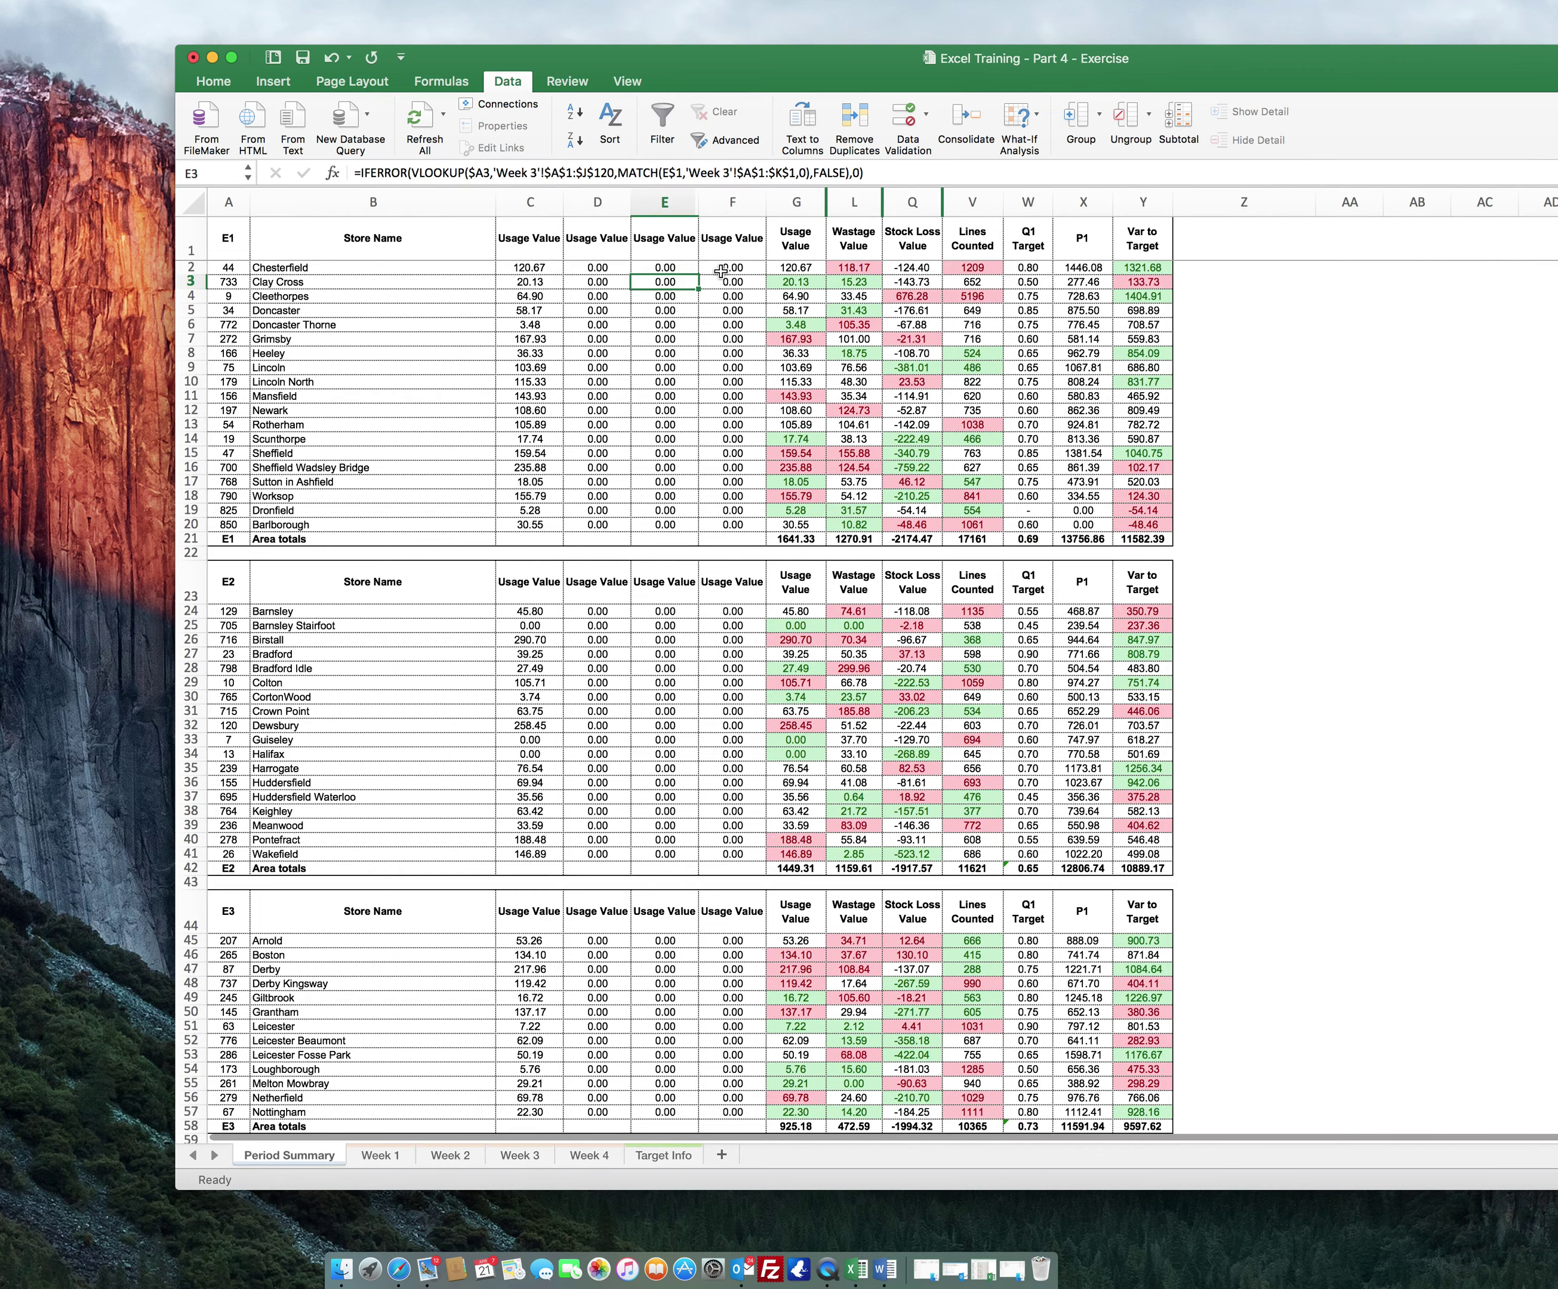
- Examine the store data on the Week 1 sheet and return to the Period Summary sheet
click(384, 1155)
click(297, 1157)
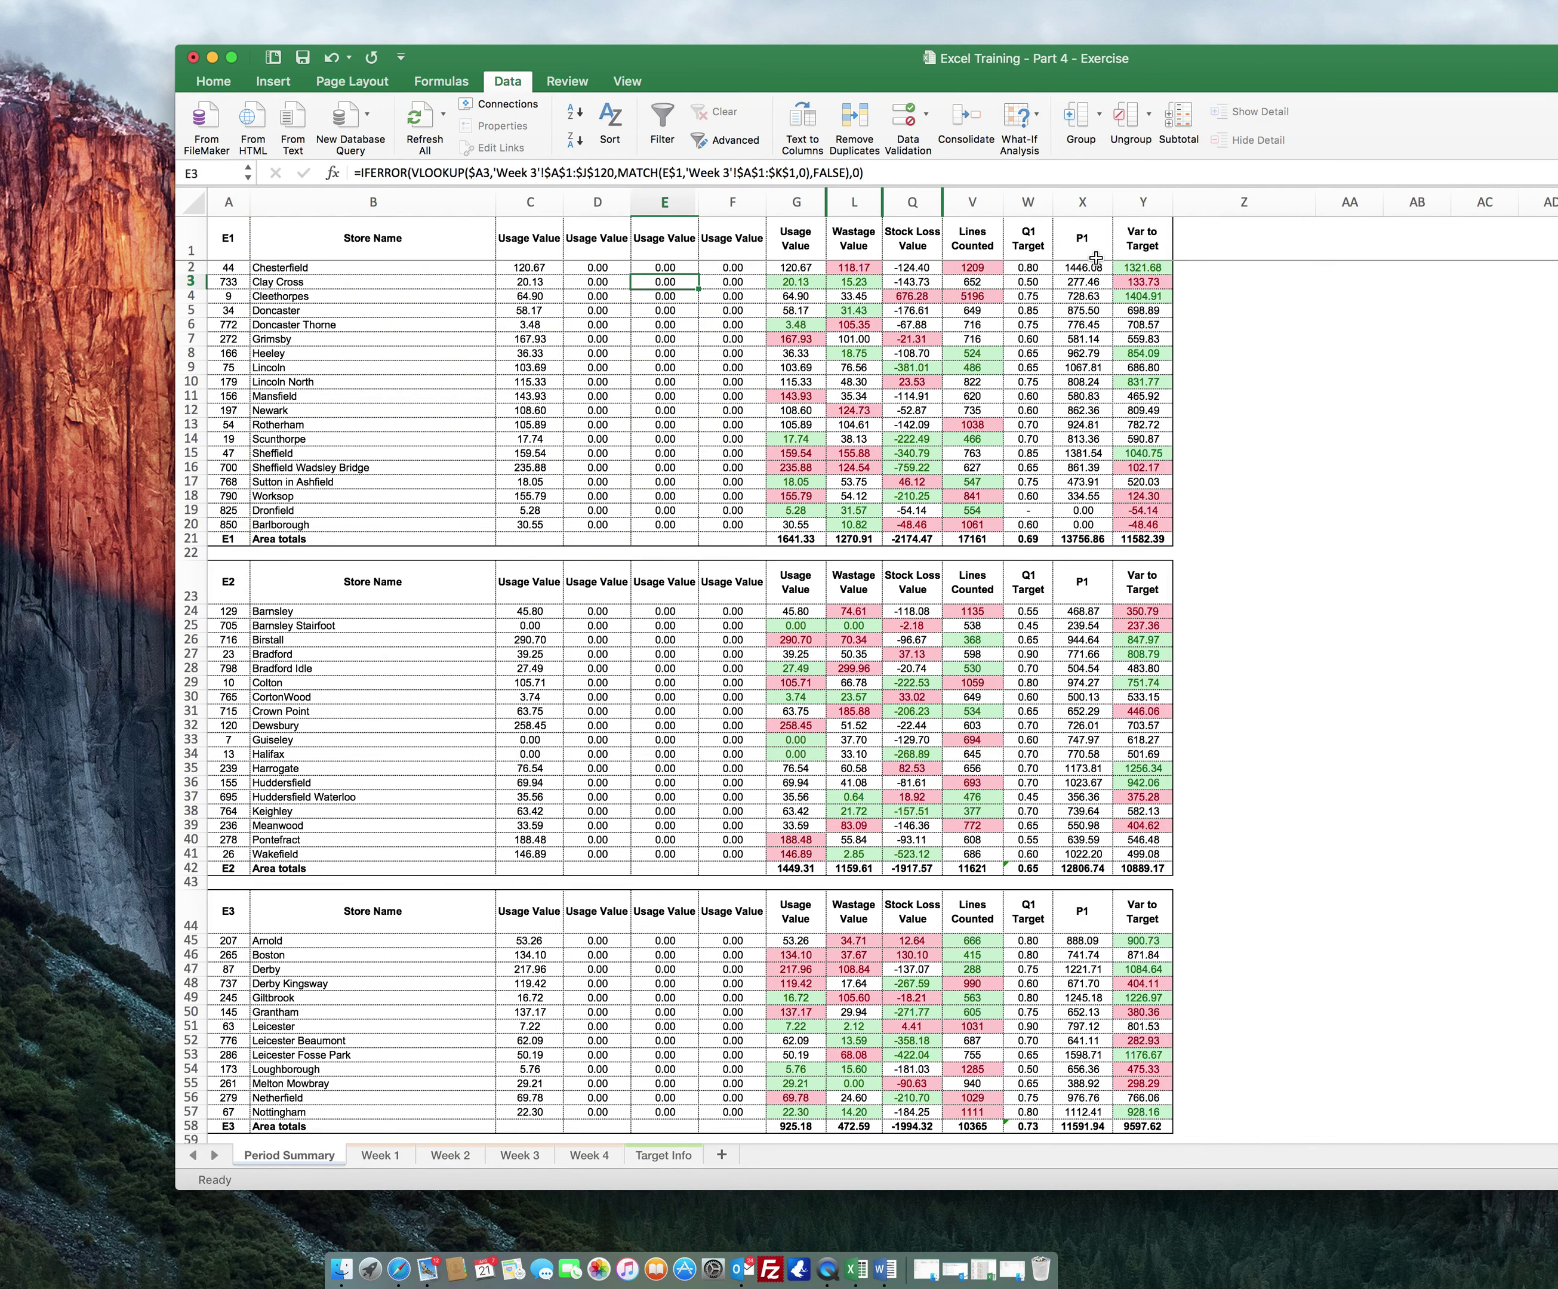
click(393, 1155)
scroll(516, 674, up, 1)
scroll(517, 674, down, 20)
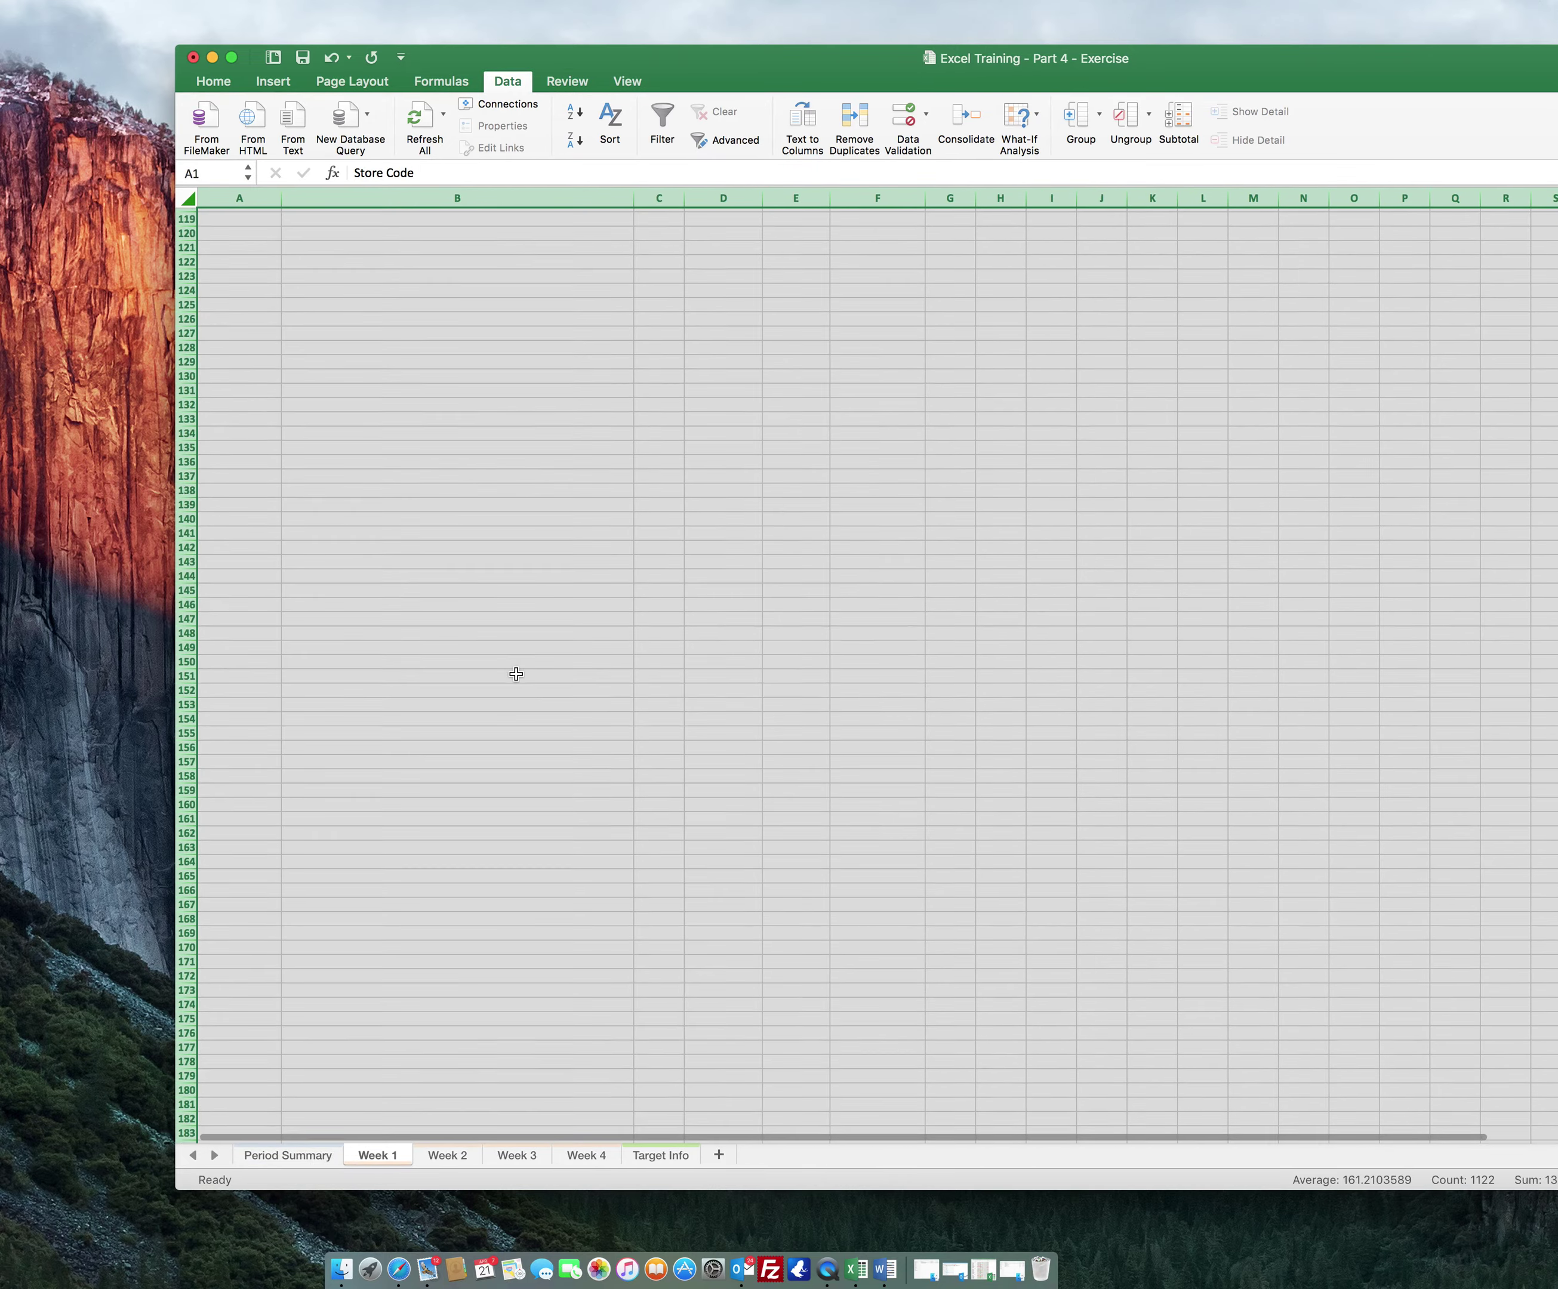
scroll(516, 674, up, 20)
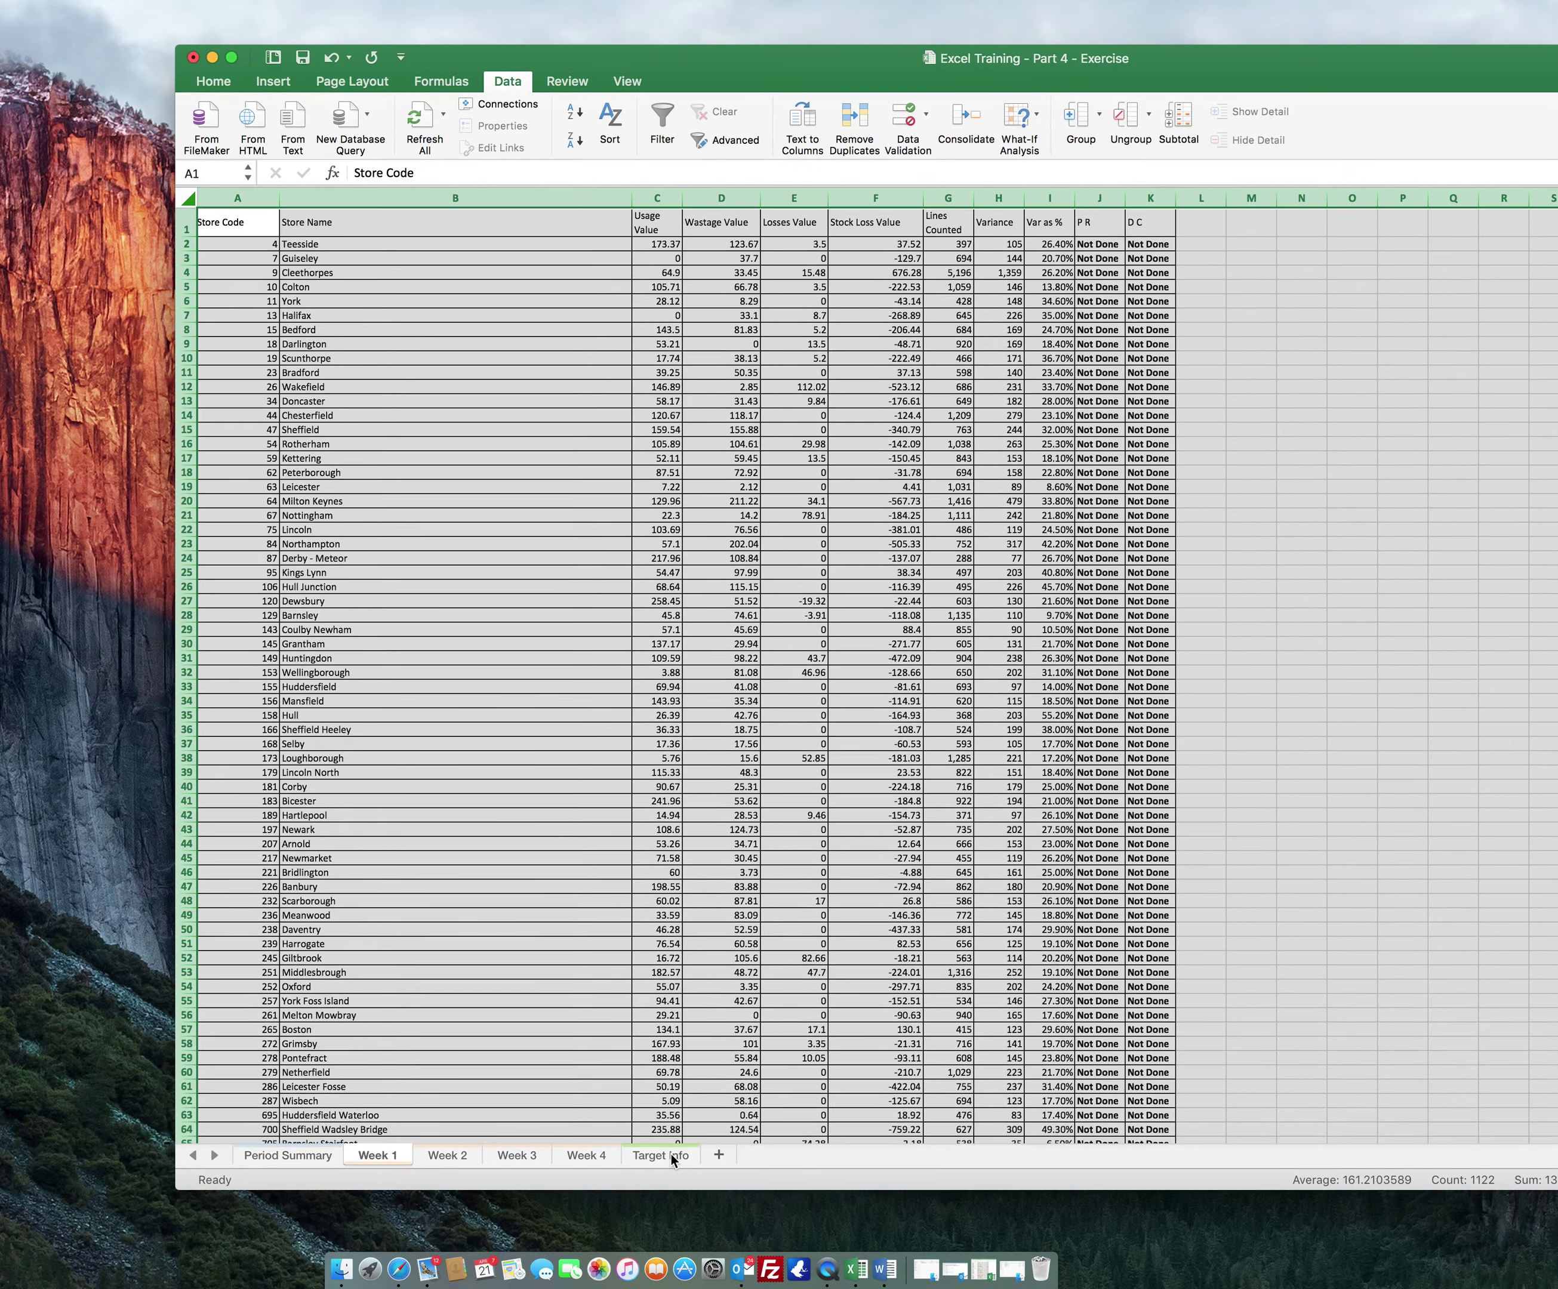
click(310, 1163)
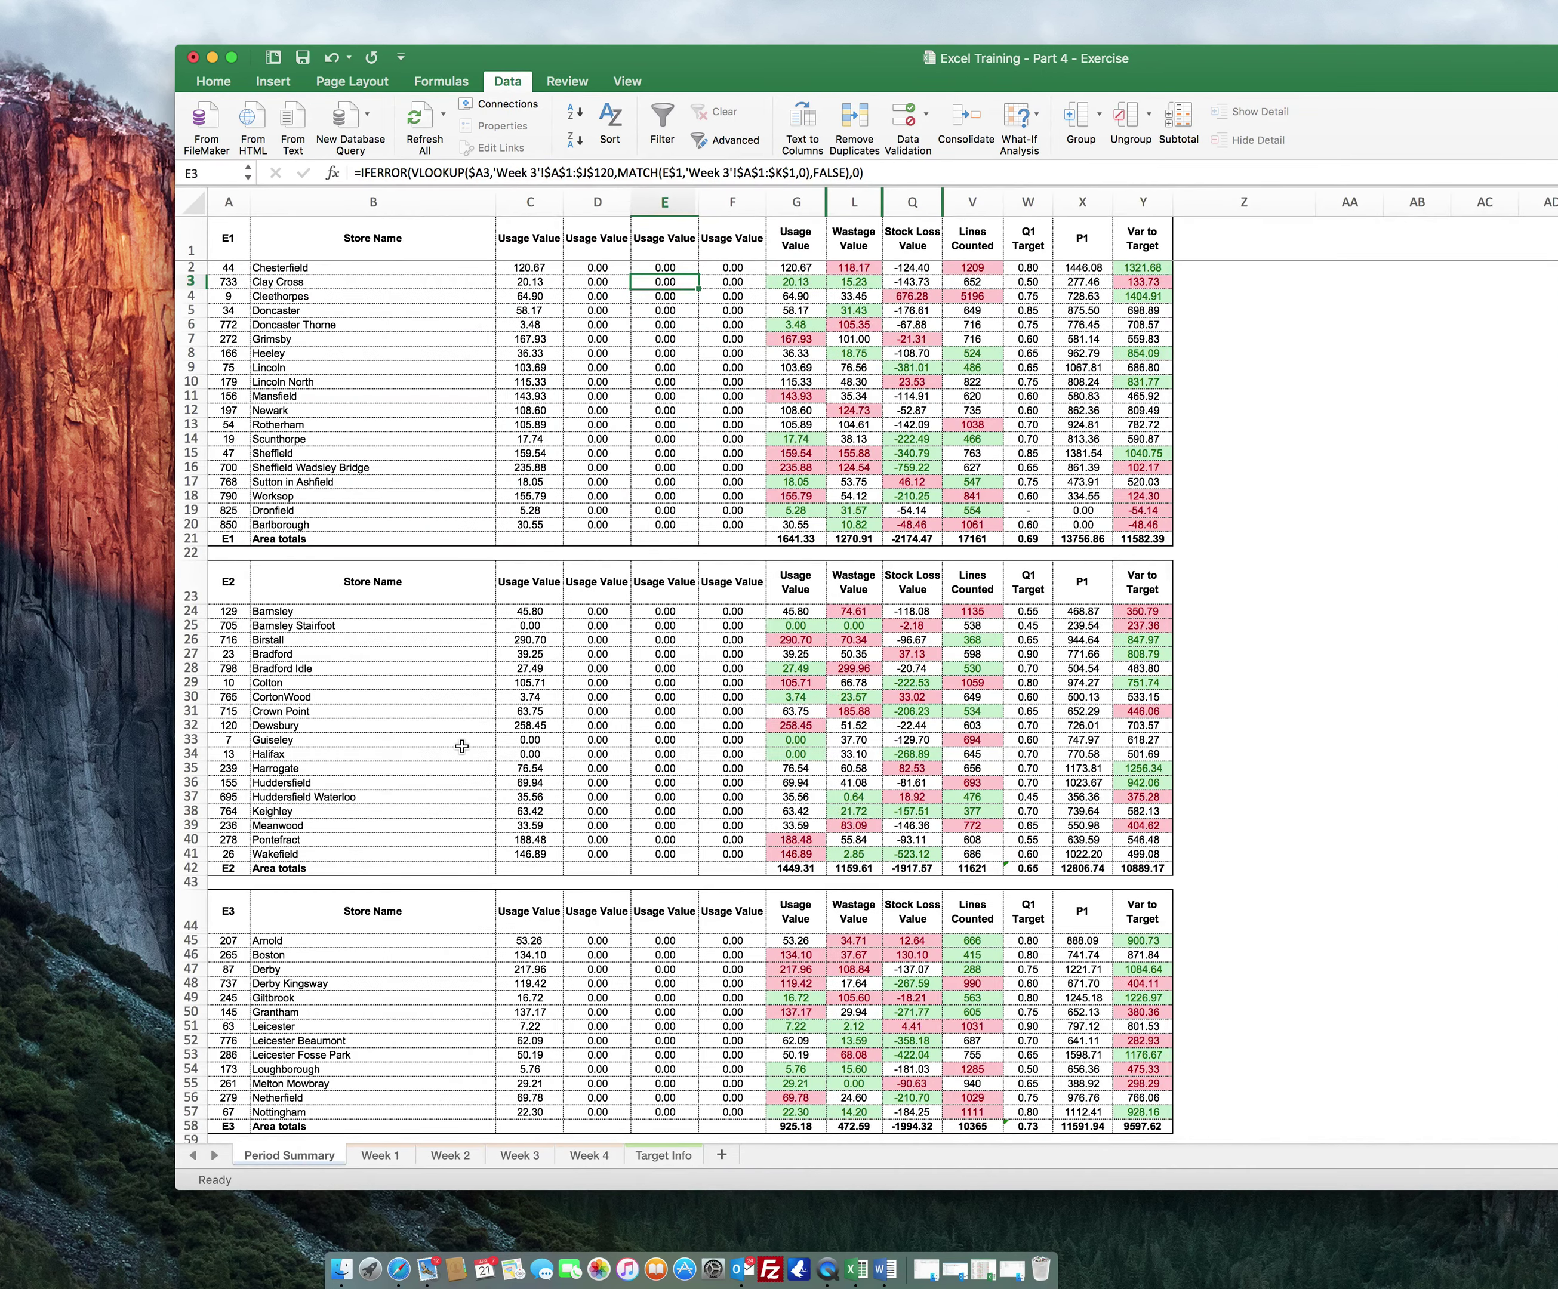
- Enter the labels Week, Period and Quarter in cells AA3, AA4 and AA5 beside the summary table
scroll(466, 743, right, 5)
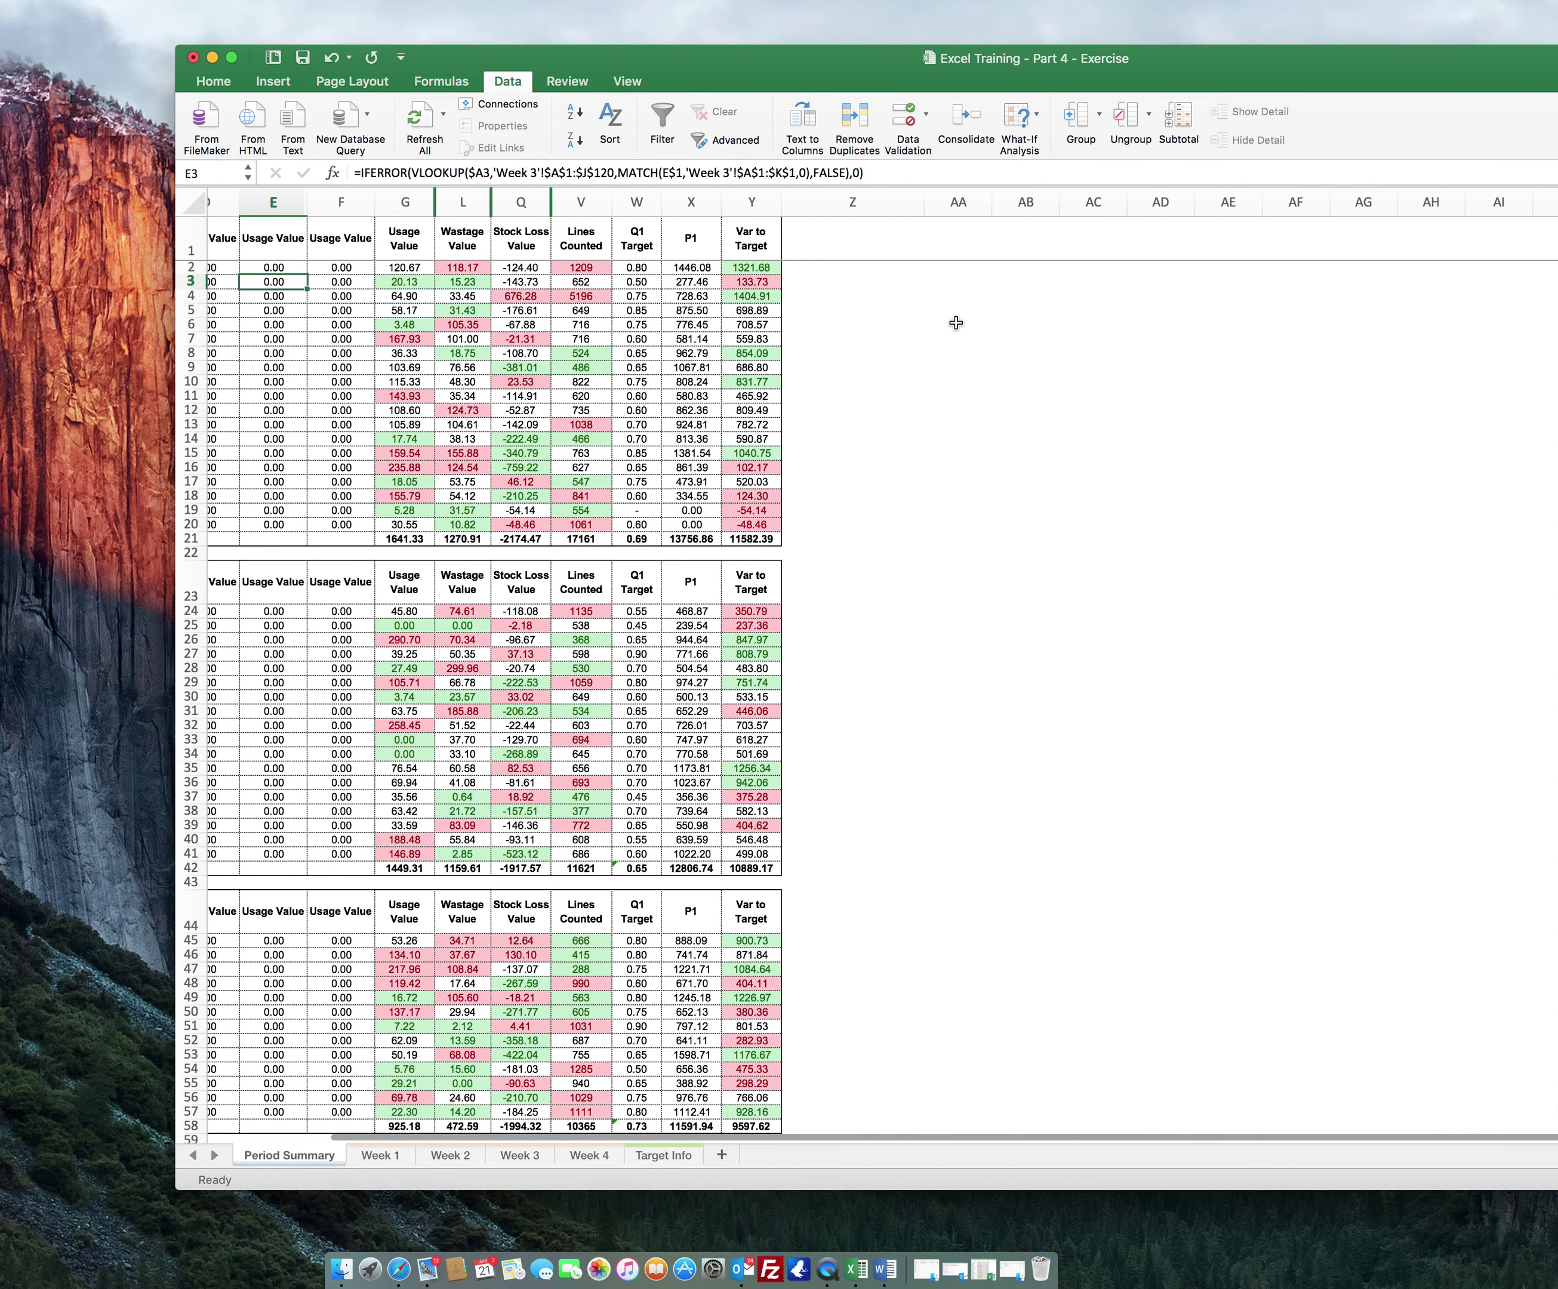
click(990, 301)
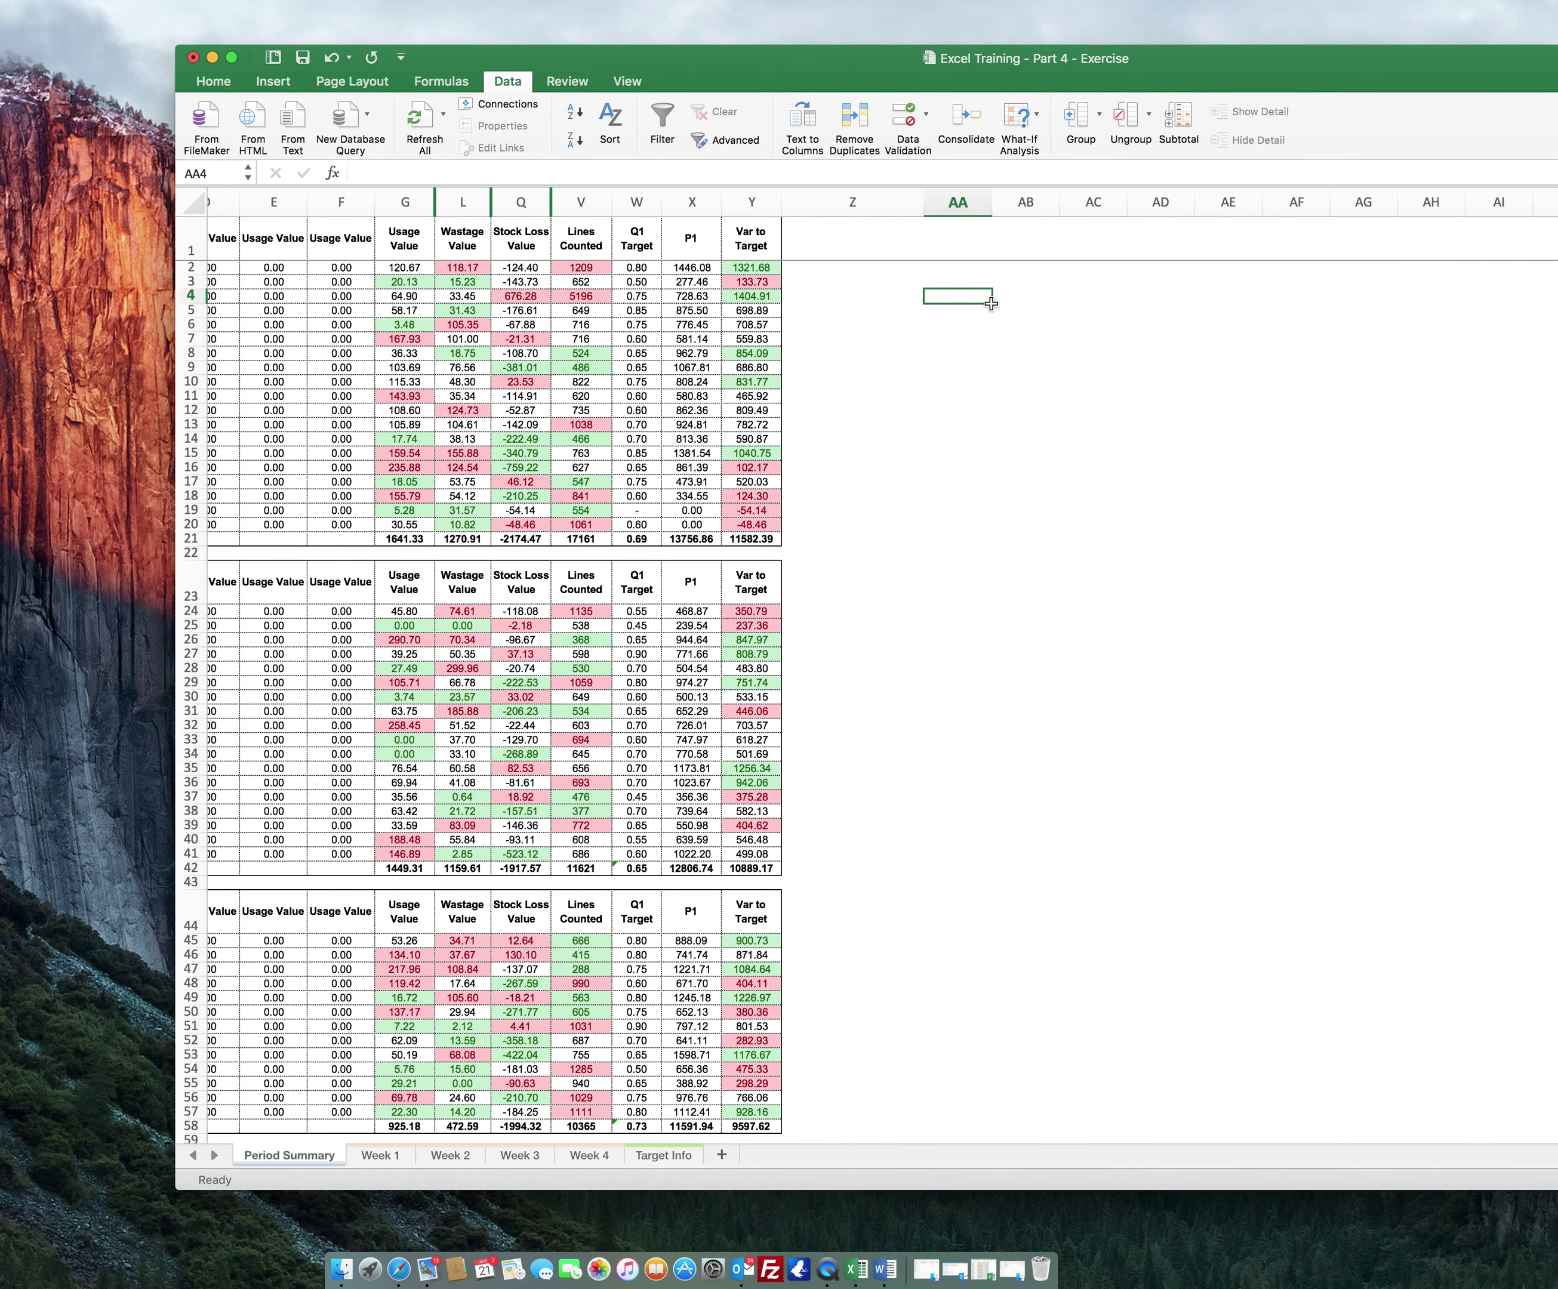
text(Period)
key(Return)
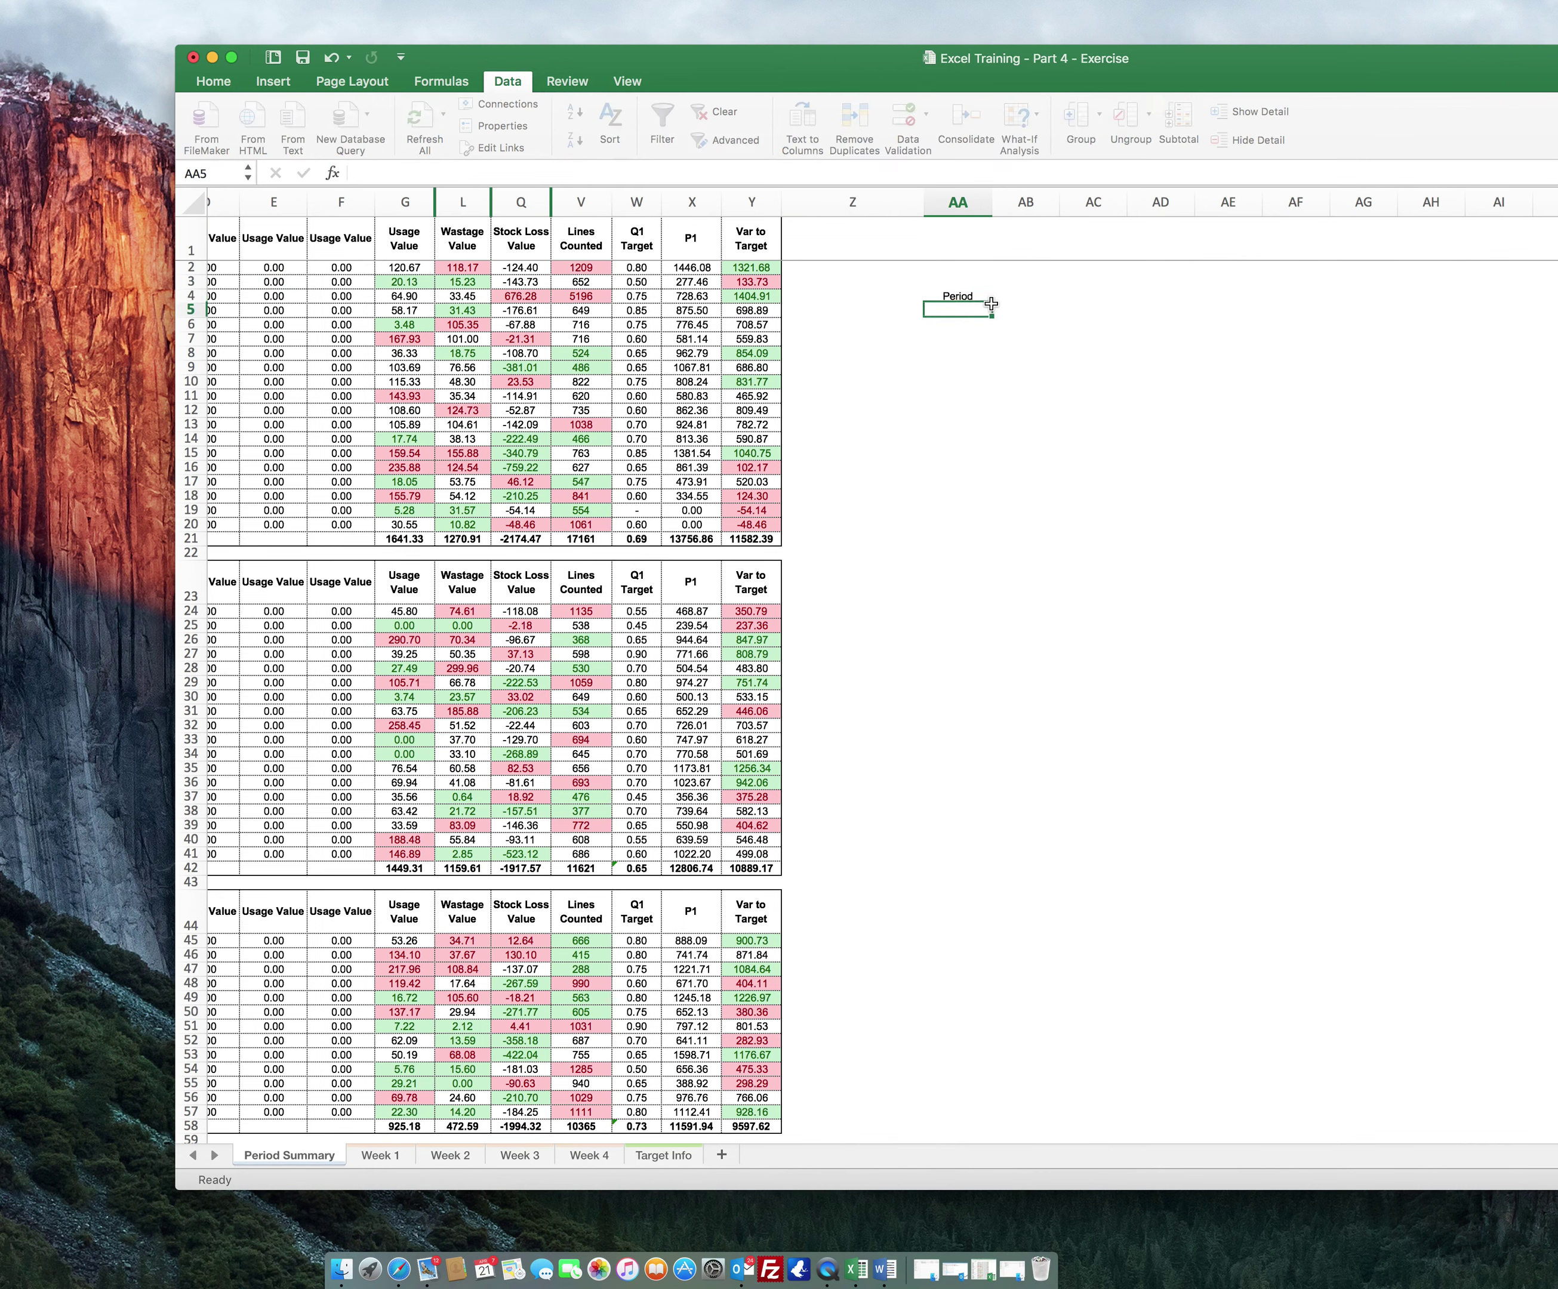
key(Up)
key(Up)
text(Week)
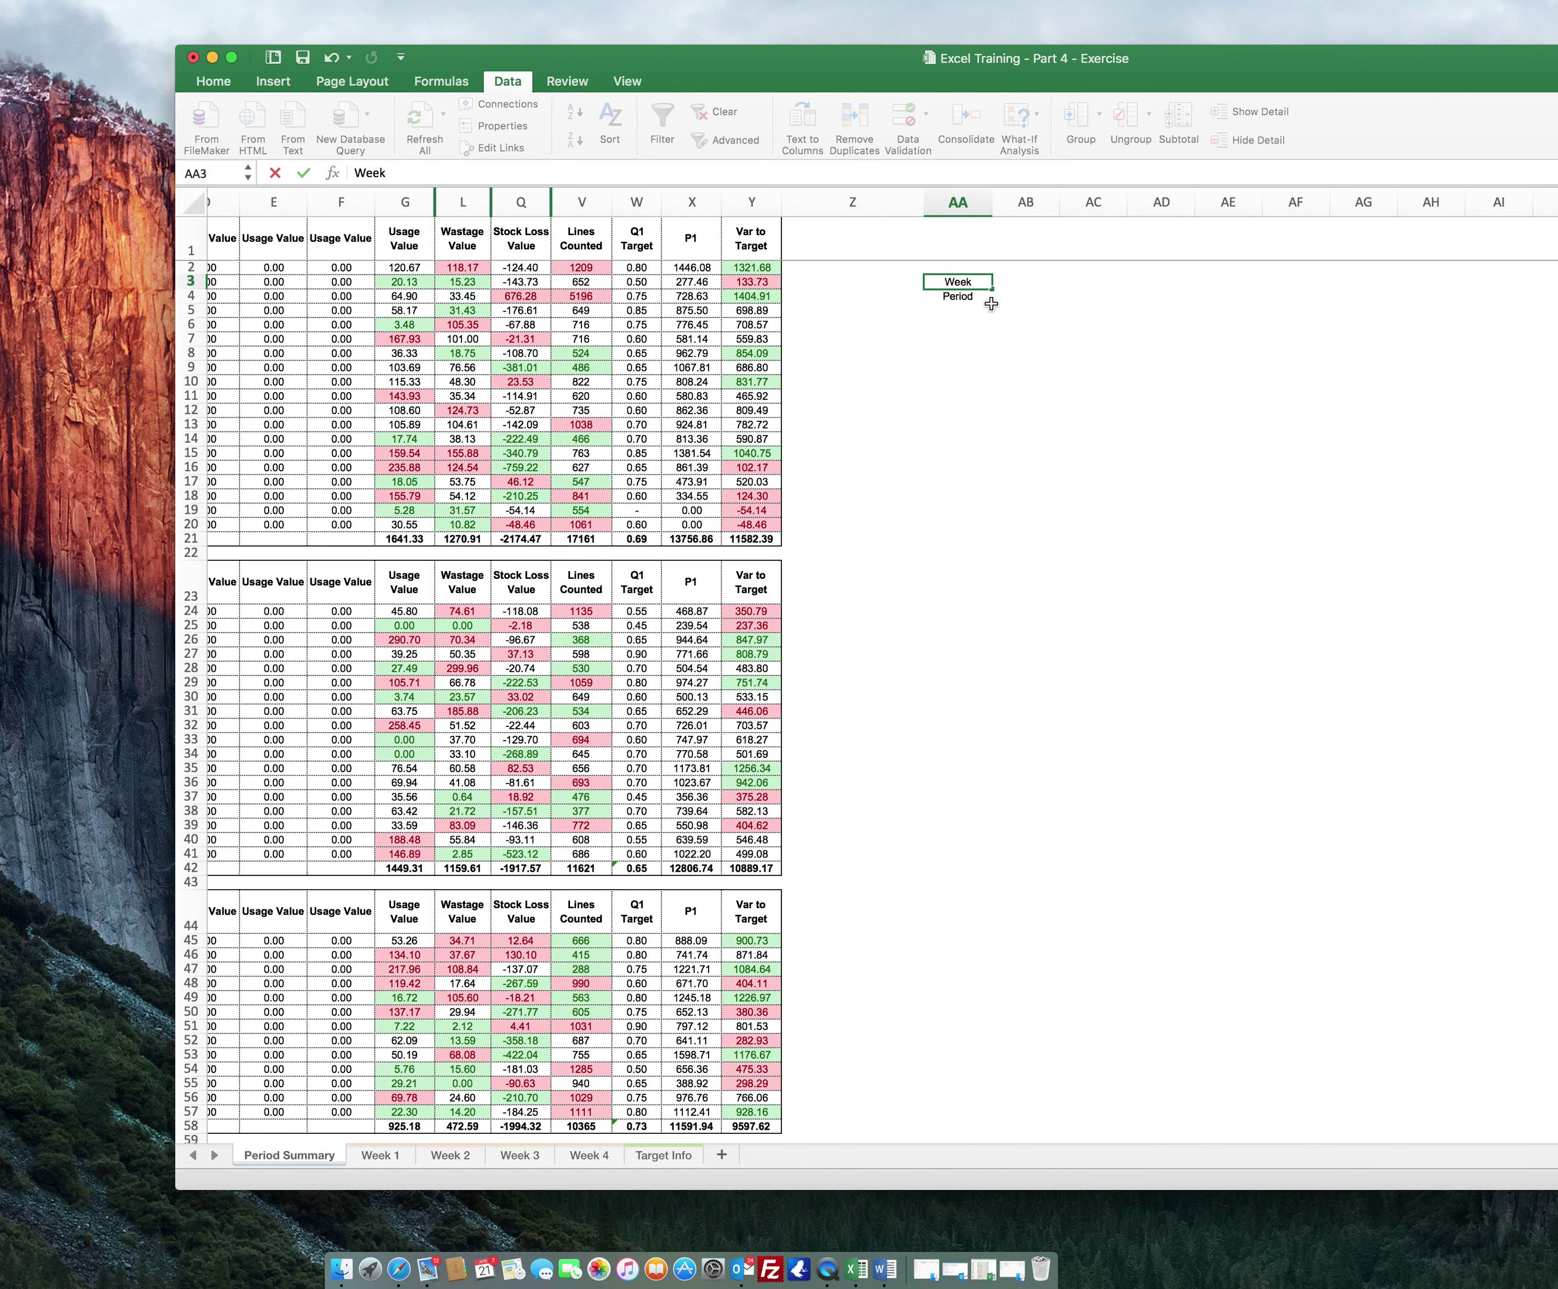
click(991, 304)
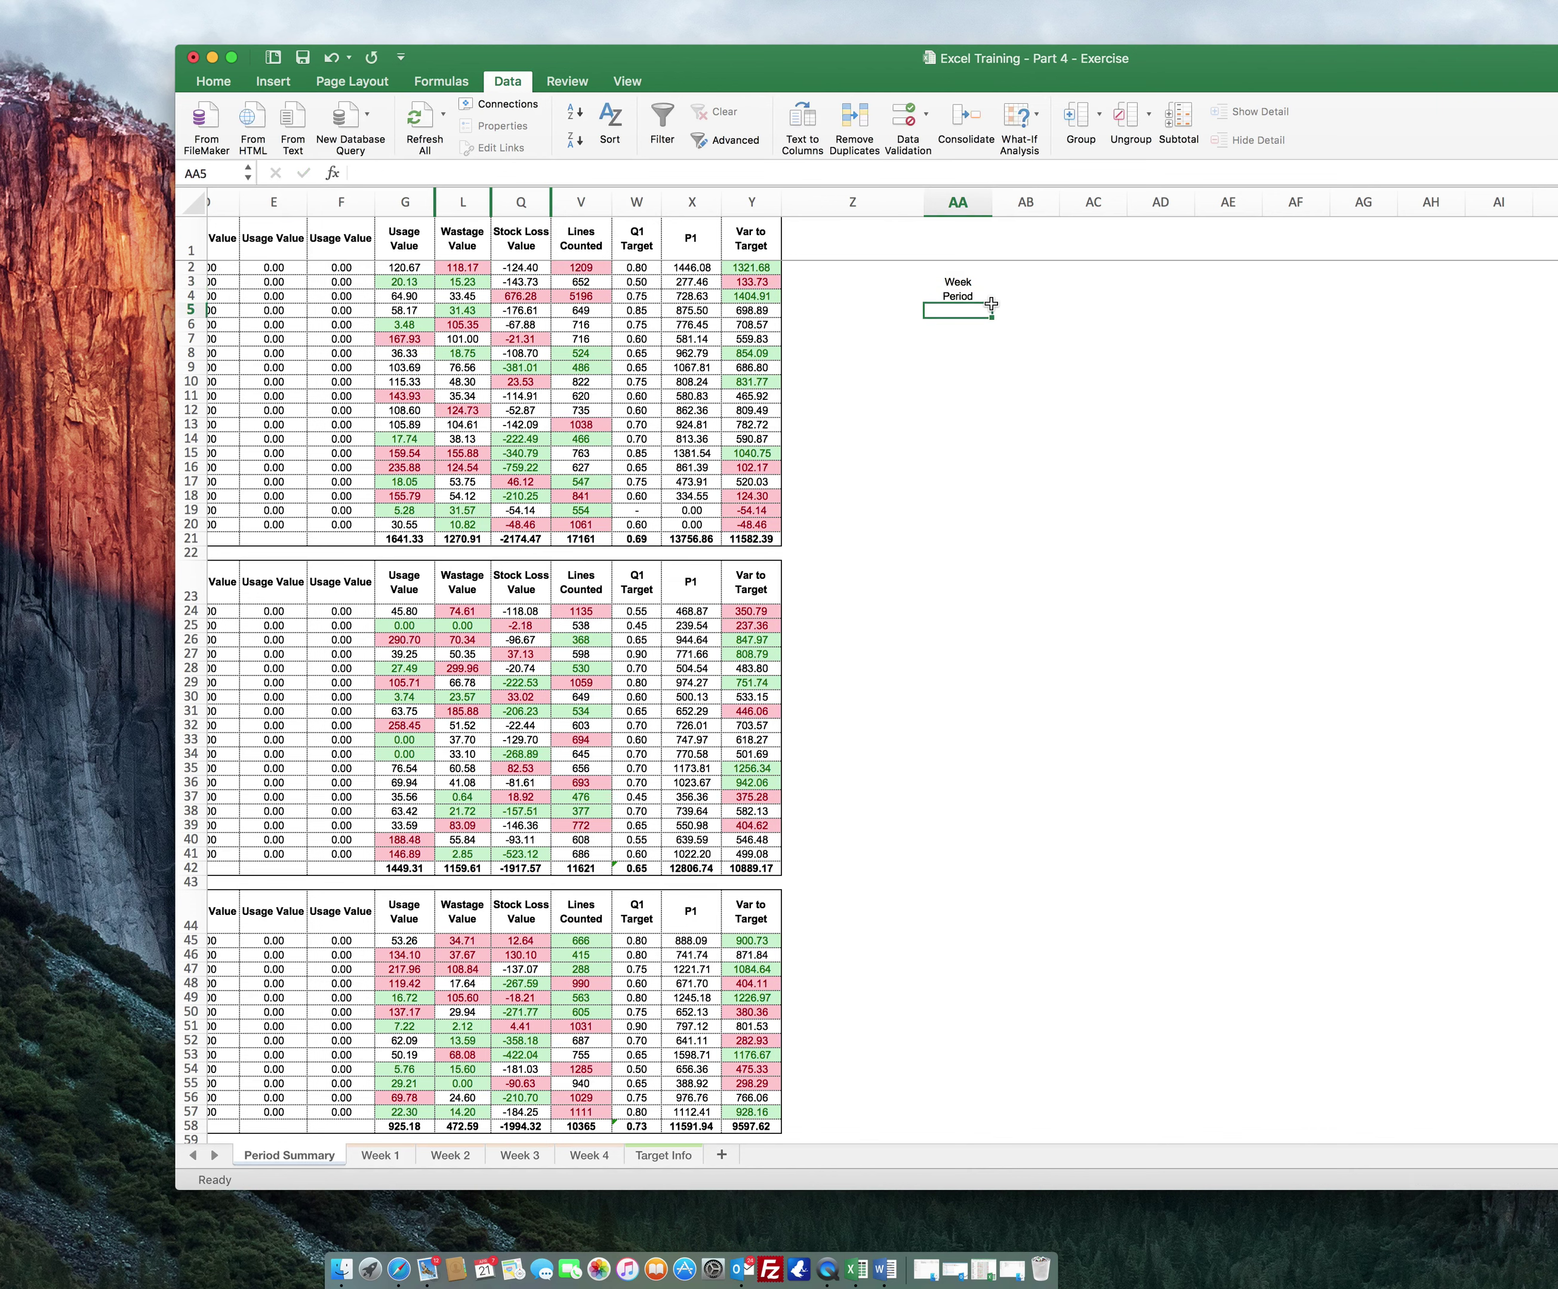
text(Quarter)
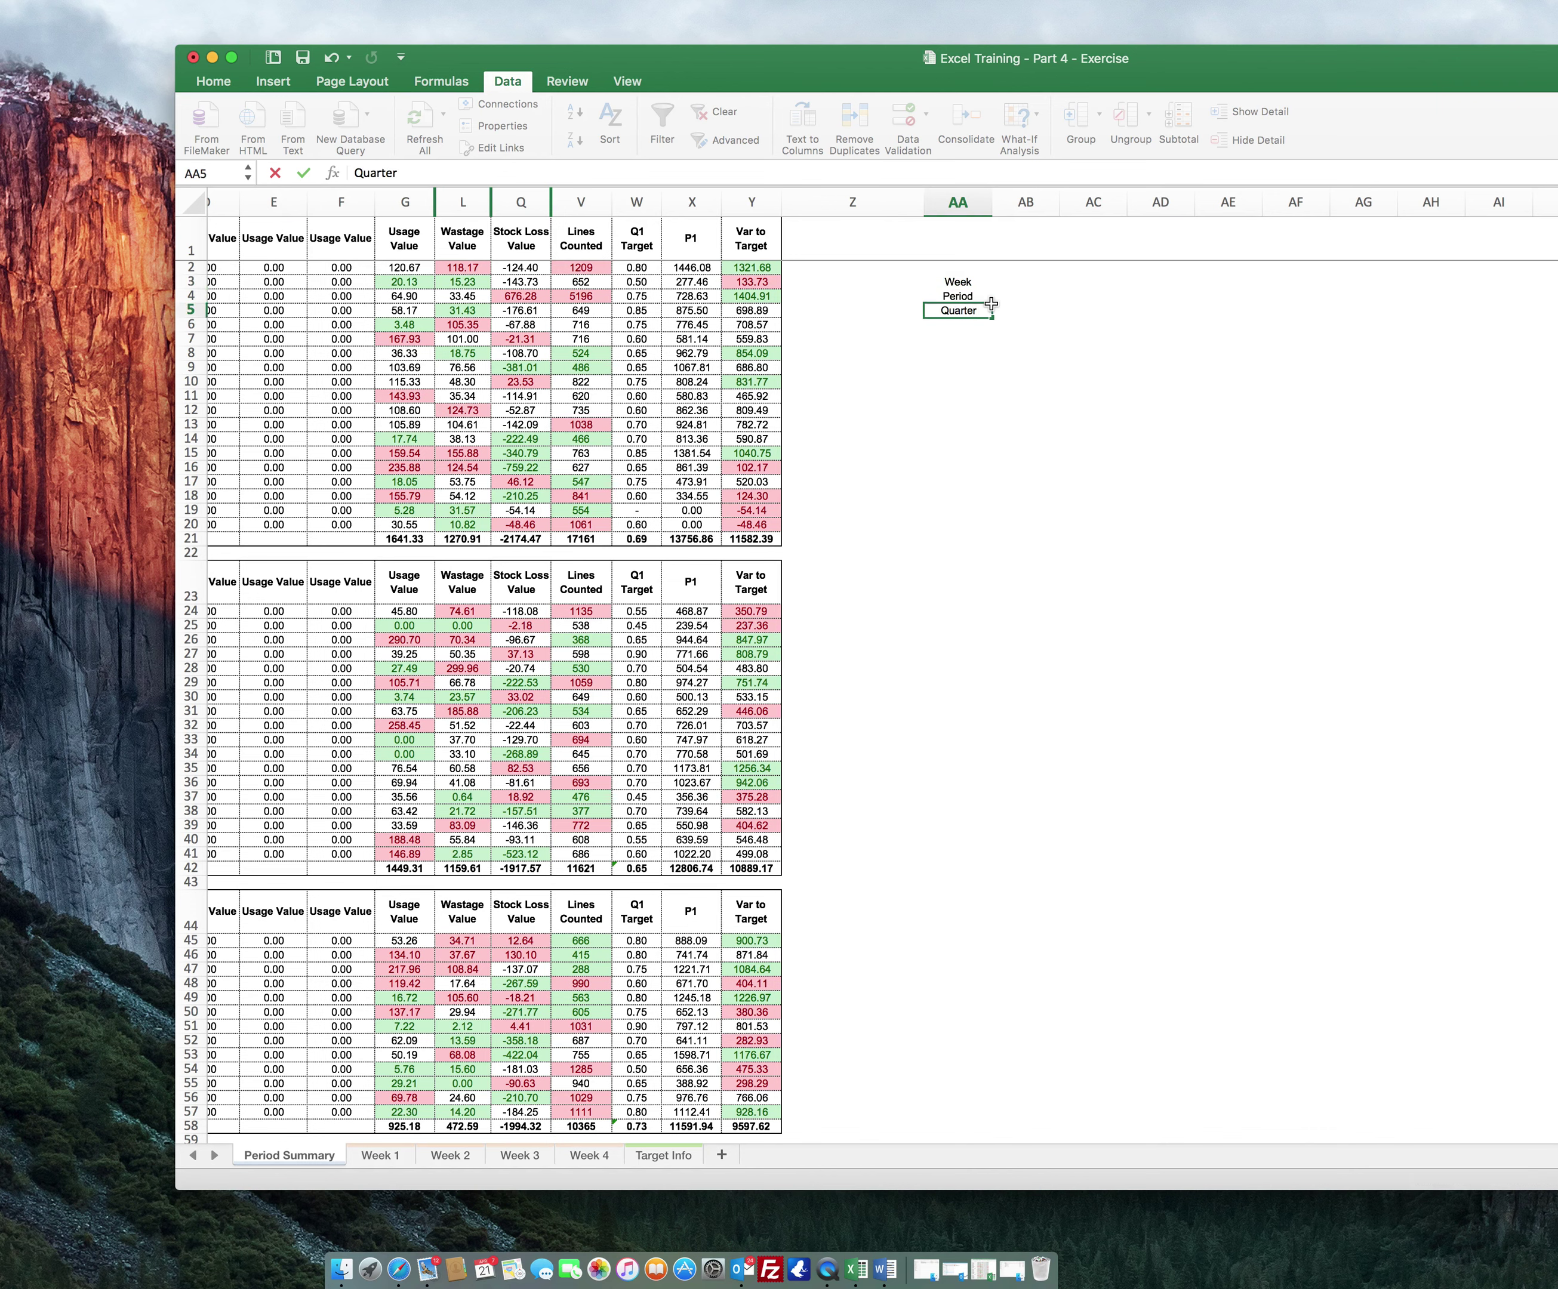
key(Tab)
- Enter the numbers 1, 2, 3 and 4 down cells AD2 to AD5
key(Right)
key(Right)
key(Up)
key(Up)
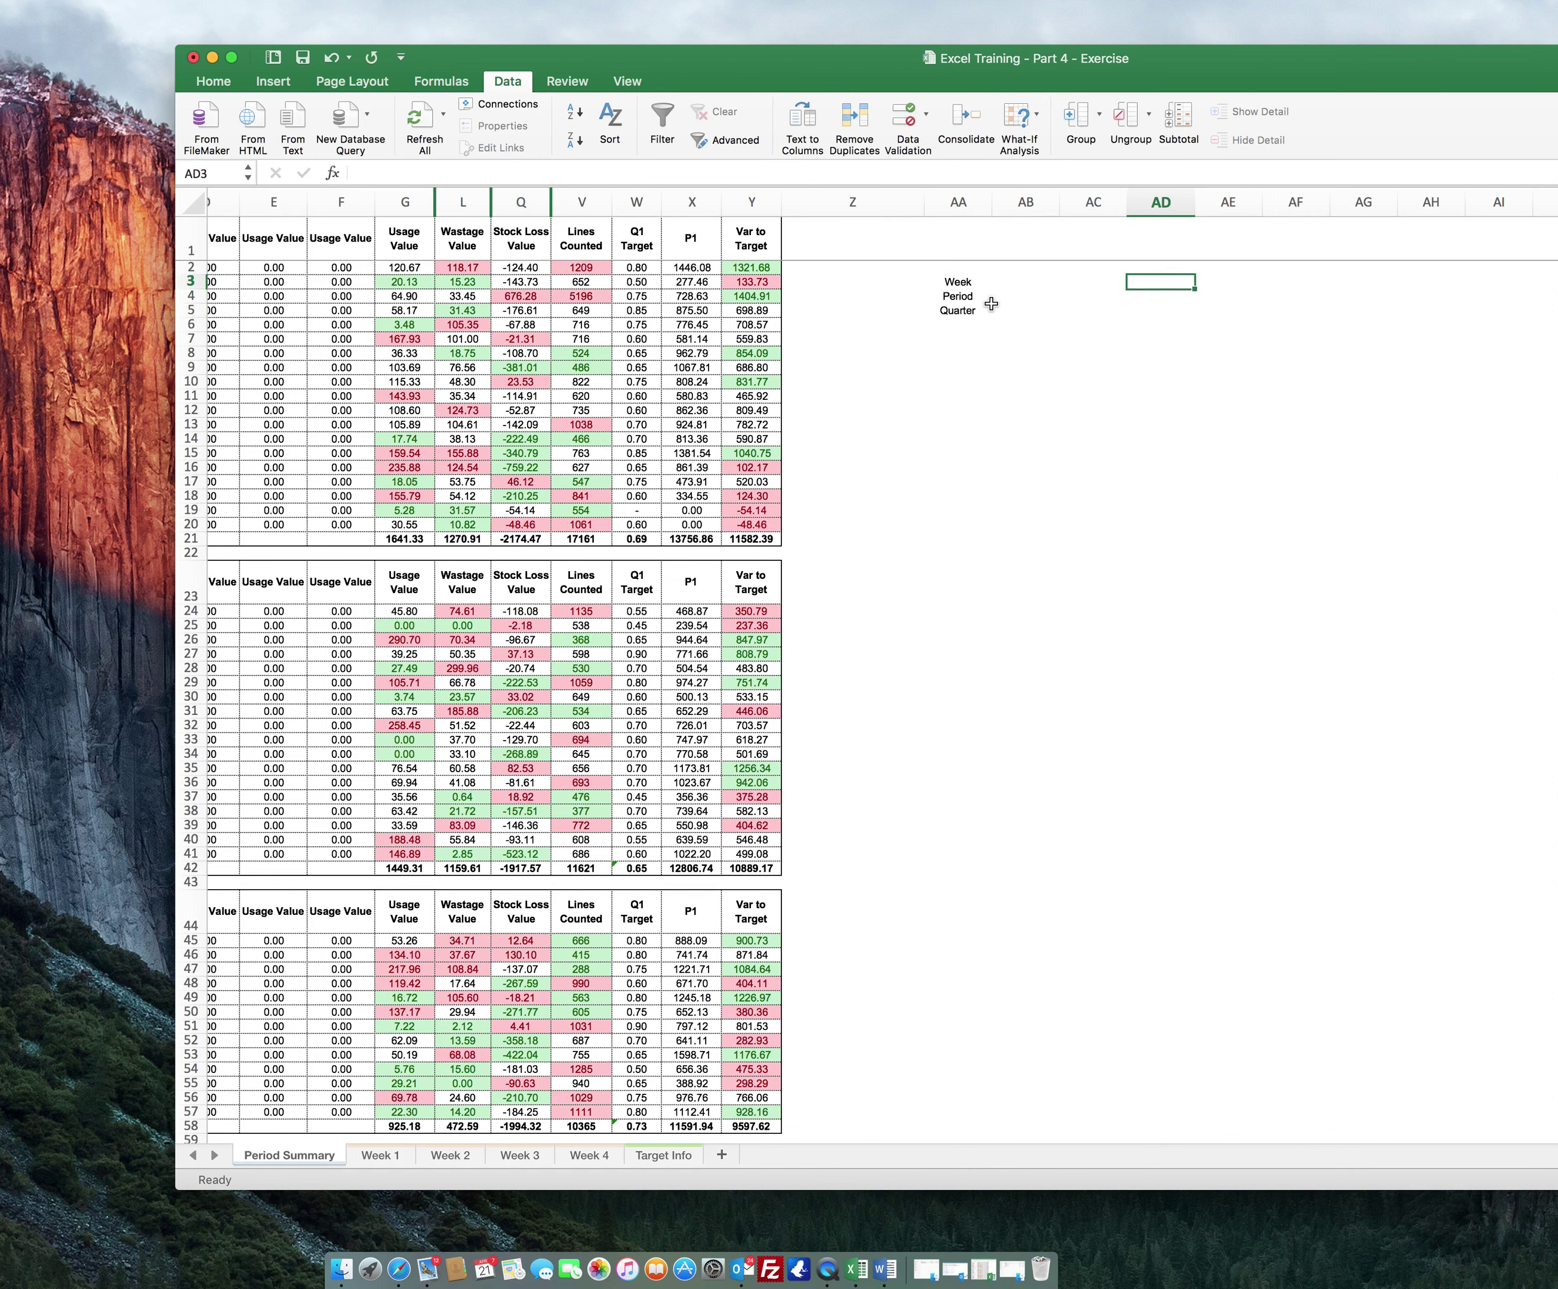
key(Up)
text(1)
key(Return)
text(2)
key(Return)
text(3)
key(Return)
text(4)
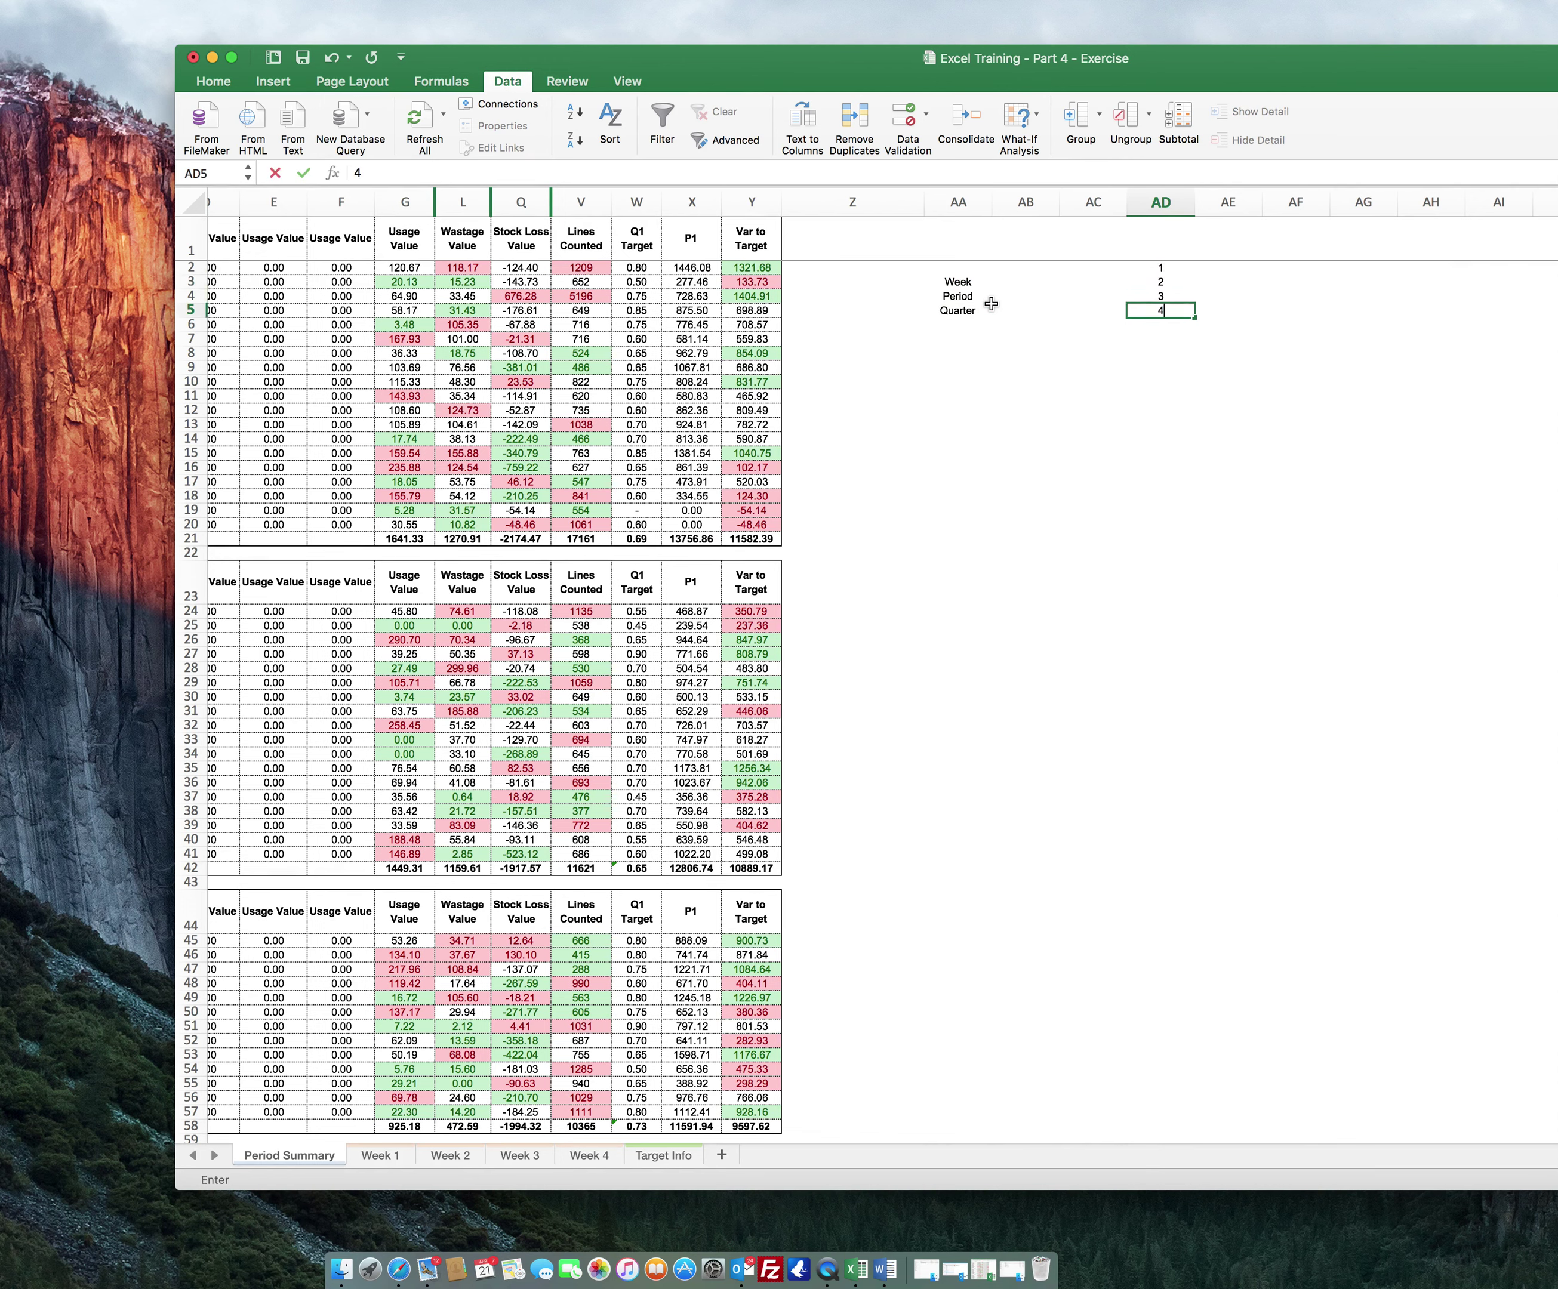
key(Right)
- Enter P1 and P2 in AE2 and AE3 and fill the series down to P13 in AE14
key(Up)
key(Up)
key(Up)
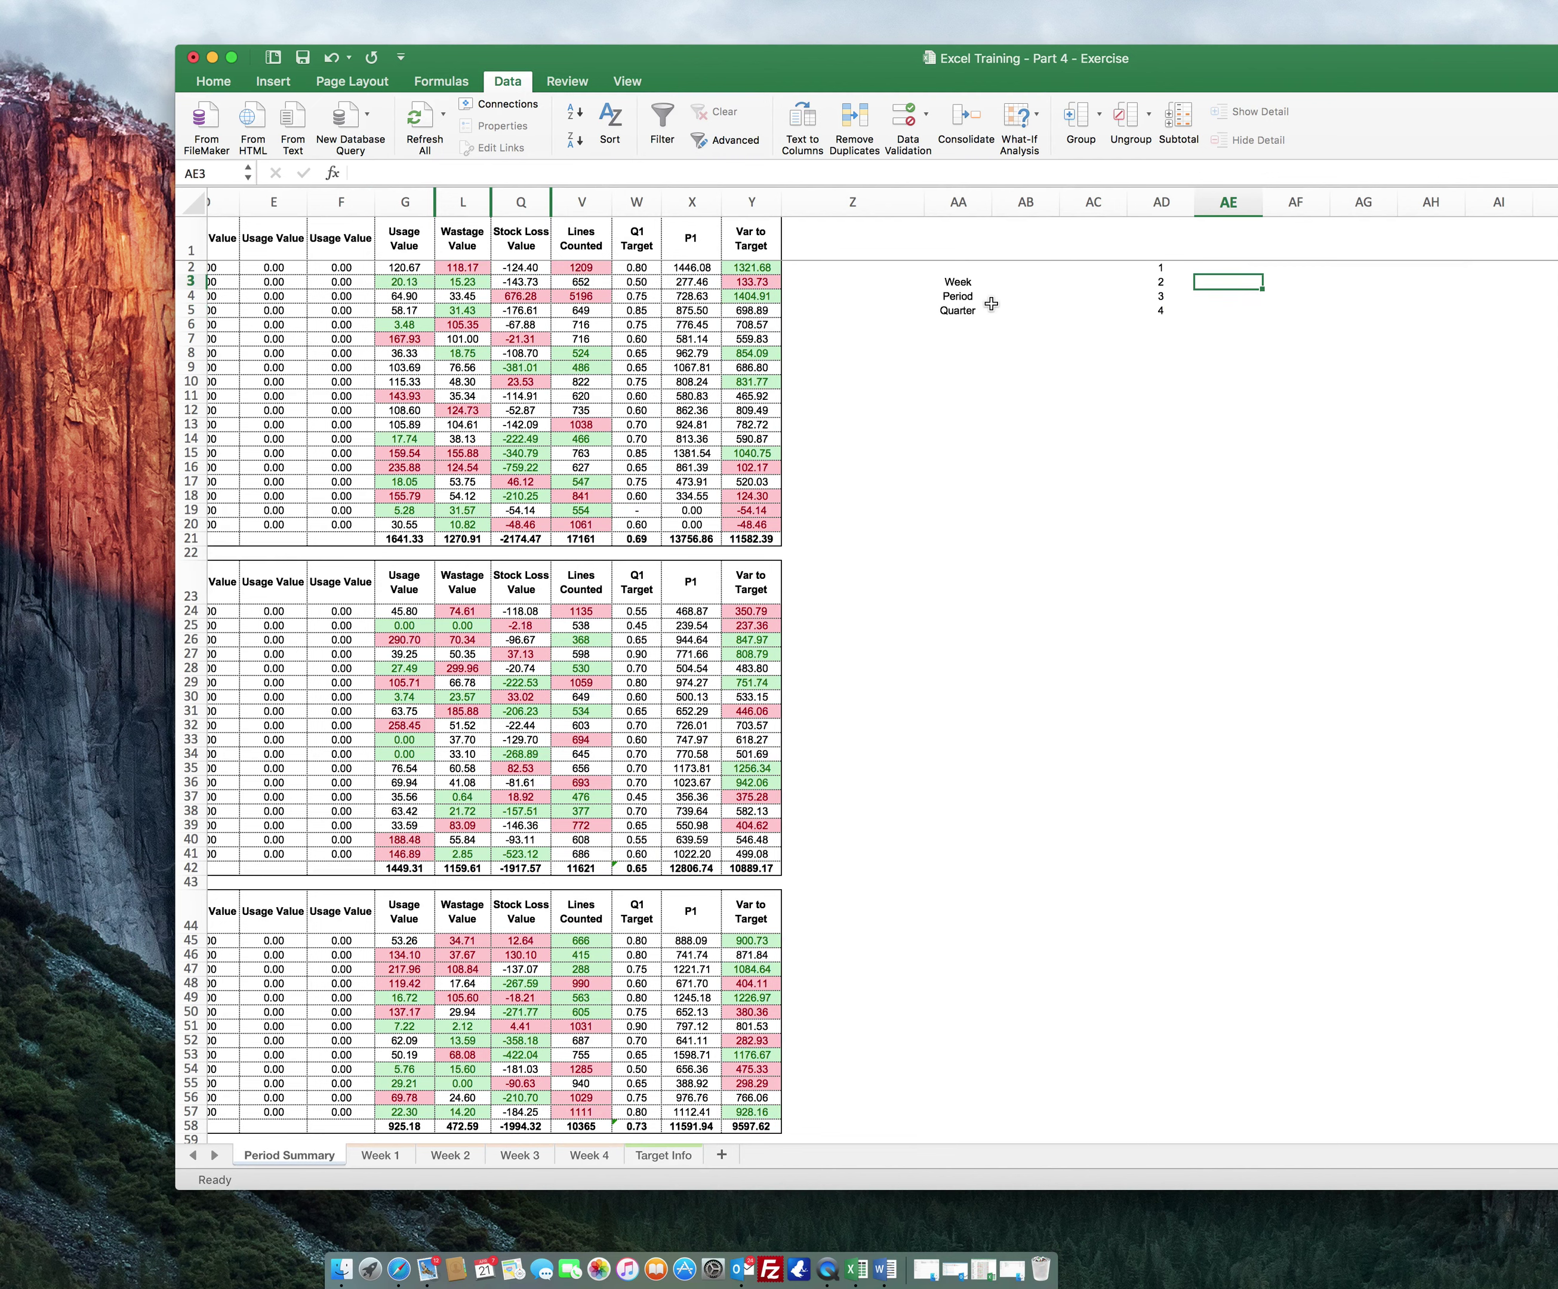
text(Pq)
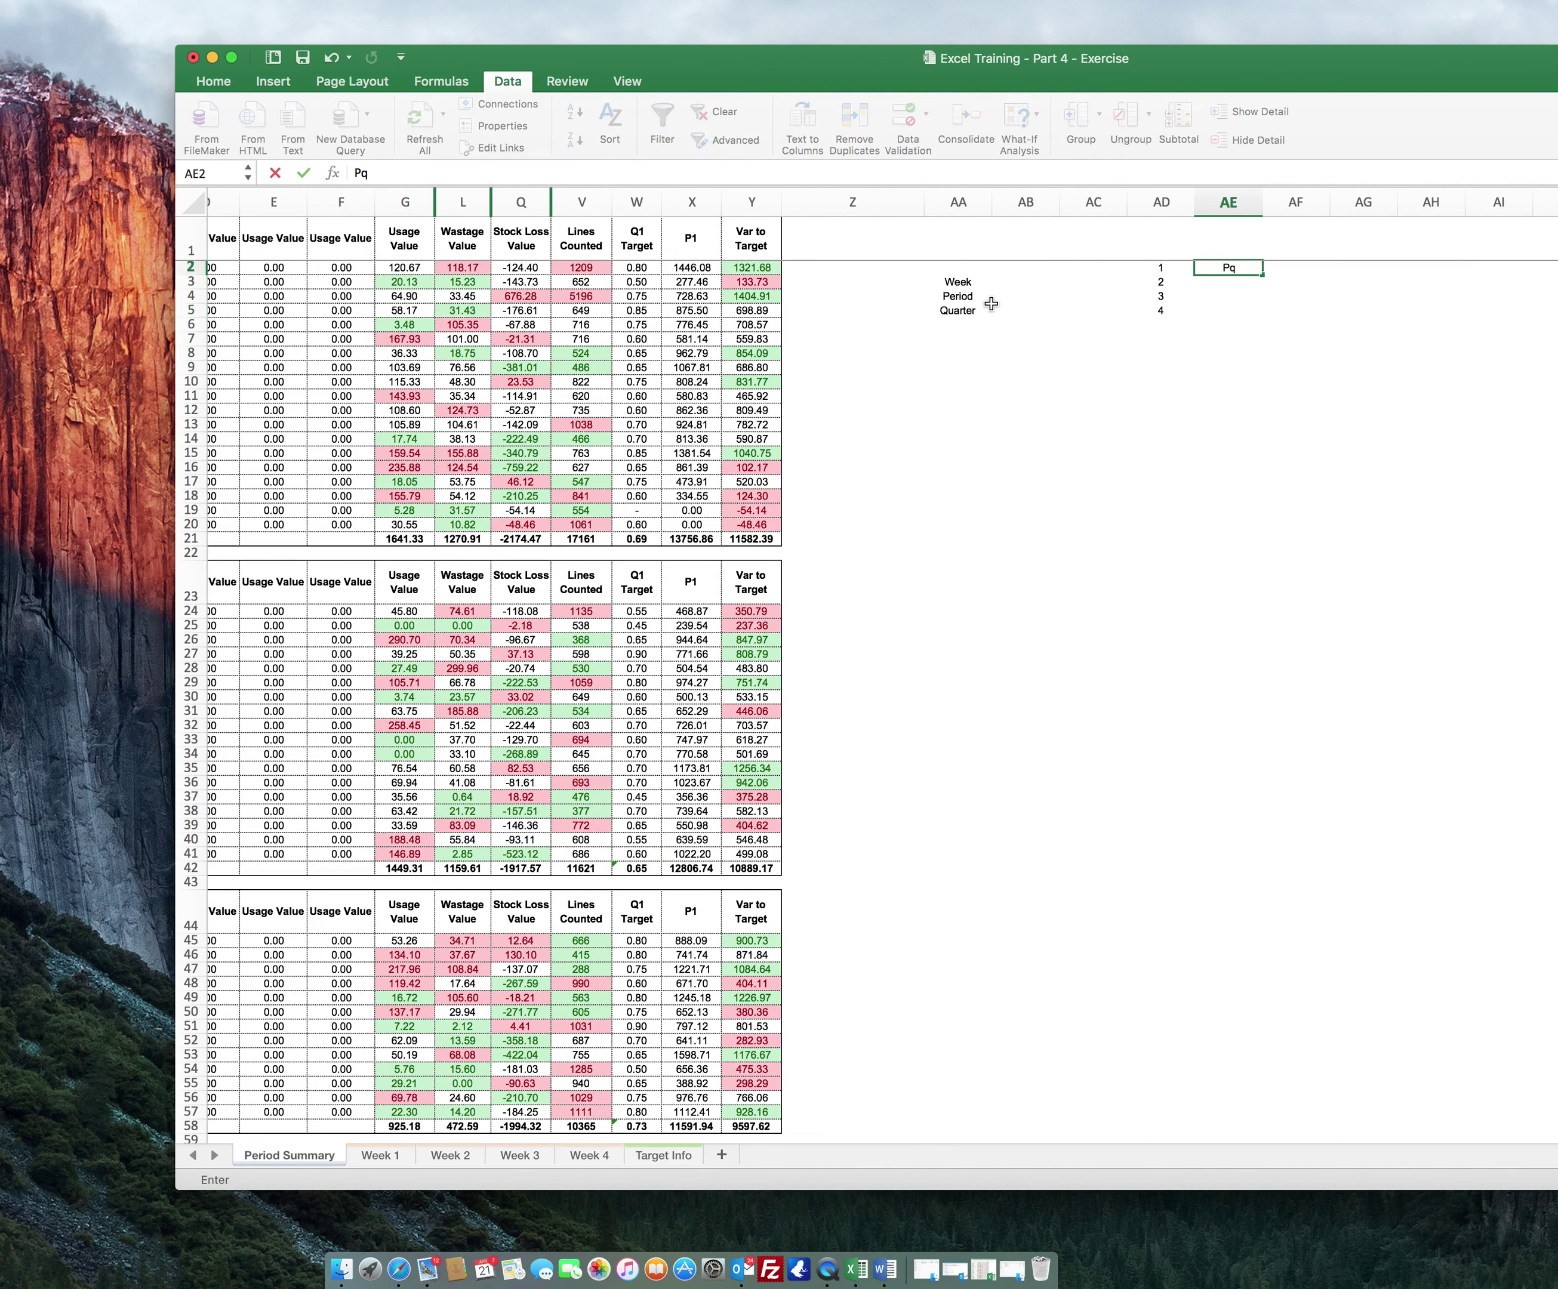
key(Return)
text(P2)
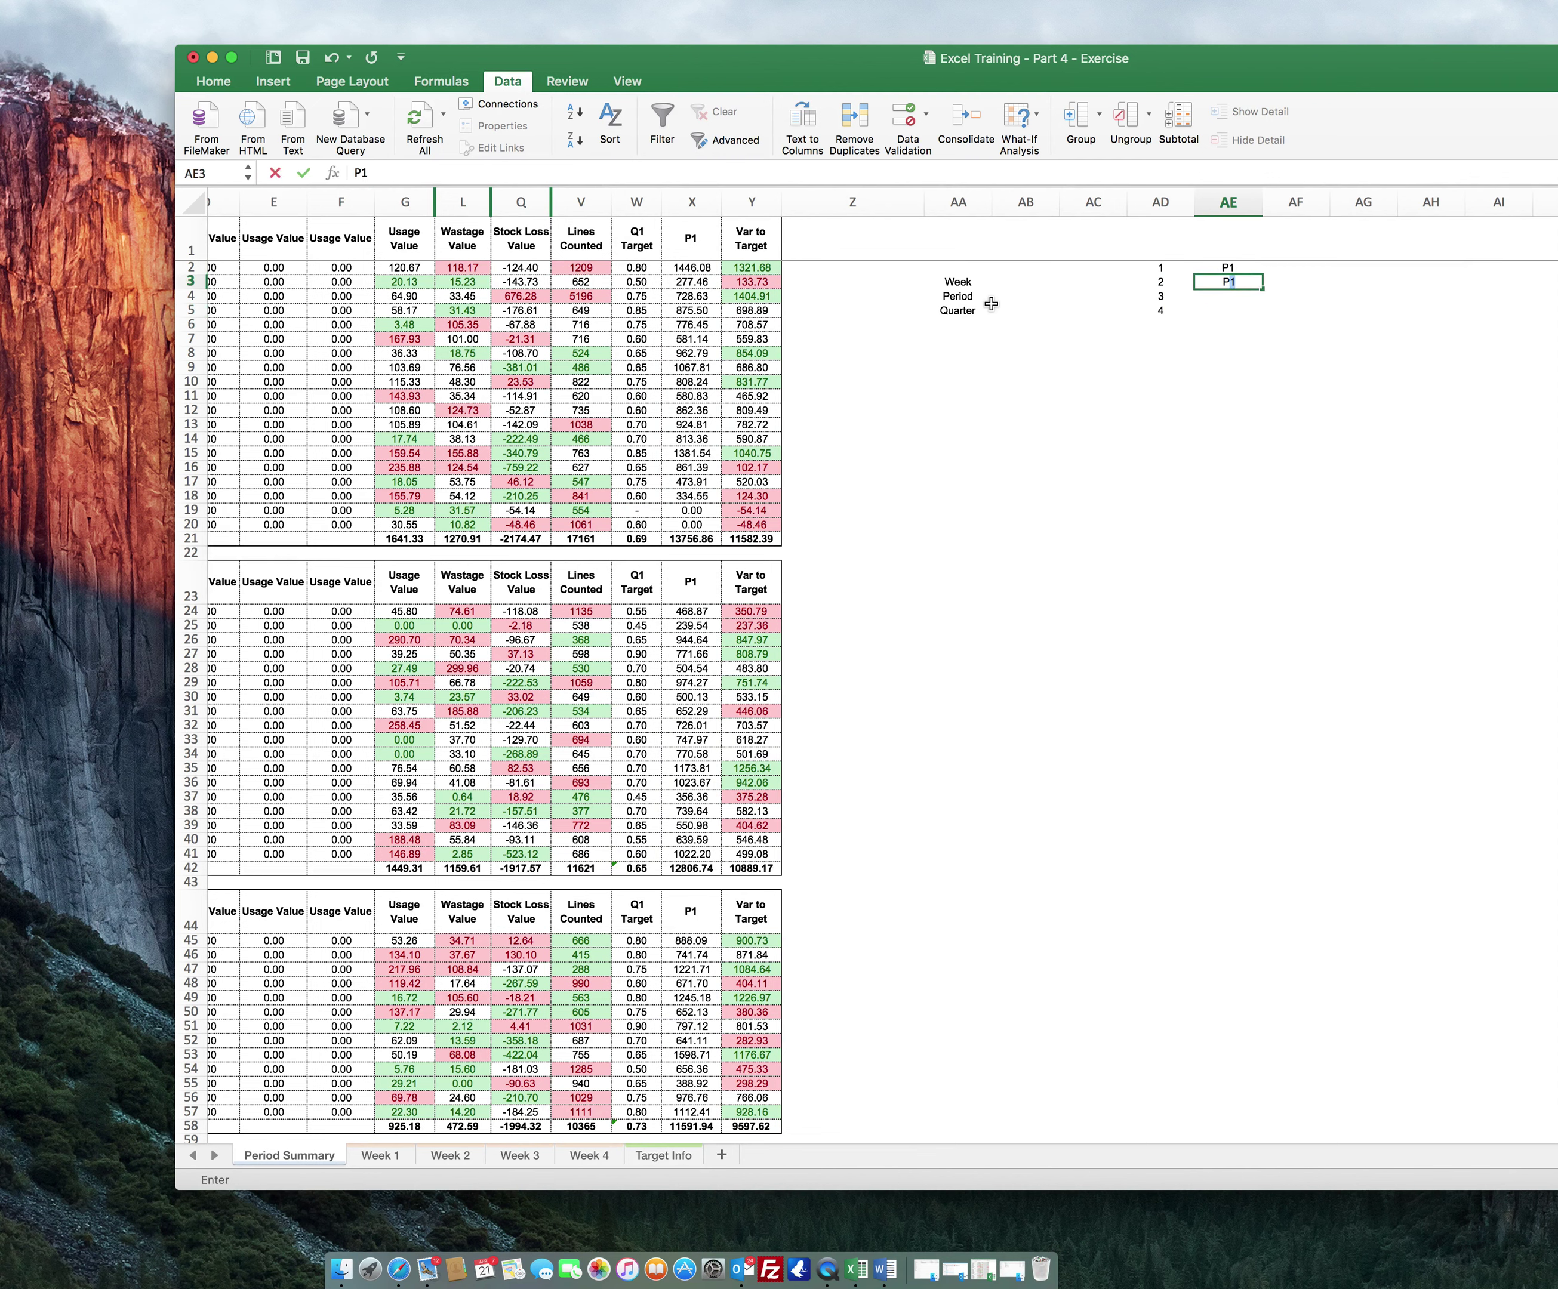
key(Return)
key(Up)
key(Up)
key(shift+Down)
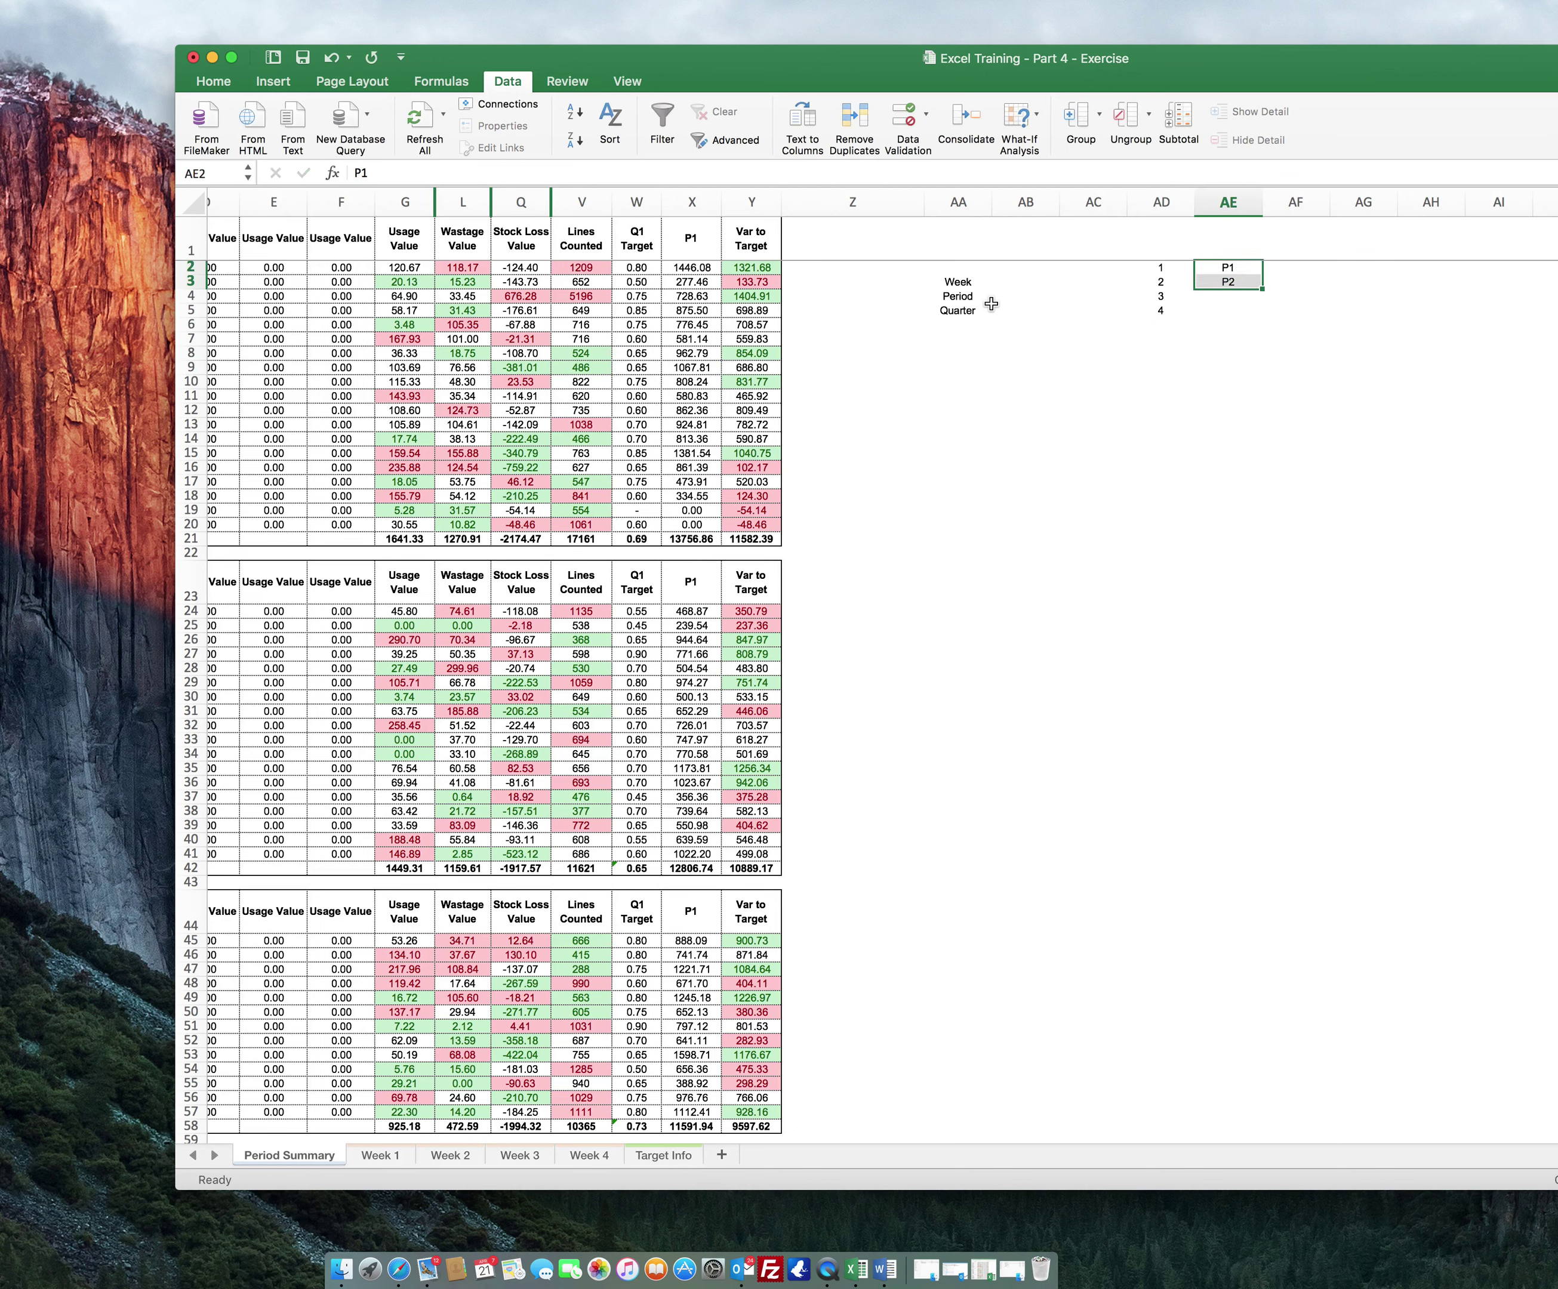
drag(1262, 288, 1240, 443)
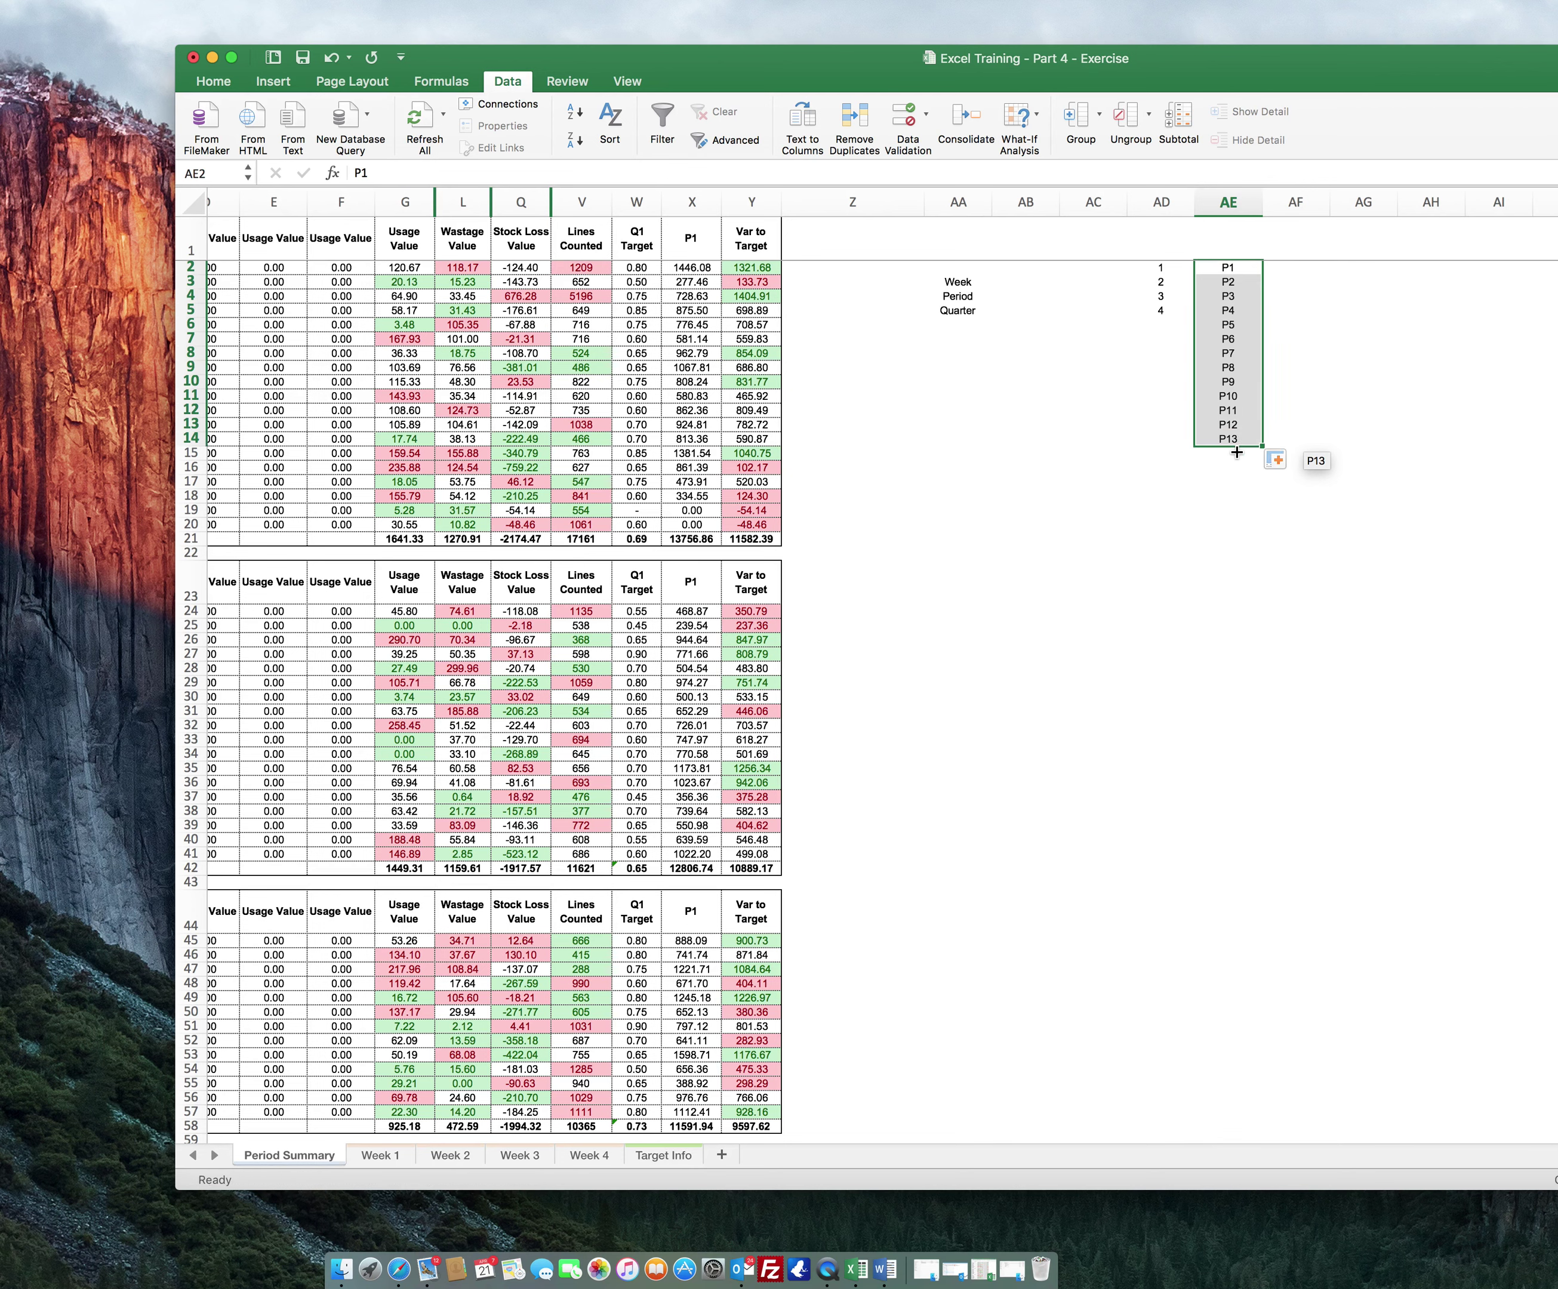
click(1068, 406)
- Add a list data validation to the Week cell AB3 with =$AD$2:$AD$5 as its source
click(1021, 282)
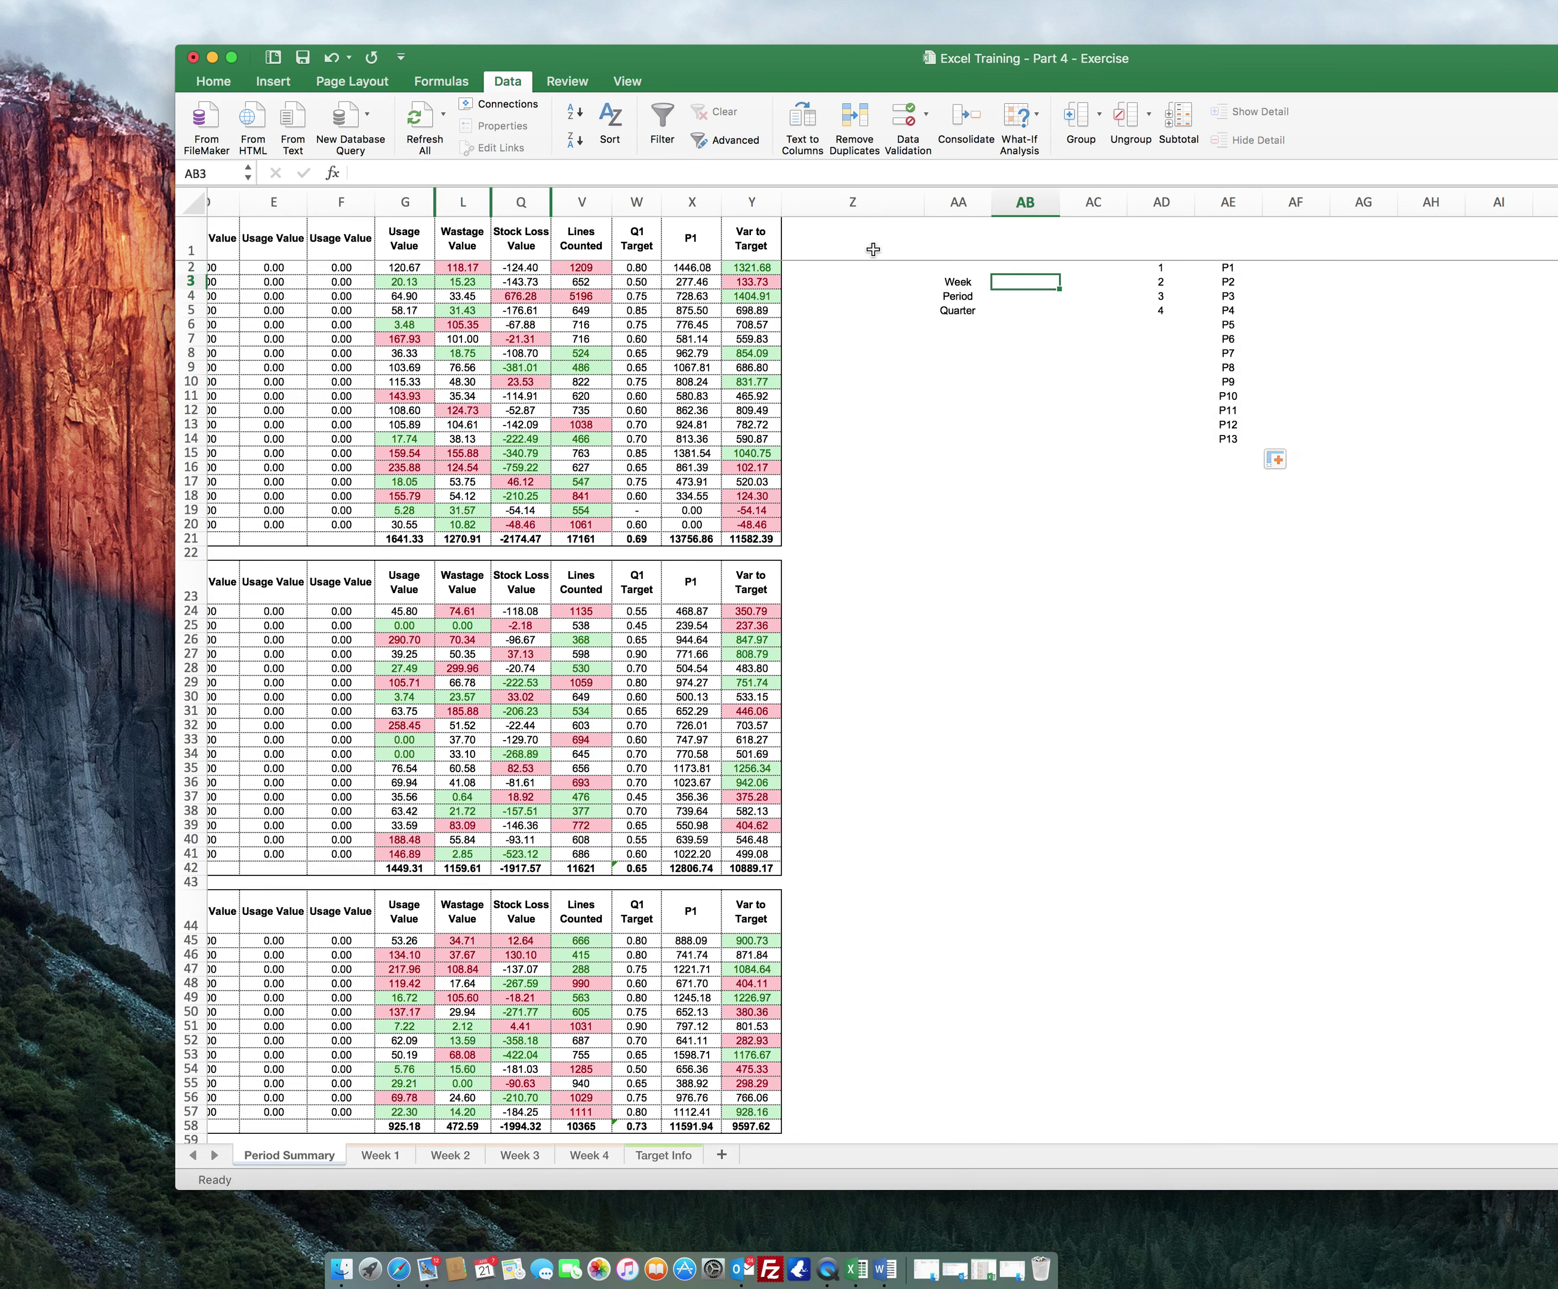
click(903, 121)
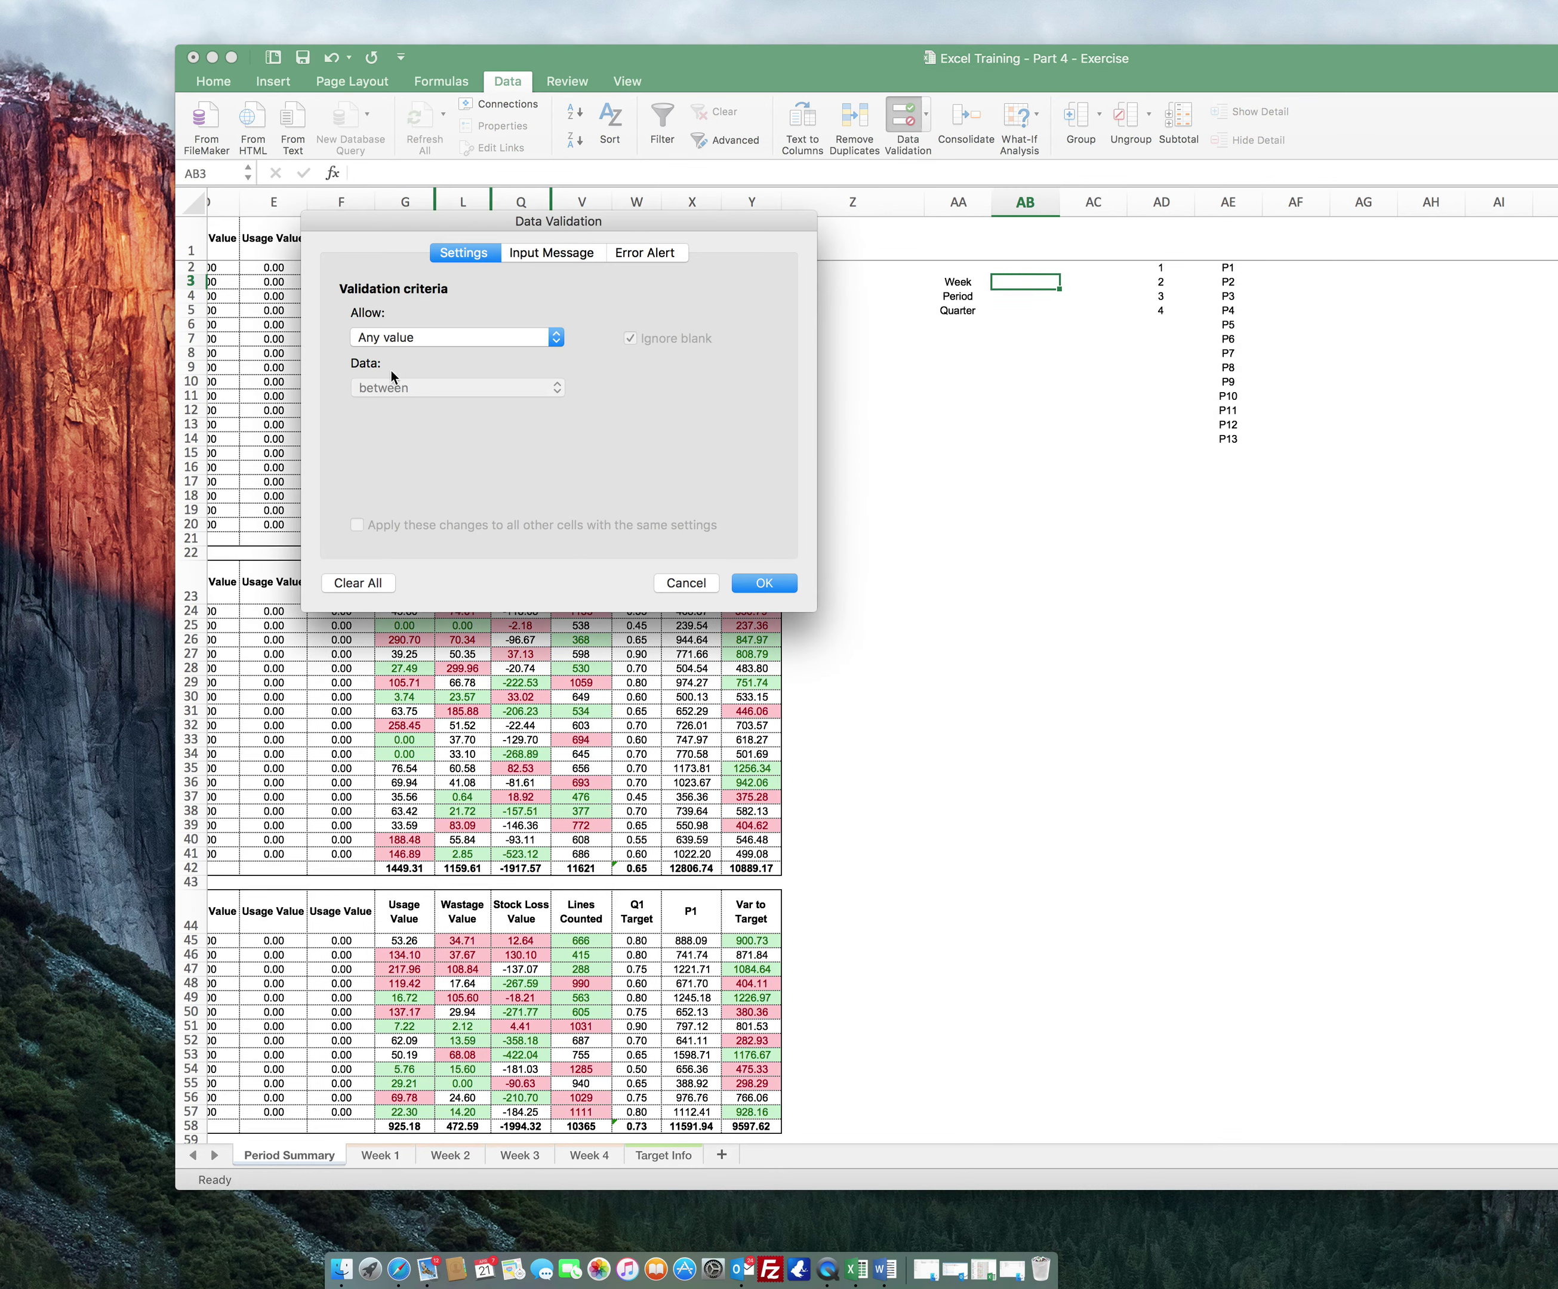
click(420, 338)
click(403, 392)
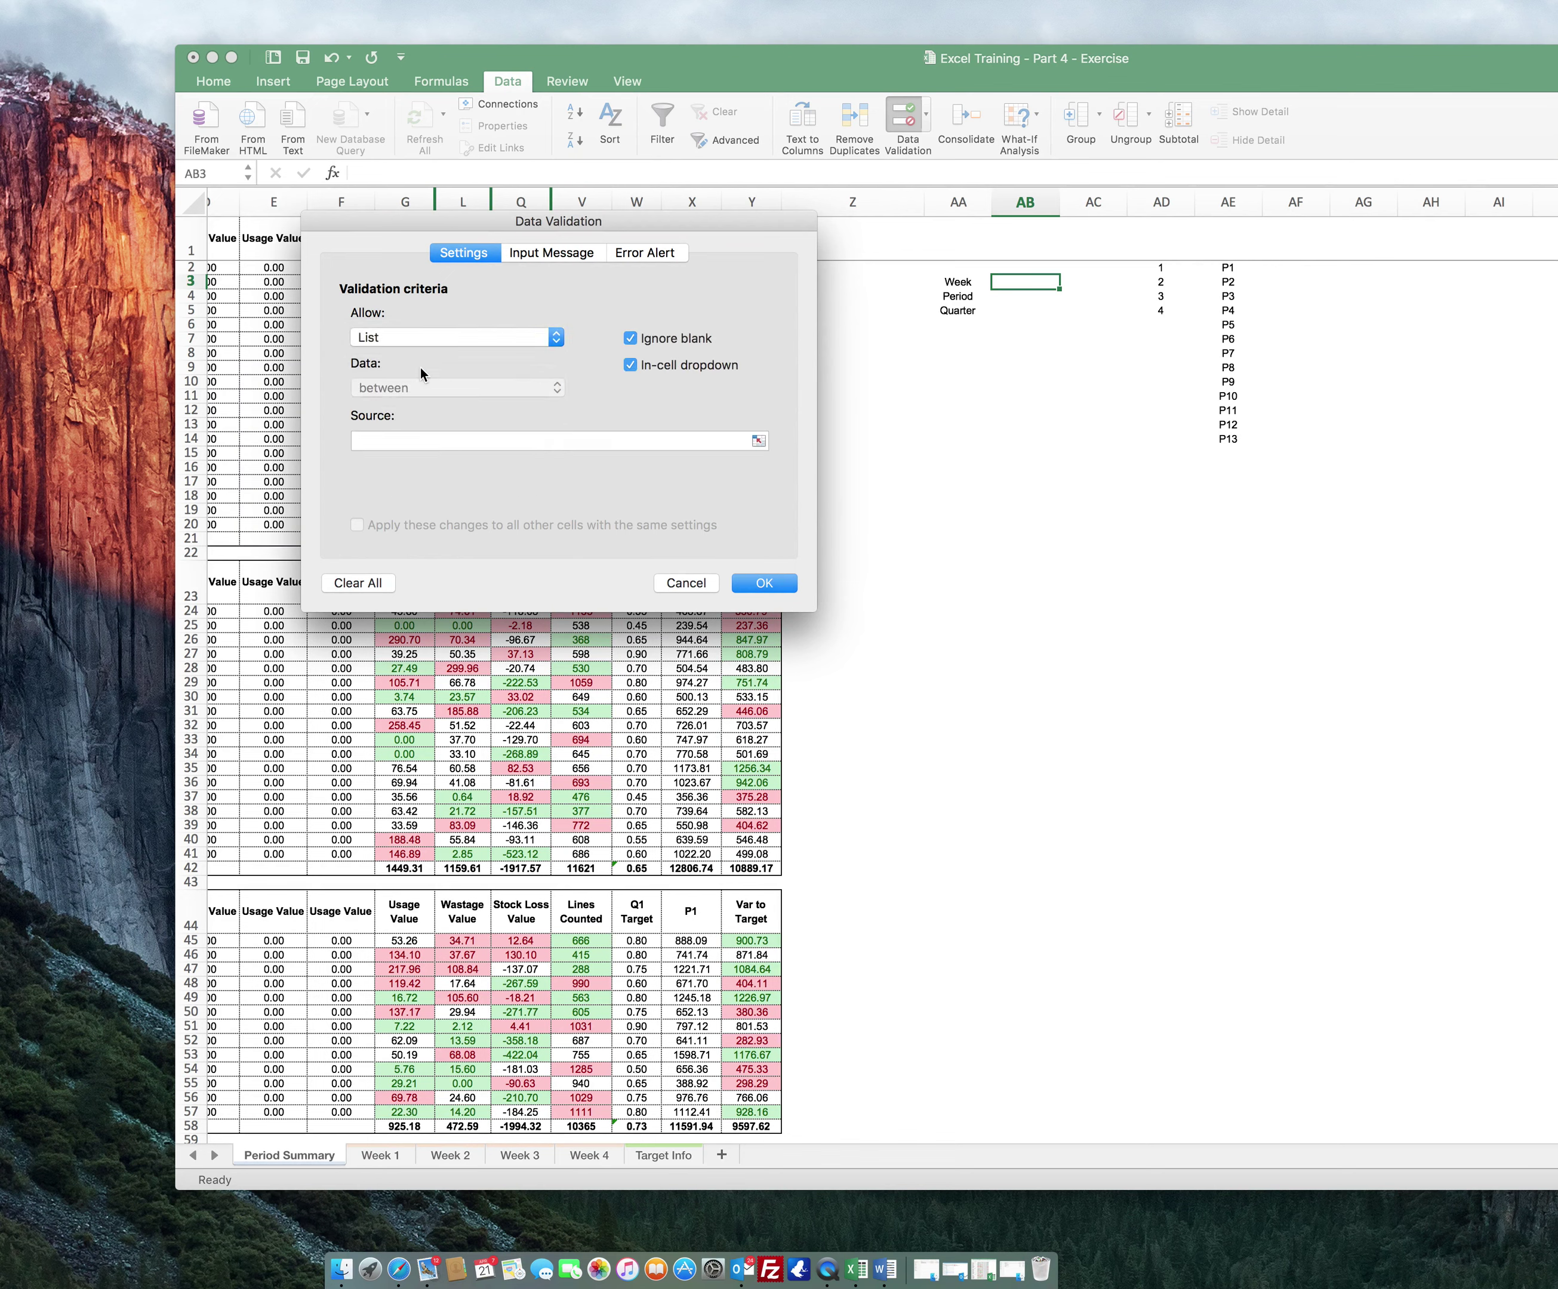
click(758, 441)
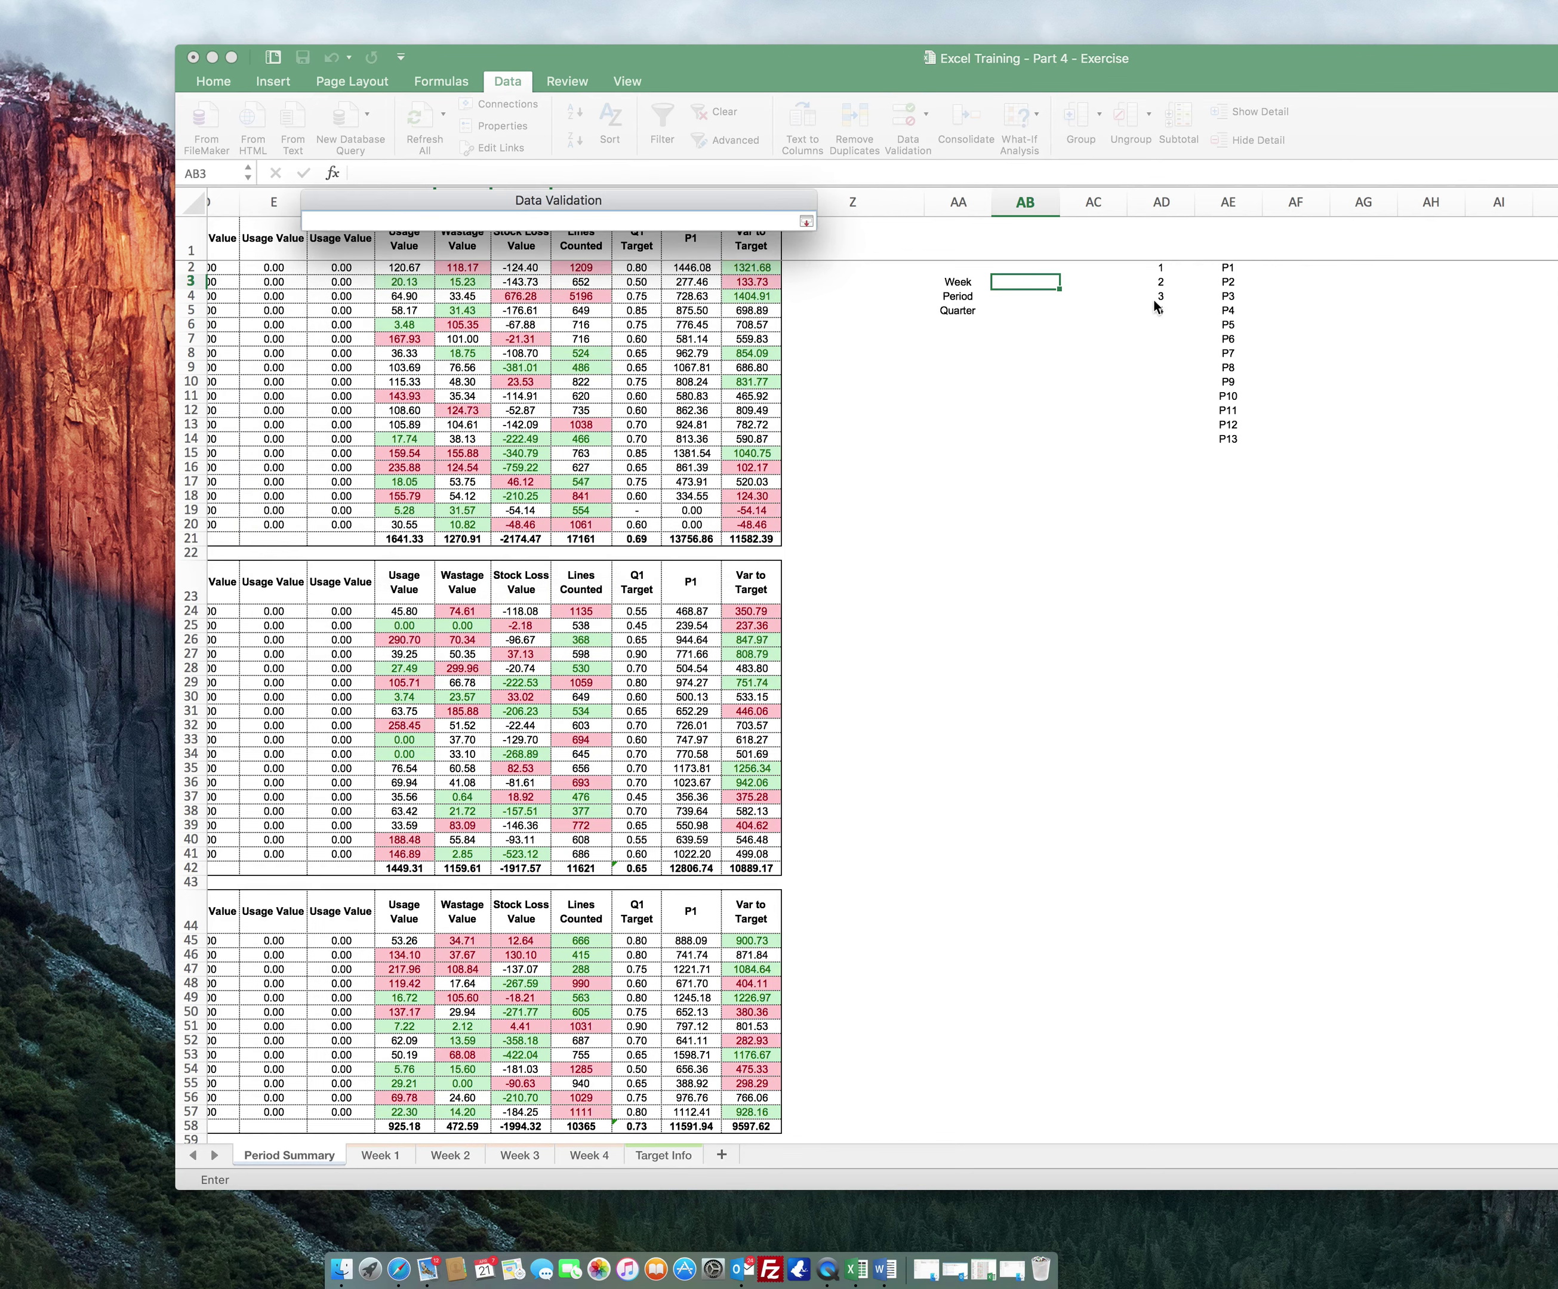
drag(1158, 267, 1149, 310)
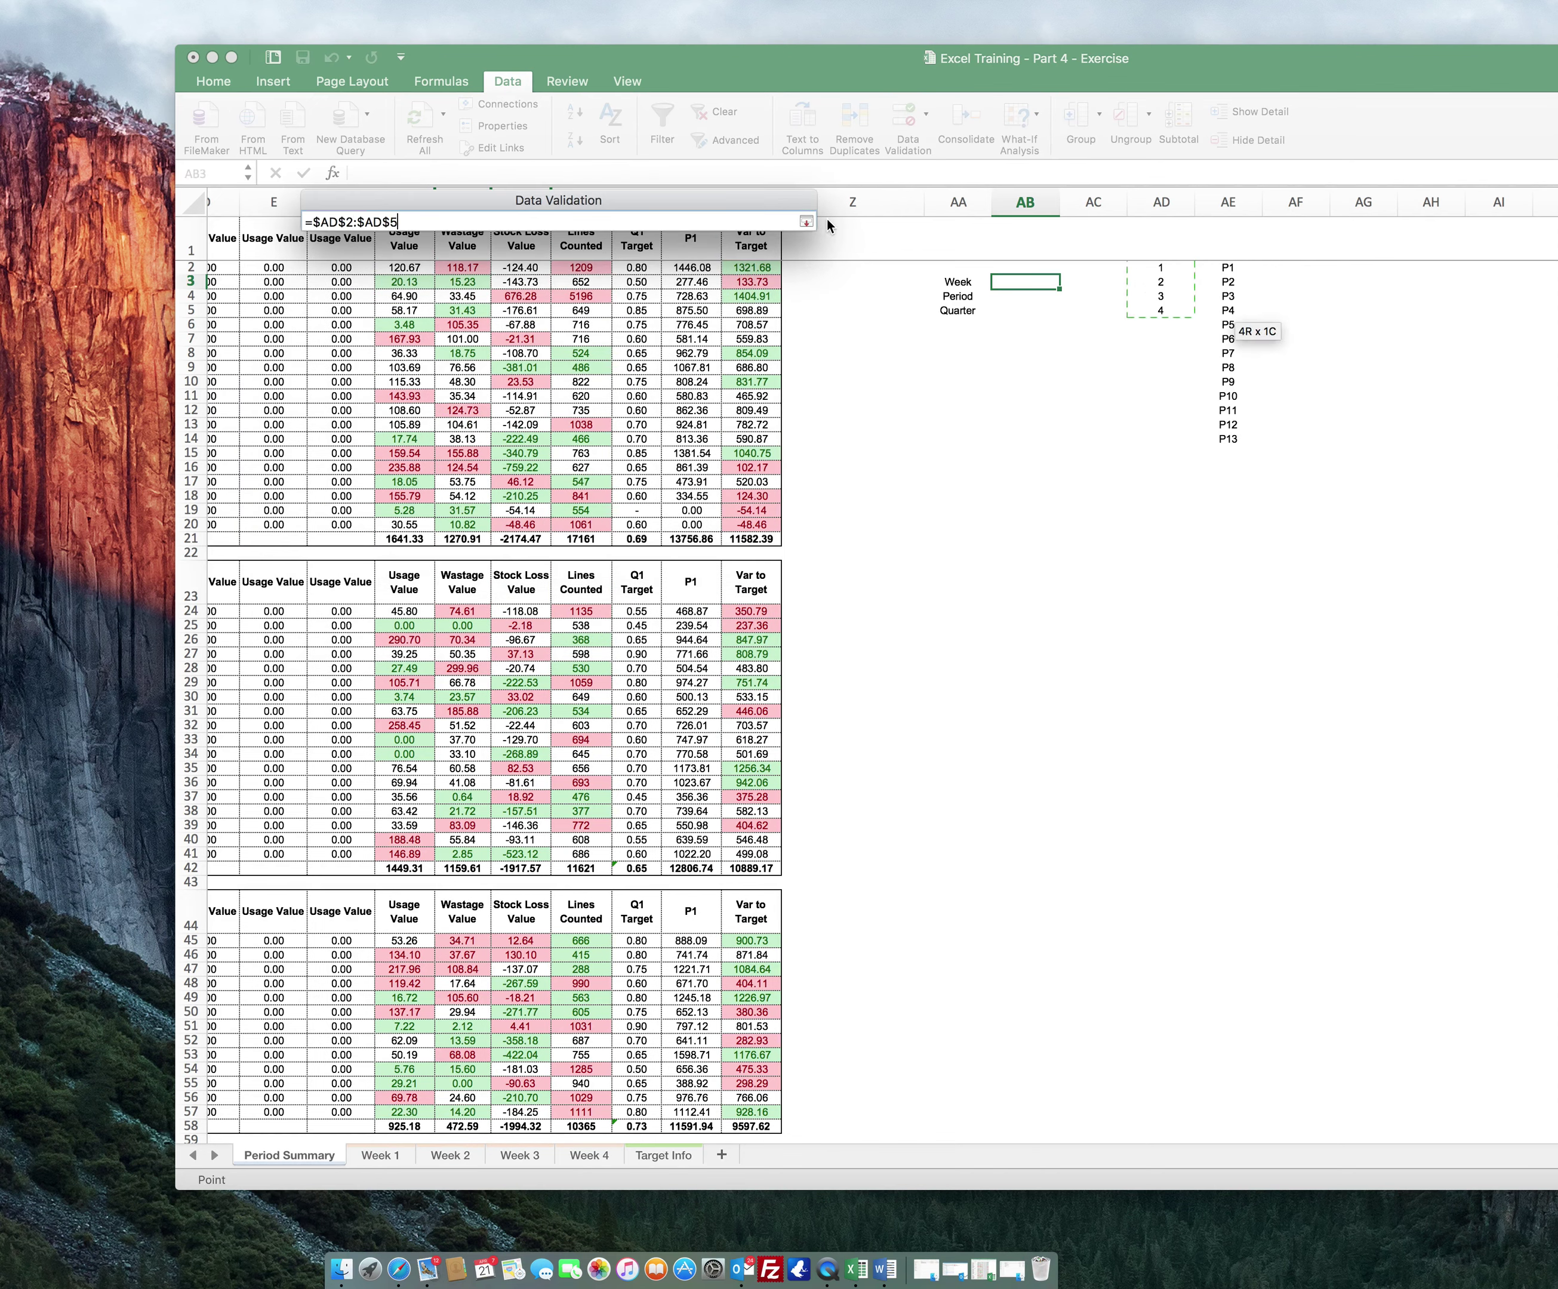
click(806, 221)
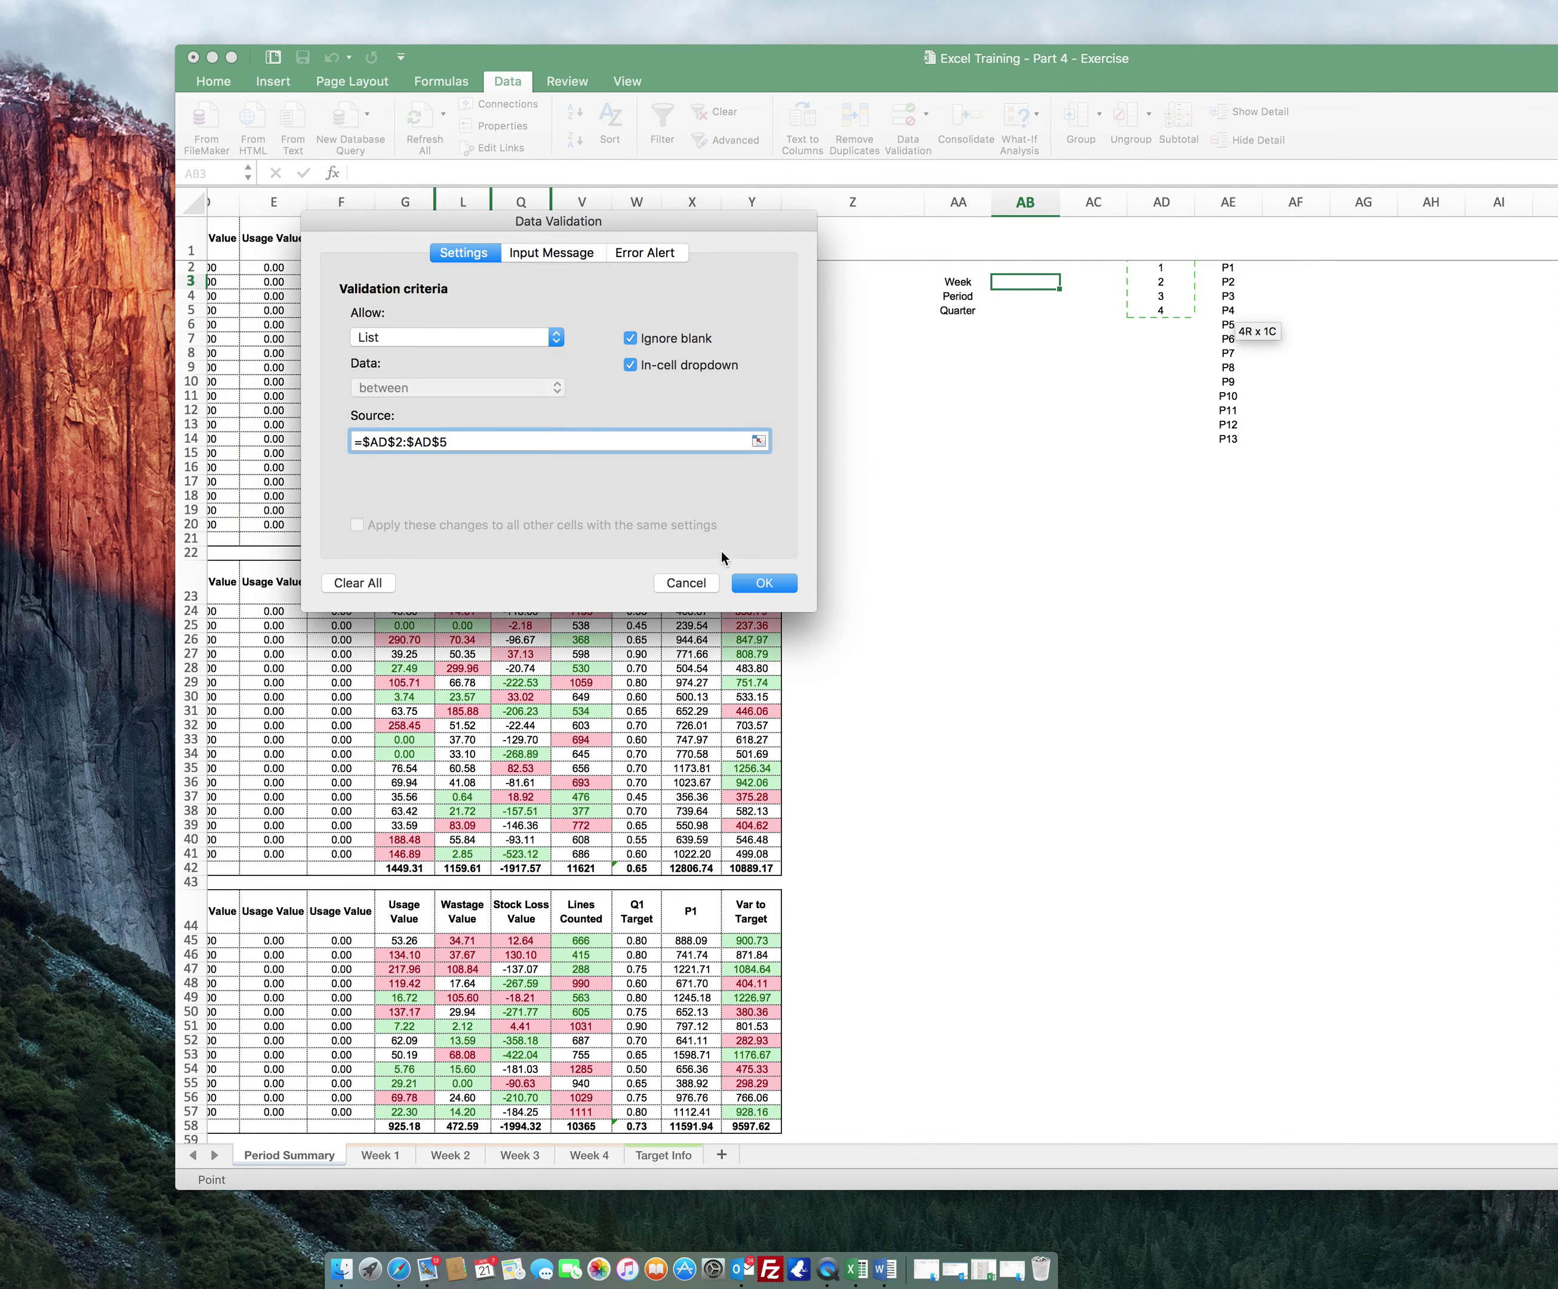
click(764, 583)
- Add a list data validation to the Period cell AB4 with =$AE$2:$AE$14 as its source
click(1015, 301)
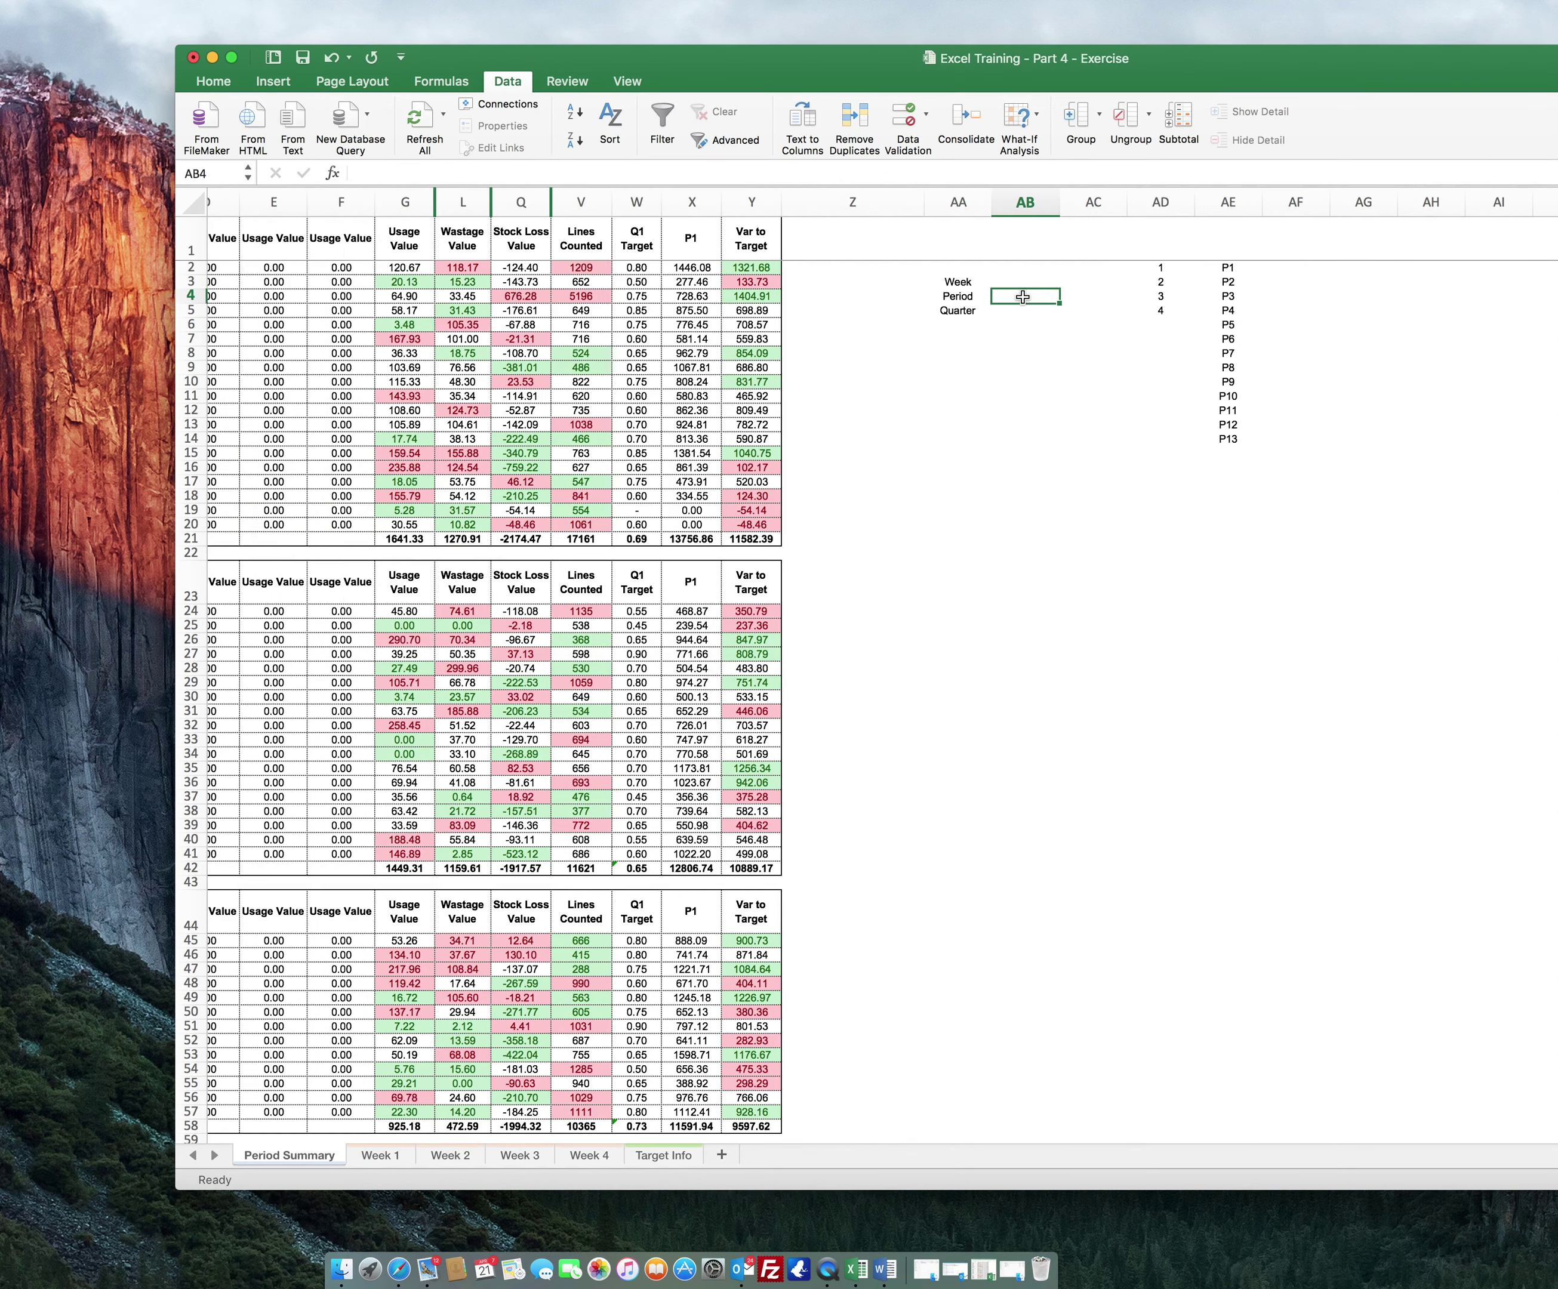
click(909, 119)
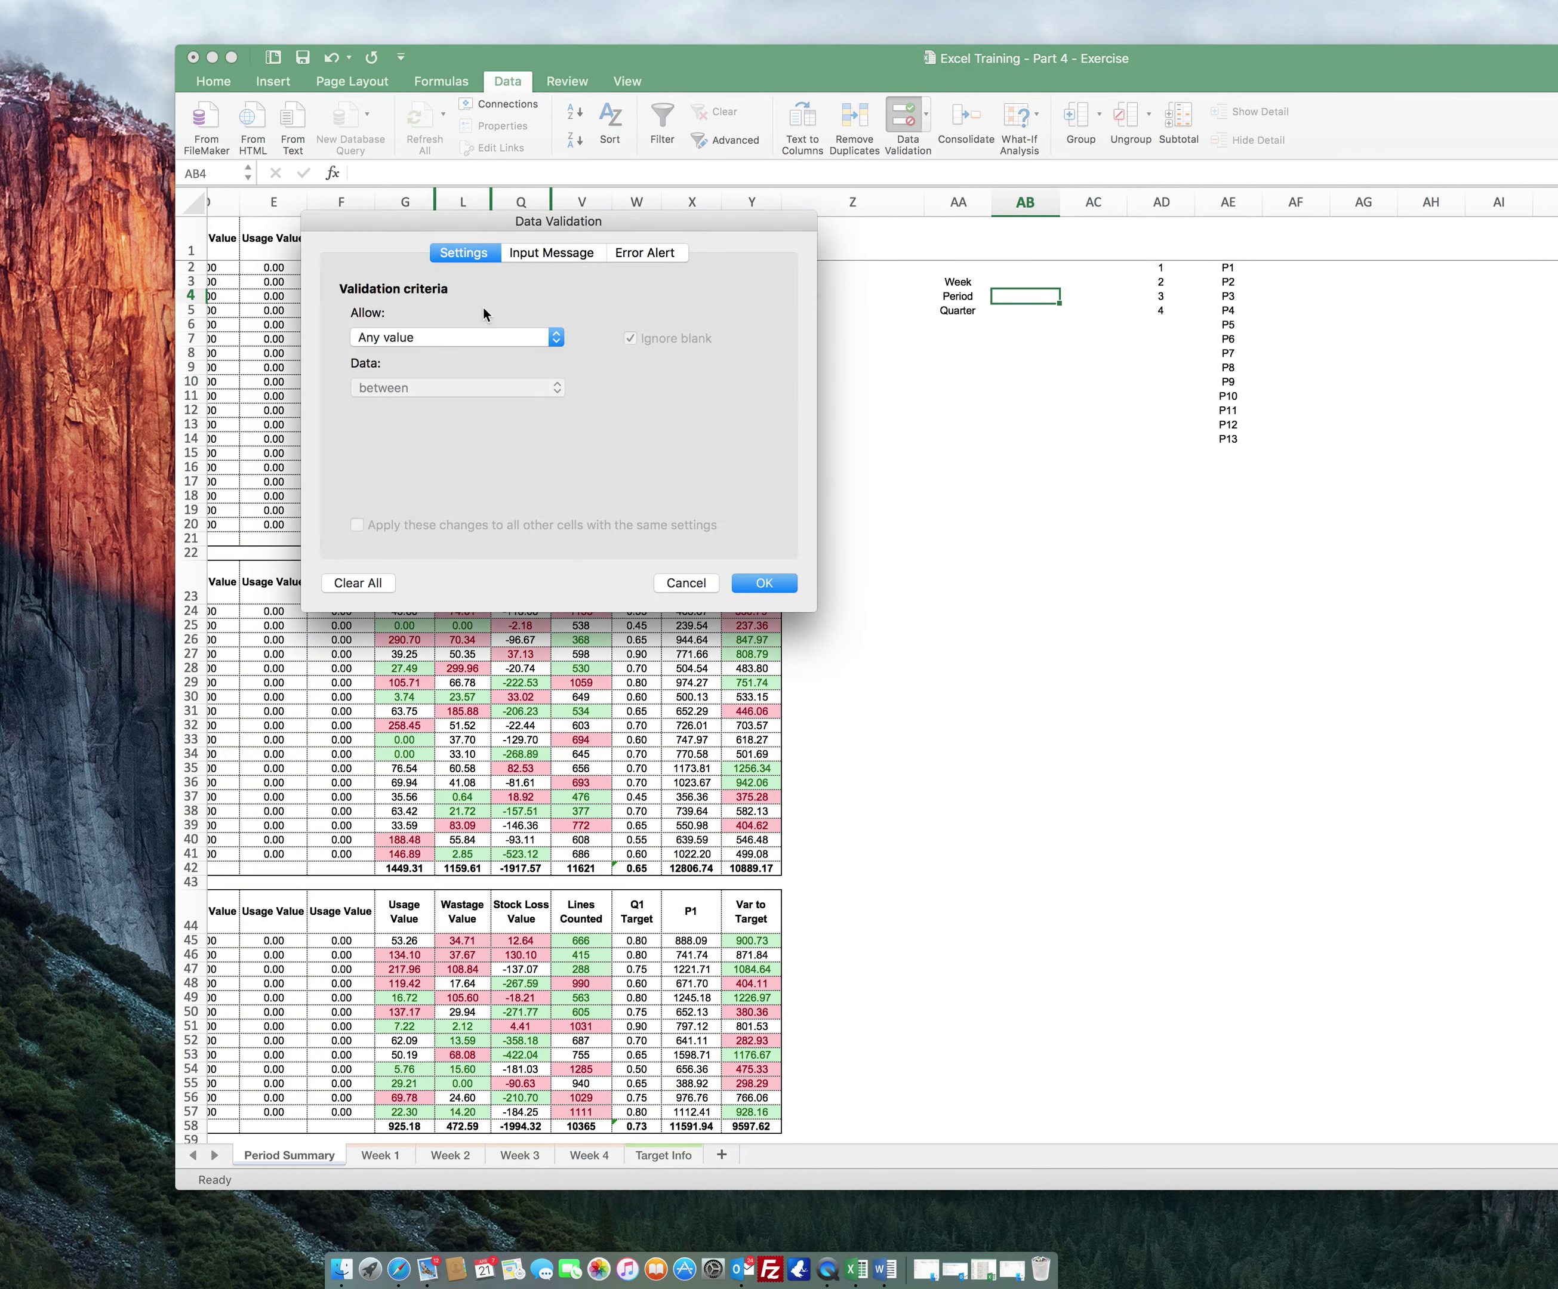
click(462, 339)
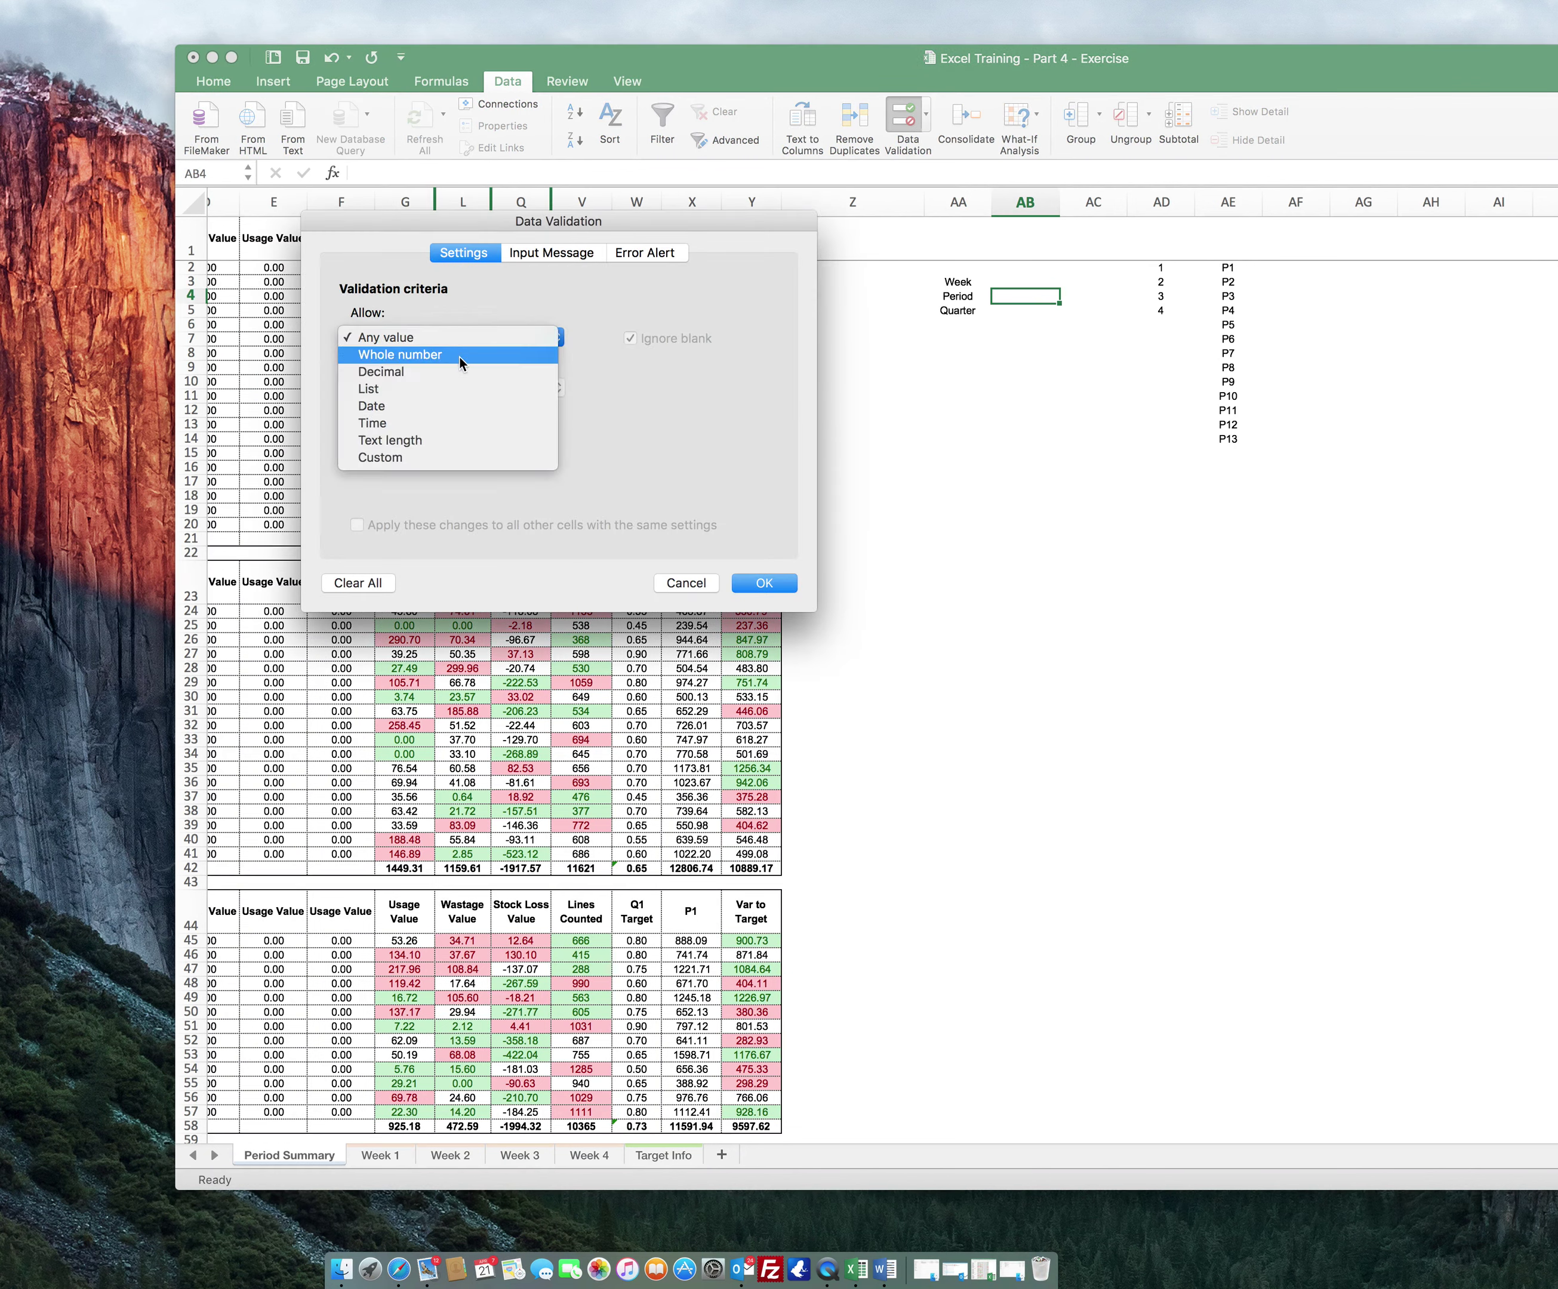
click(452, 389)
click(758, 441)
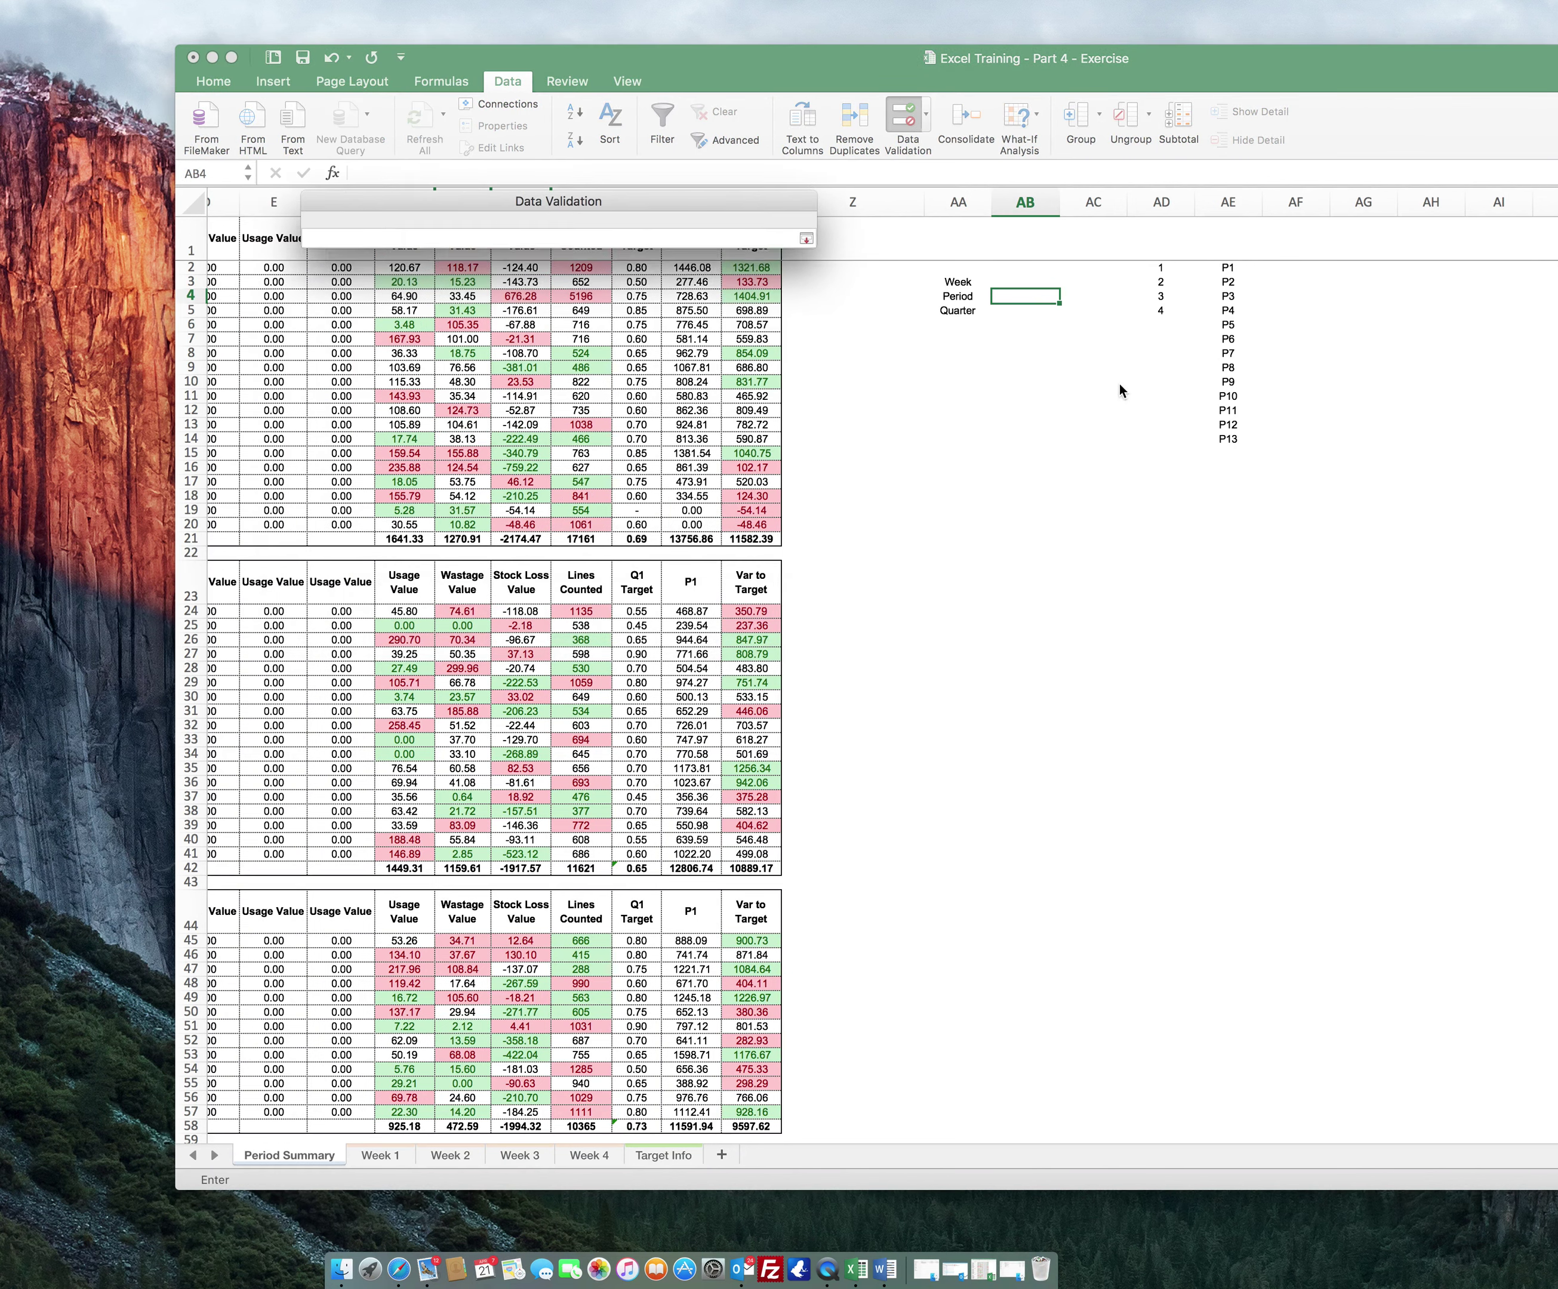
drag(1229, 268, 1237, 446)
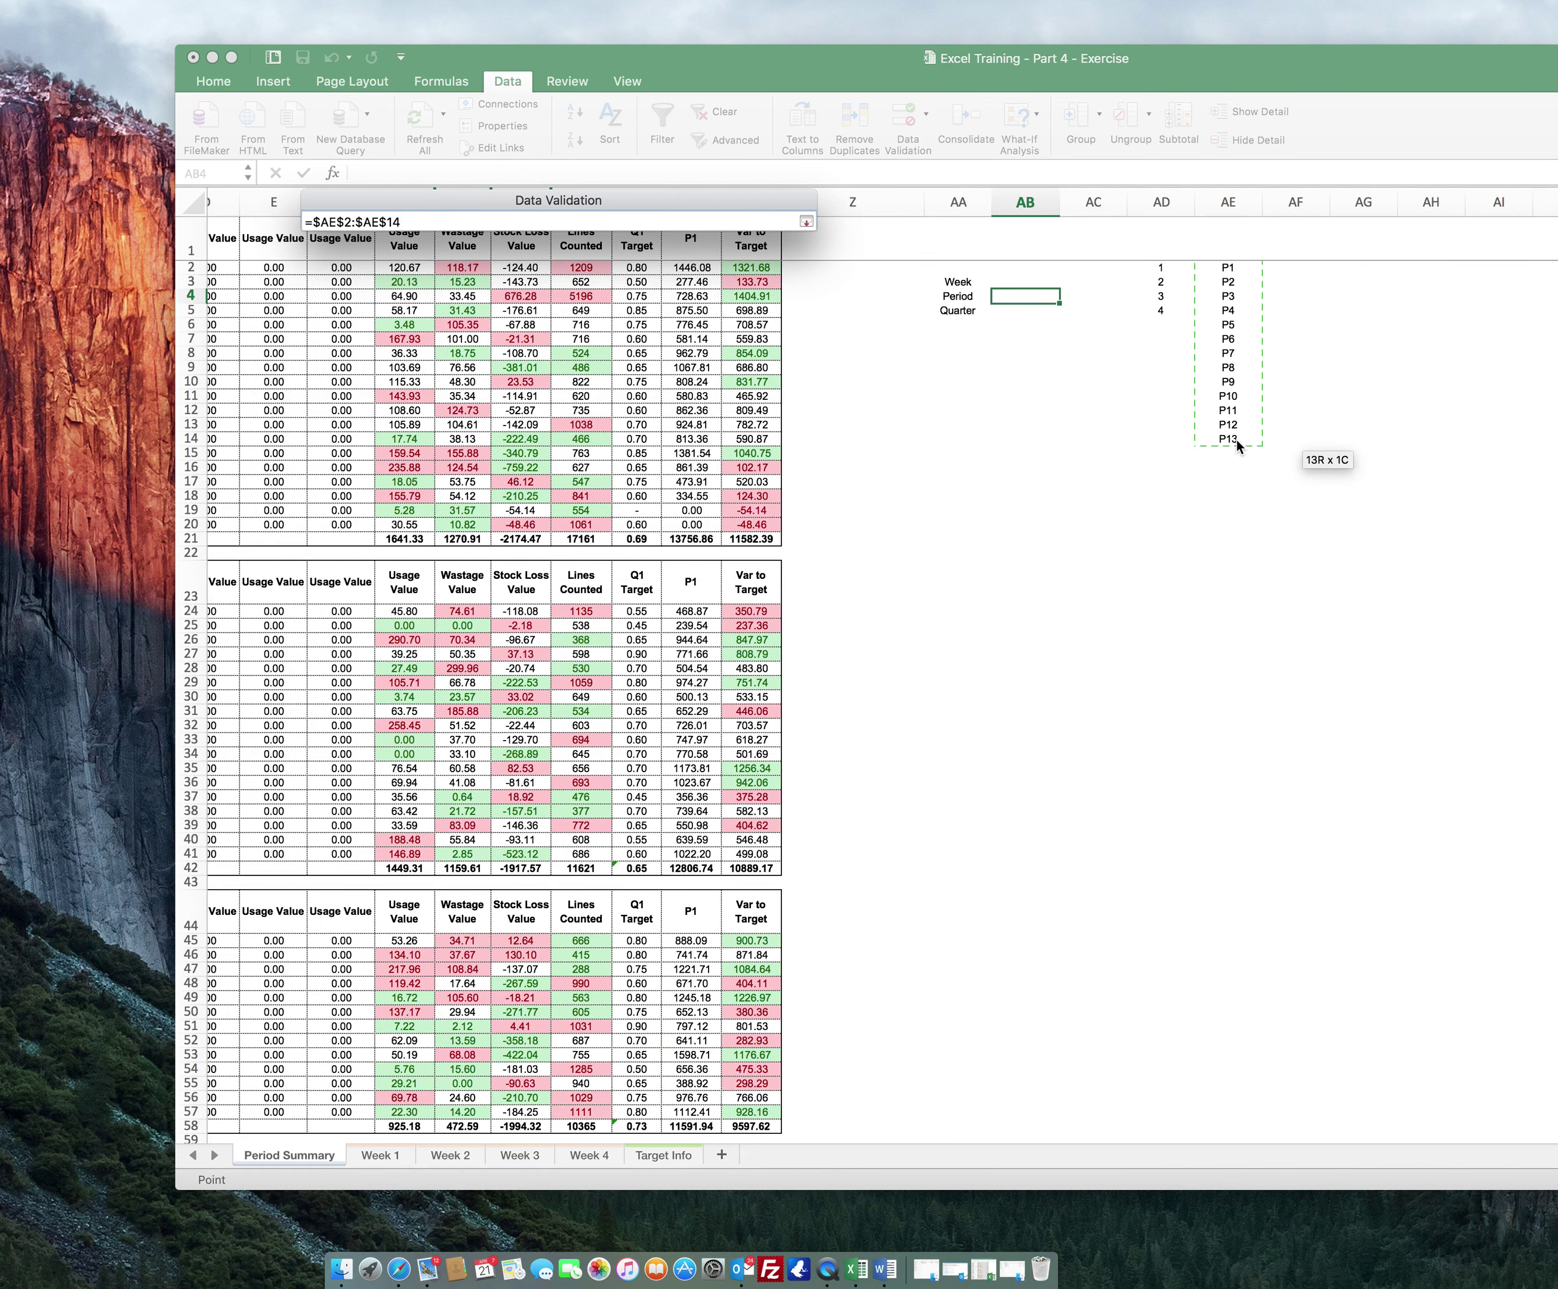
click(807, 221)
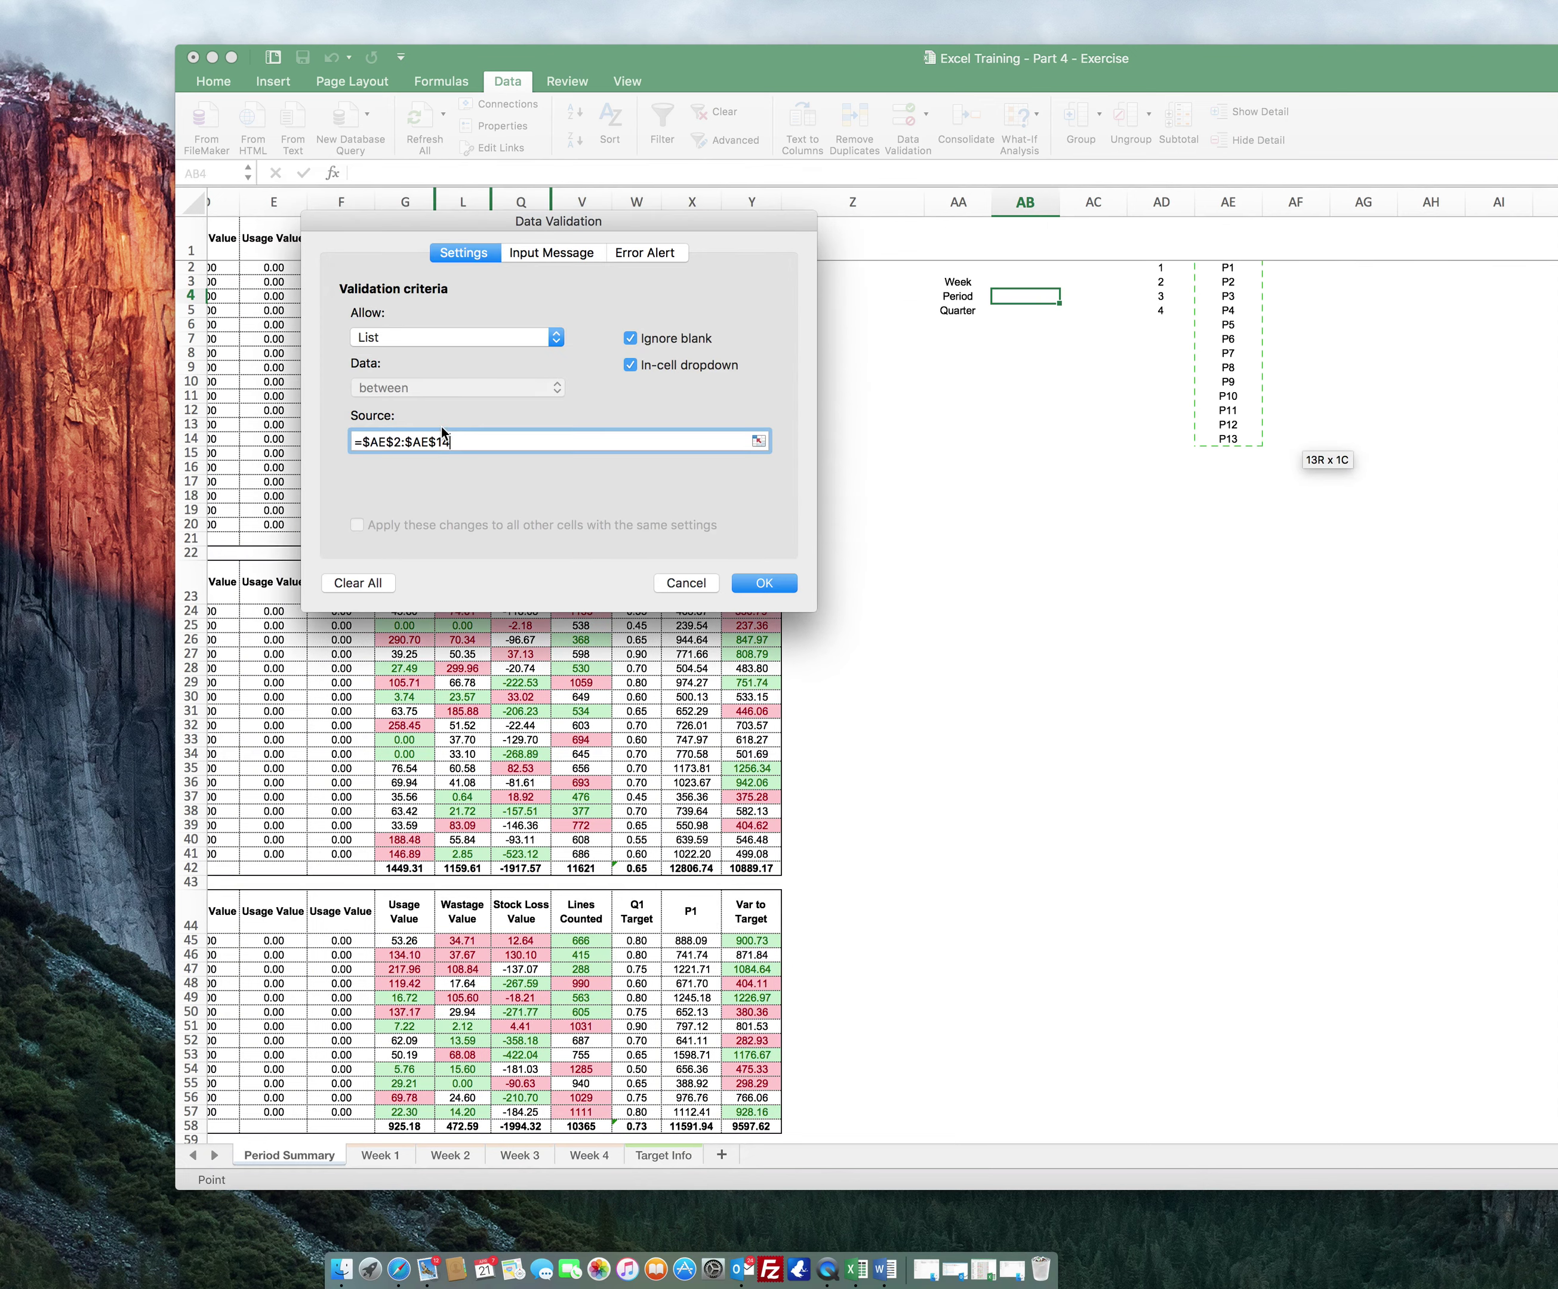
click(746, 586)
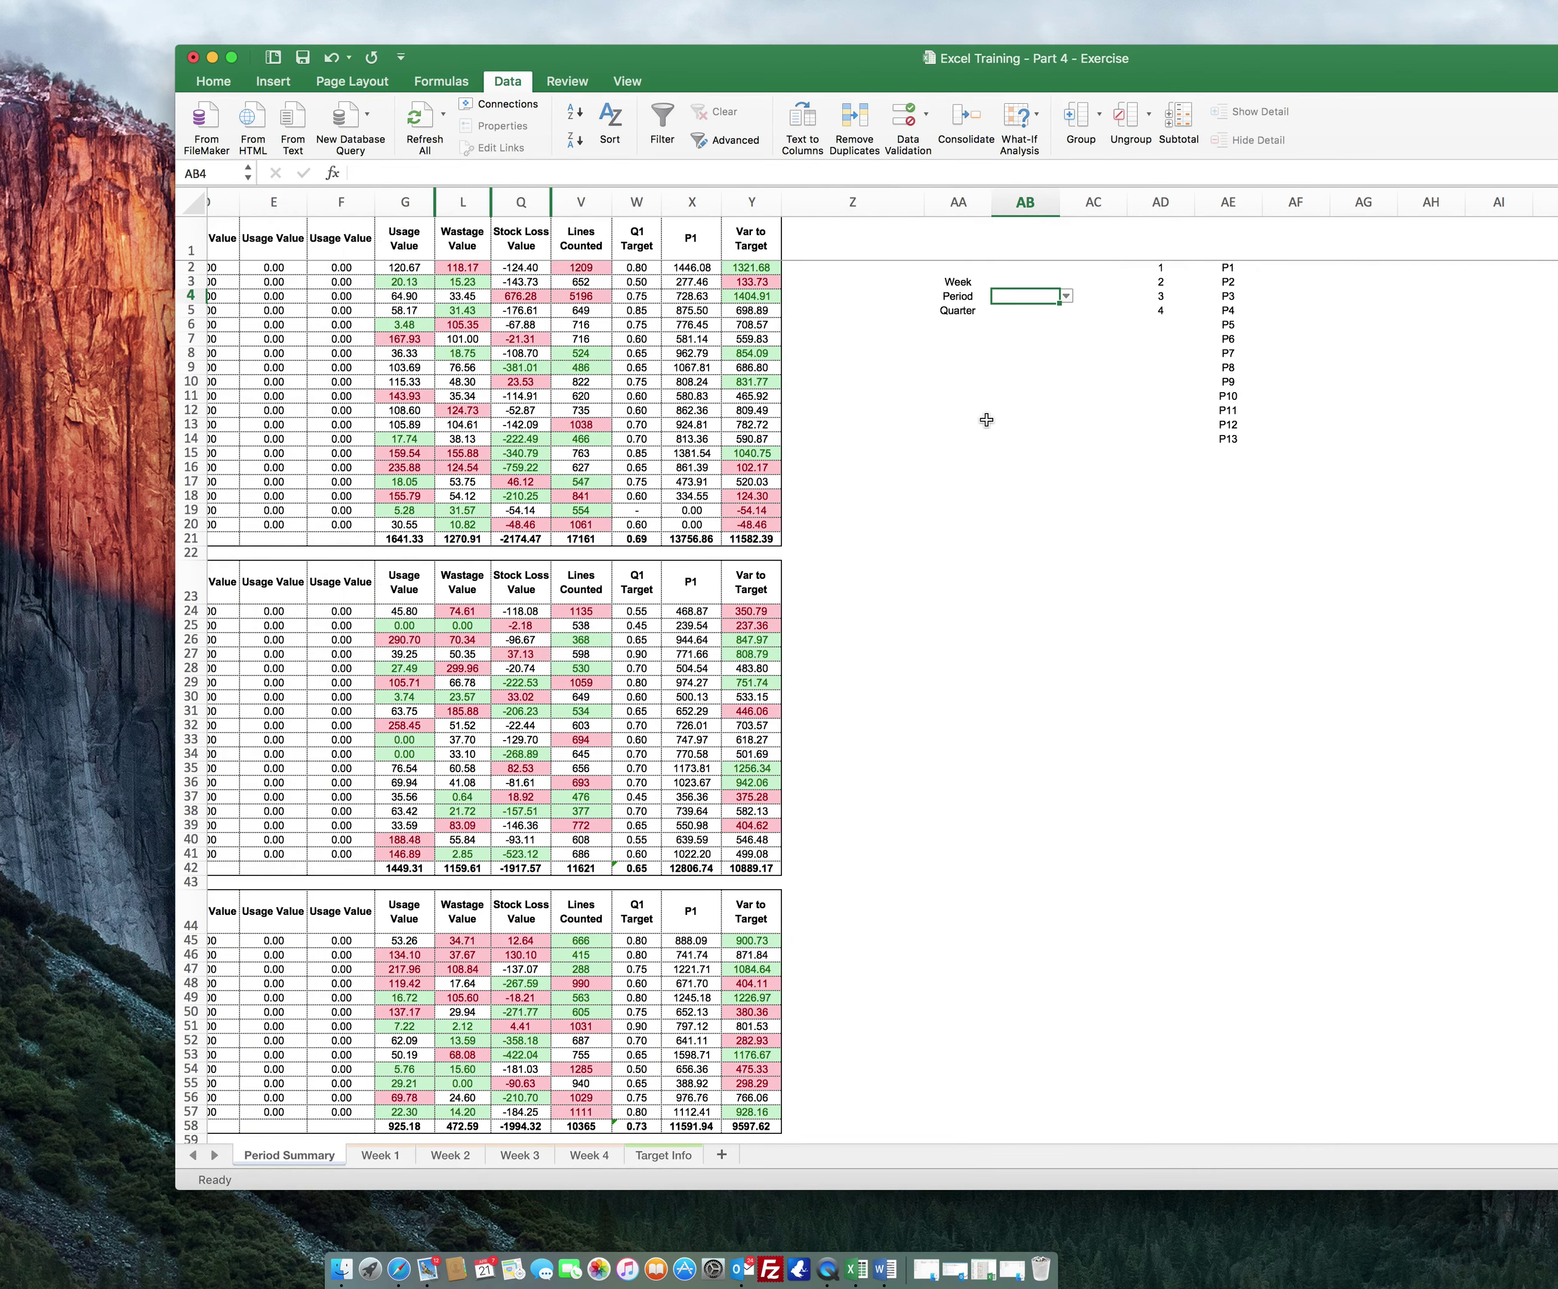
- Add a list data validation to the Quarter cell AB5 with =$AD$2:$AD$5 as its source
click(1003, 313)
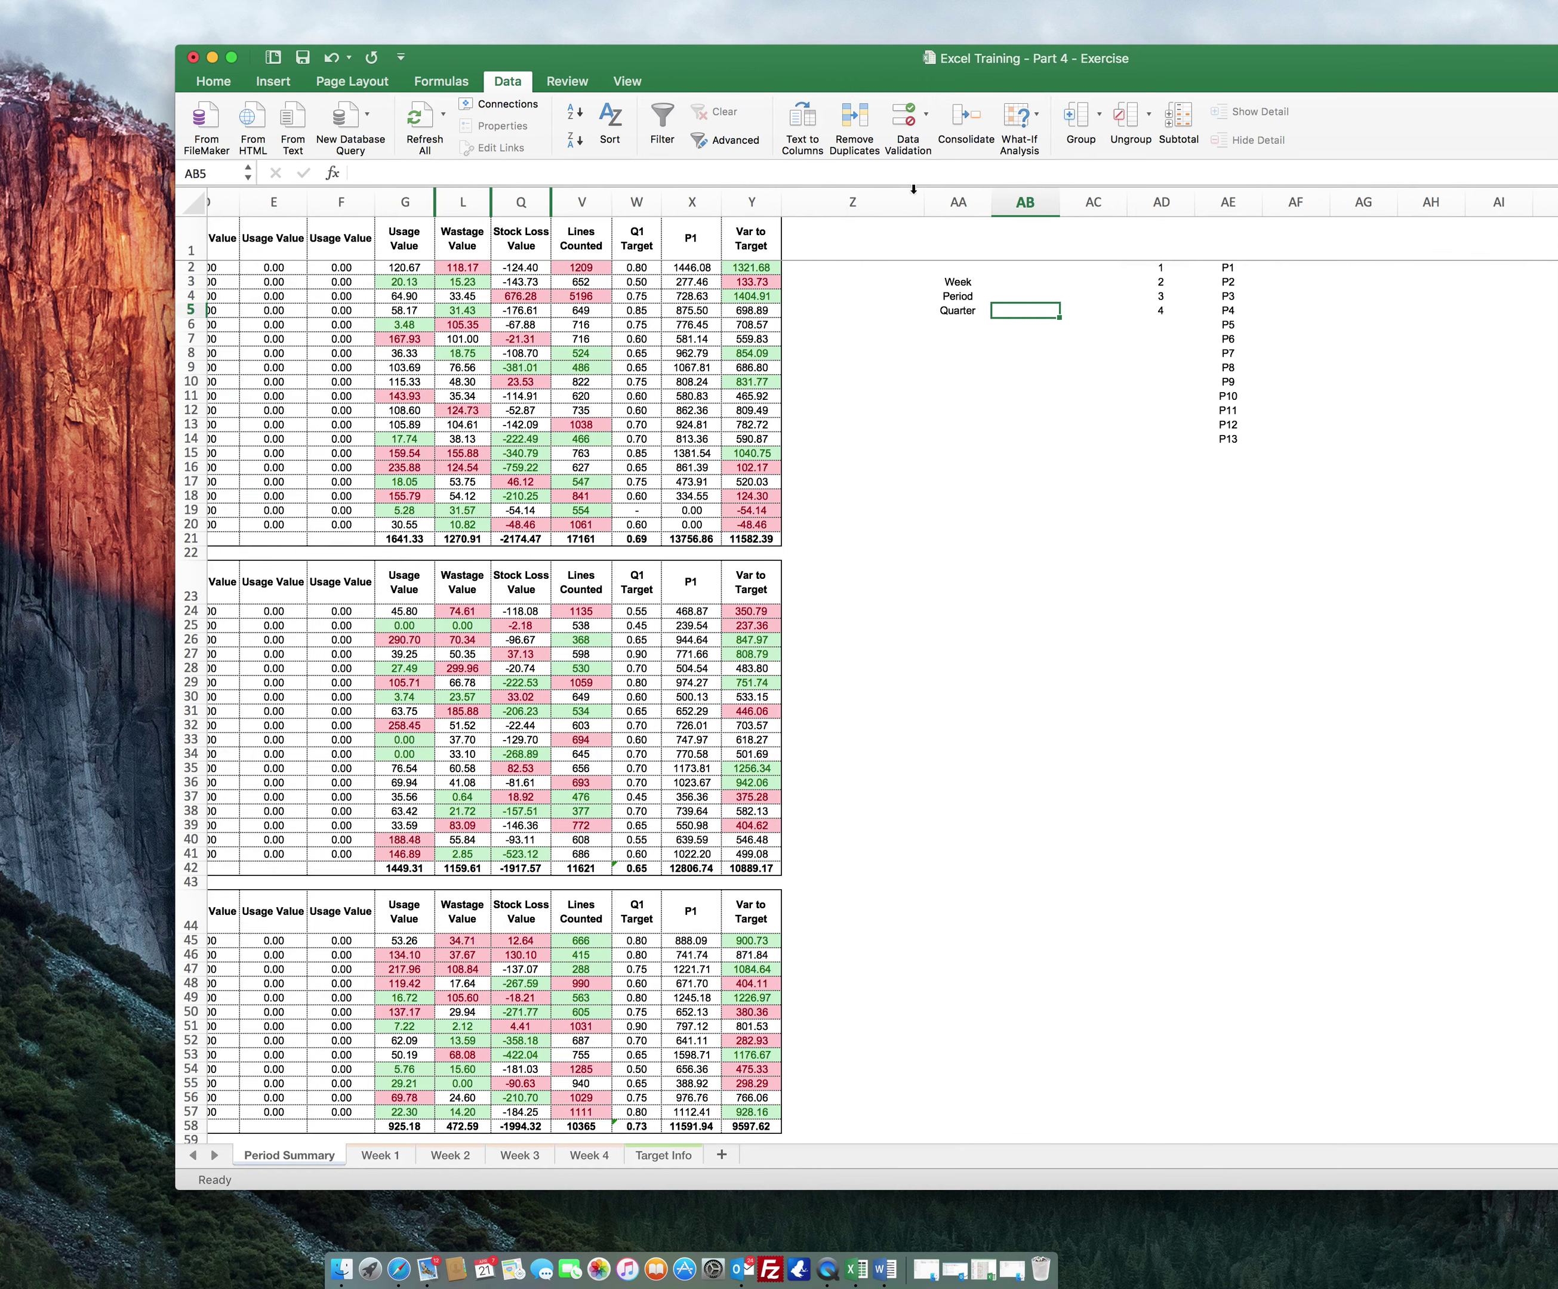
click(904, 118)
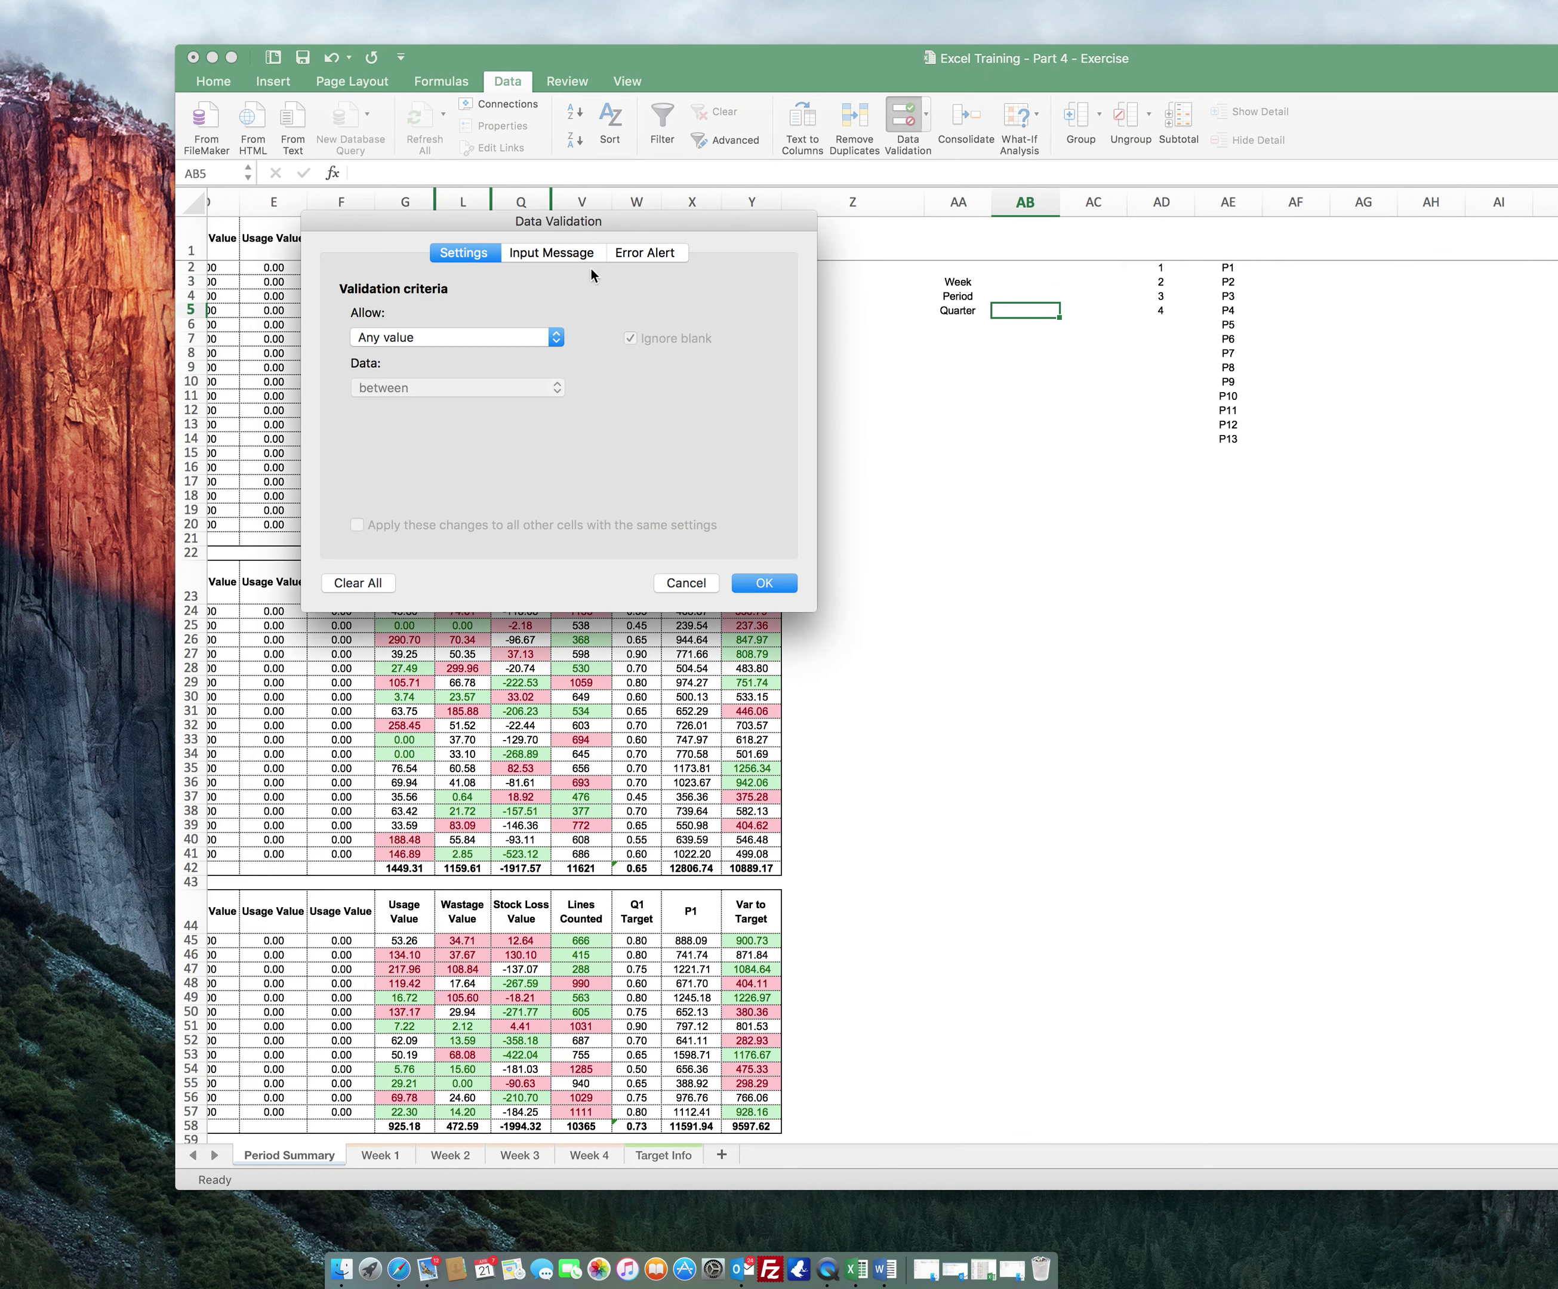
click(506, 343)
click(469, 407)
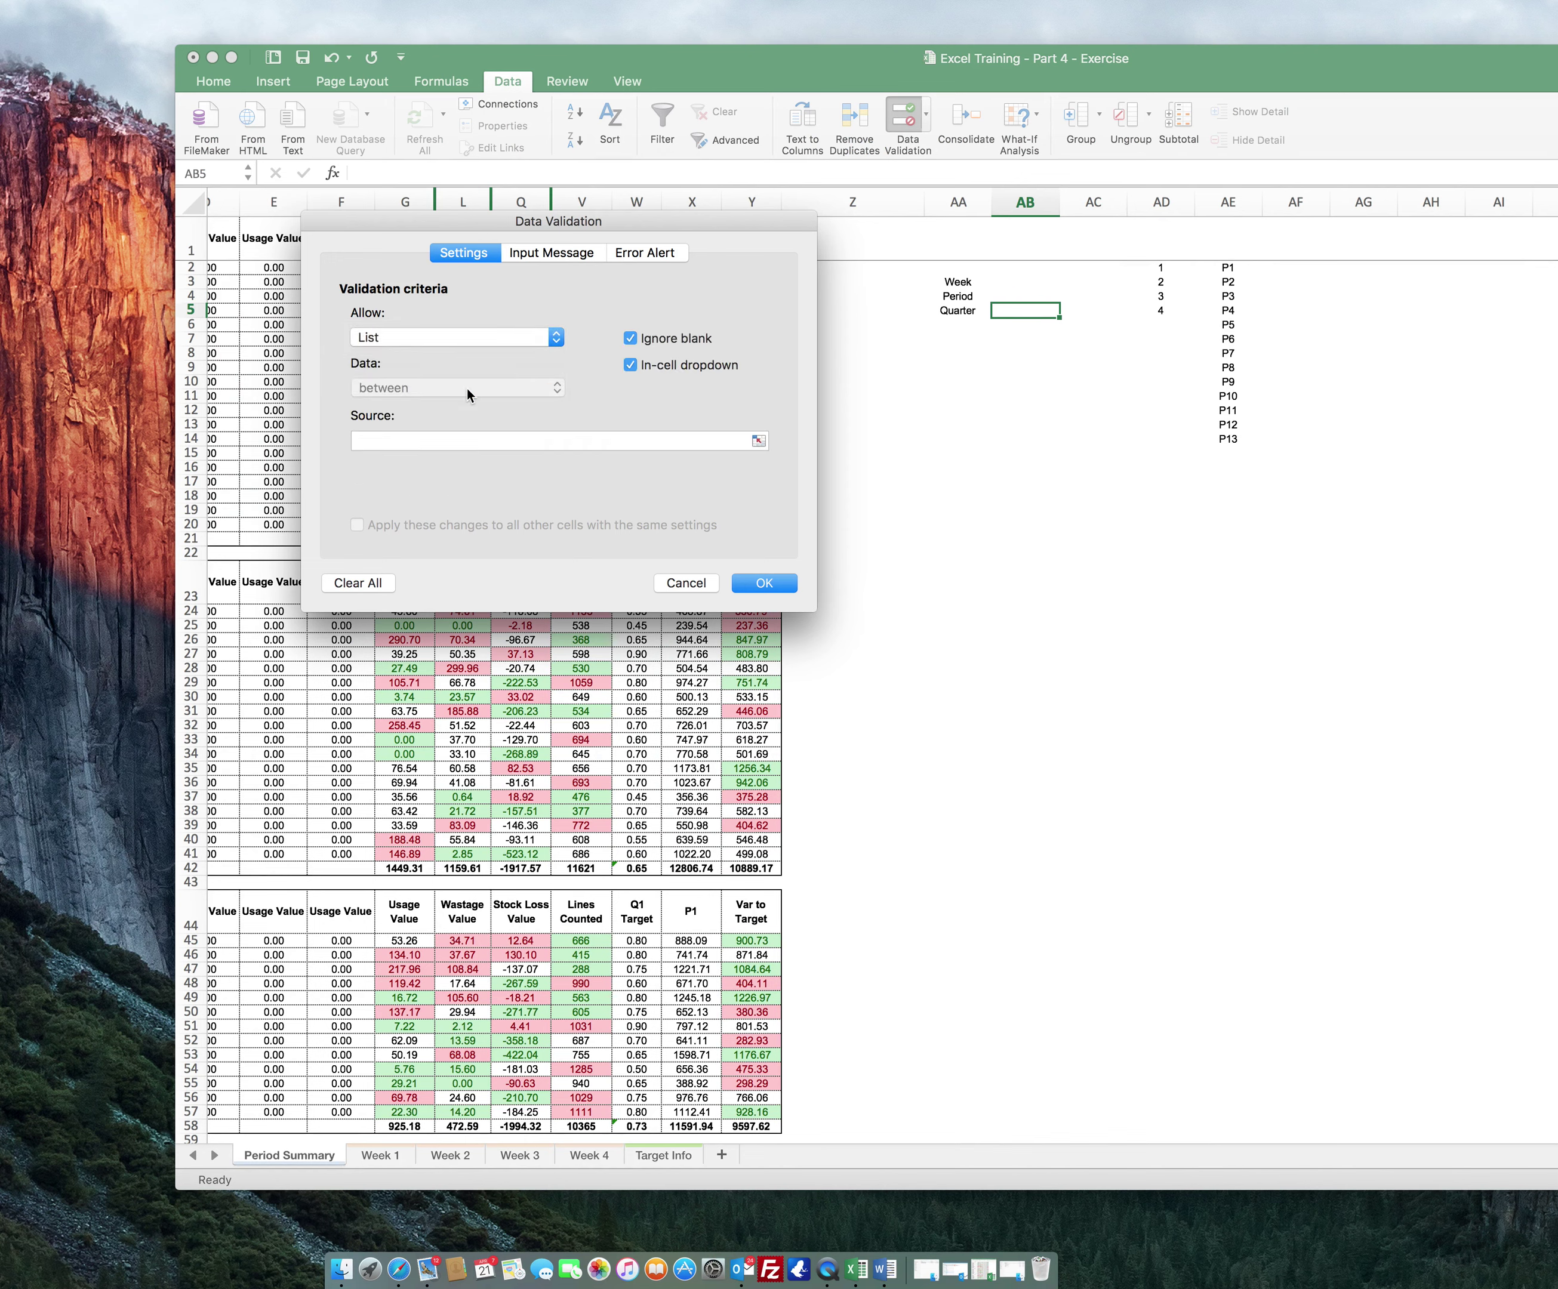
click(757, 441)
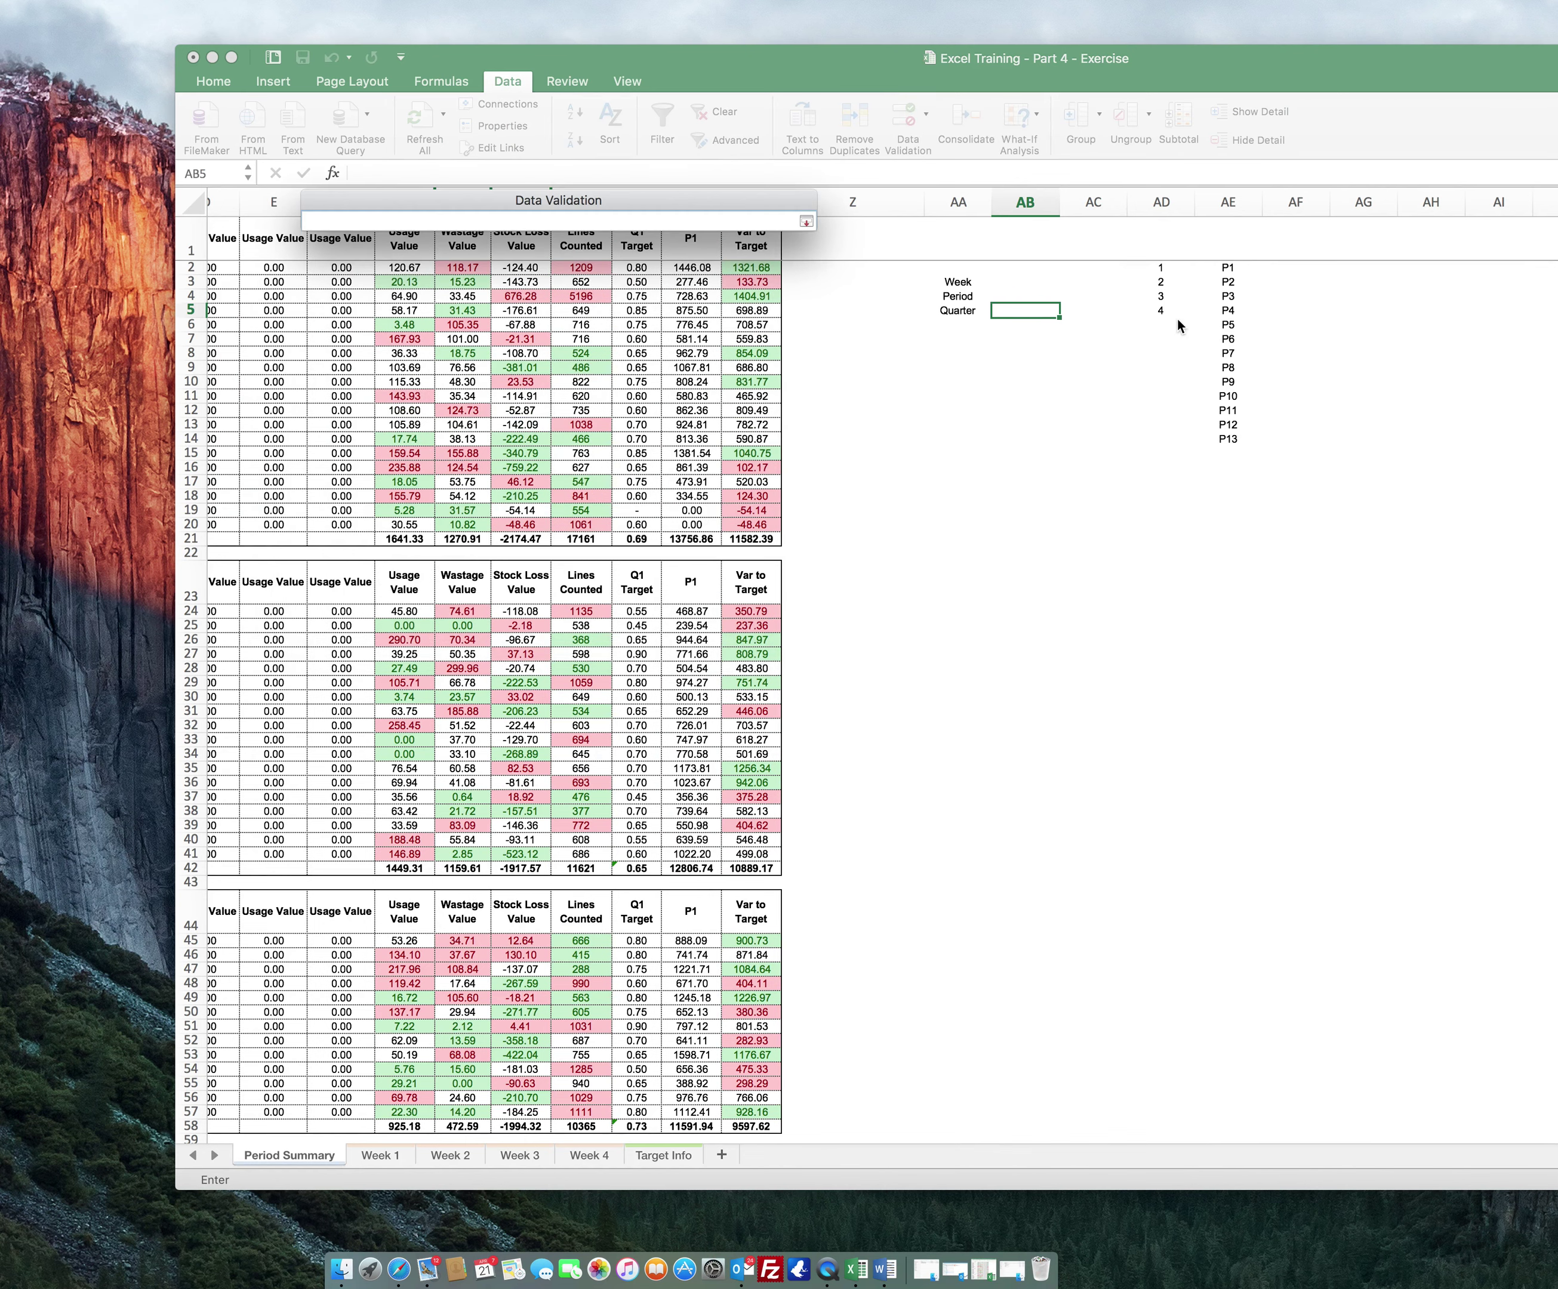
drag(1153, 267, 1157, 310)
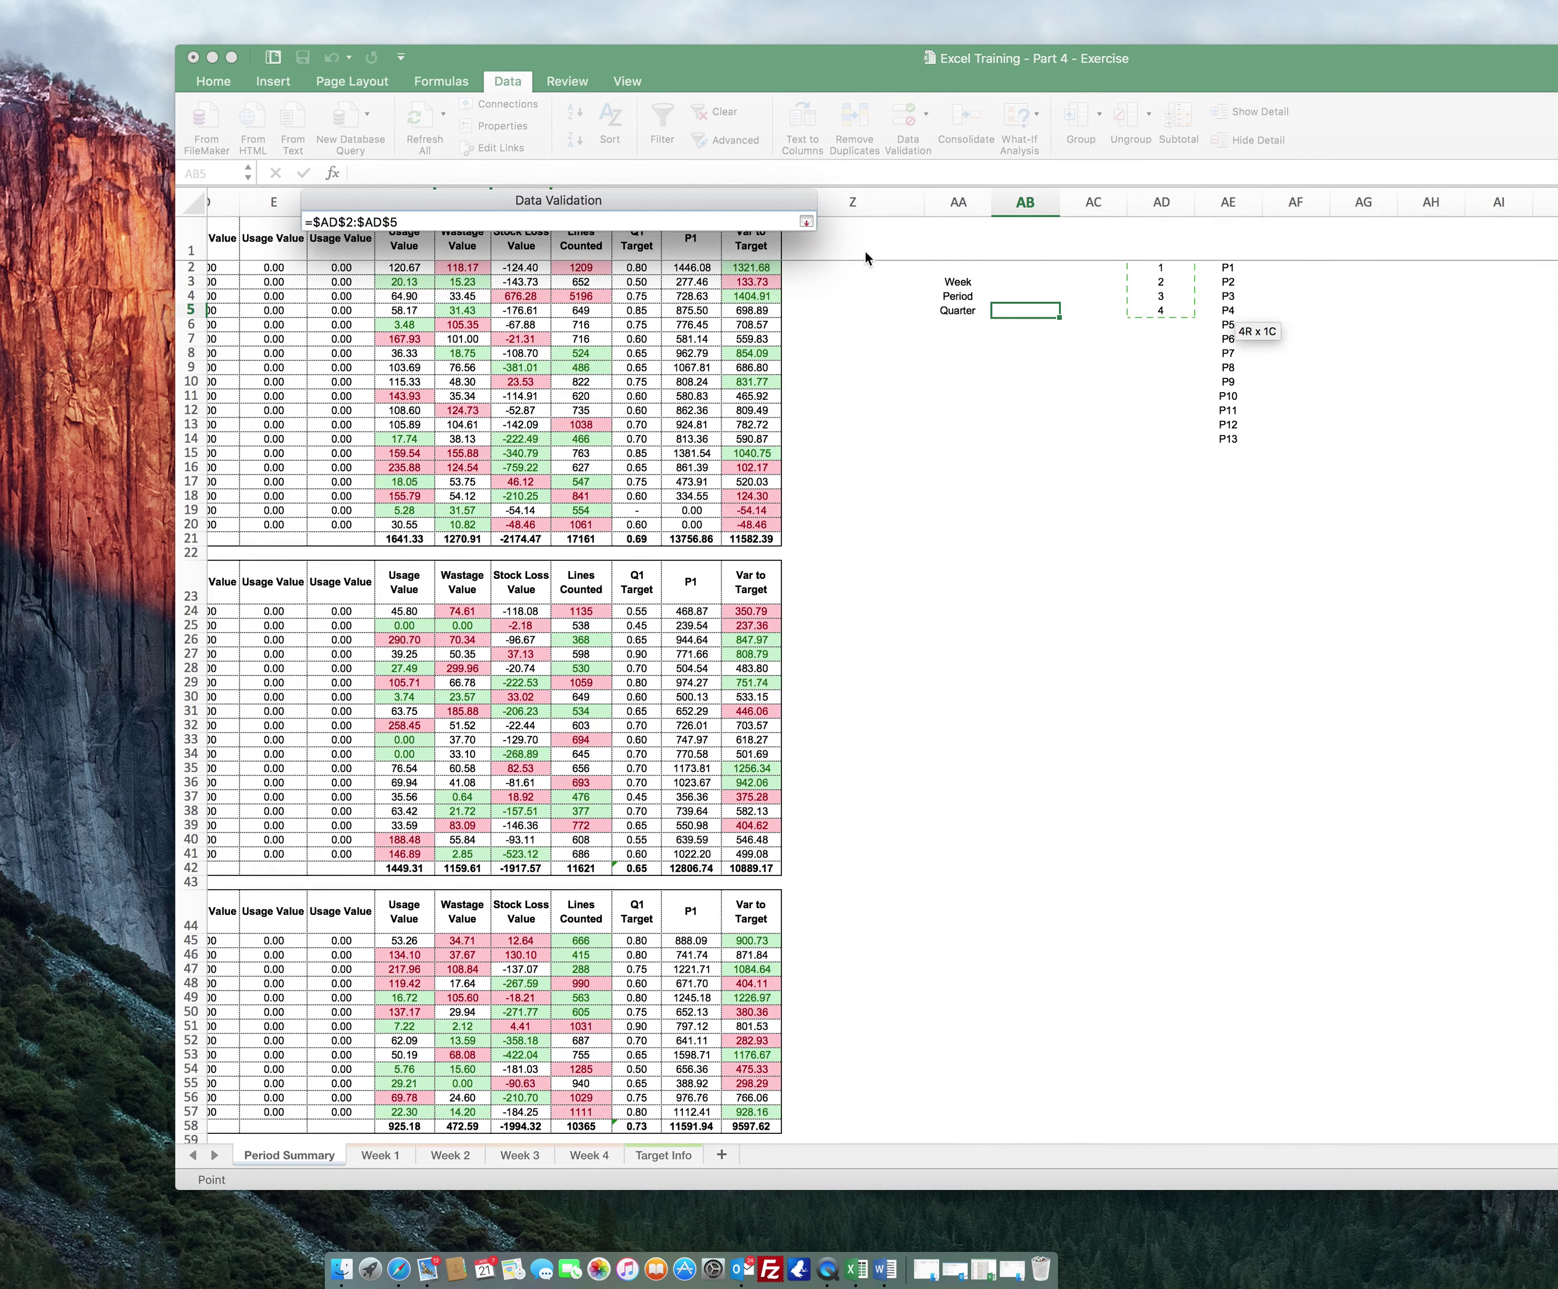
click(807, 221)
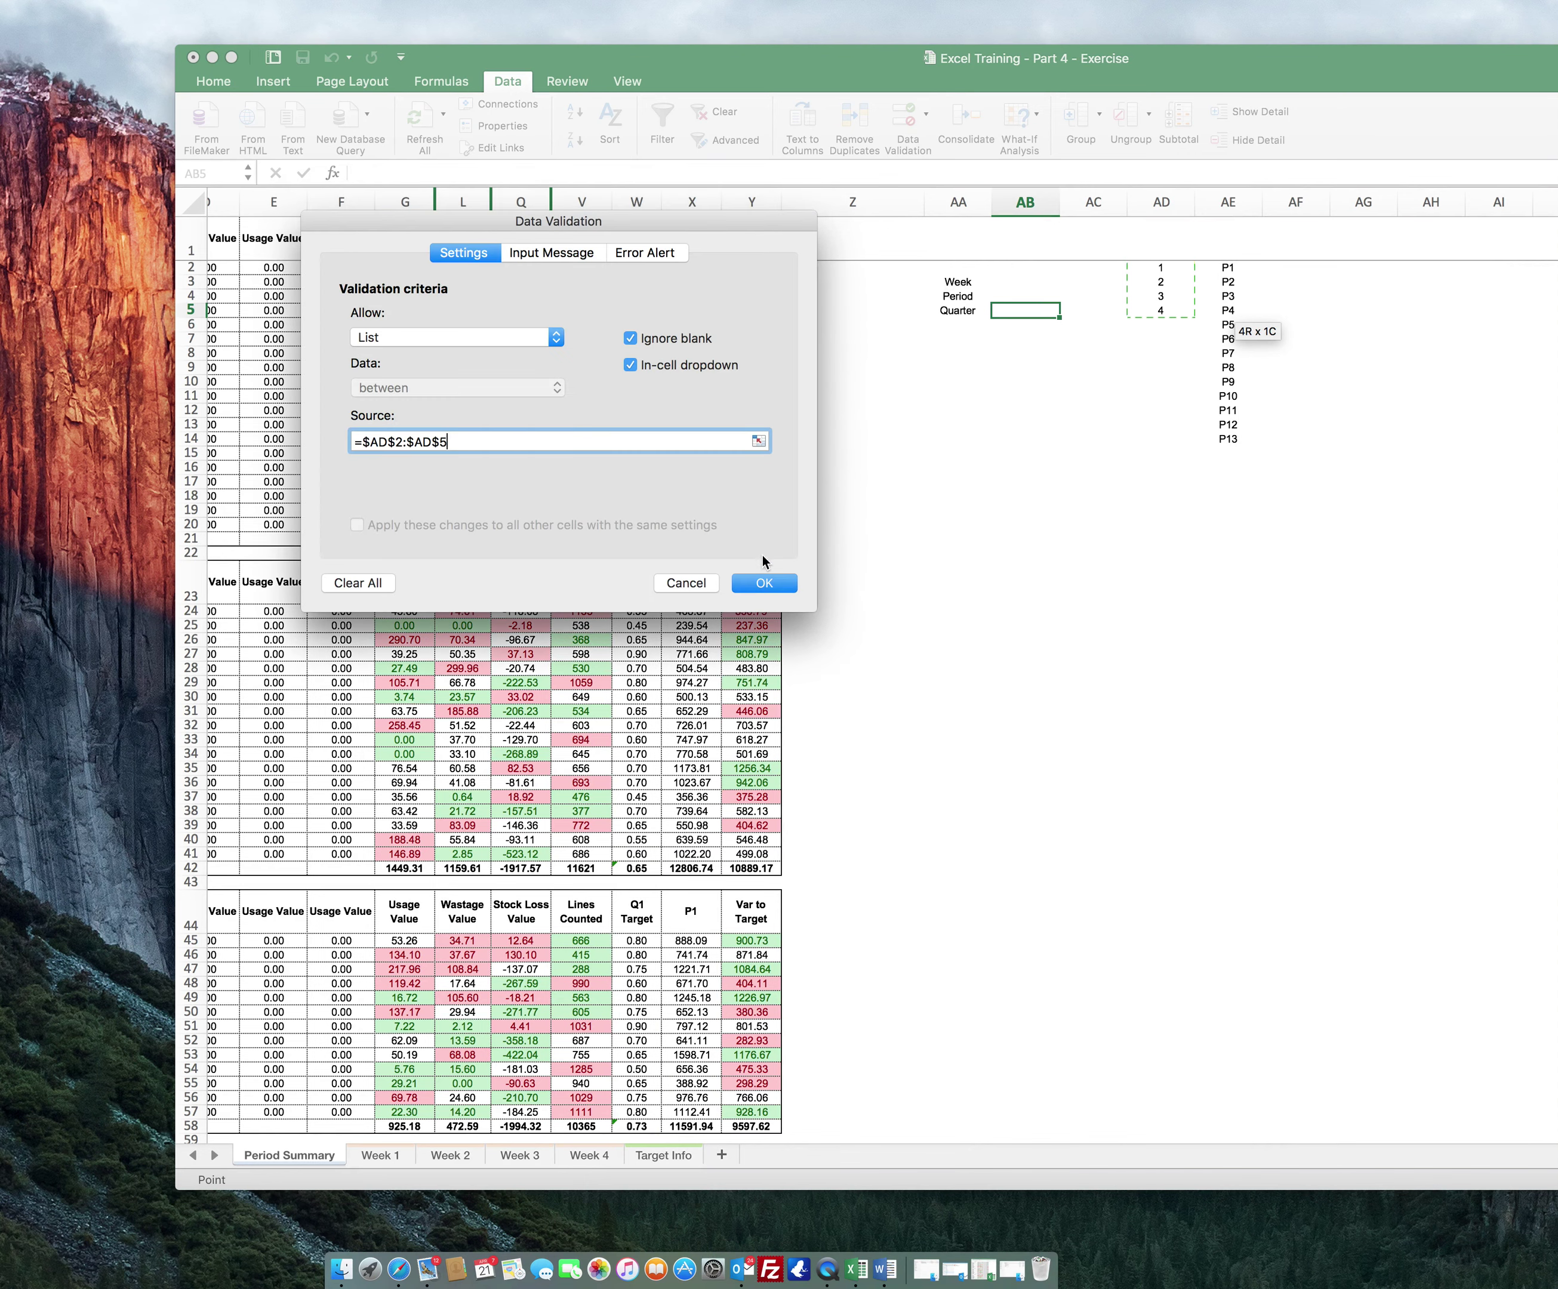
click(767, 584)
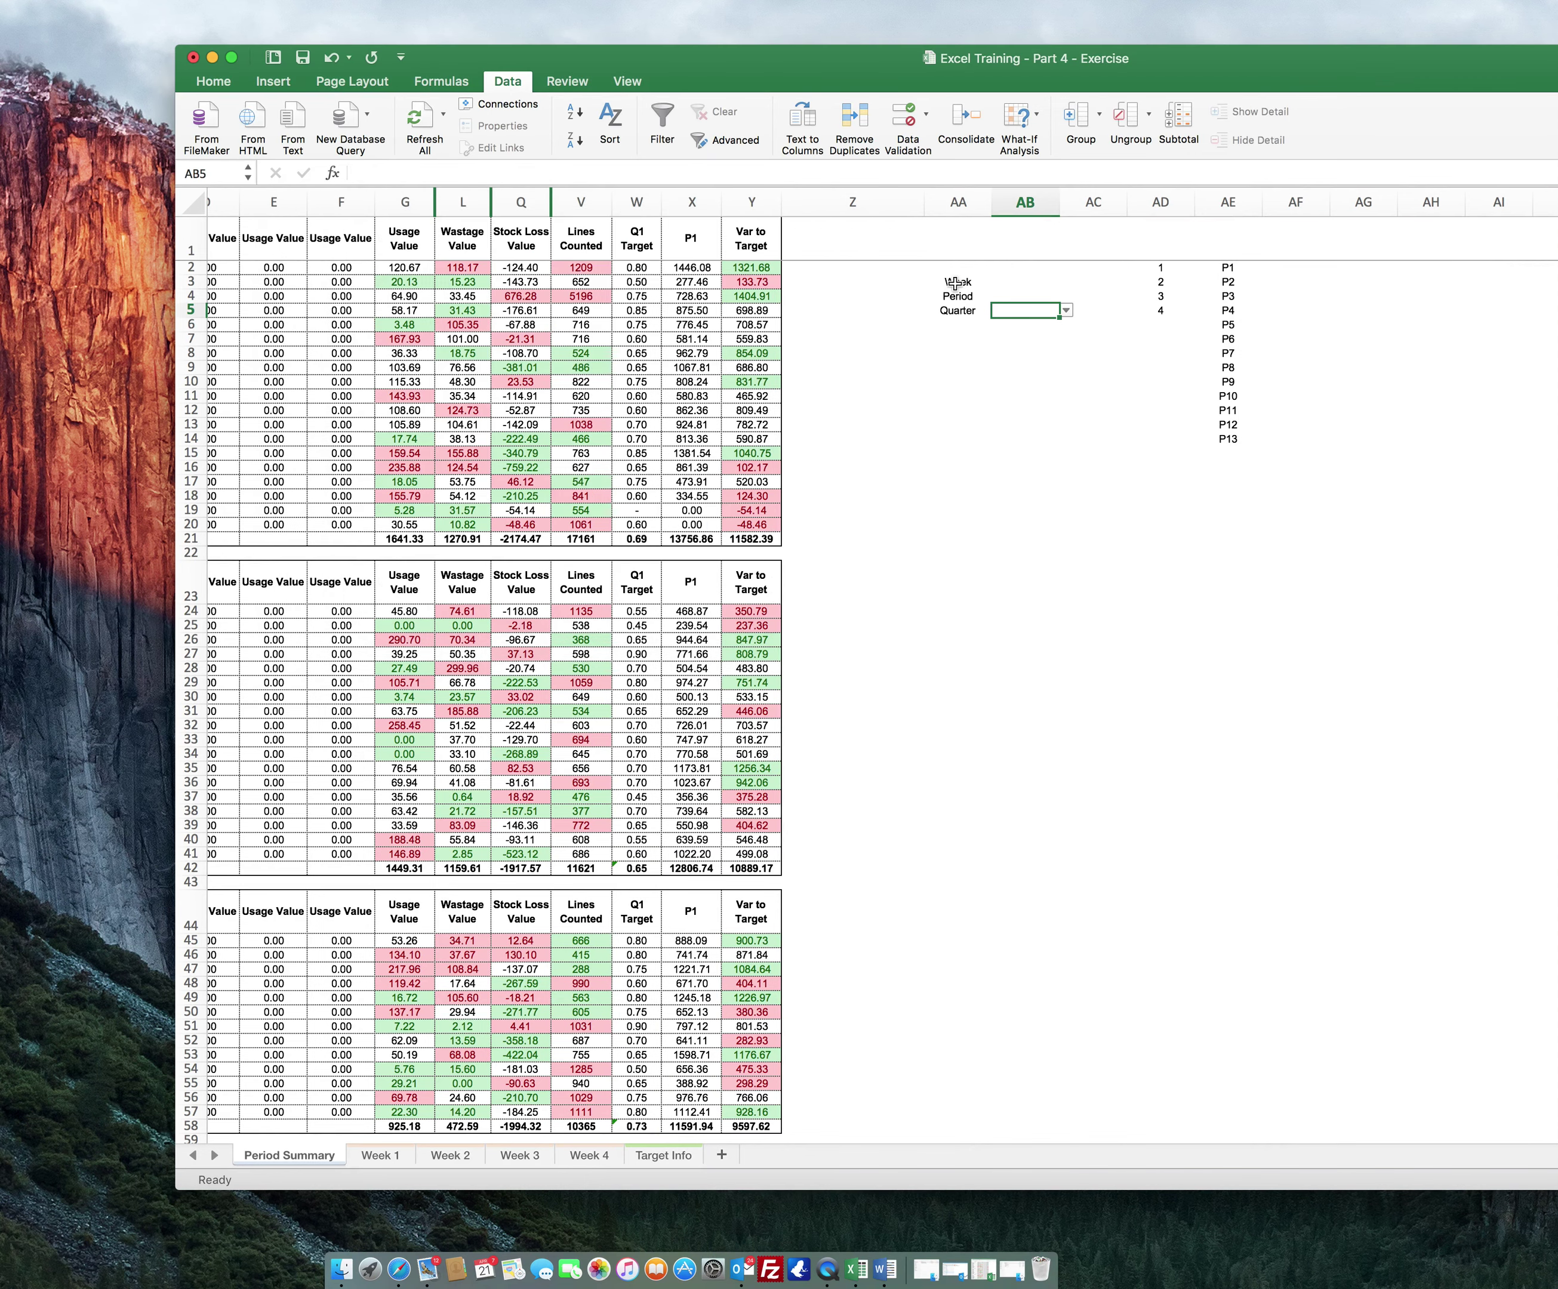
- Apply a thin outline border and hairline inside borders to the selector block AA3:AB5
drag(955, 282, 1043, 310)
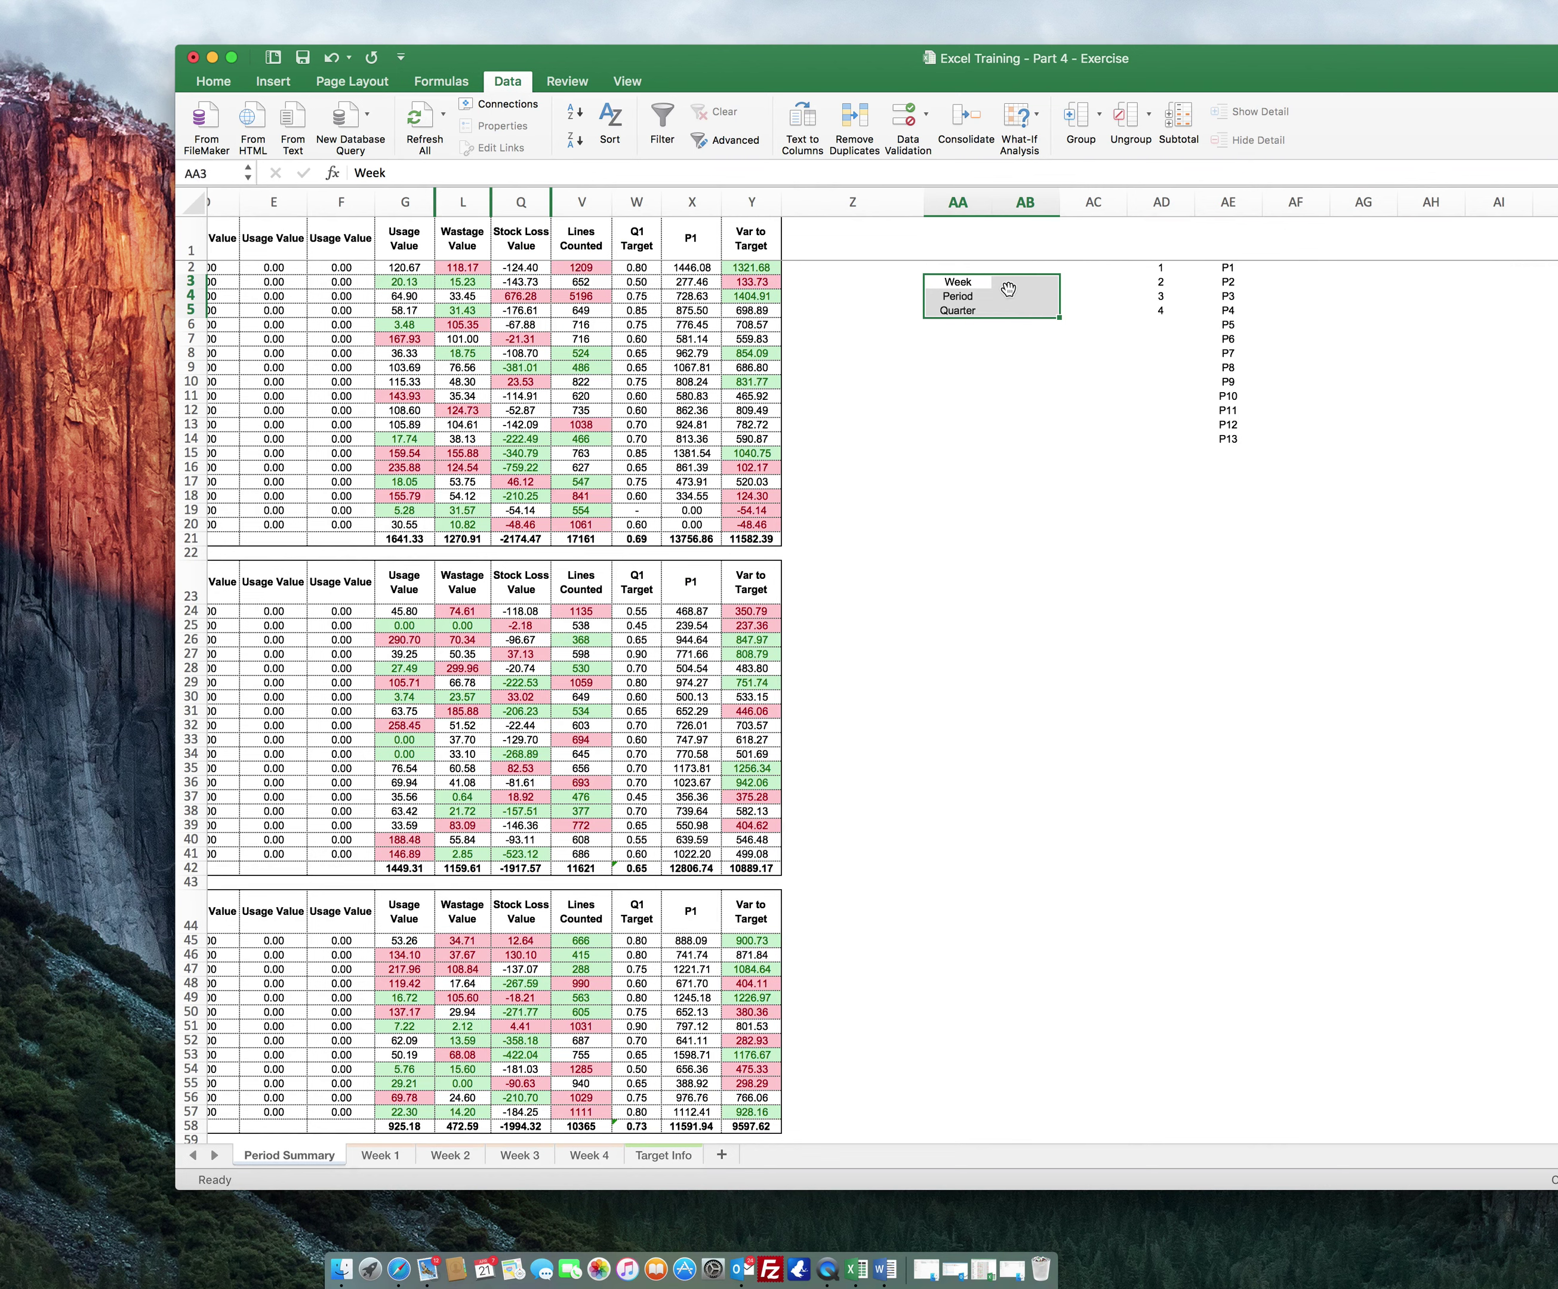
right_click(970, 299)
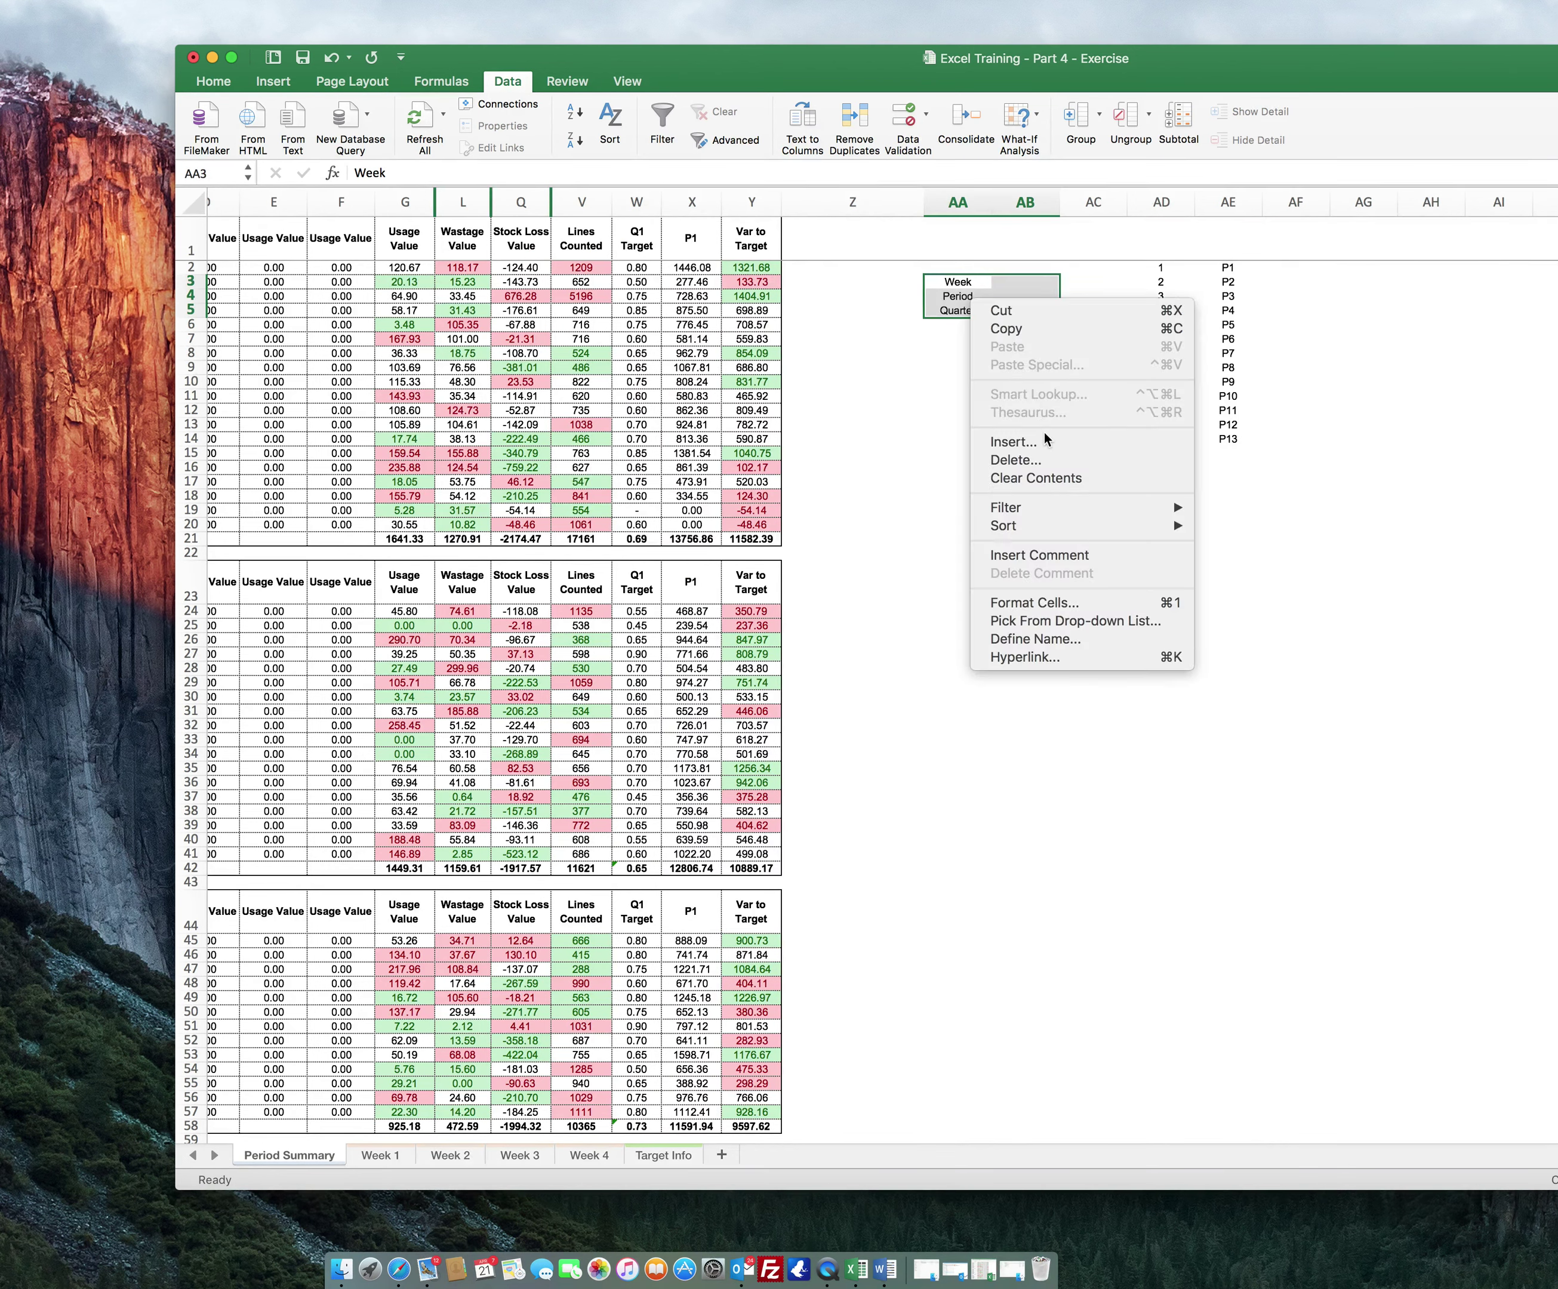
click(1045, 606)
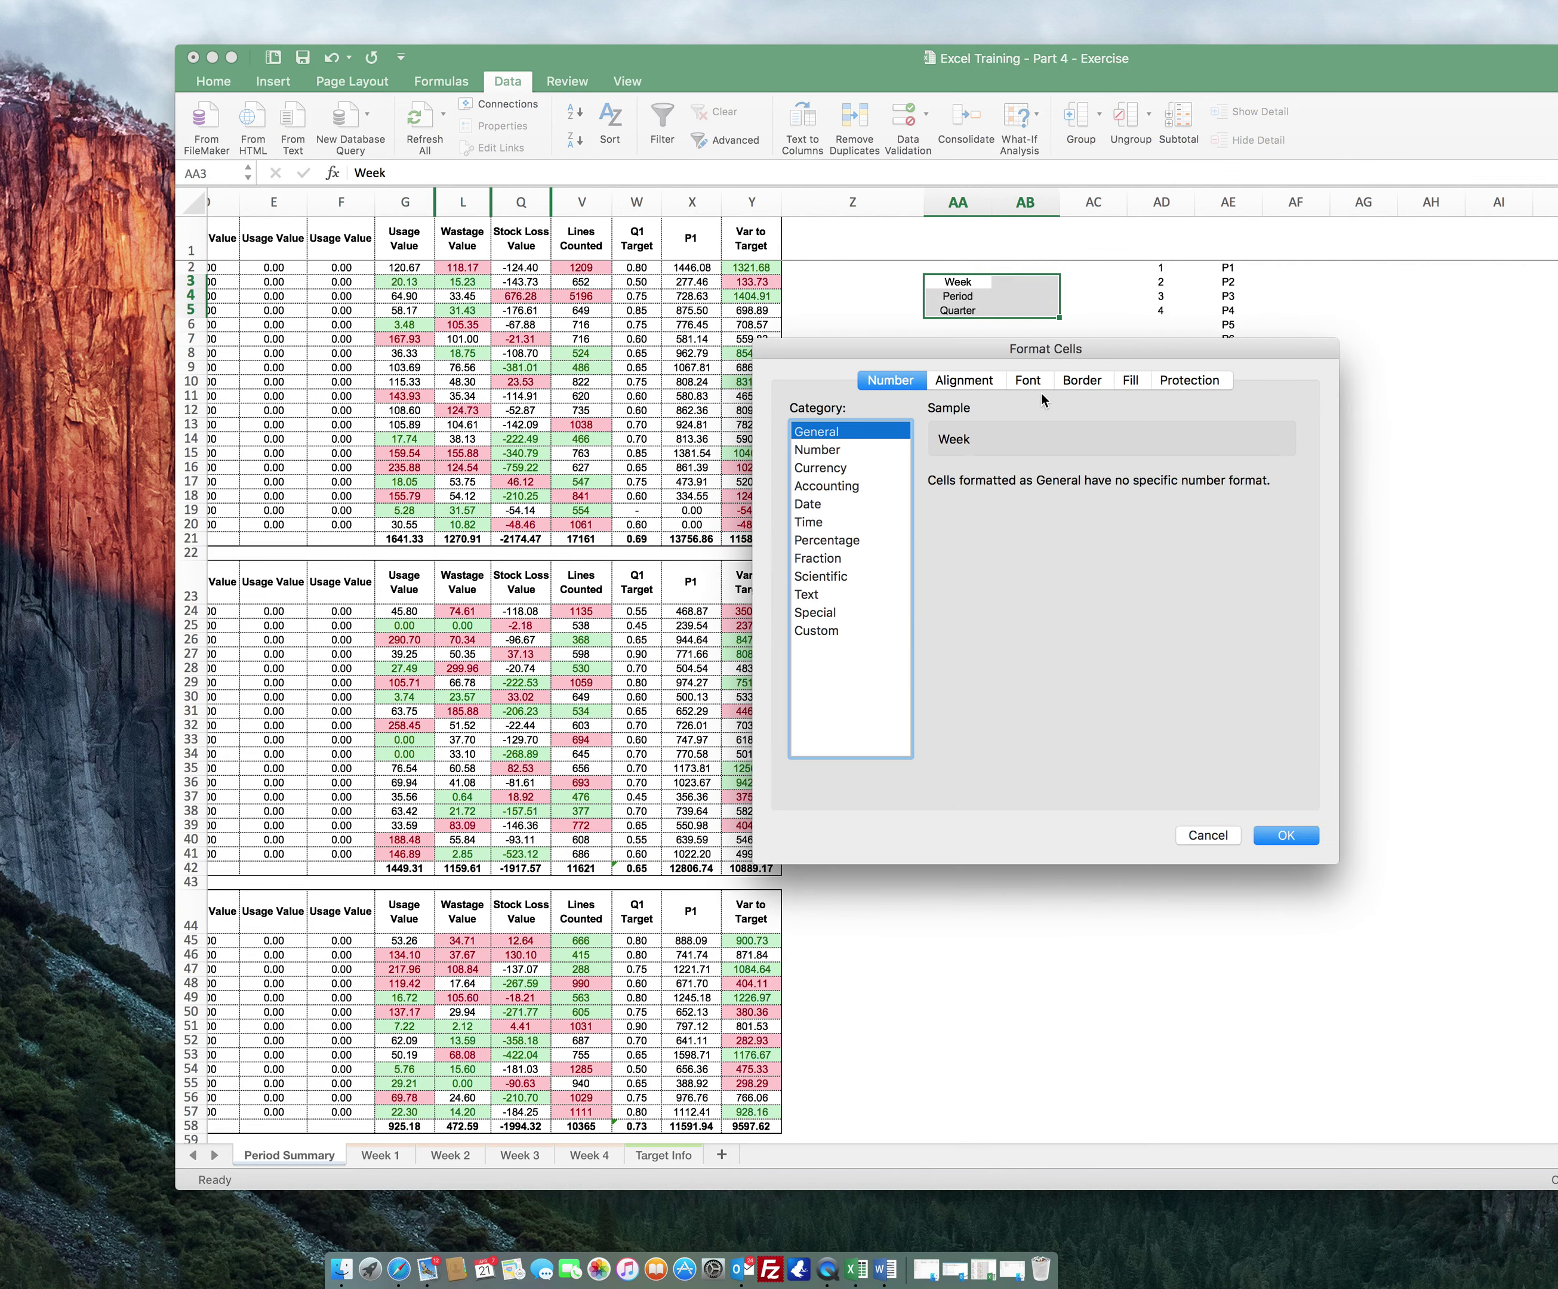
click(1070, 380)
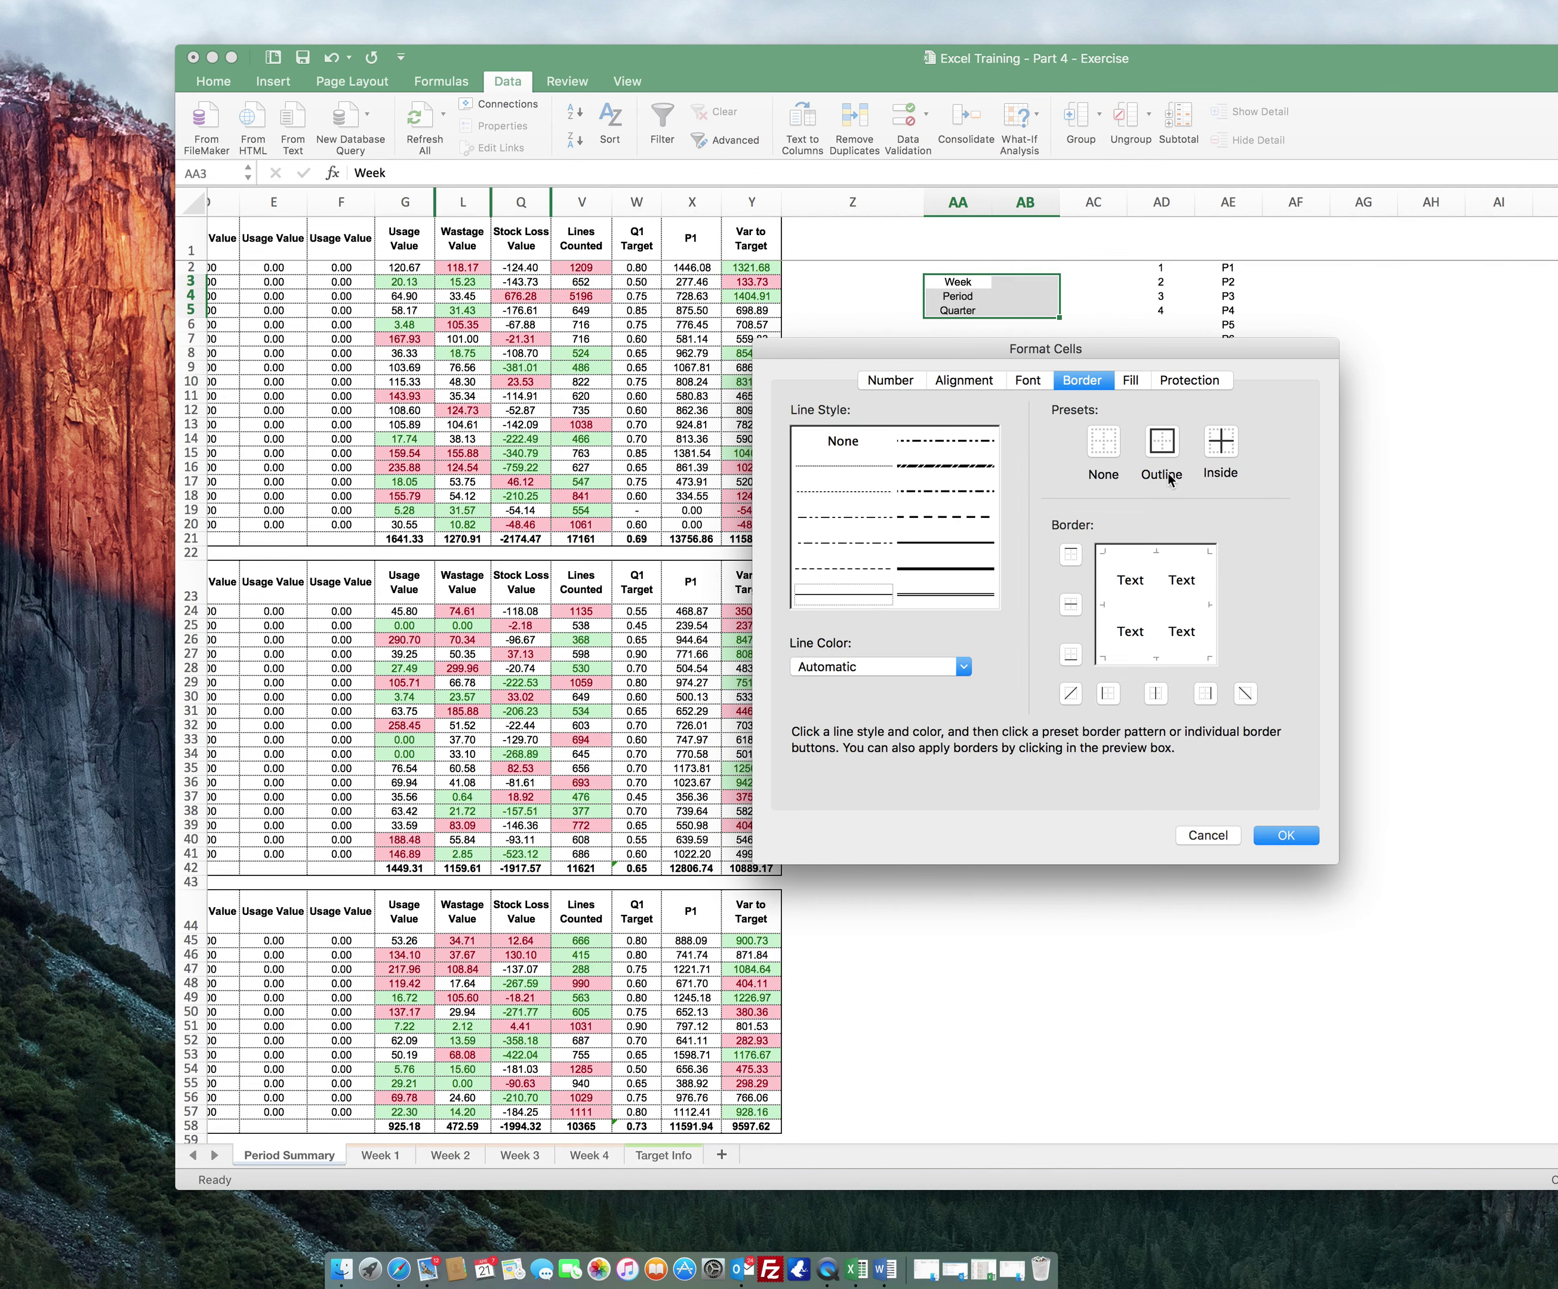
click(1174, 445)
click(837, 460)
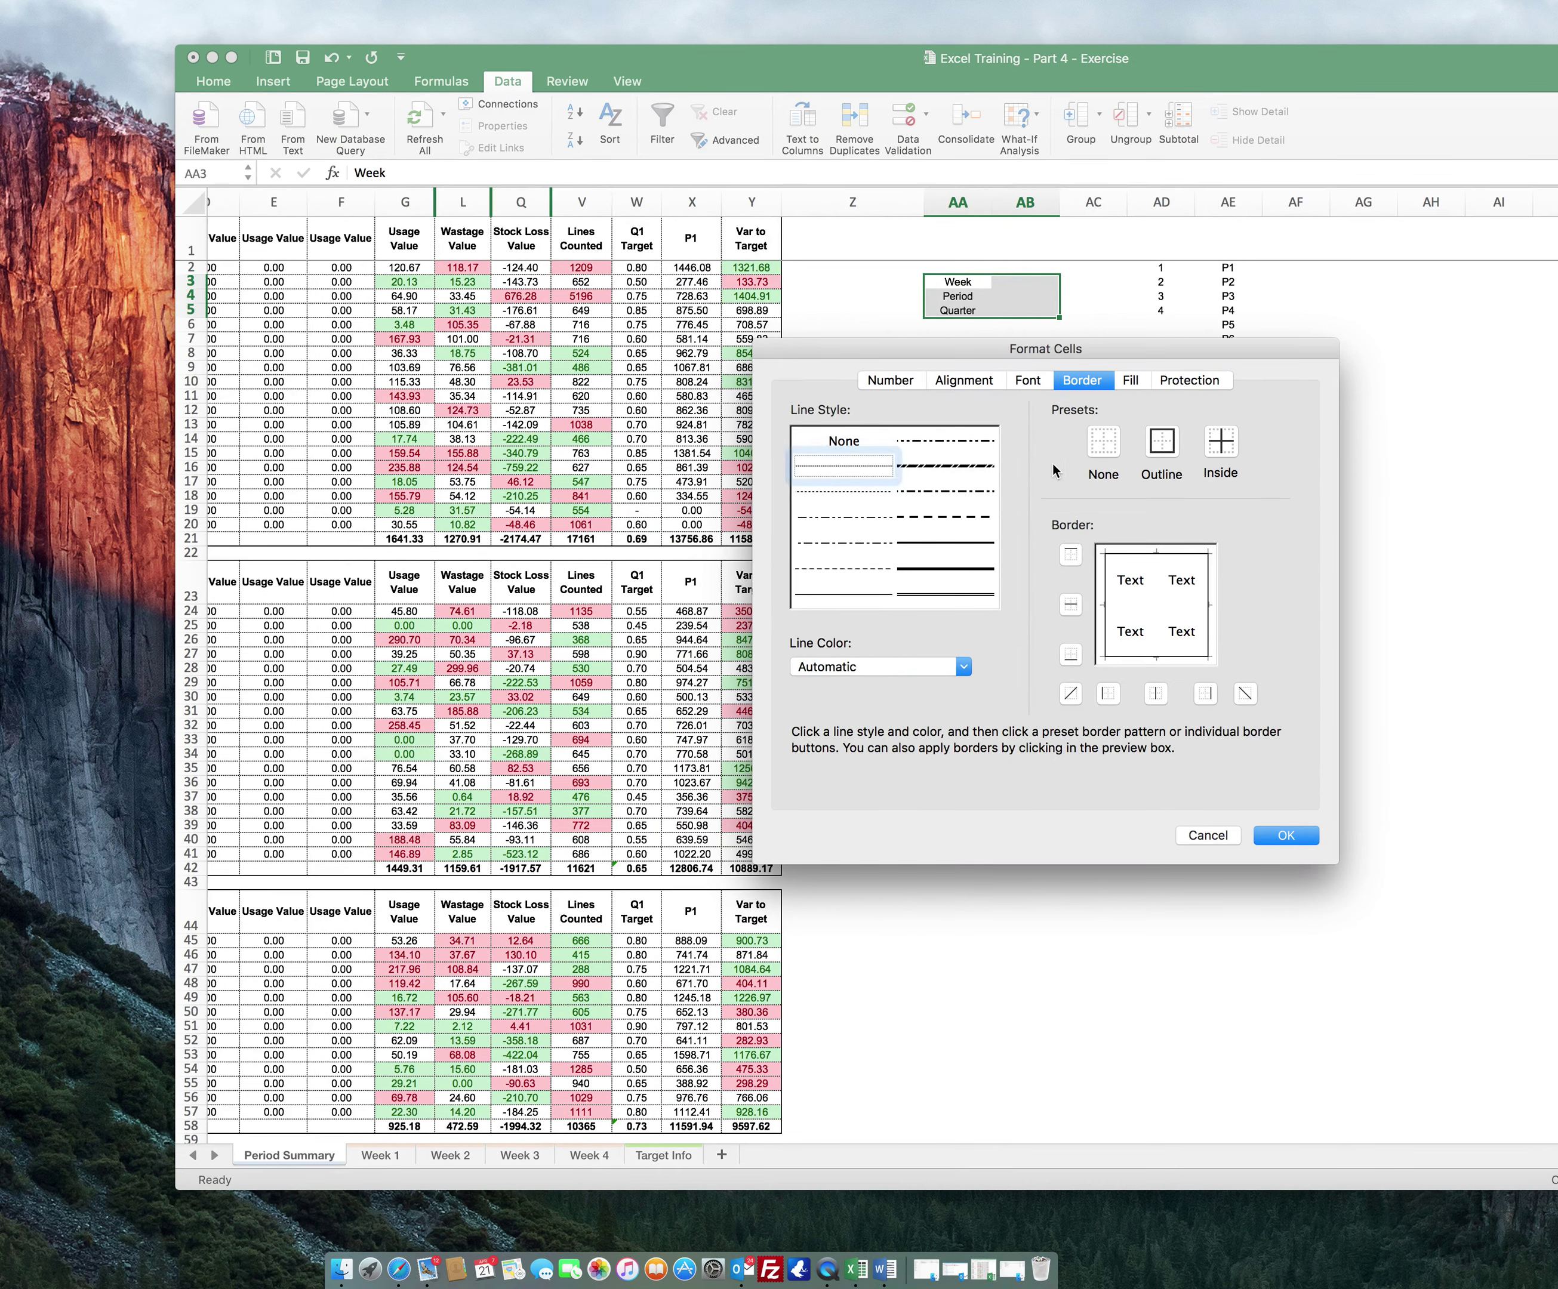
click(1220, 446)
click(1283, 840)
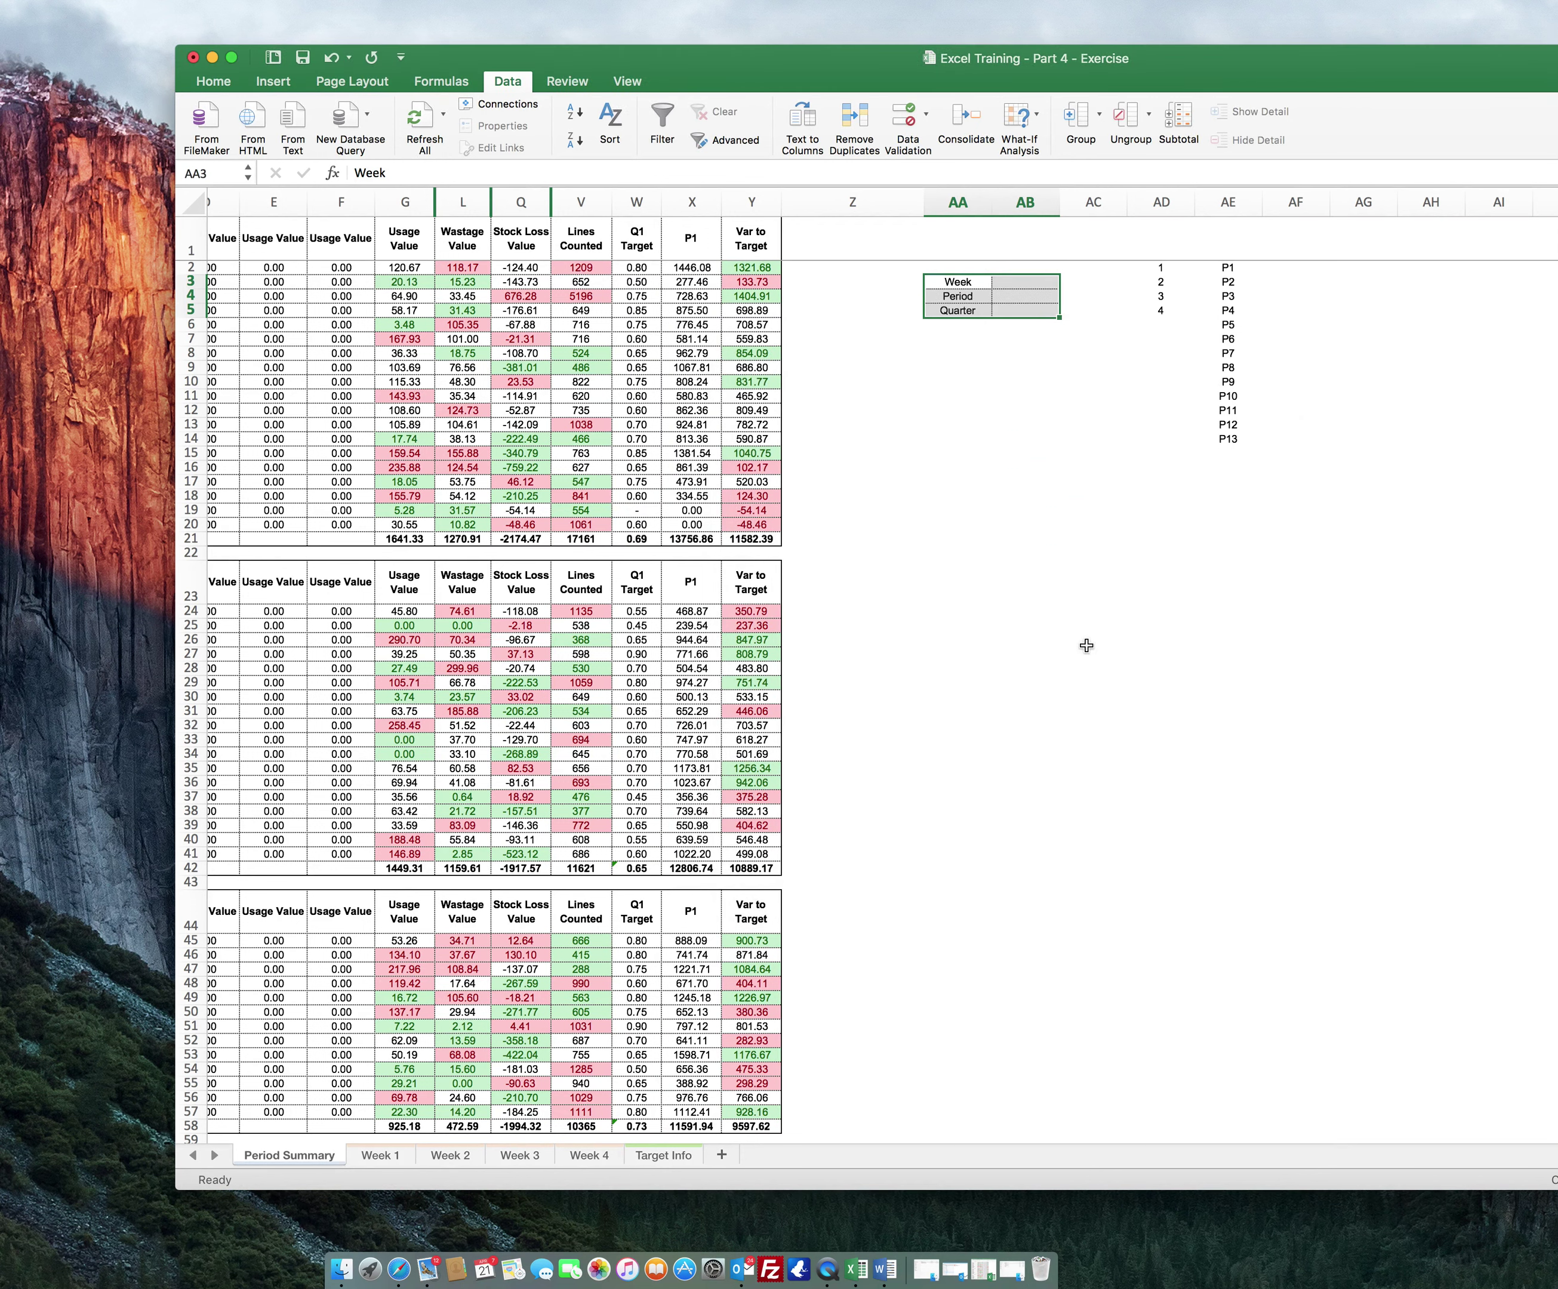
- Fill the selector cells AB3 to AB5 with a light aqua theme colour
drag(1009, 282, 1009, 304)
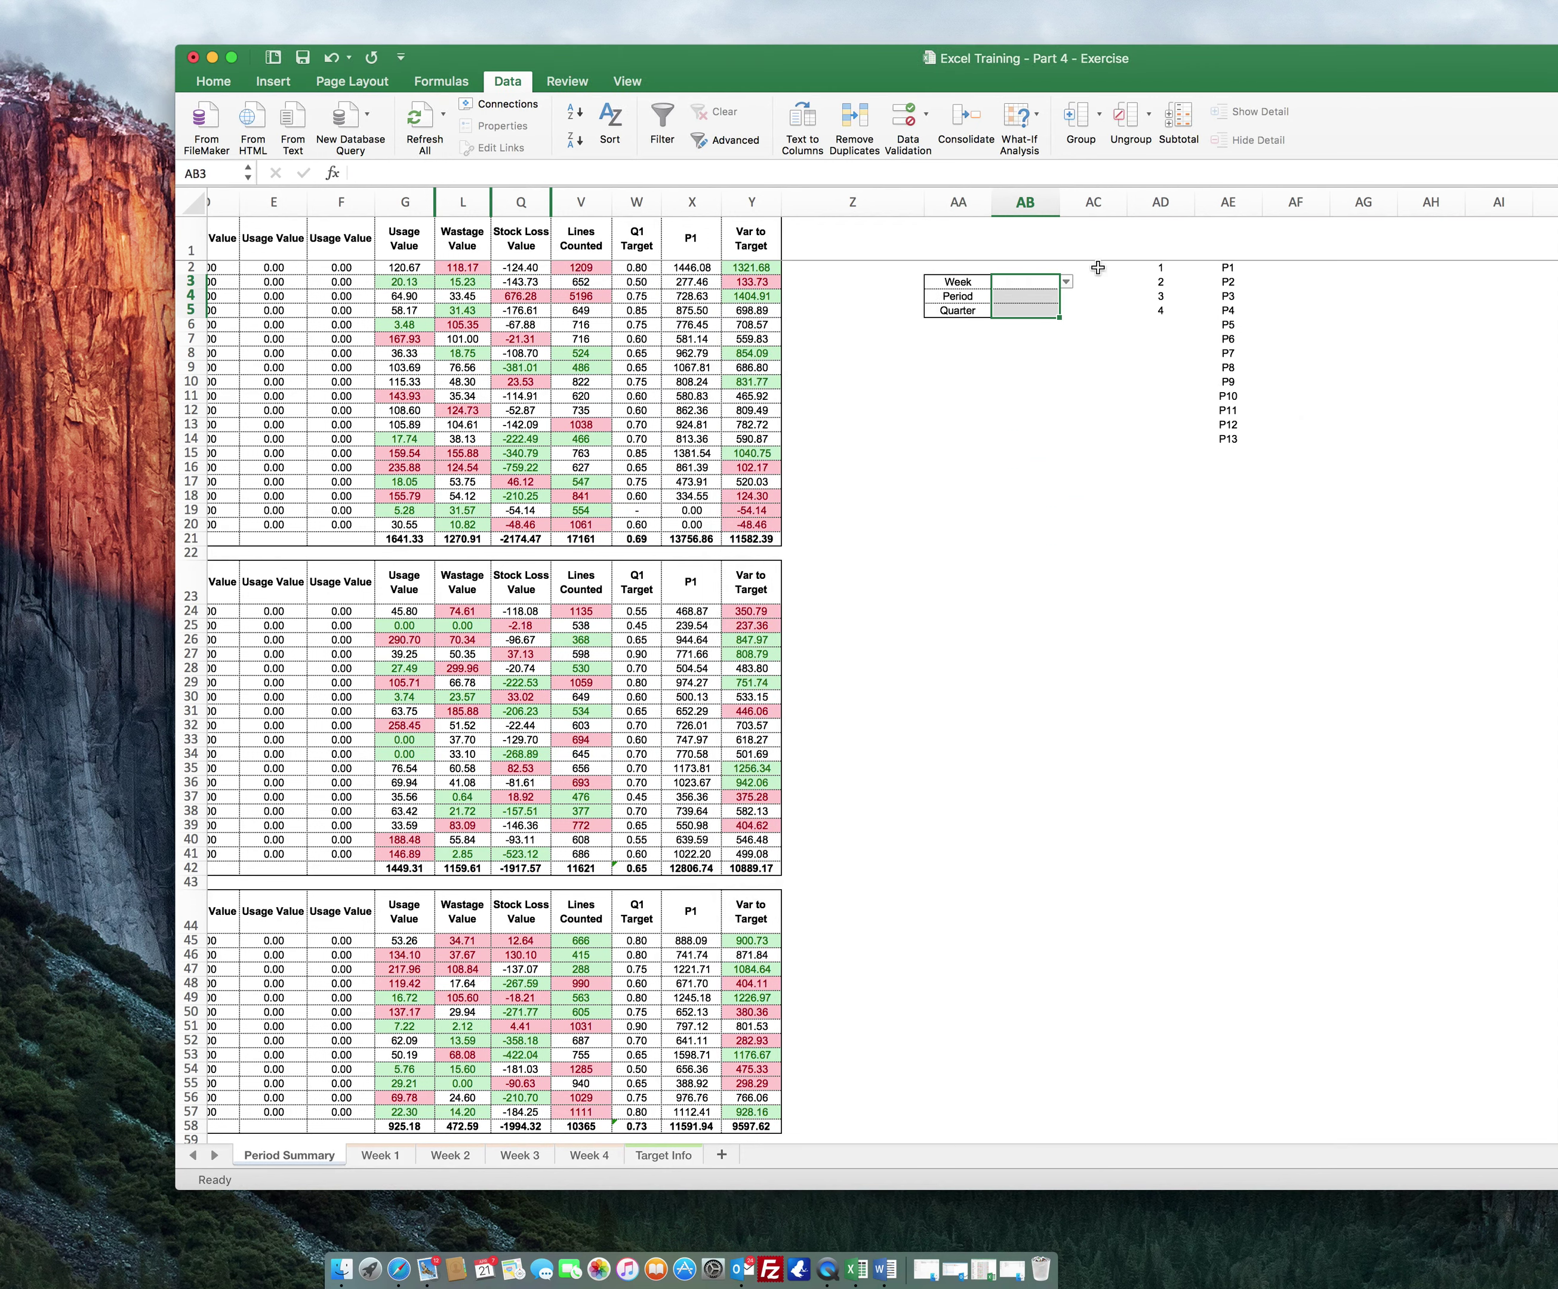
click(225, 91)
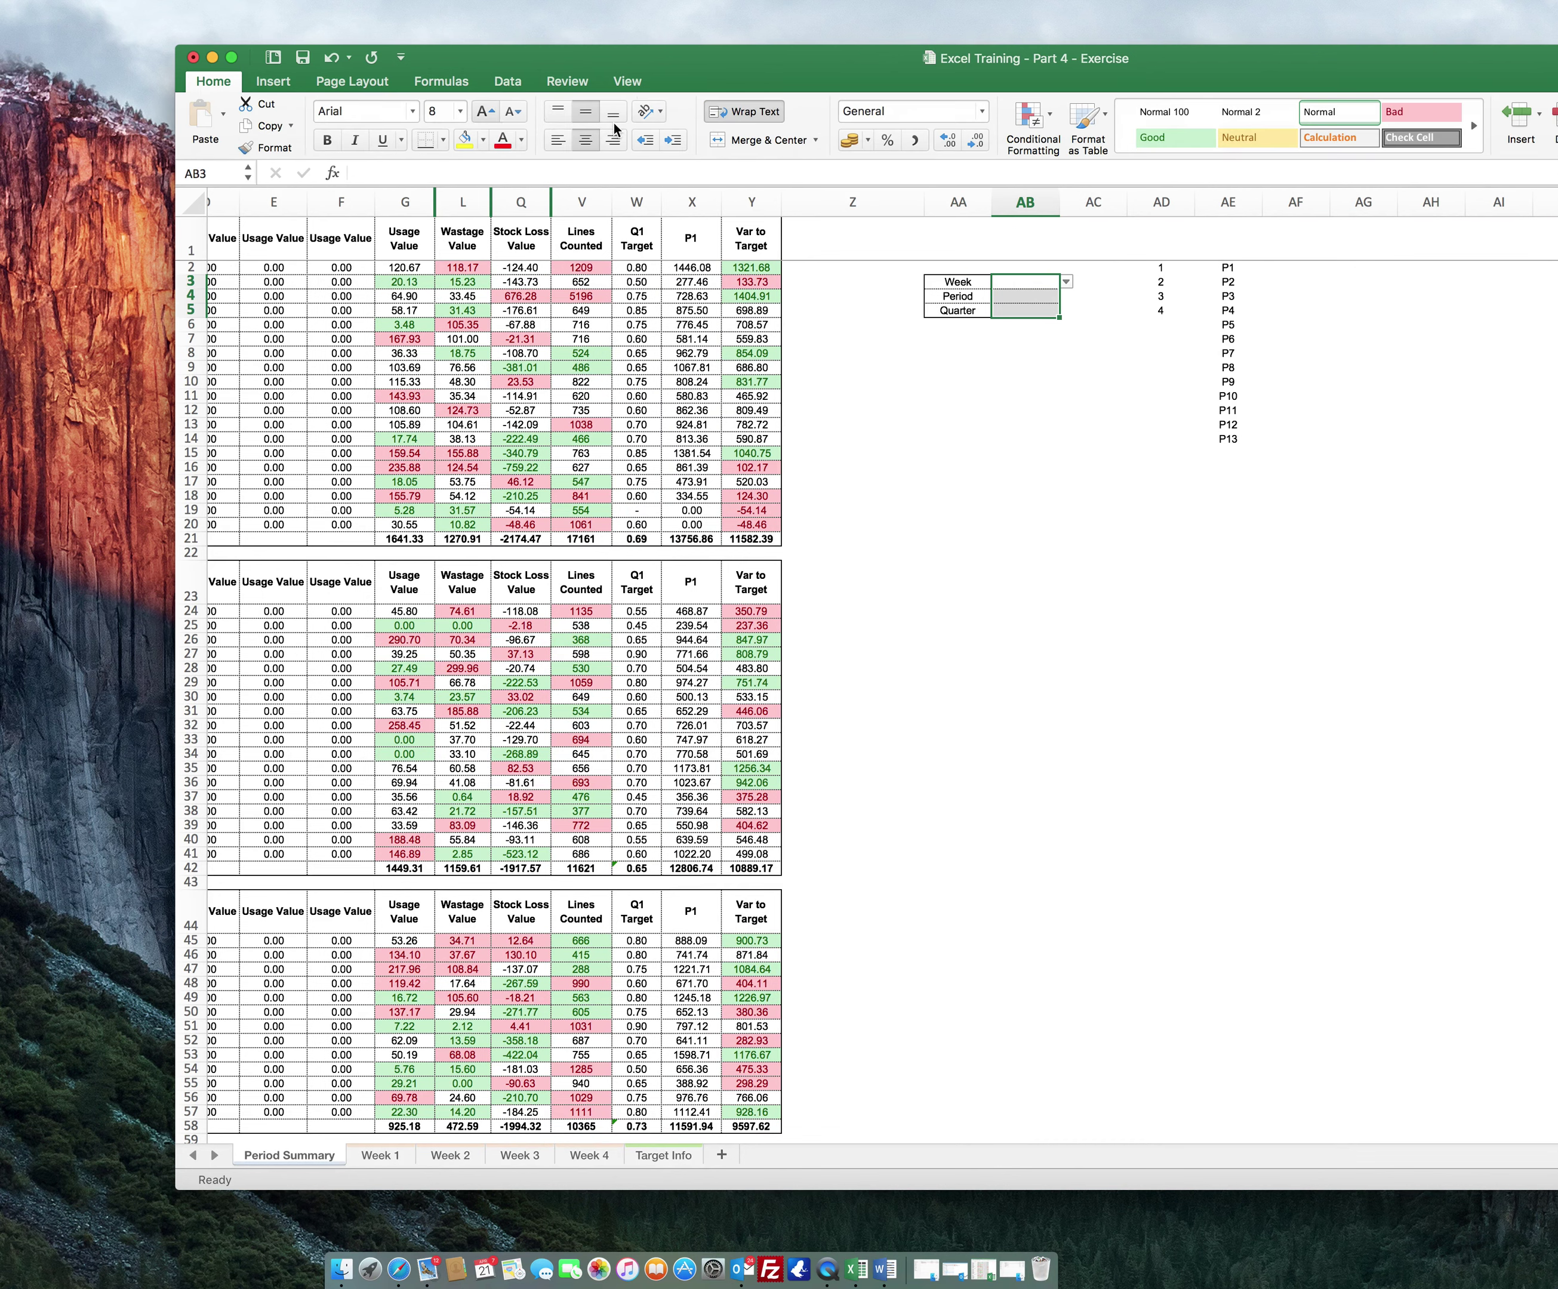
click(482, 139)
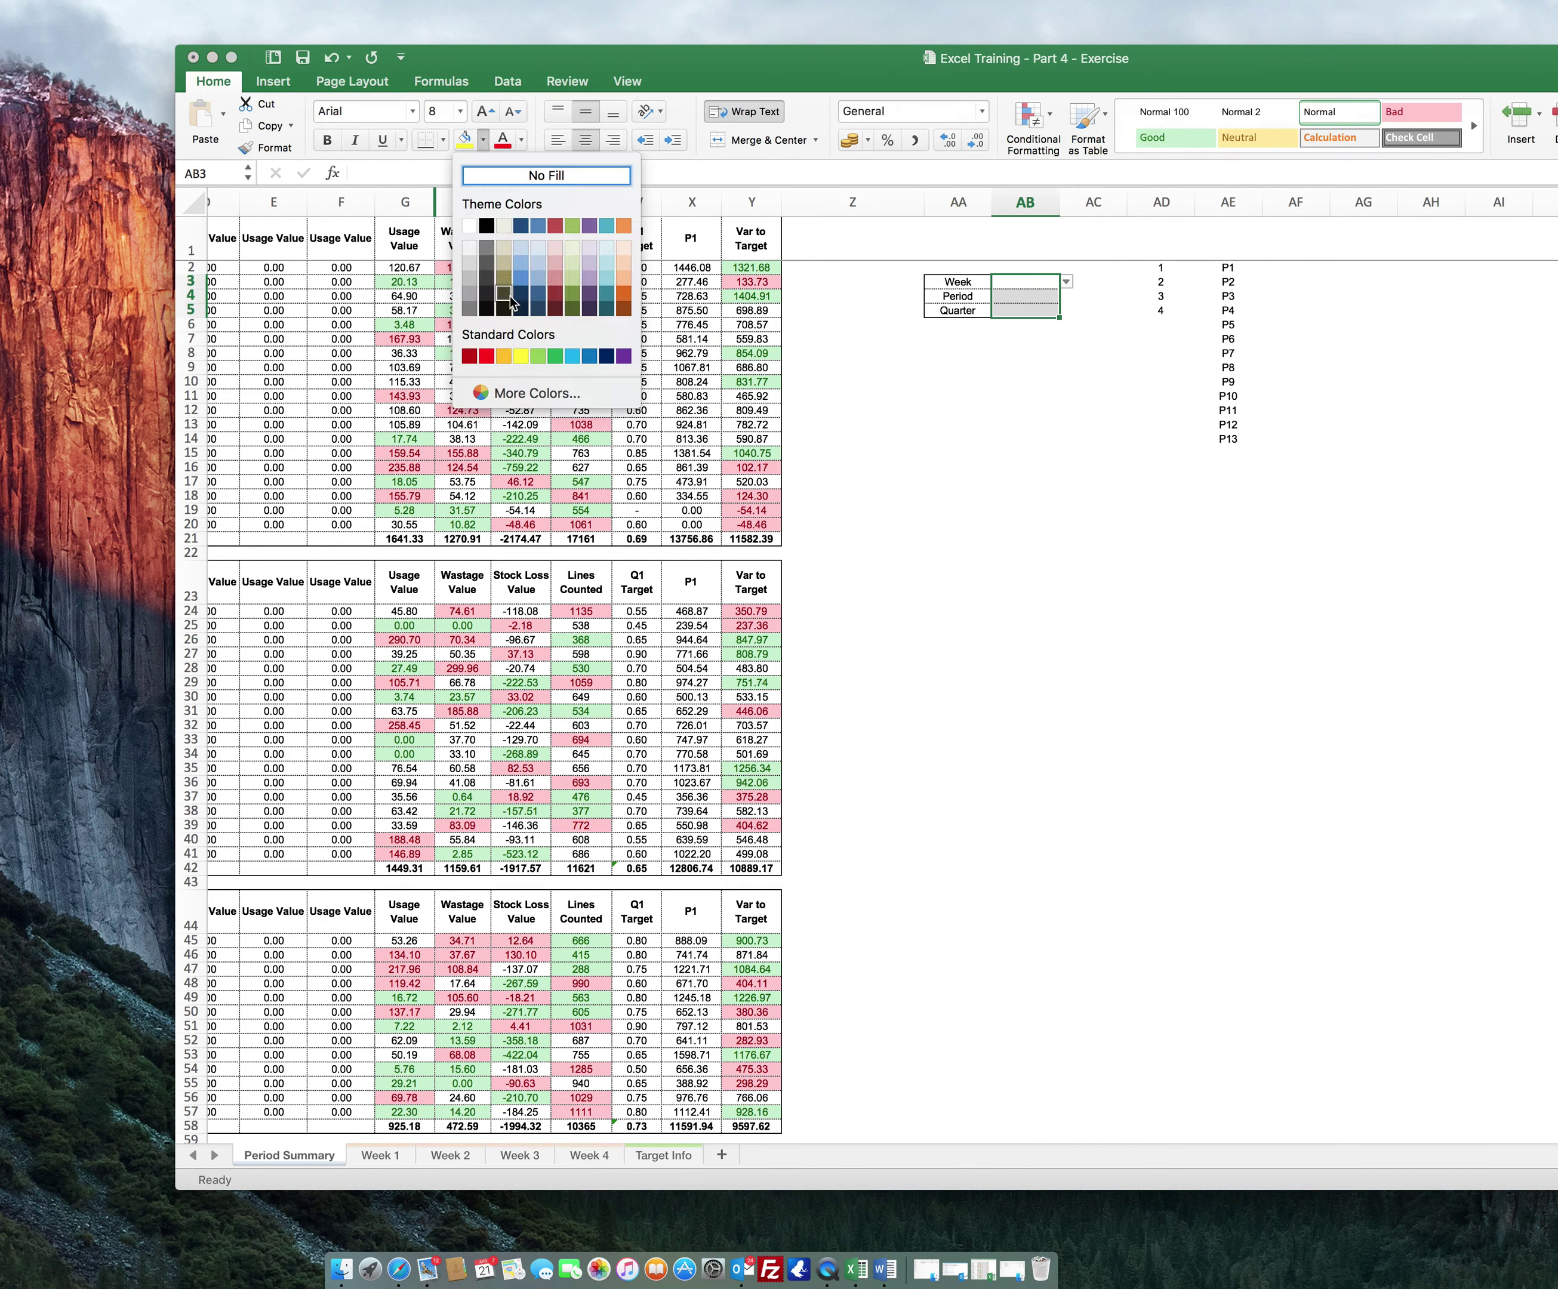
click(606, 255)
click(1013, 422)
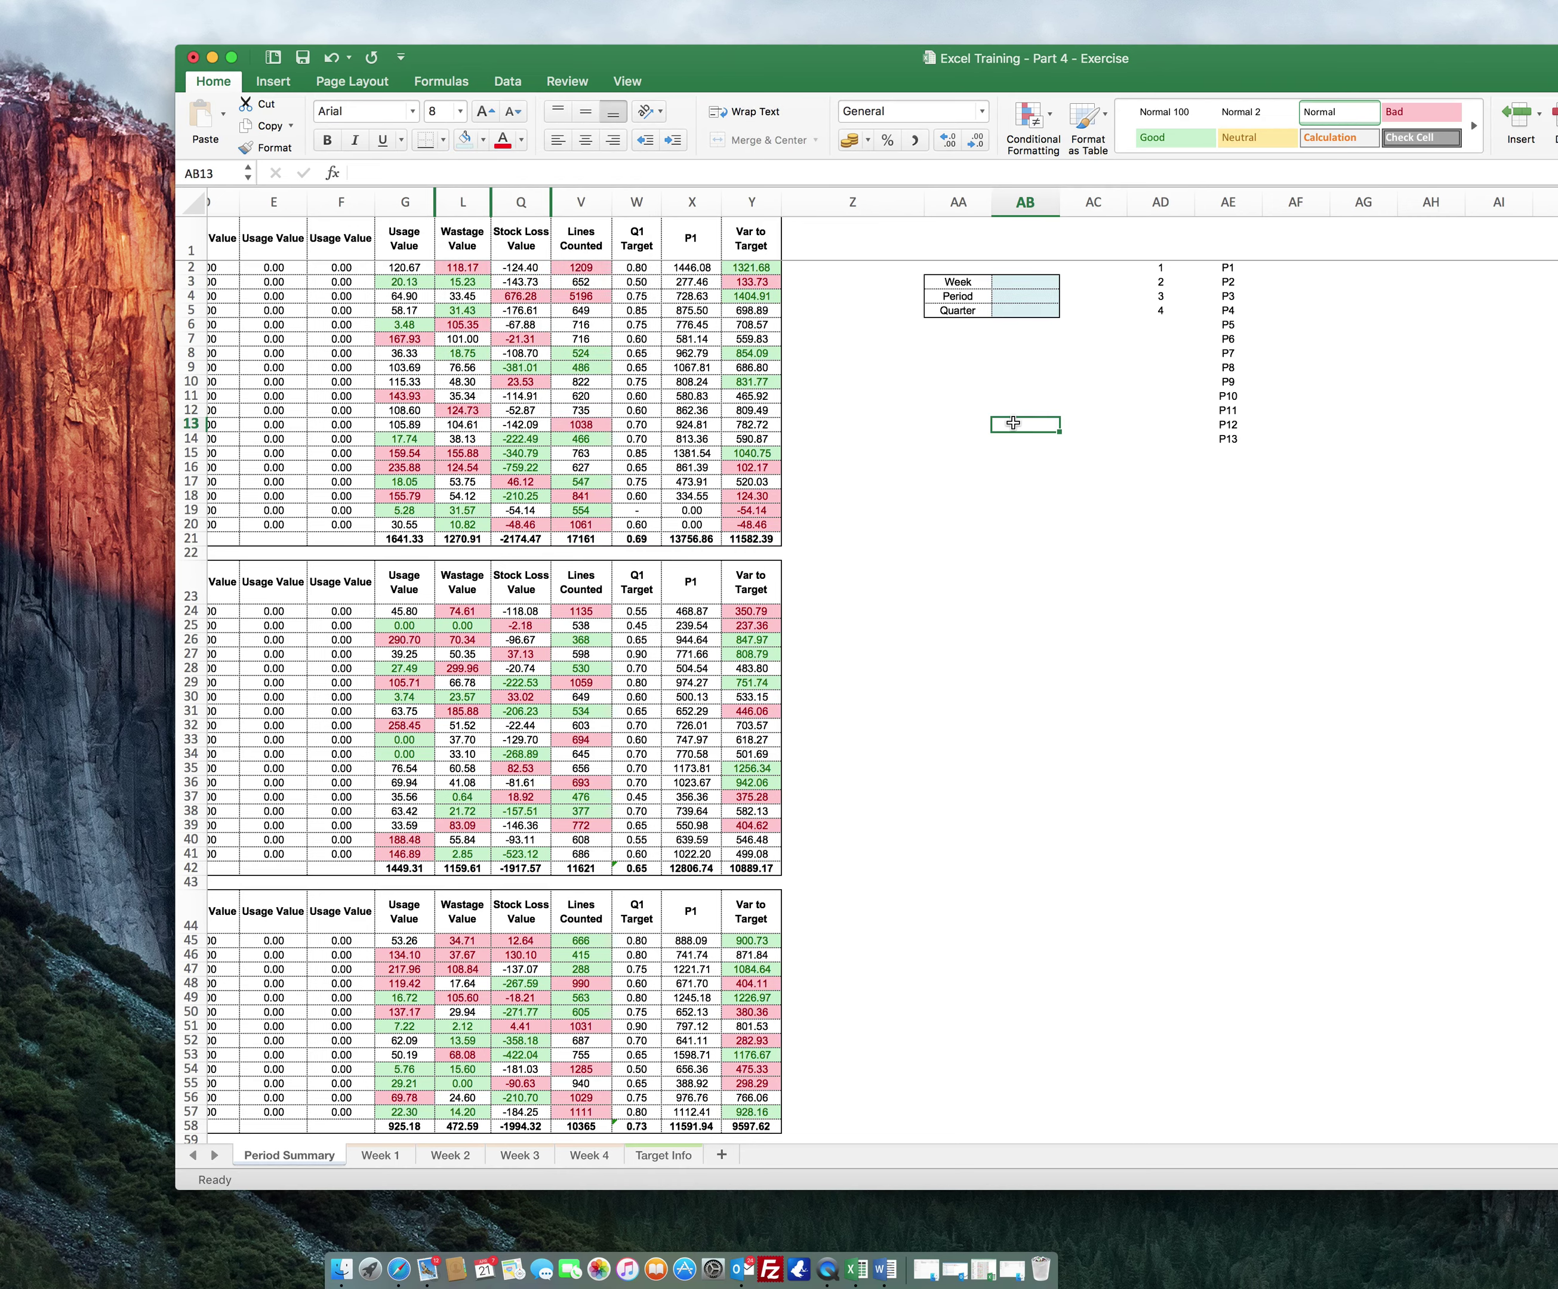
- Choose 1 for Week, P1 for Period and 1 for Quarter from the dropdowns in AB3 to AB5
scroll(1013, 422, left, 5)
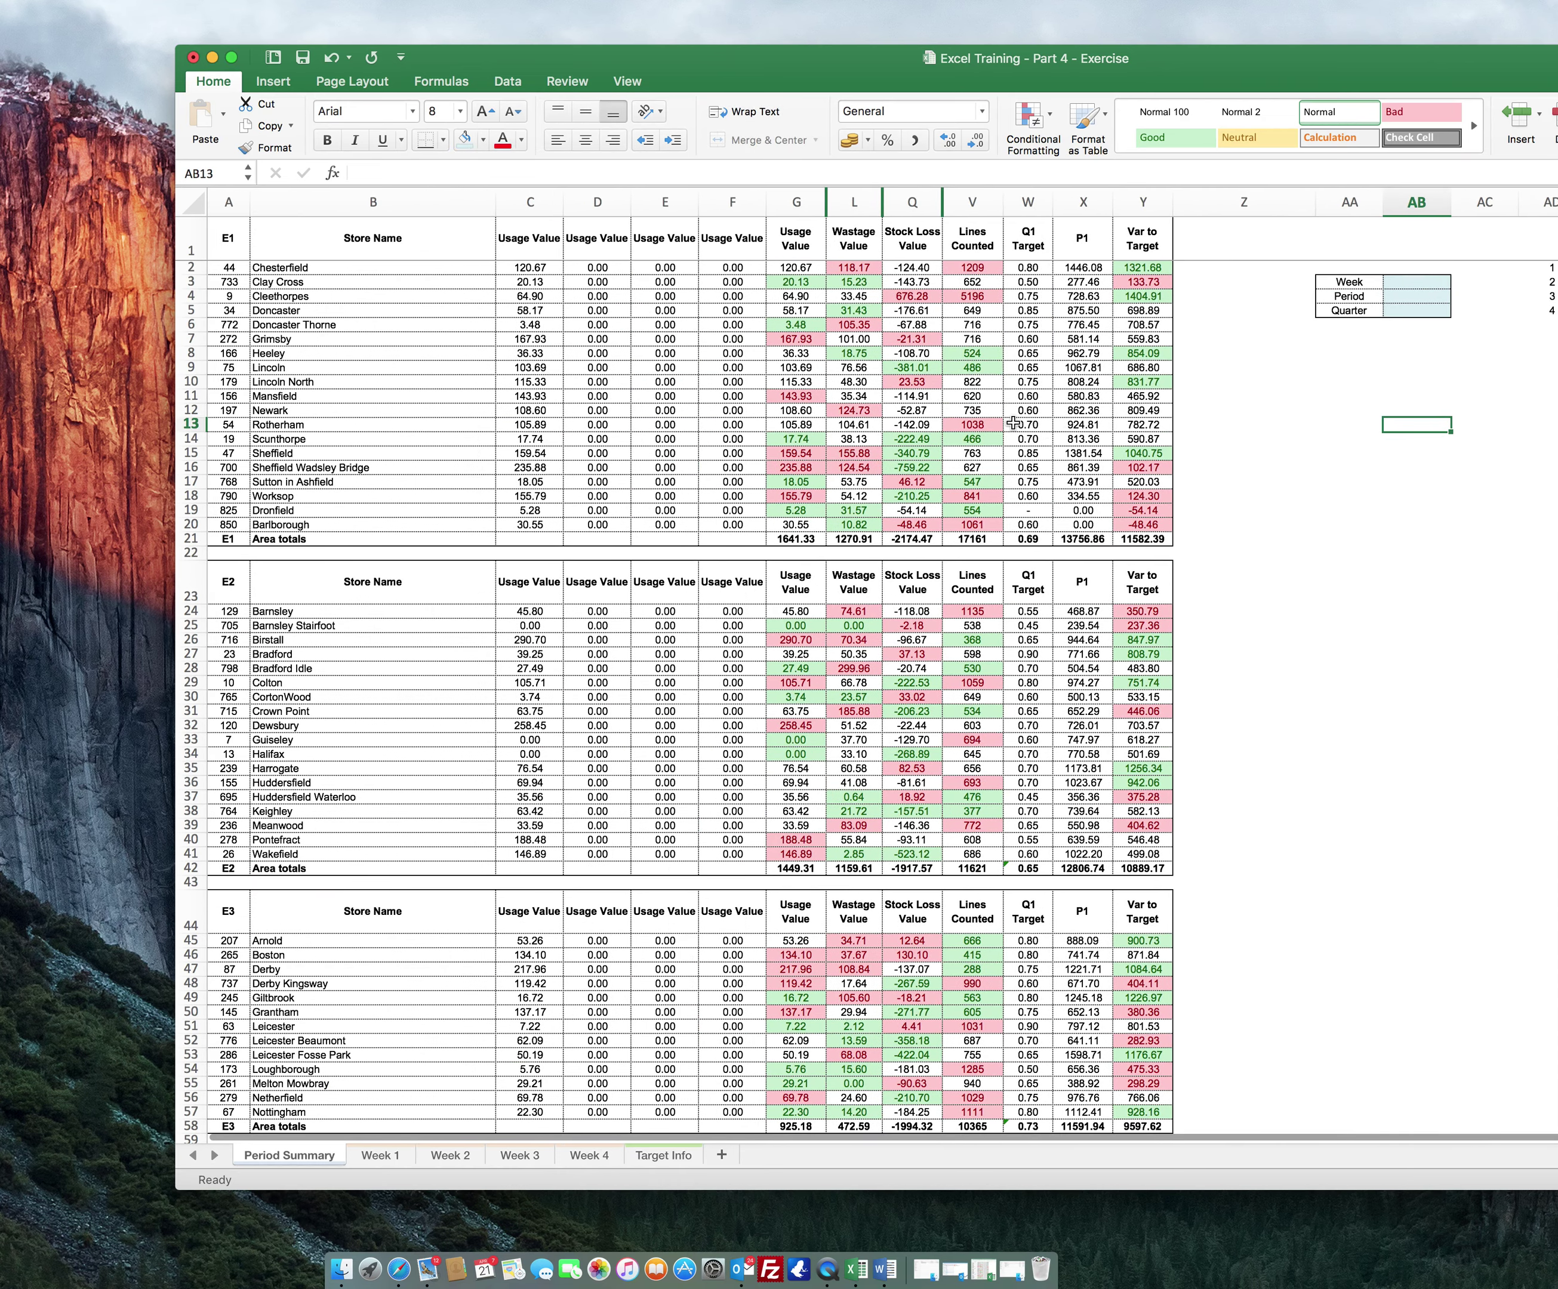
click(1419, 282)
click(1457, 281)
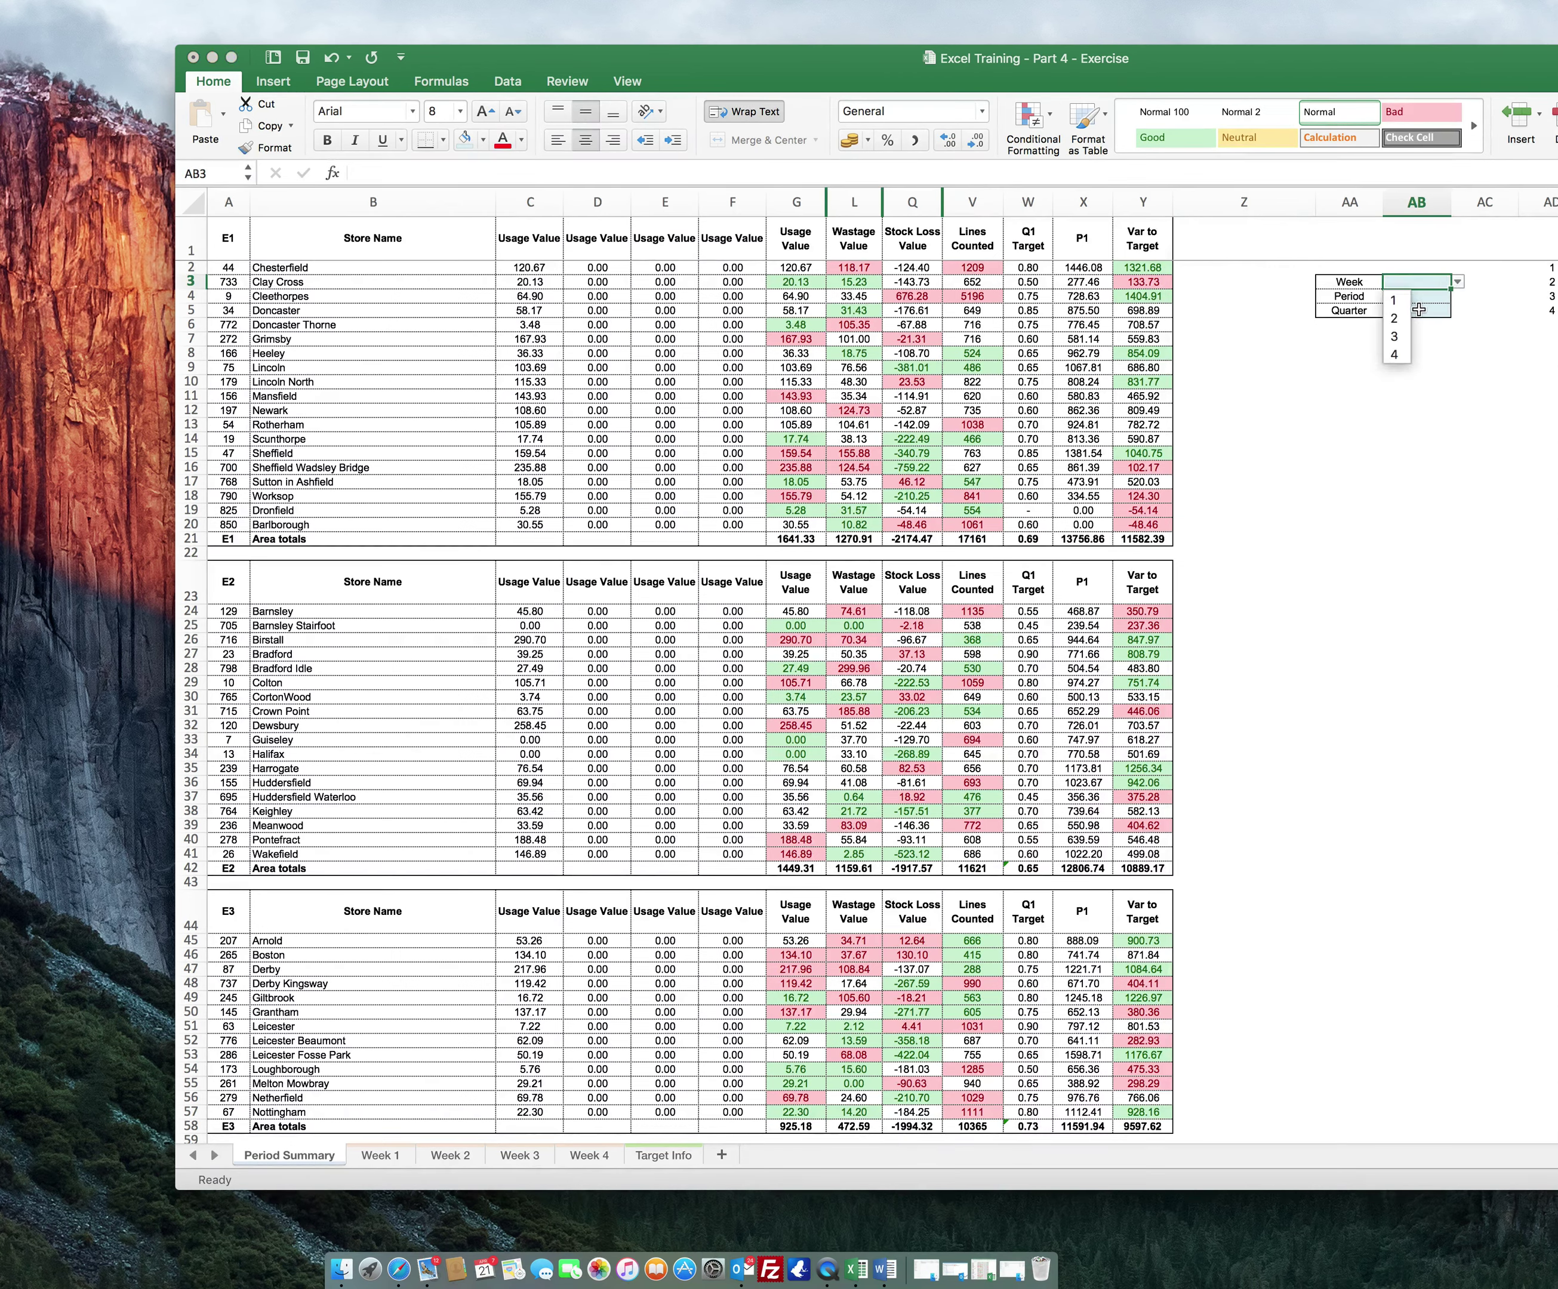
click(1410, 301)
click(1446, 301)
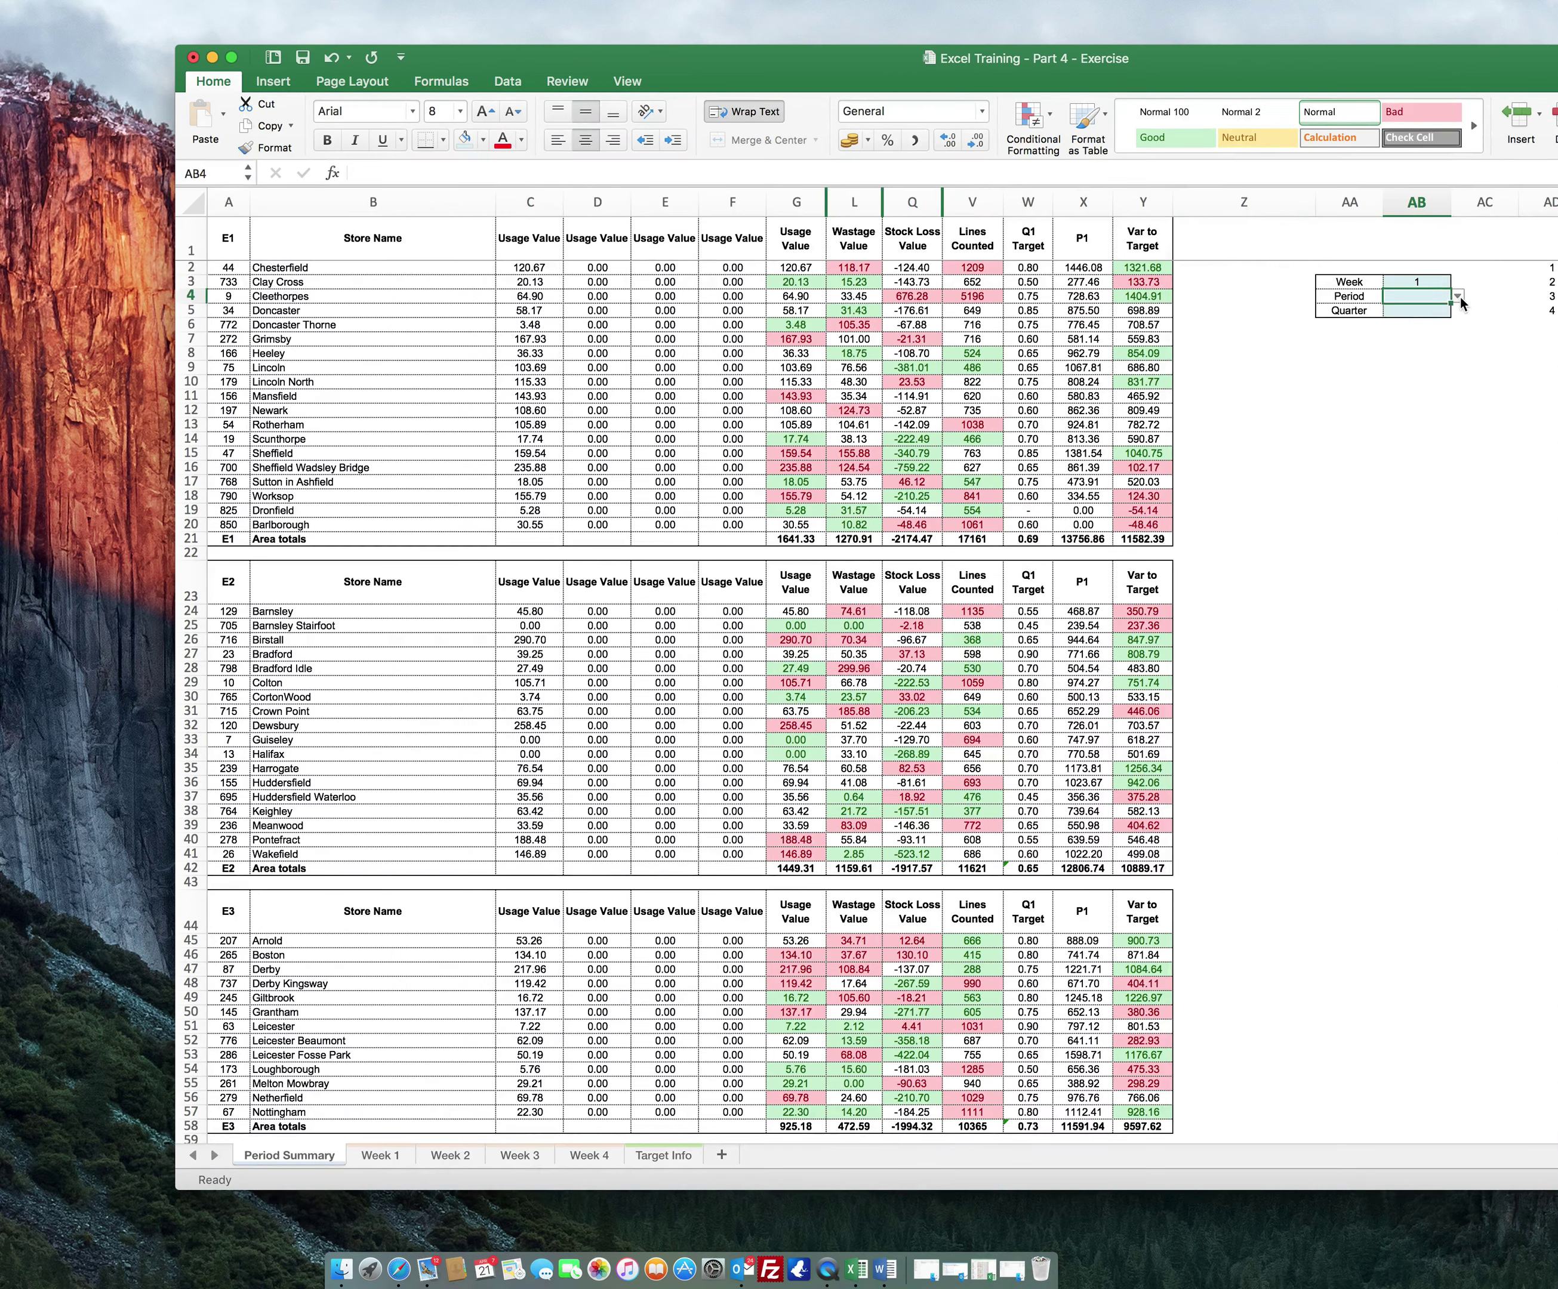
click(1458, 296)
click(1419, 321)
click(1424, 320)
click(1458, 314)
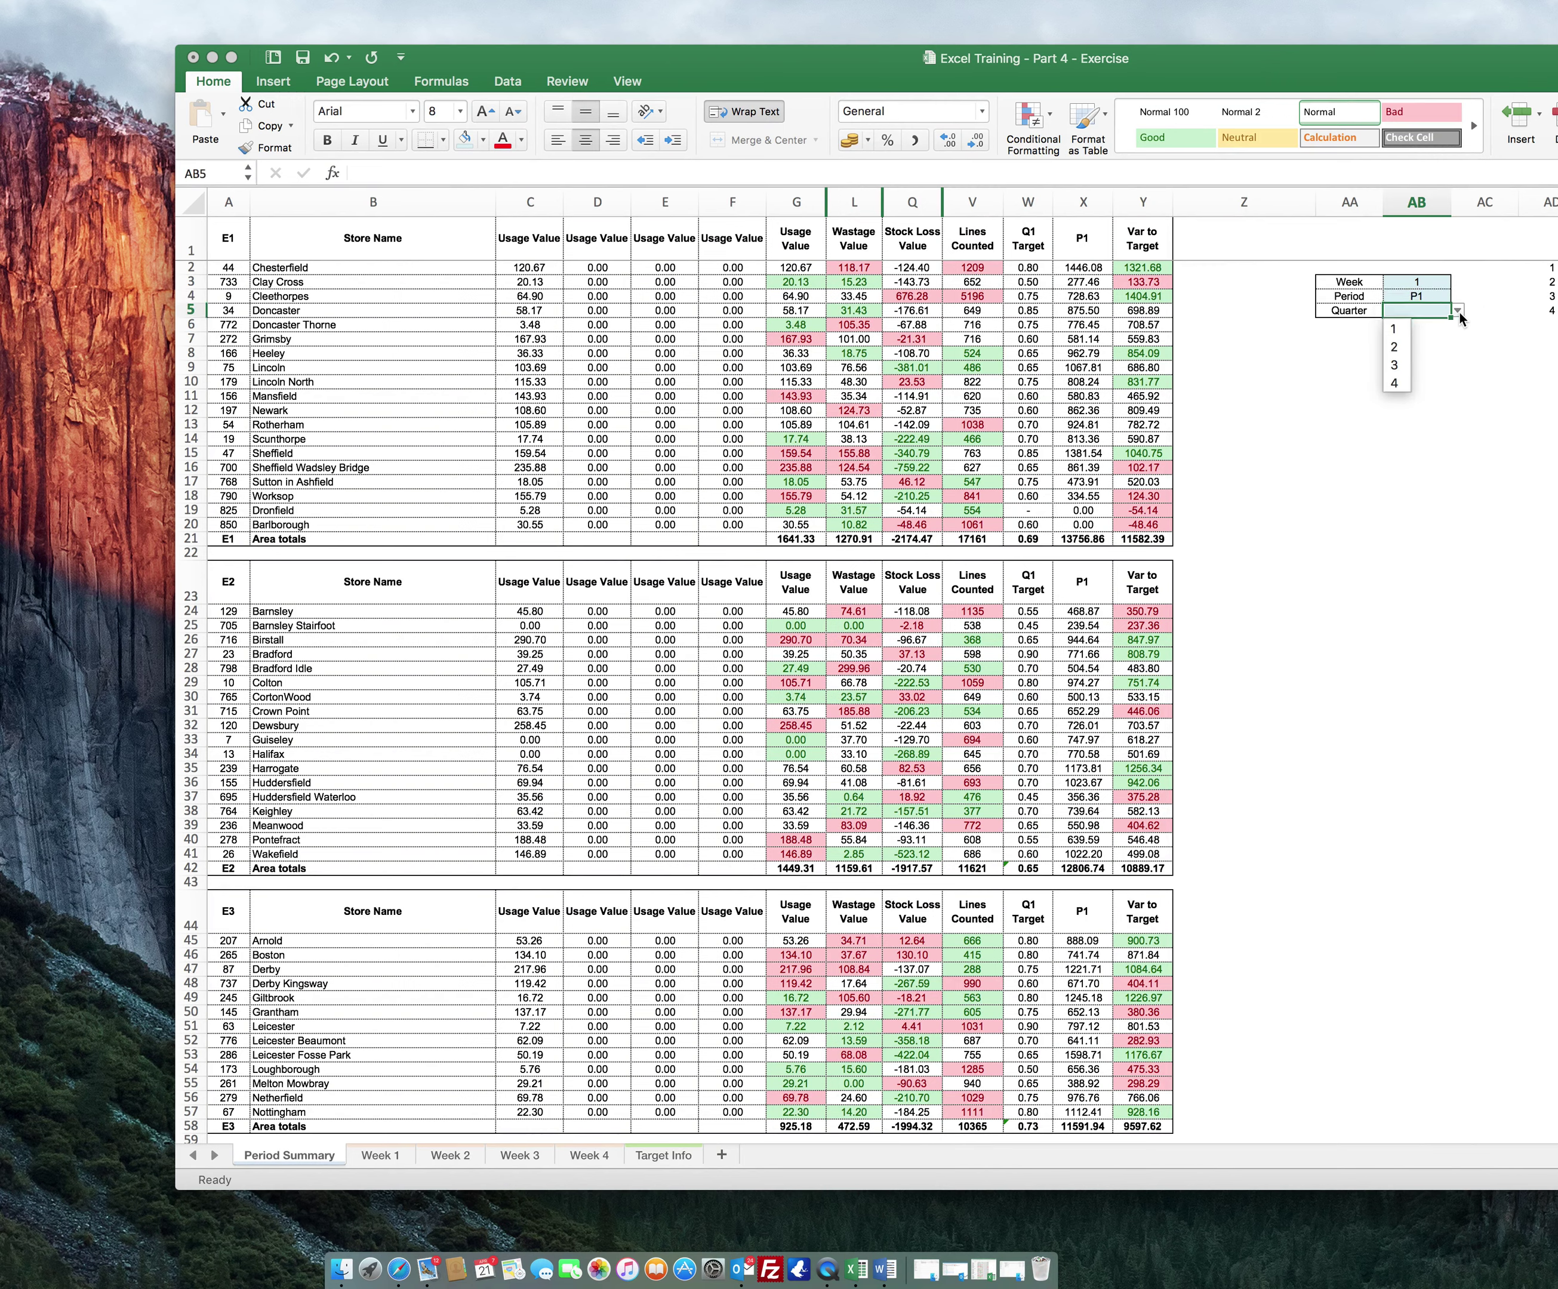
click(1400, 330)
click(1353, 341)
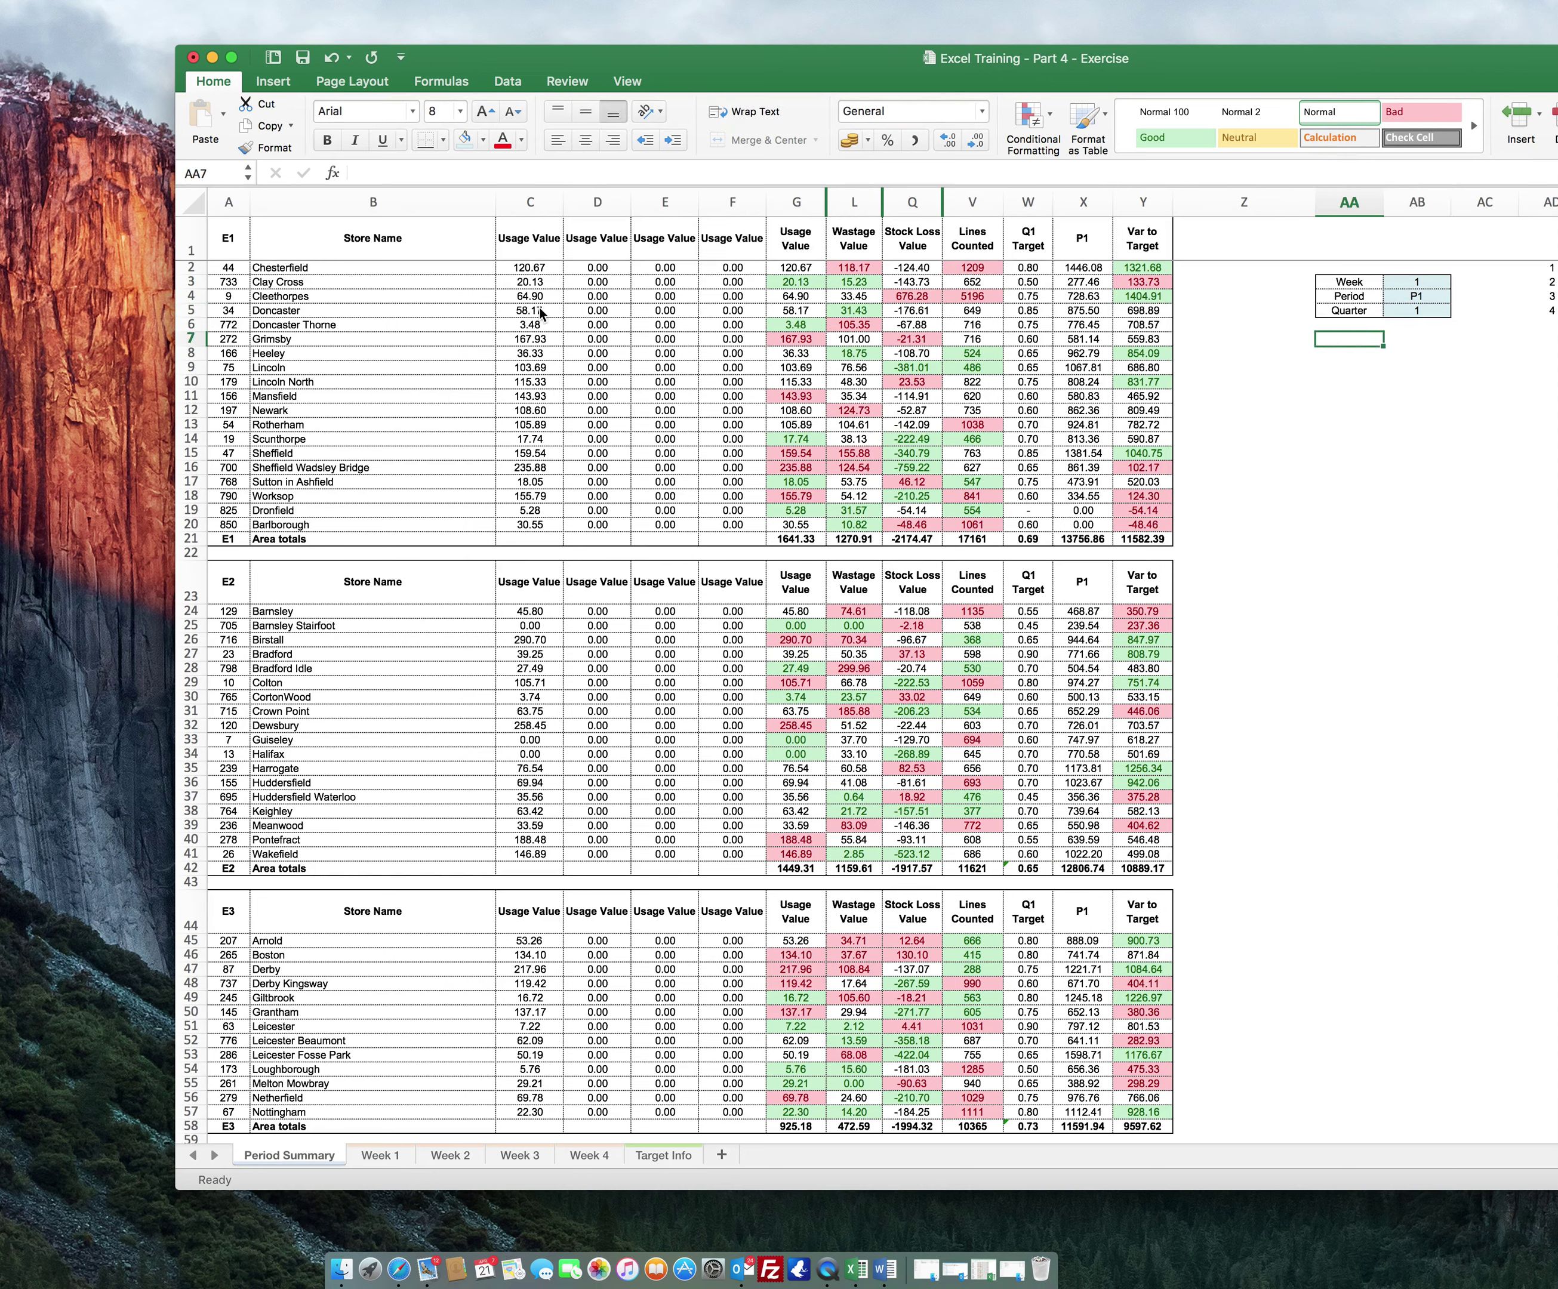
- Wrap the Week 1 lookup formula in C2 in an IF that tests AB3>=1 and returns 0 when false
click(528, 269)
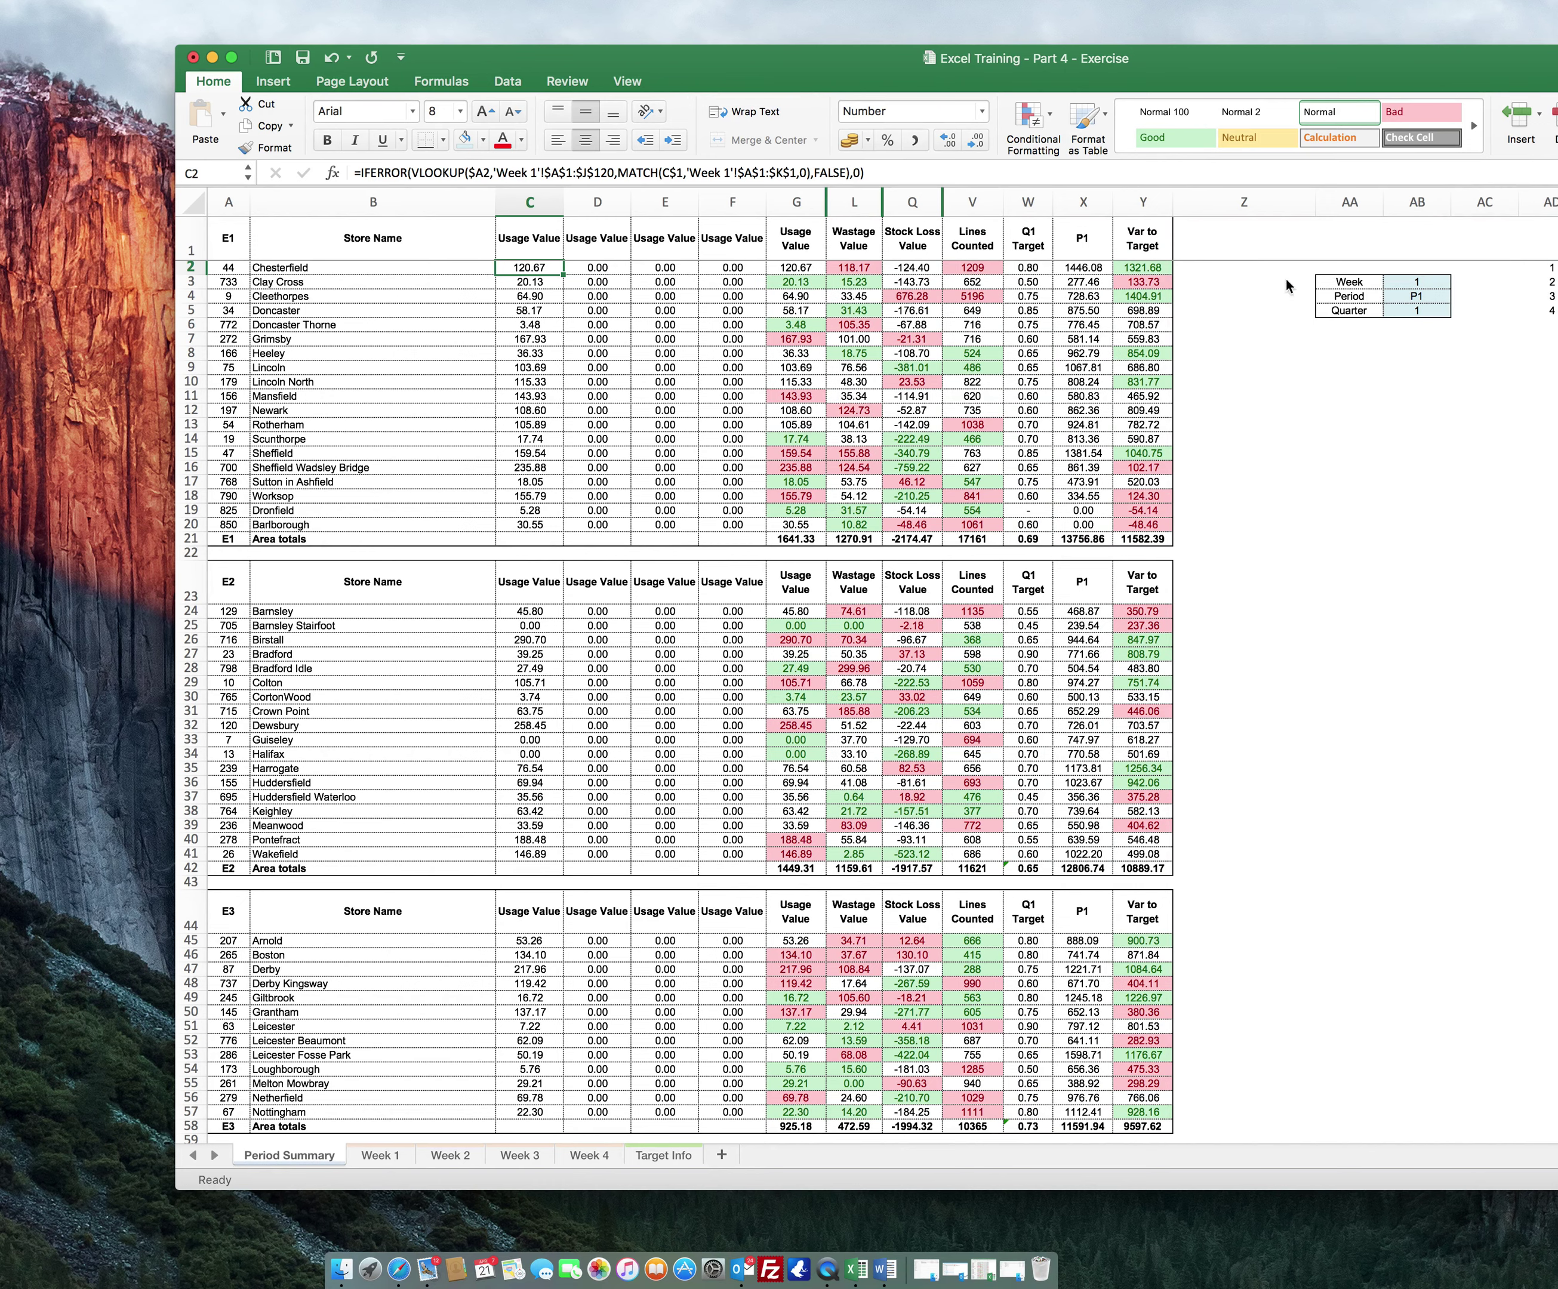
click(583, 270)
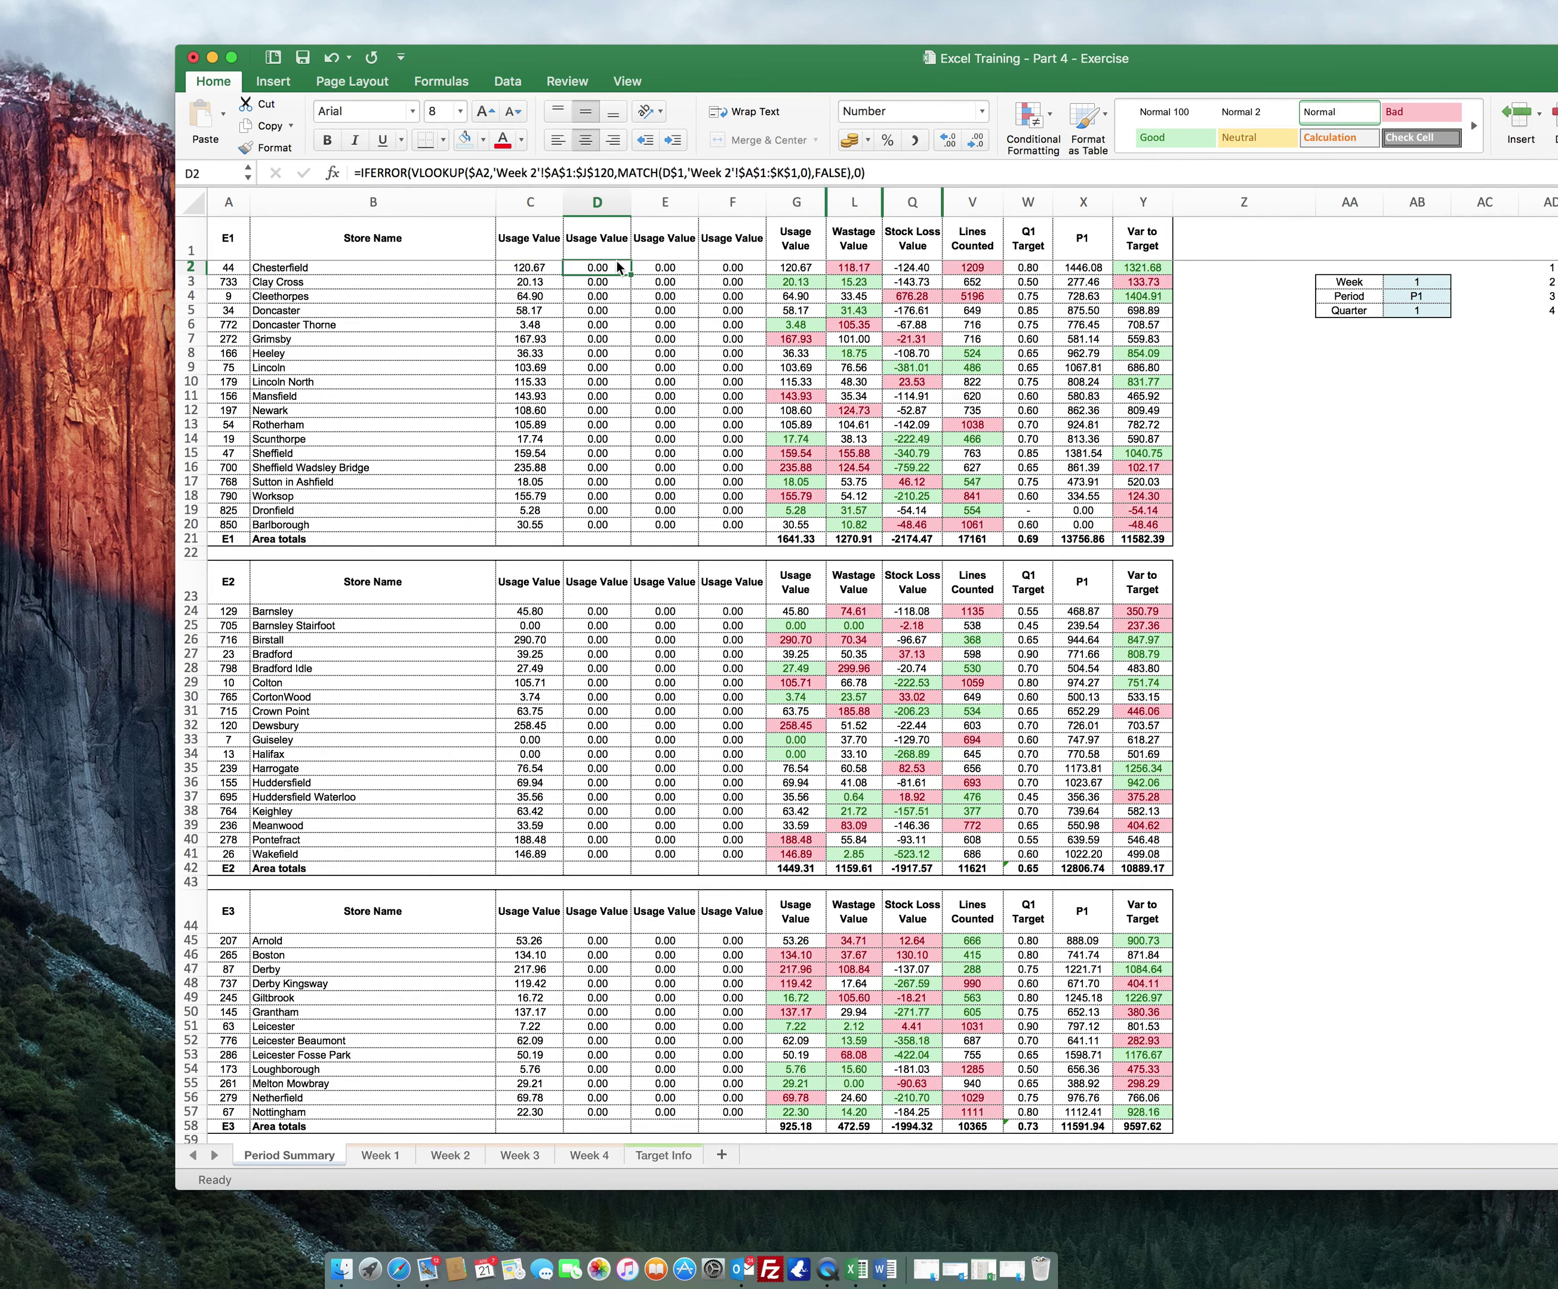
click(661, 269)
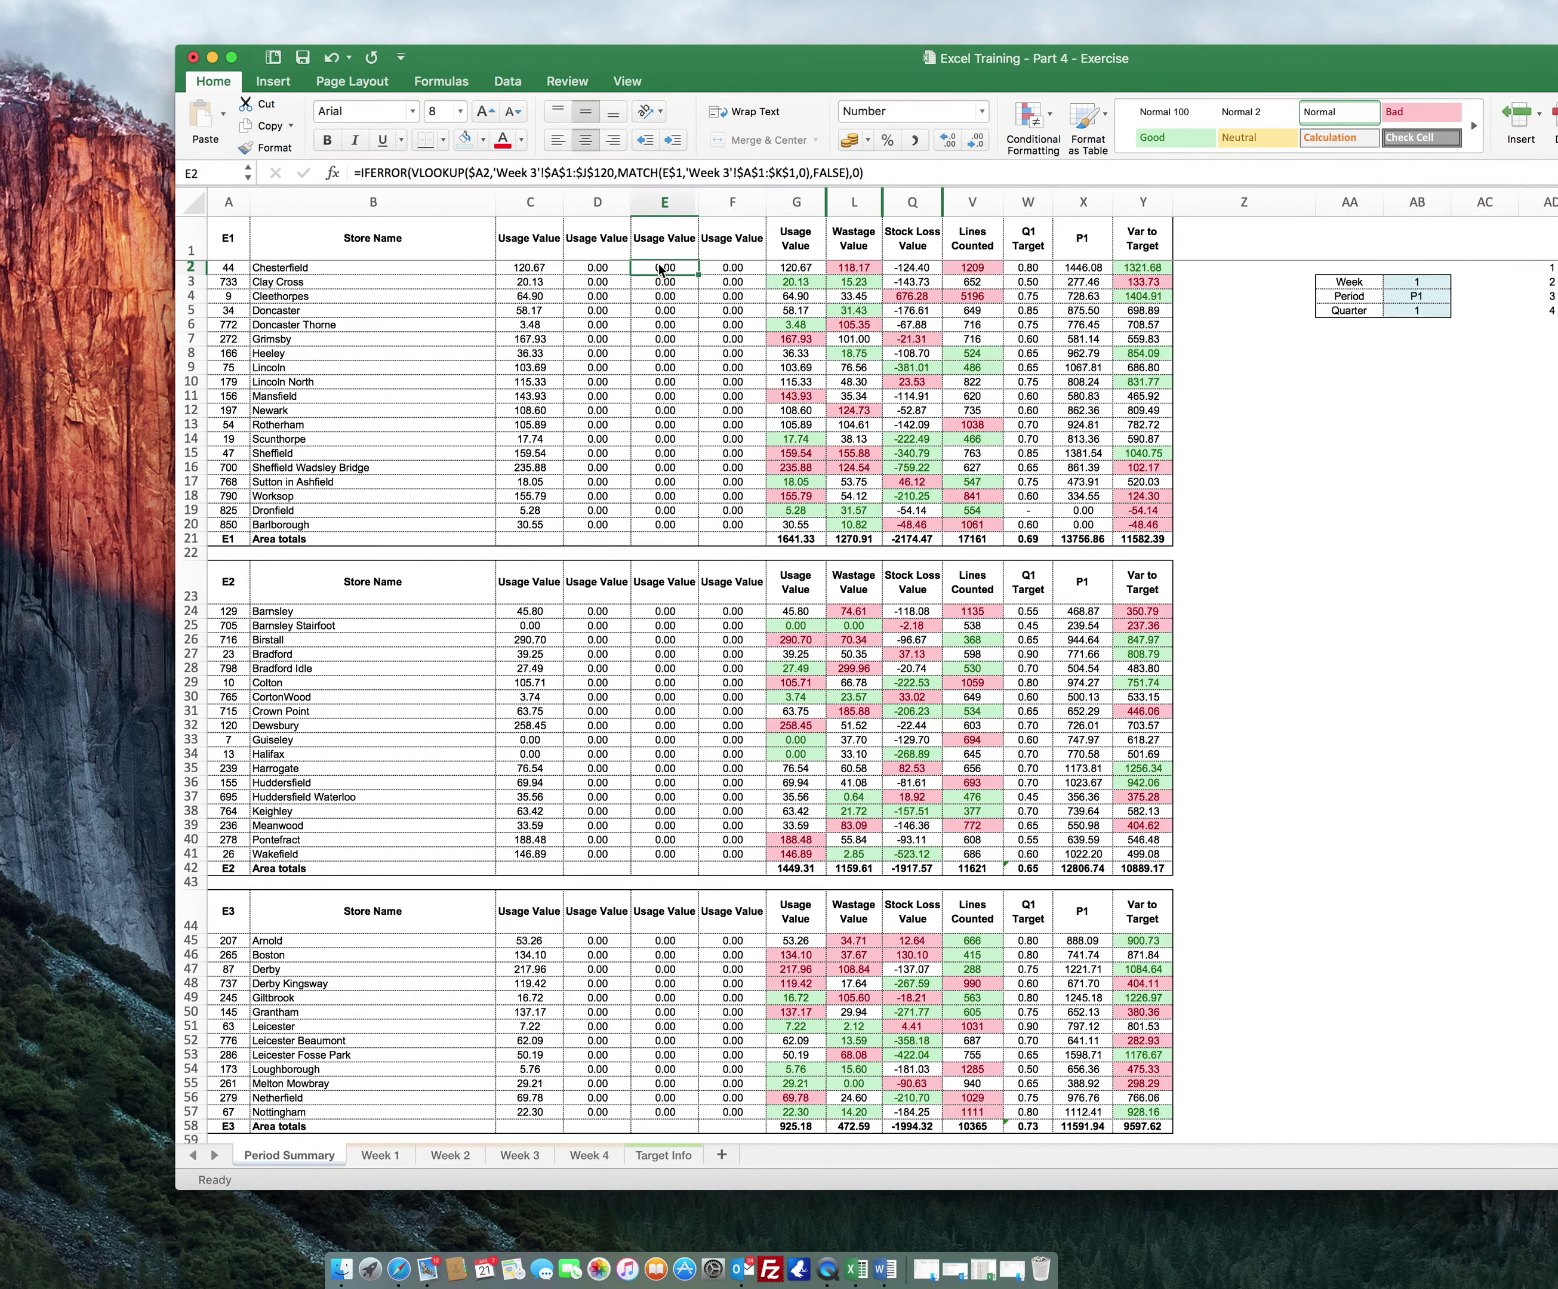
click(529, 267)
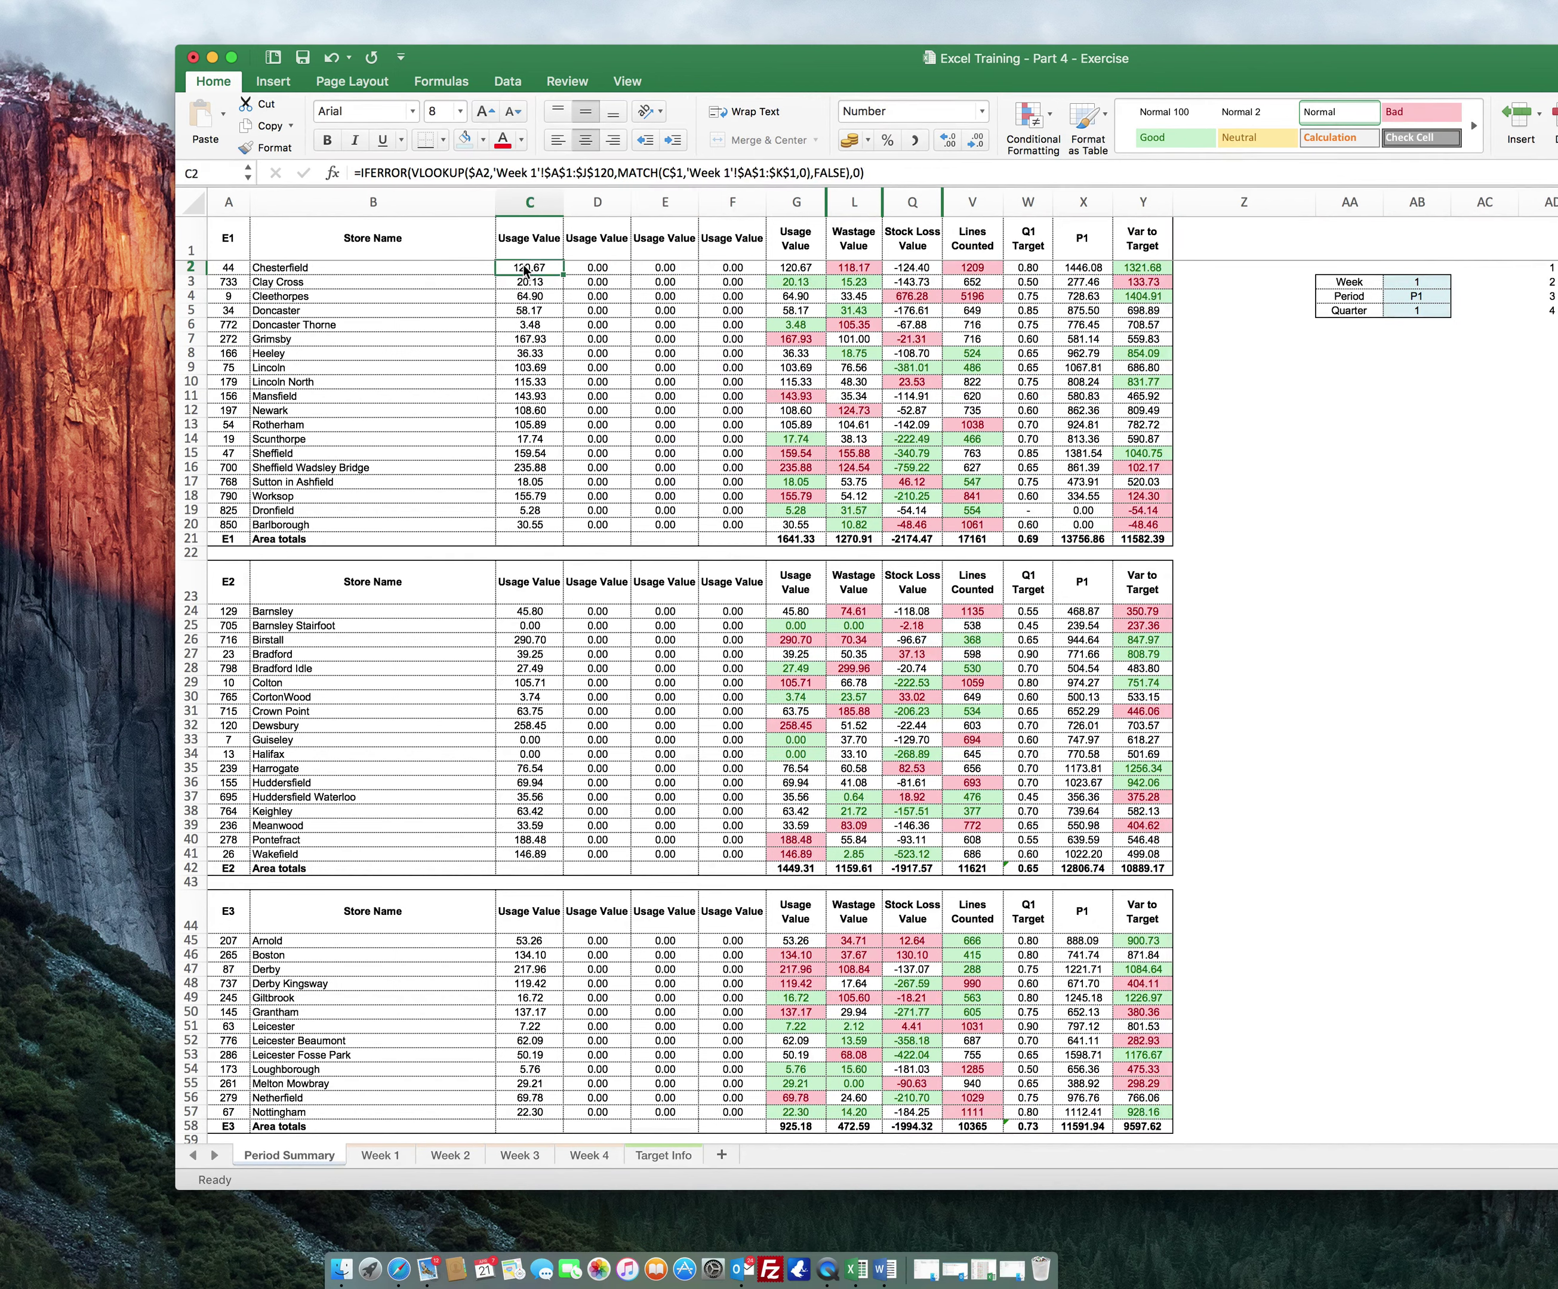
click(364, 173)
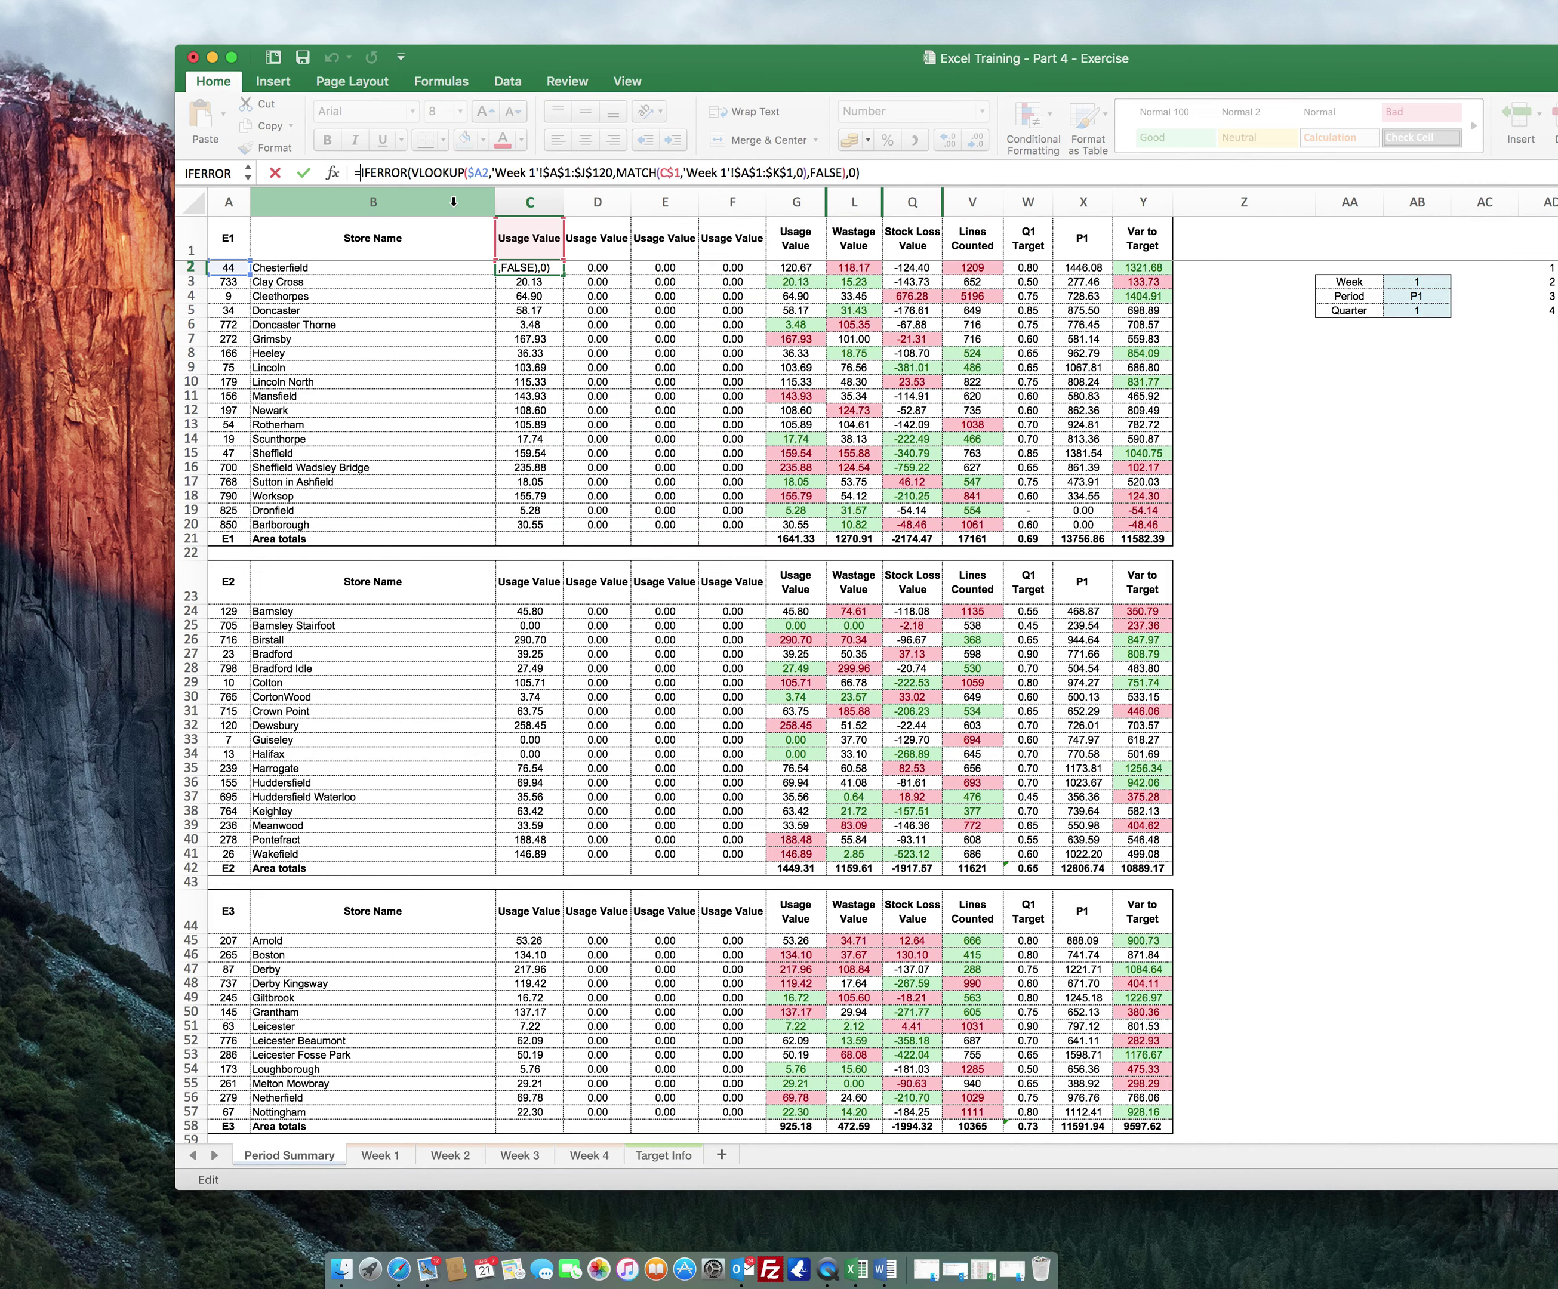
text(if()
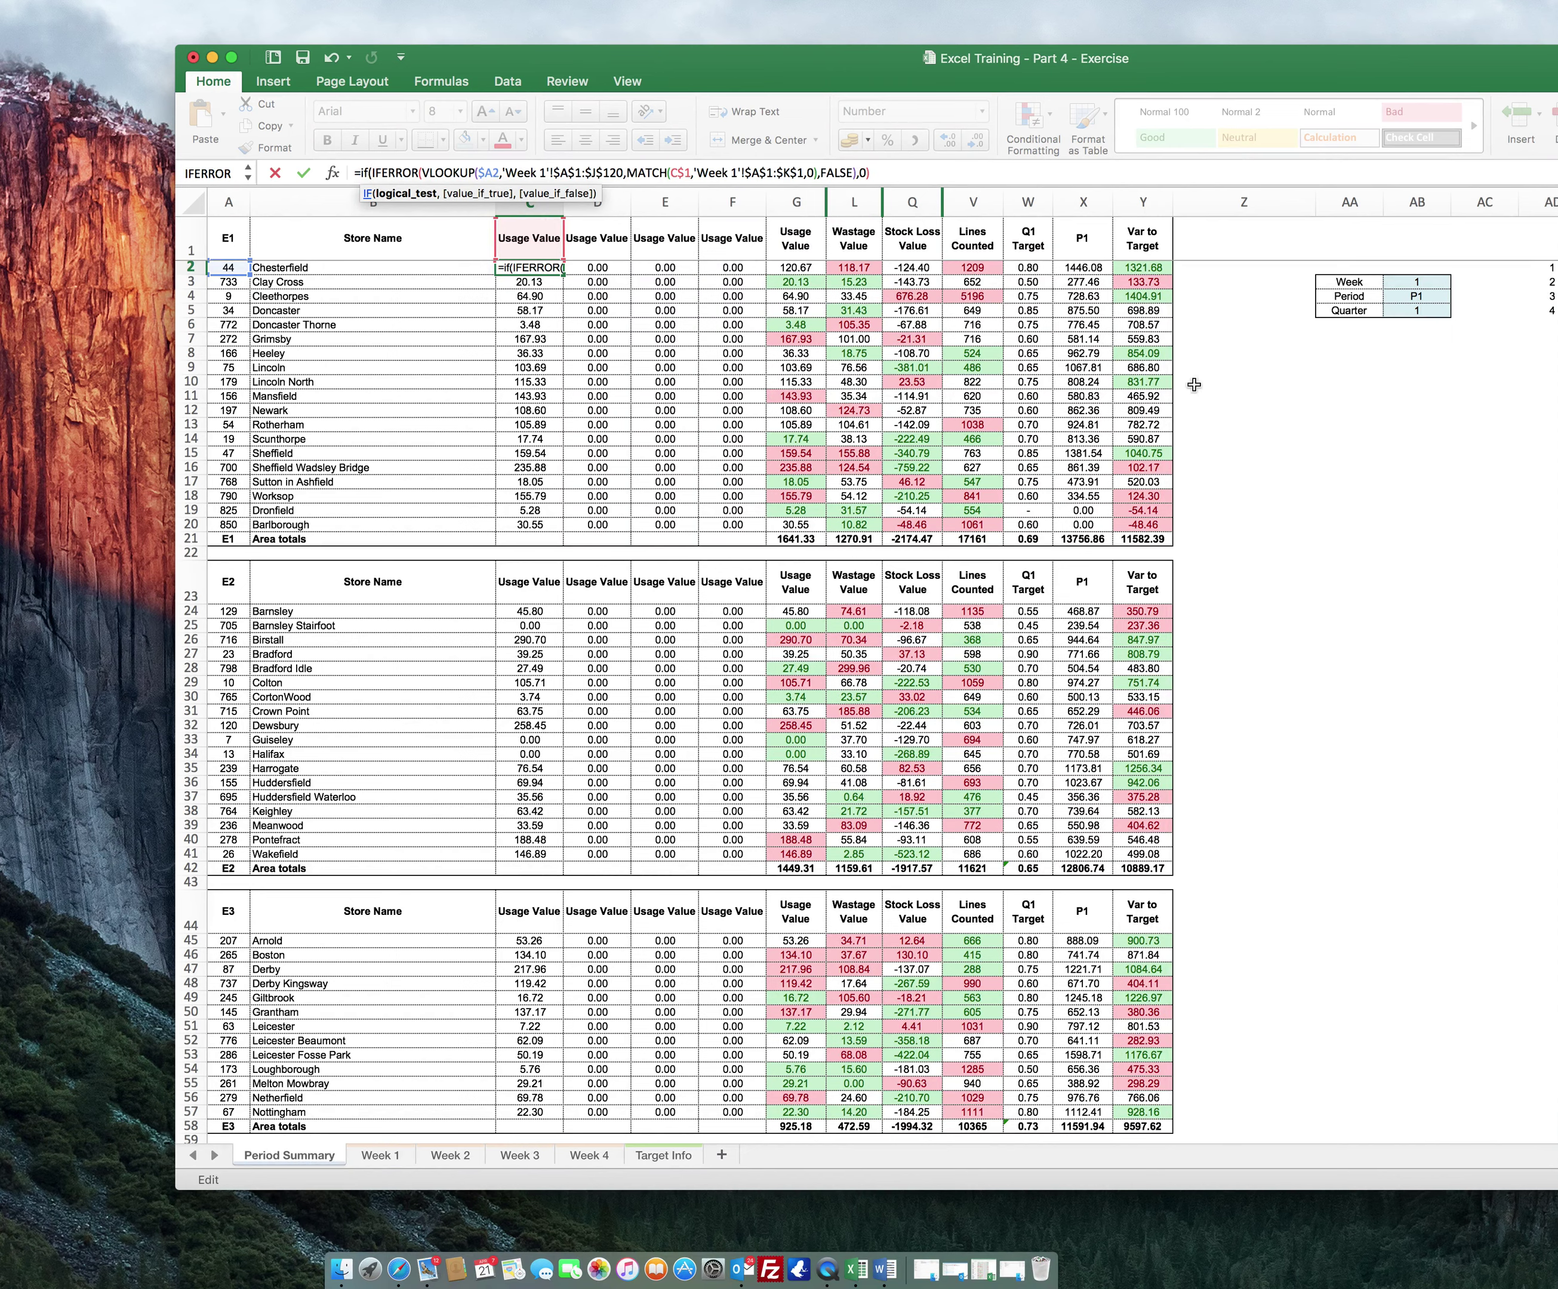
click(1397, 283)
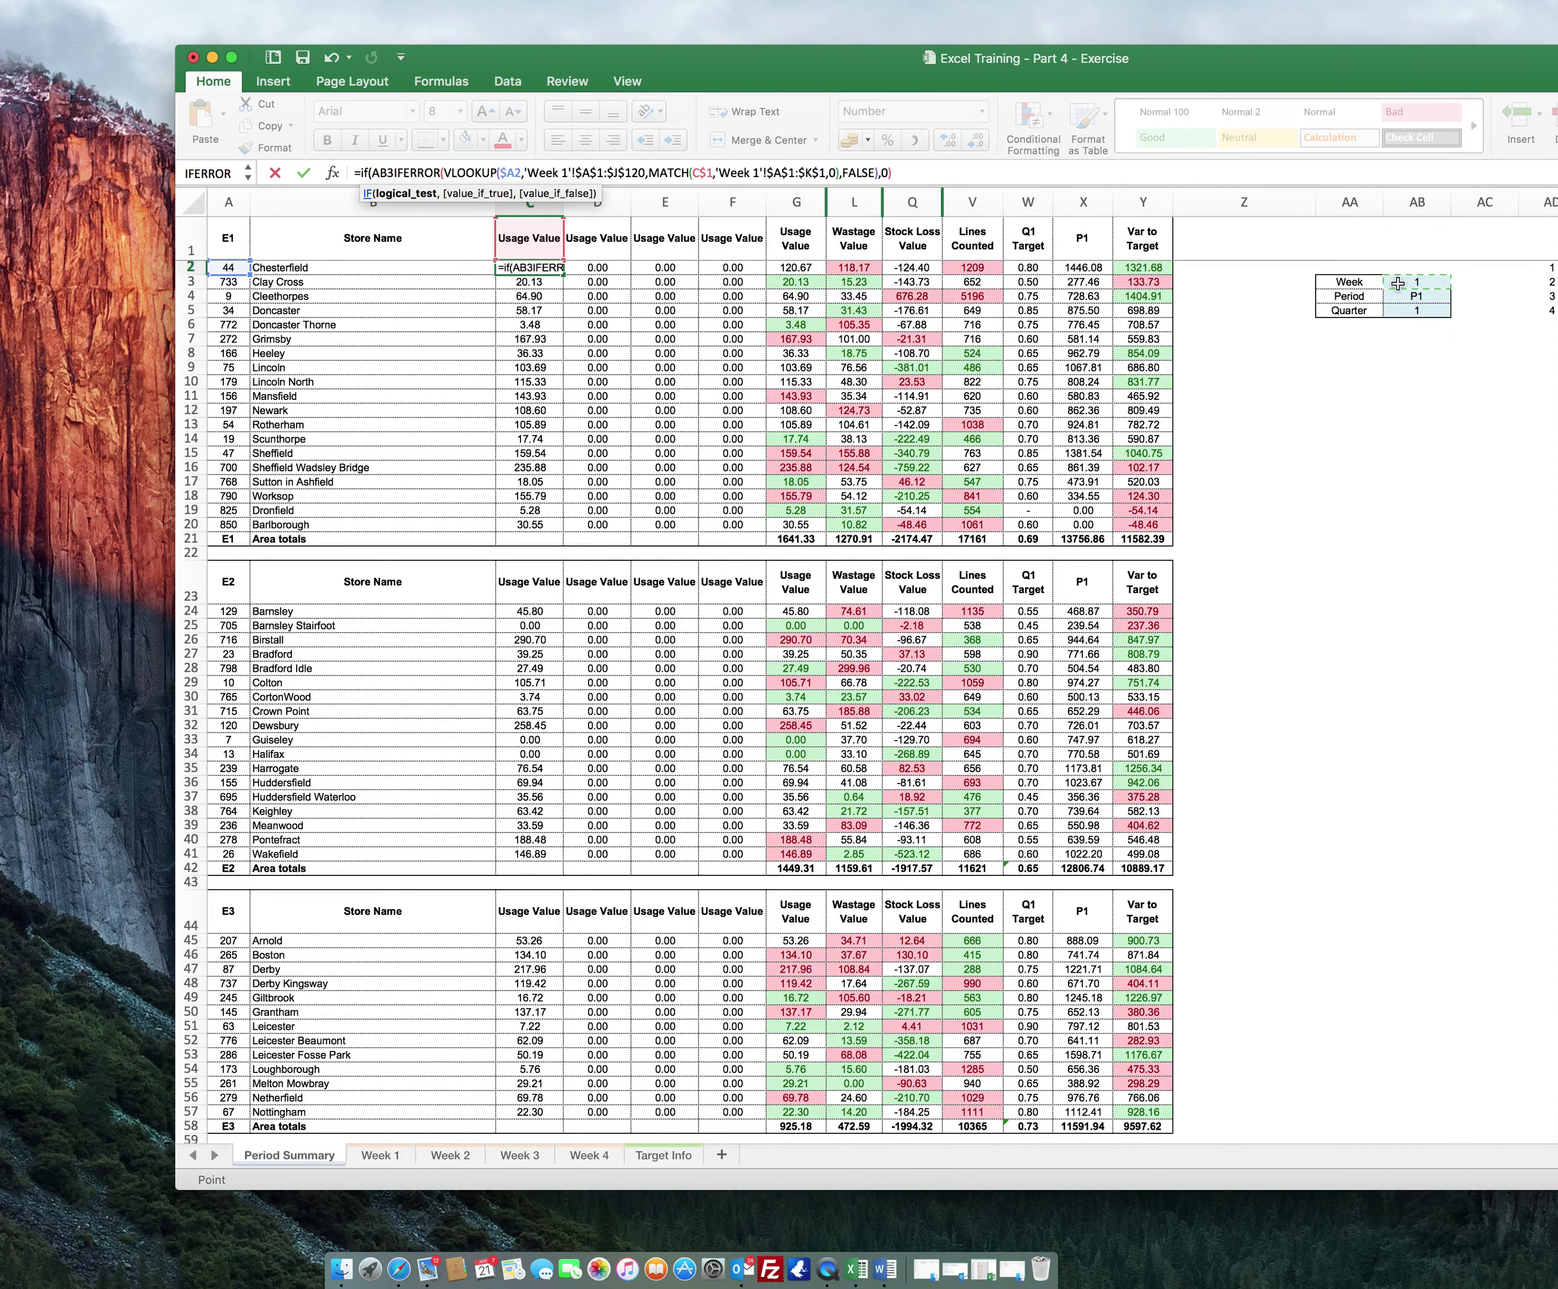
text(>)
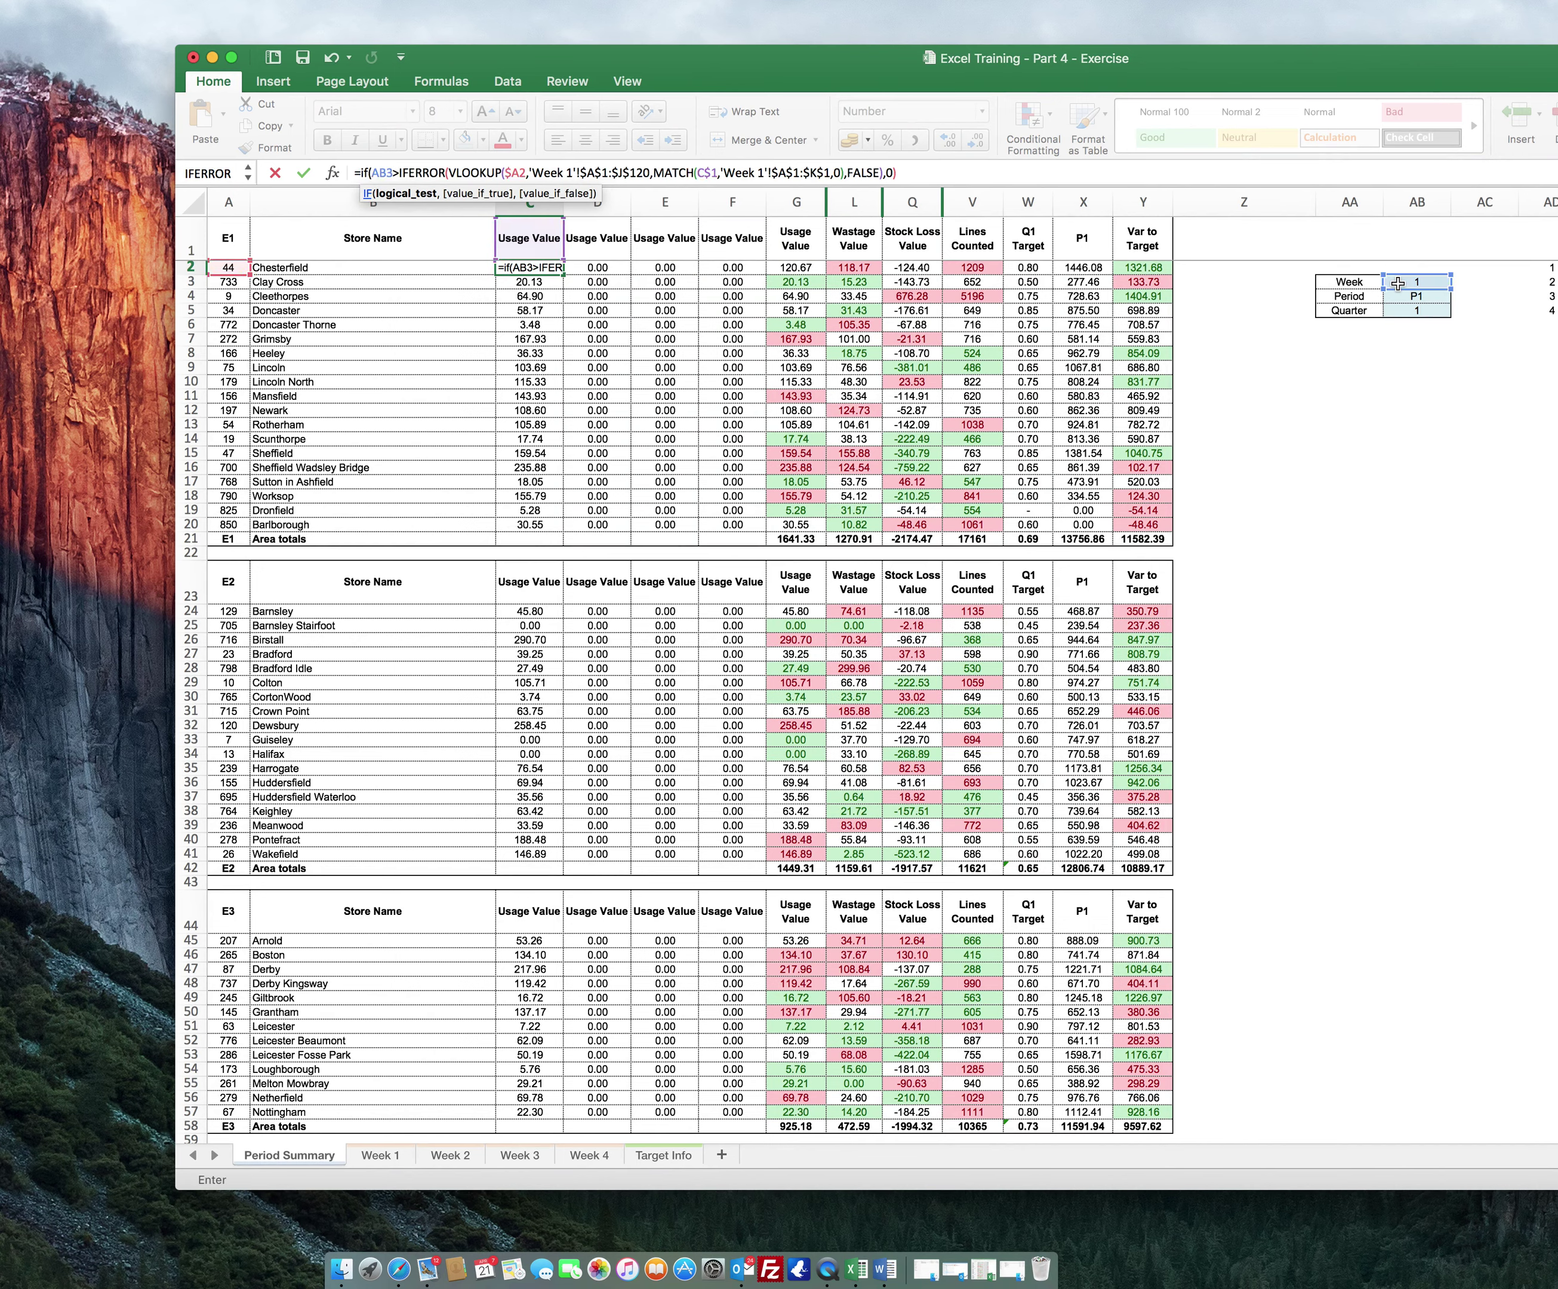
text(=1)
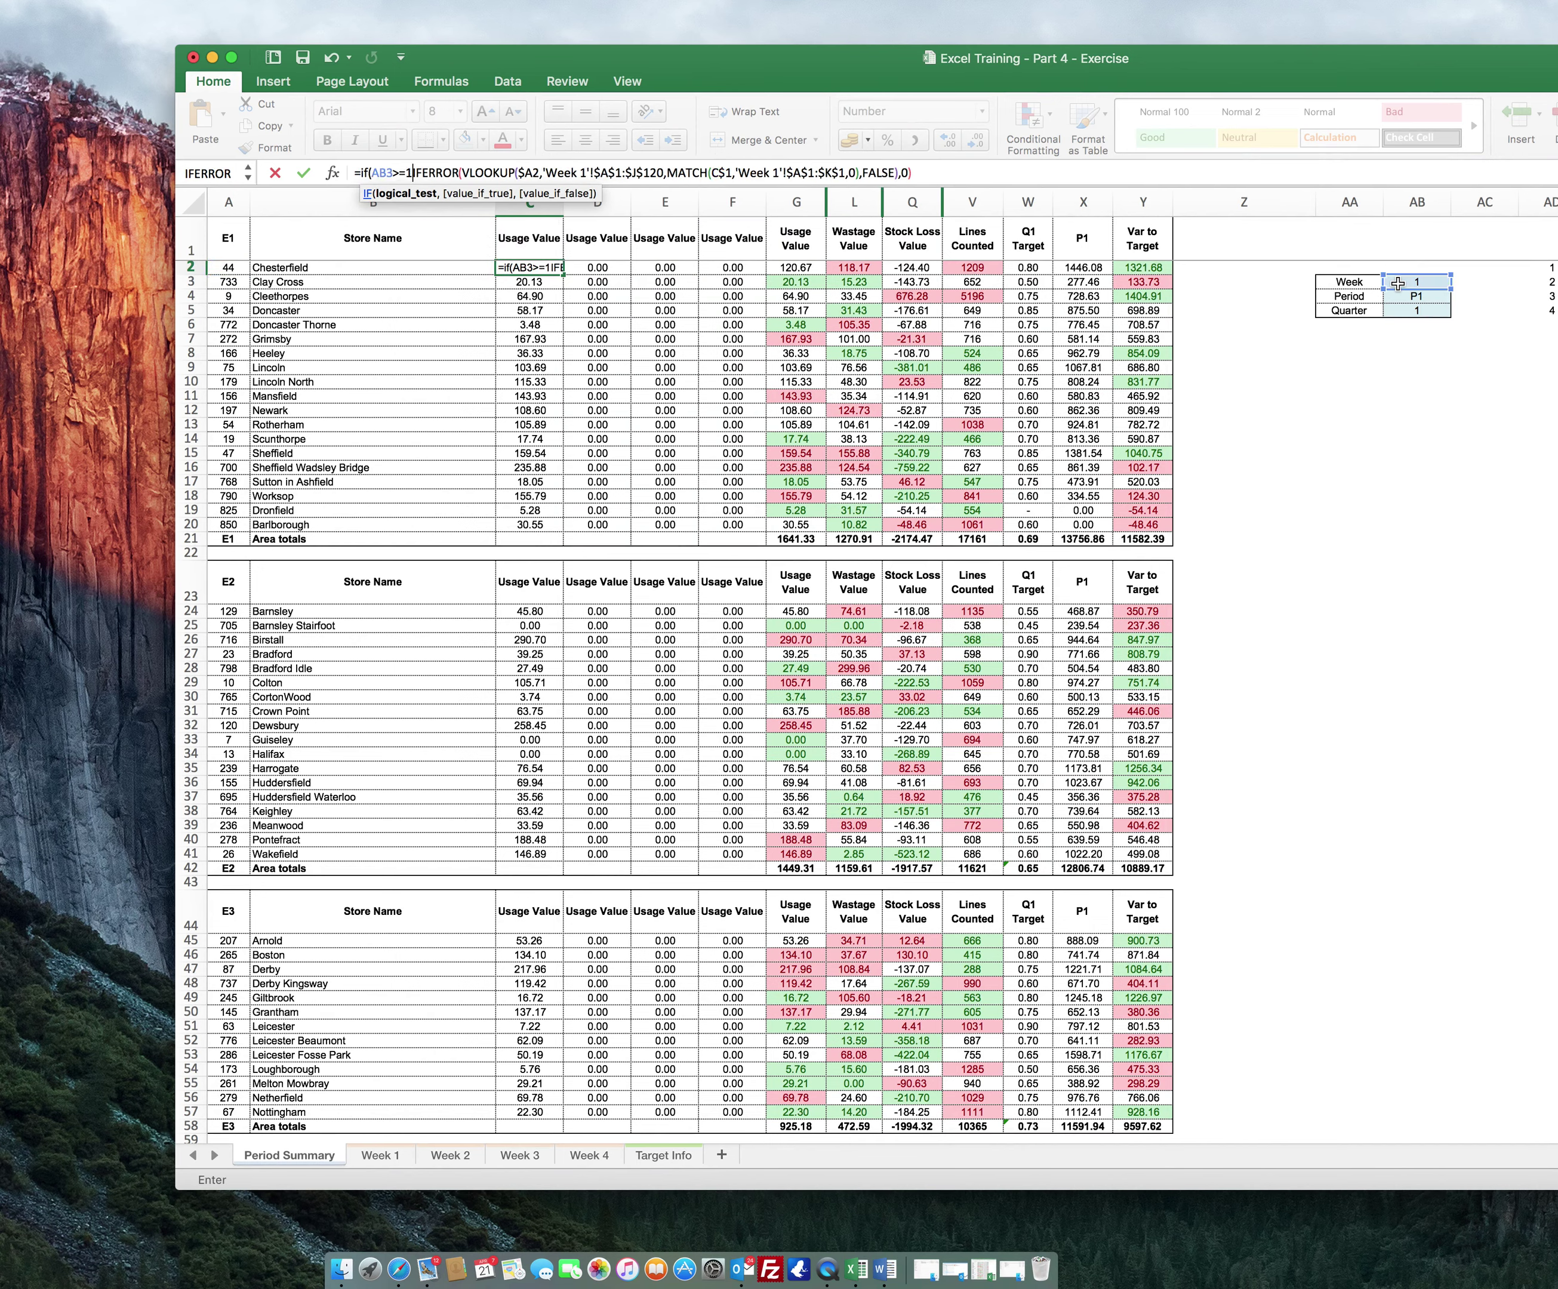
text(,)
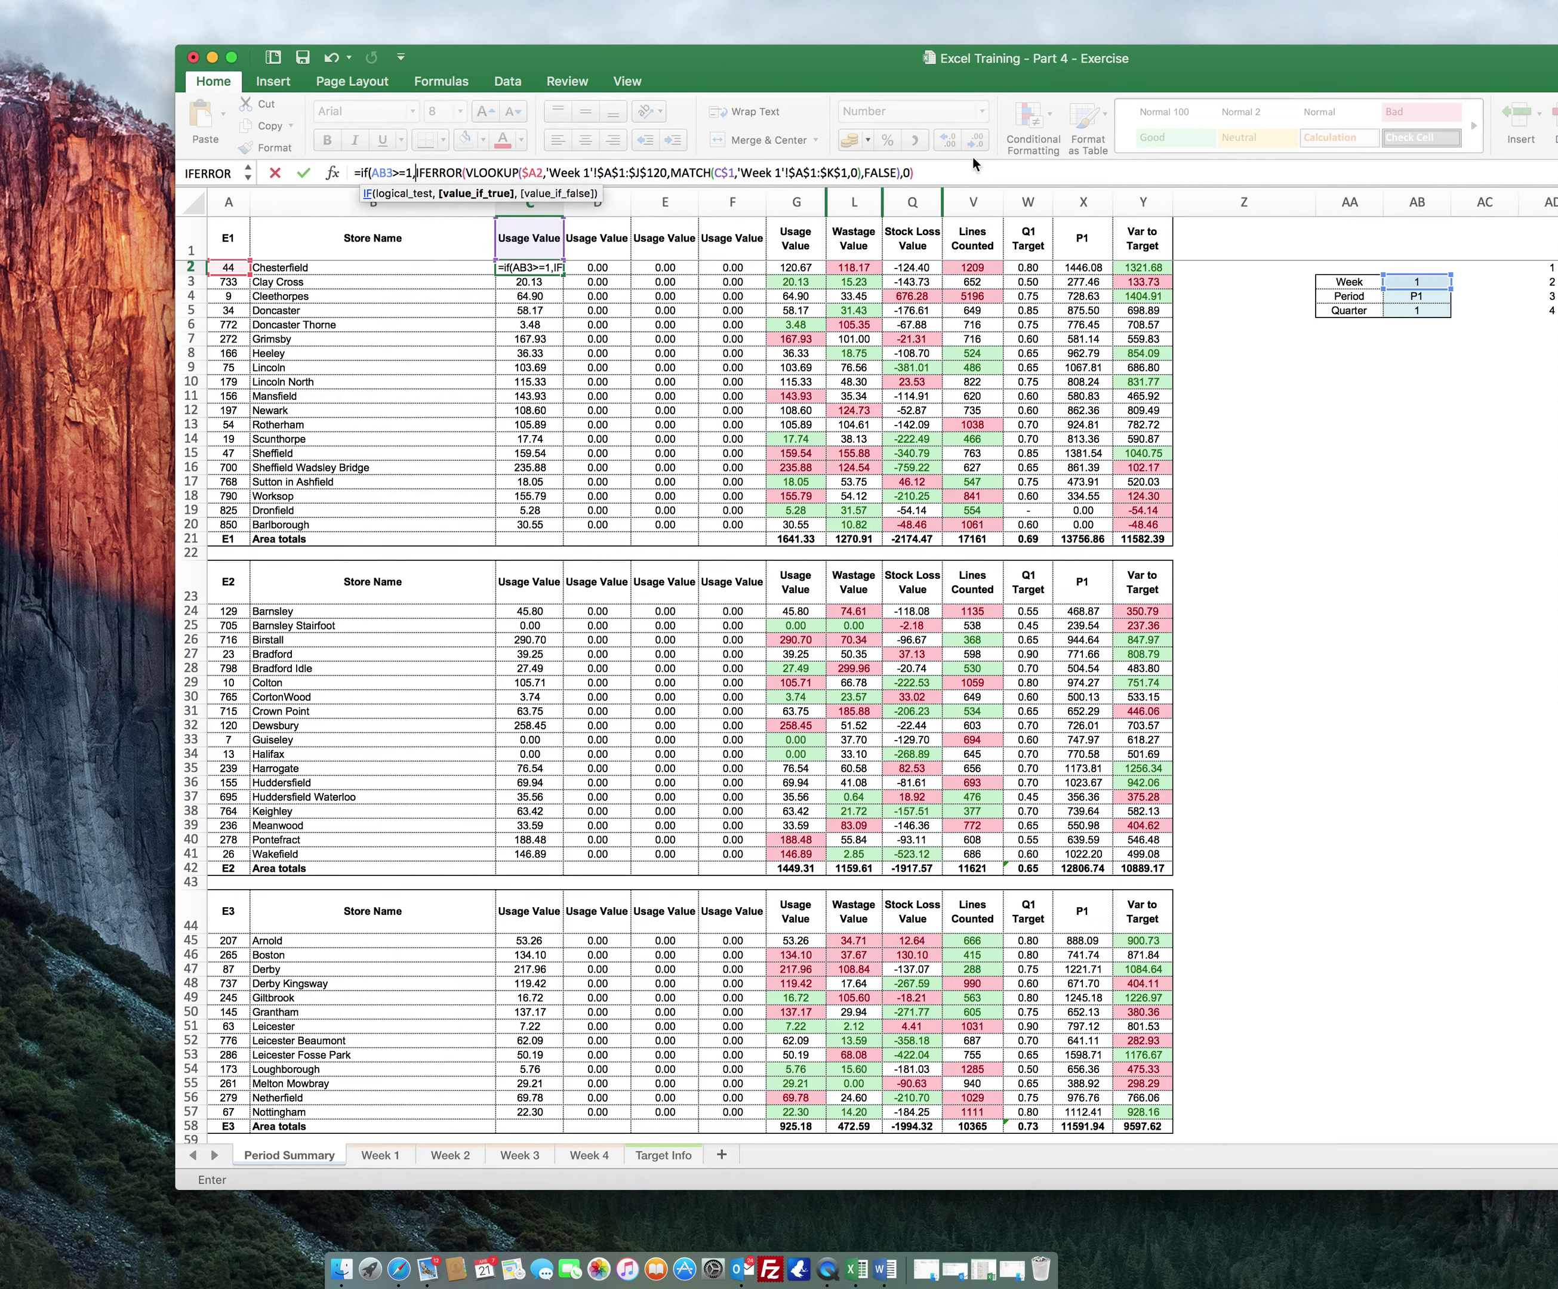
click(947, 165)
text(,)
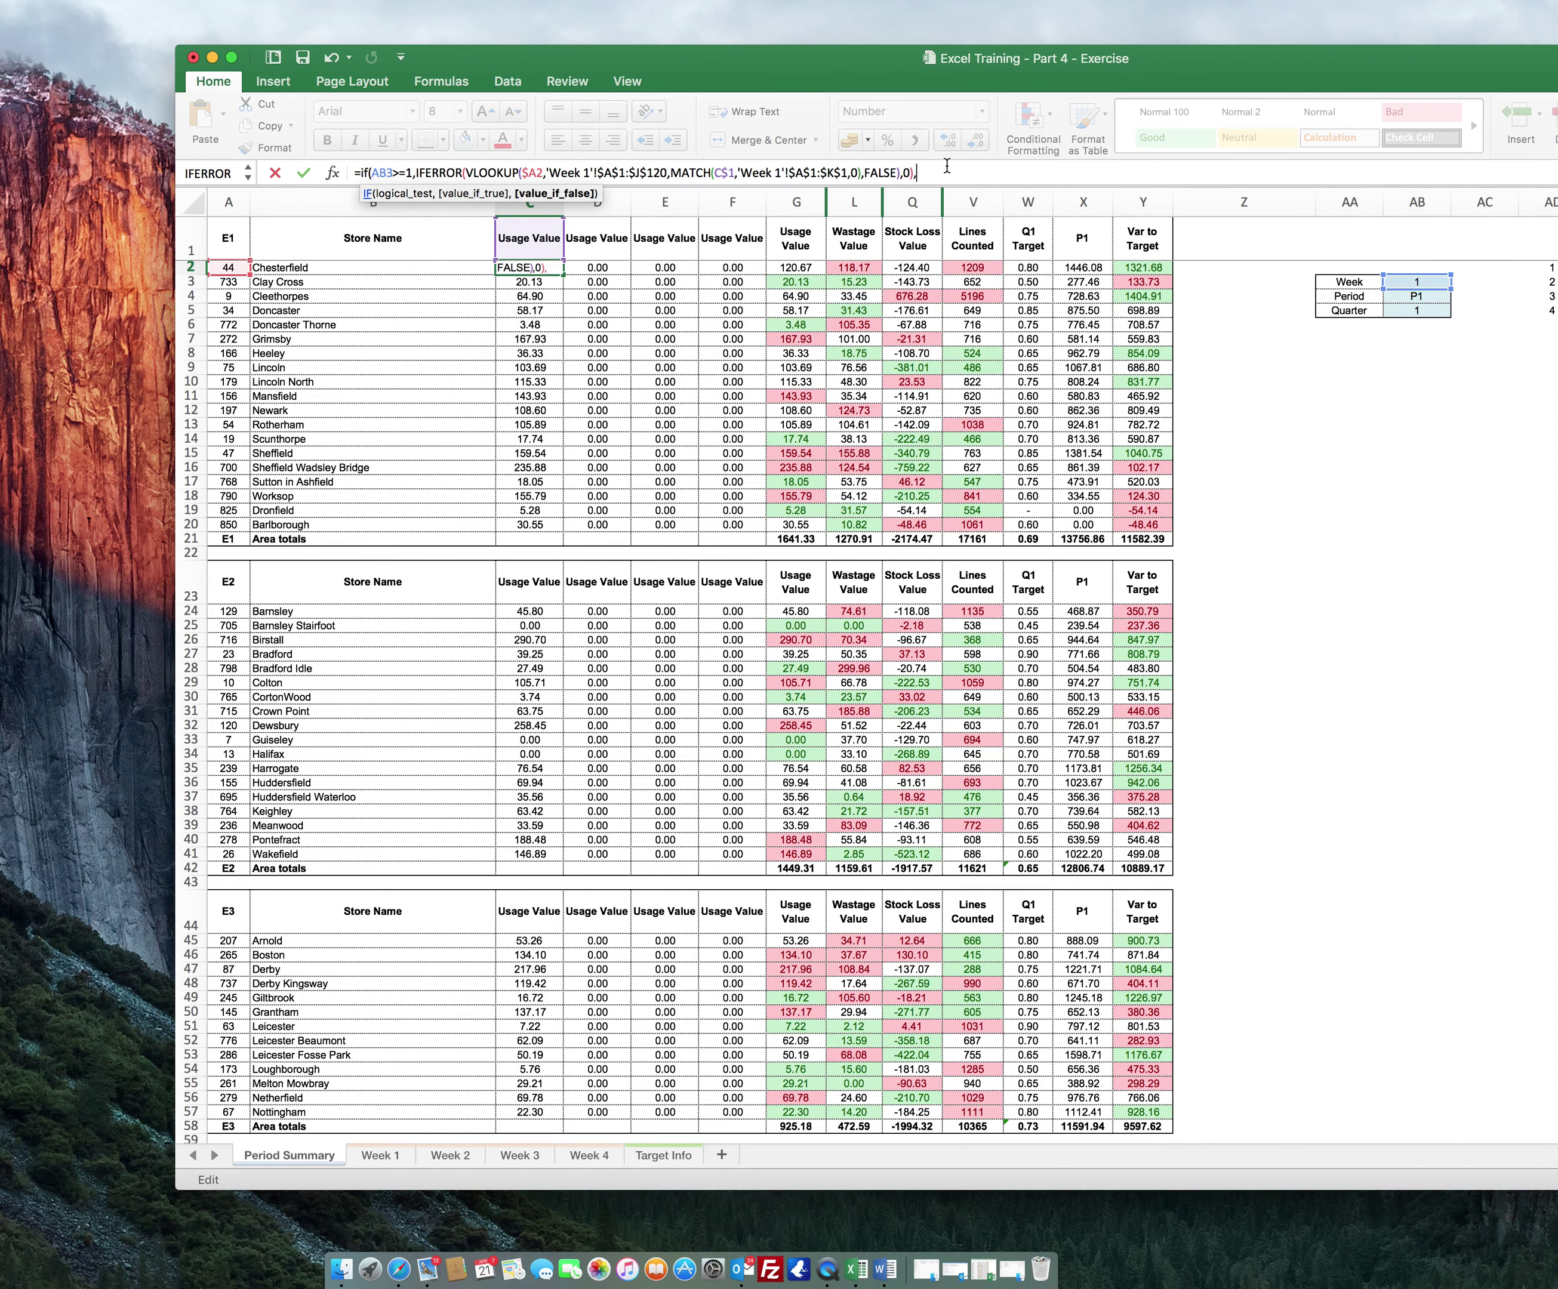
text(0))
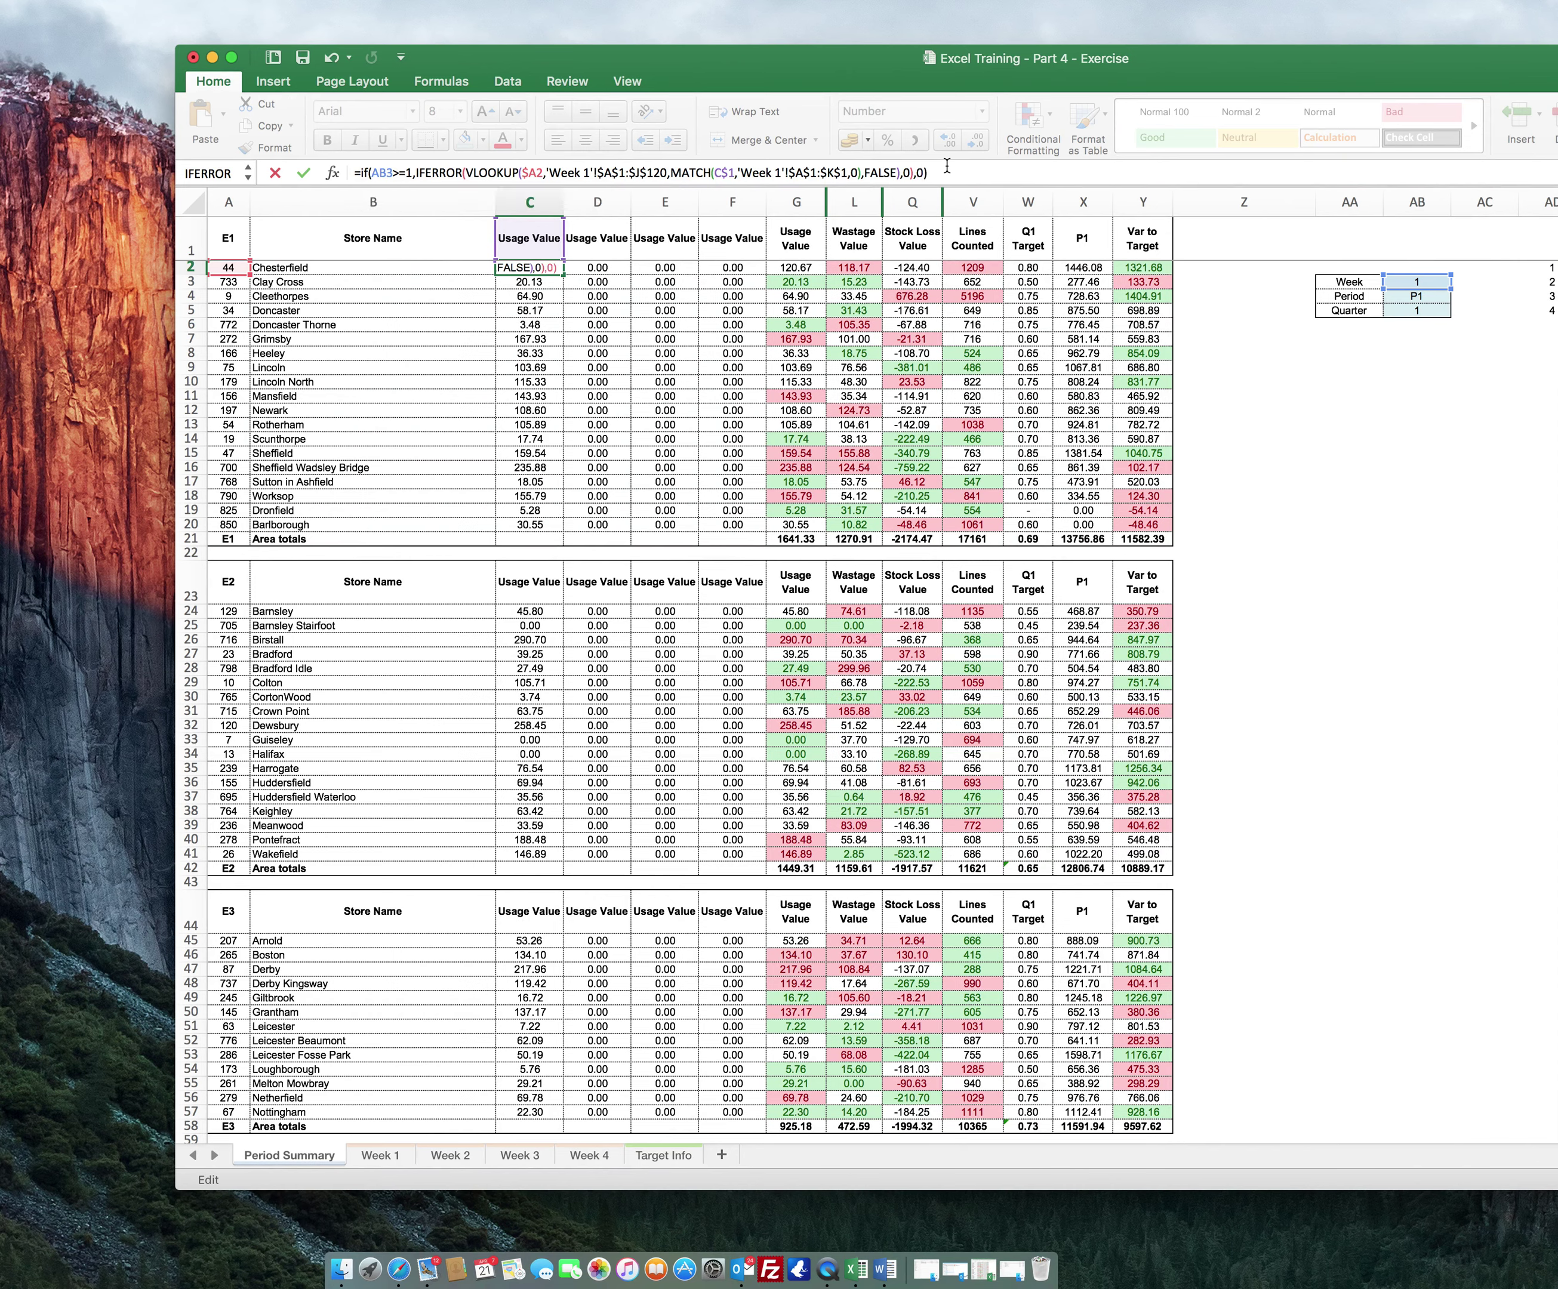
key(Return)
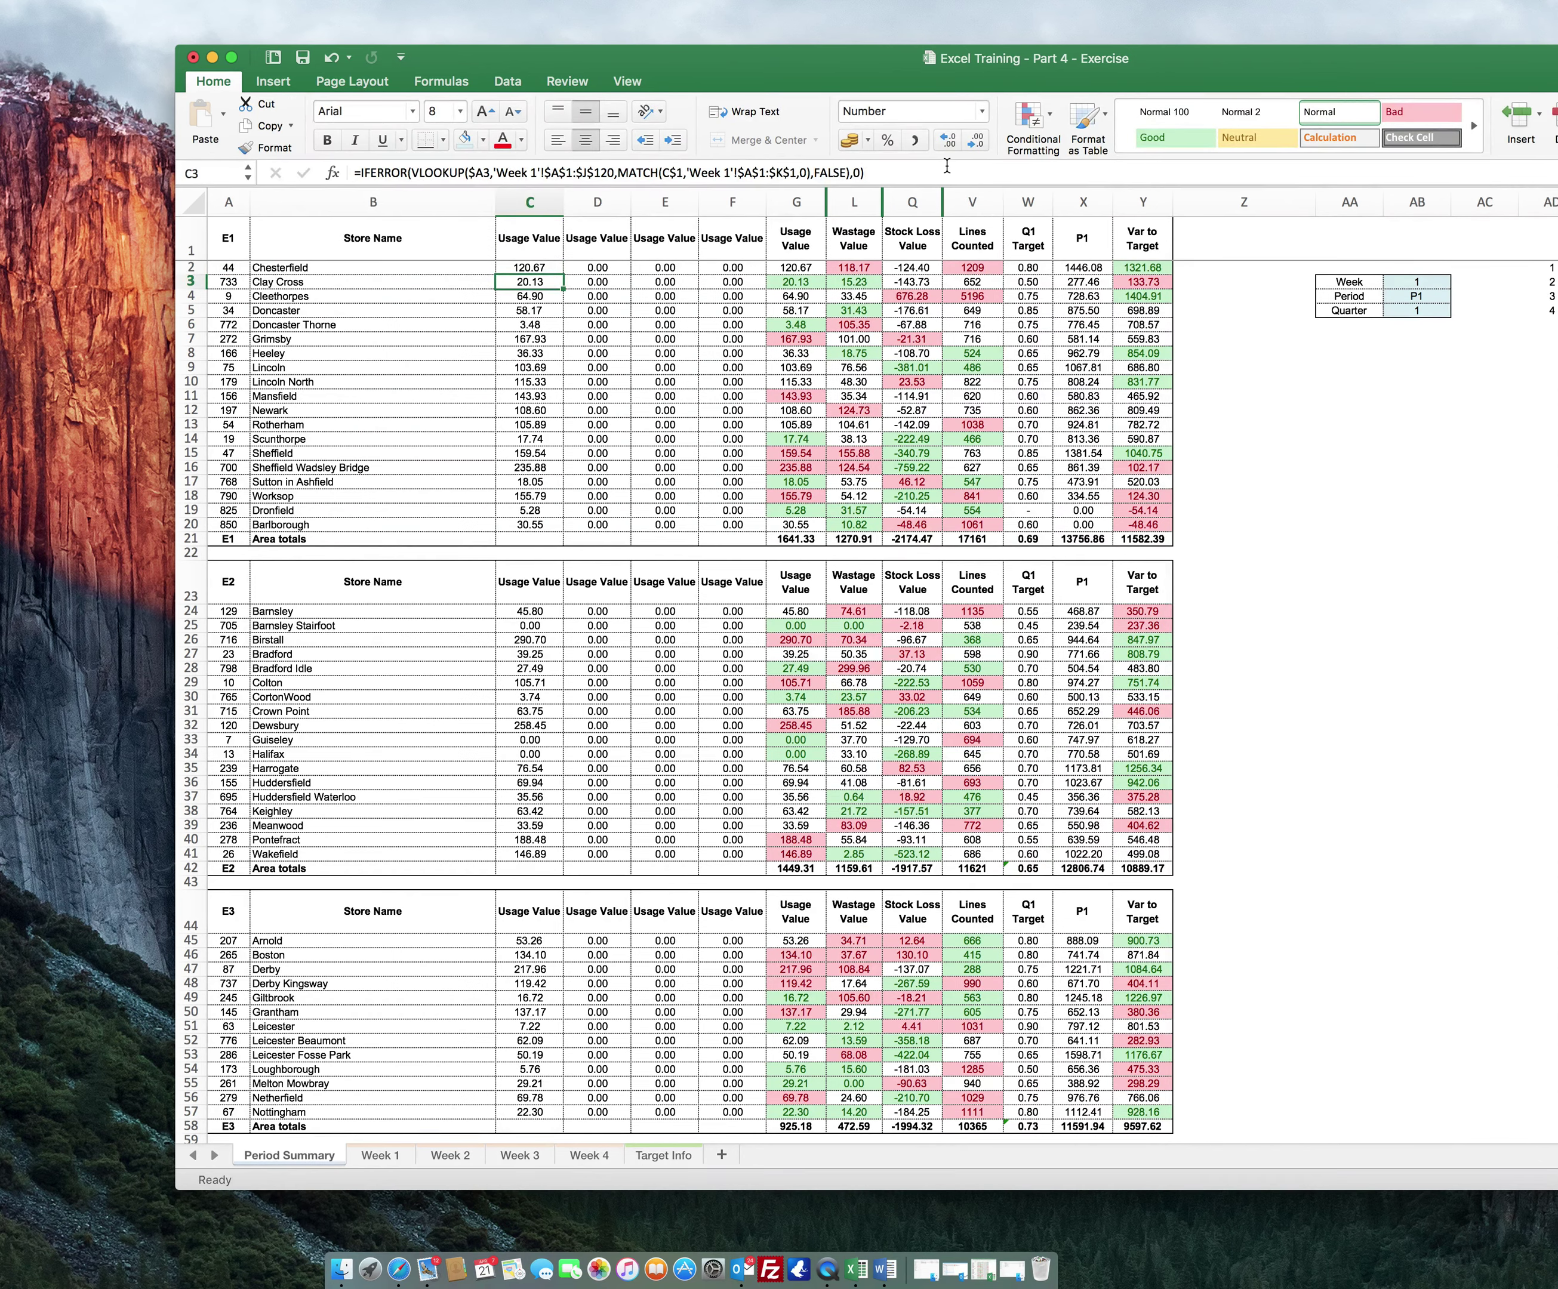
- Make the AB3 reference in C2's IF test absolute as $AB$3
key(Up)
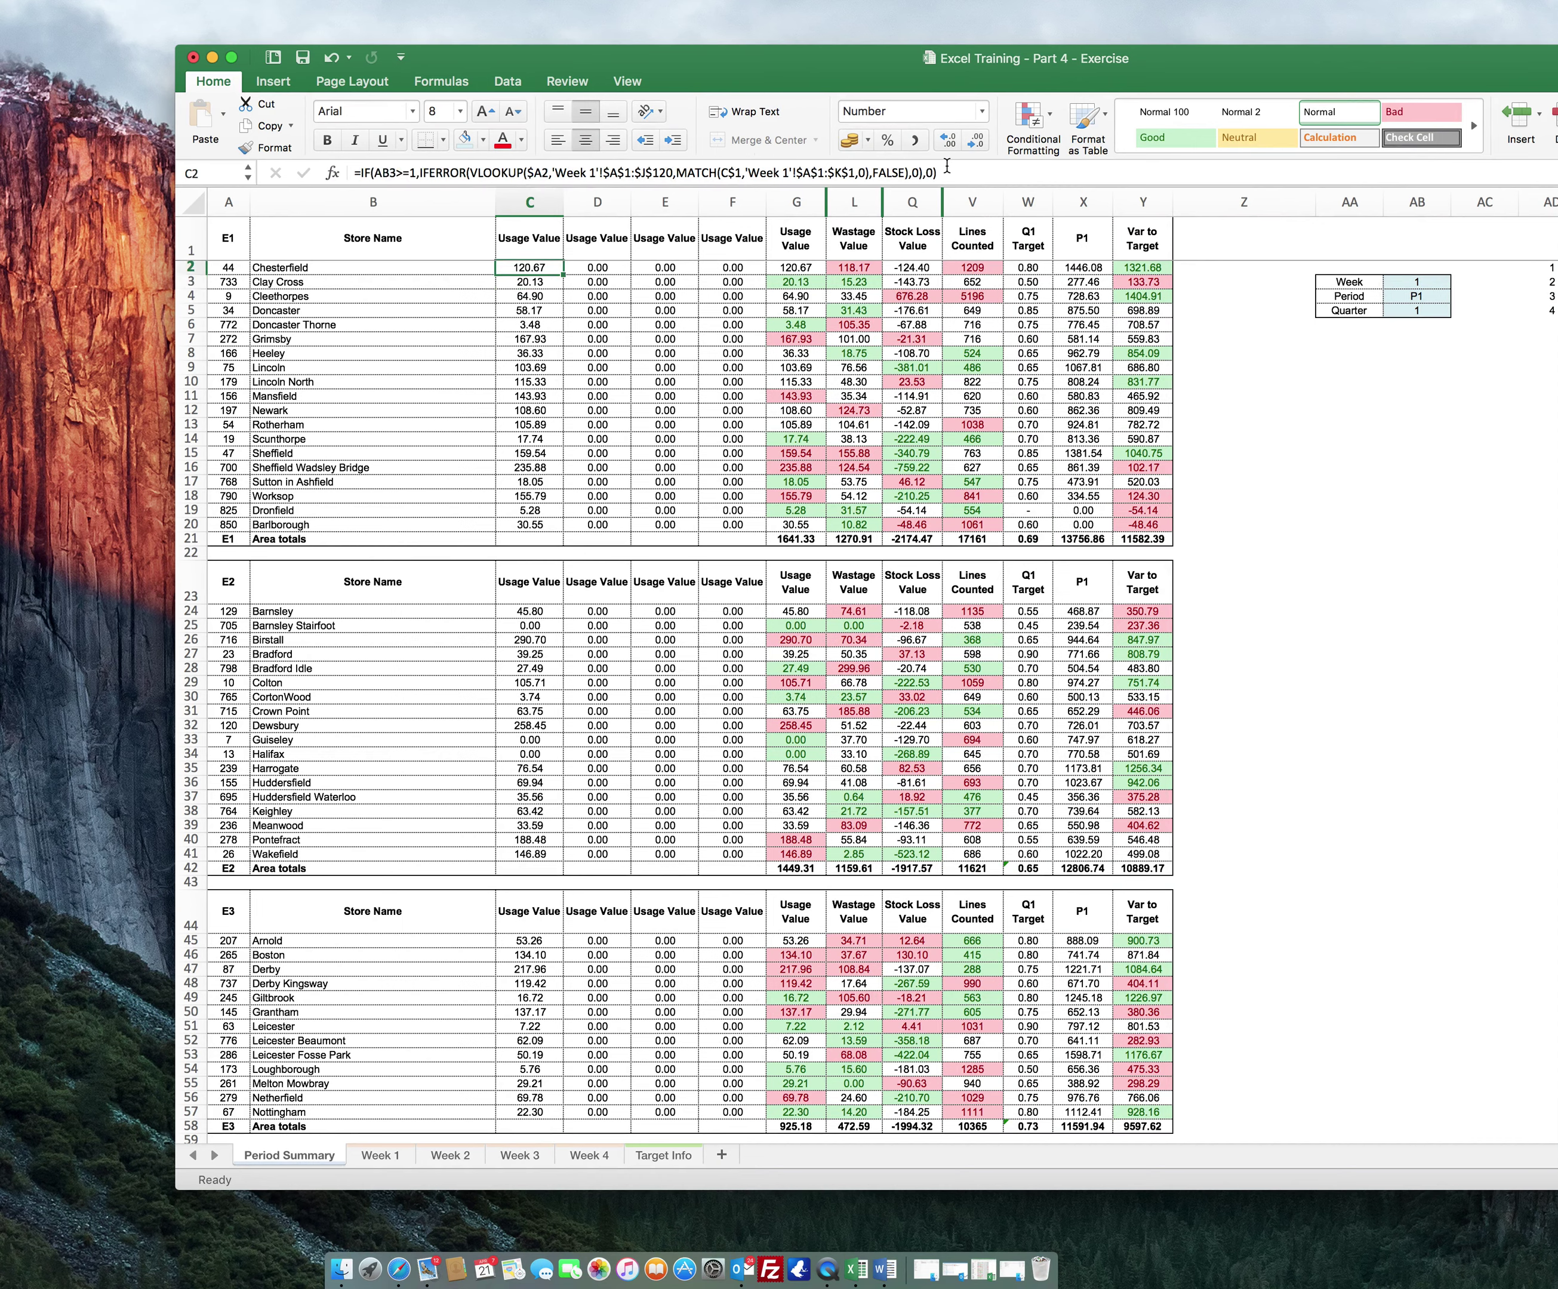
click(383, 177)
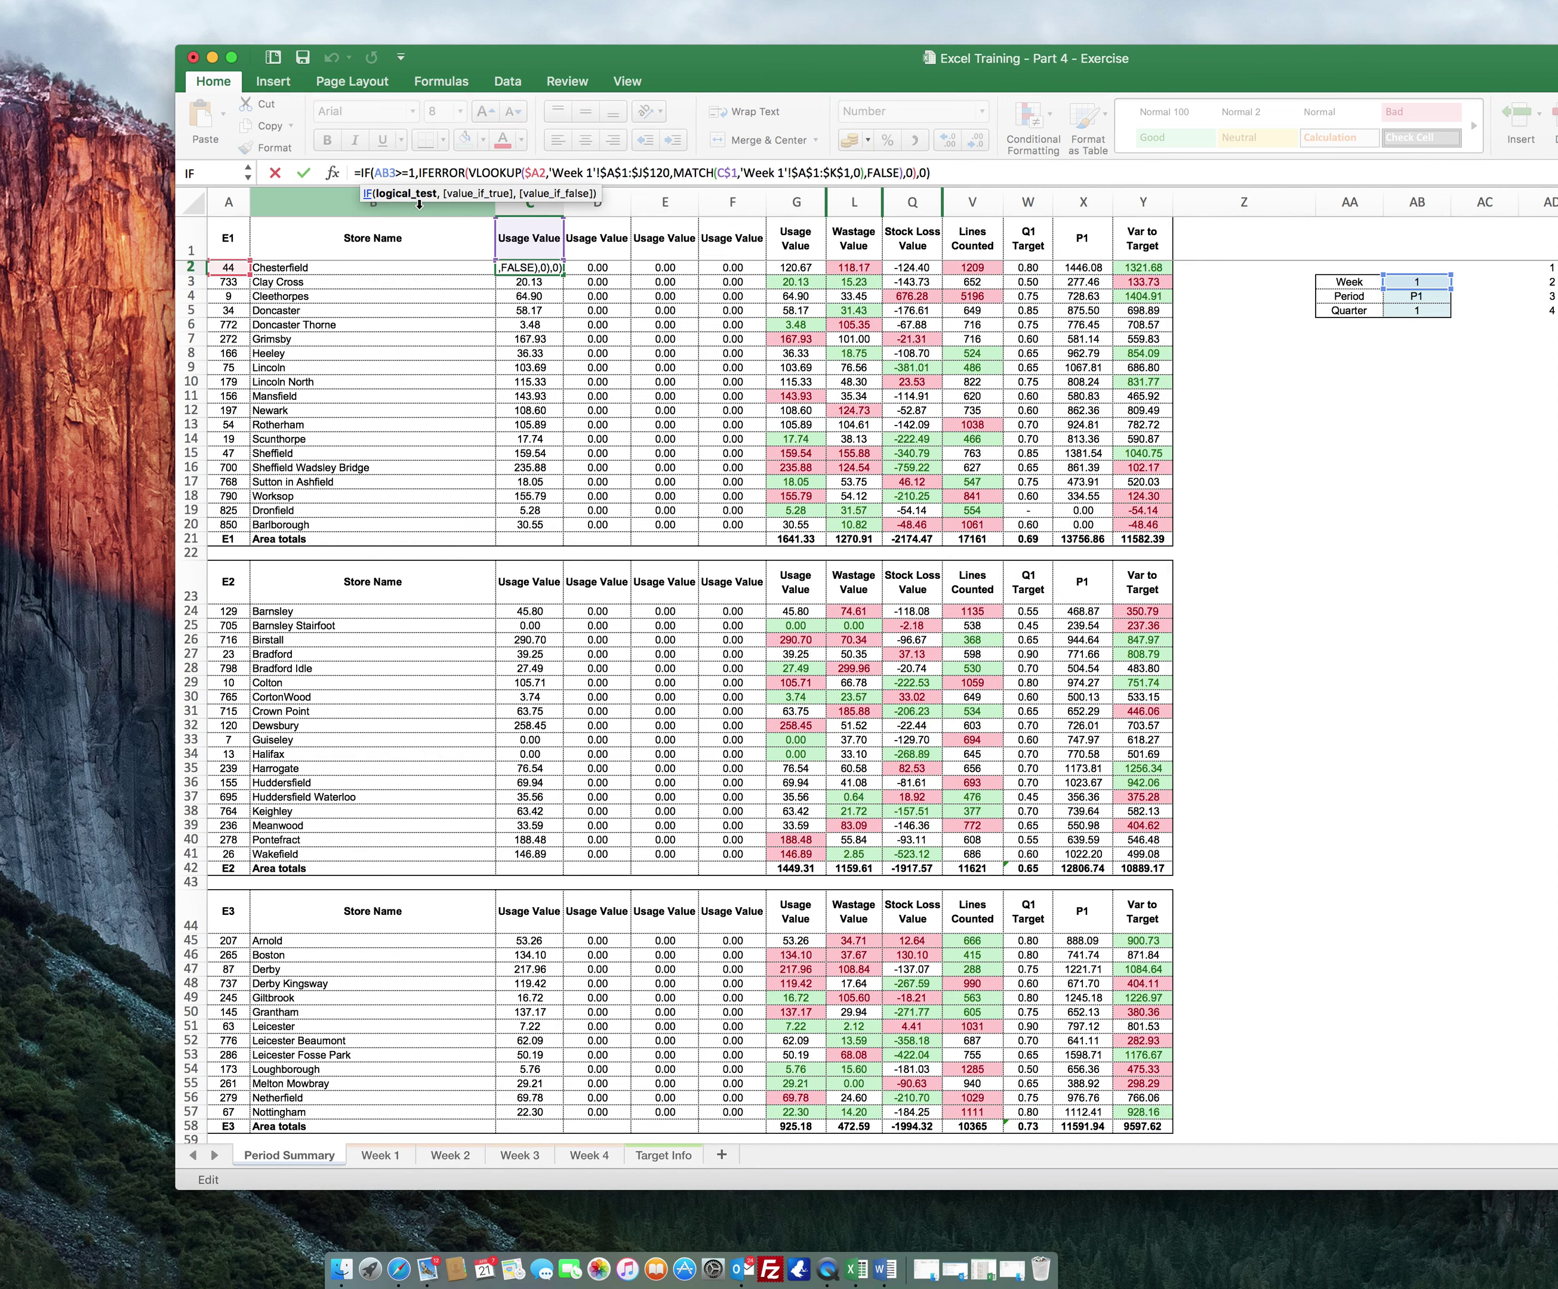
text($)
key(Right)
key(Right)
text($)
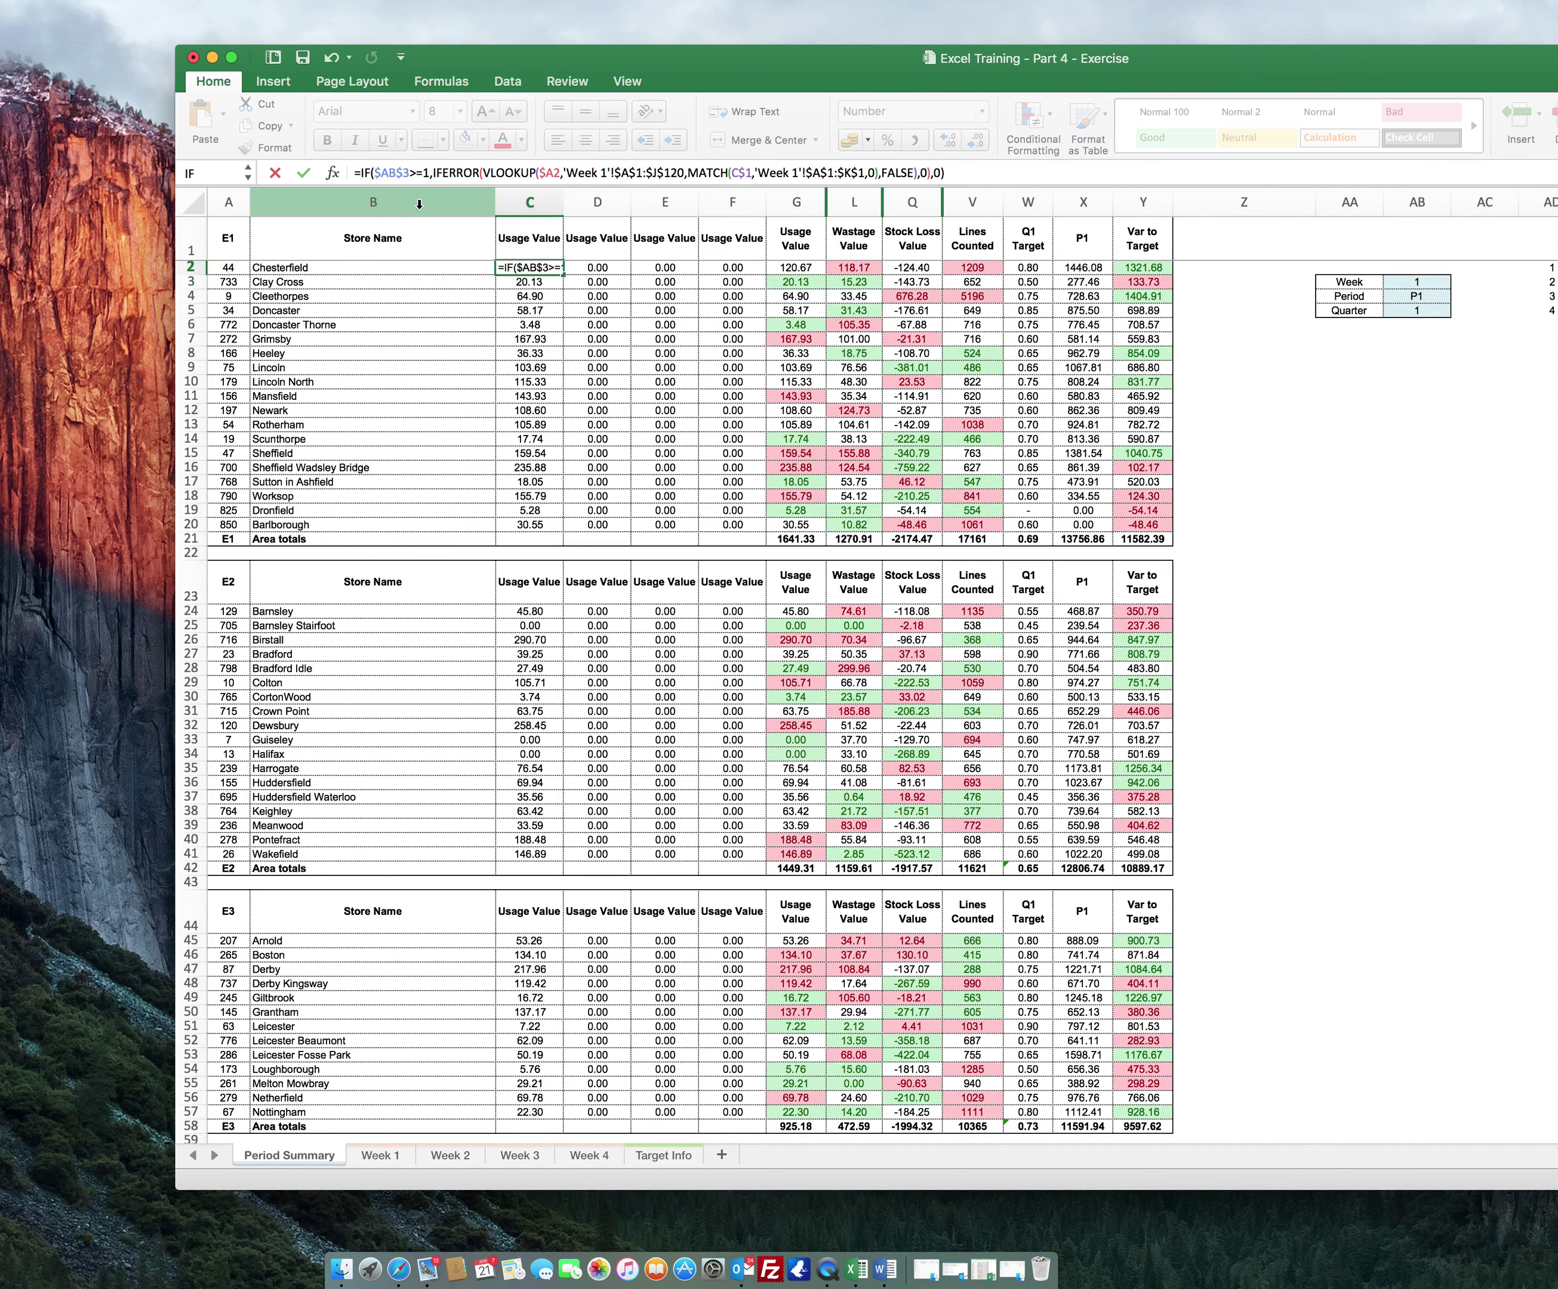
key(Return)
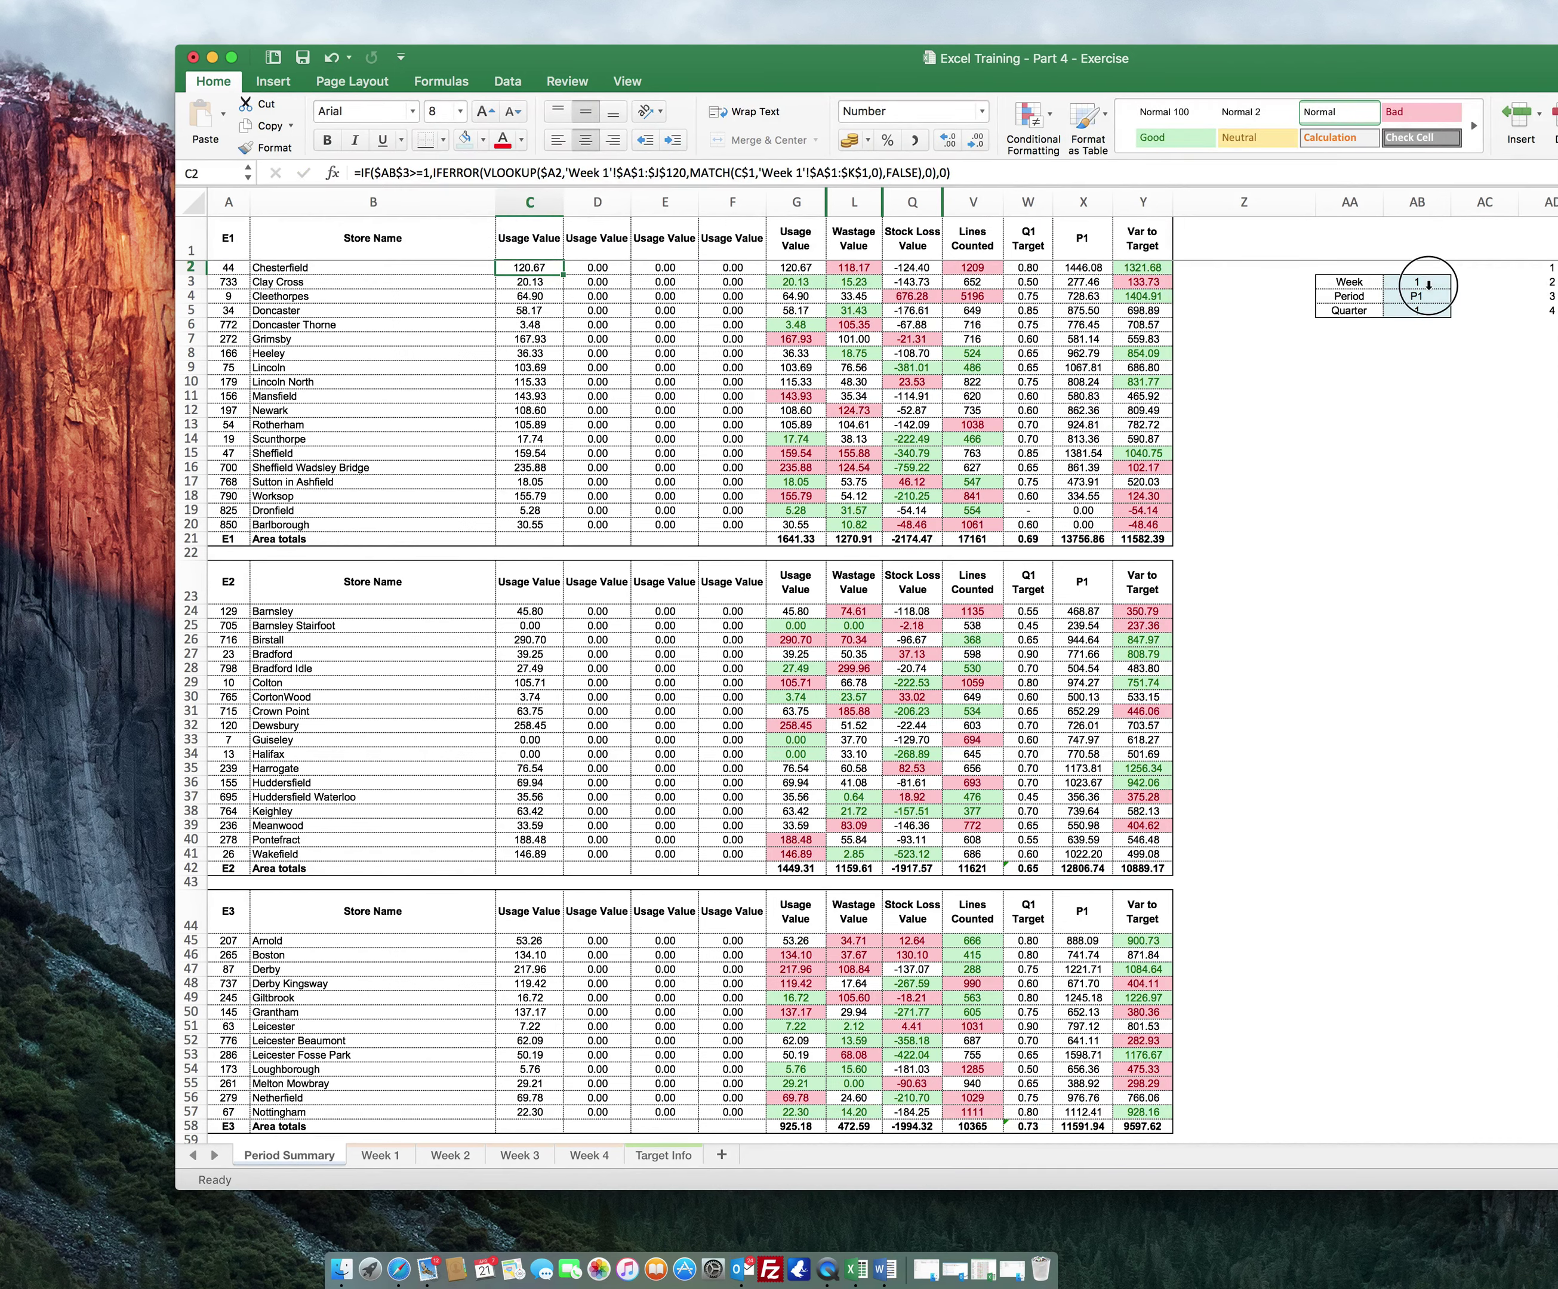
- Define the name Week for the week selector cell AB3 on the Period Summary sheet
click(1414, 283)
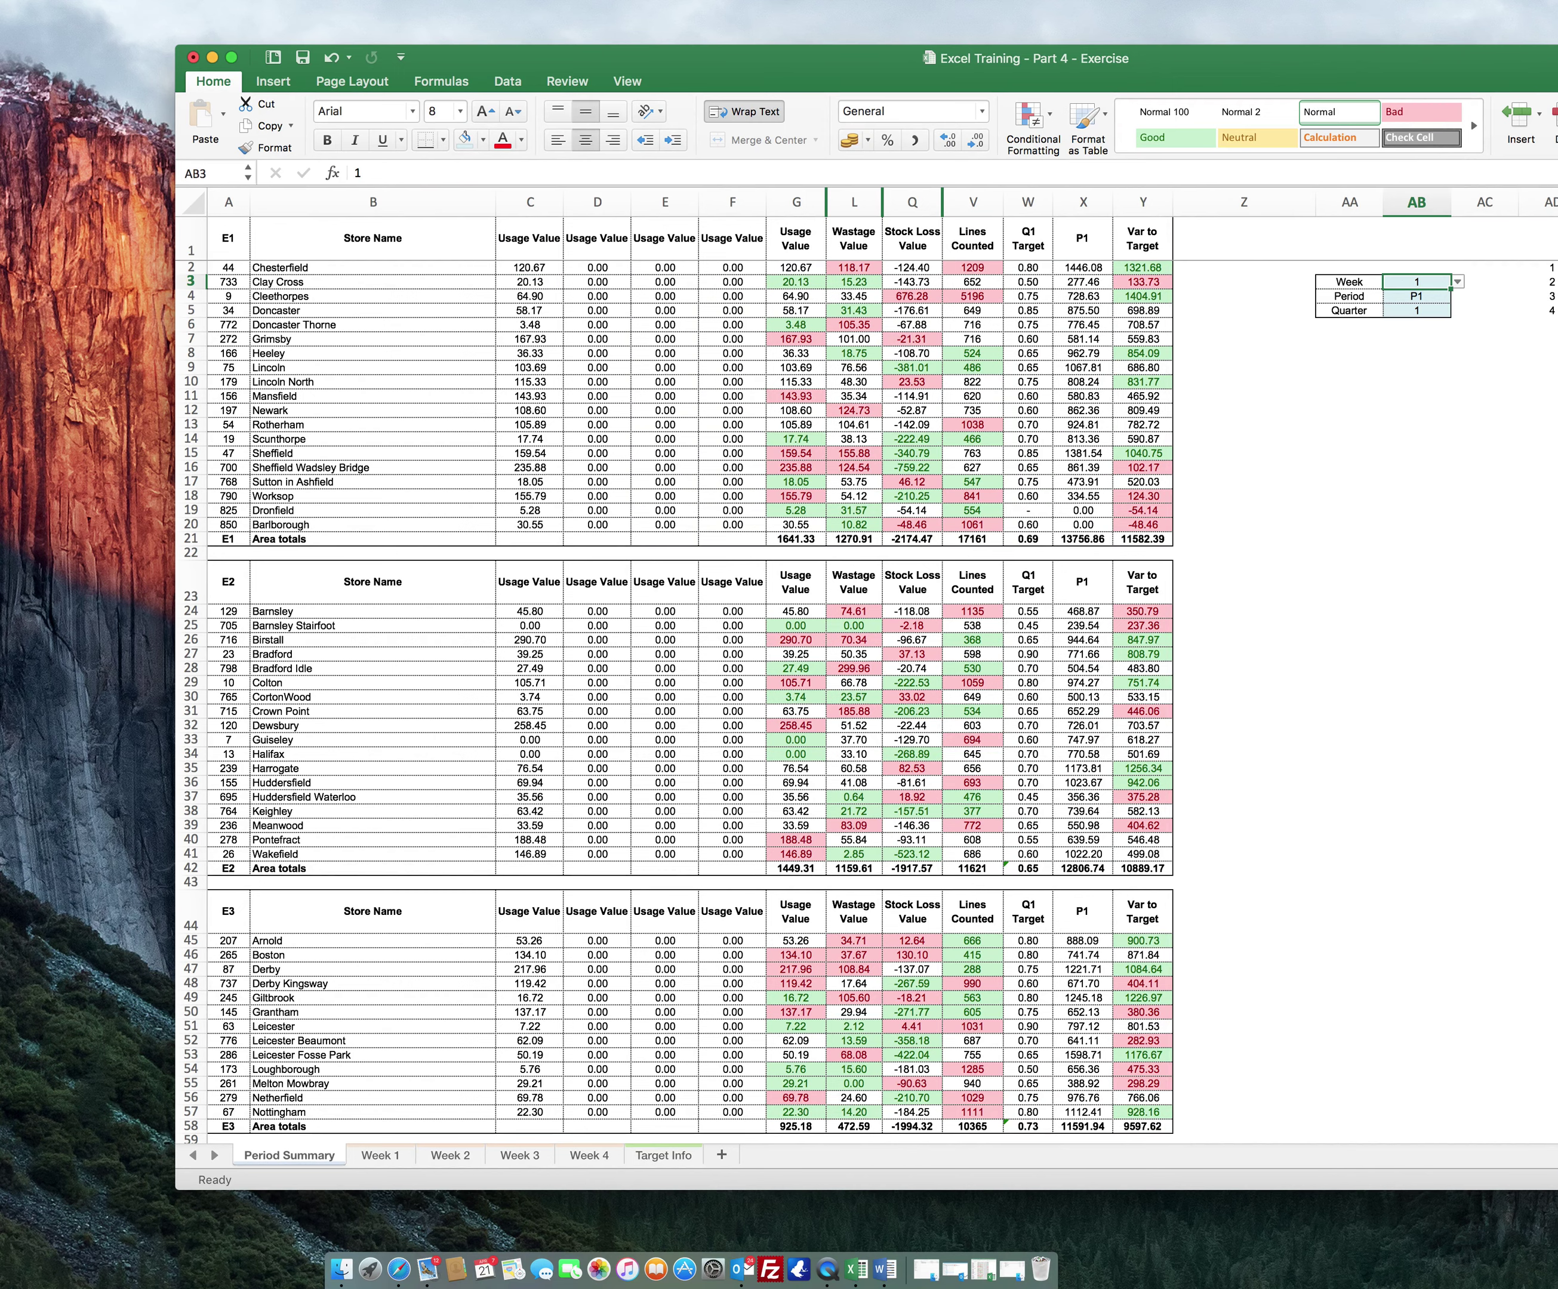
key(ctrl+F3)
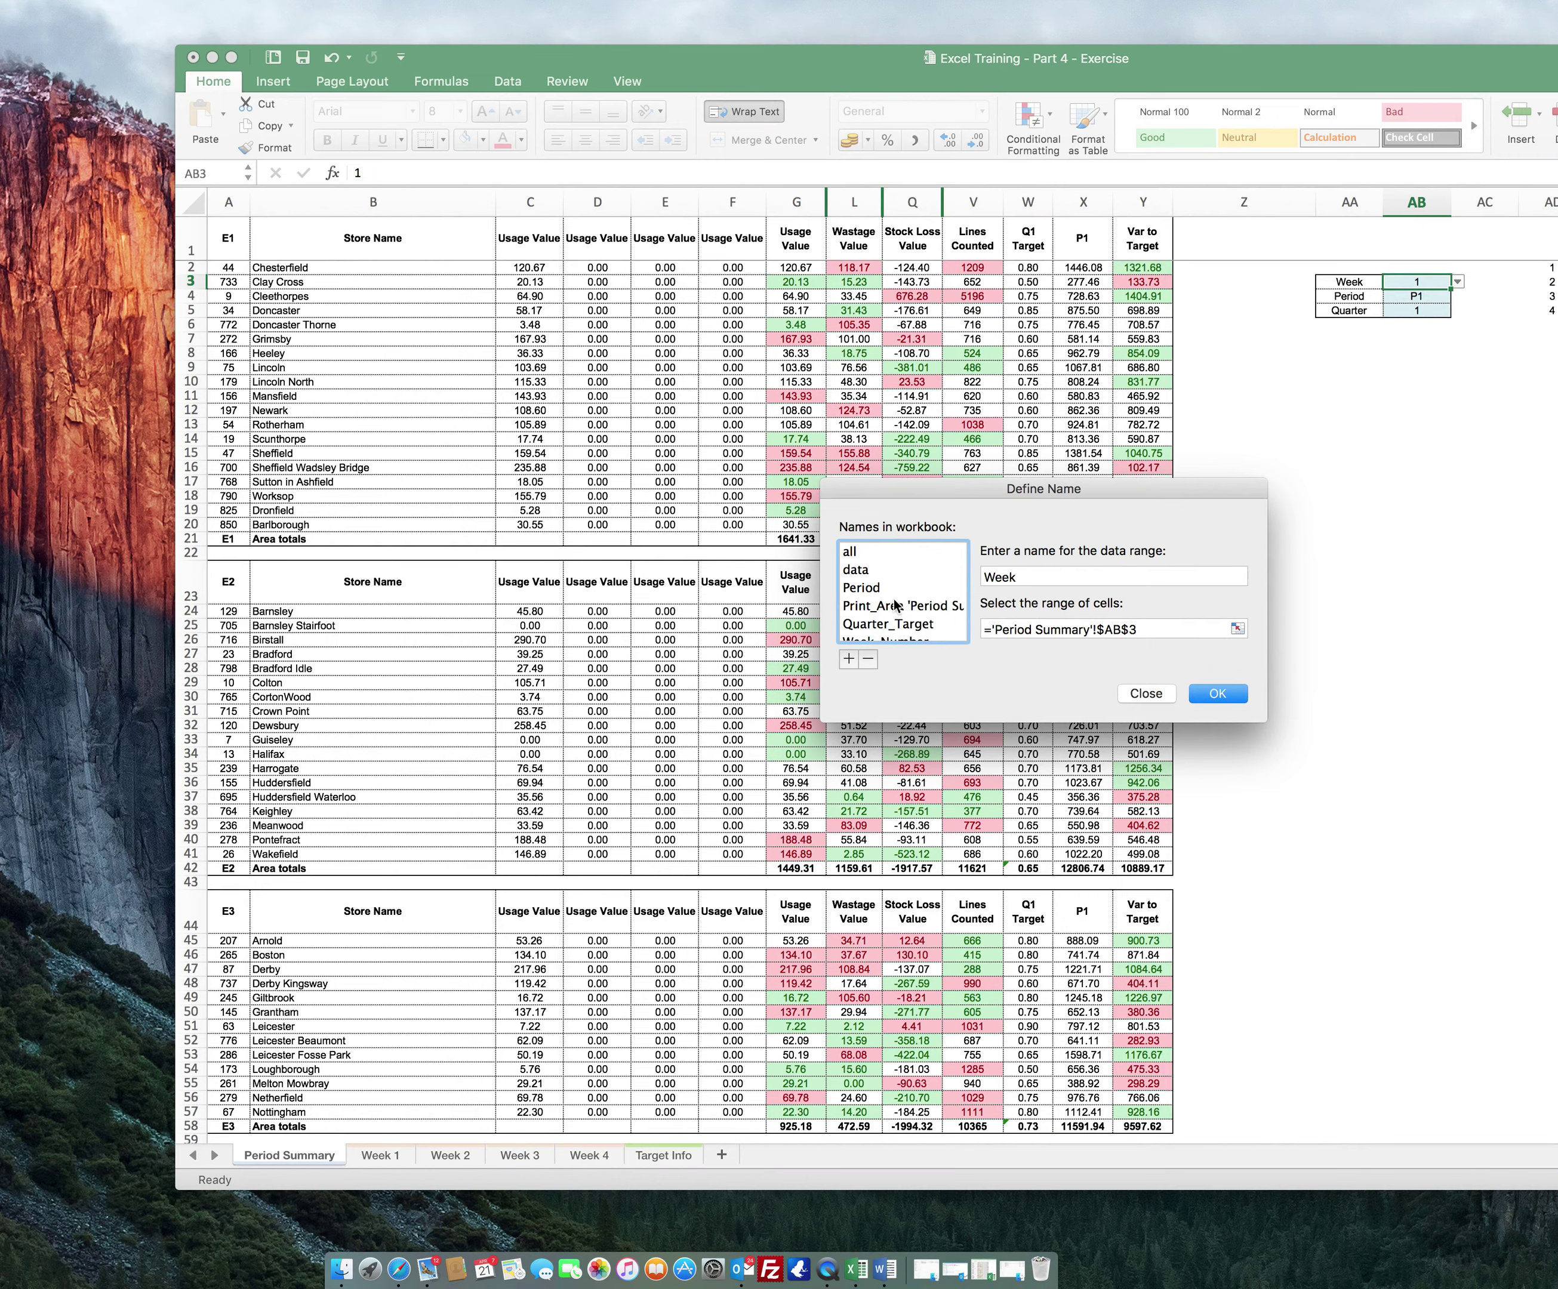
scroll(895, 605, down, 1)
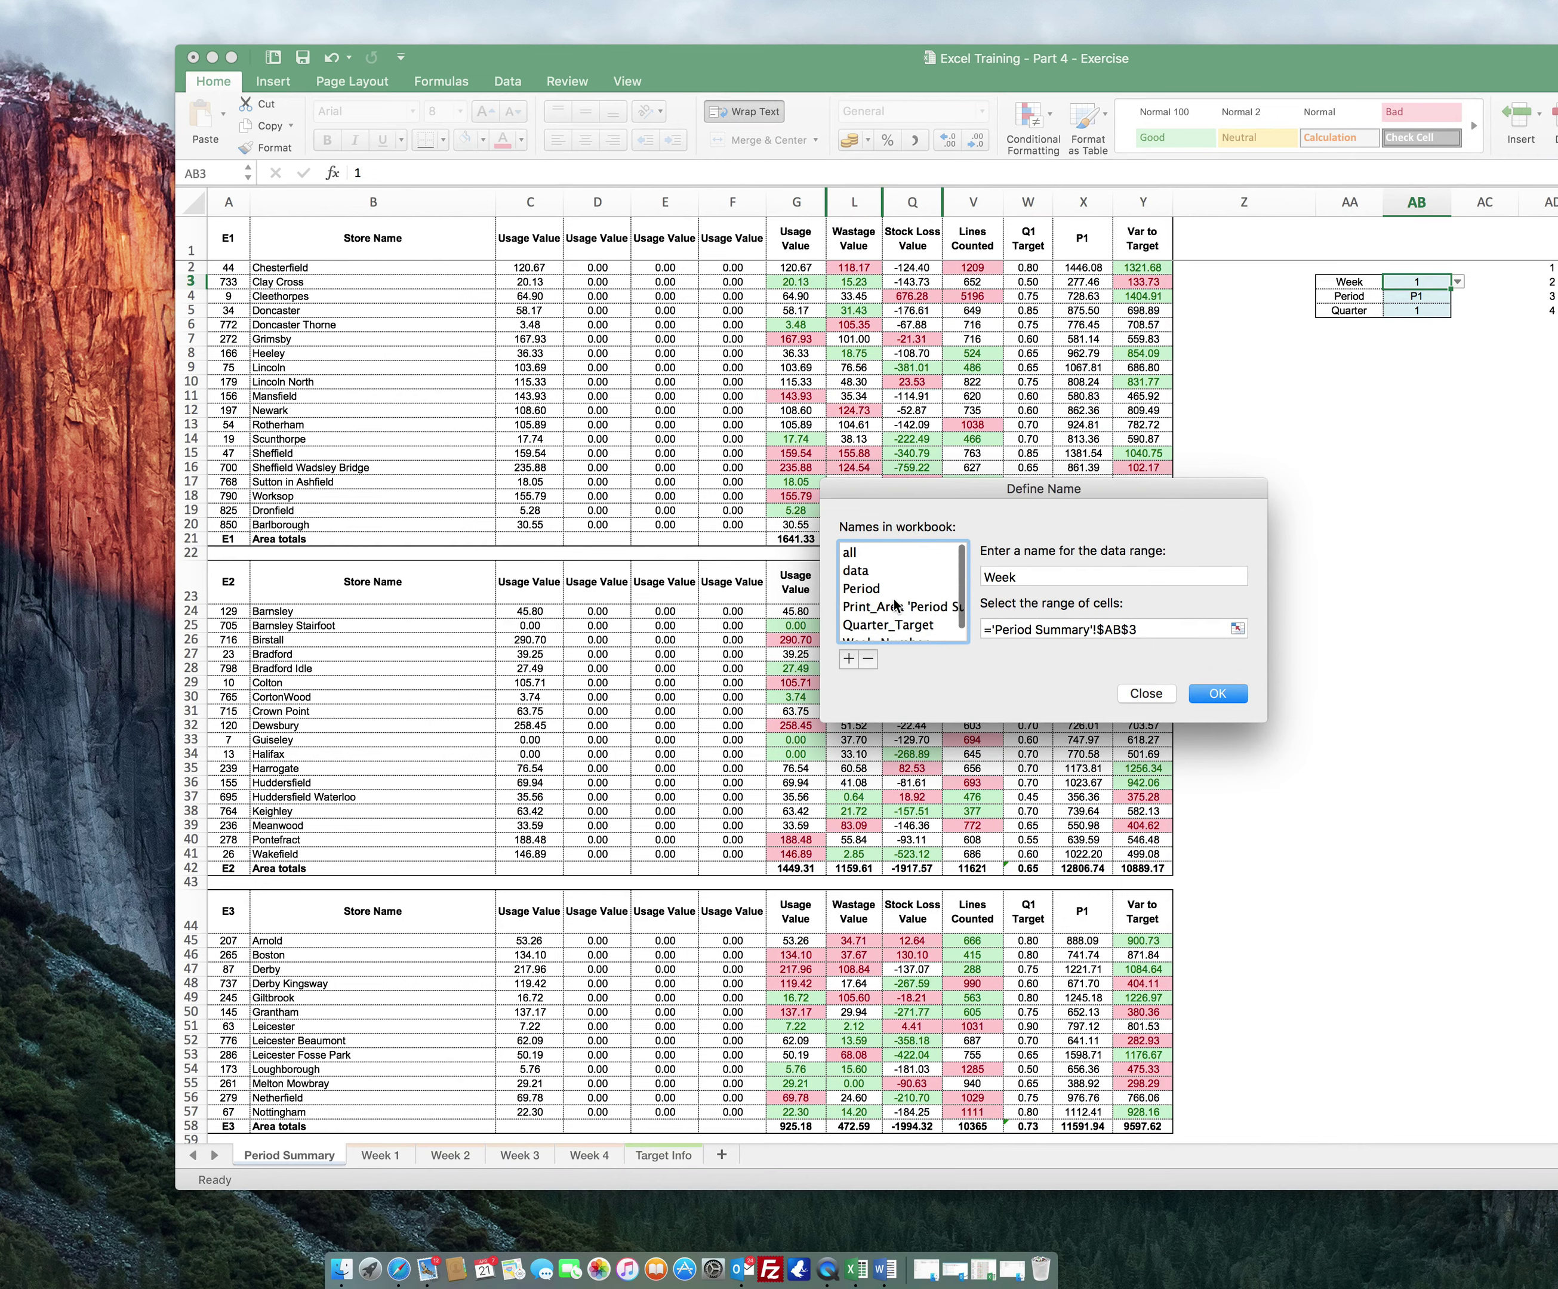
scroll(895, 605, down, 1)
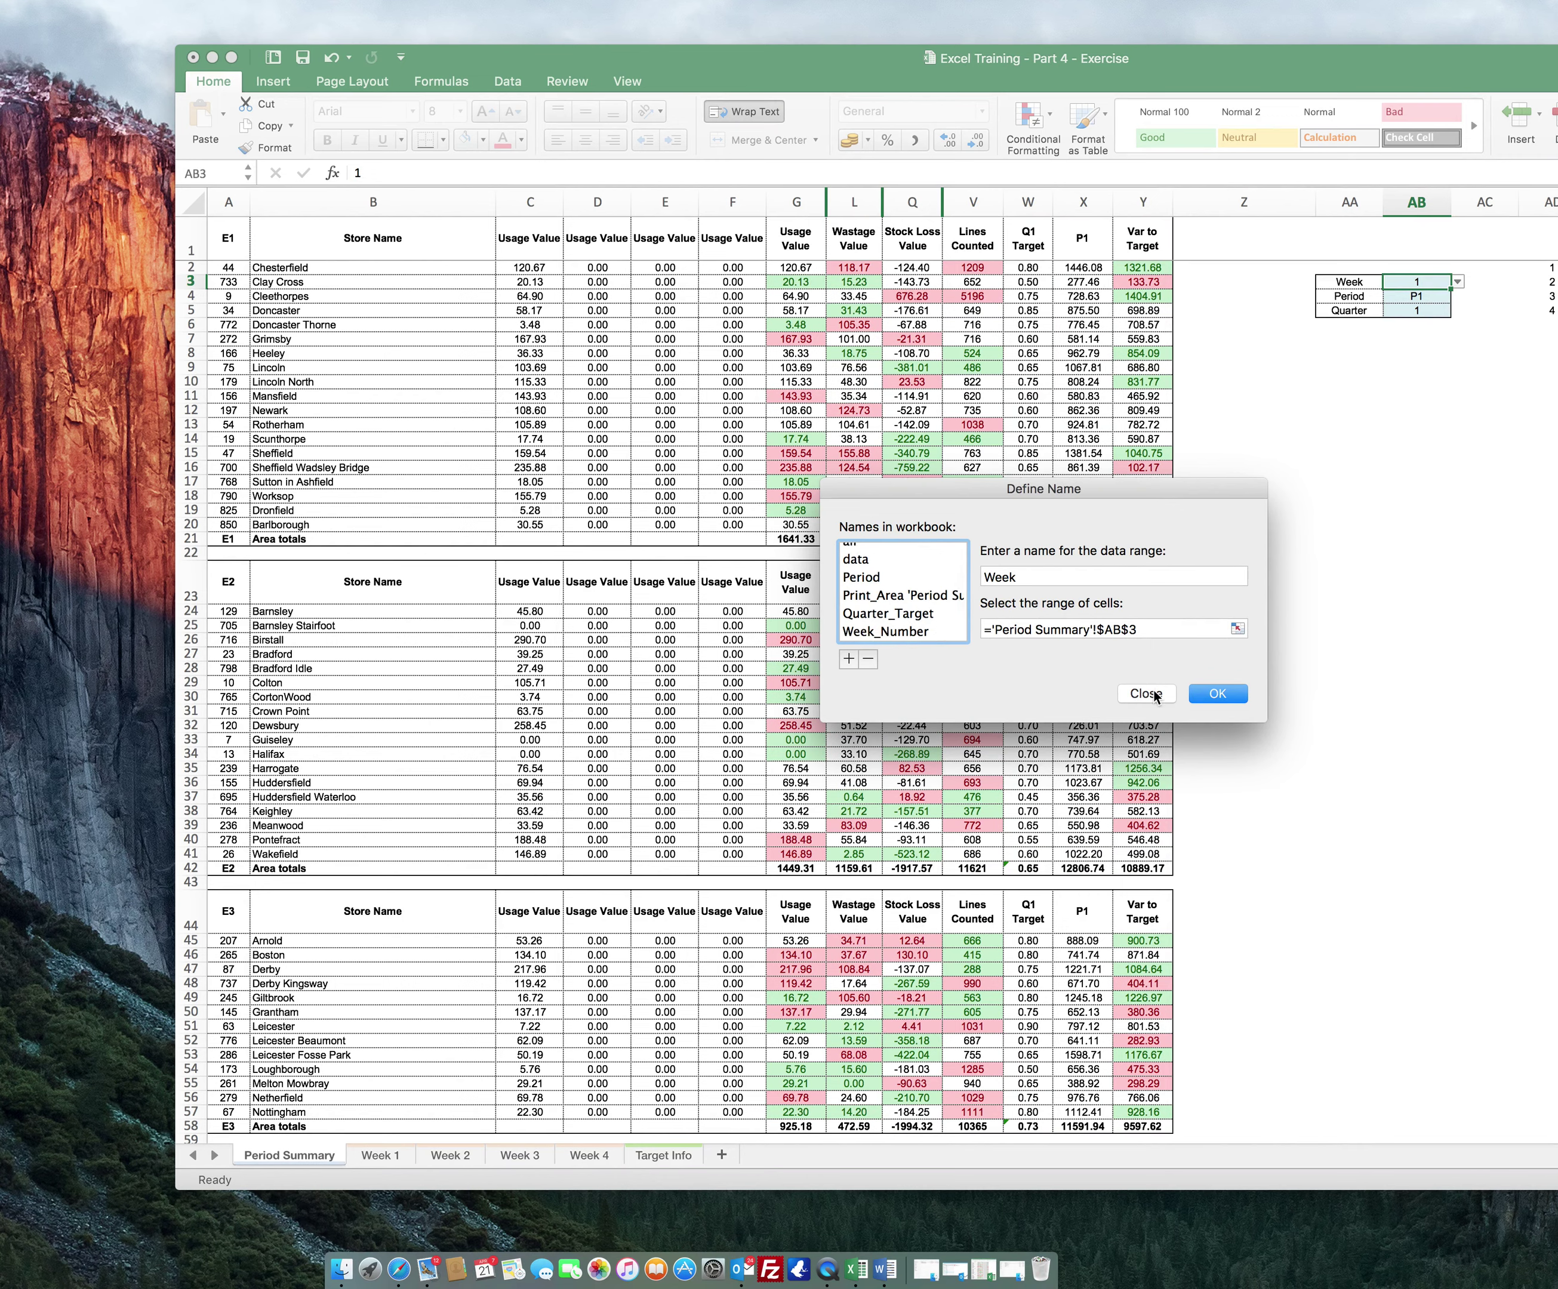
click(1217, 693)
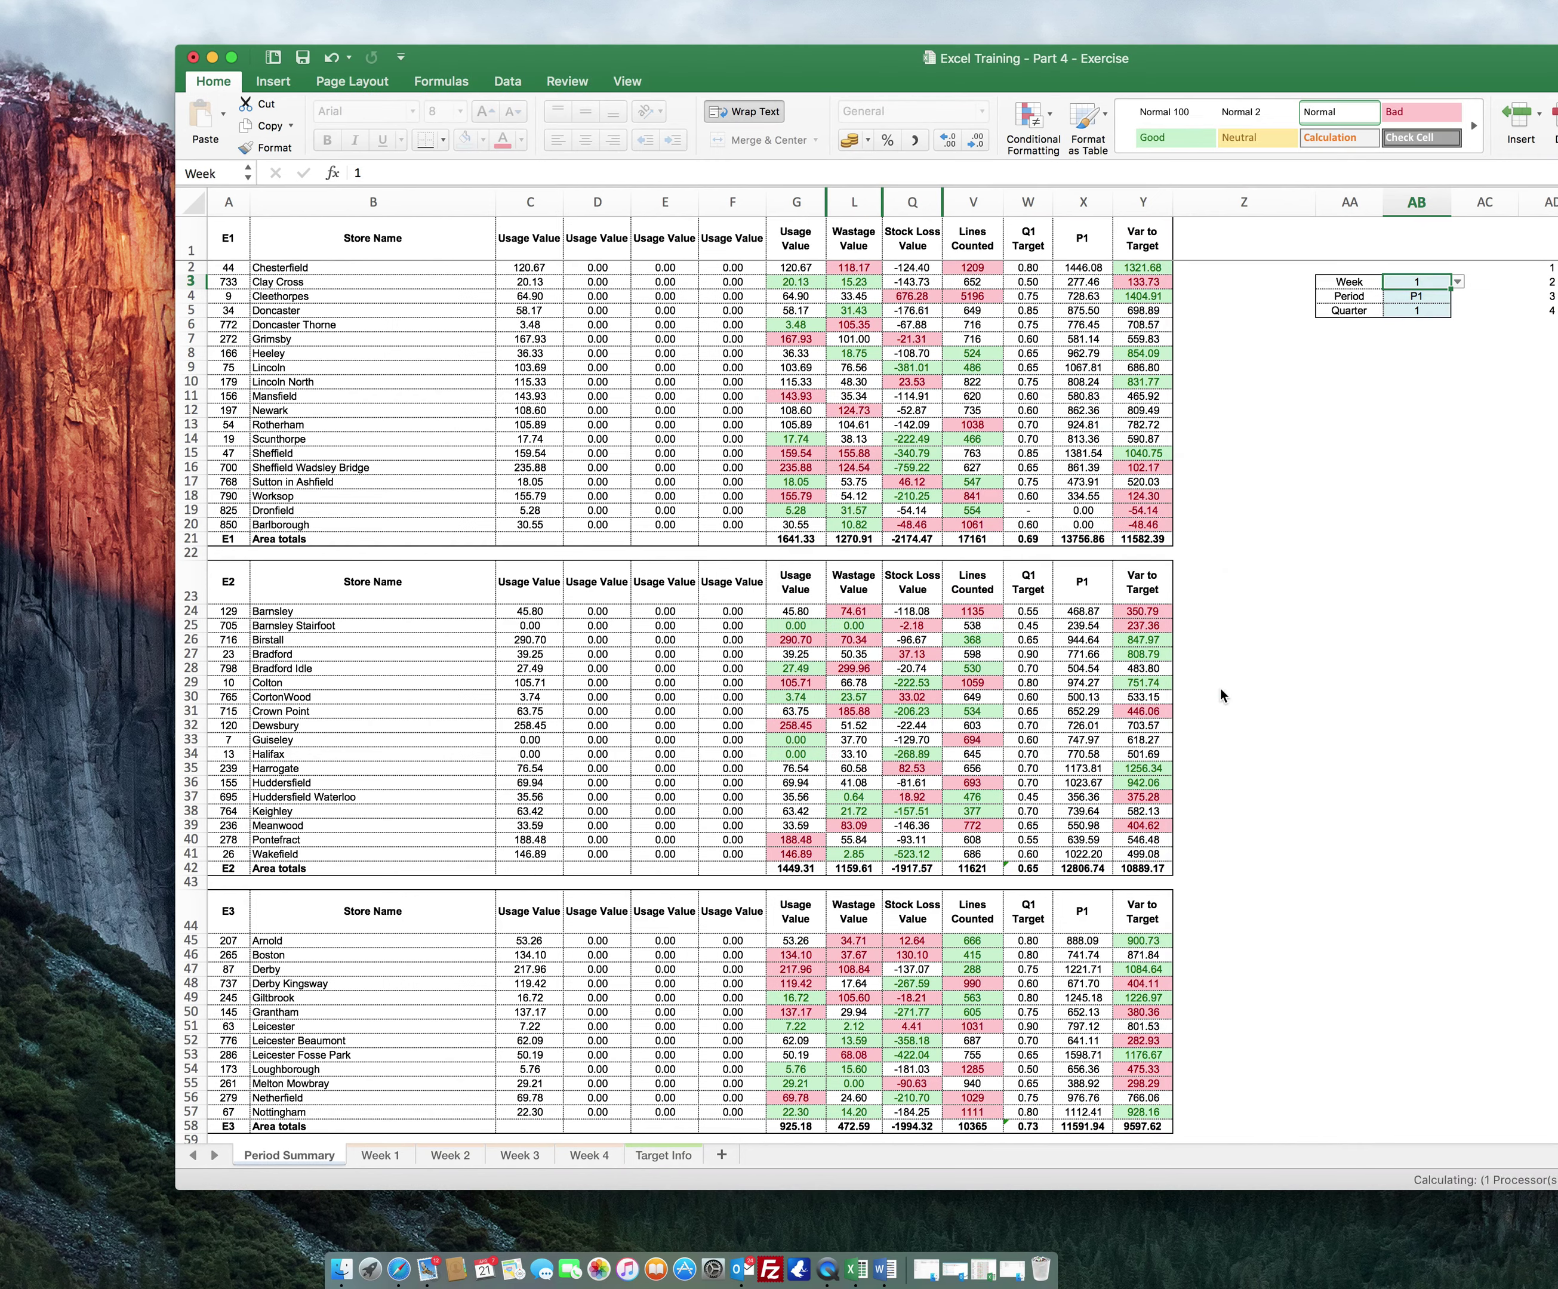
- Define the name Period for the period selector cell AB4, replacing the suggested name
click(1417, 298)
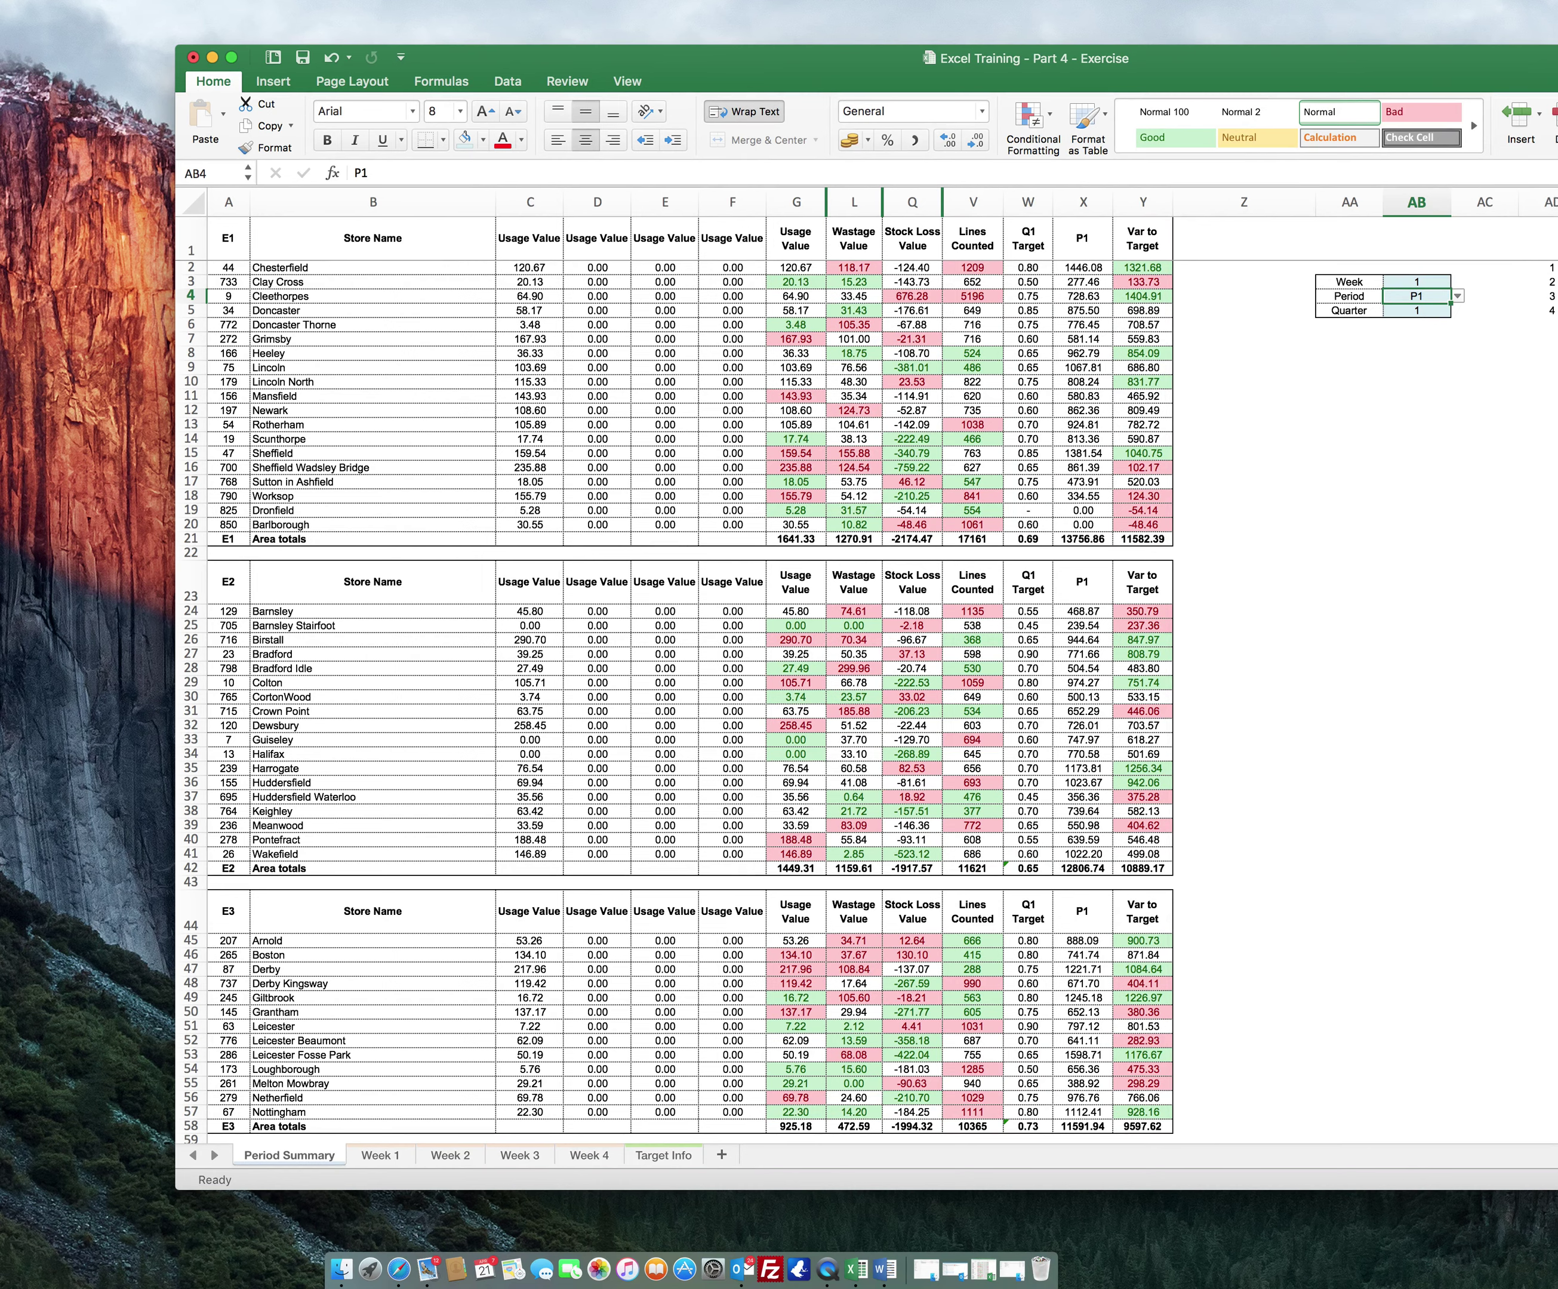
key(ctrl+F3)
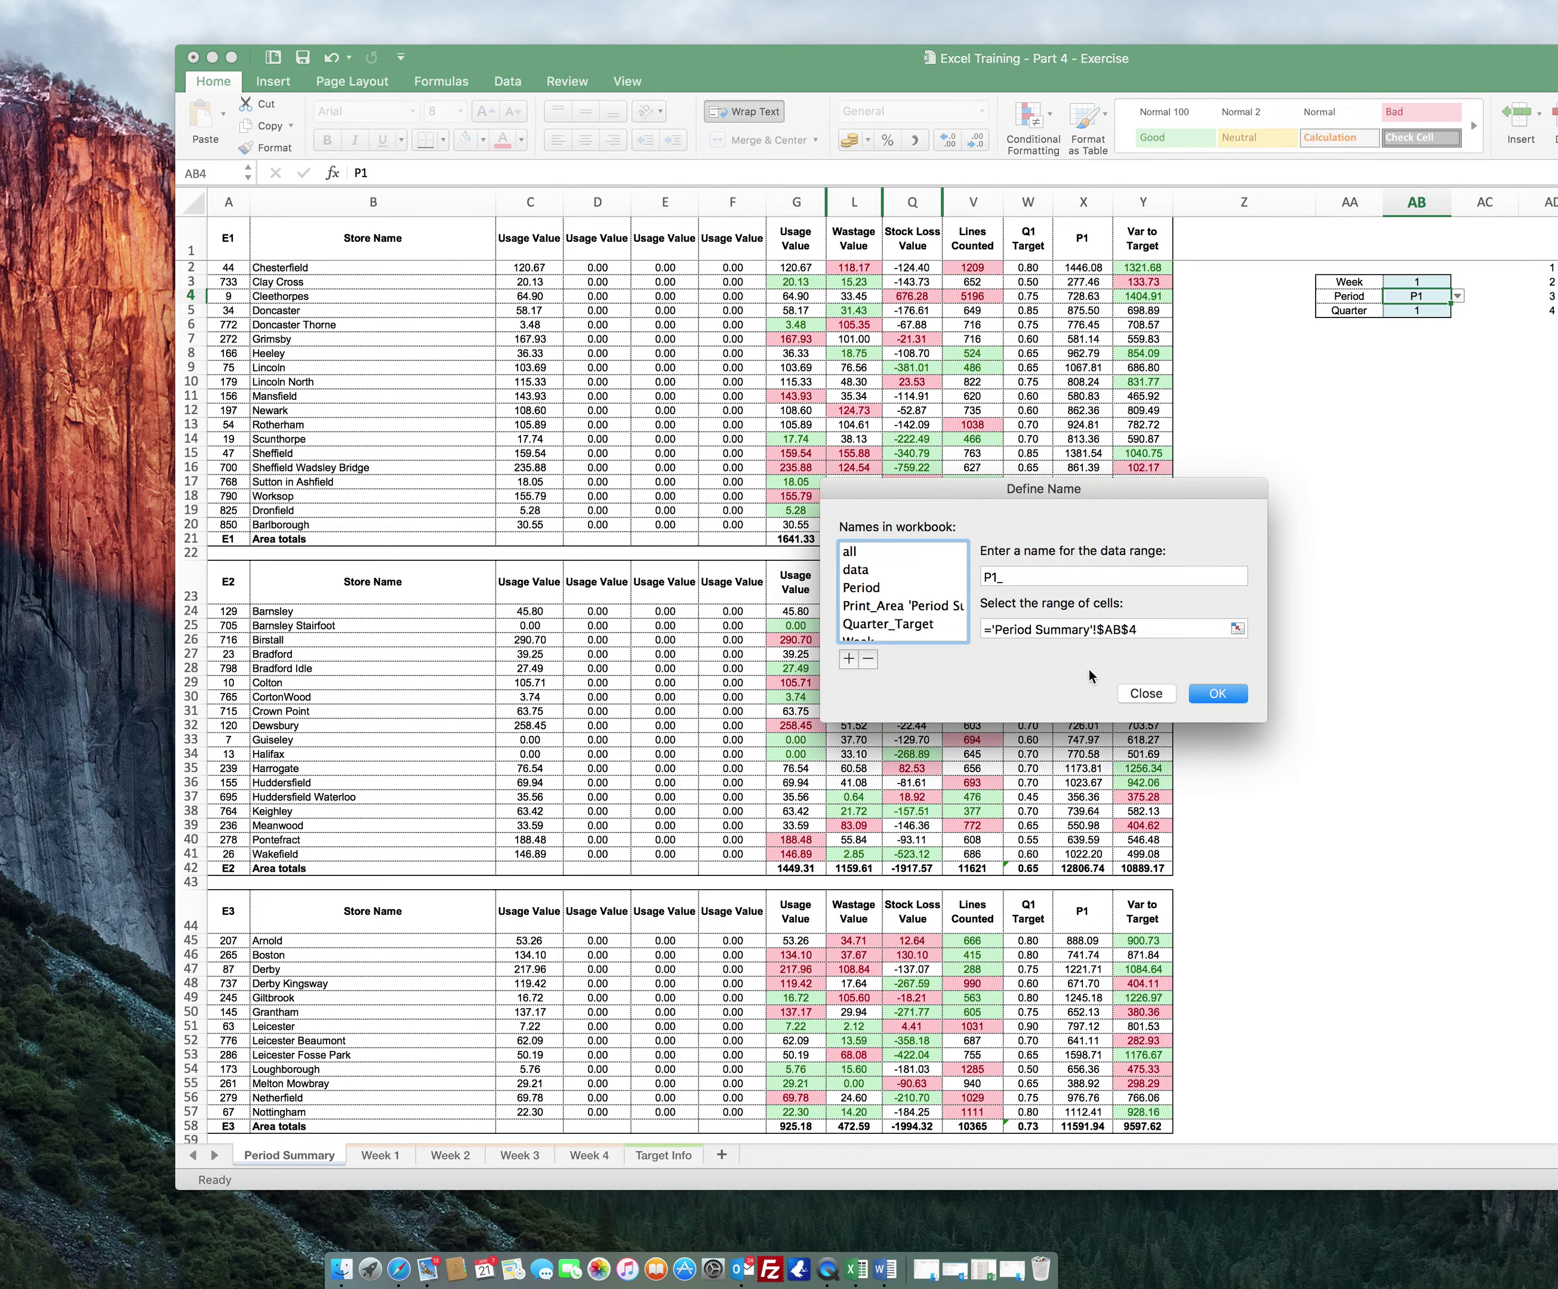
drag(1007, 571, 935, 564)
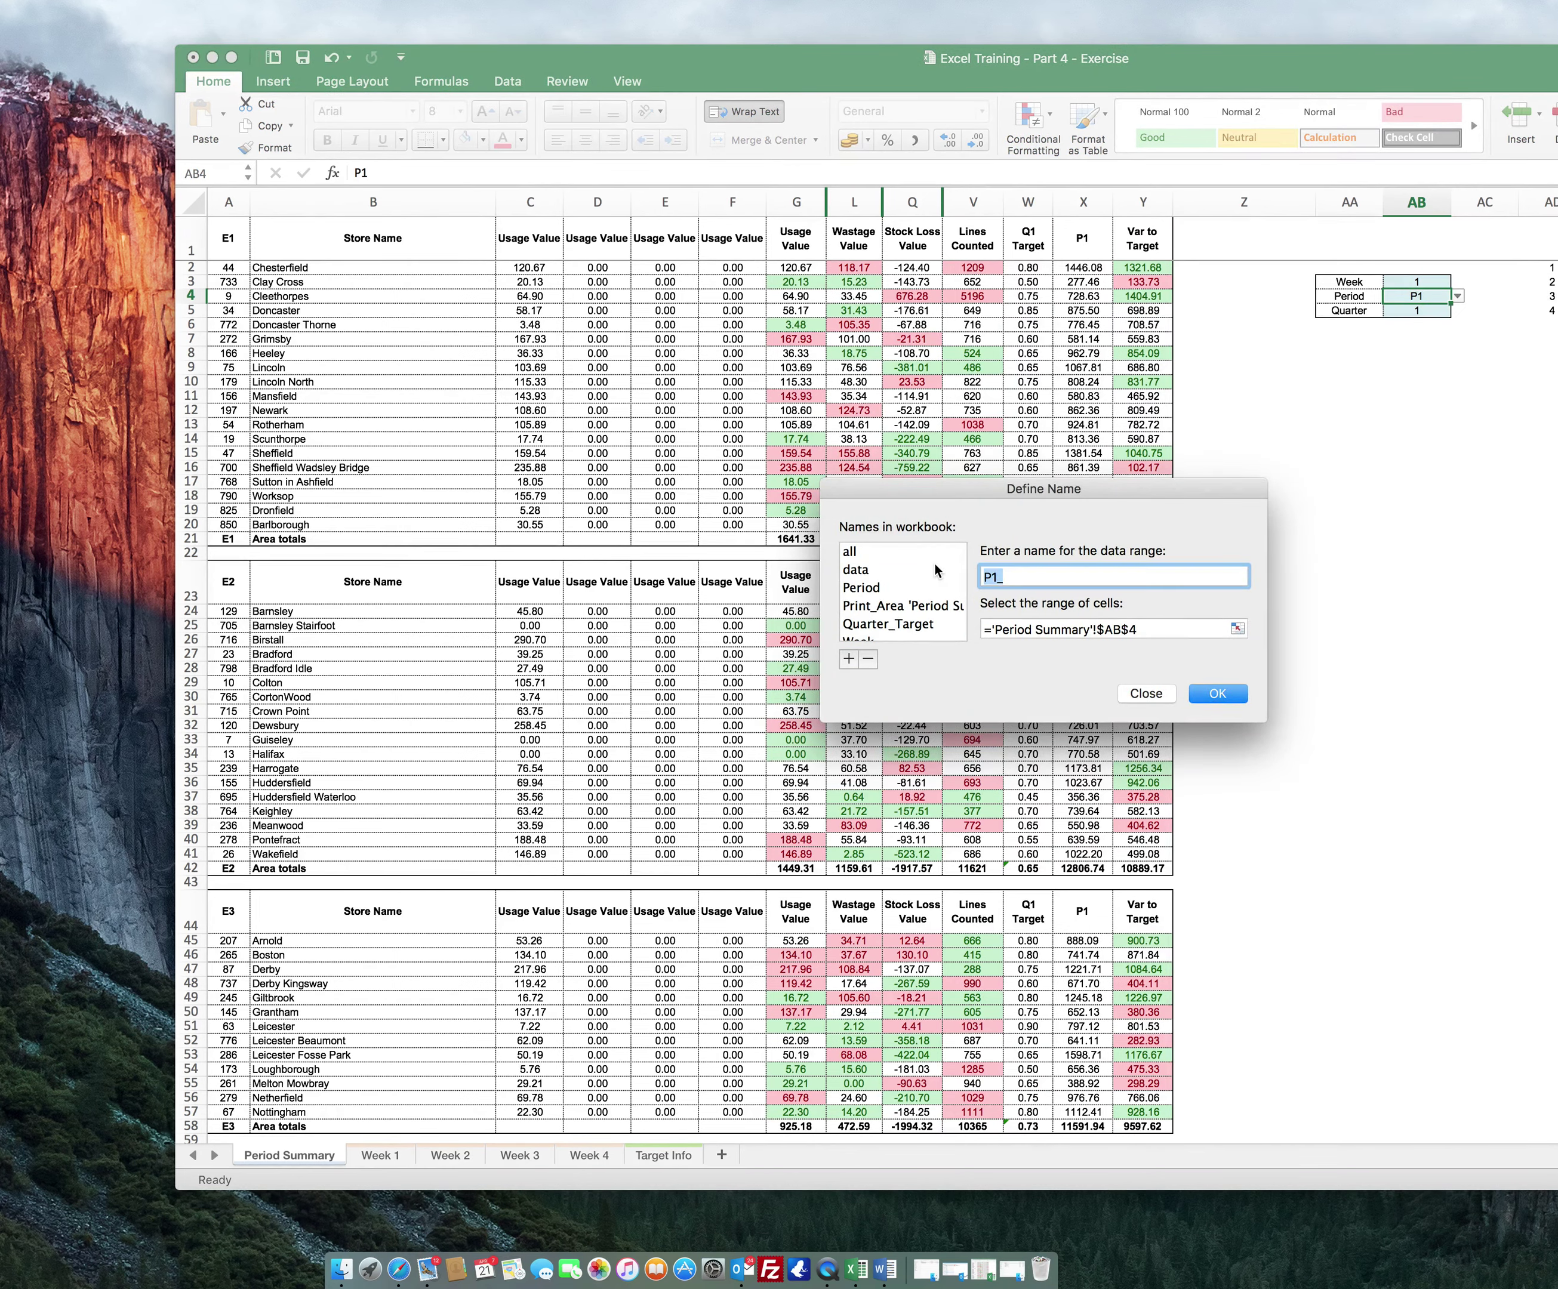
text(Period)
click(1211, 698)
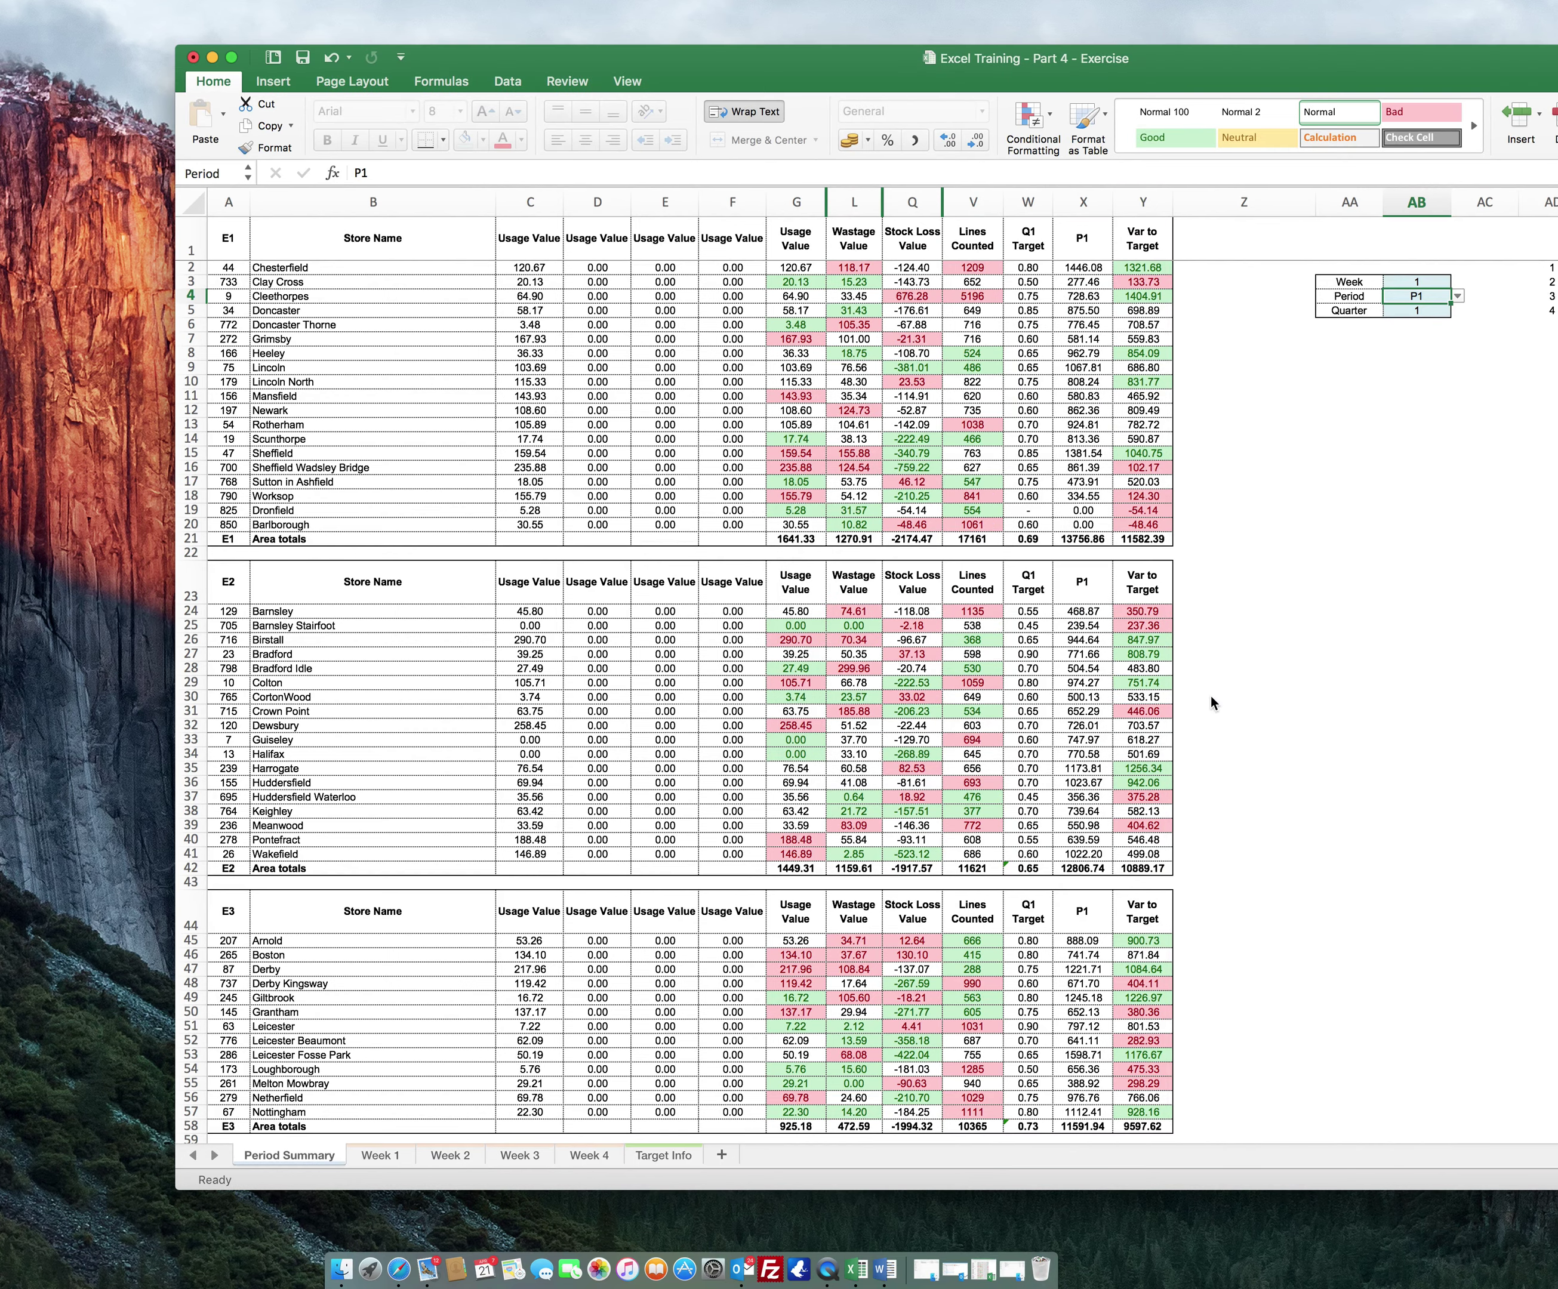
- Define the name Quarter for the quarter selector cell AB5
click(1416, 314)
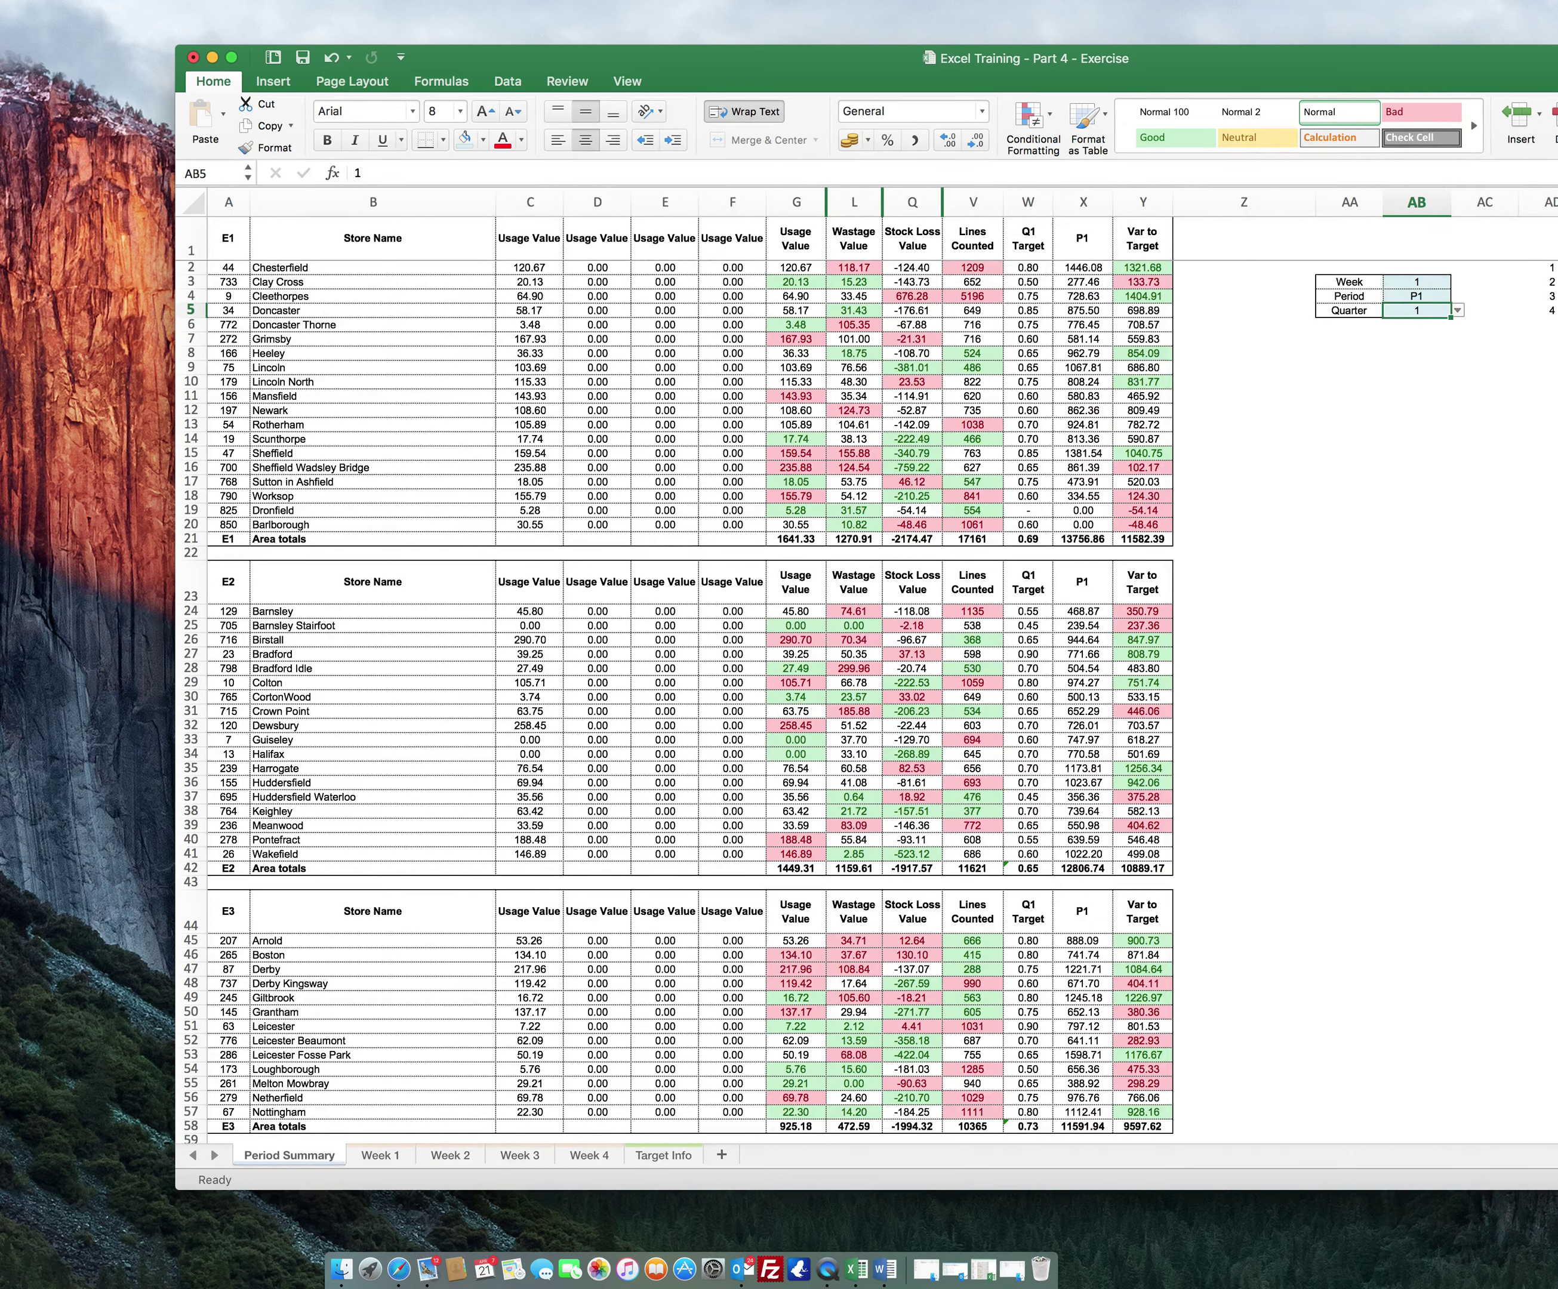
key(ctrl+F3)
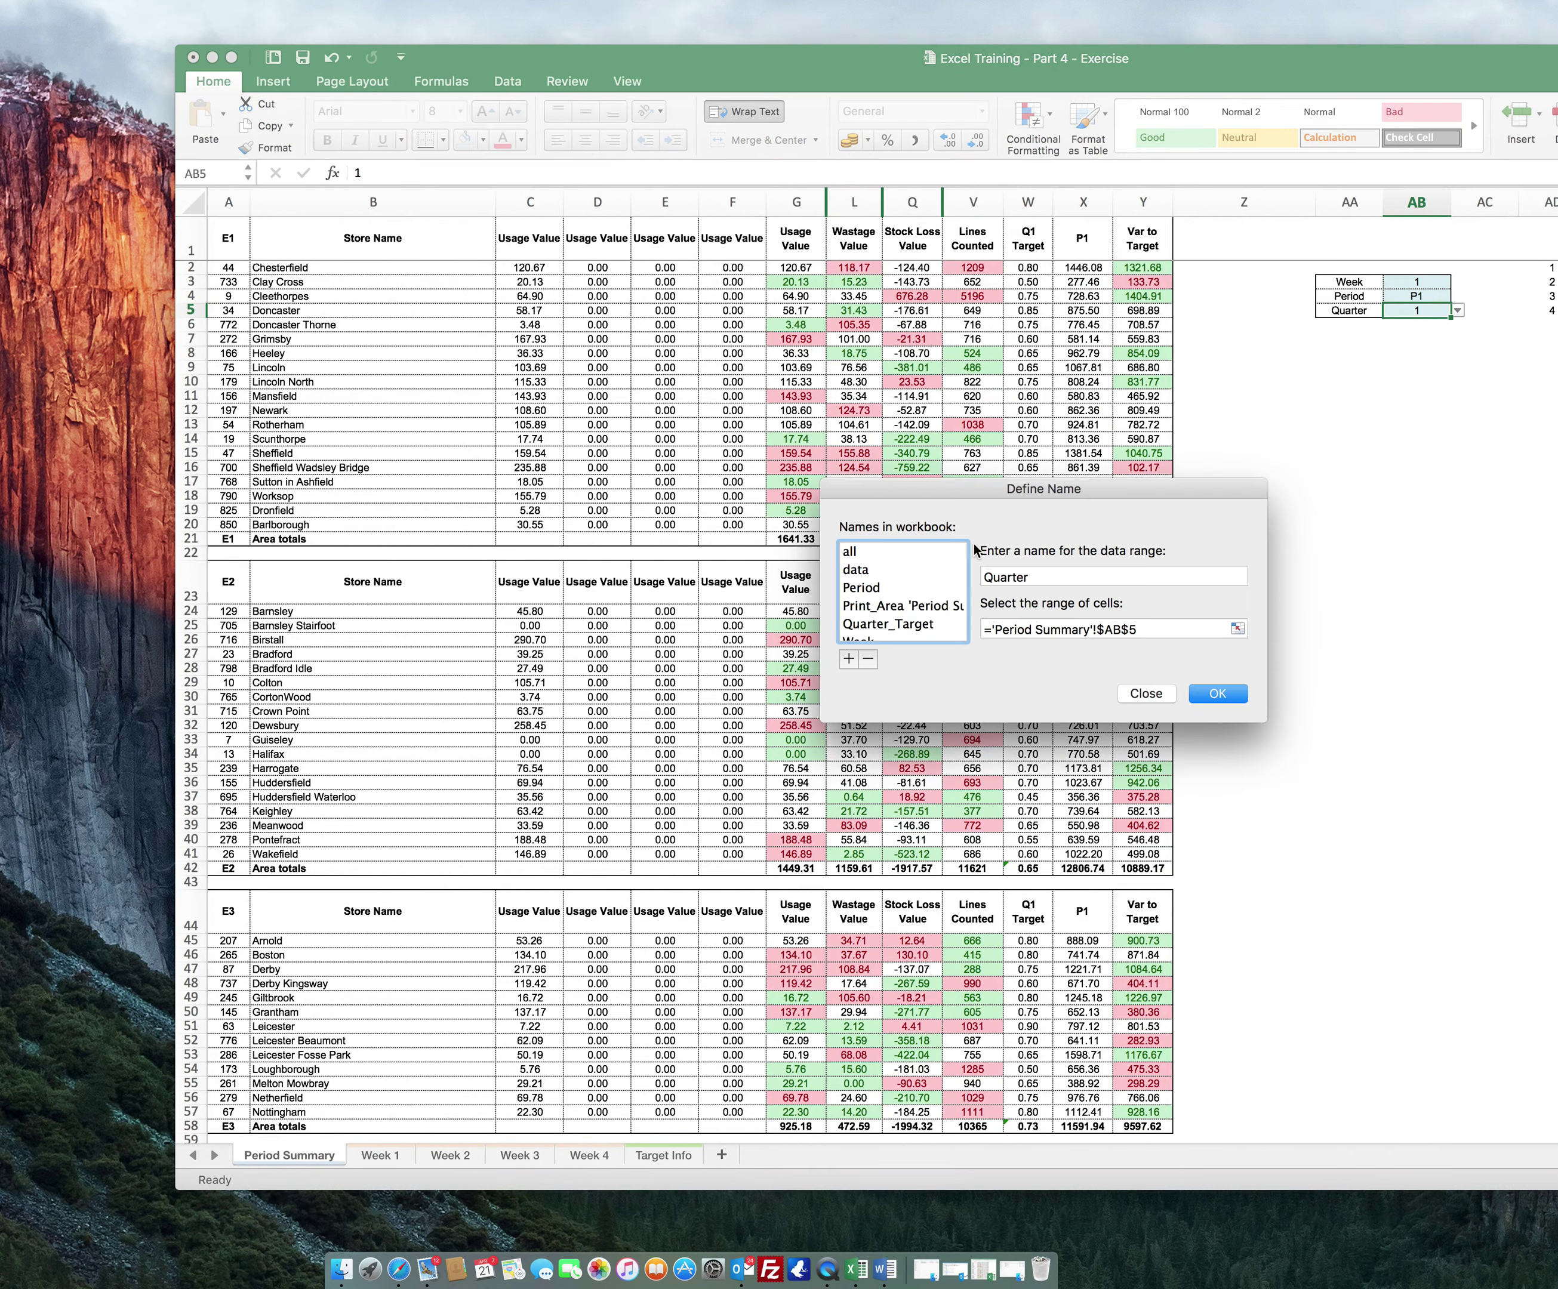
click(1221, 691)
click(1416, 410)
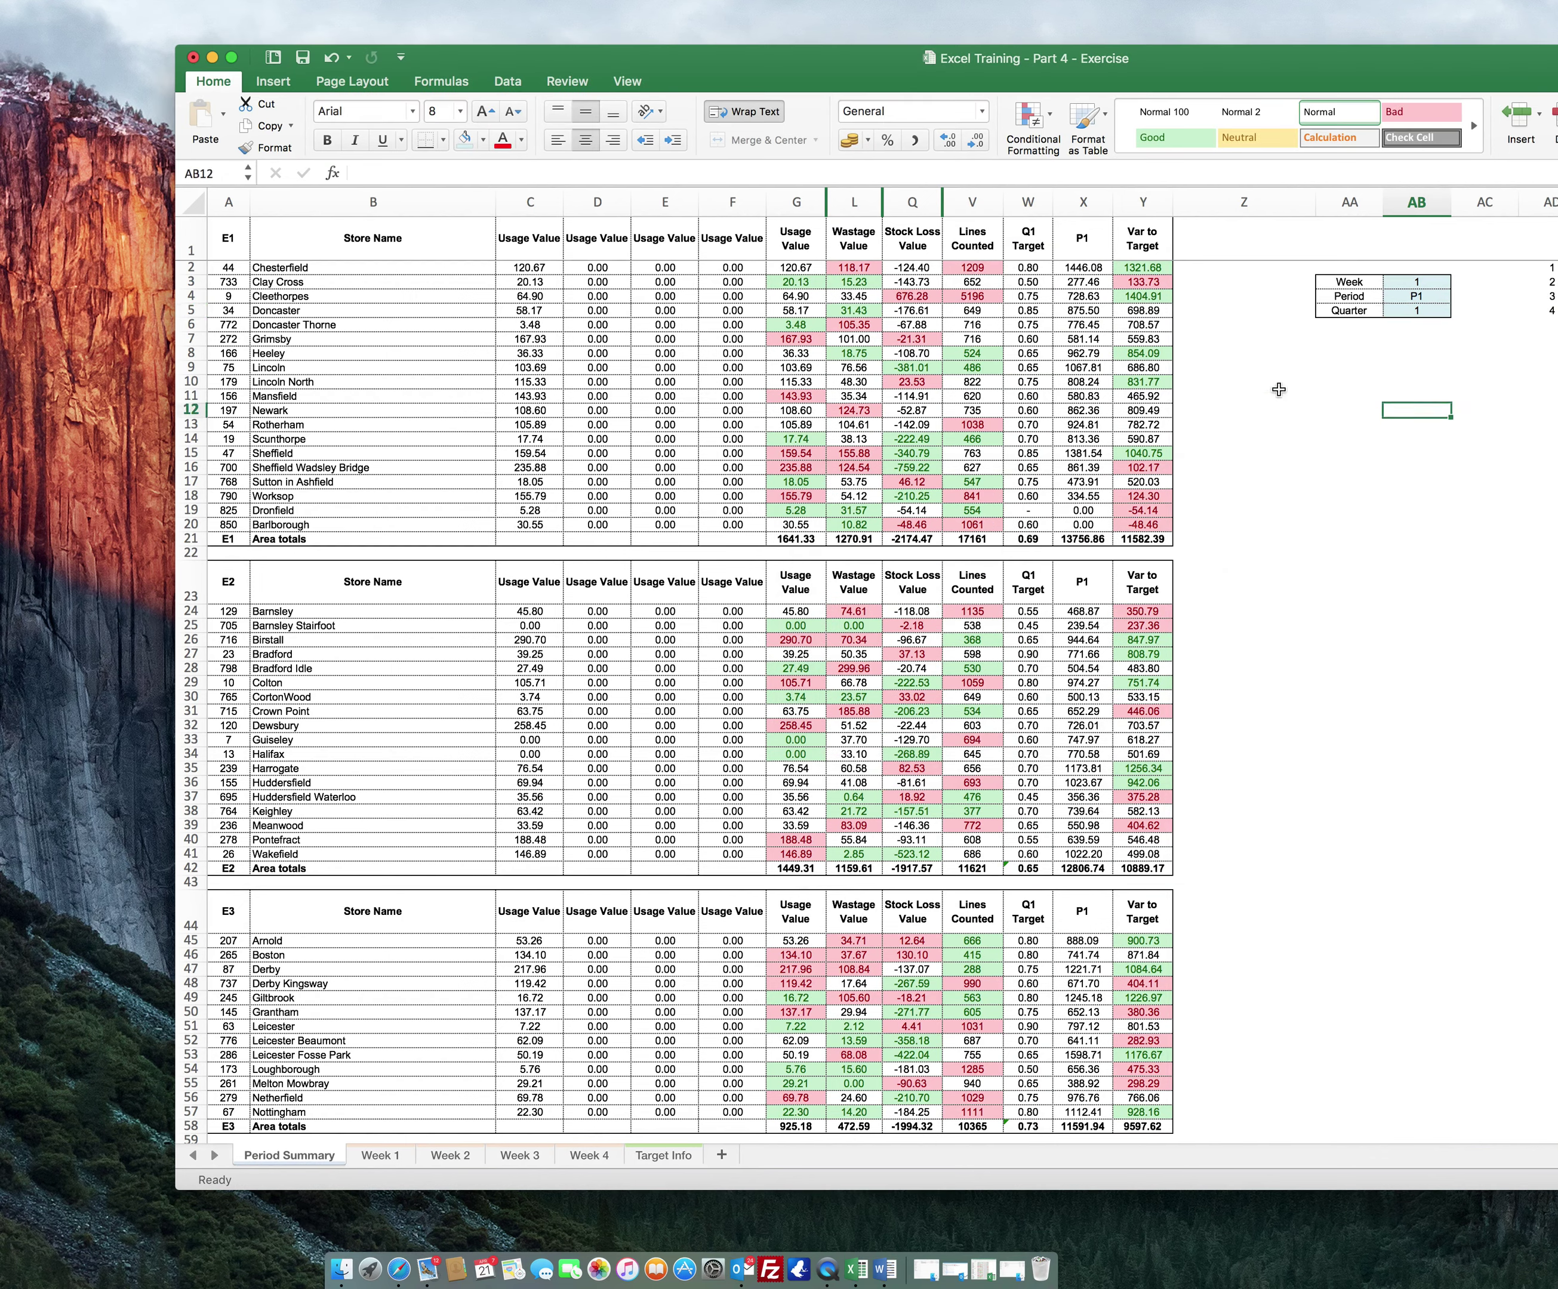
- Replace the AB3 cell reference in C2's IF test with the defined name Week, so it tests Week>=1
click(543, 273)
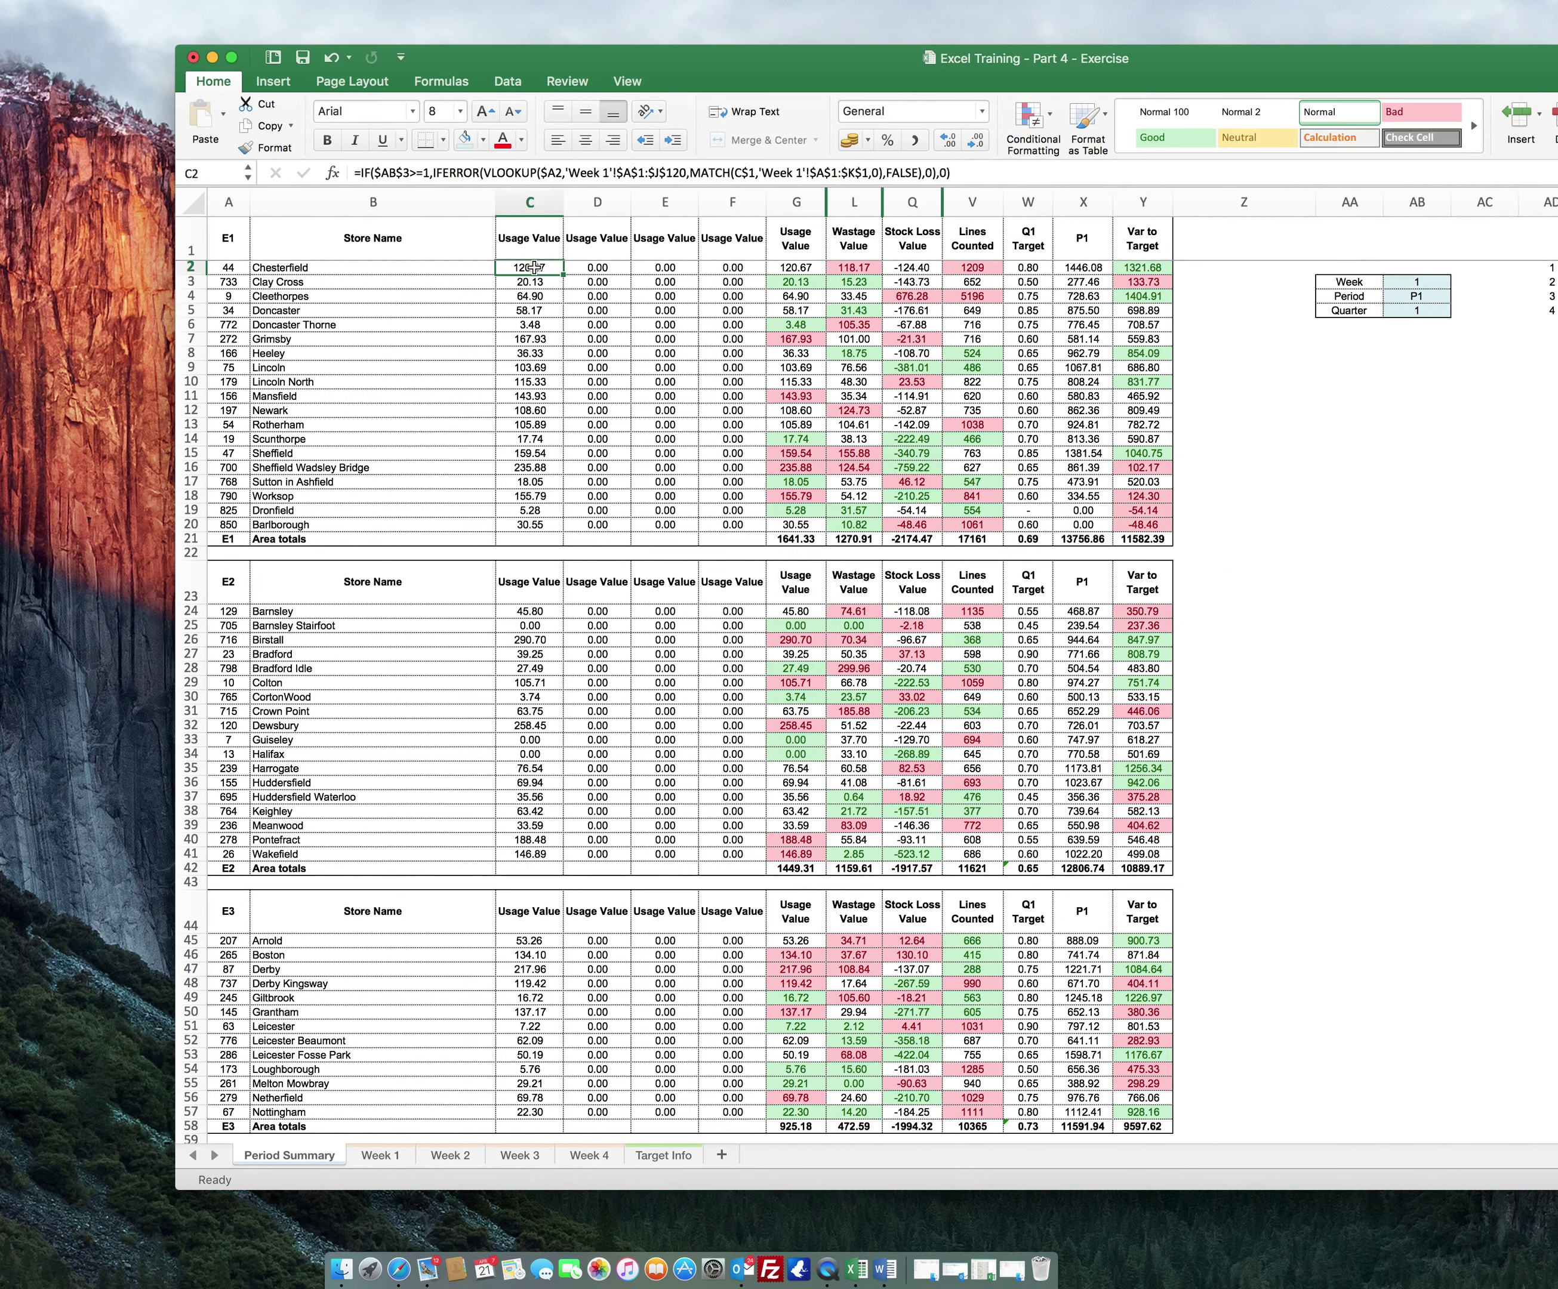
click(405, 172)
key(BackSpace)
key(BackSpace)
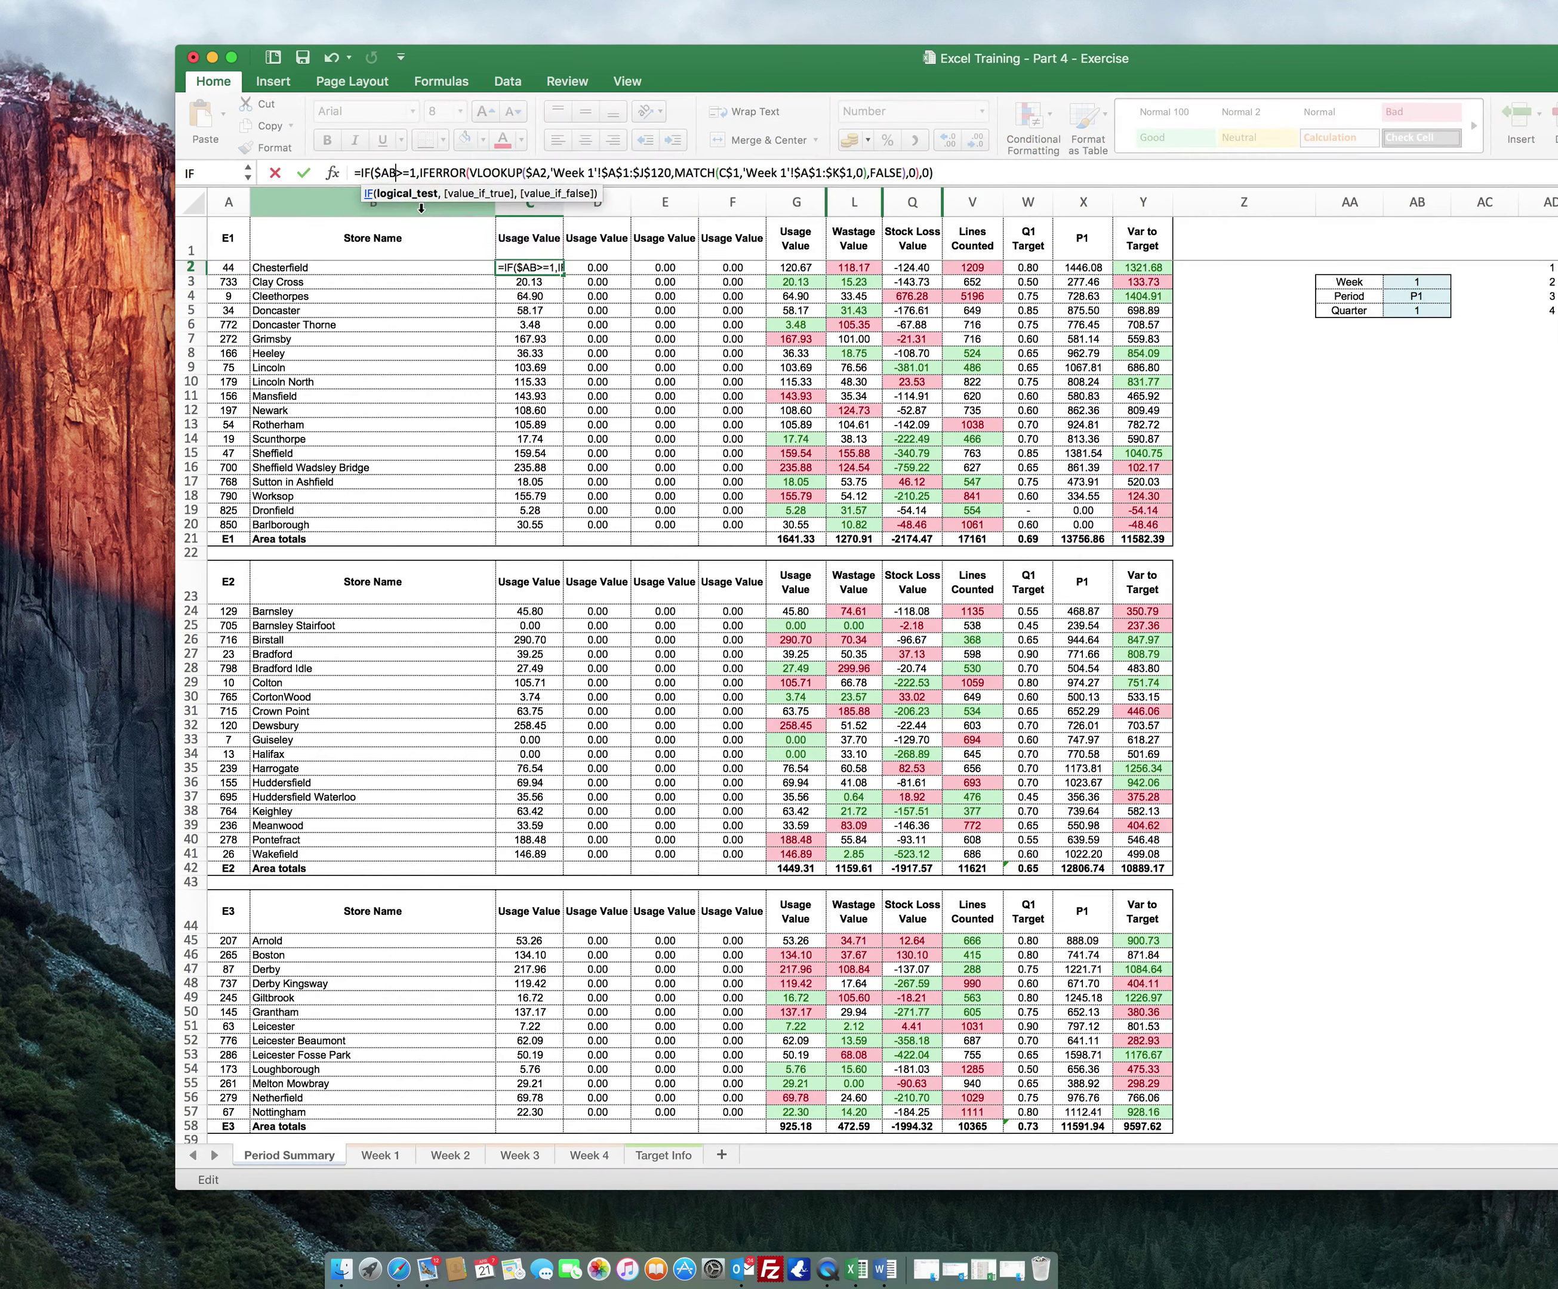
key(BackSpace)
key(BackSpace)
key(BackSpace)
text(week)
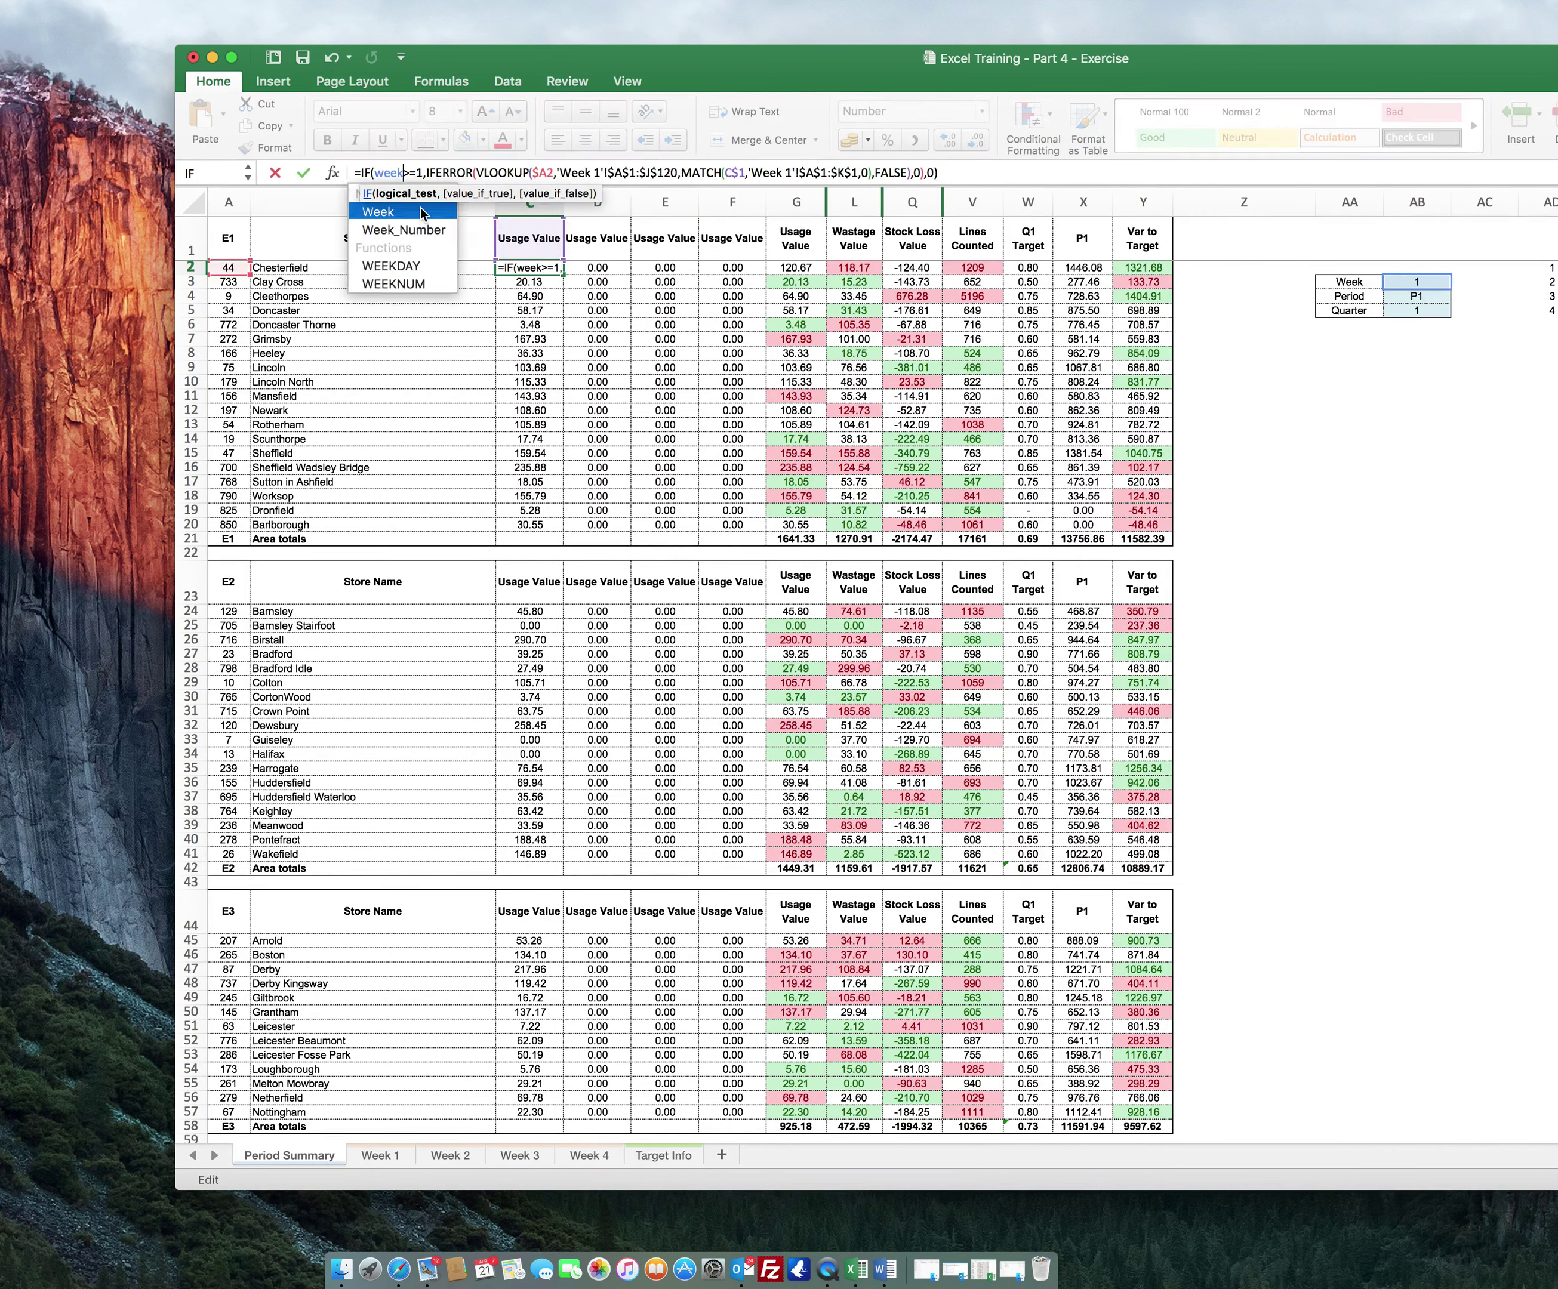
double_click(420, 213)
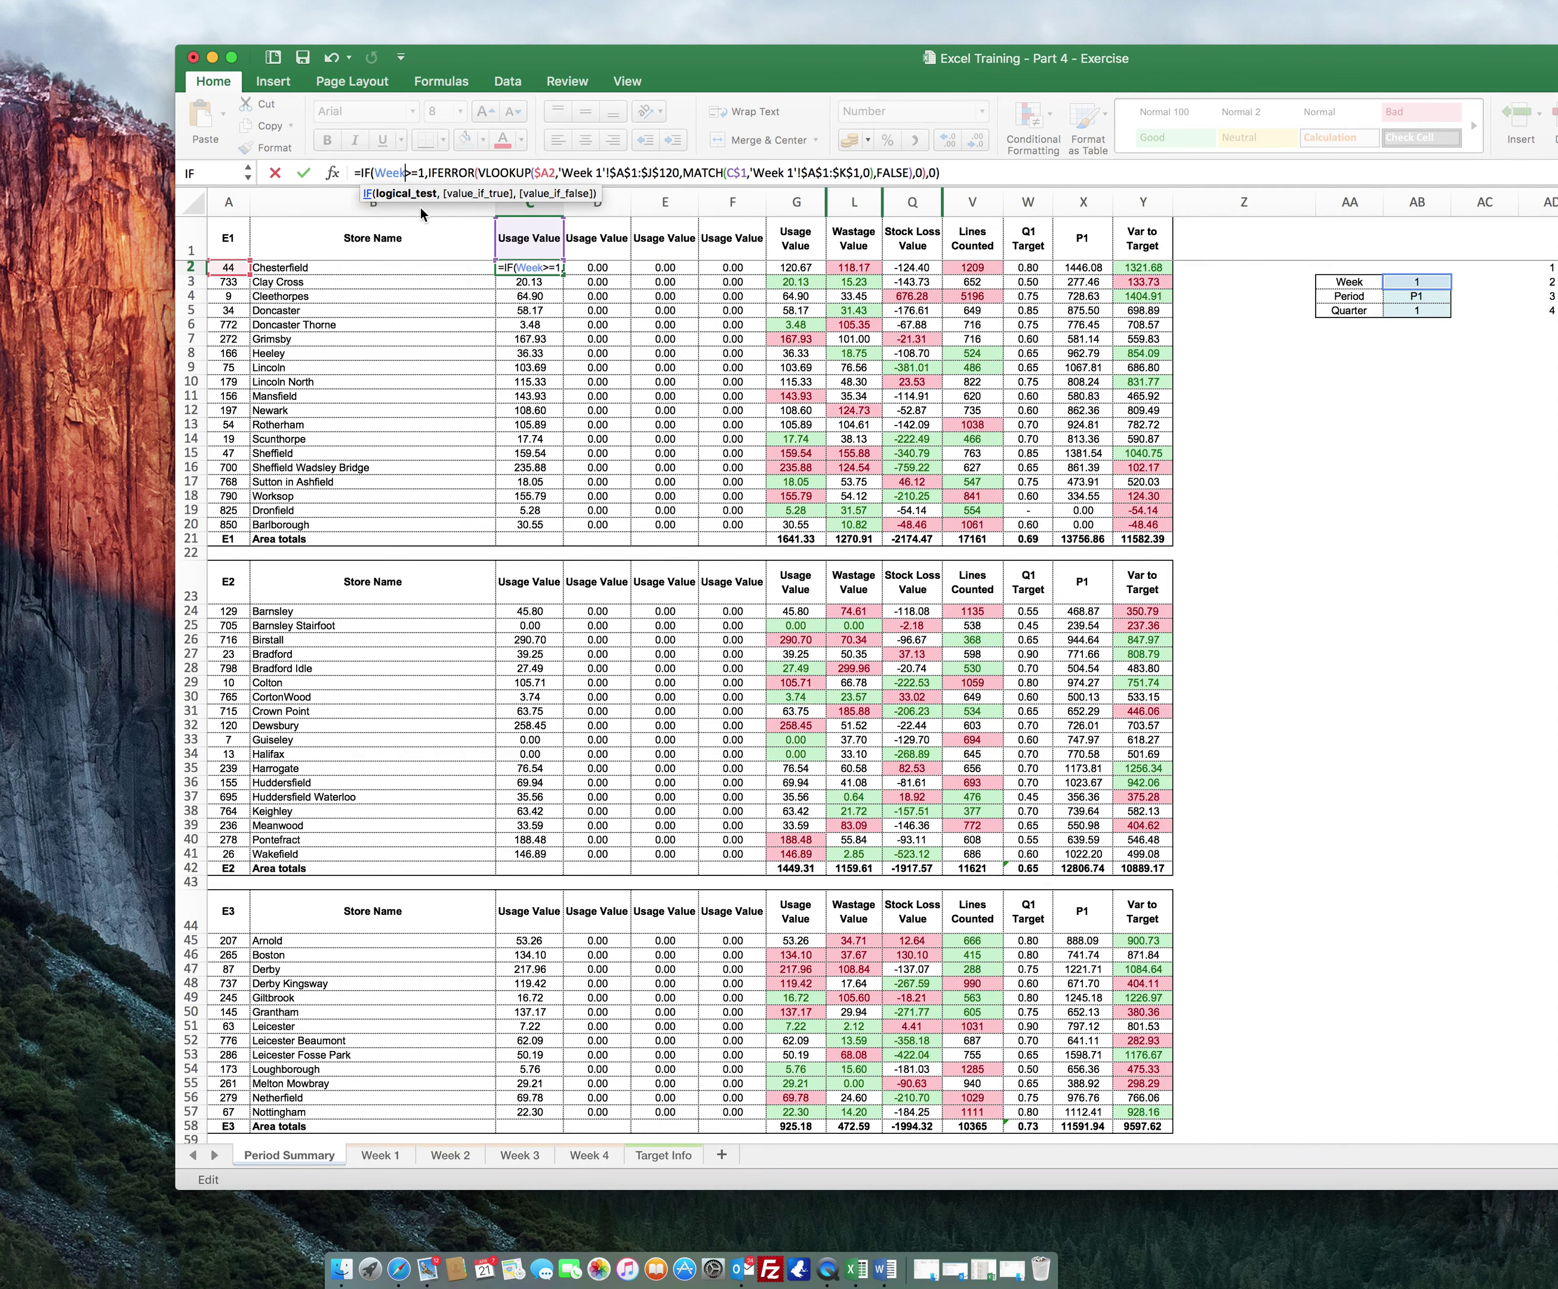
key(Return)
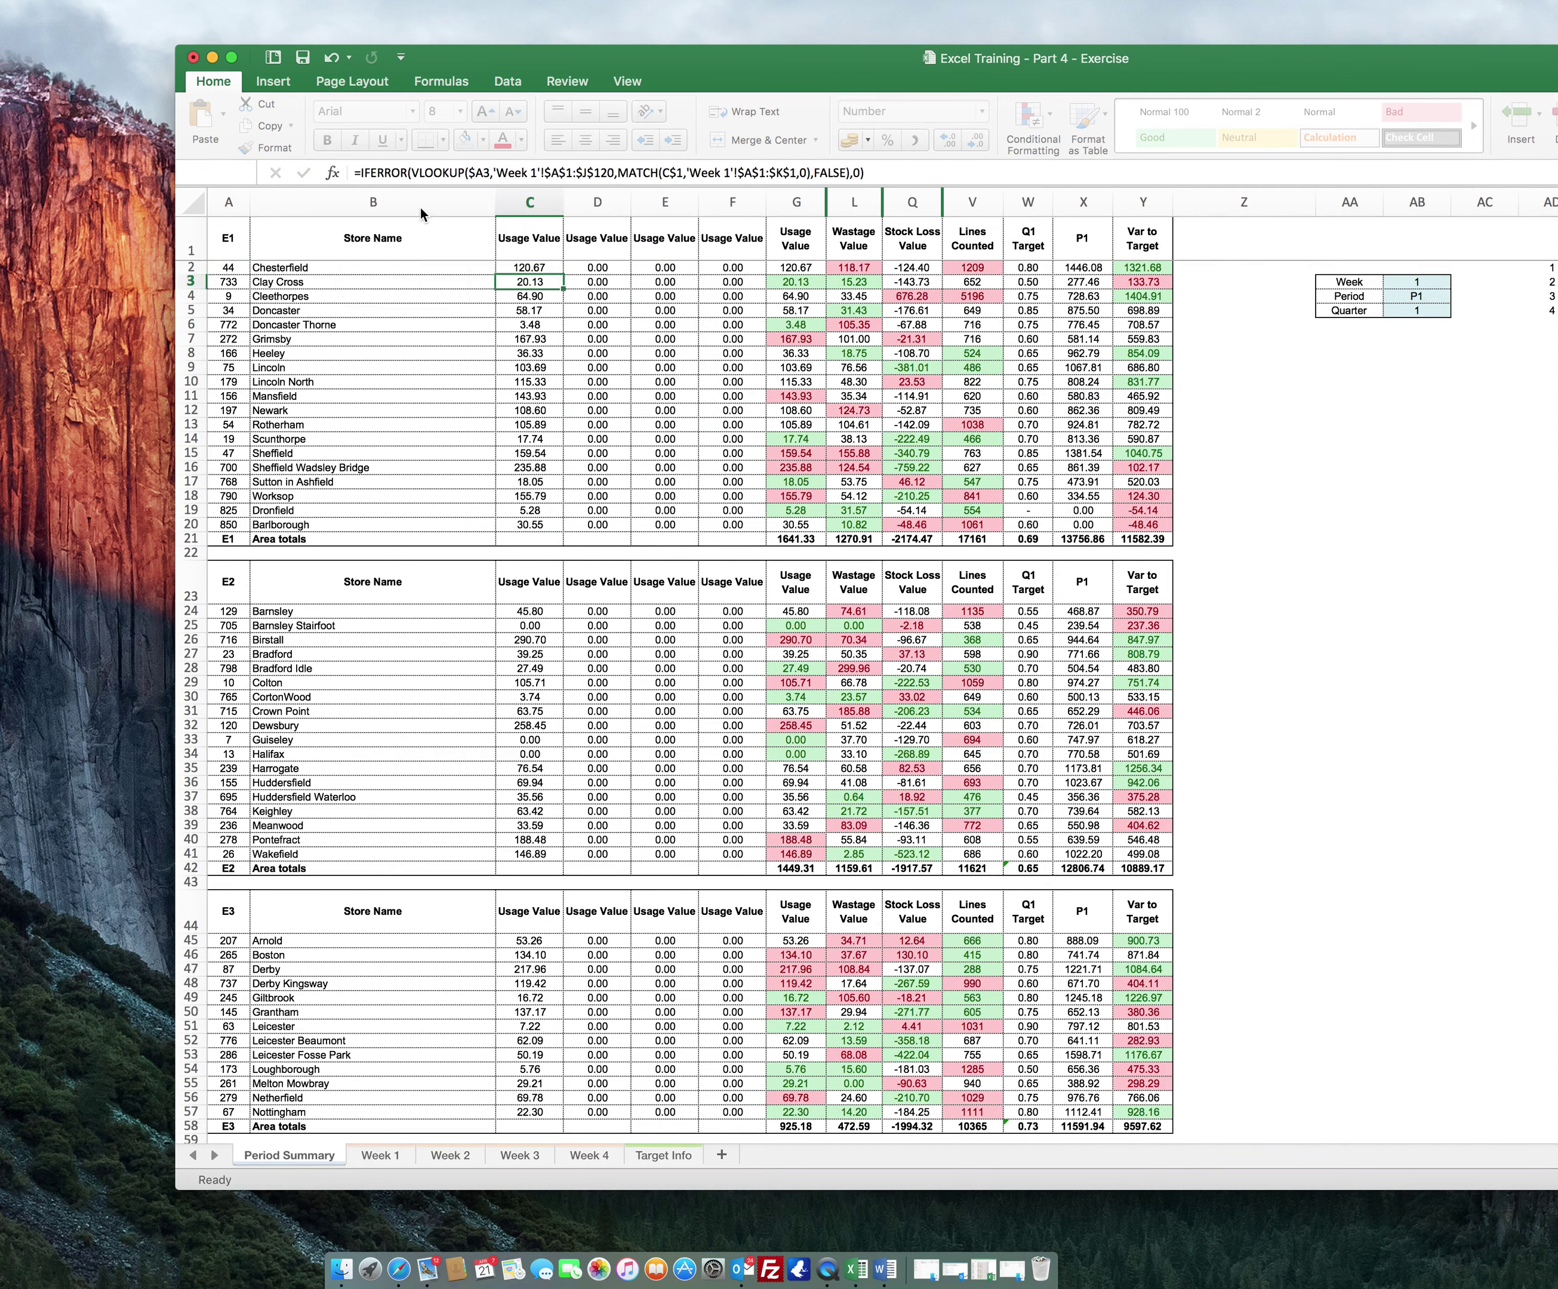
- Wrap the Week 2 lookup formula in D2 in an IF that tests Week>=2 and returns 0 when false
key(Up)
key(Right)
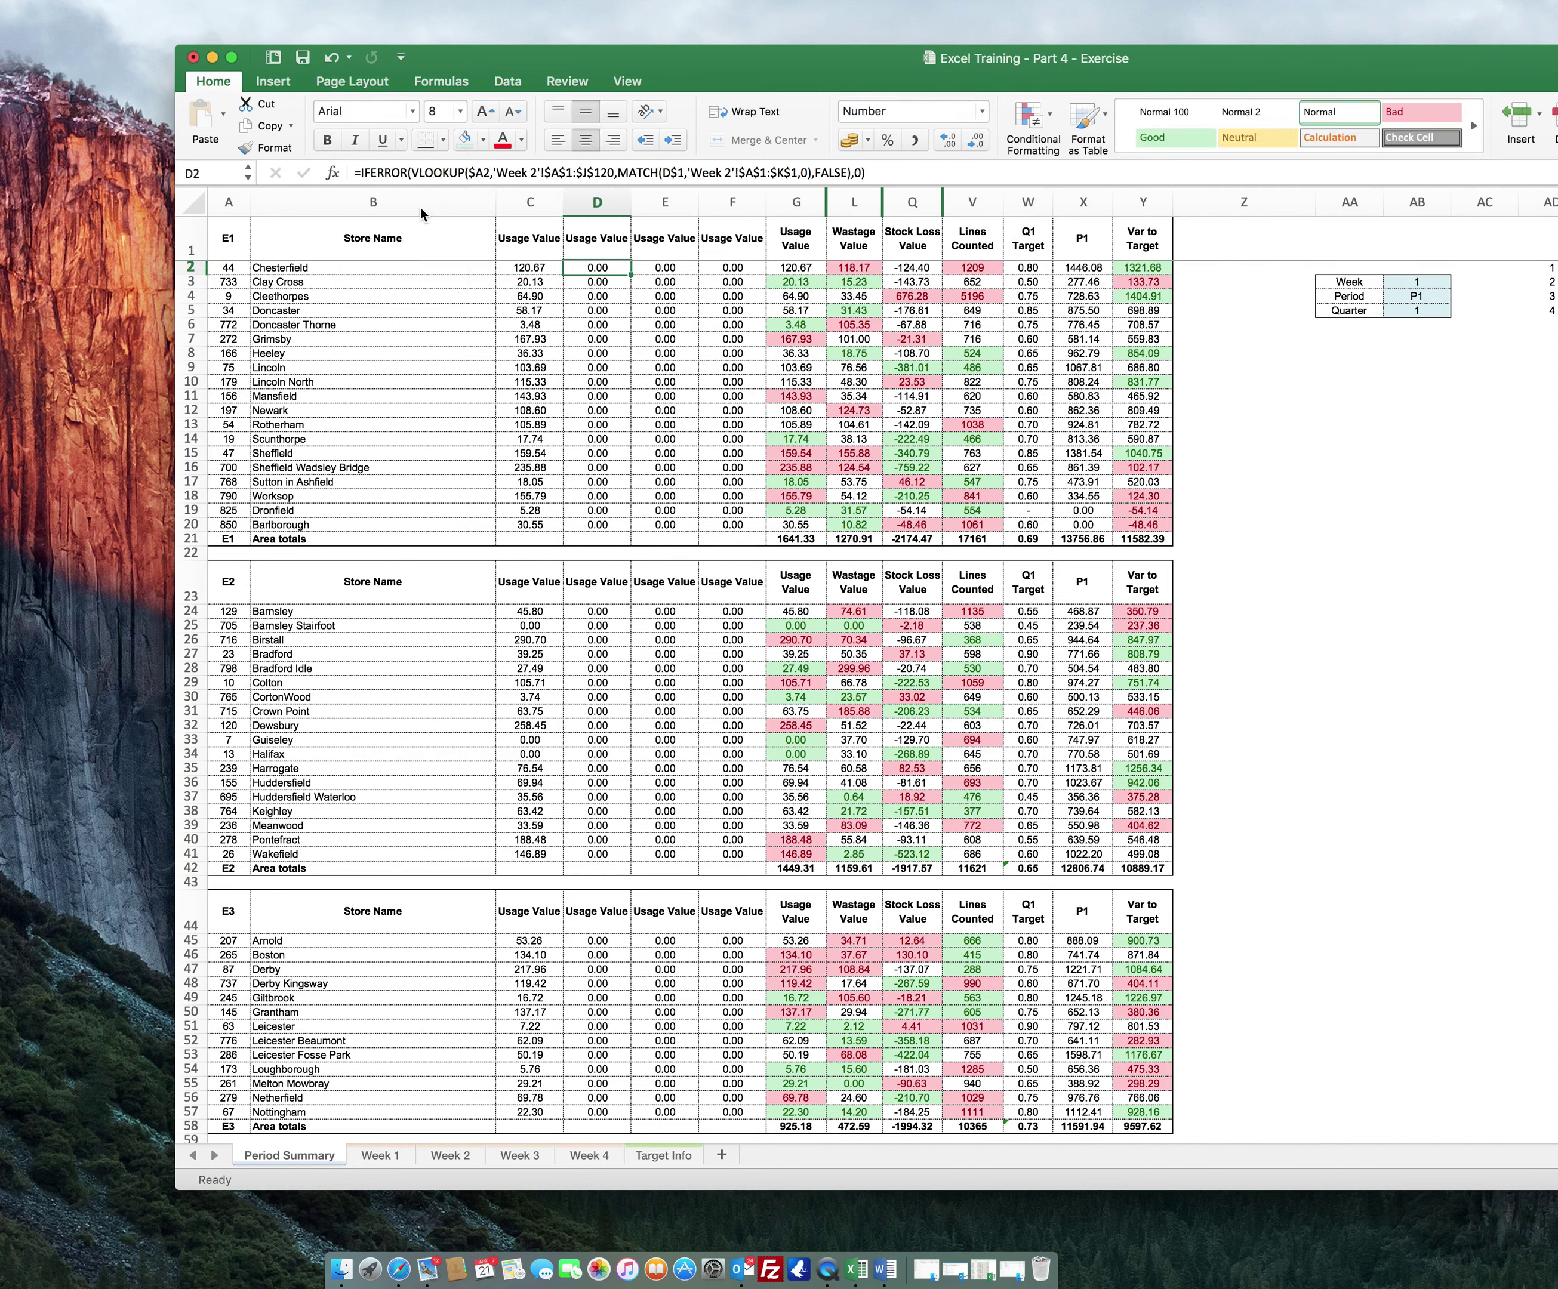
click(360, 171)
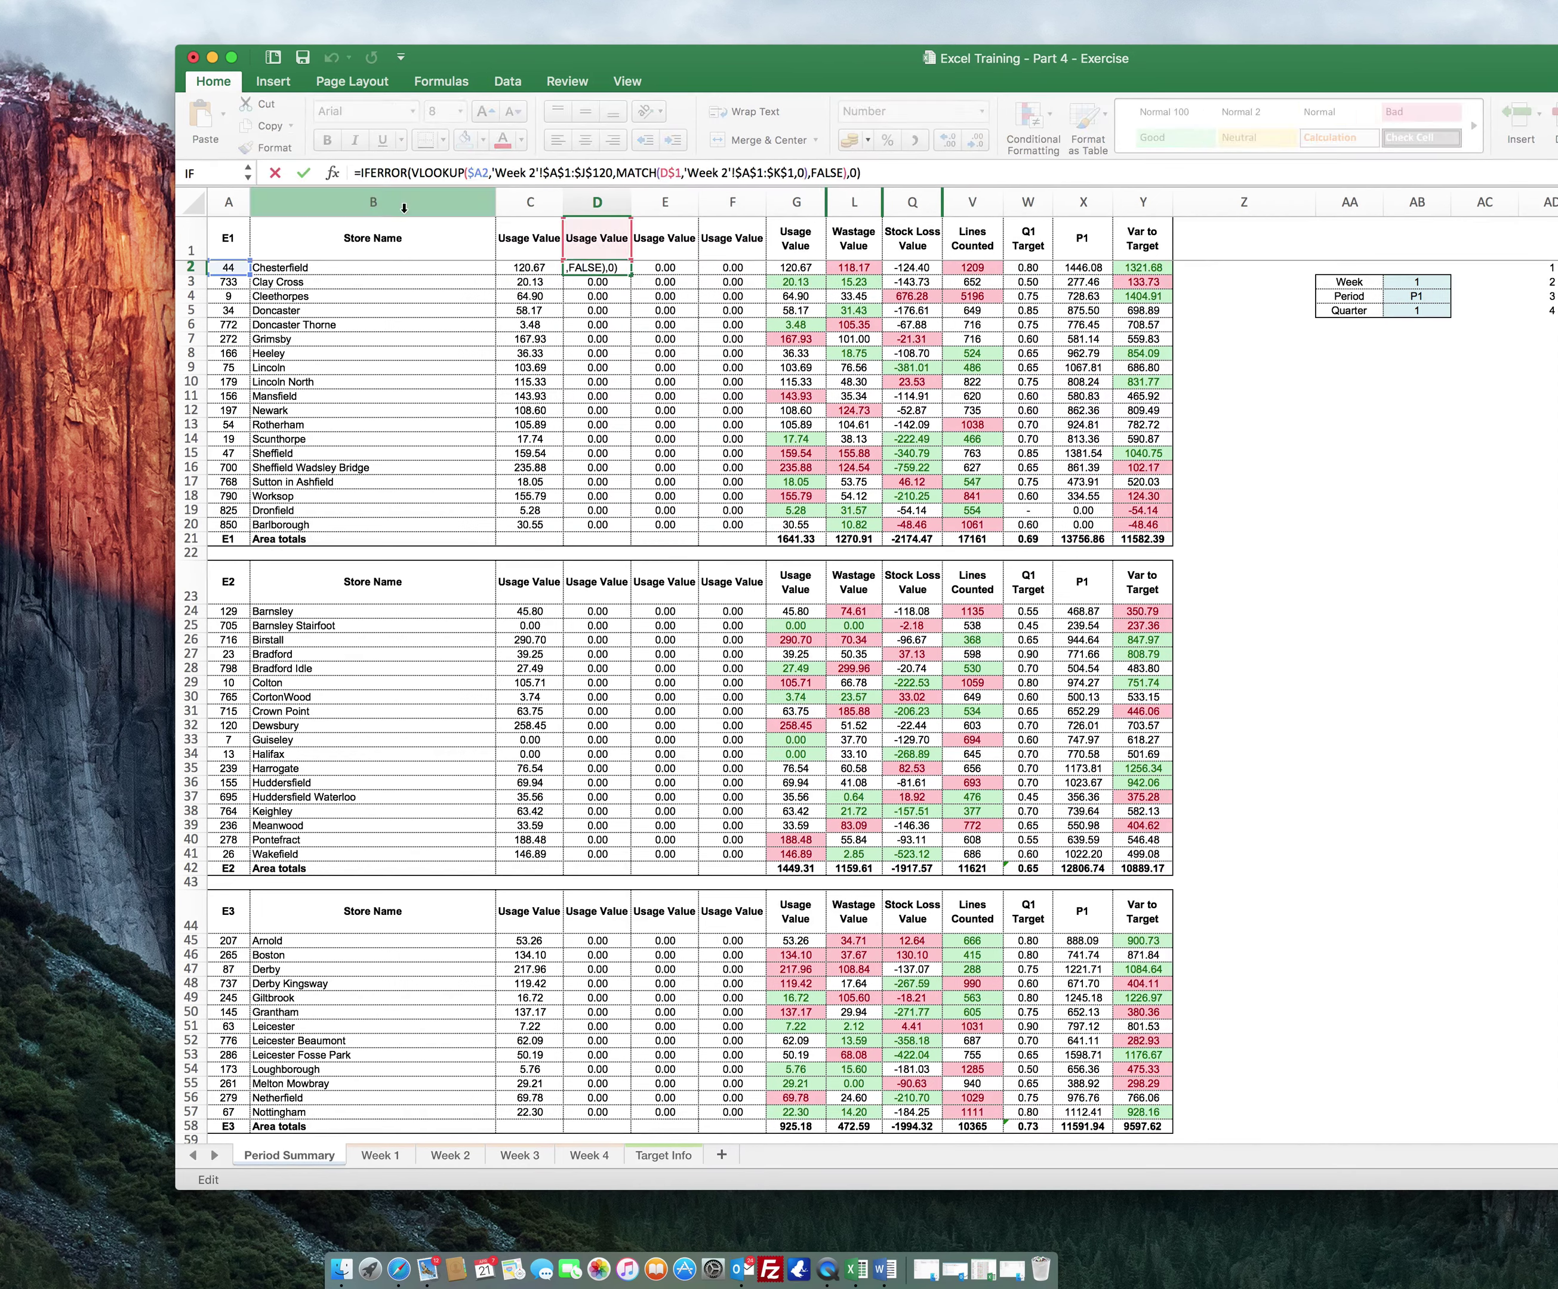
text(if)
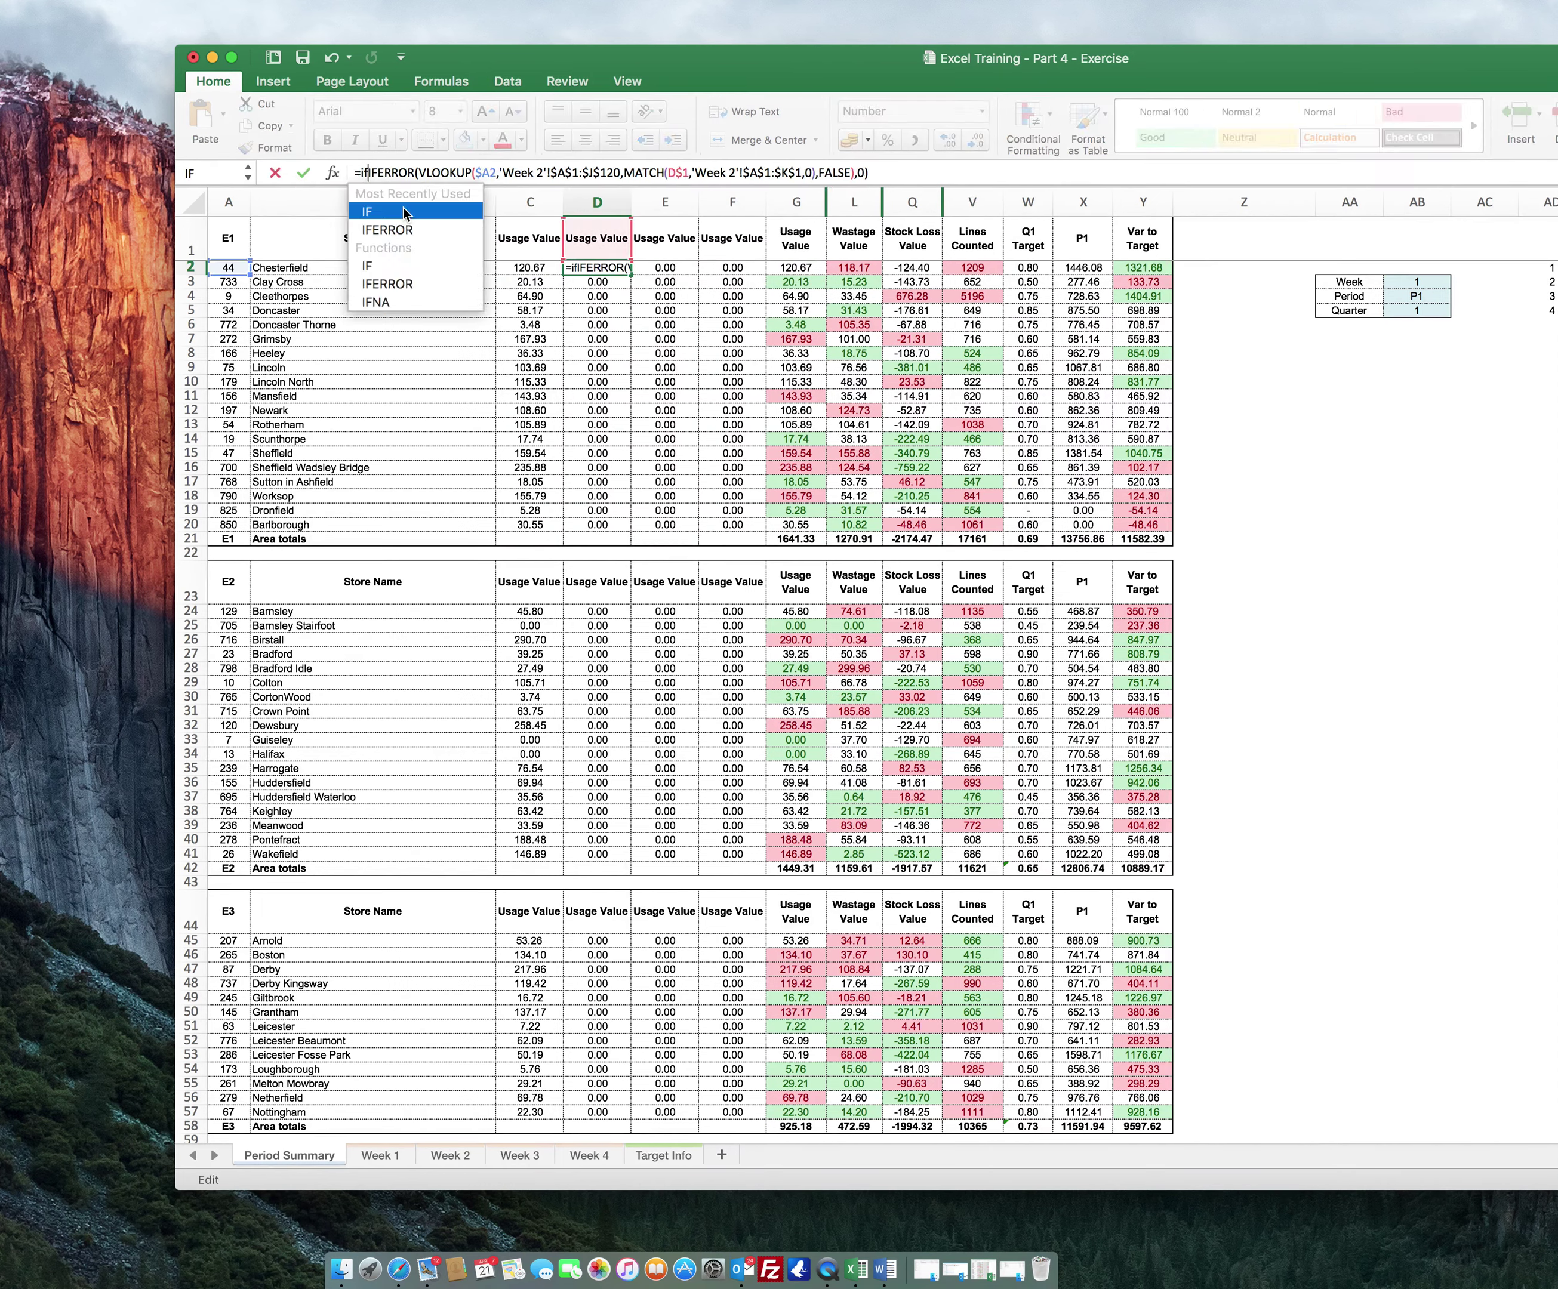
text((w)
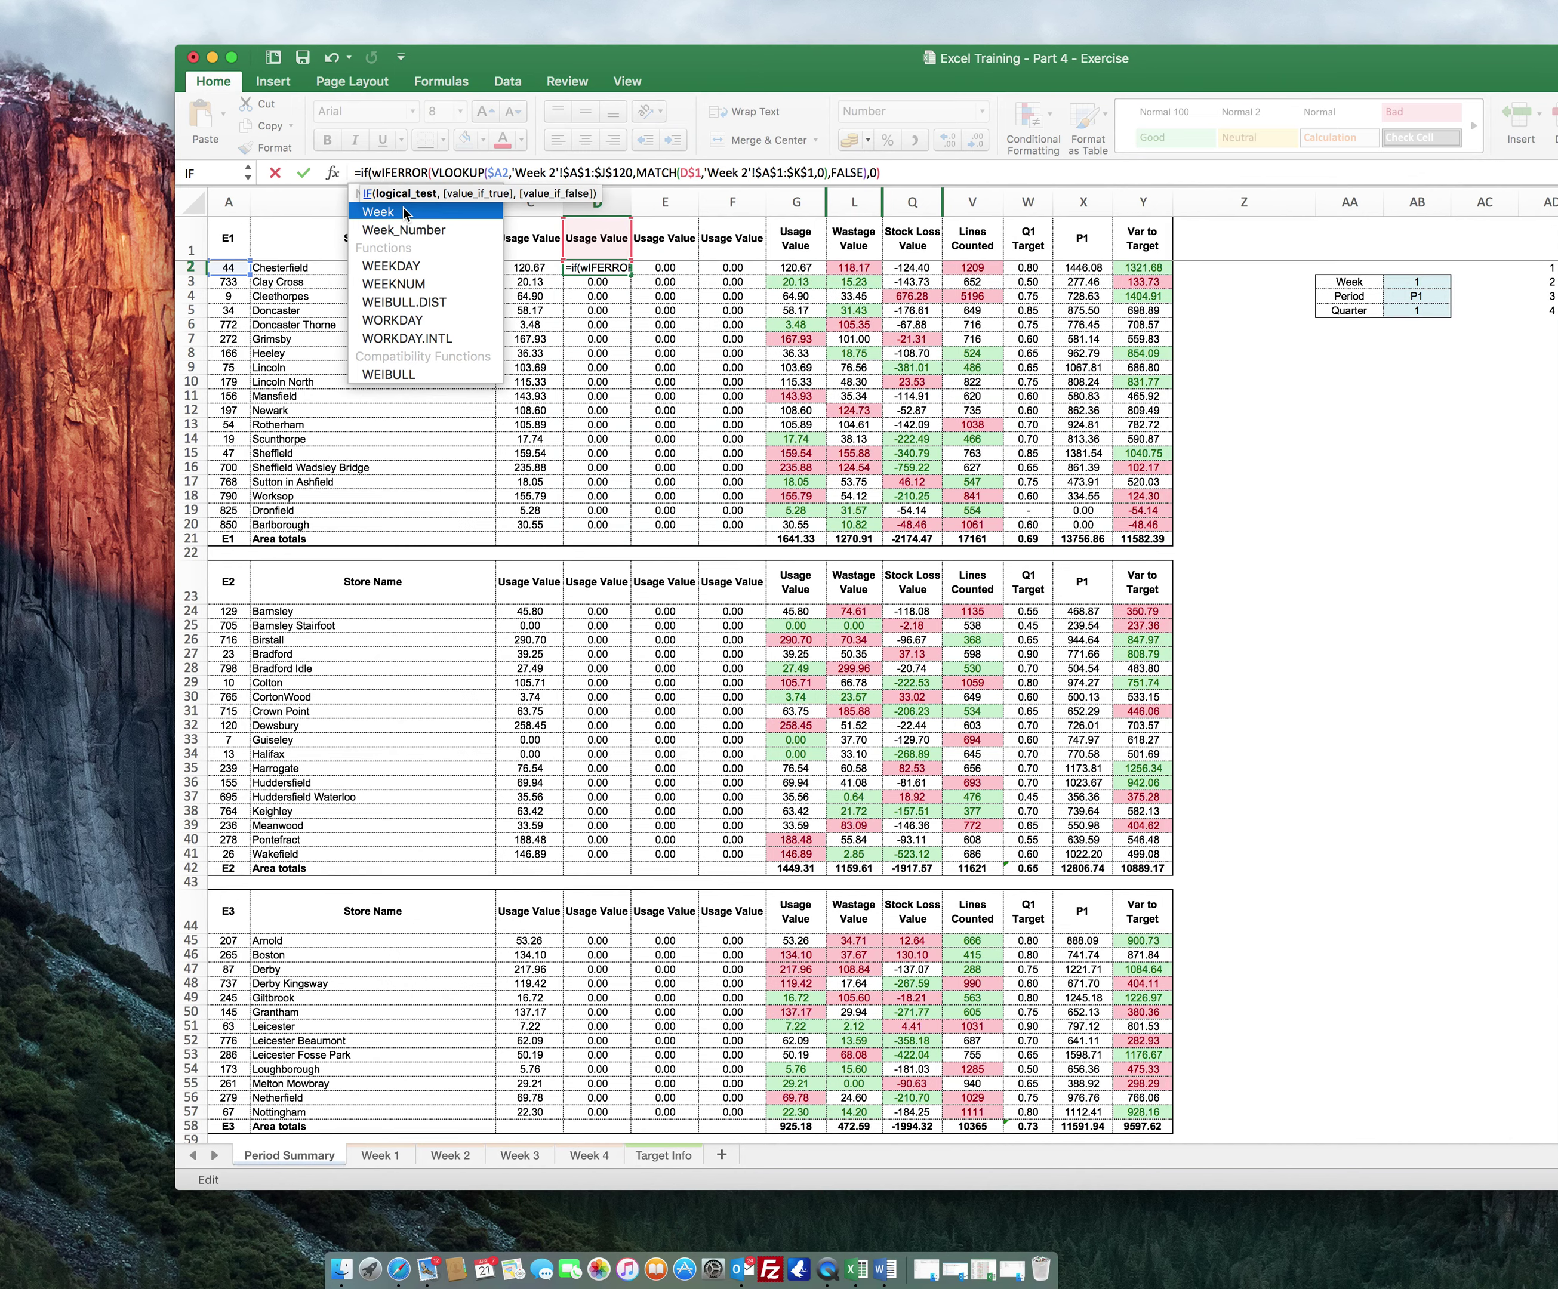
text(eek)
text(>=2)
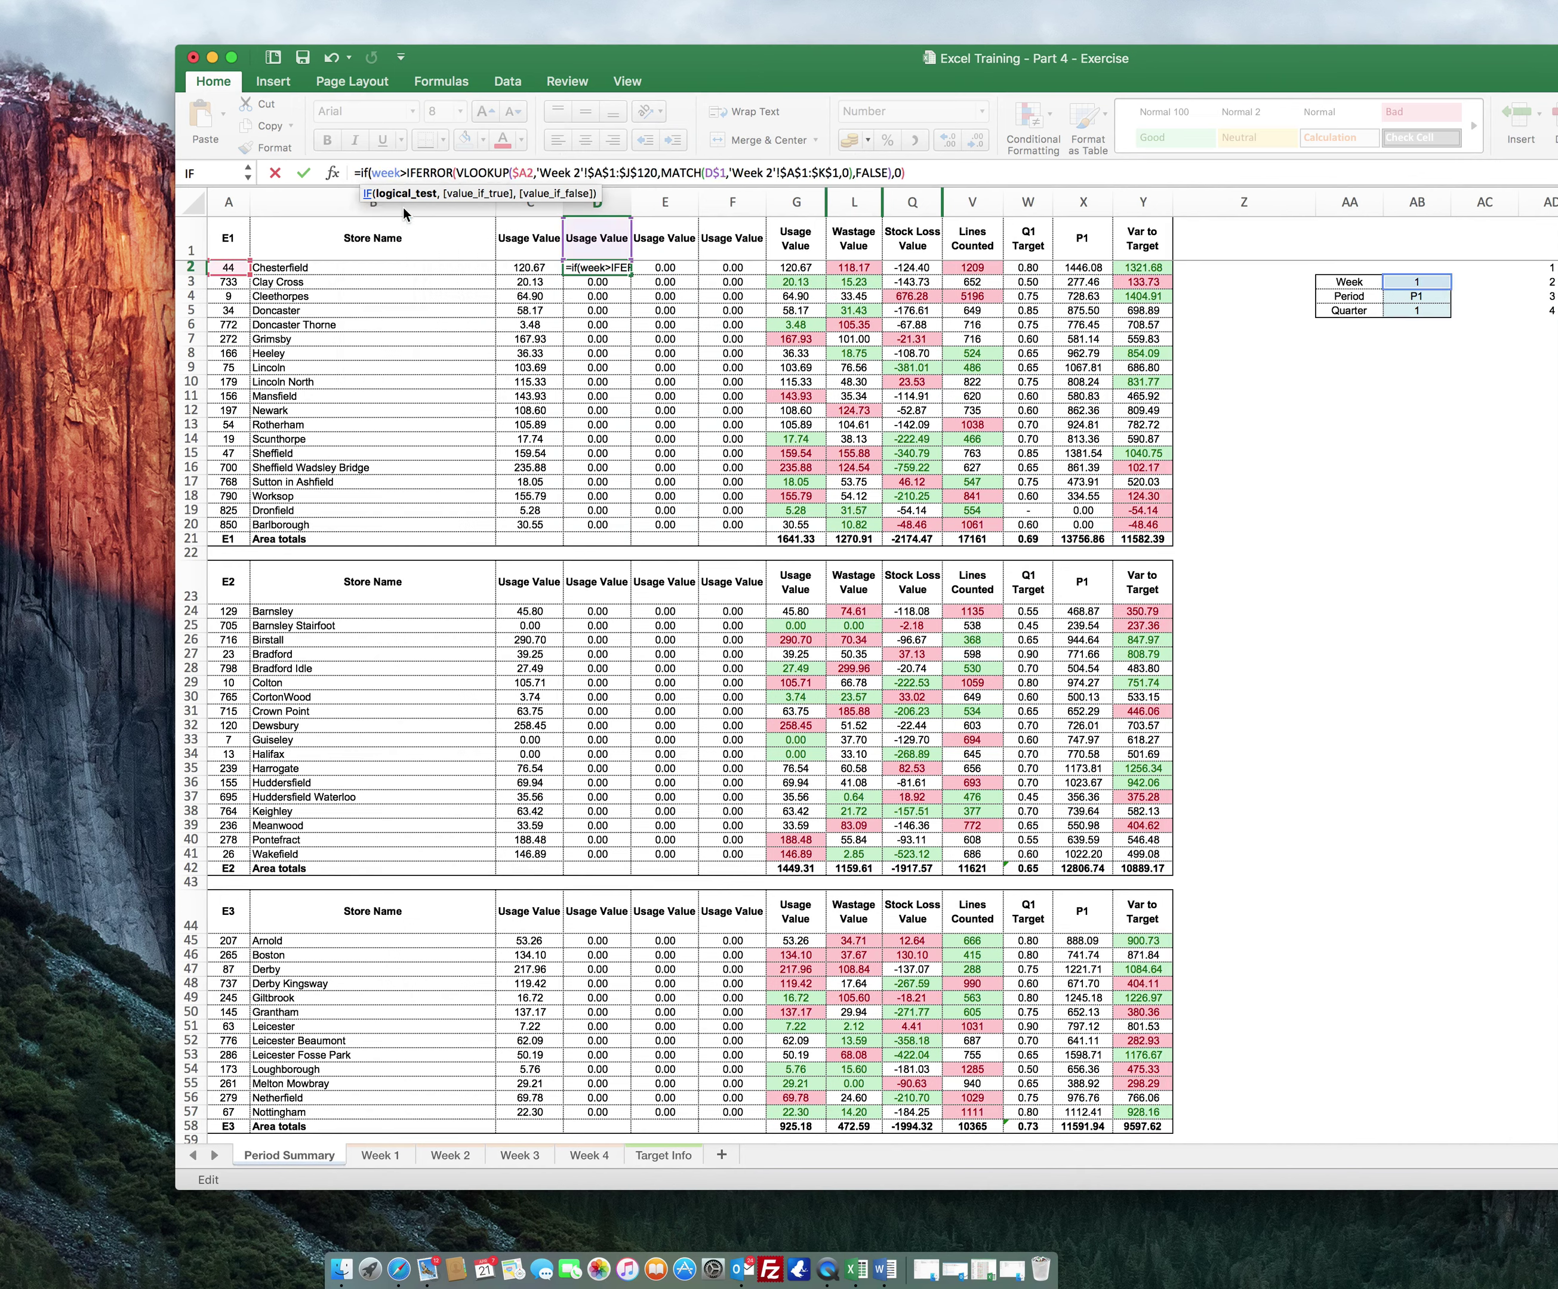
text(,)
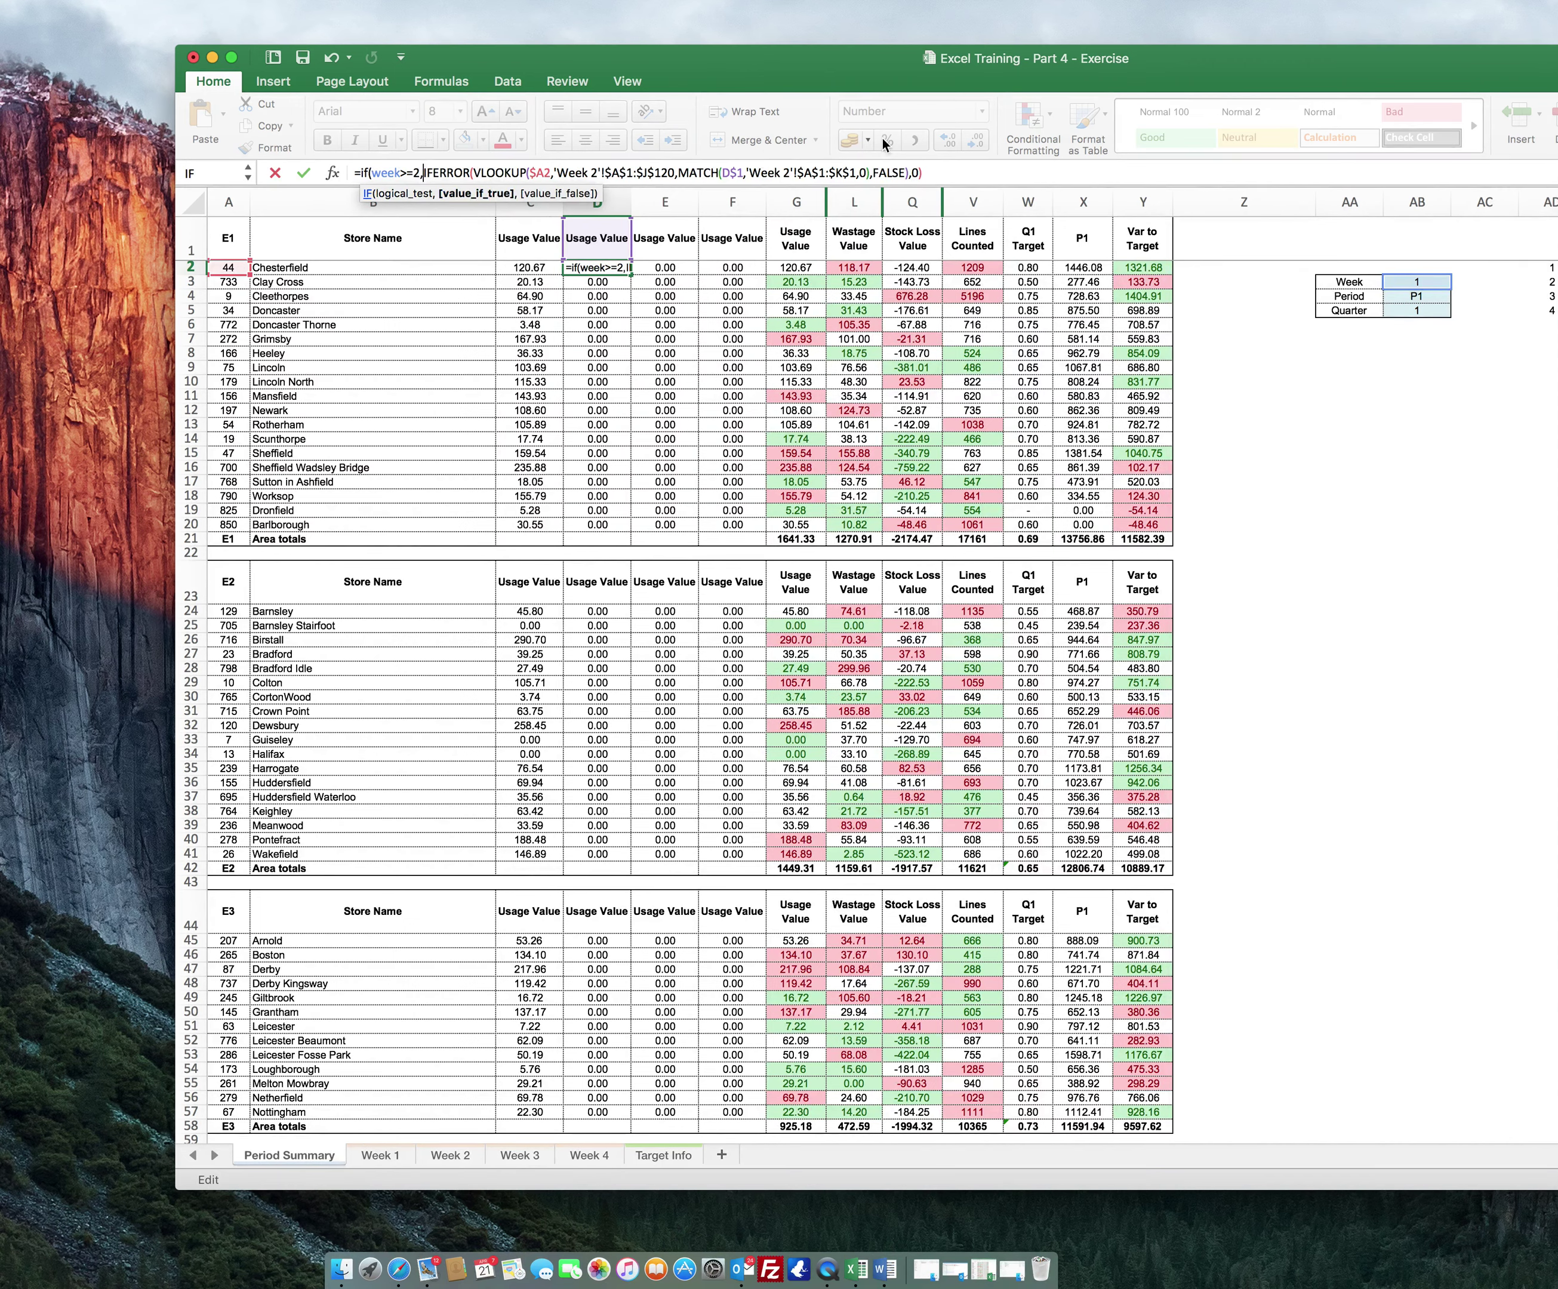
click(927, 173)
text(,0))
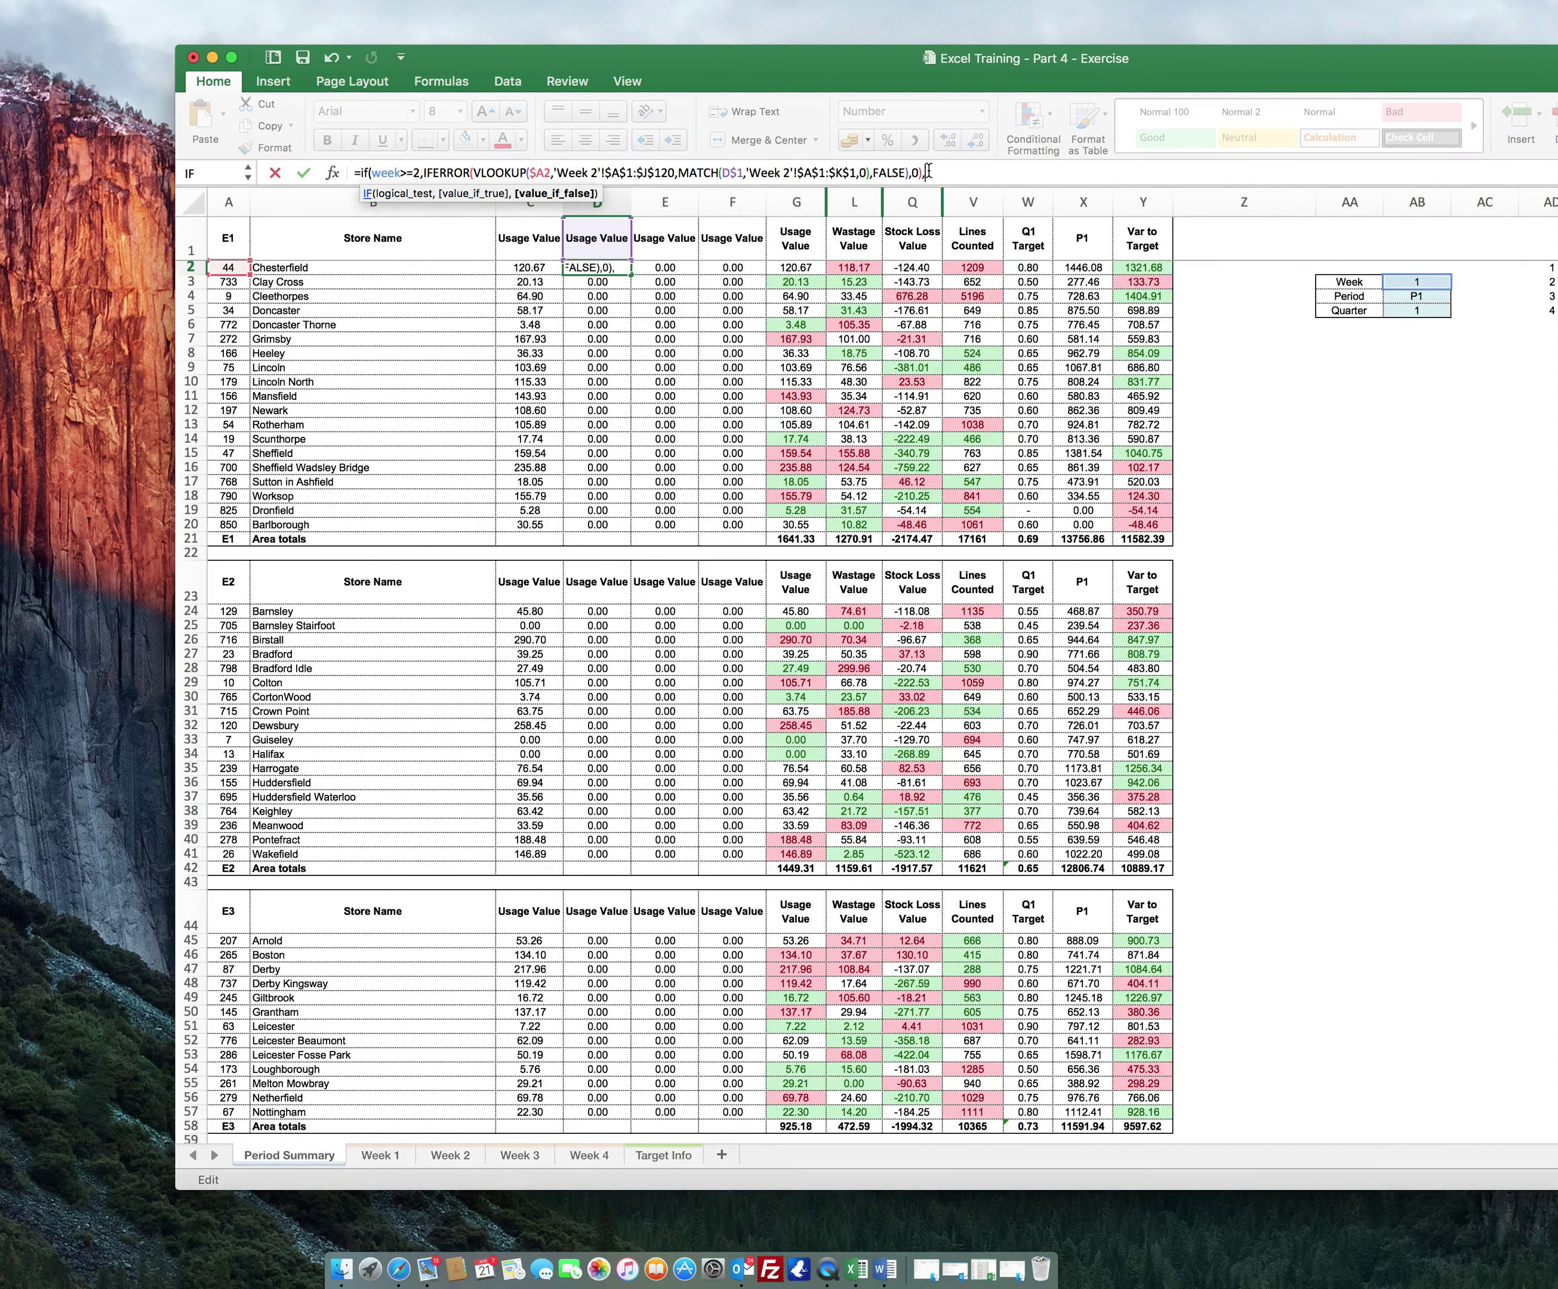
key(Return)
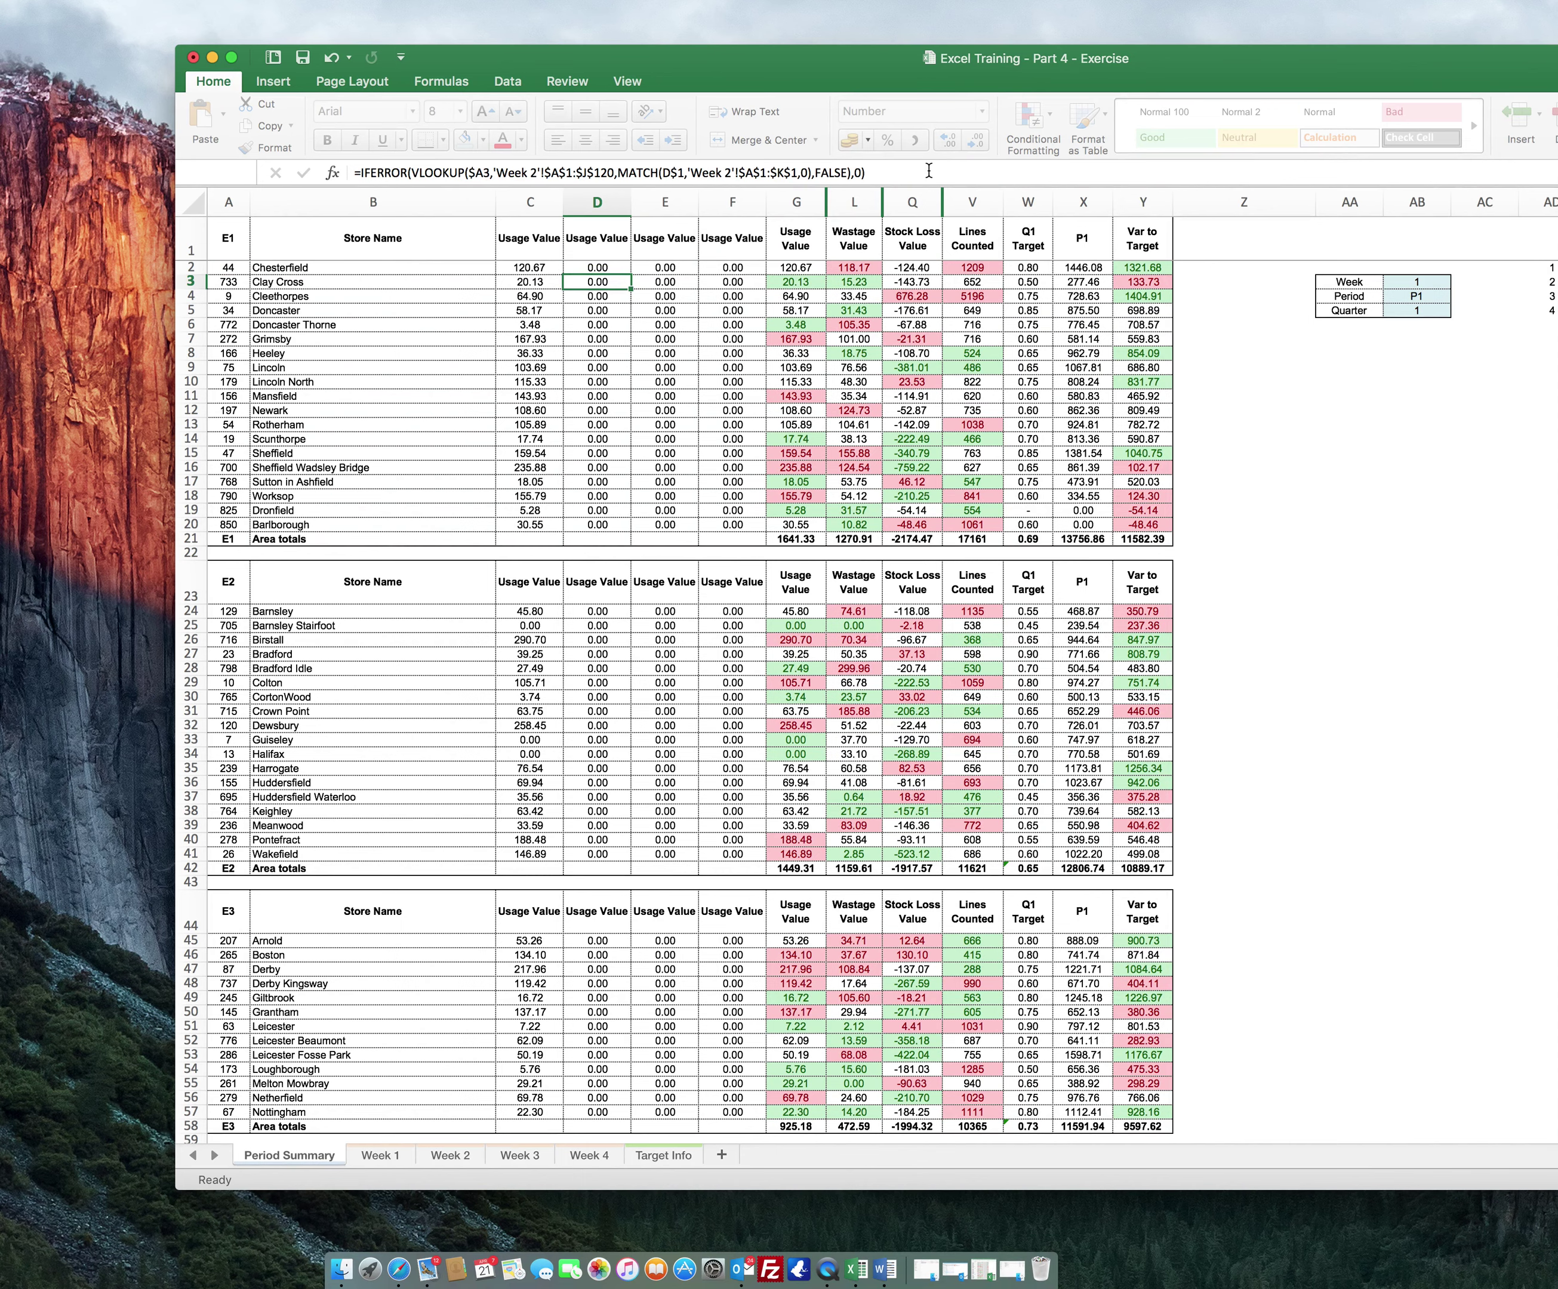
- Wrap the Week 3 lookup formula in E2 in an IF that tests Week>=3 and returns 0 when false
key(Right)
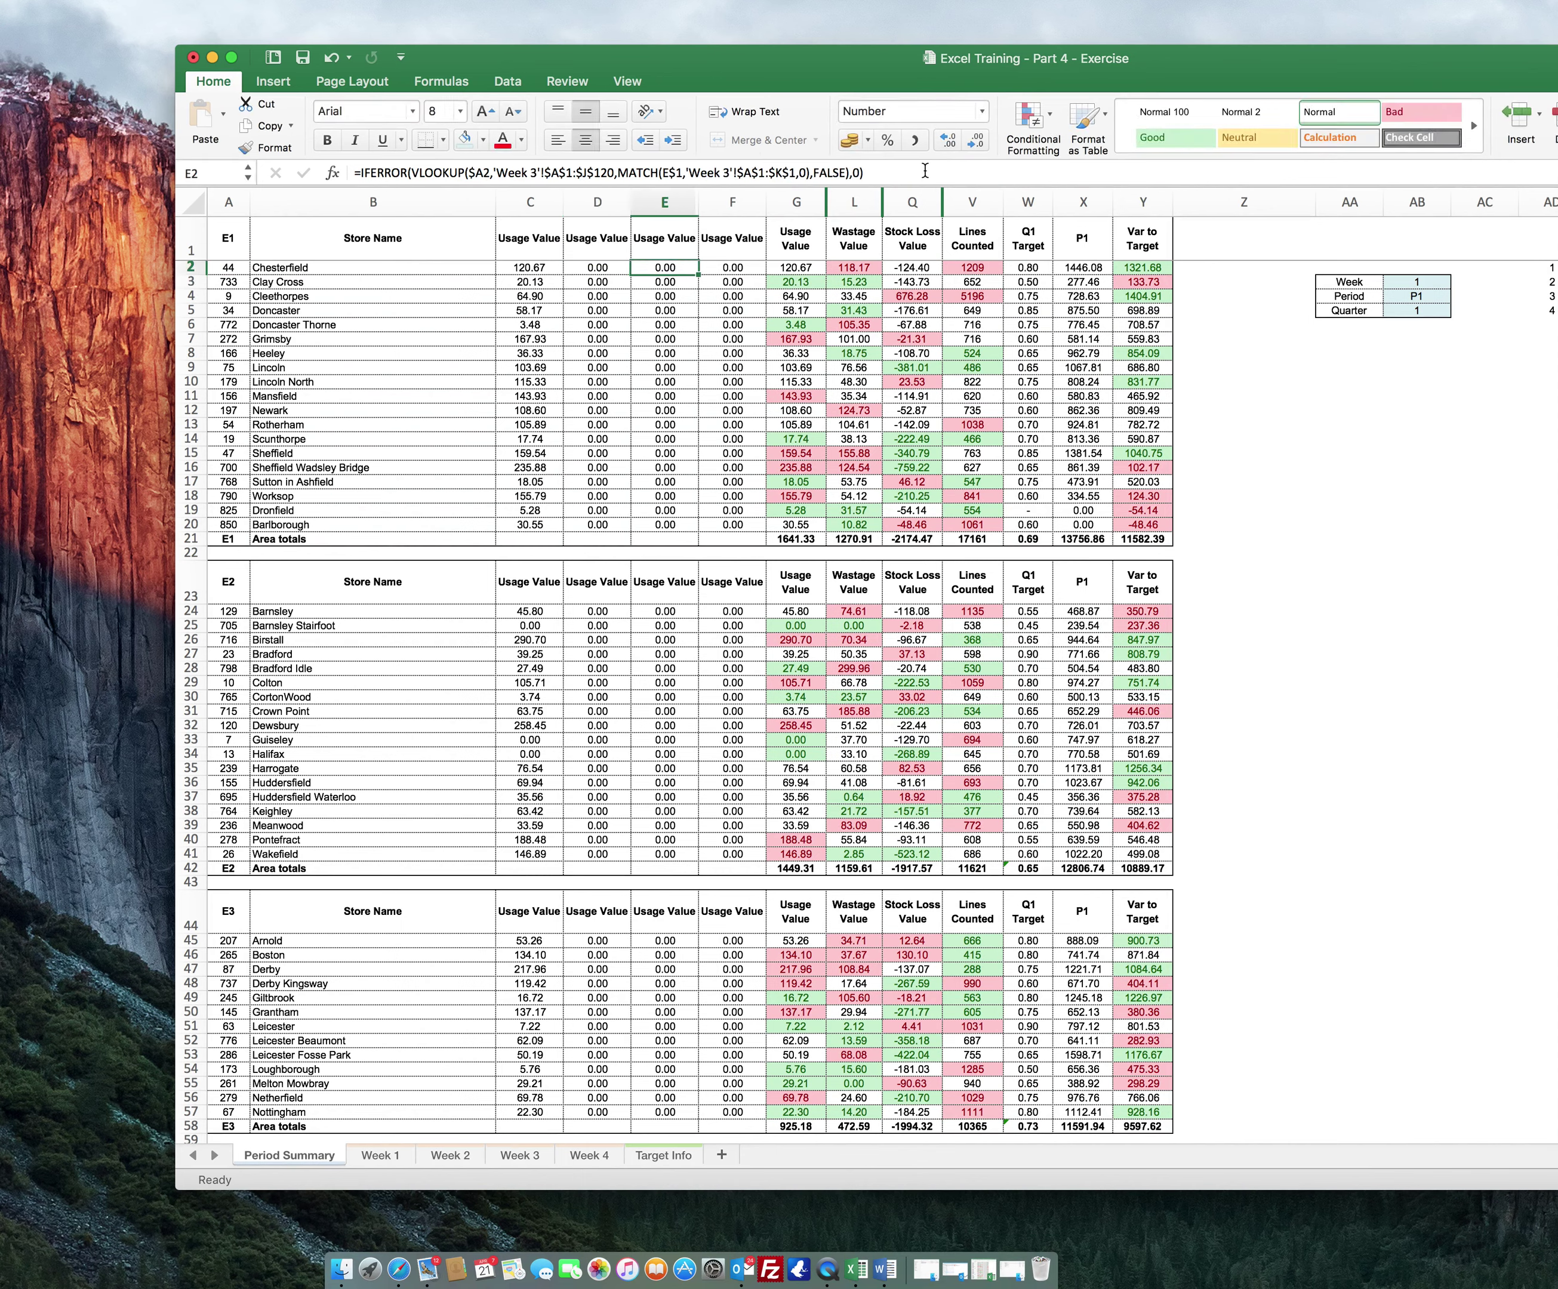
click(361, 173)
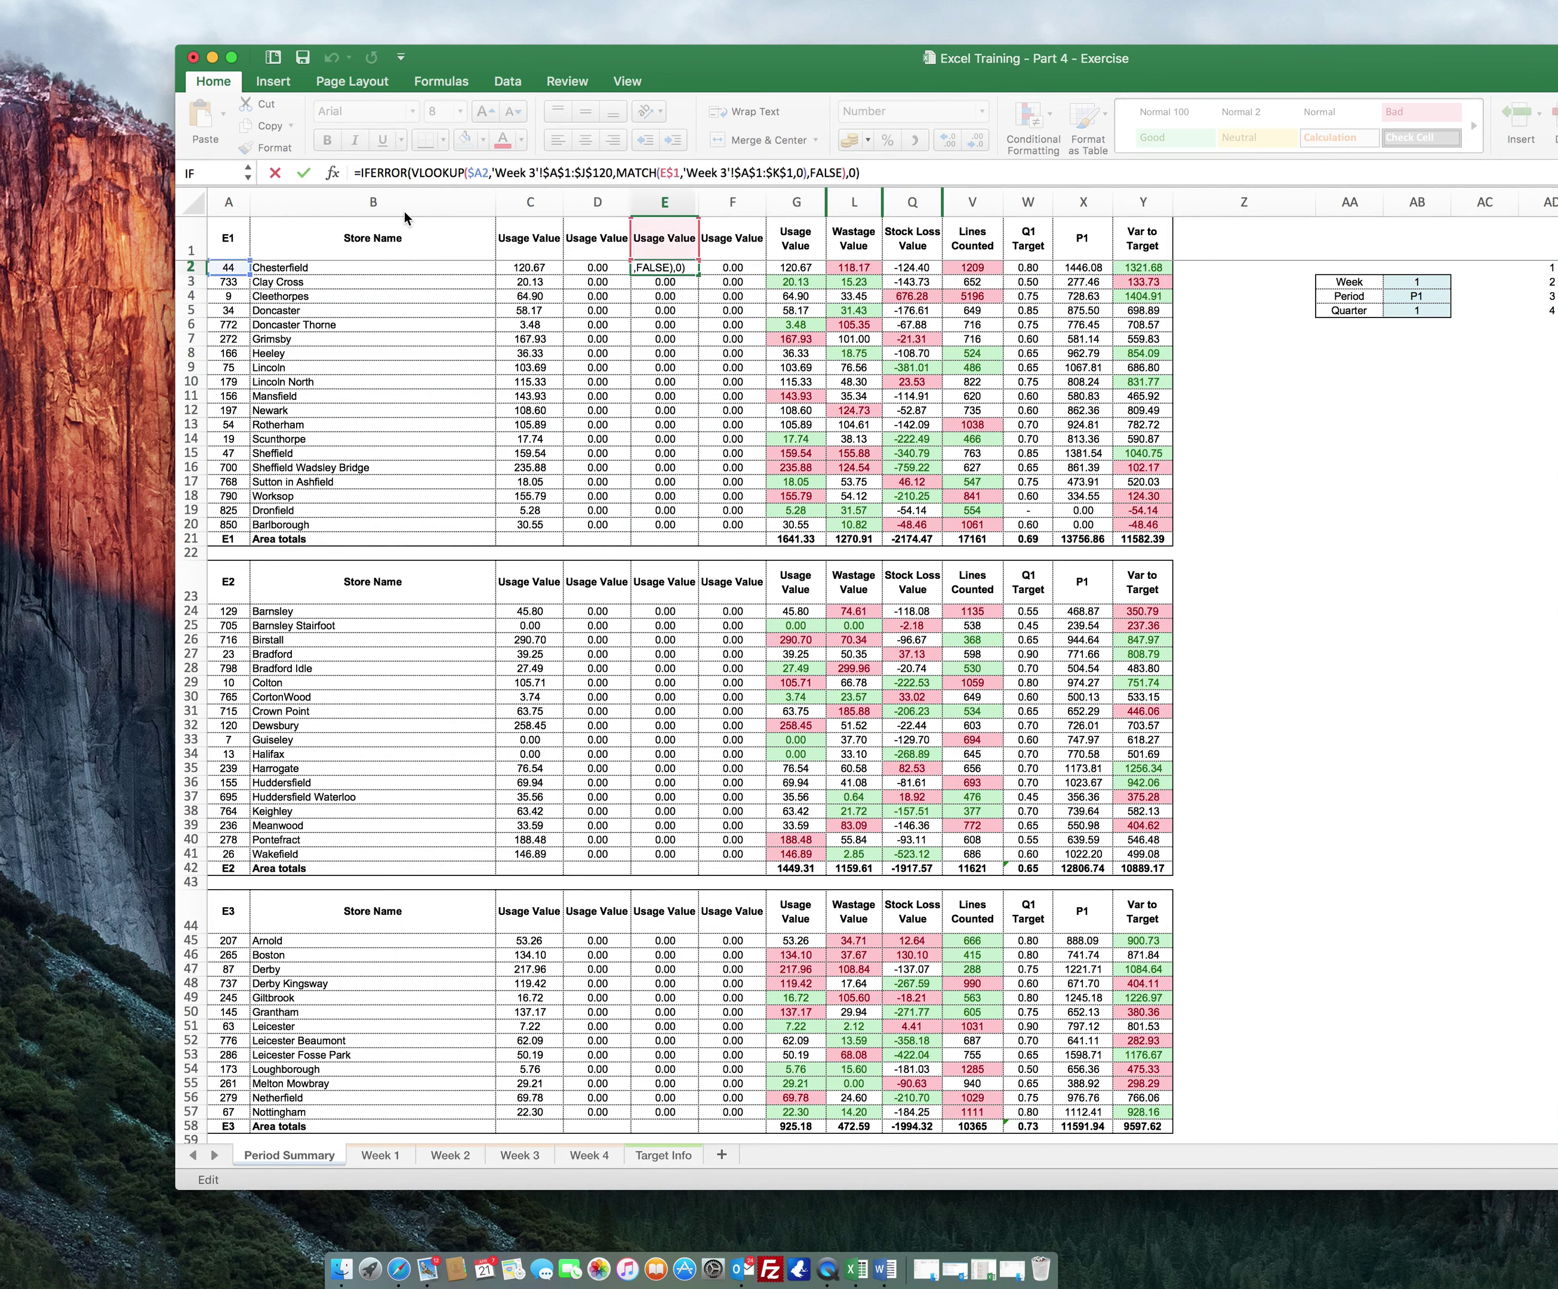
text(if)
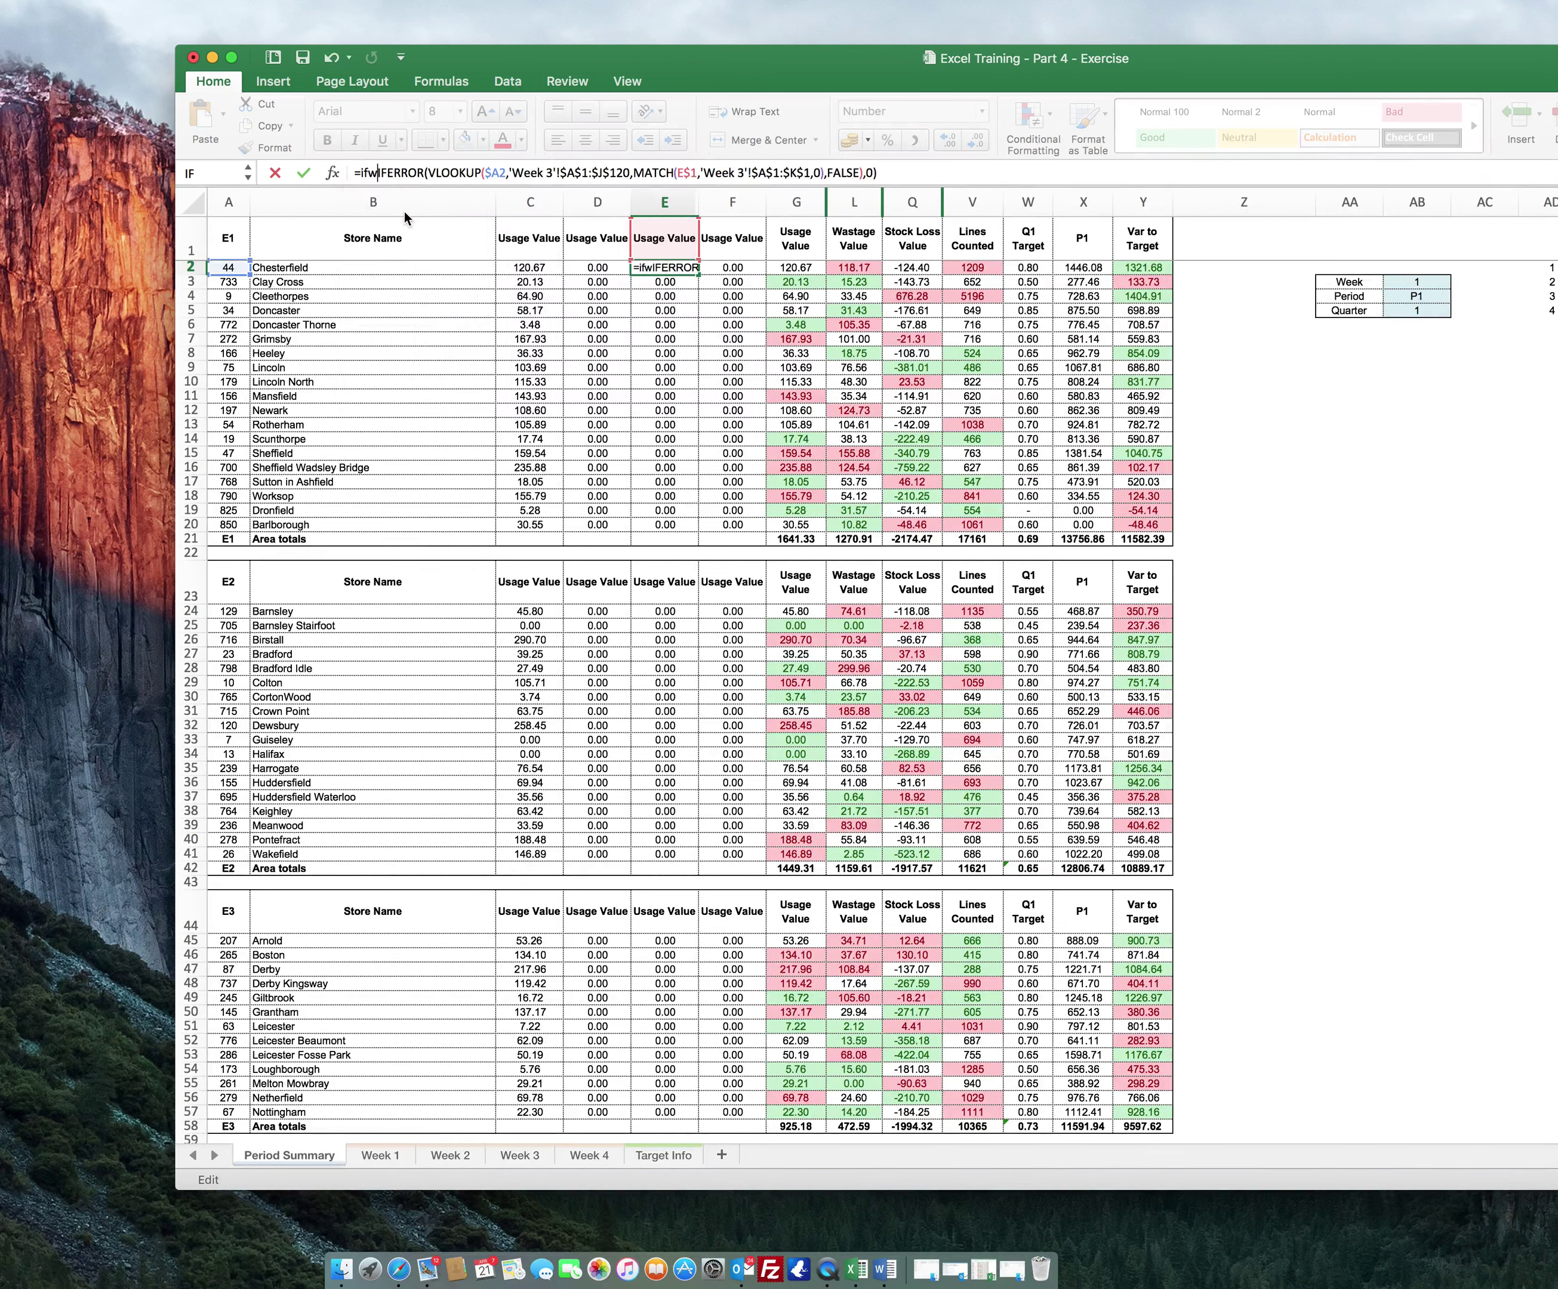
text((week)
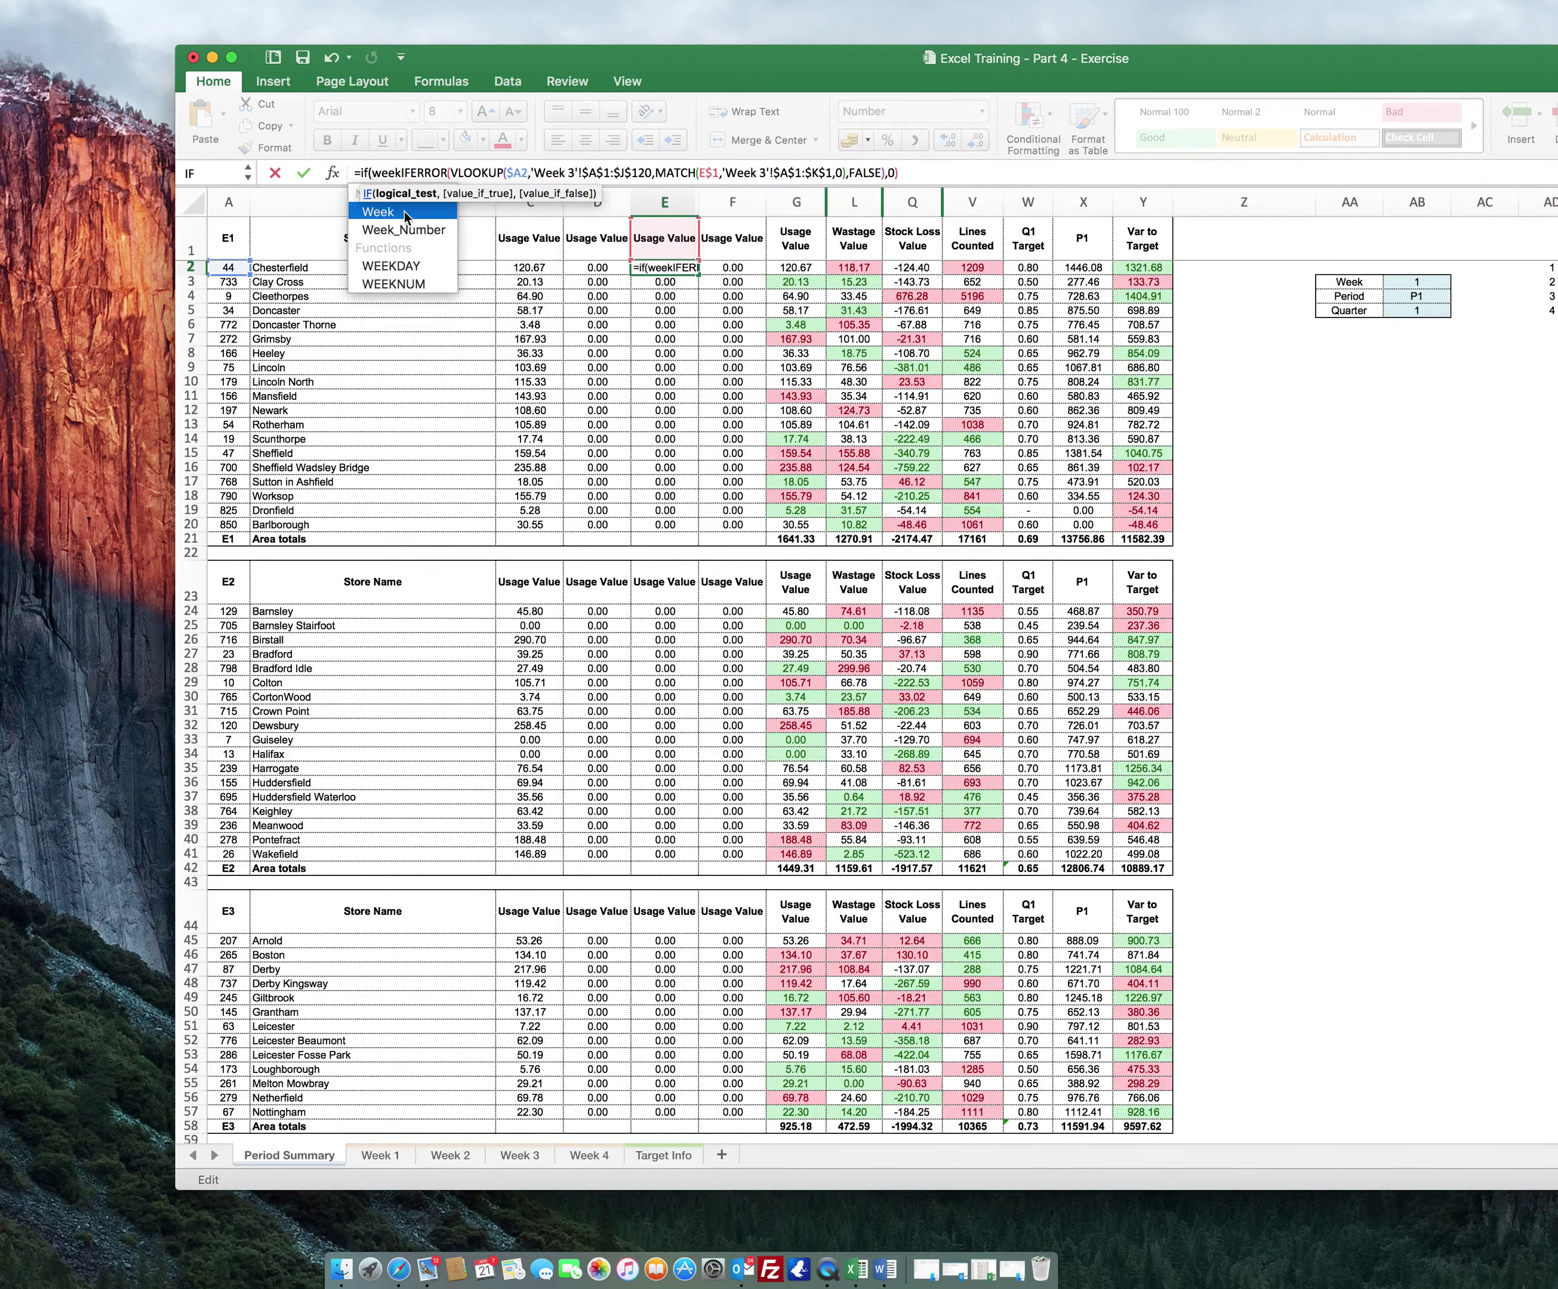
text(>=)
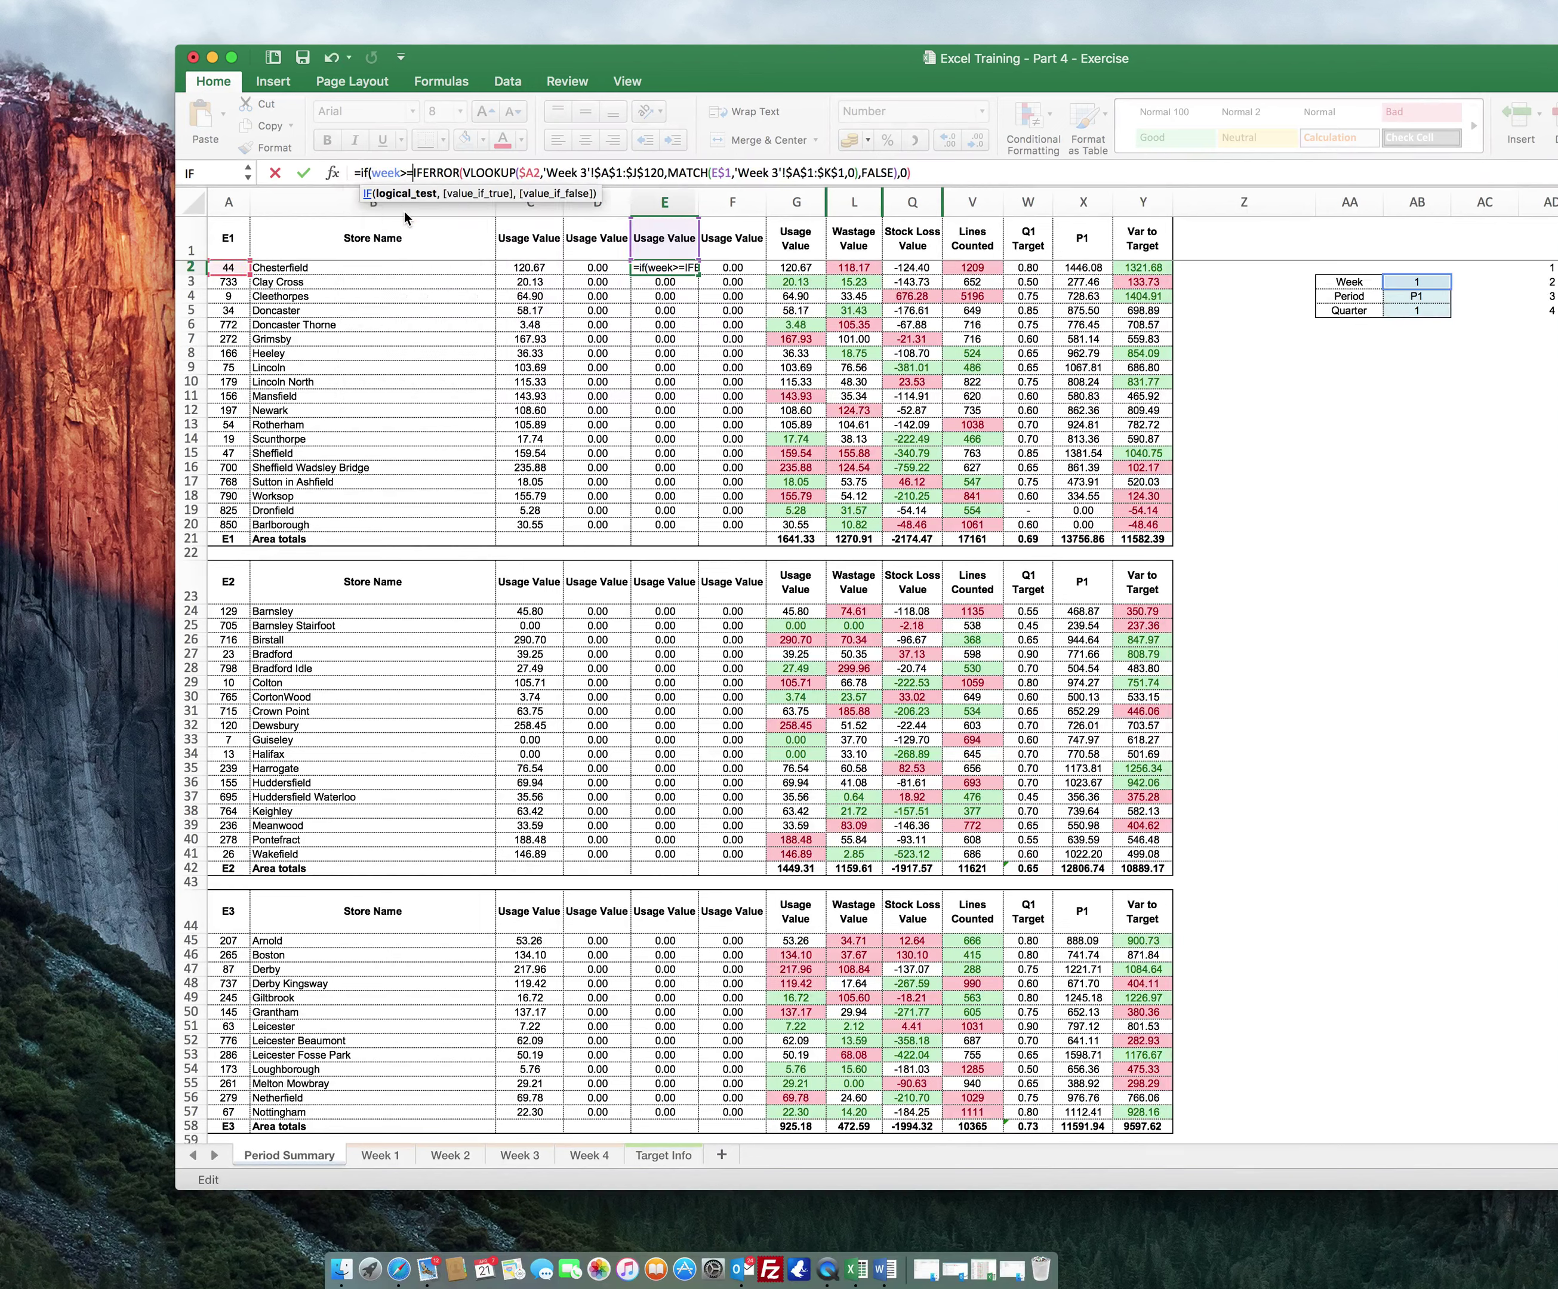
text(3)
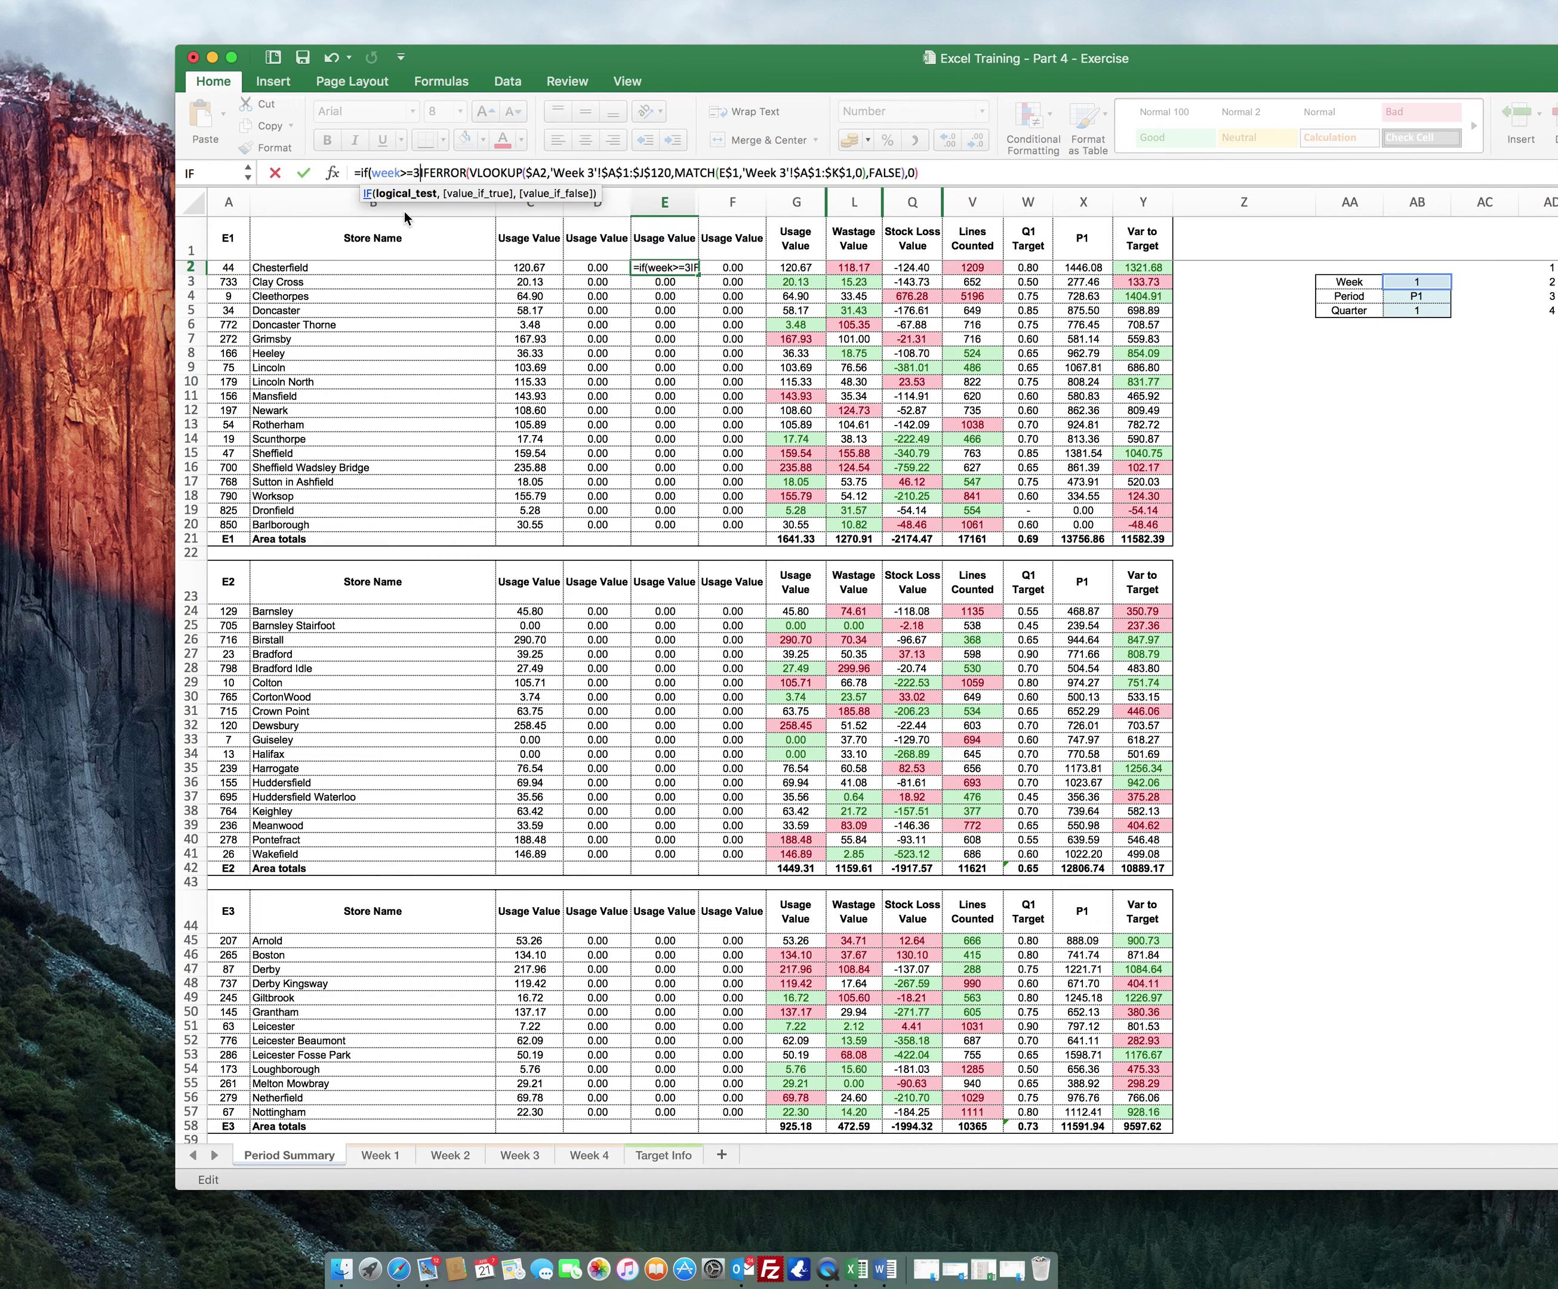
text(,)
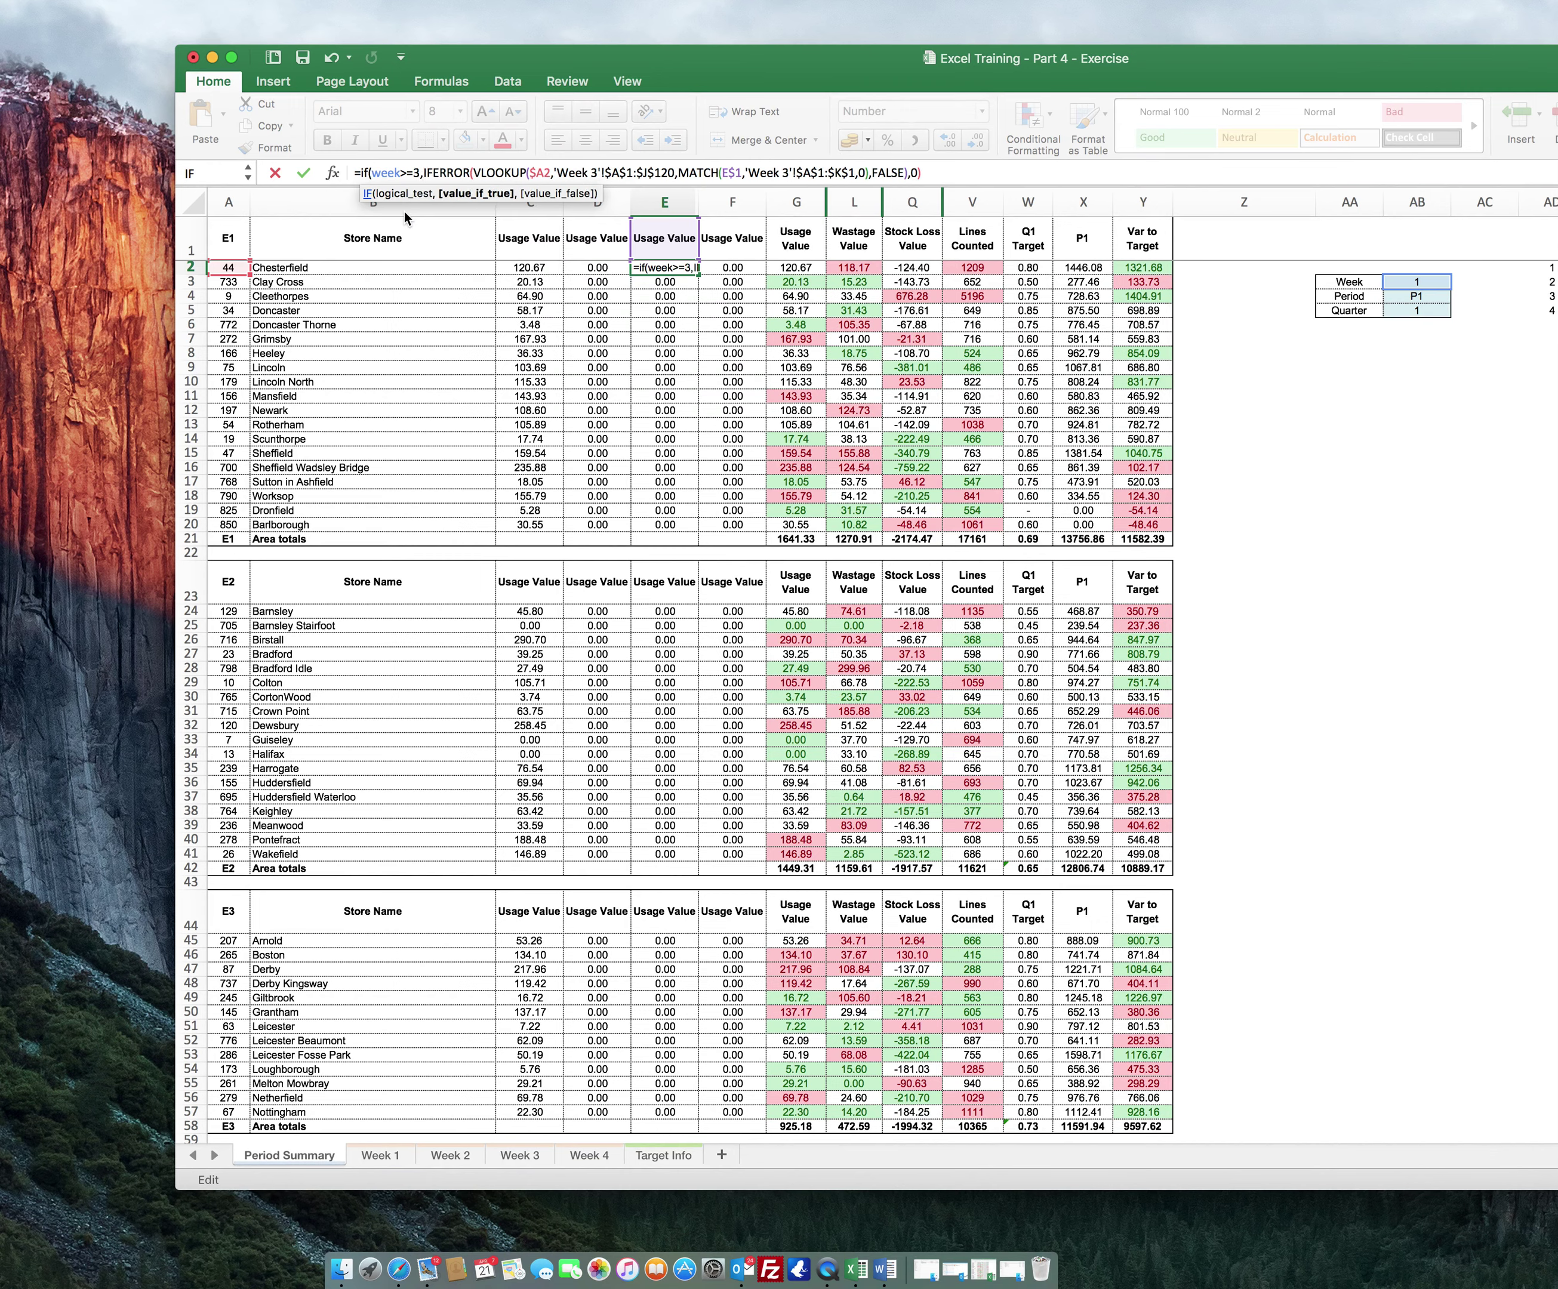
click(944, 173)
text(,0))
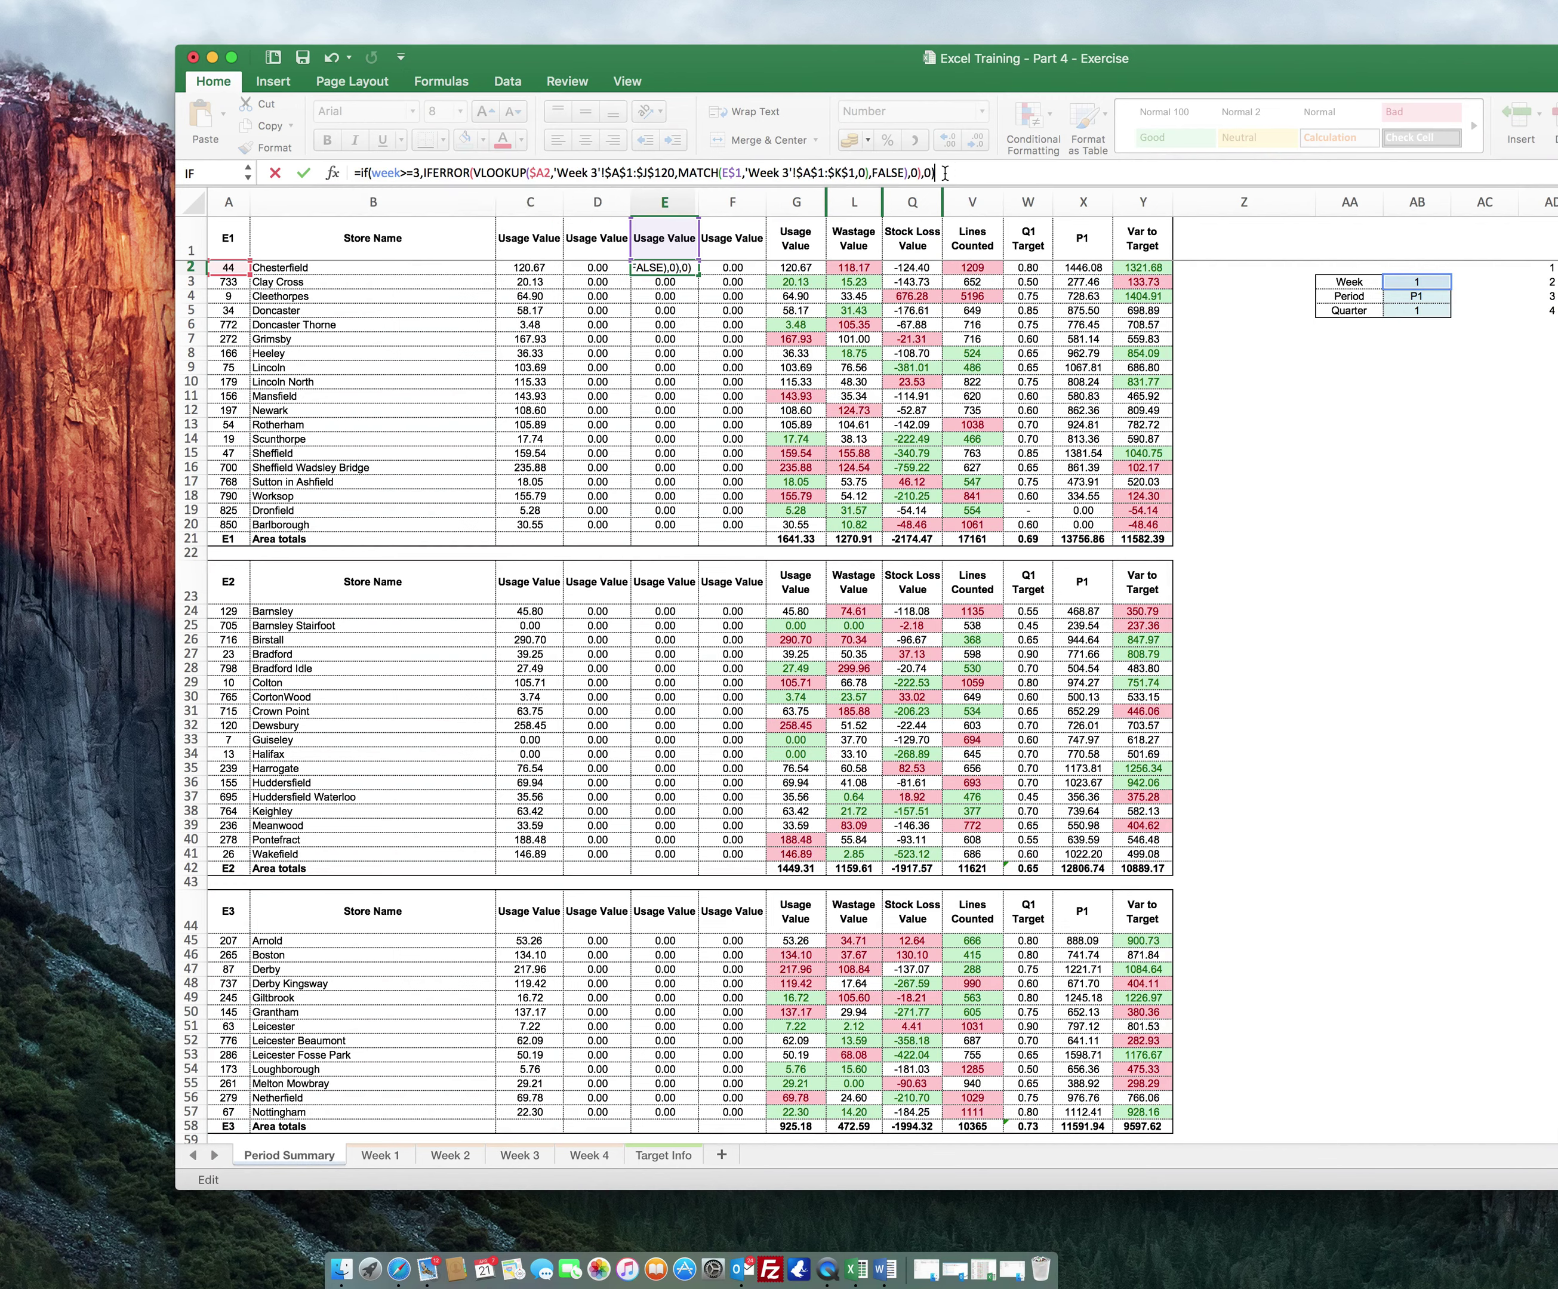
key(Tab)
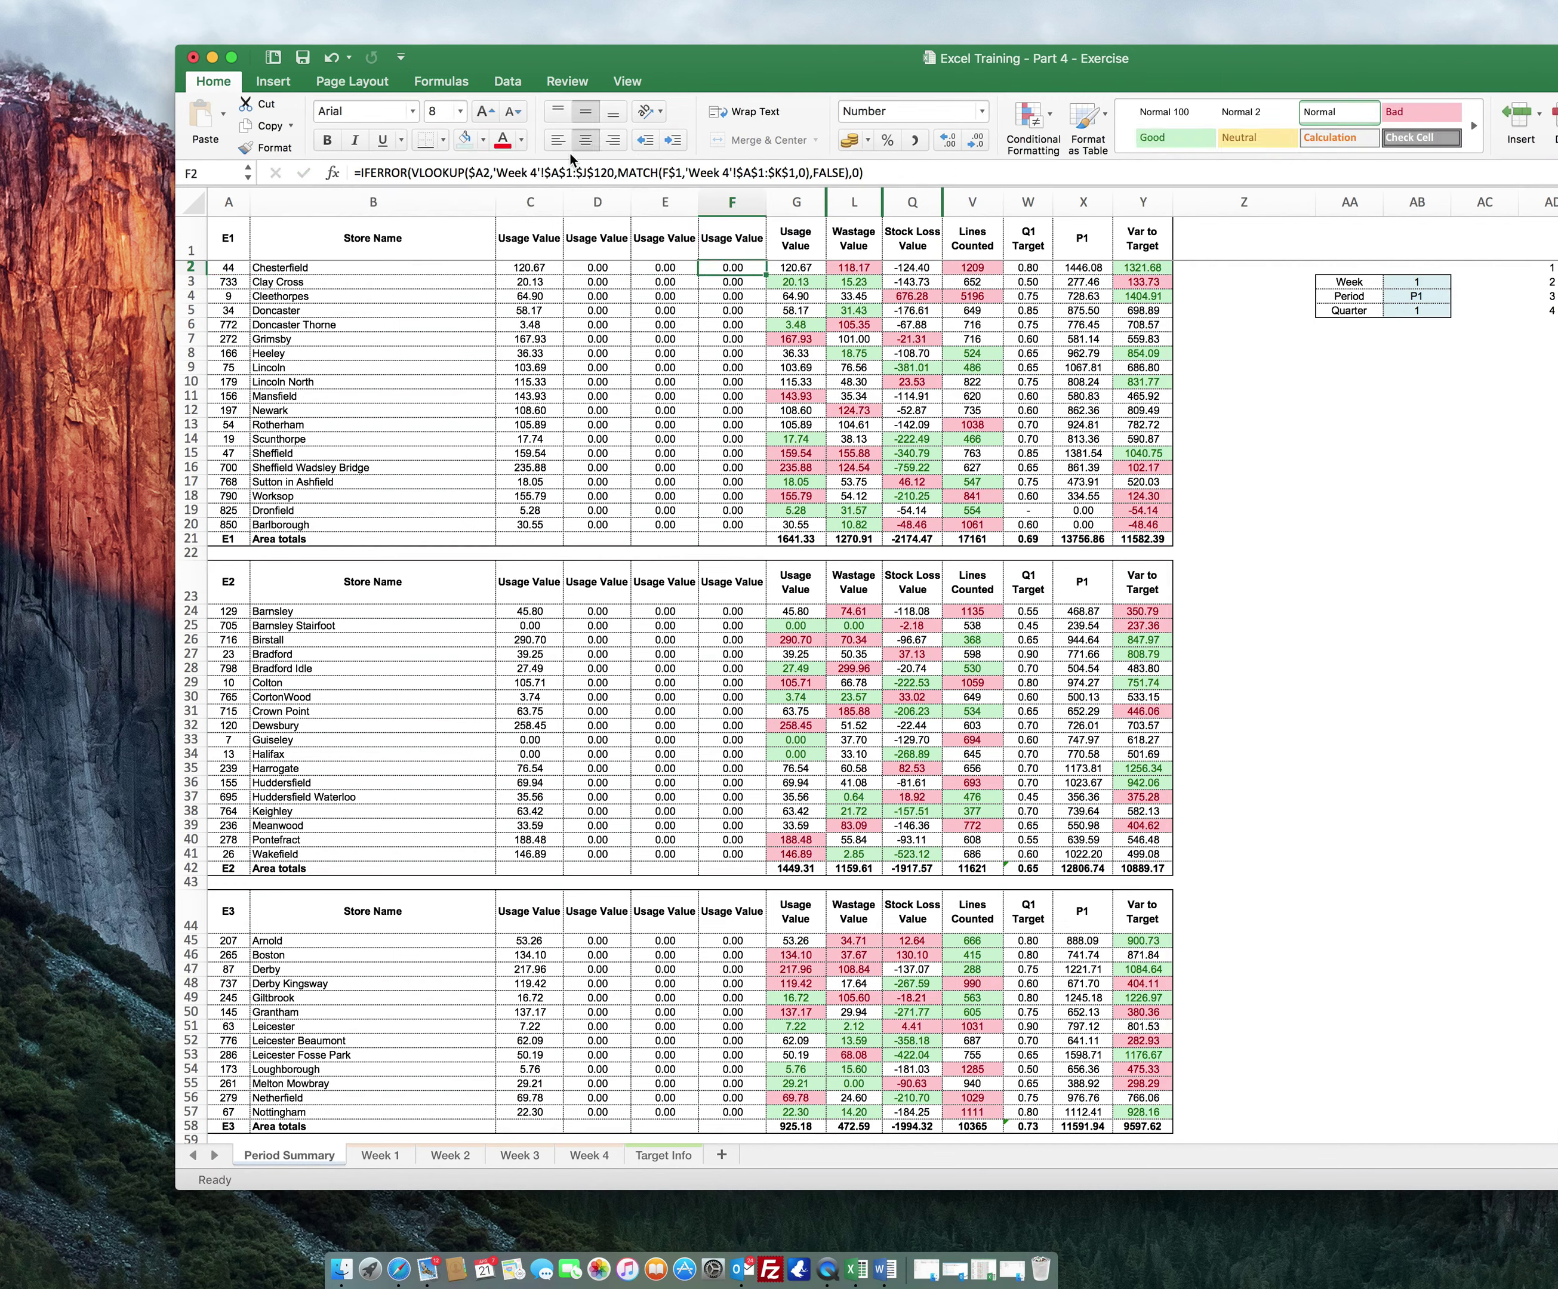
- Wrap the Week 4 lookup formula in F2 in an IF that tests Week>=4 and returns 0 when false
click(365, 173)
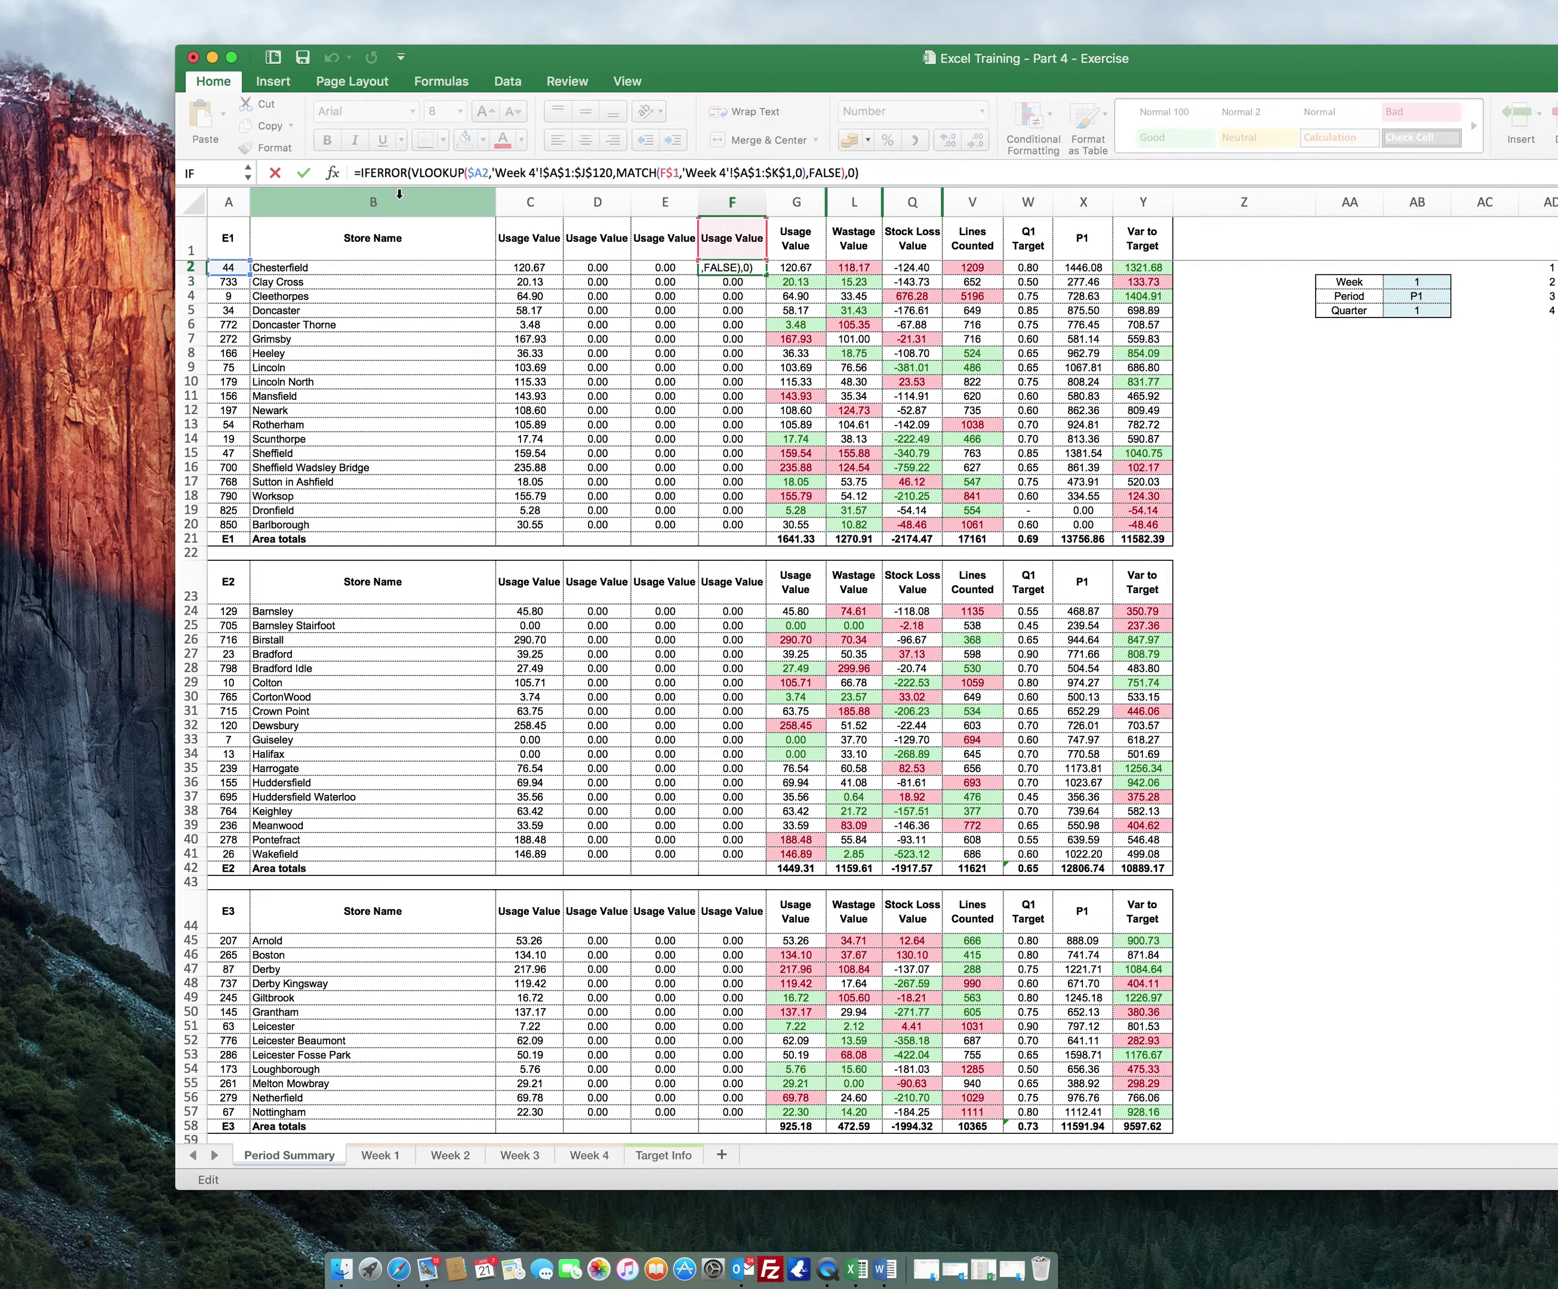
text(if)
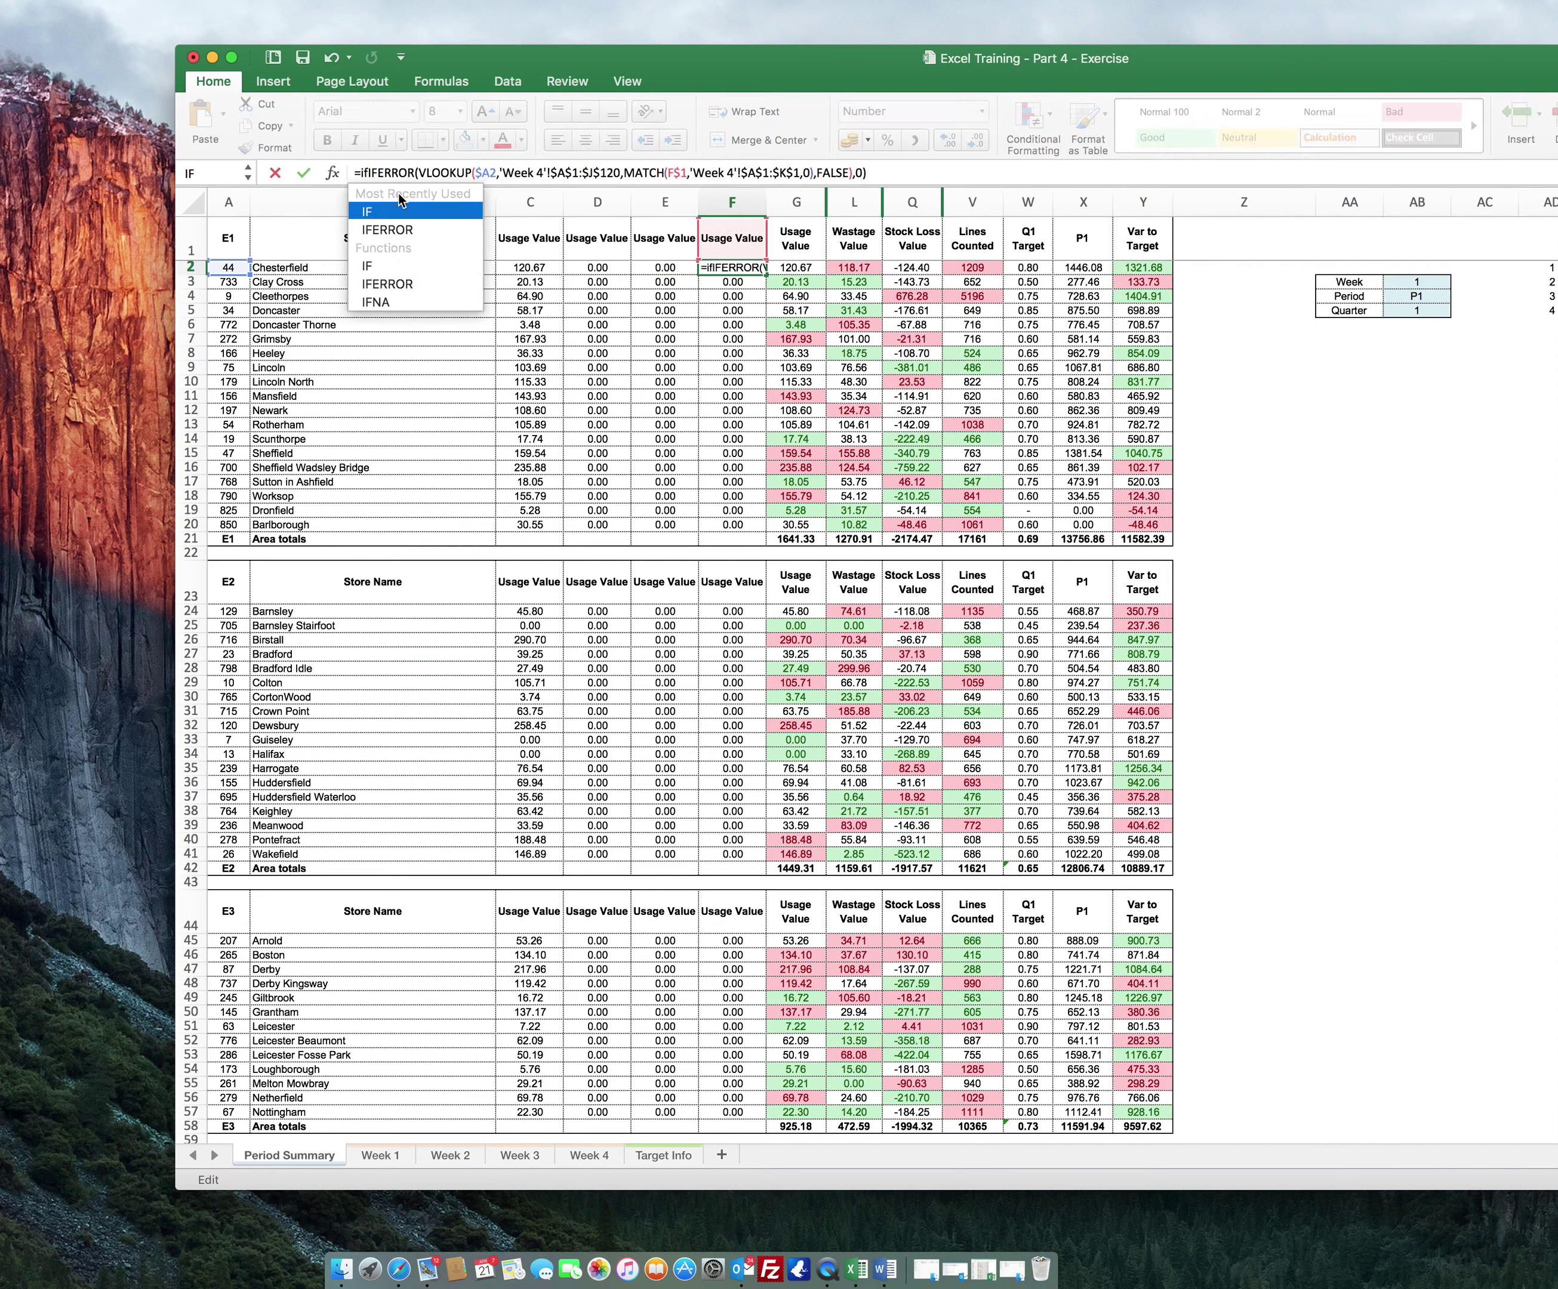
text(()
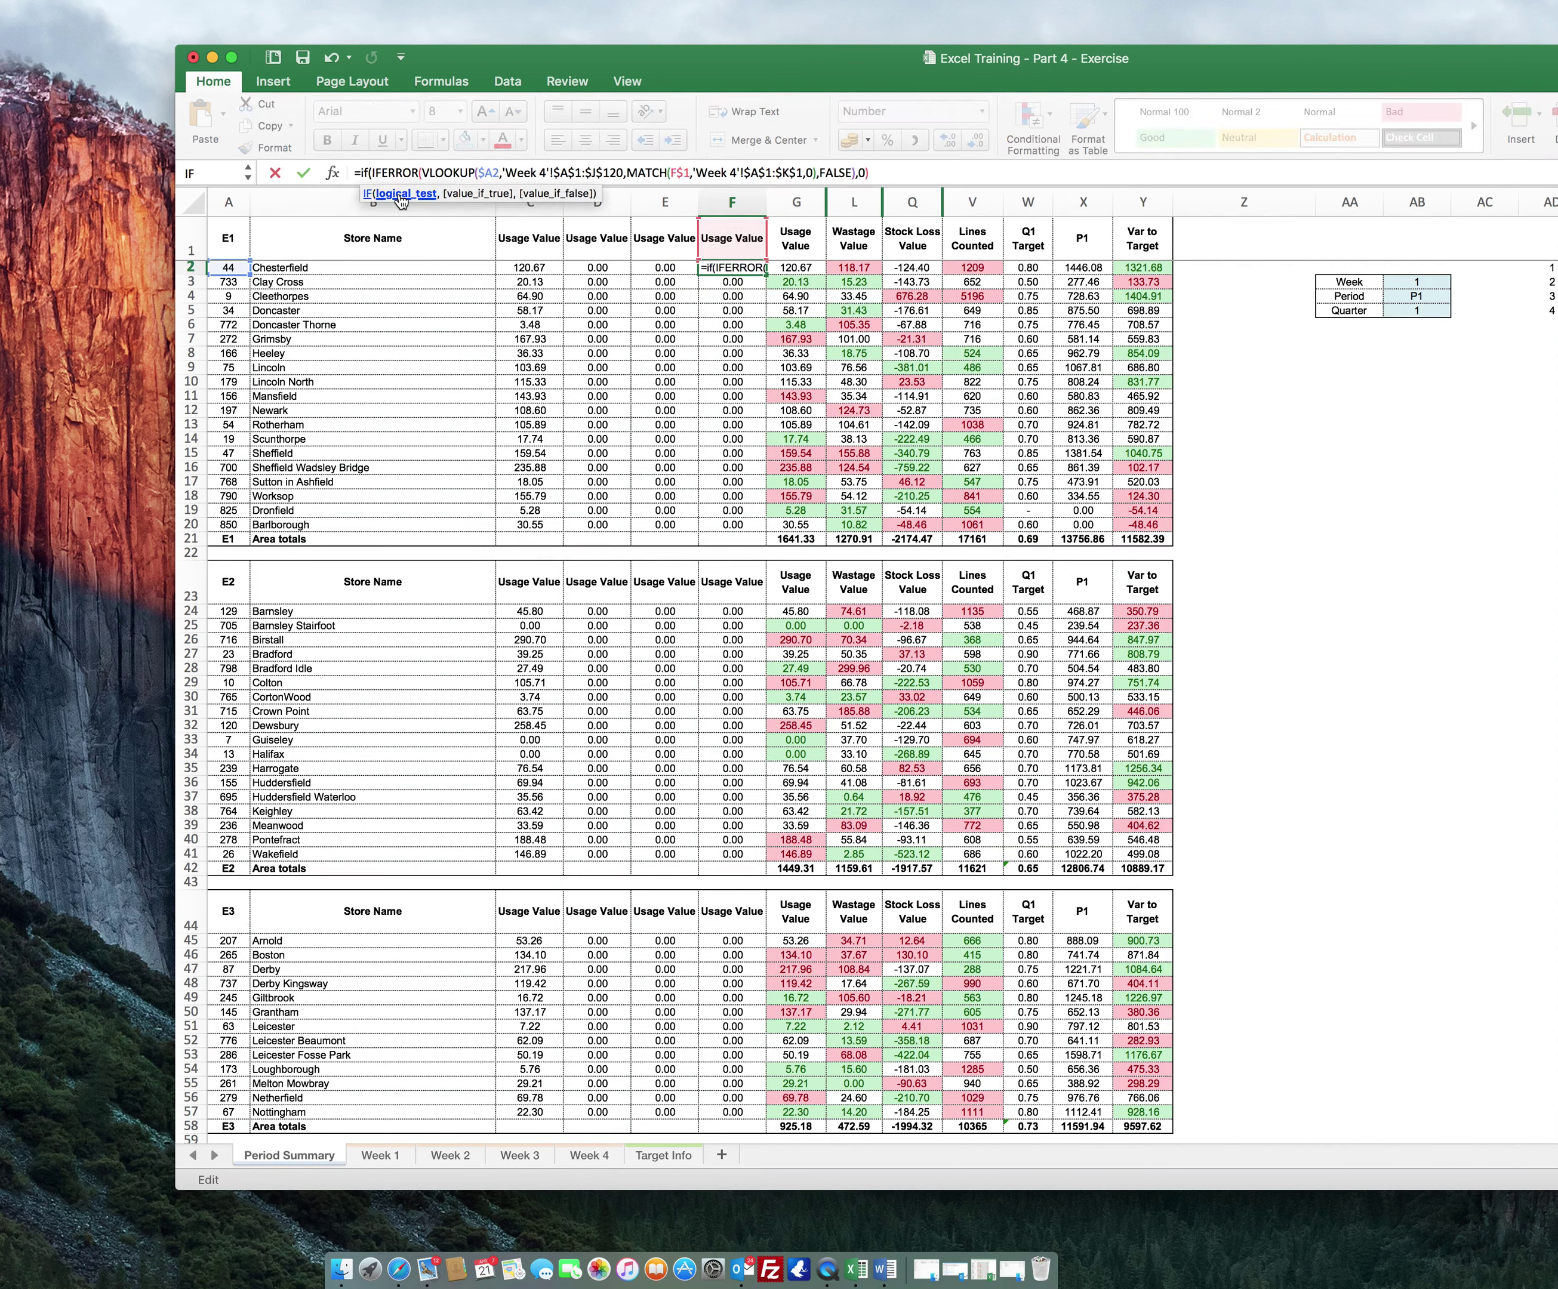
text(week)
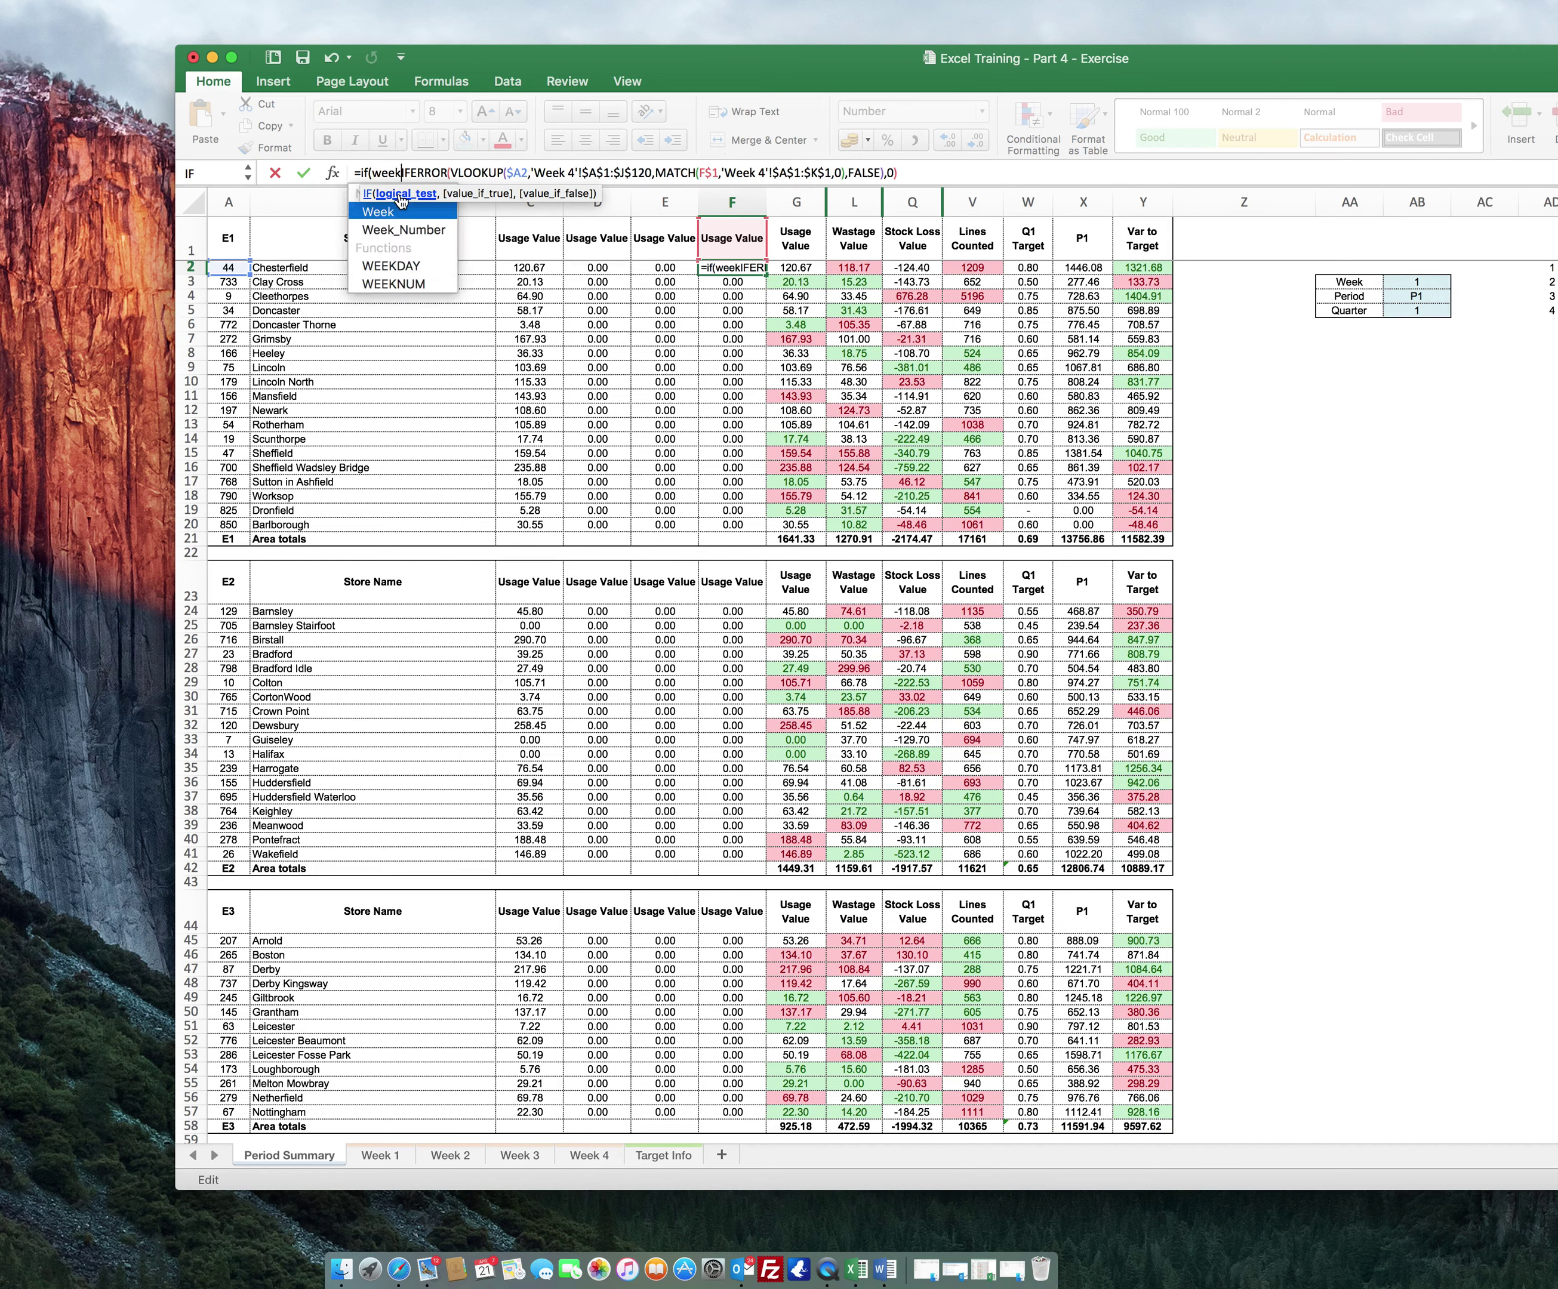
text(>=)
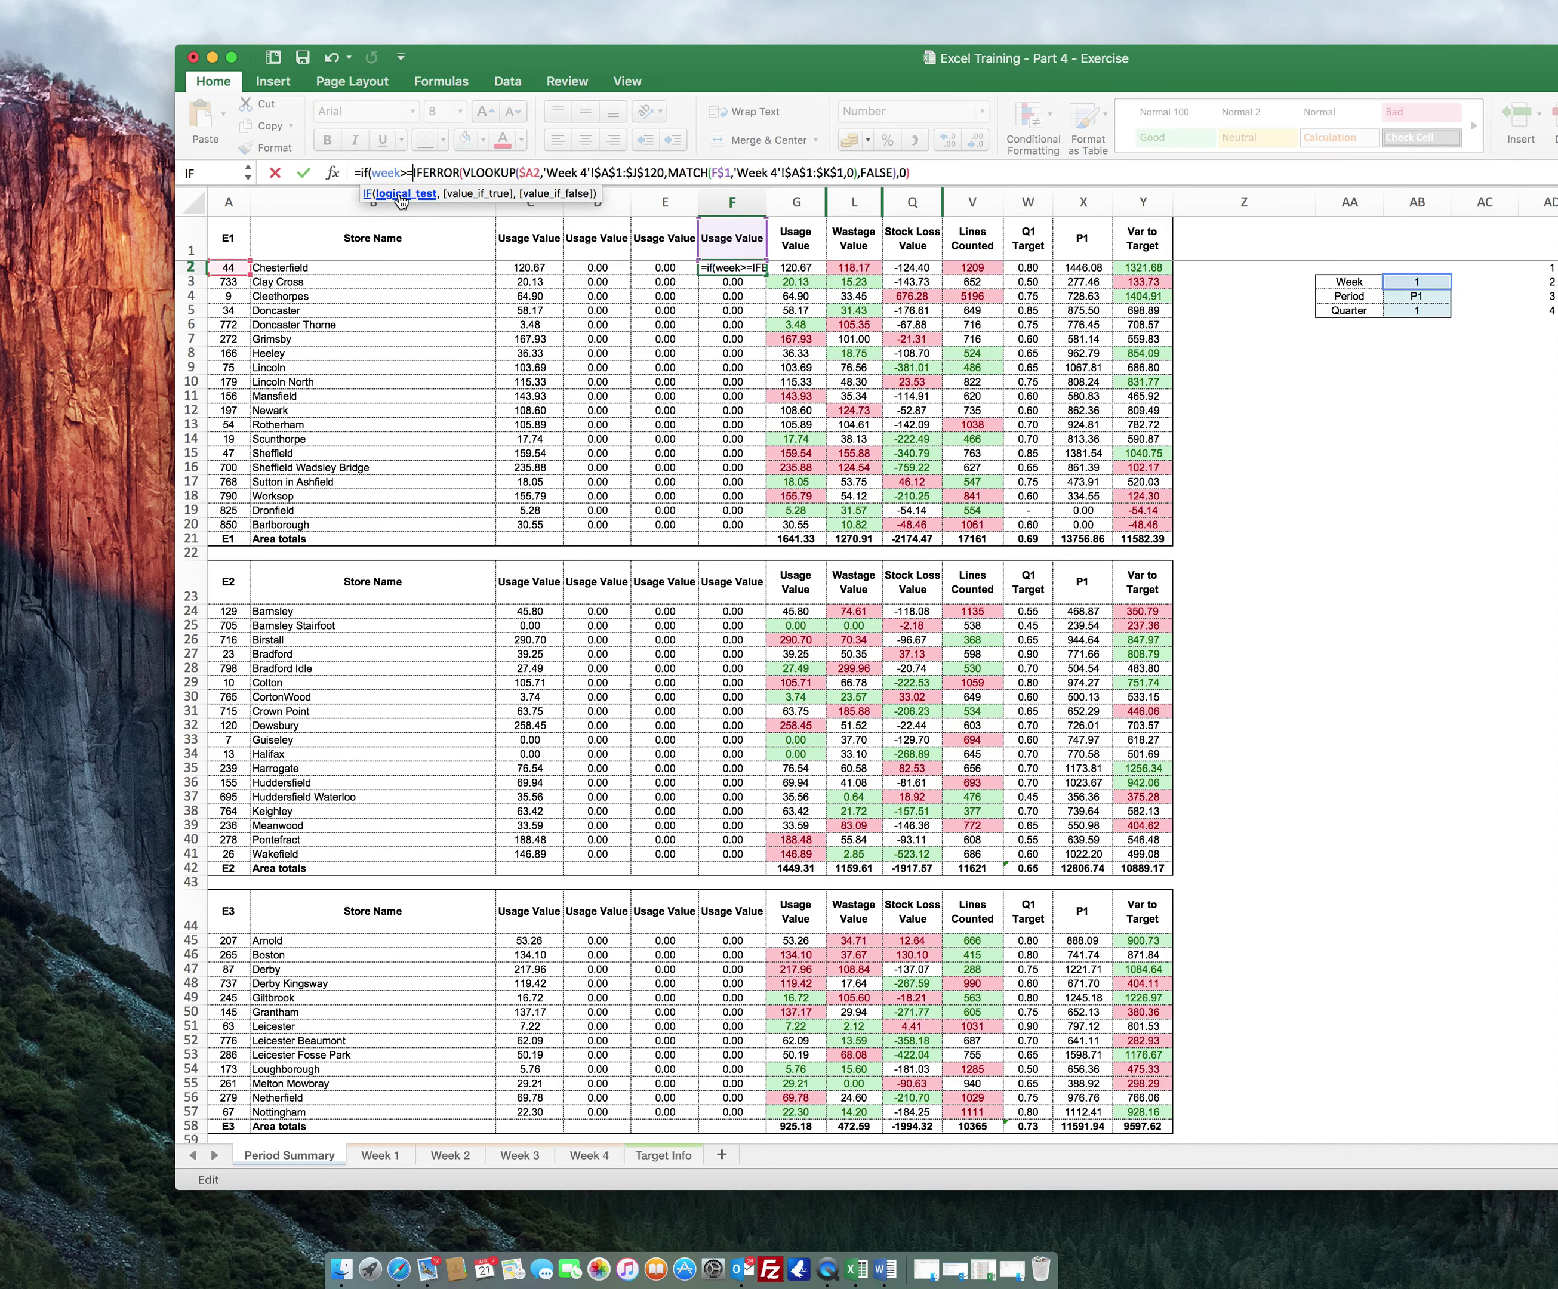
text(5)
key(BackSpace)
text(4)
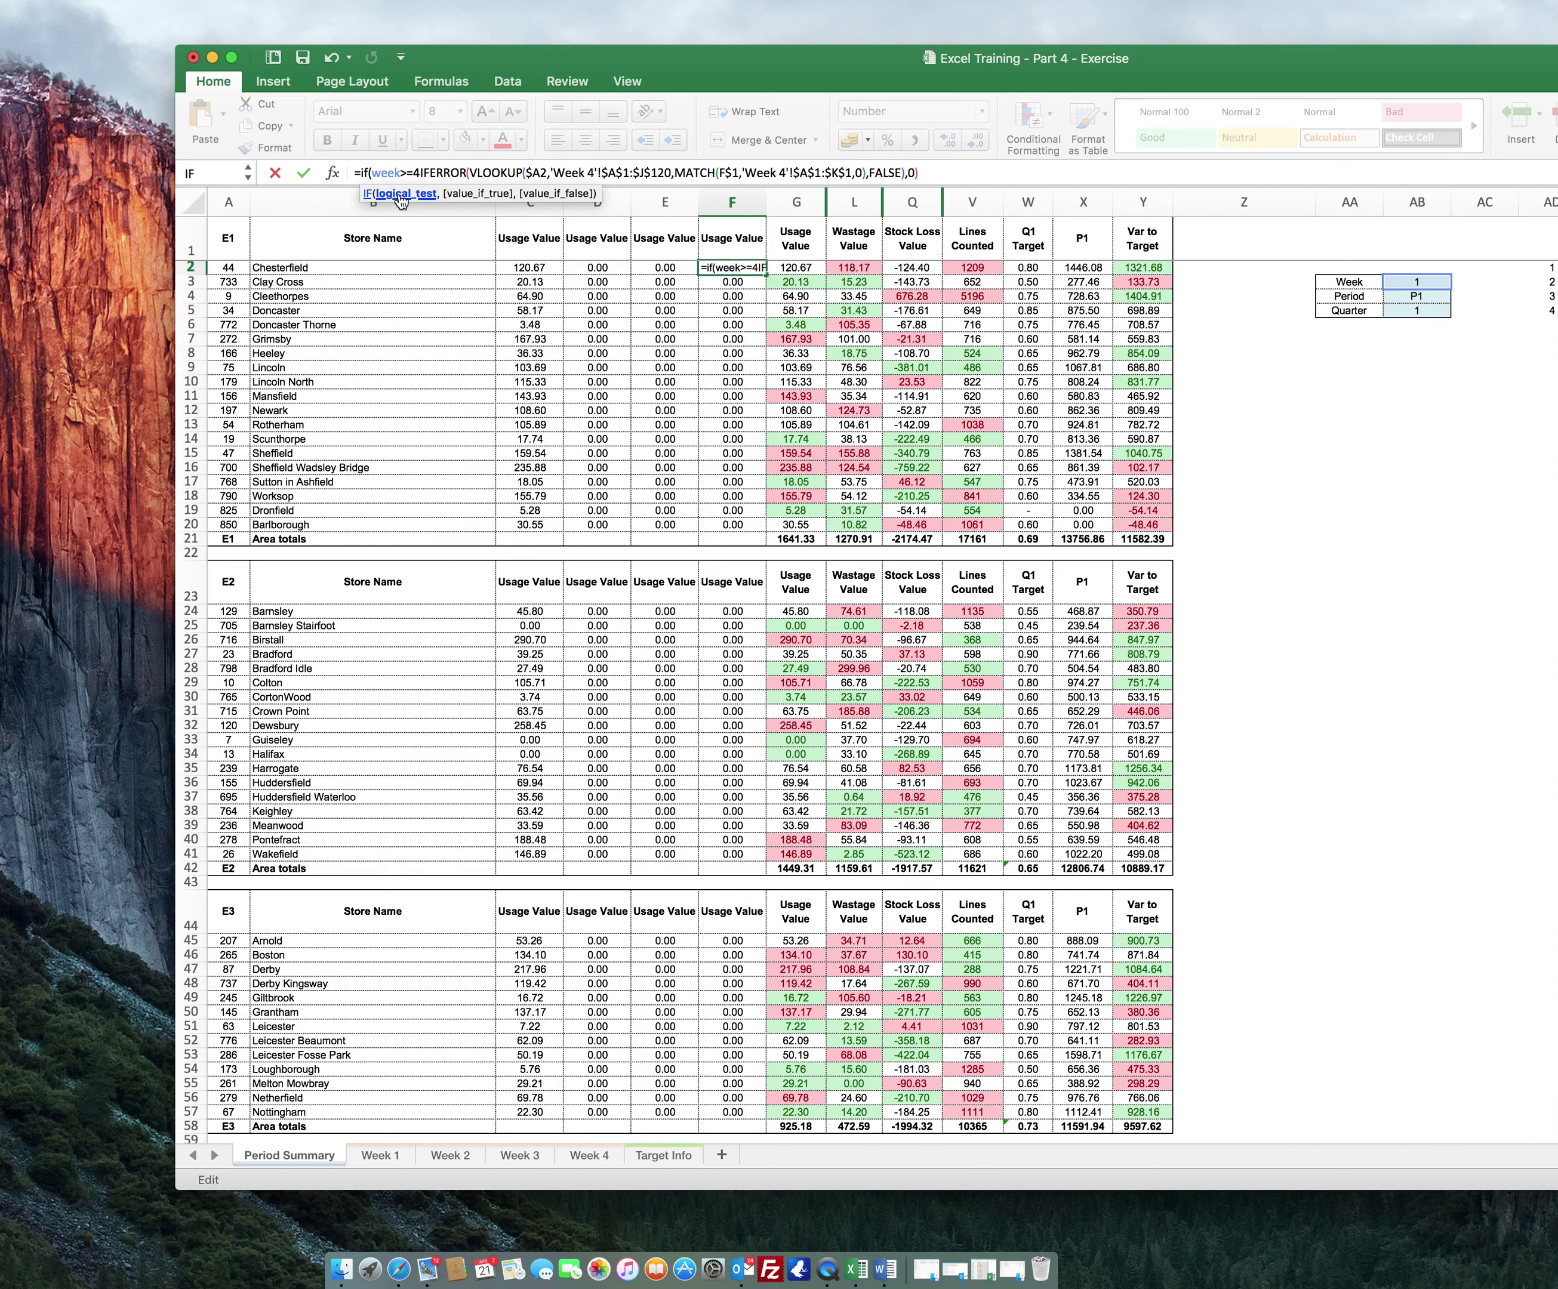
text(,)
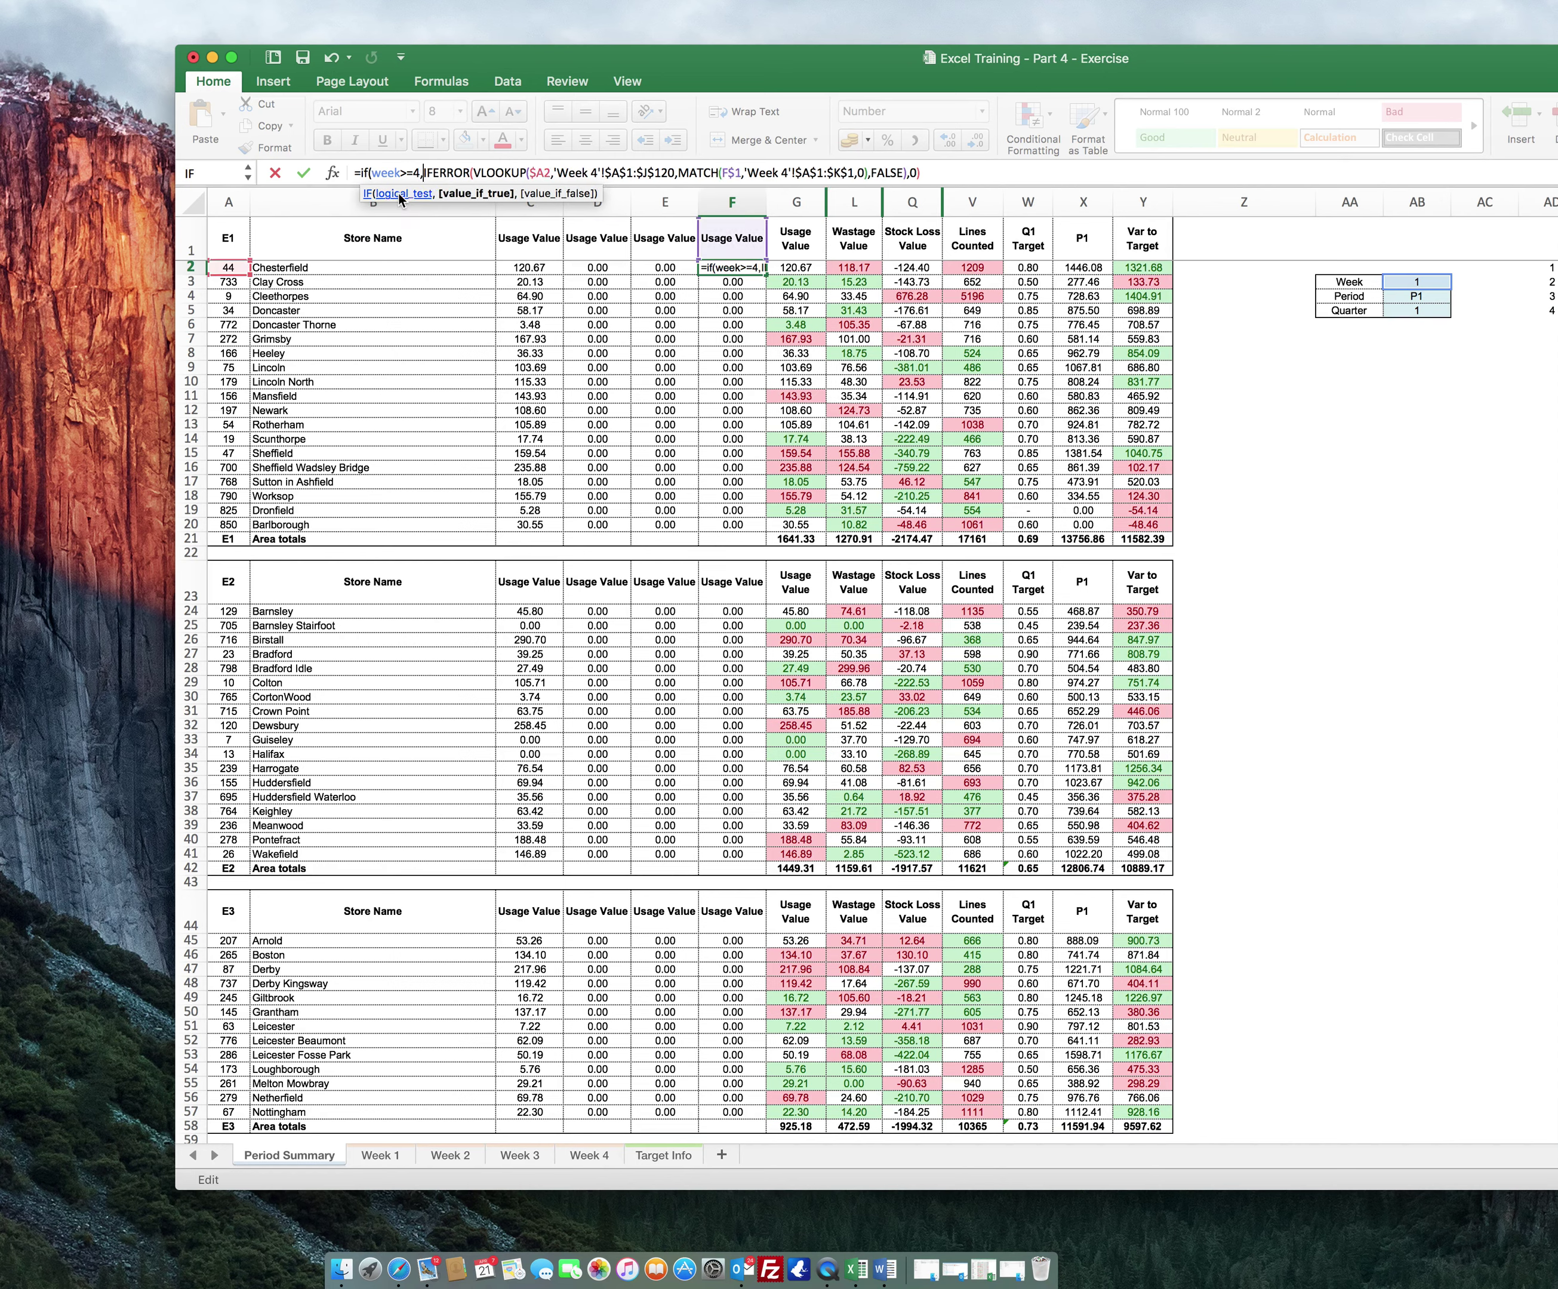
click(928, 173)
text(,0))
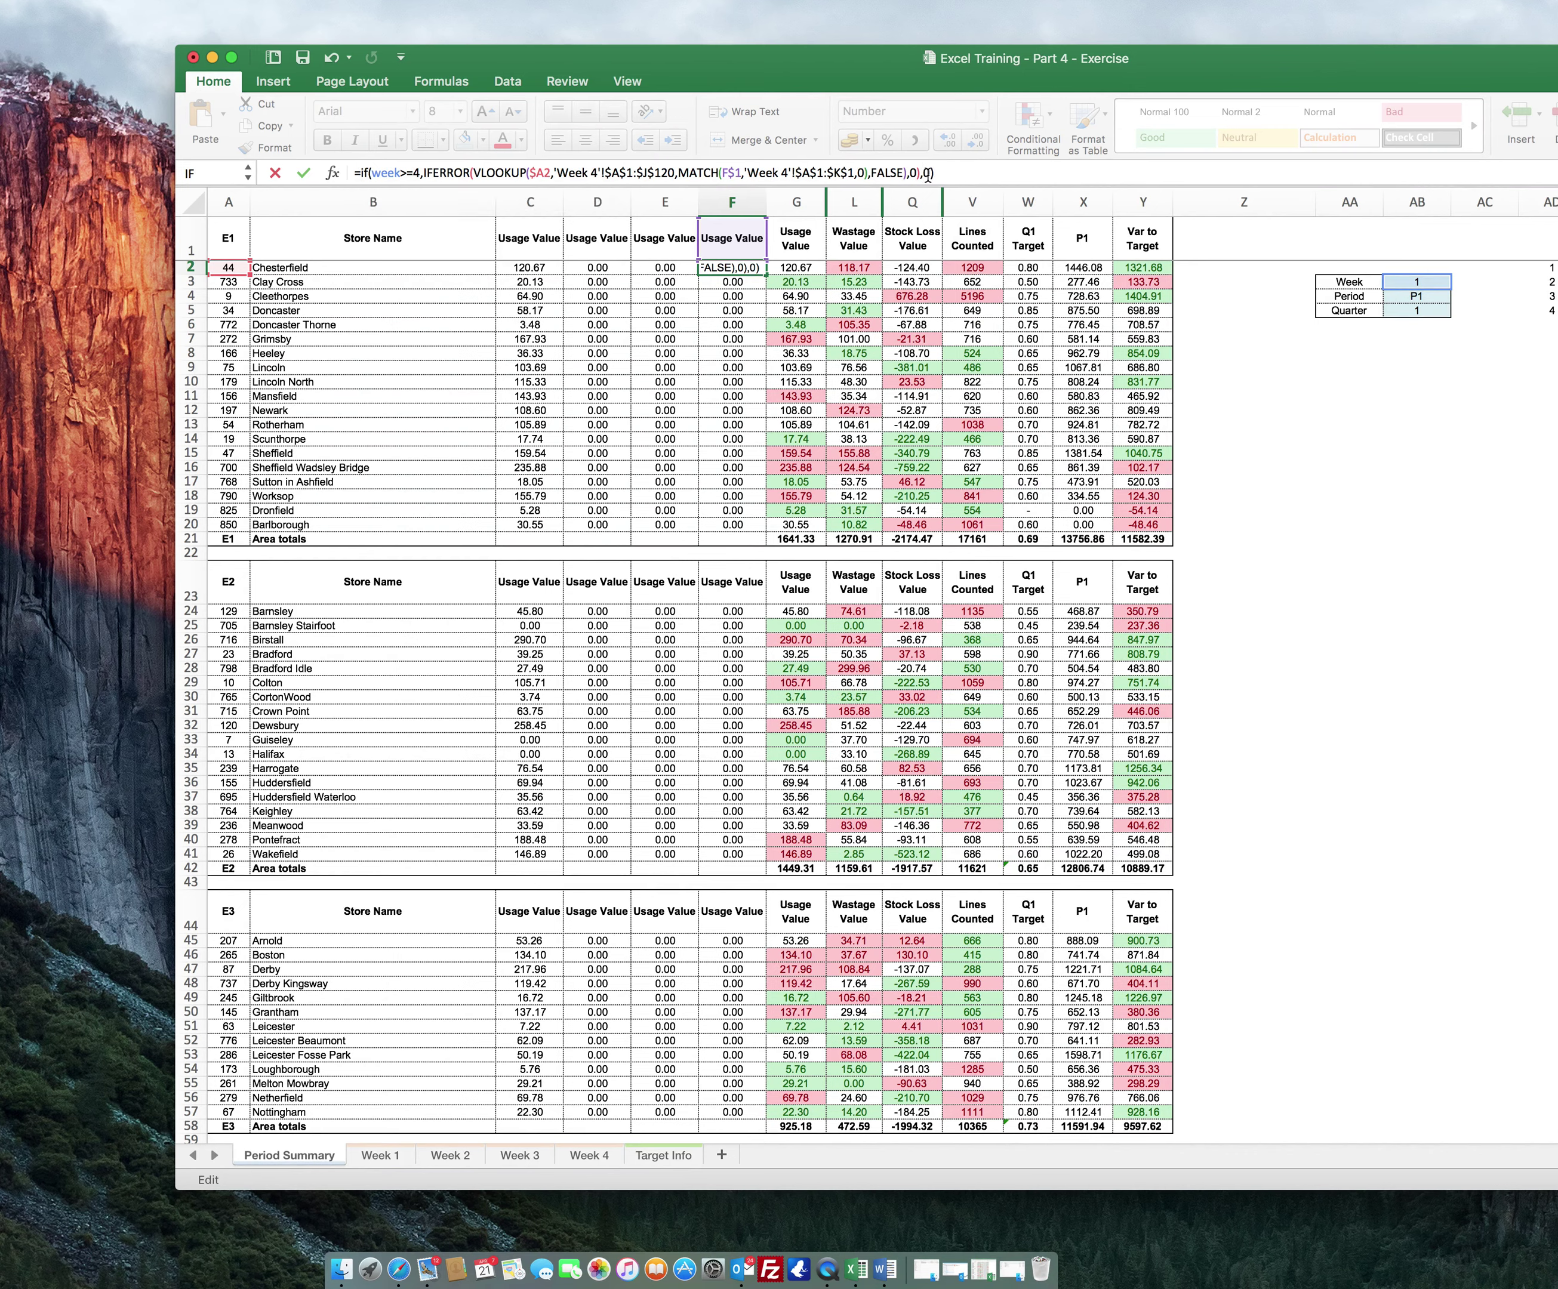
key(Return)
- Review the Week 1 and Week 2 IF formulas in cells C2 and D2
key(Left)
key(Left)
key(Left)
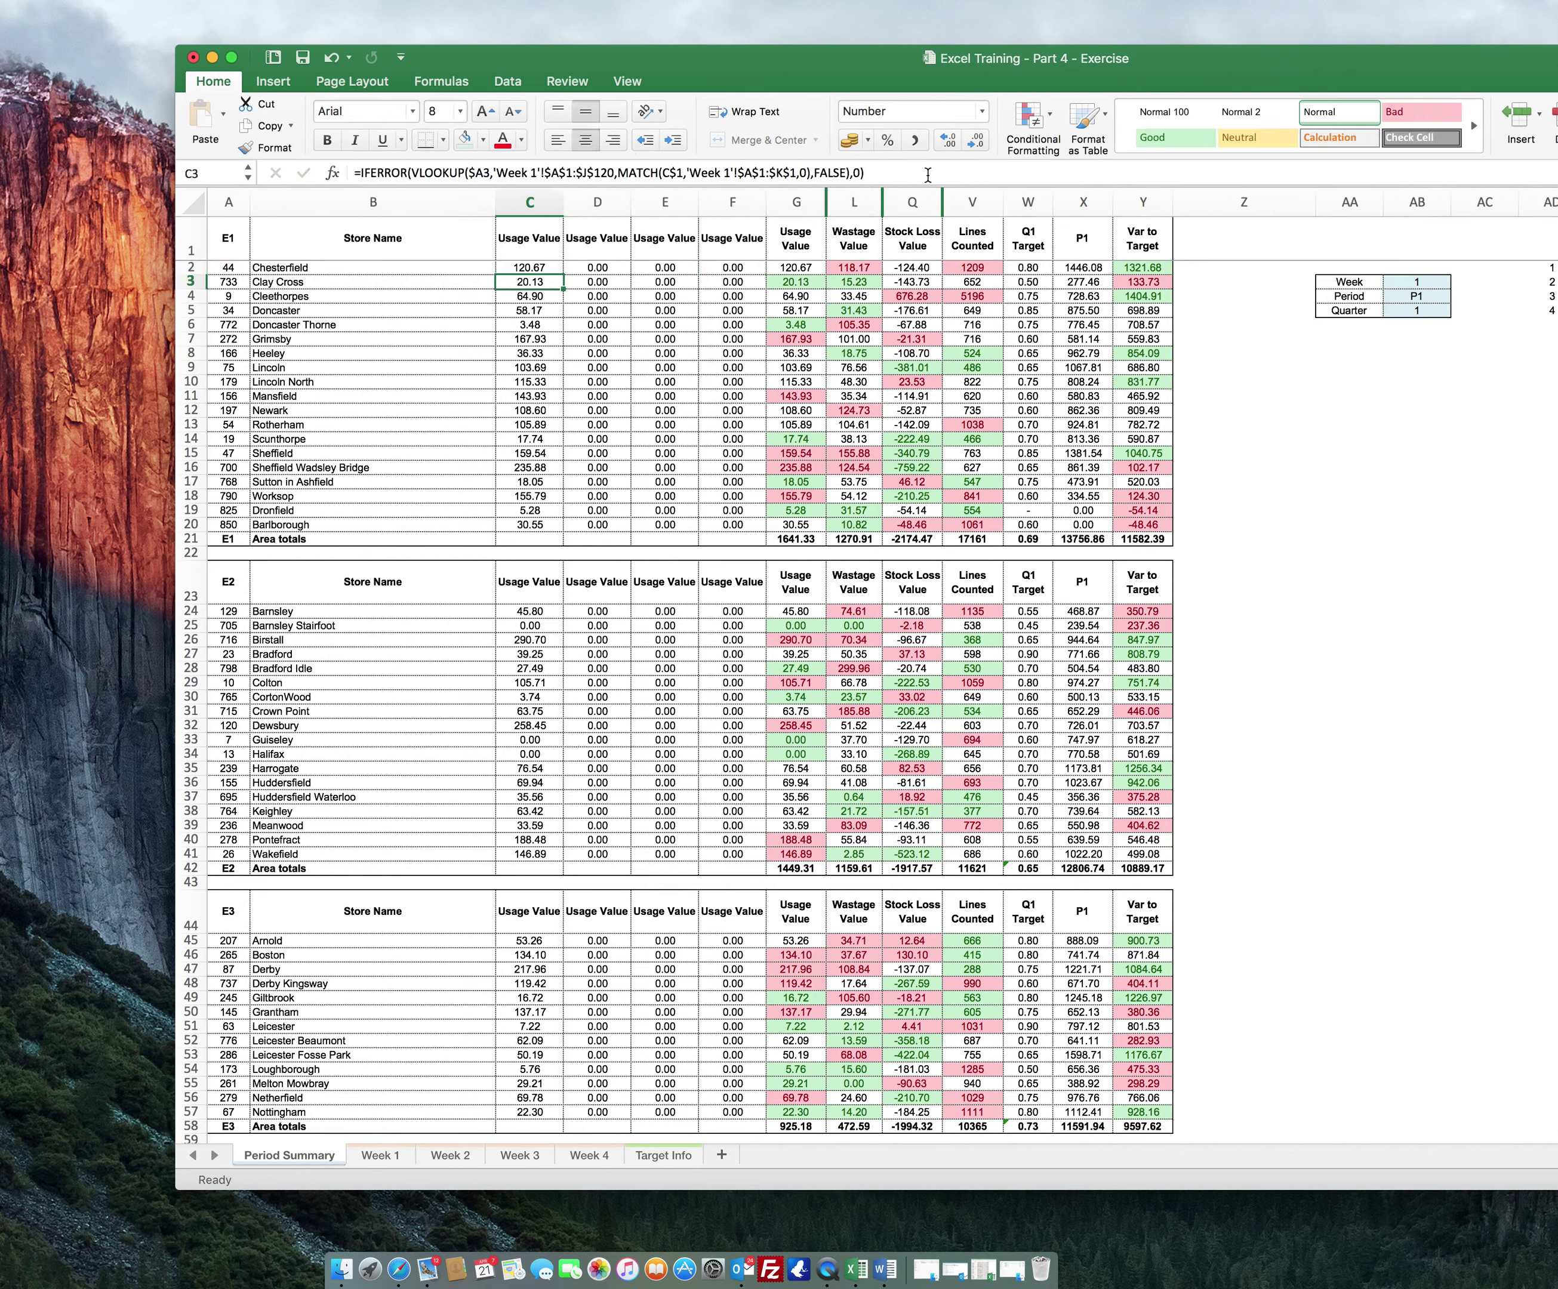
key(Up)
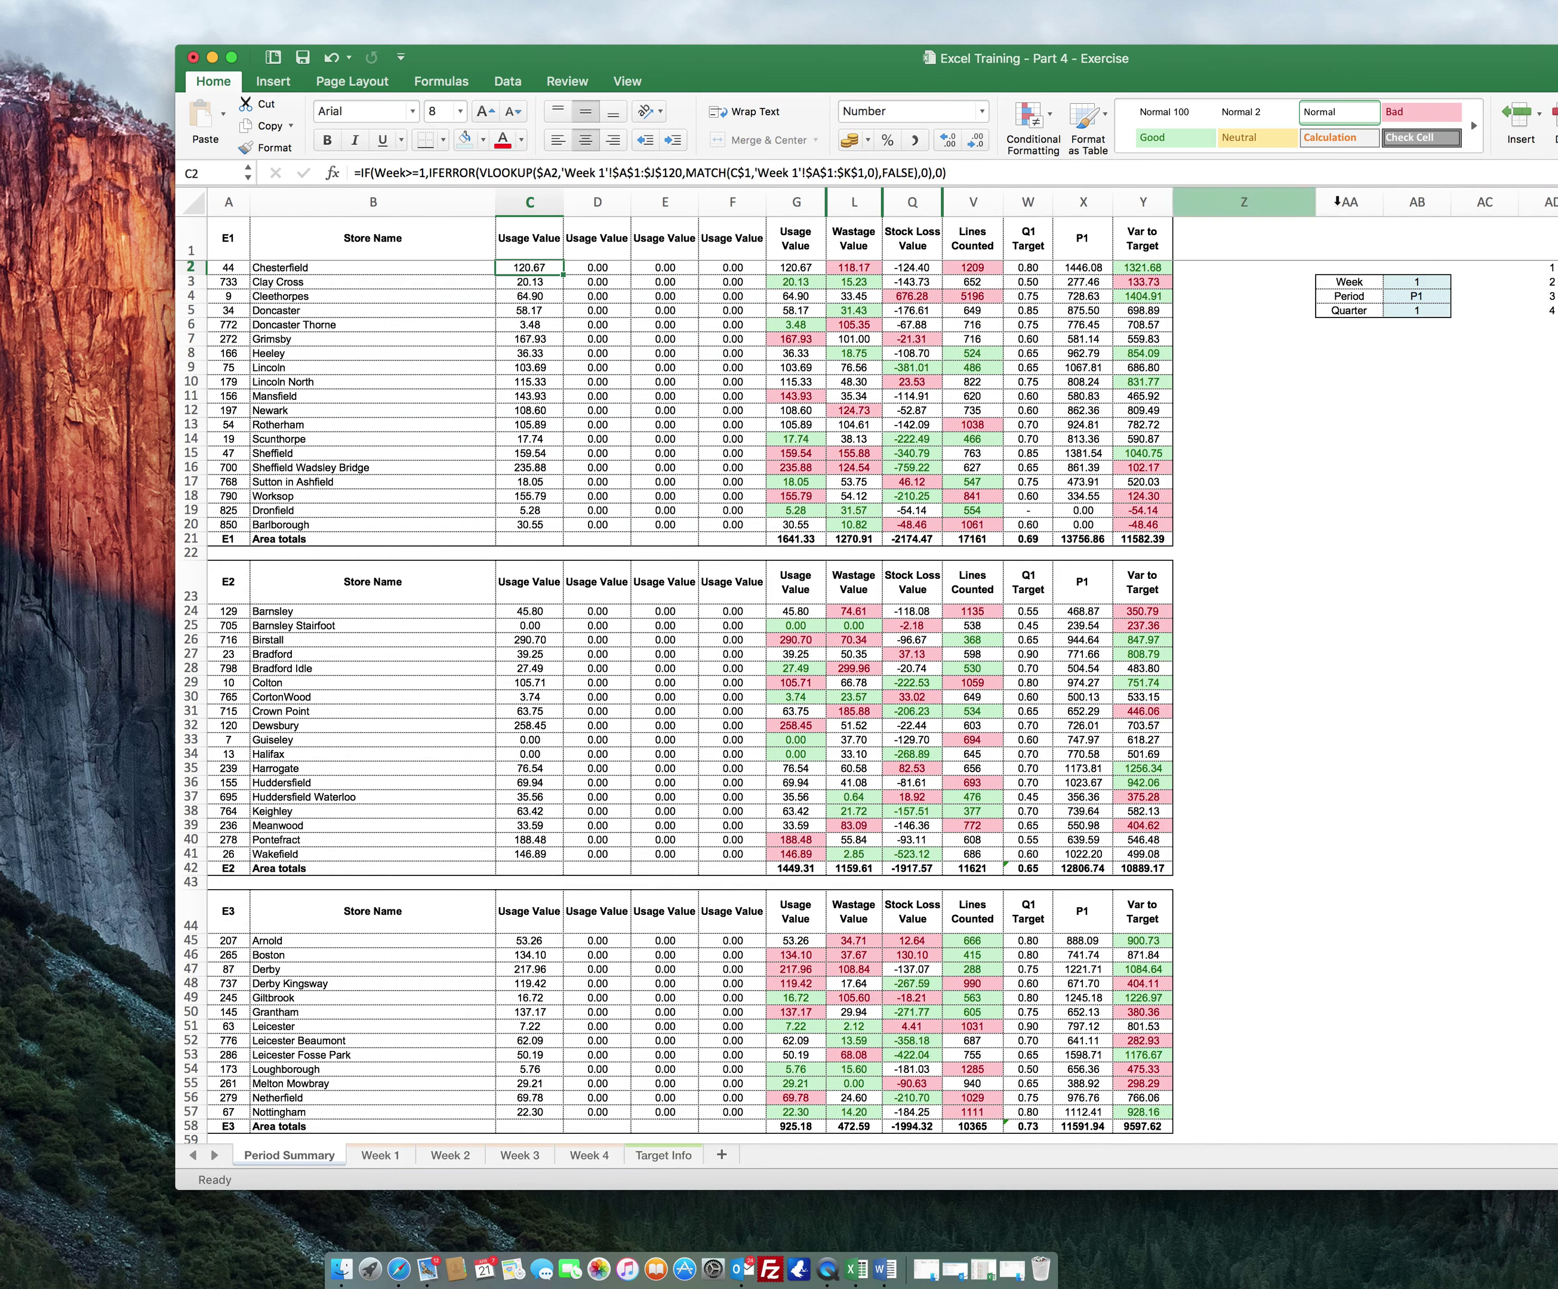
click(590, 270)
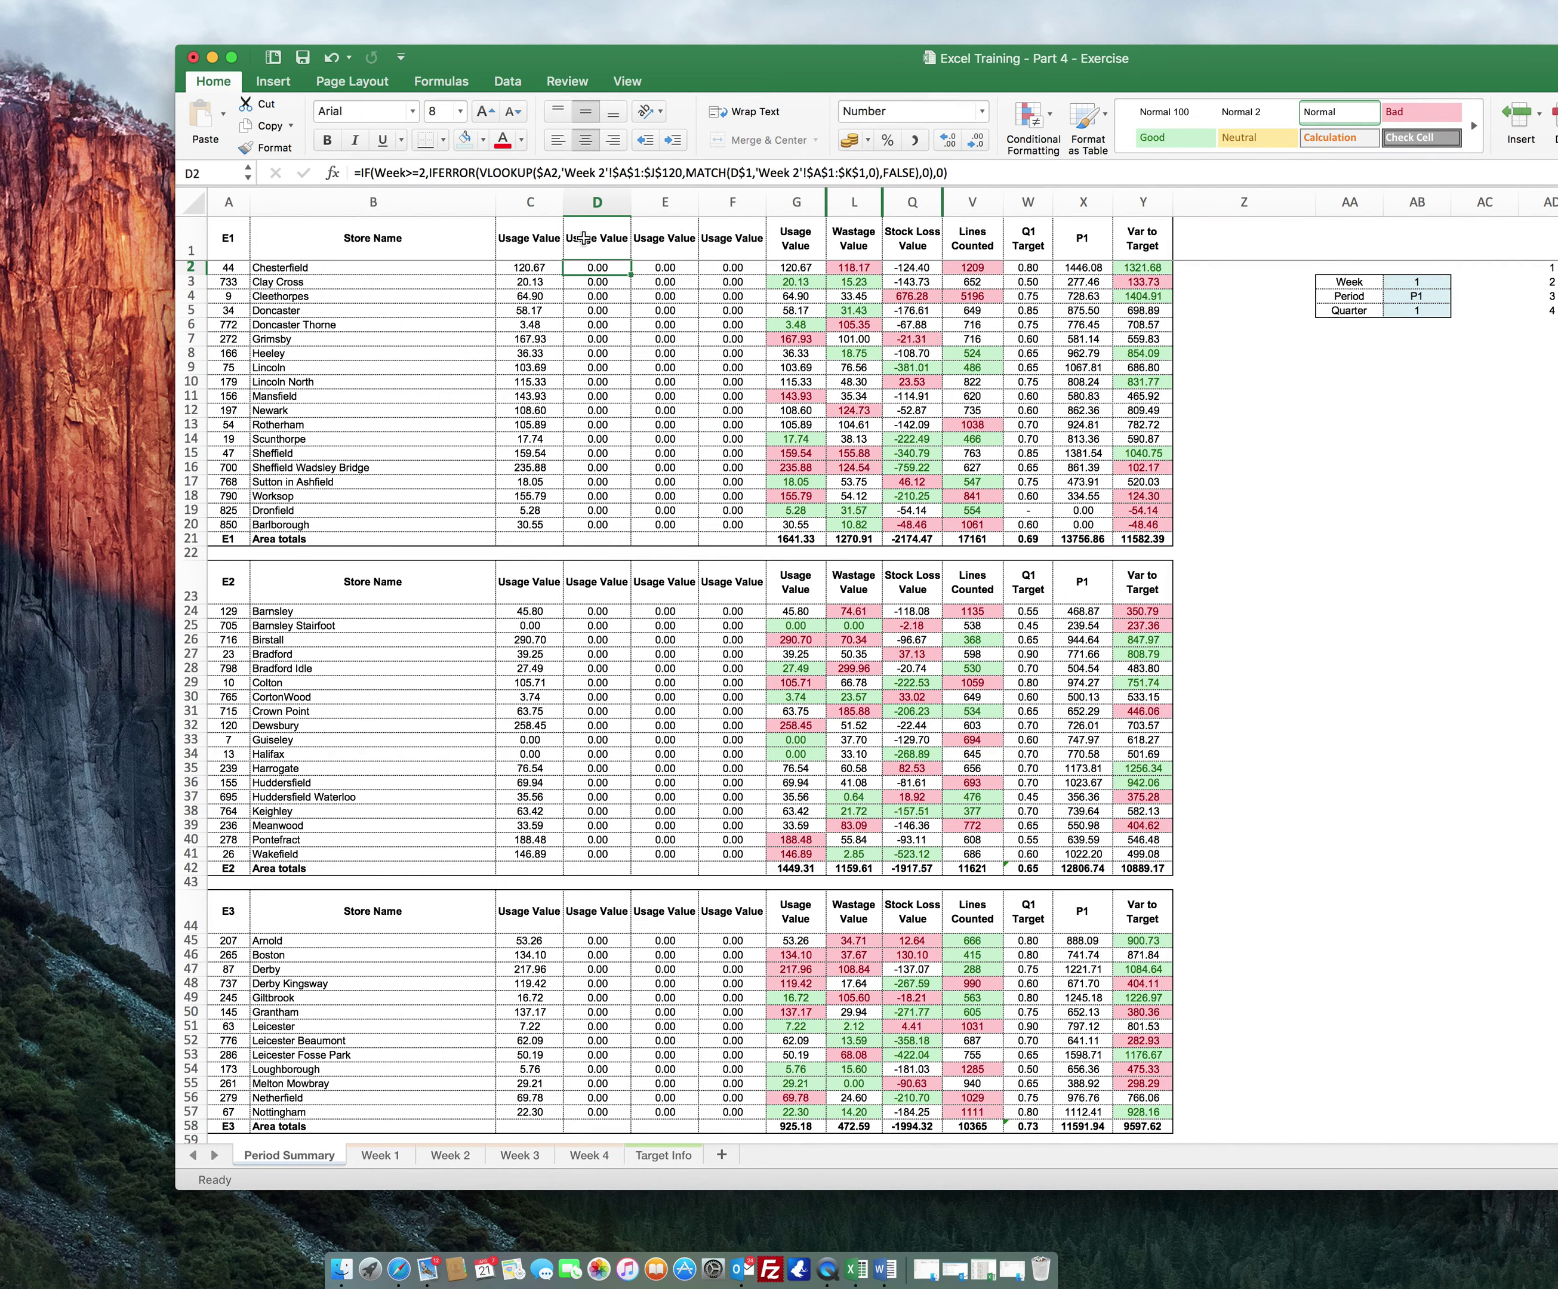
- Copy the entire contents of the Week 1 sheet onto the empty Week 2 sheet
click(453, 1159)
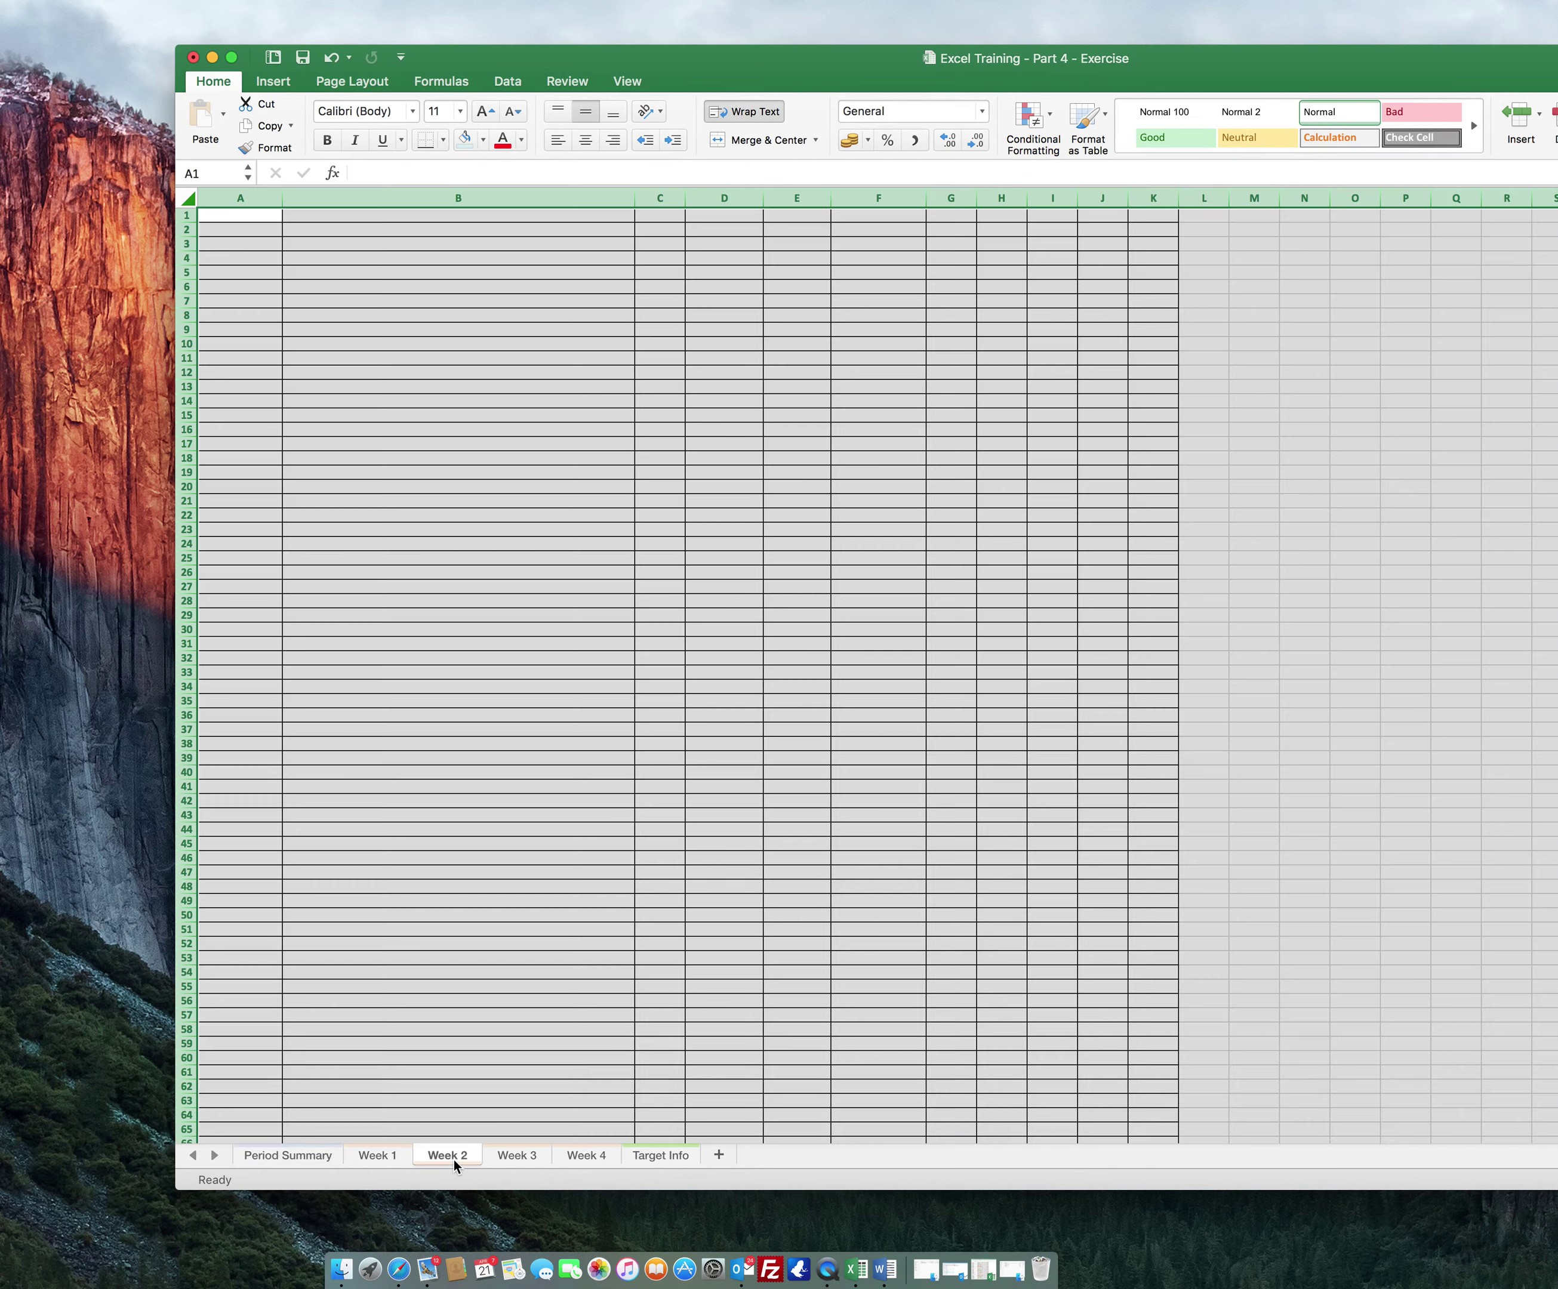
click(367, 1156)
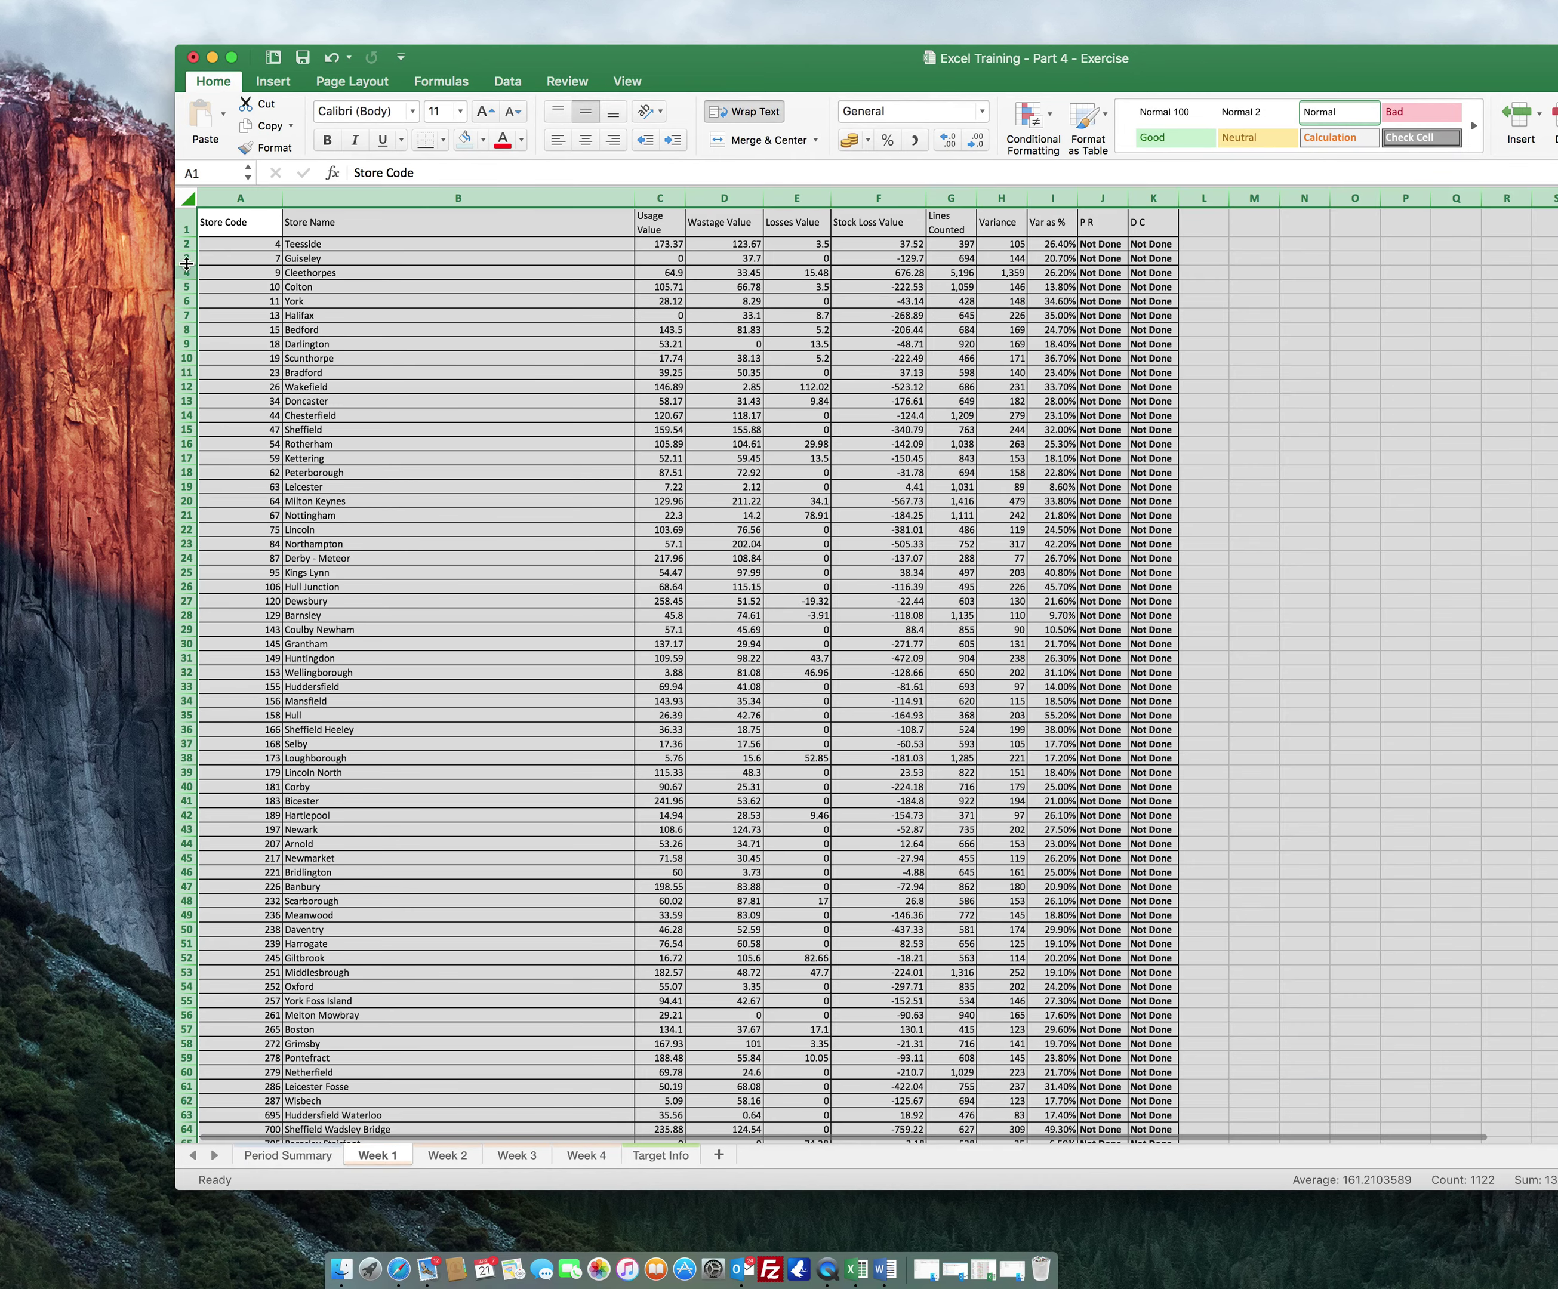
click(178, 190)
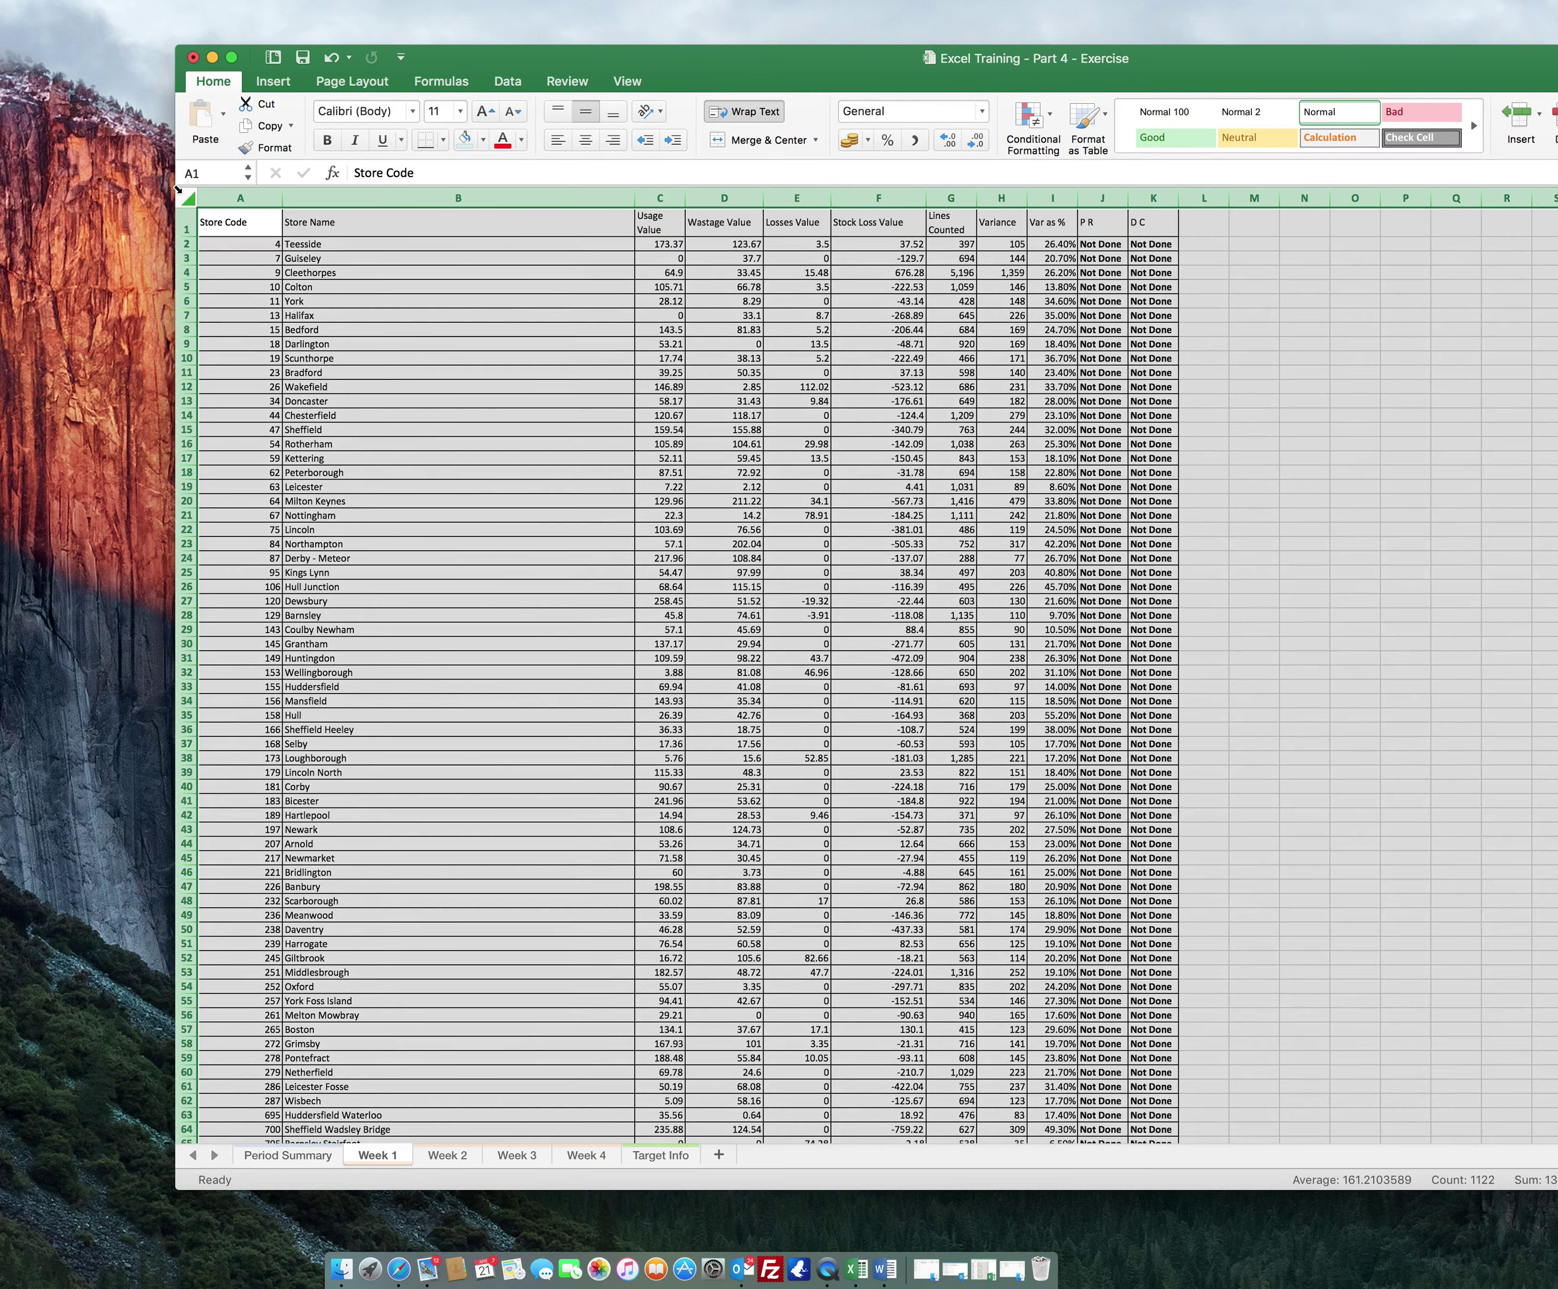
key(super+c)
click(450, 1158)
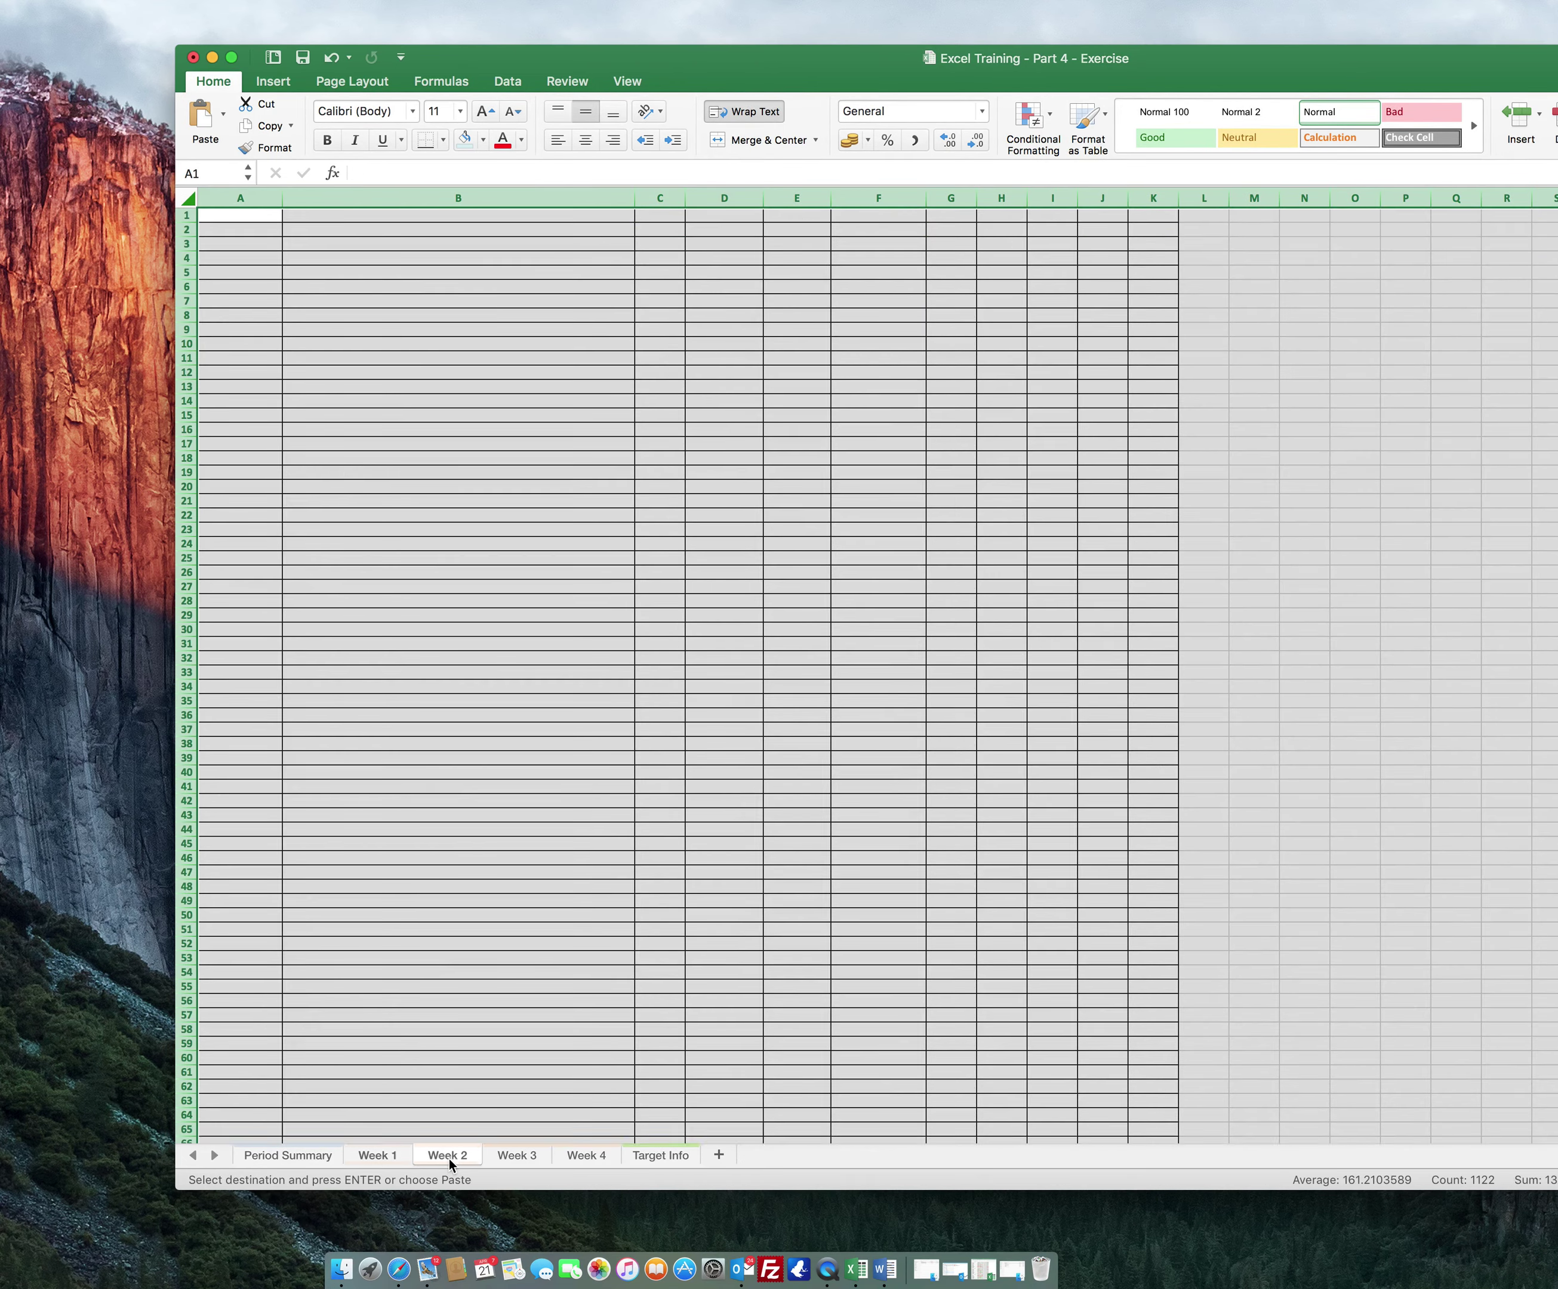
click(191, 191)
key(super+v)
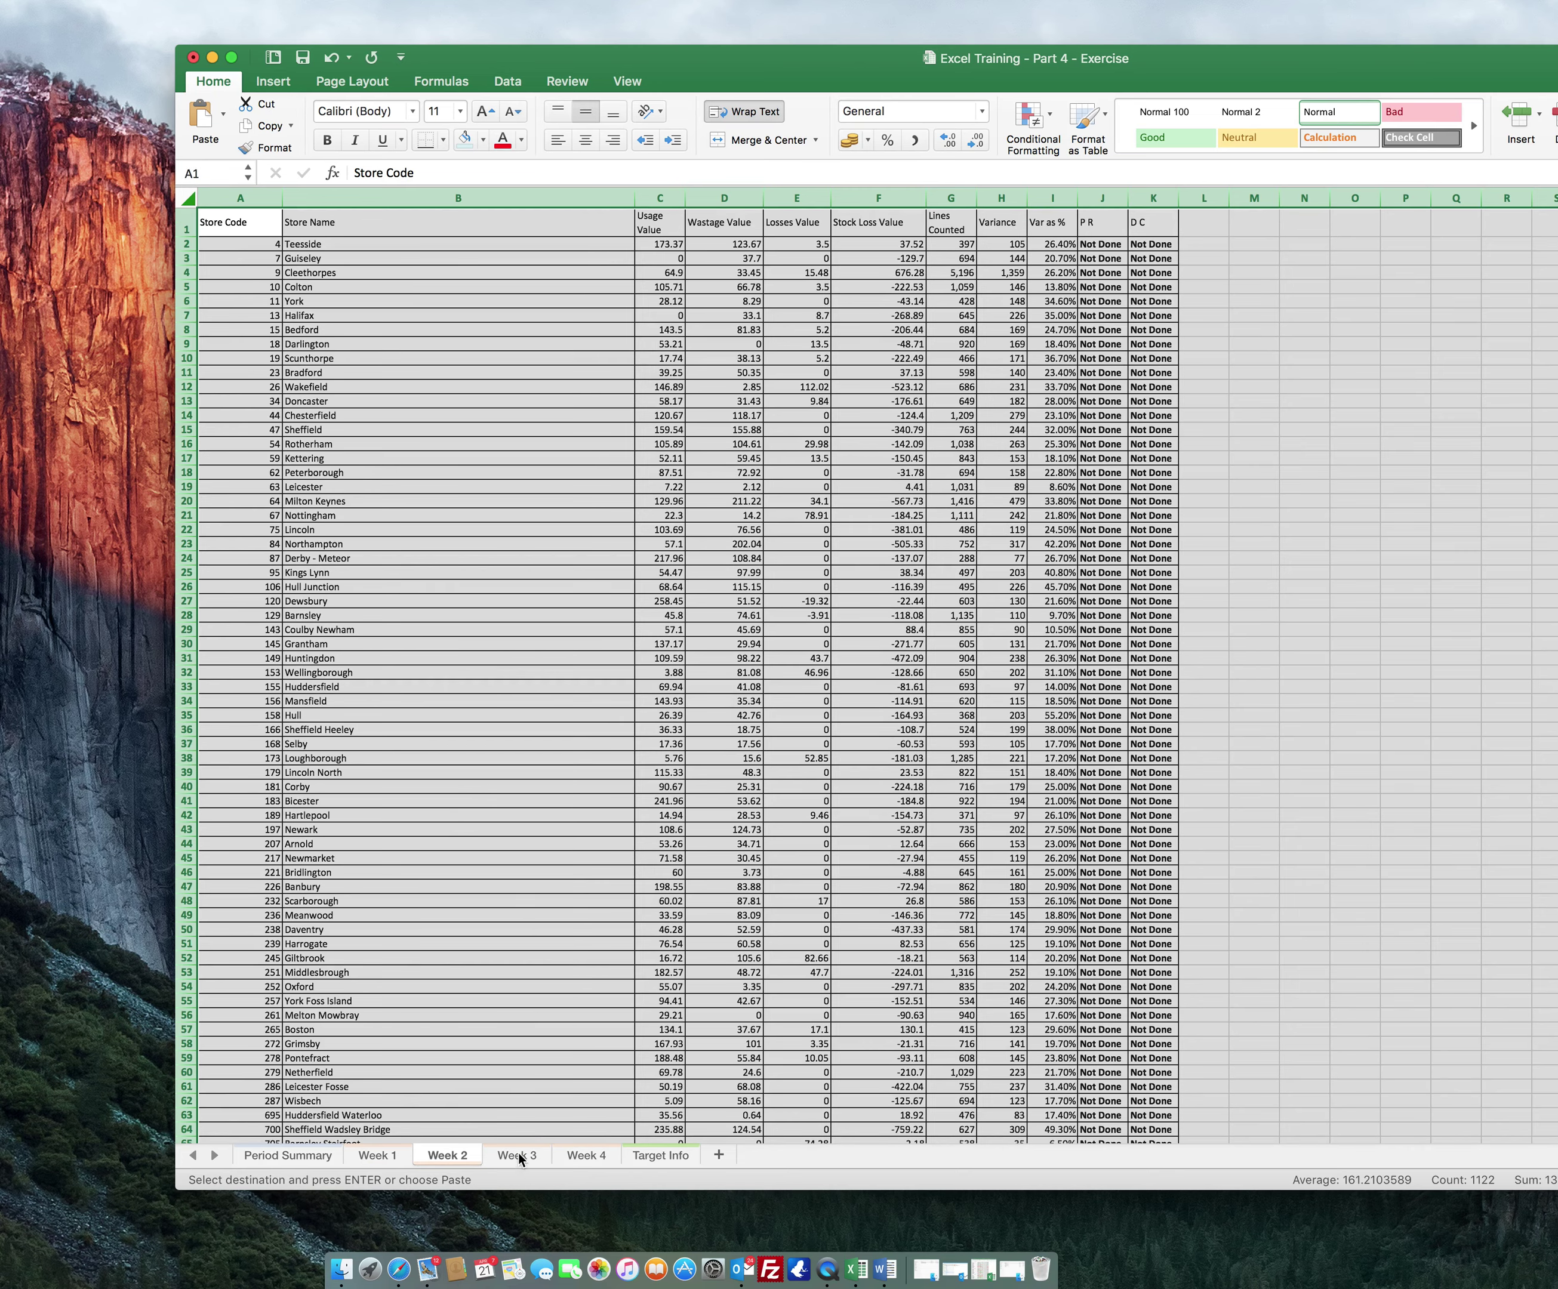
- Paste the copied Week 1 data over the whole Week 3 and Week 4 sheets
click(517, 1156)
click(189, 197)
key(super+v)
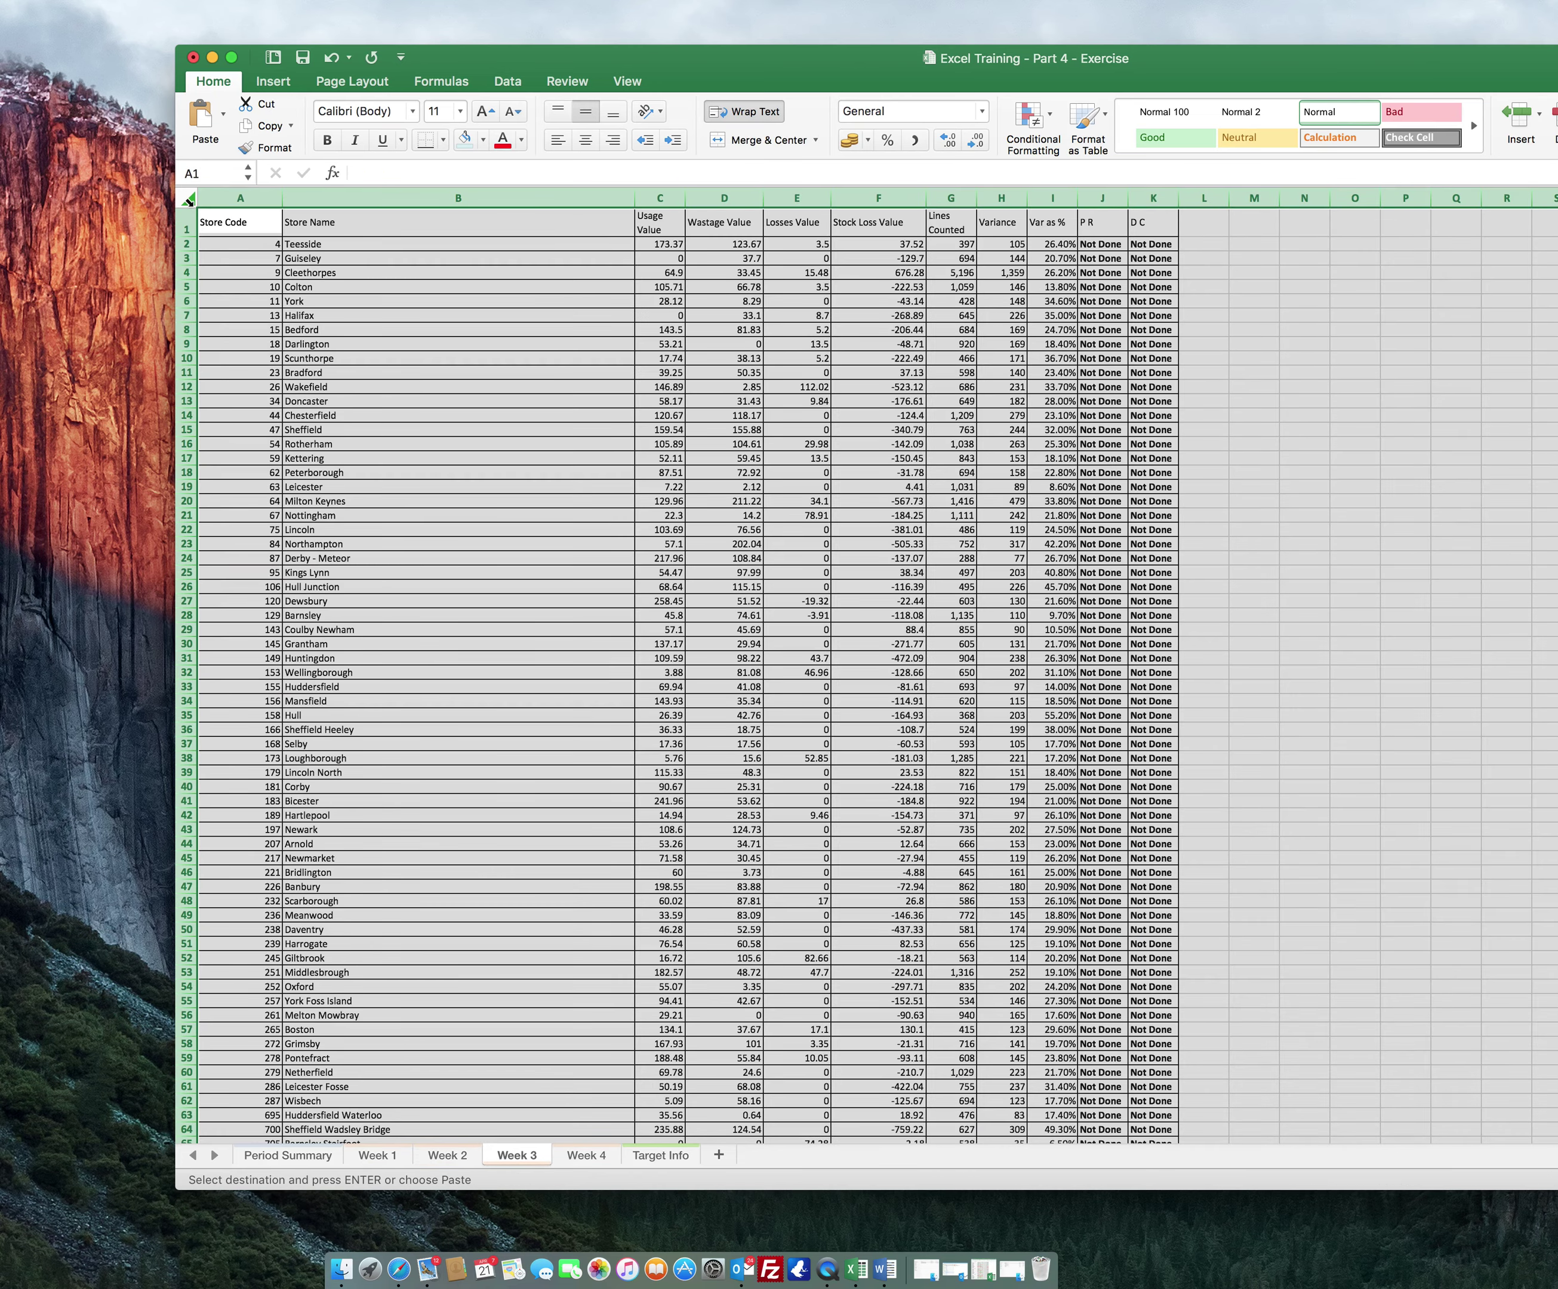
click(583, 1155)
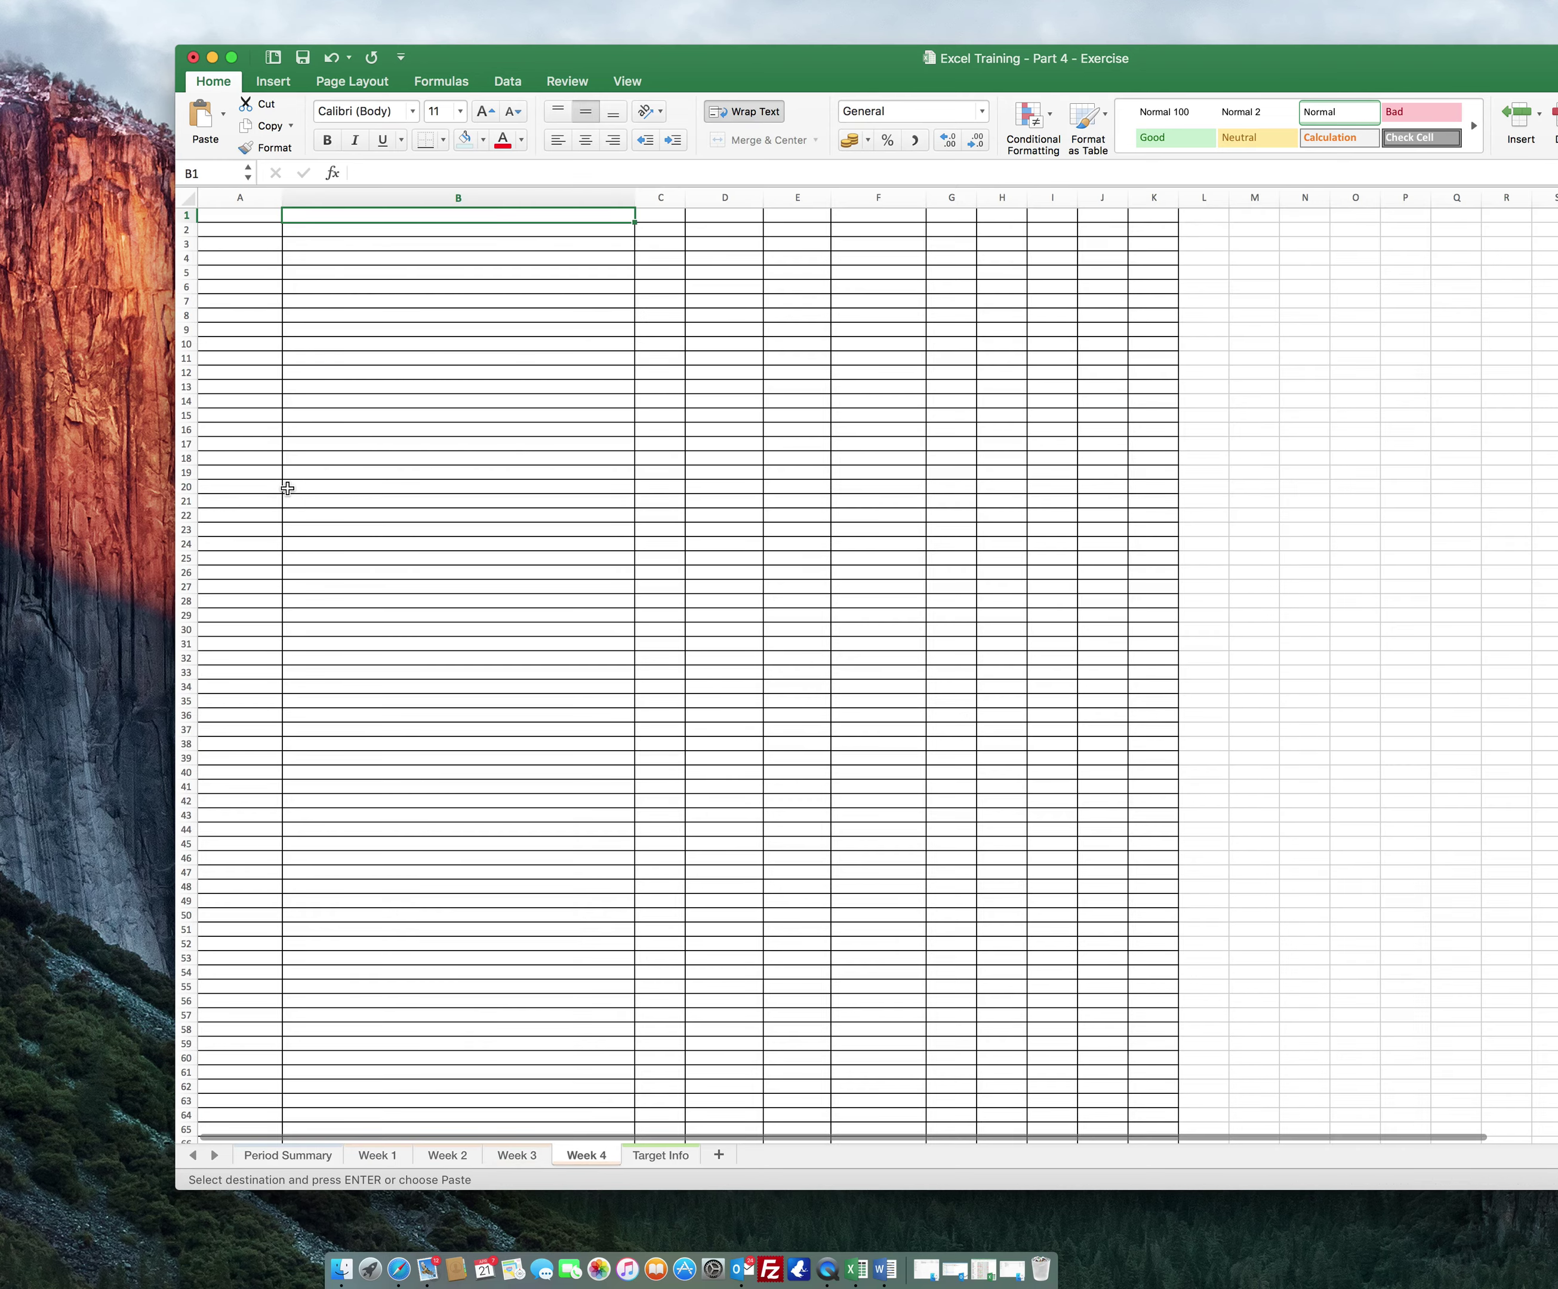
click(188, 197)
key(super+v)
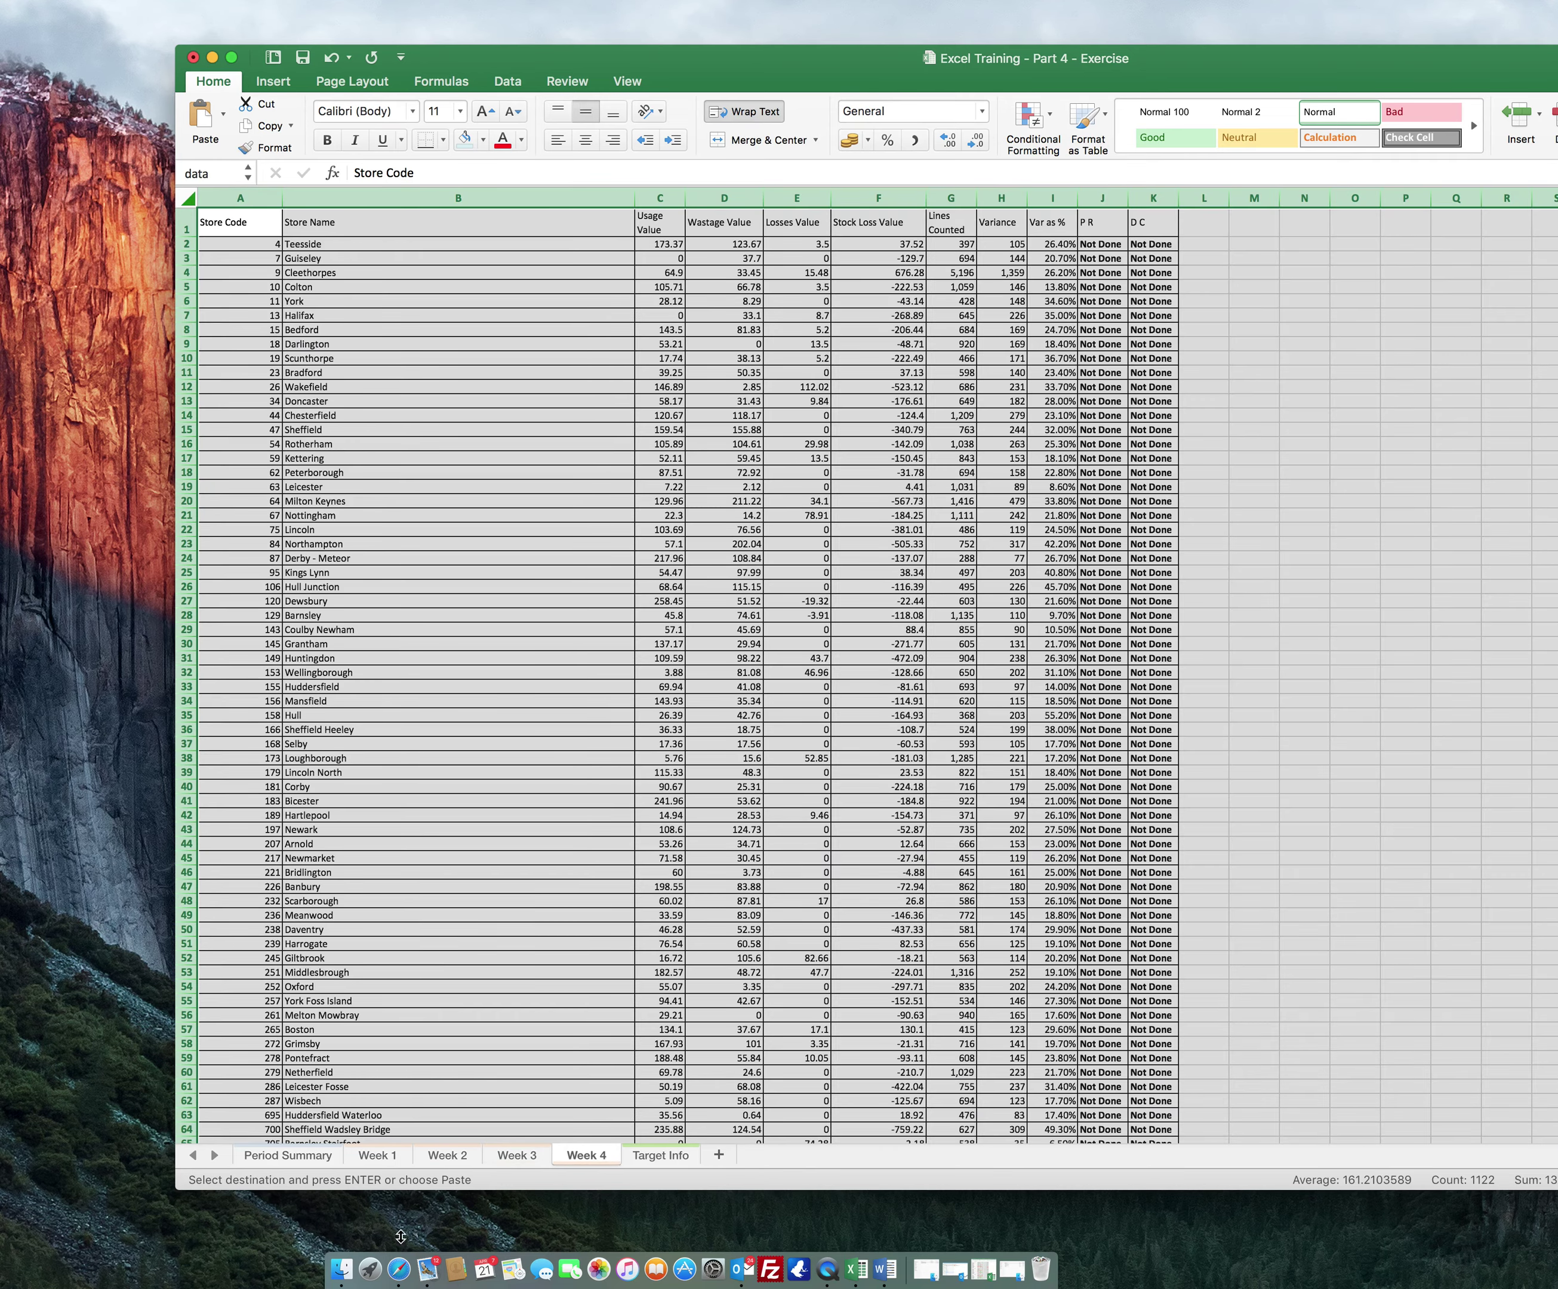
- Test the Week selector in AB3 on the Period Summary sheet with 2, and set it to 3
click(330, 1157)
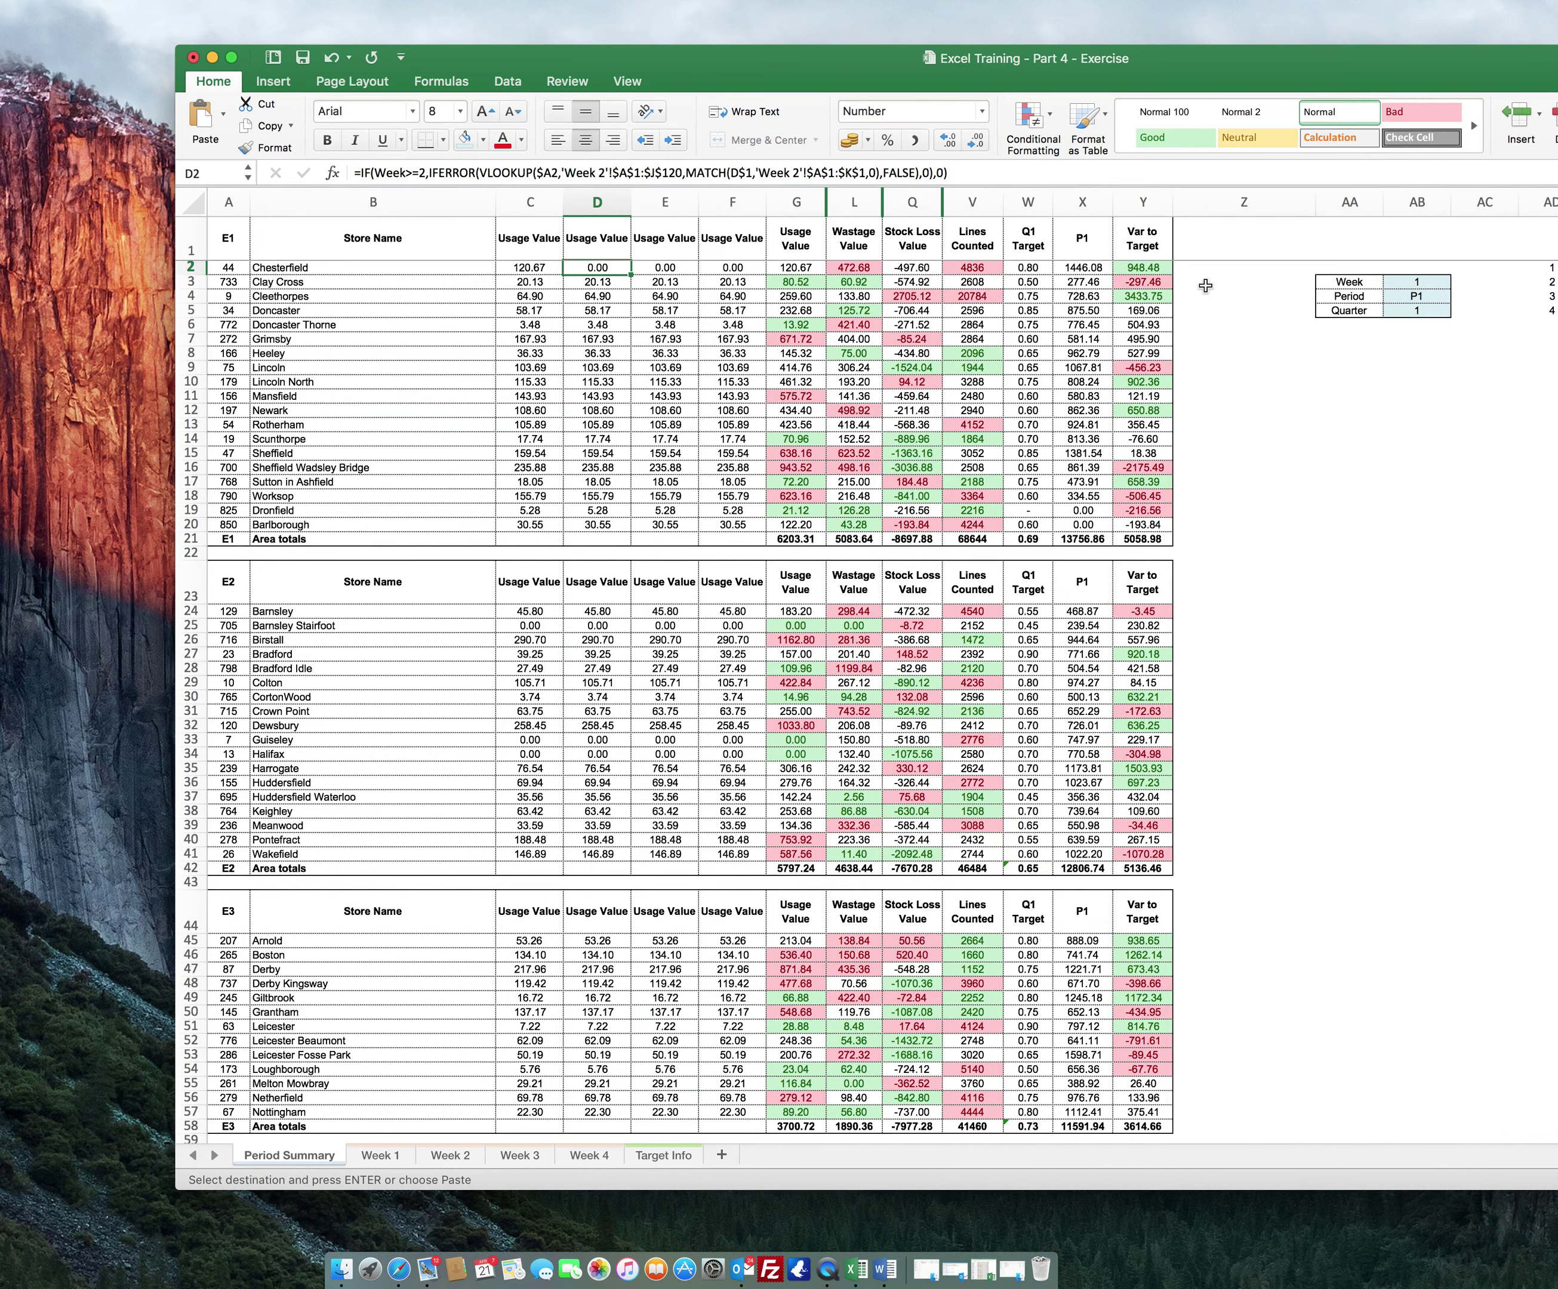
click(1409, 283)
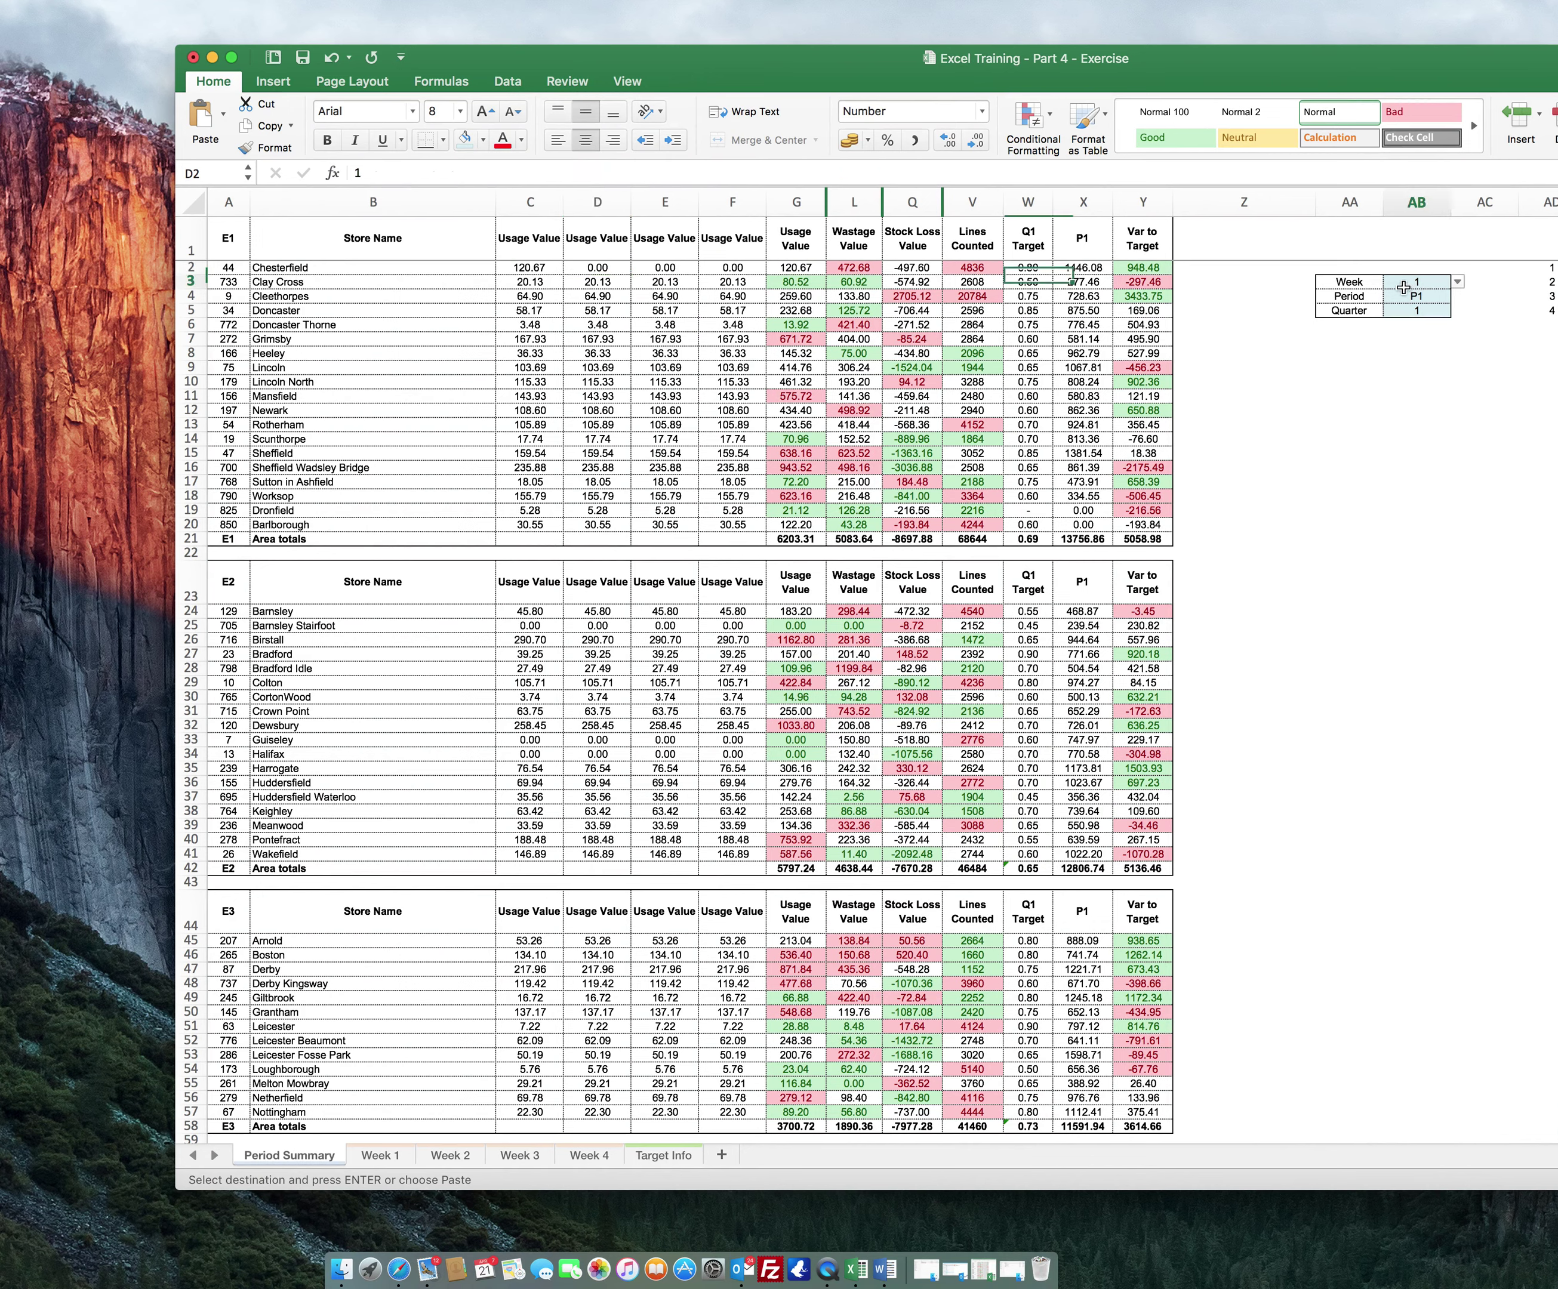
click(1456, 283)
click(1393, 318)
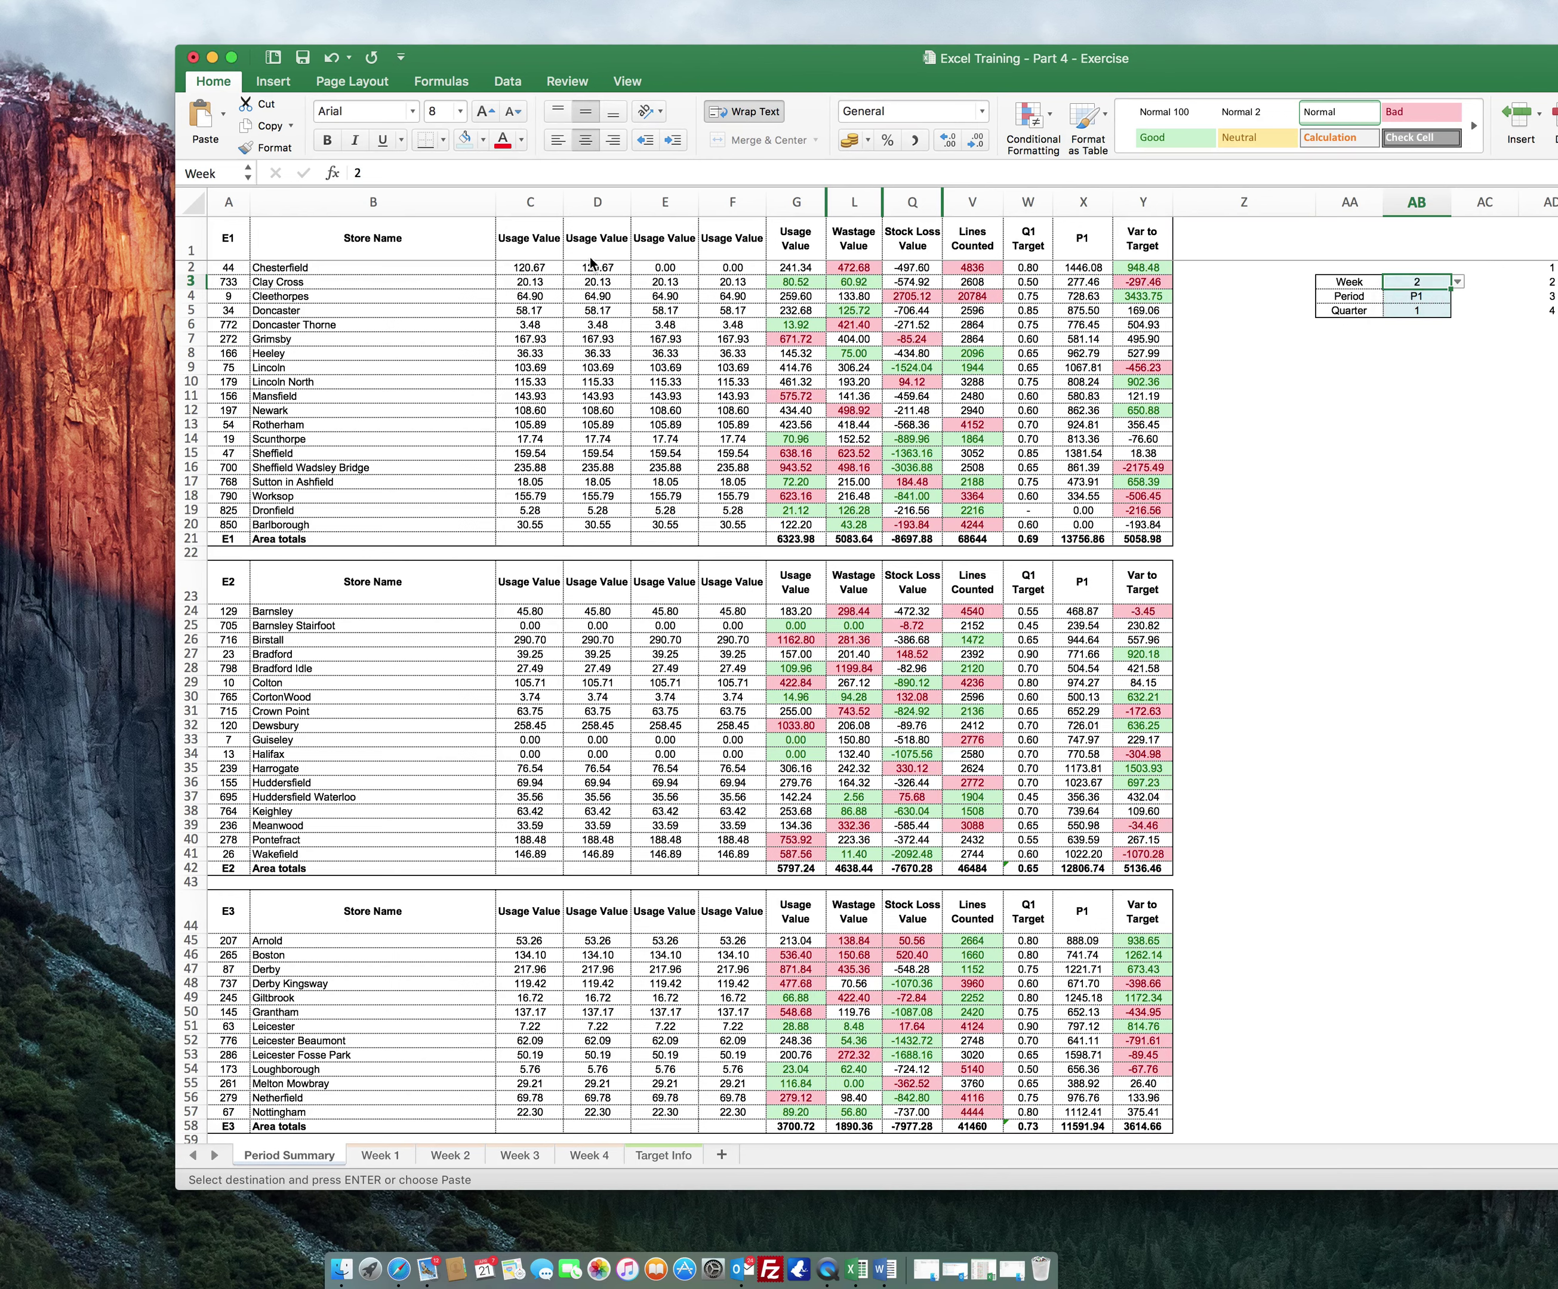
click(1457, 282)
click(1395, 336)
- Look over the data on the Week 3 and Week 4 sheets and return to Period Summary
click(520, 1155)
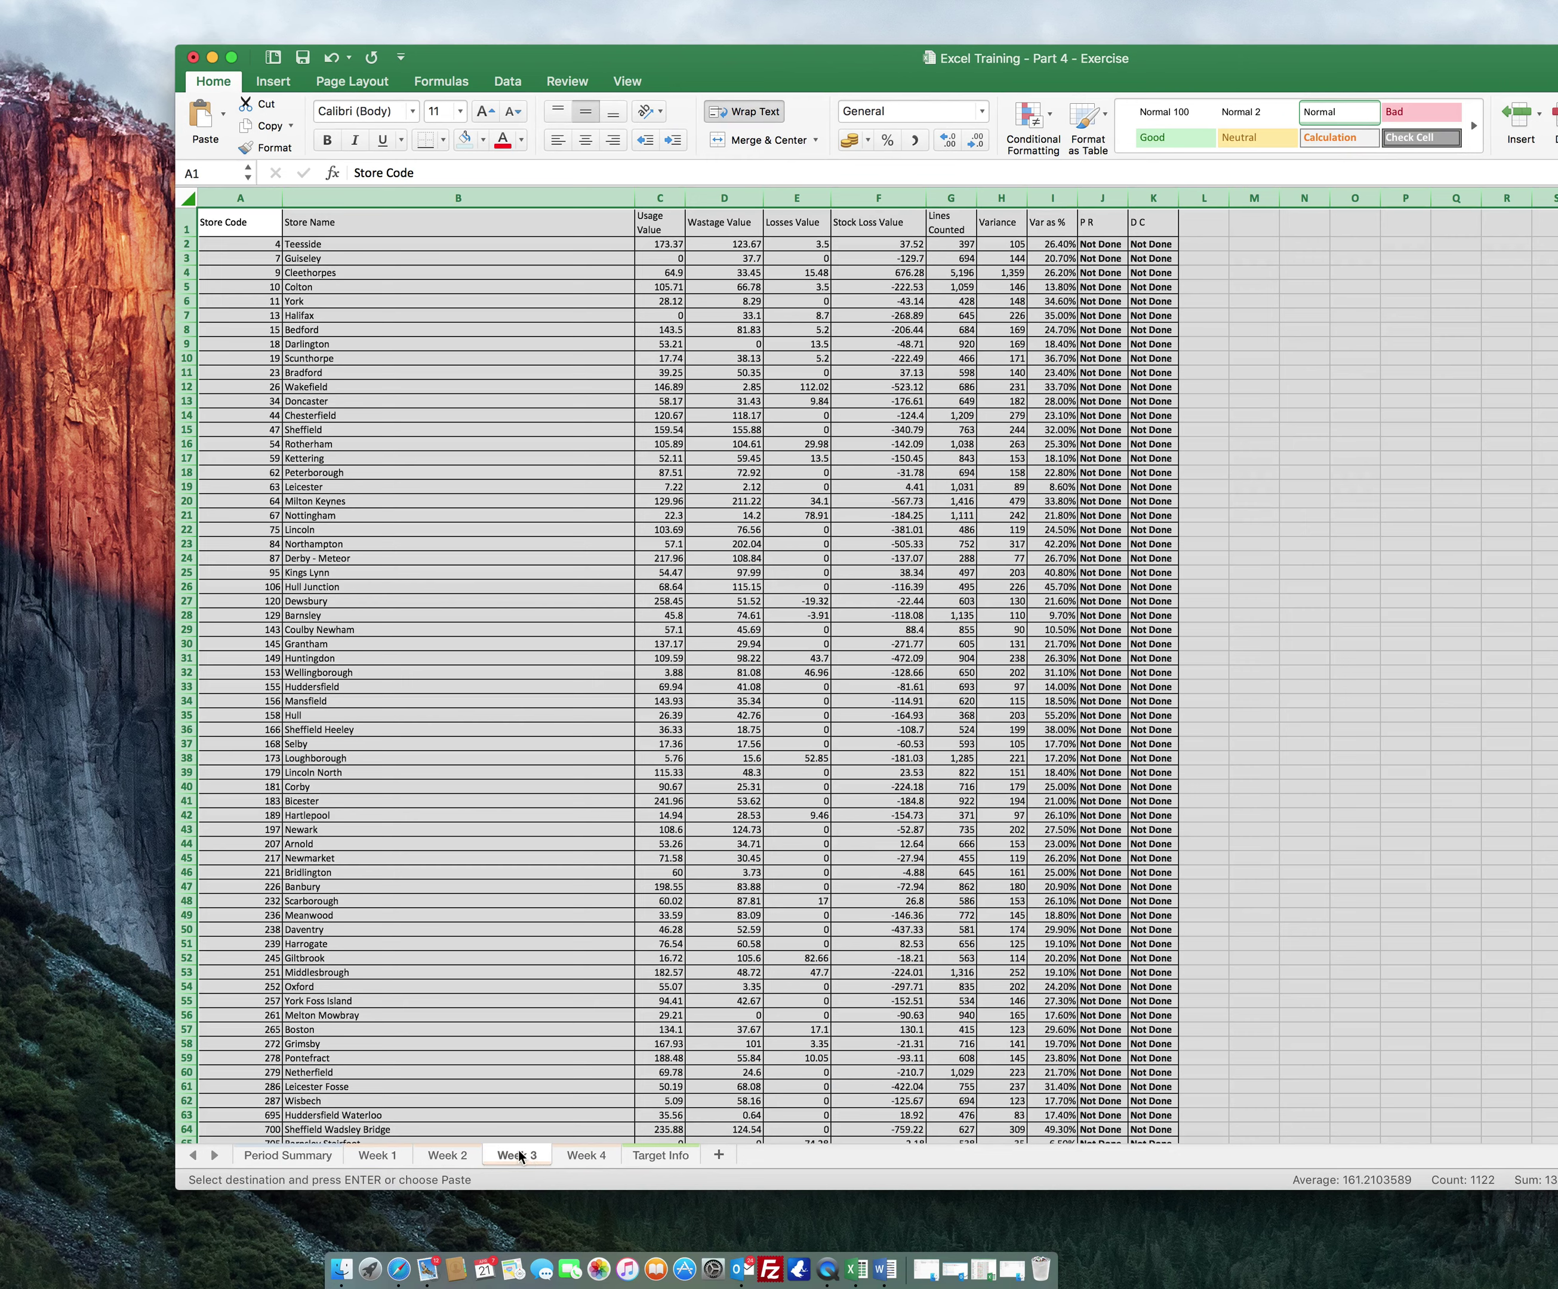
click(575, 1152)
click(292, 1155)
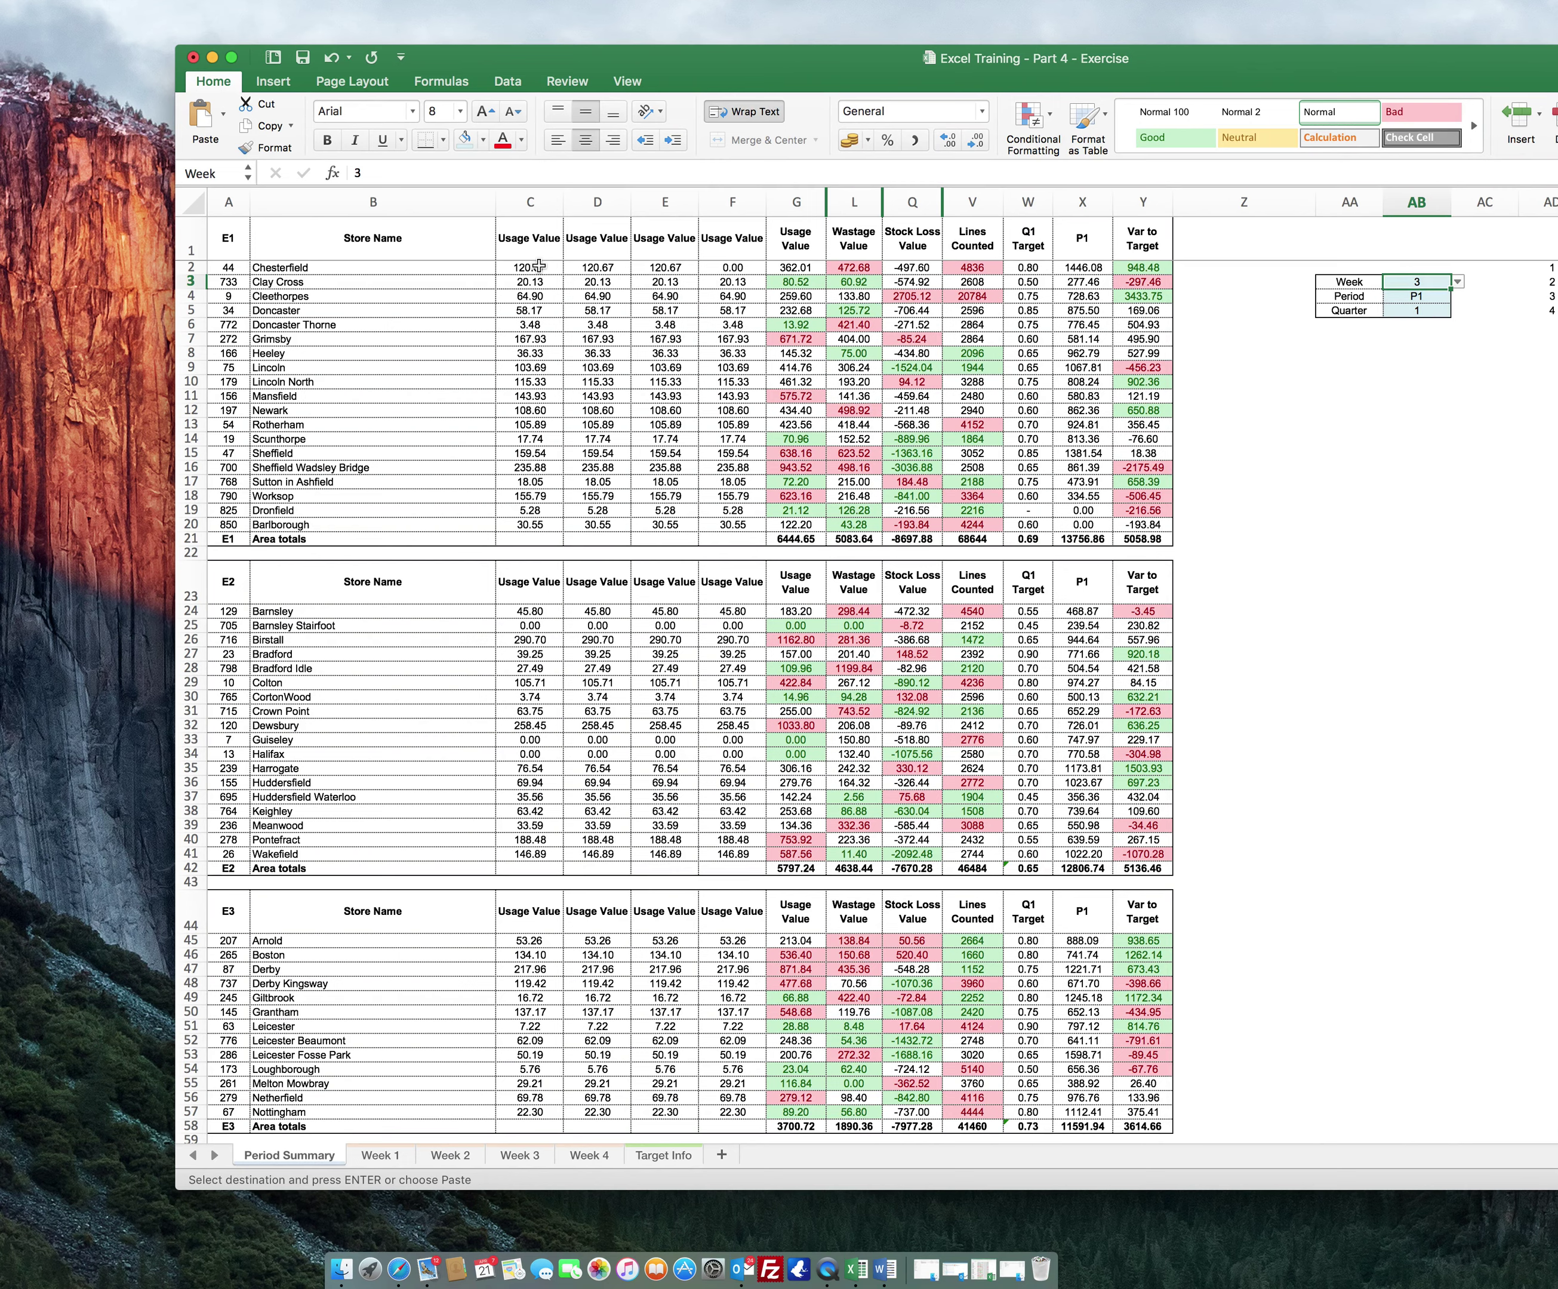
- Unhide the weekly Wastage, Stock Loss and Lines Counted columns between columns G and V on Period Summary
drag(971, 201, 808, 201)
right_click(808, 201)
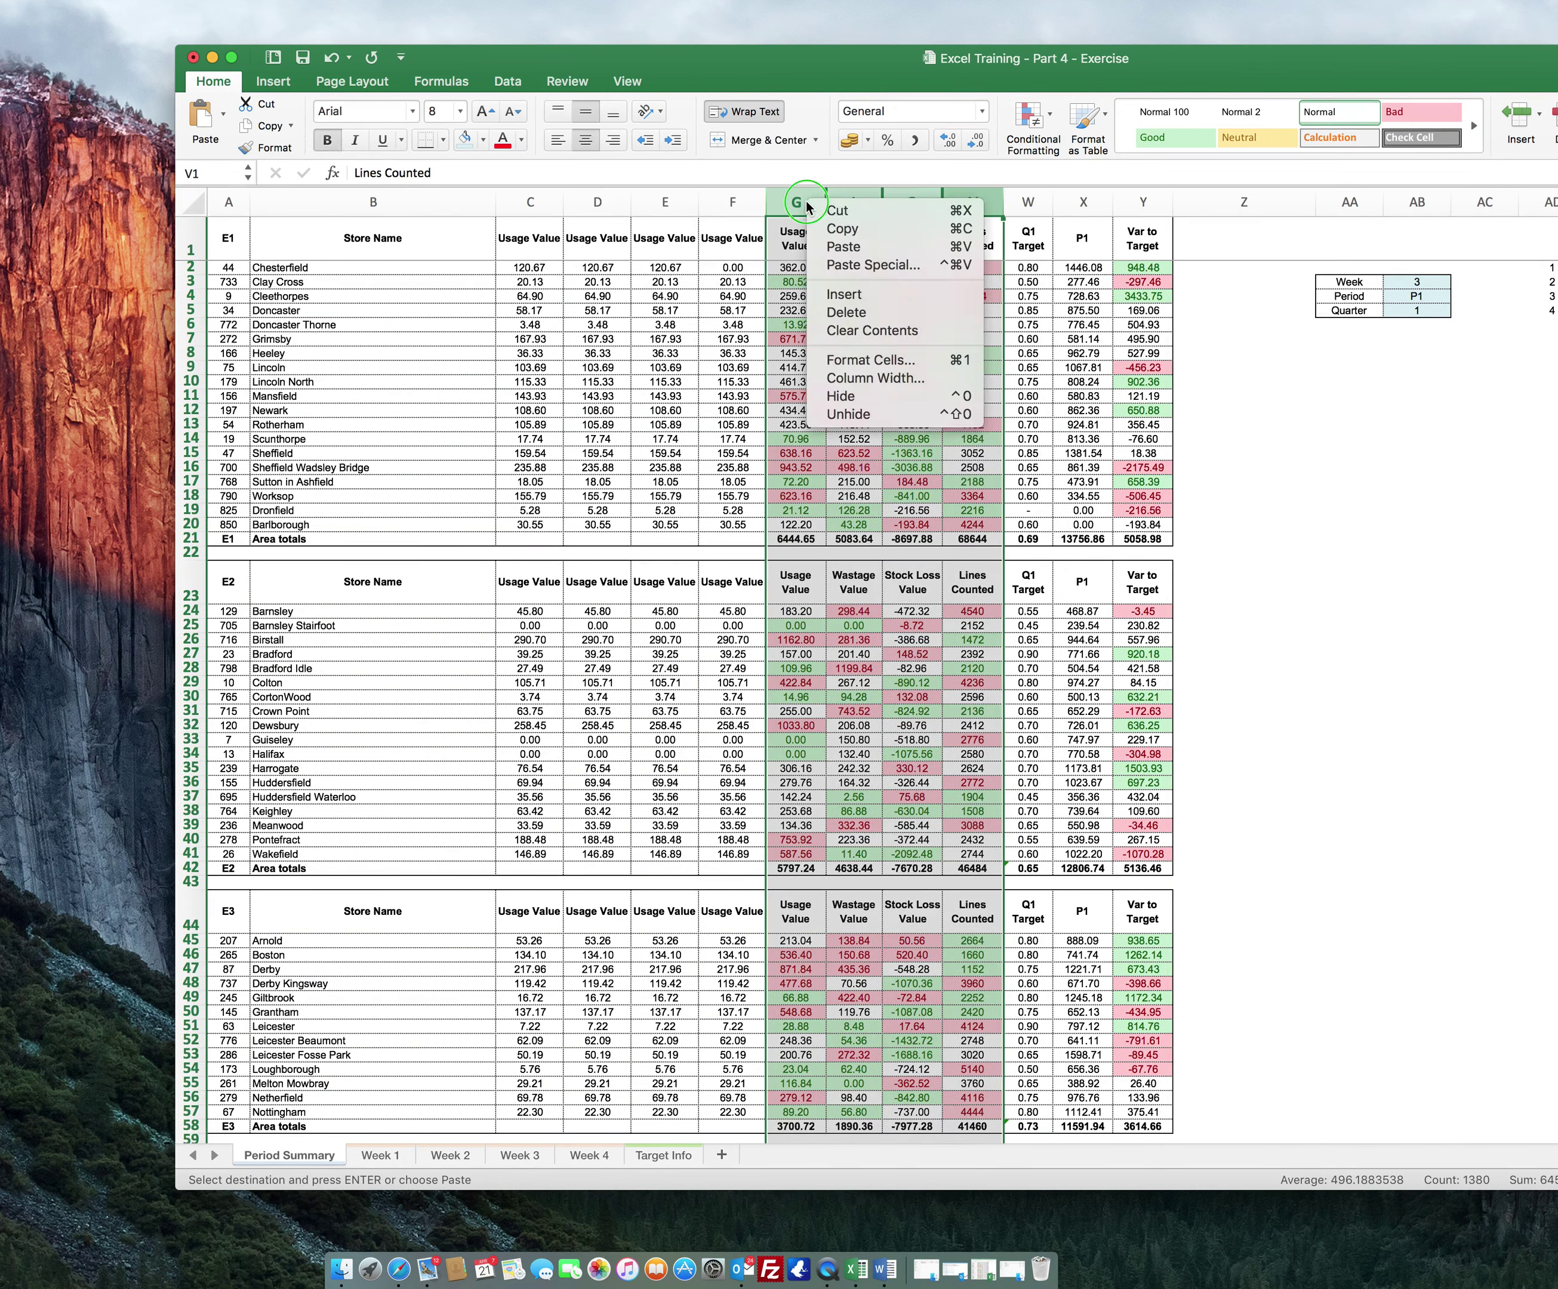
click(858, 414)
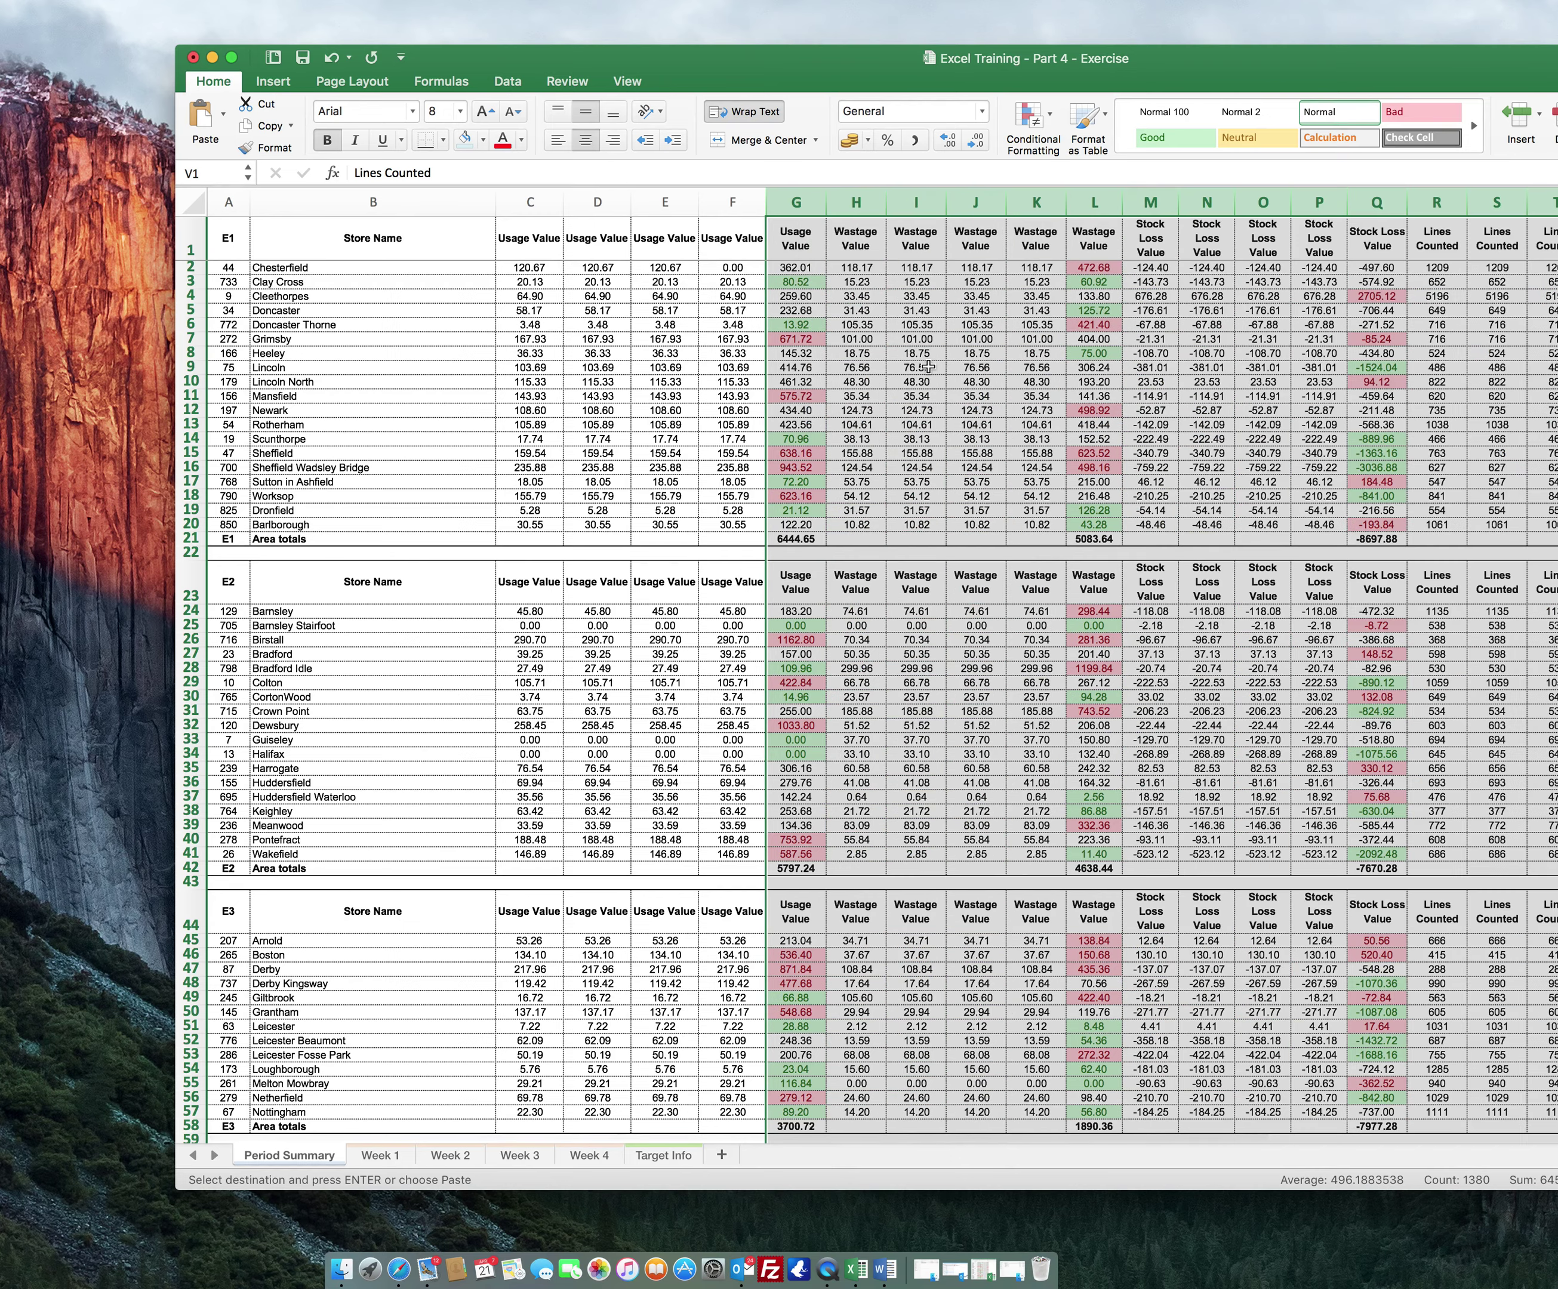
- Copy the week-dependent Chesterfield Usage formulas in C2:F2 and paste them into the Stock Loss cells M2:P2
drag(602, 48, 438, 64)
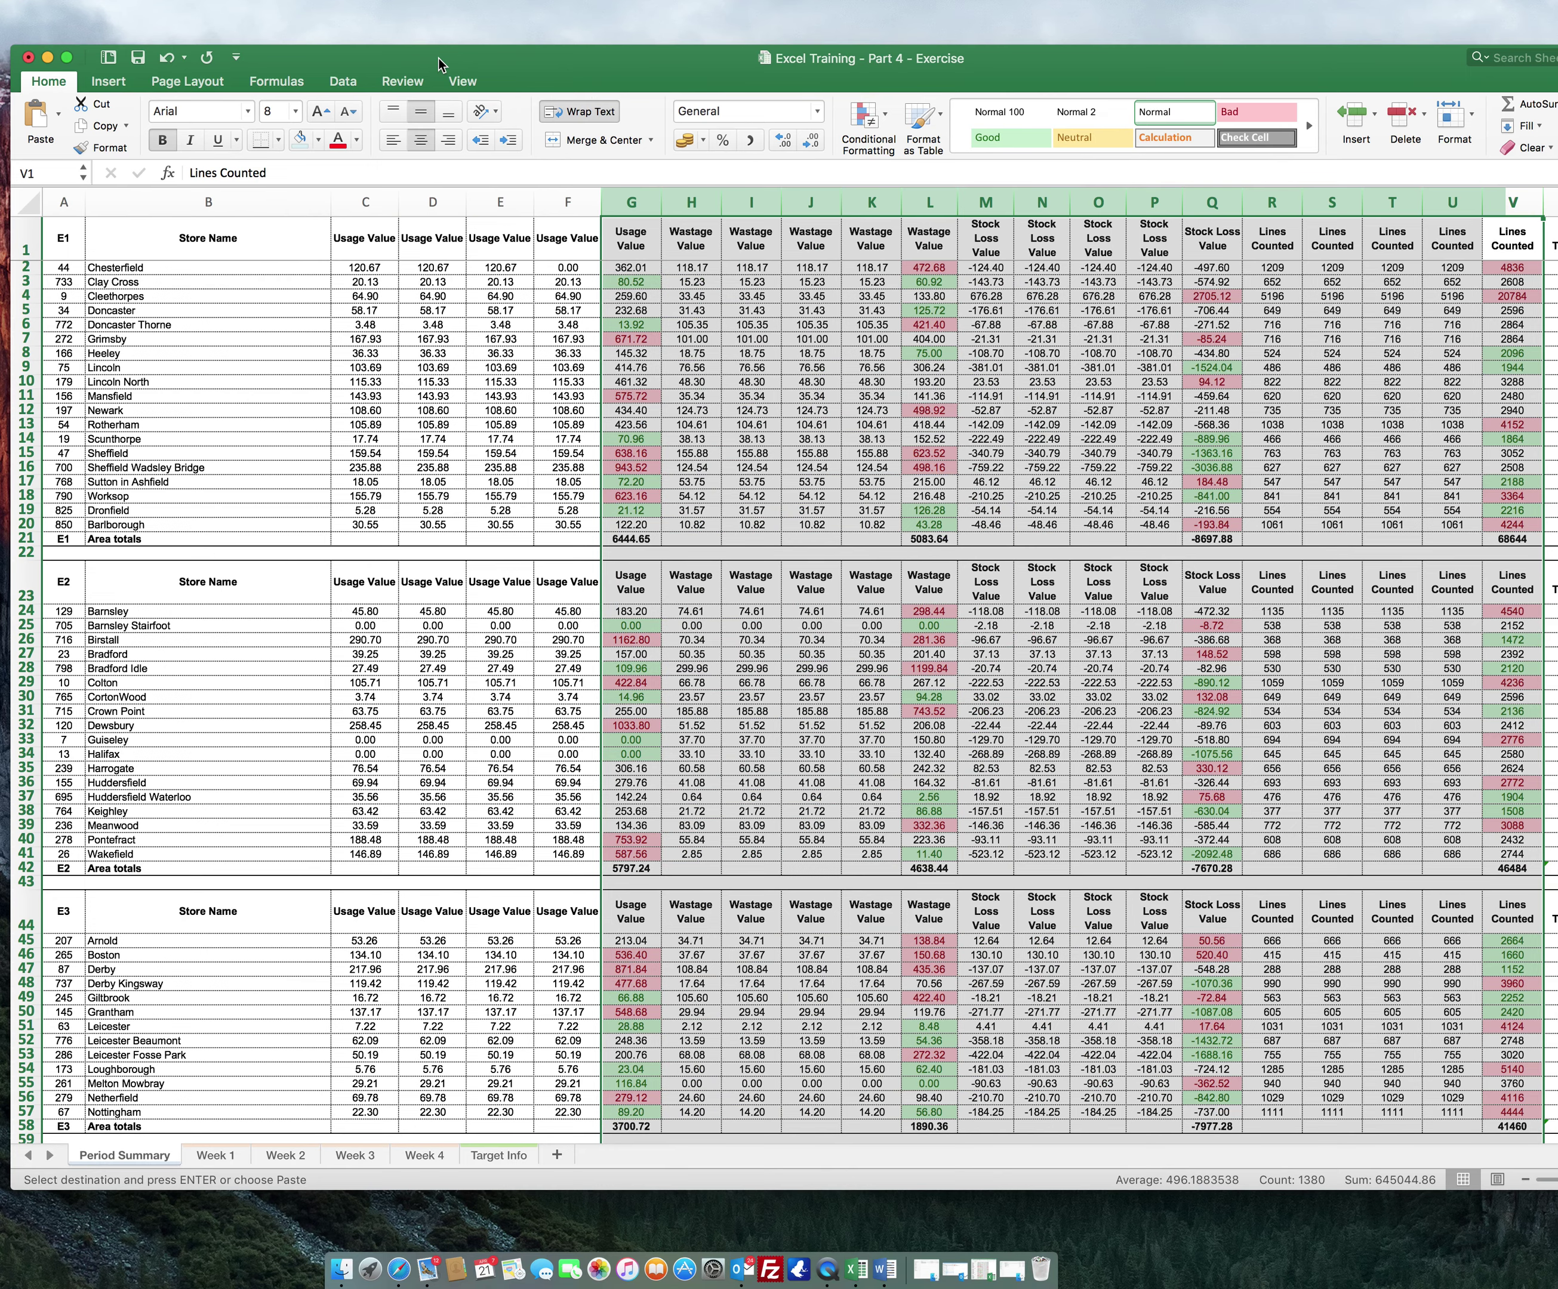
click(341, 268)
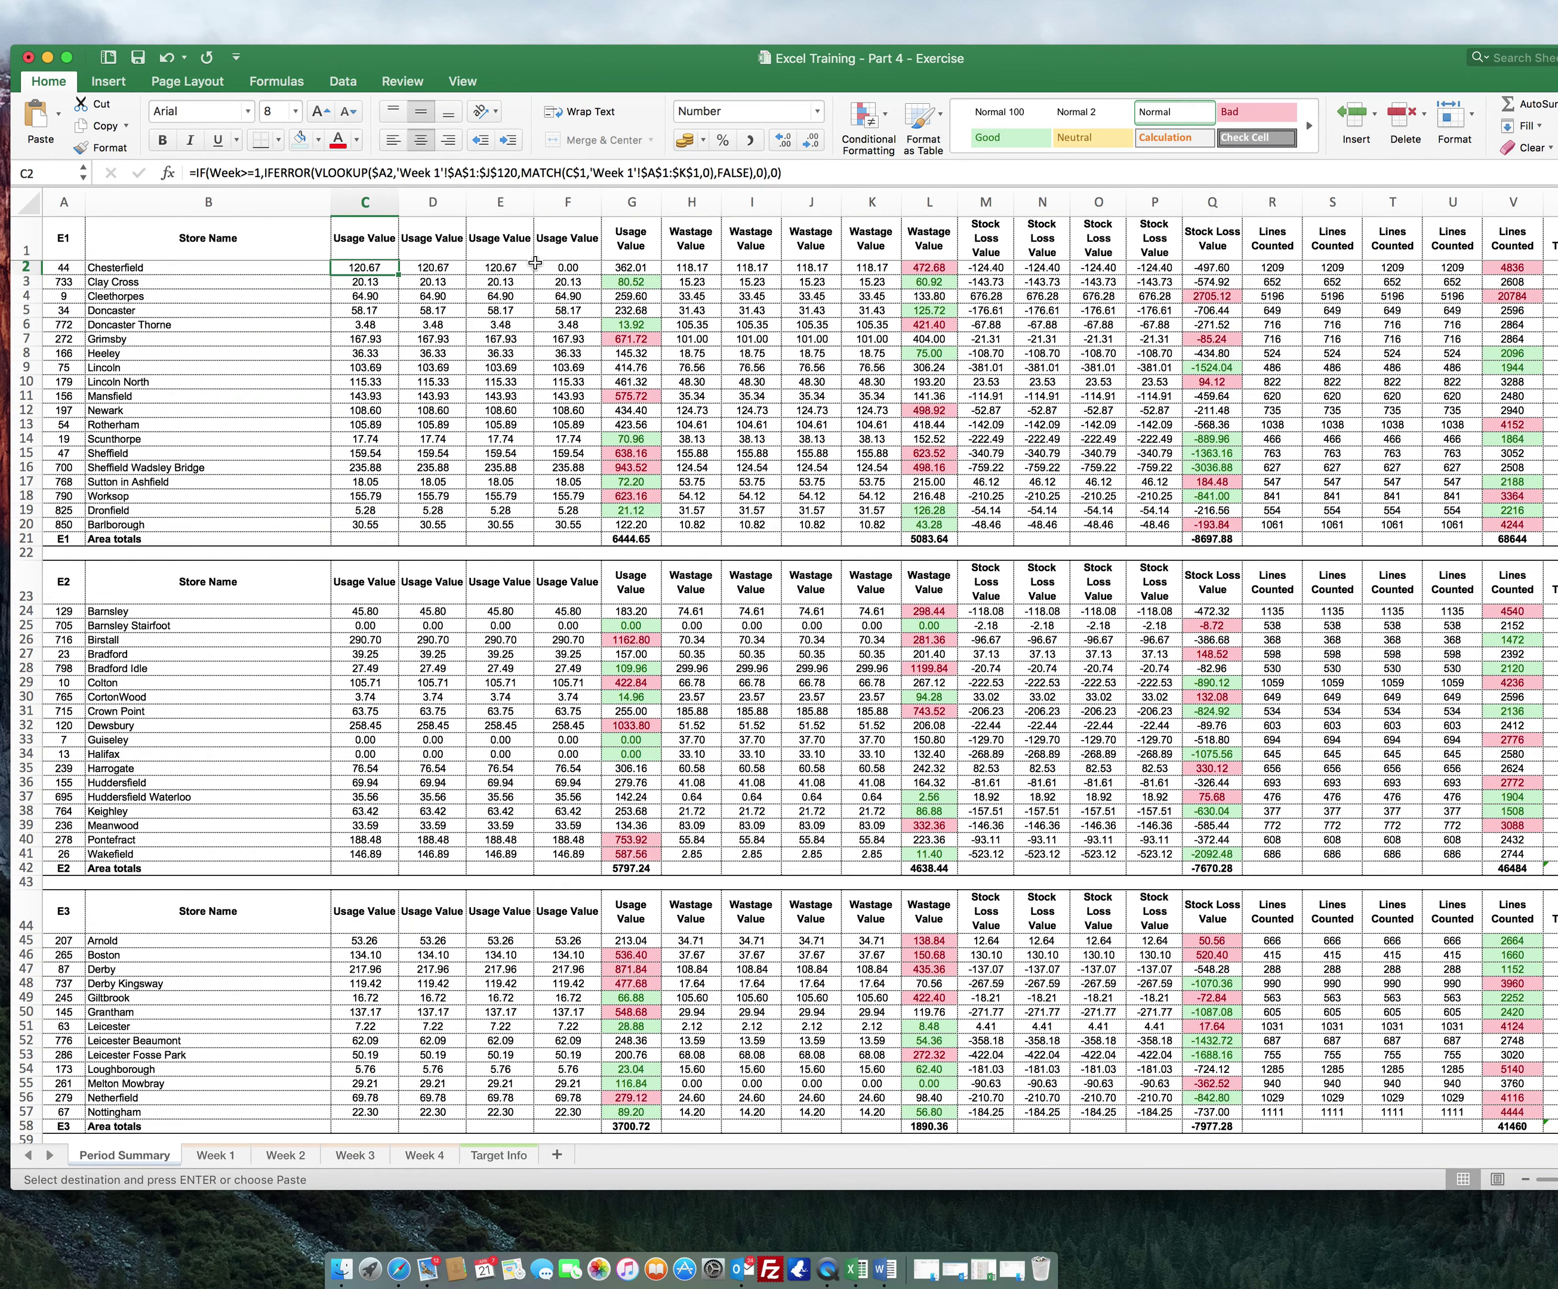
drag(364, 267, 545, 265)
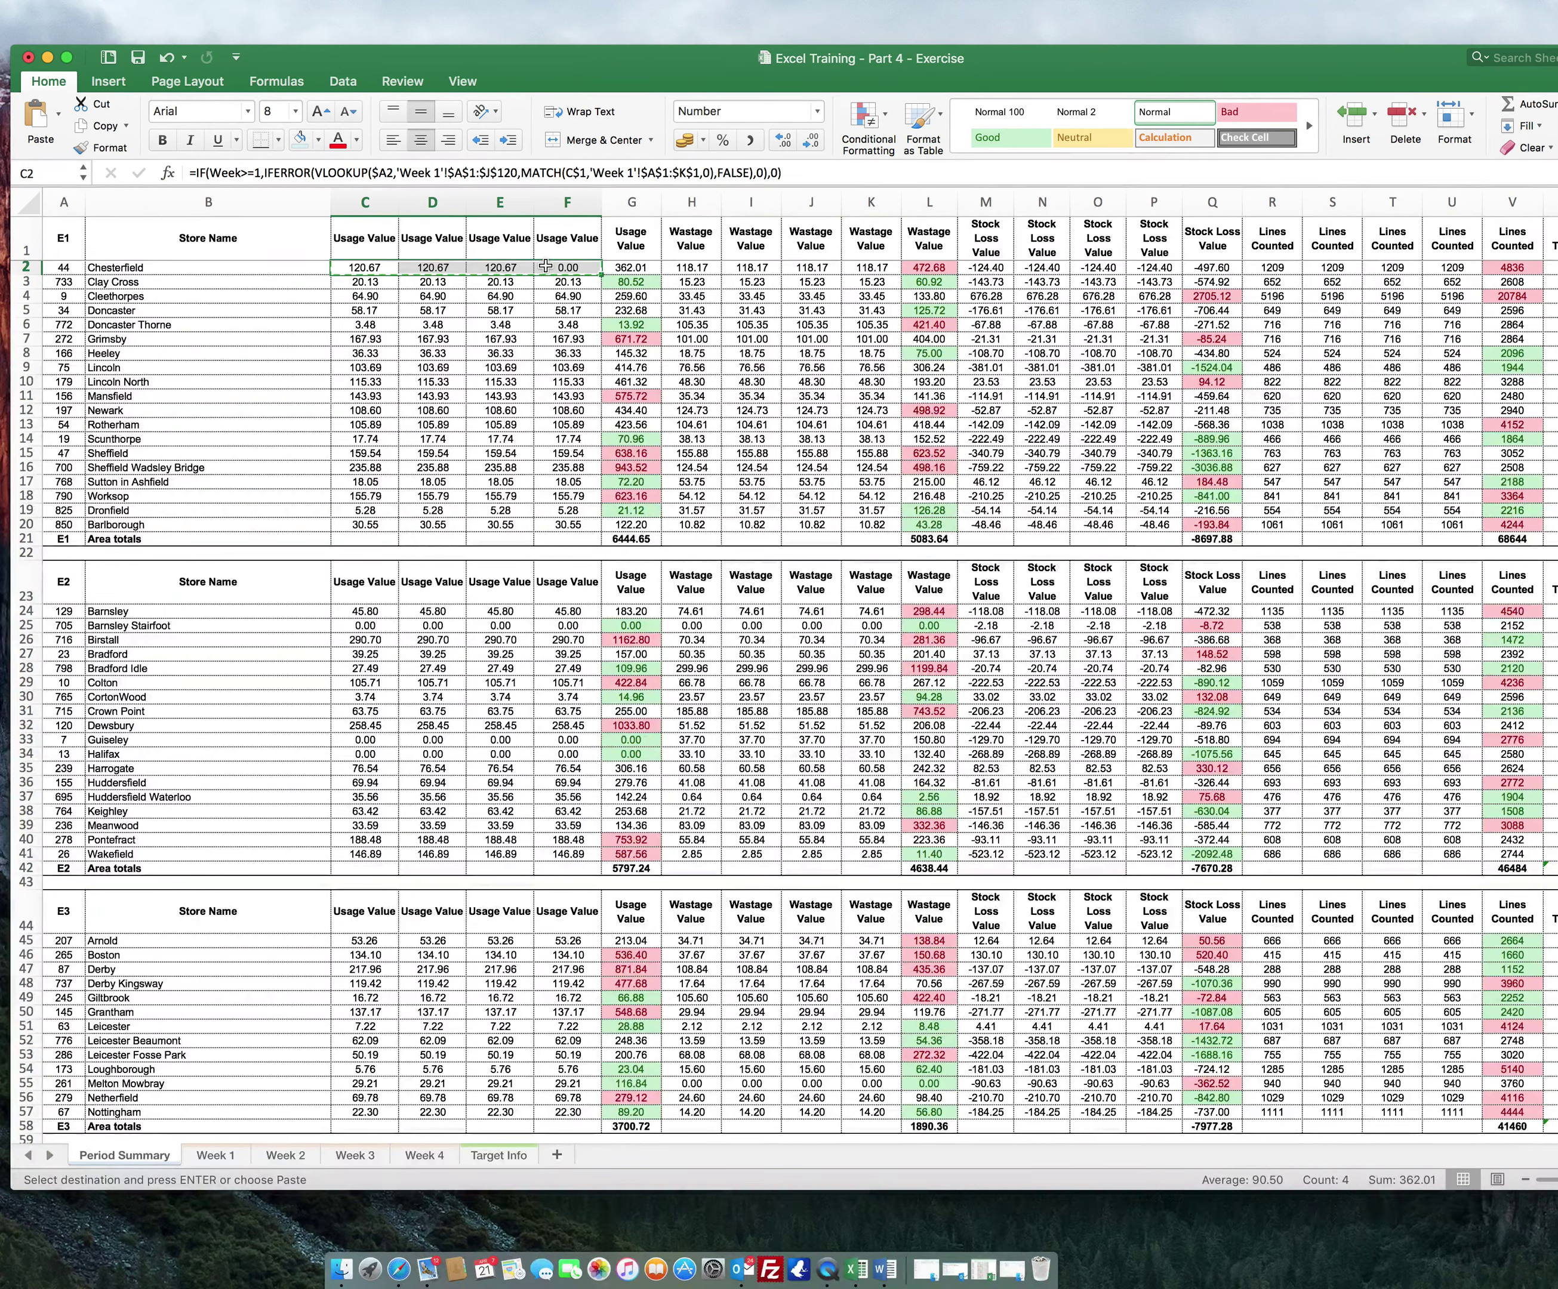
key(Right)
key(Right)
key(Right)
key(Right)
key(Right)
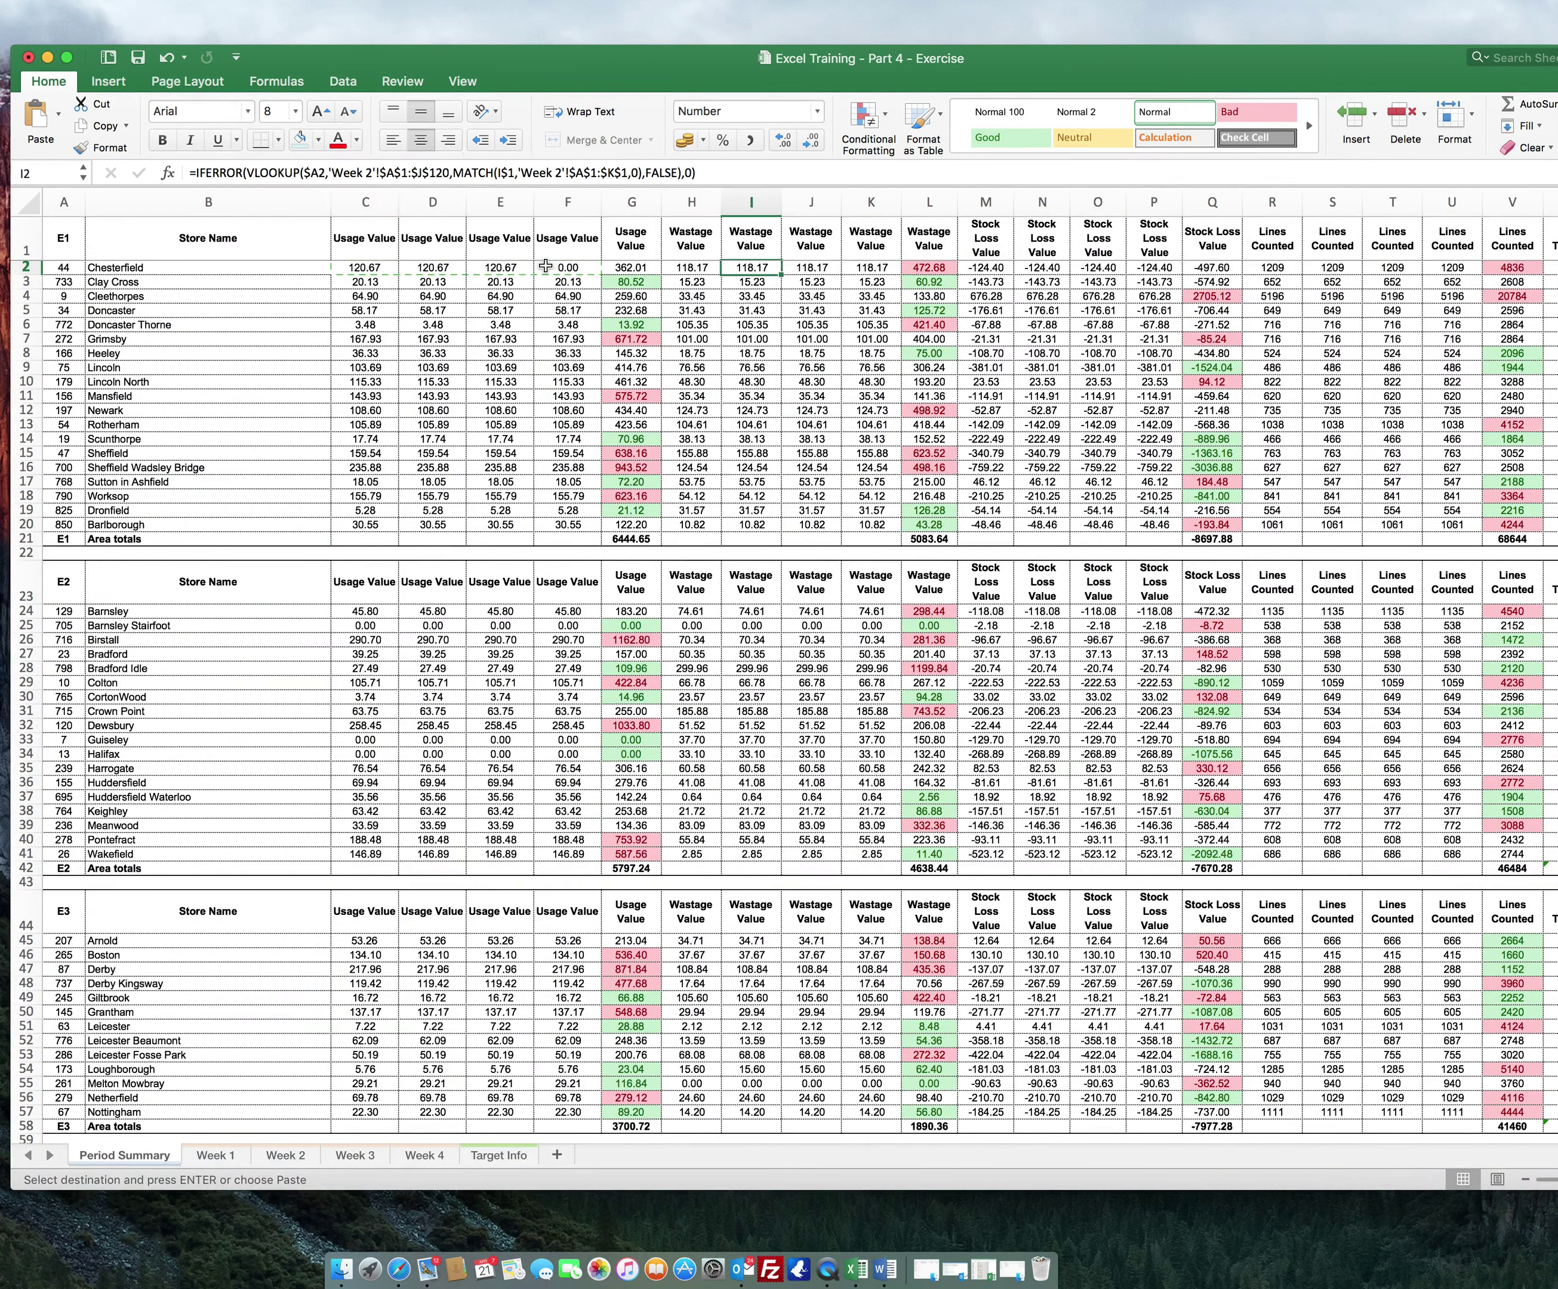
key(Right)
key(Right)
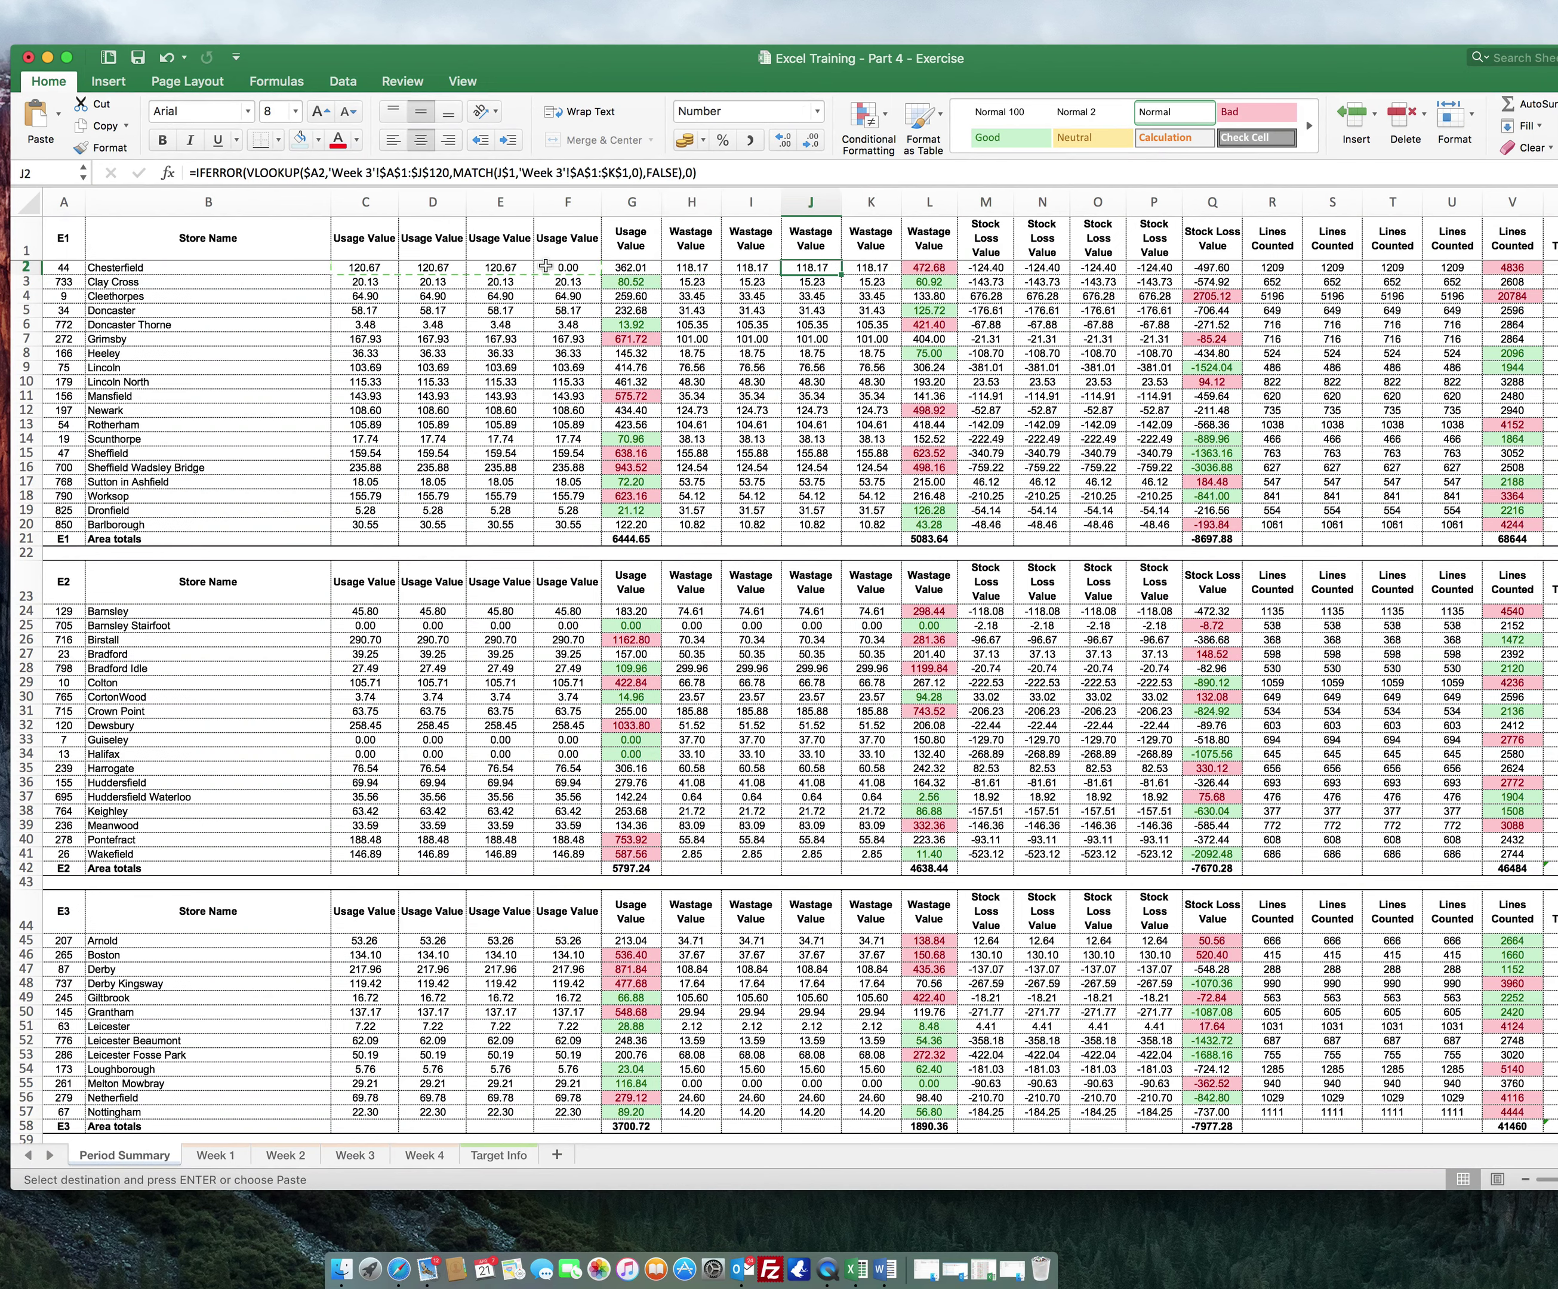
key(Right)
key(Right)
key(Right)
text(-124.40	-124.40	-124.40	0.00)
key(Right)
key(Right)
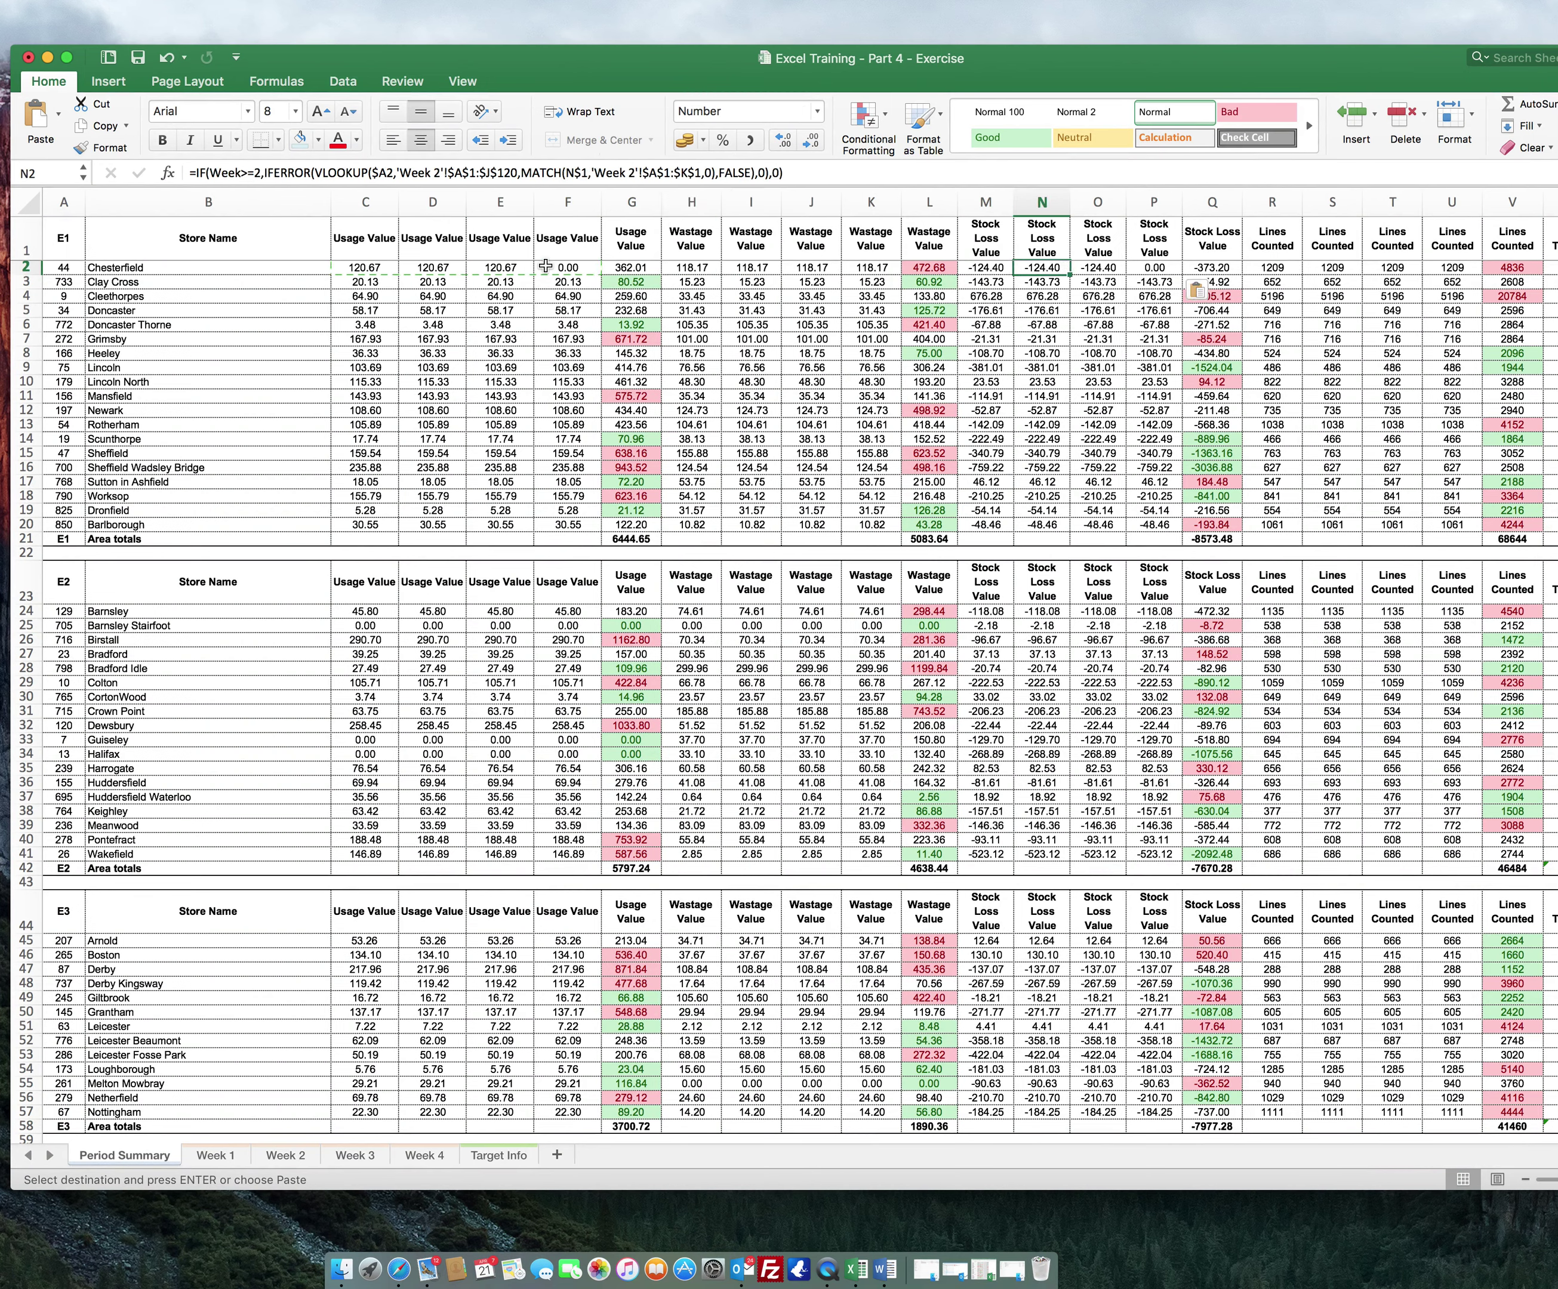
- Paste the copied week-dependent formulas into Chesterfield's Wastage cells H2:K2
key(Left)
key(Left)
key(Left)
key(Left)
key(Left)
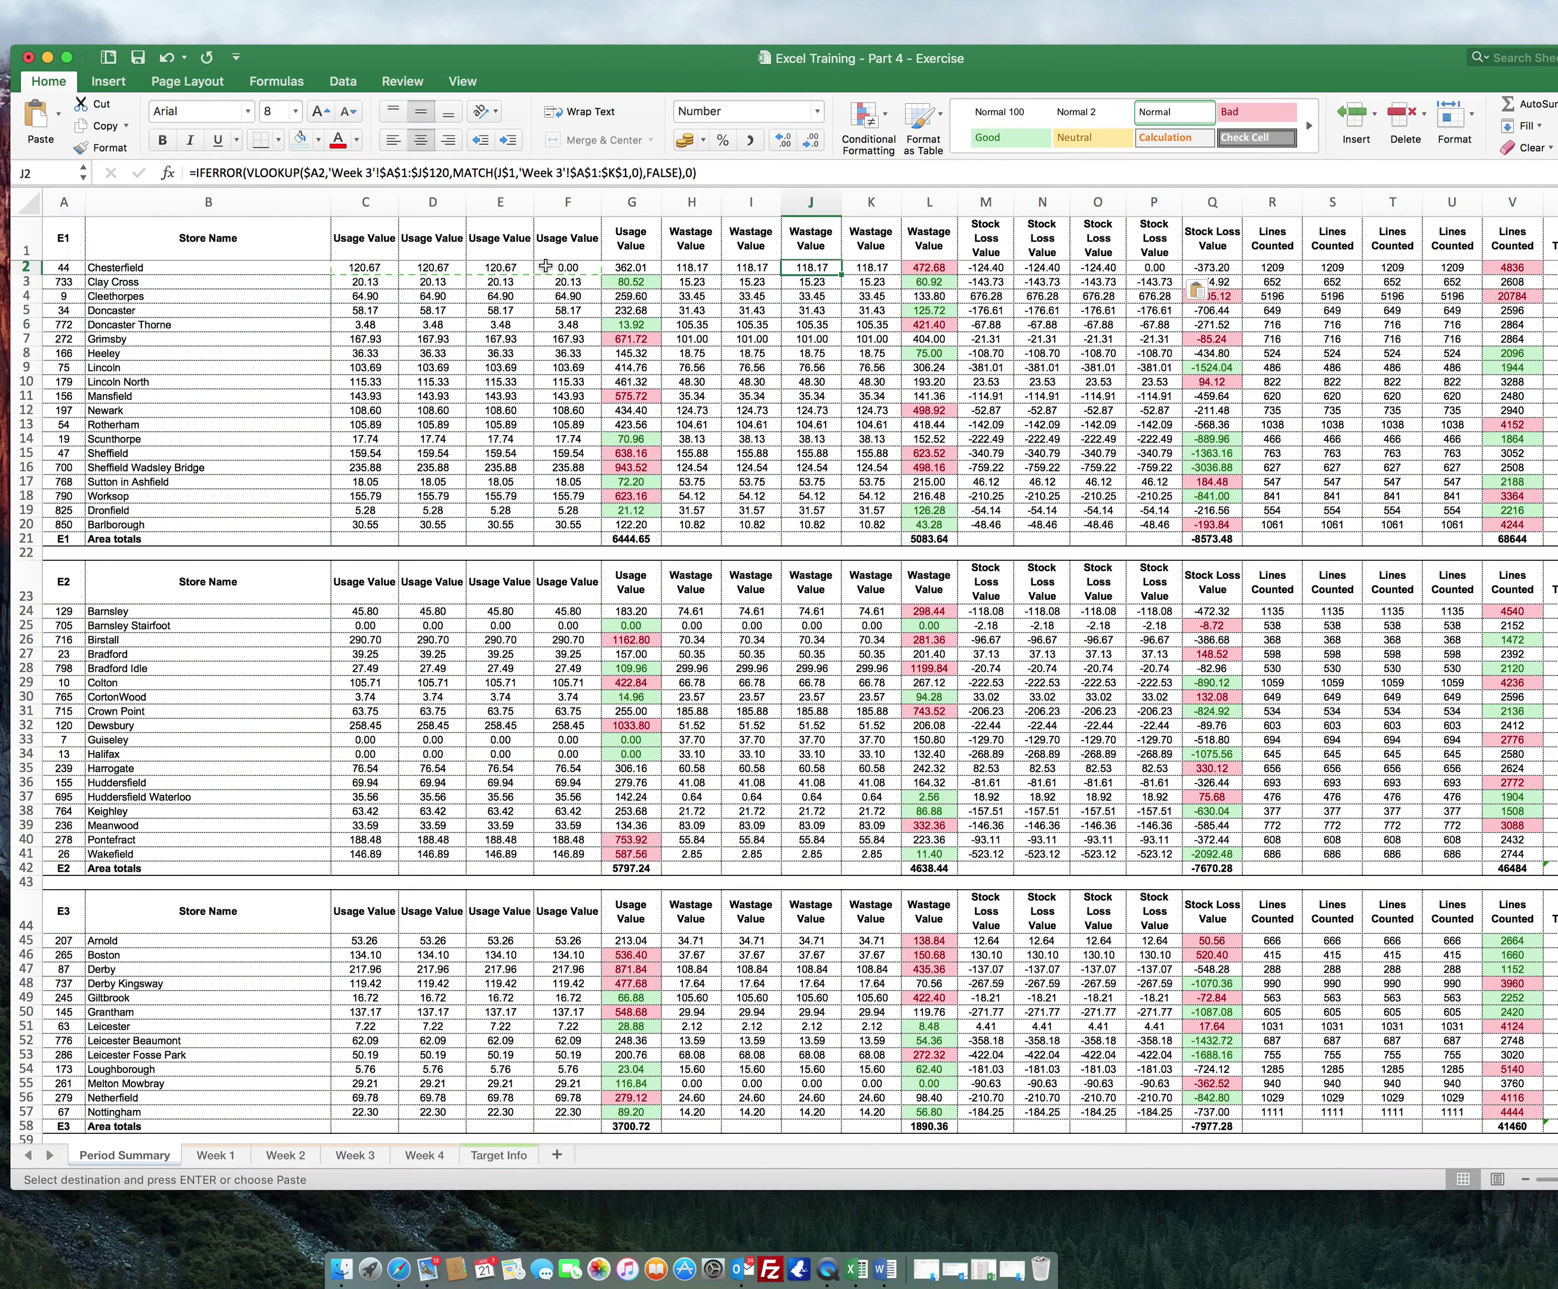
key(Left)
key(Left)
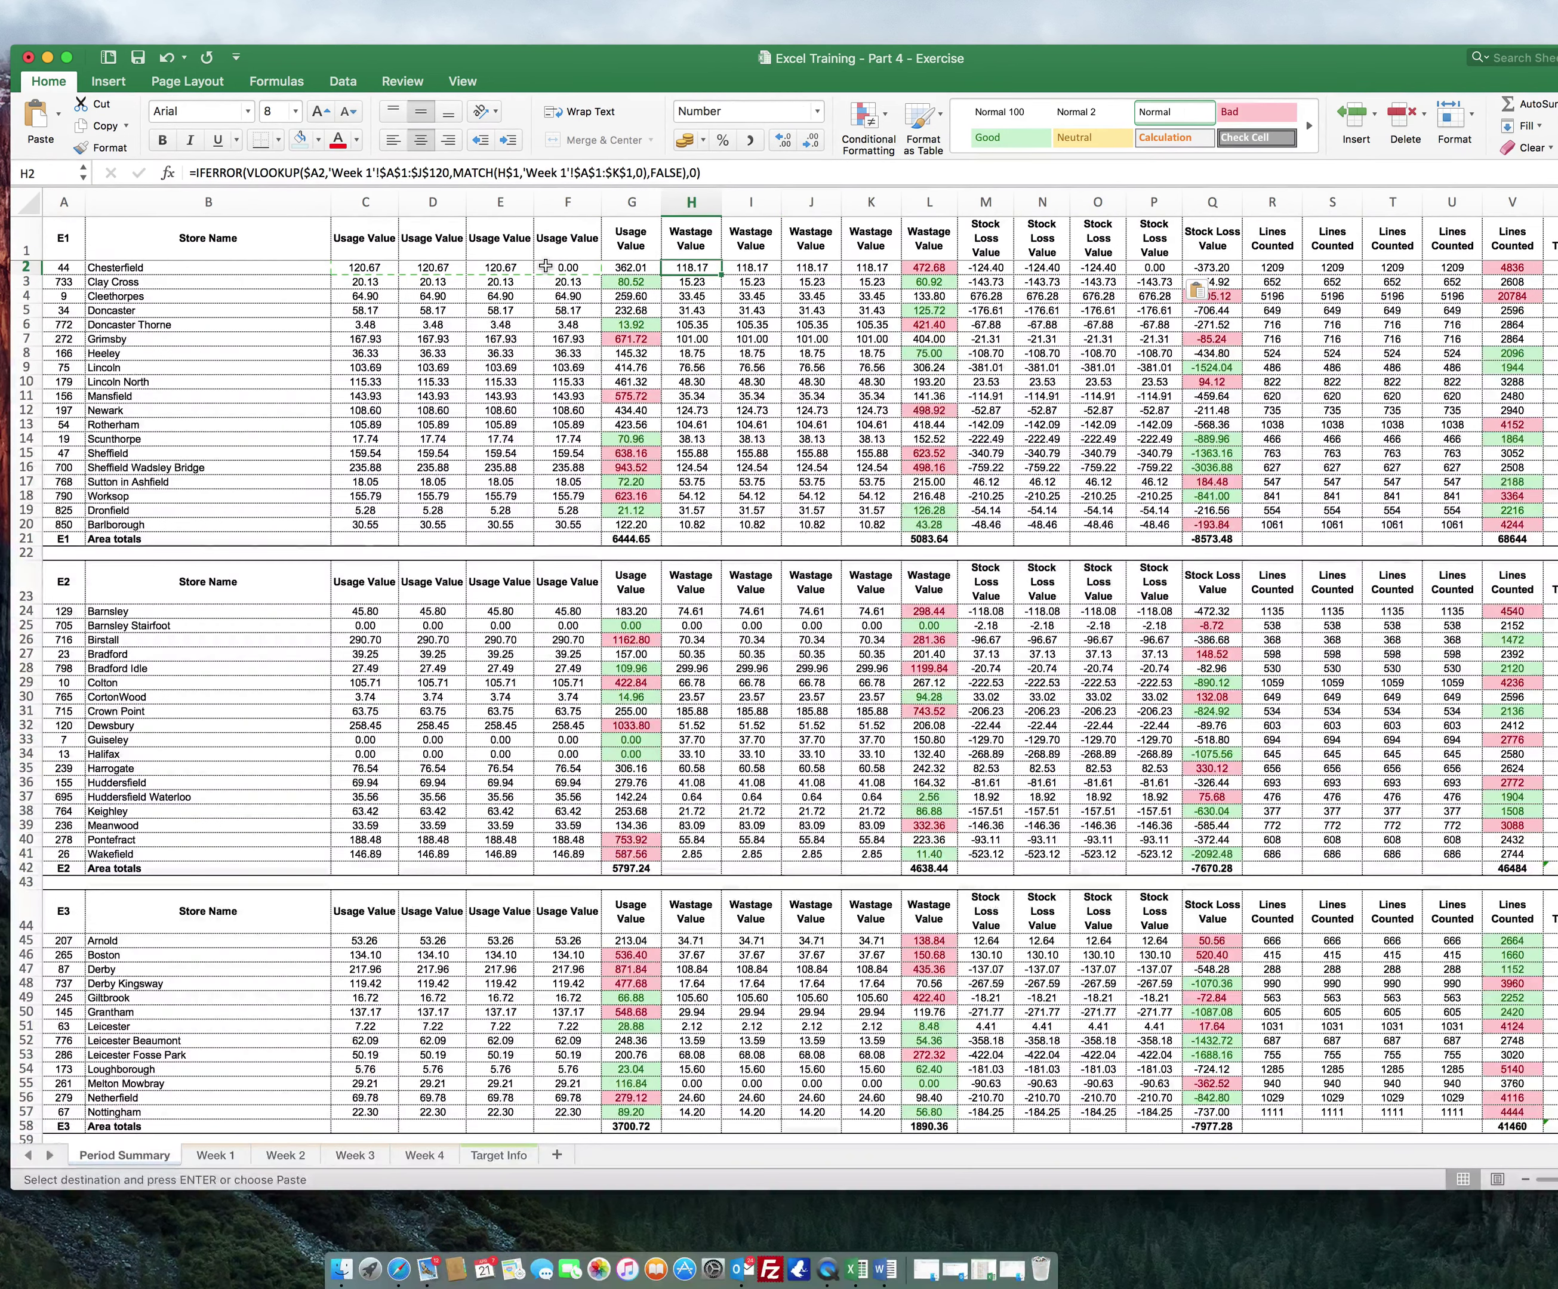
key(super+v)
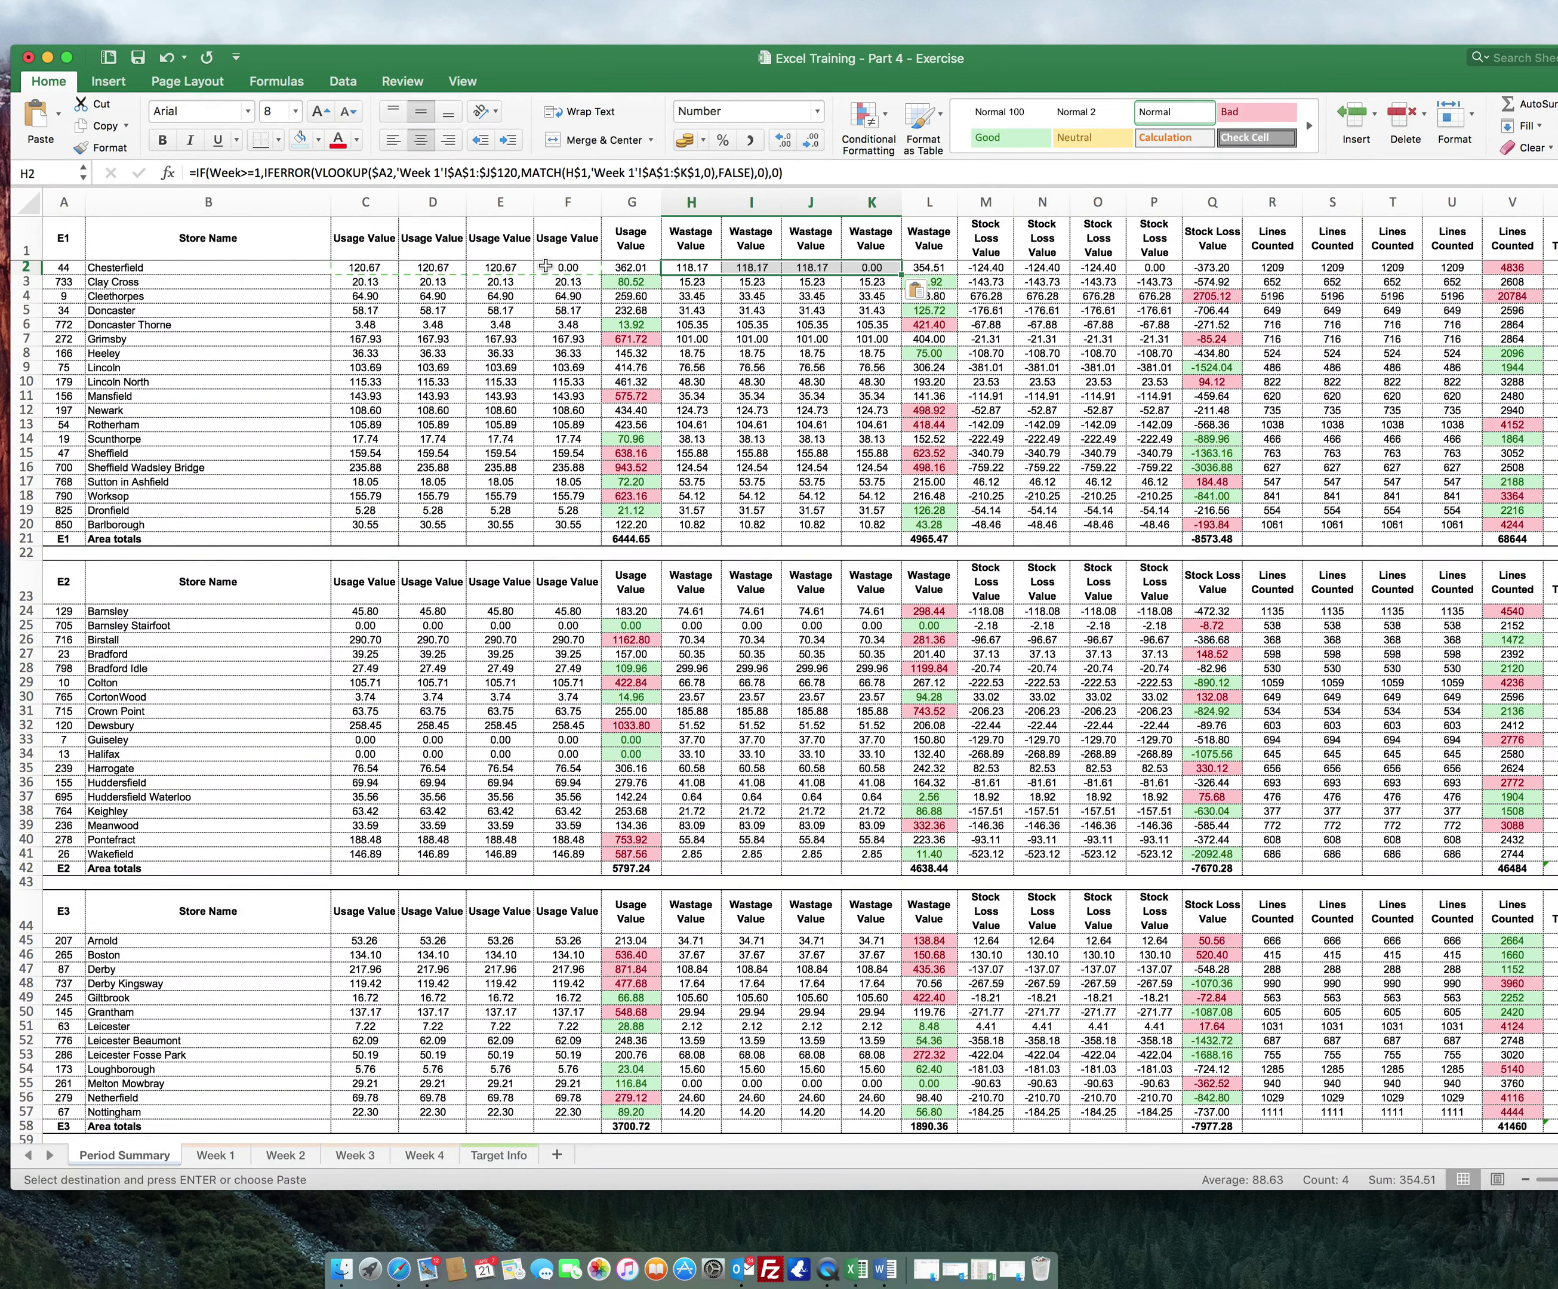
- Paste the copied week-dependent formulas into Chesterfield's Lines Counted cells R2:U2
key(Right)
key(Right)
key(Right)
key(Right)
key(Right)
key(Right)
key(Right)
key(Right)
key(Right)
key(Right)
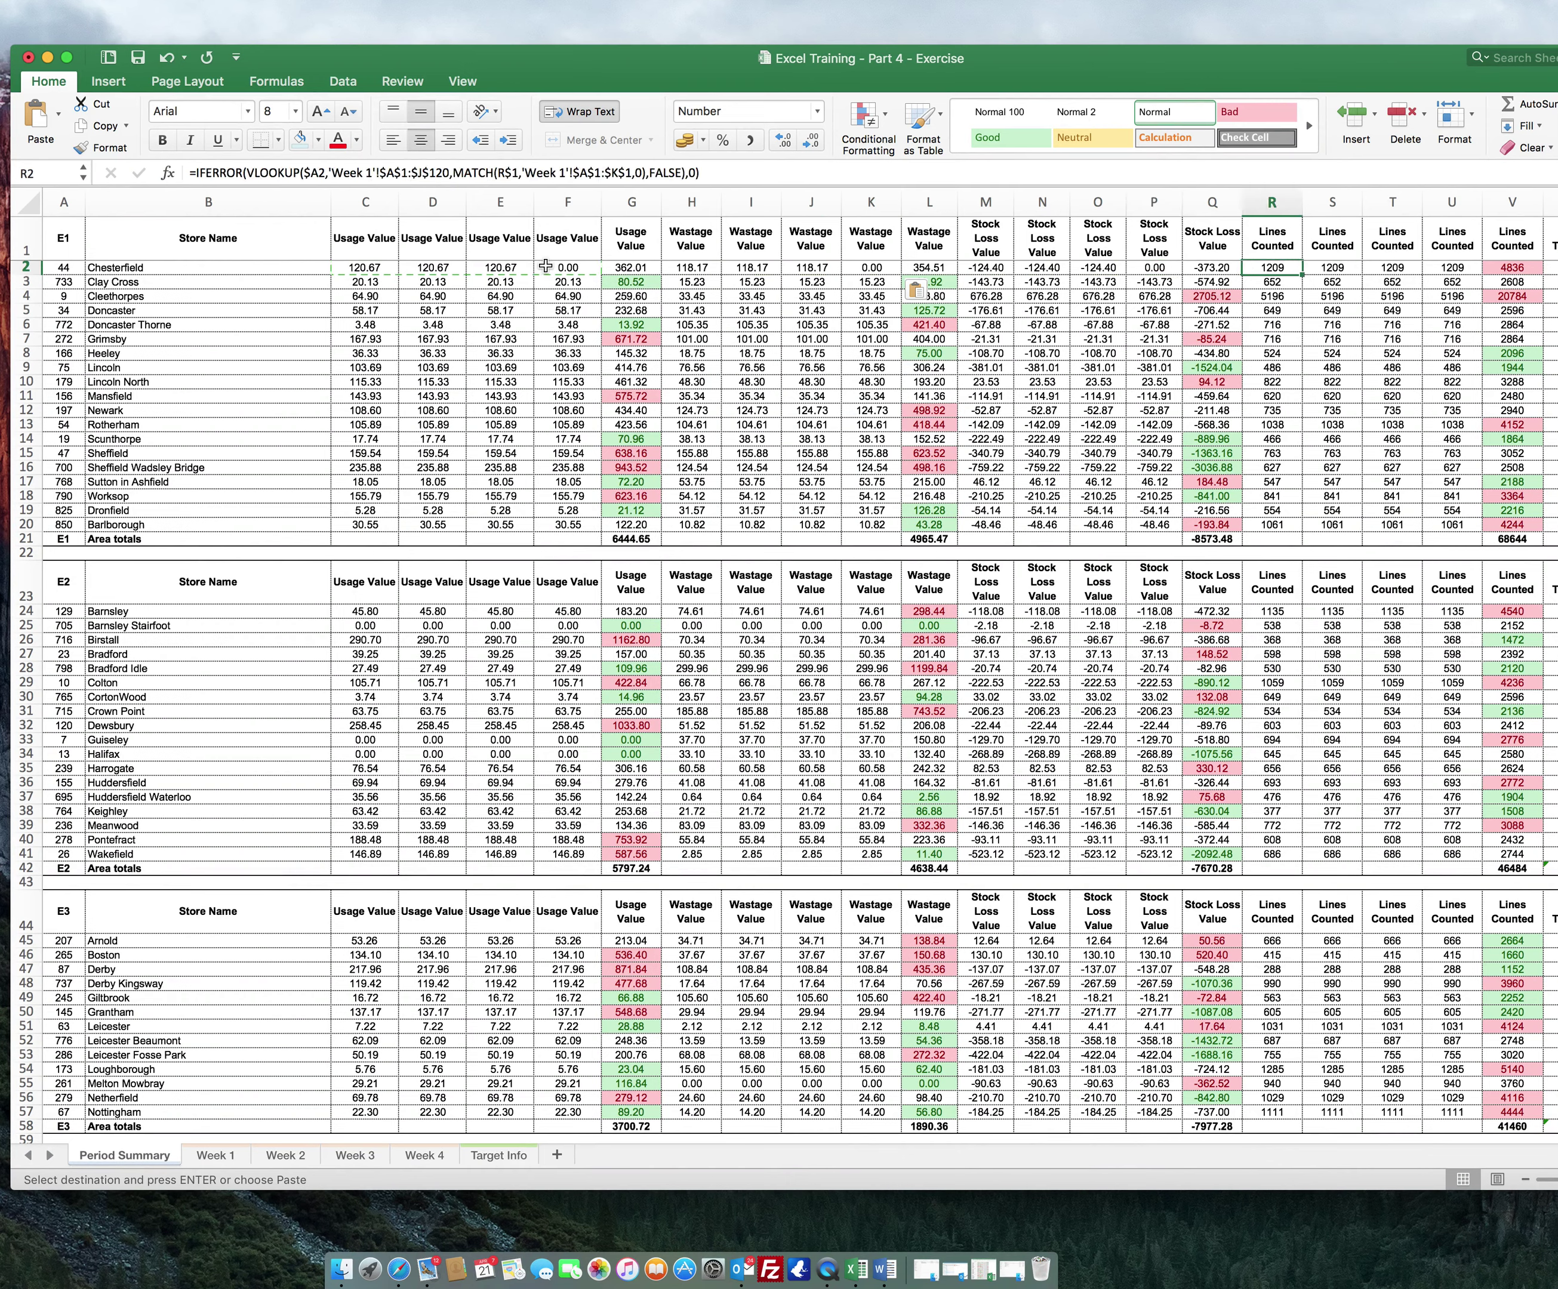
key(Left)
key(Left)
key(Right)
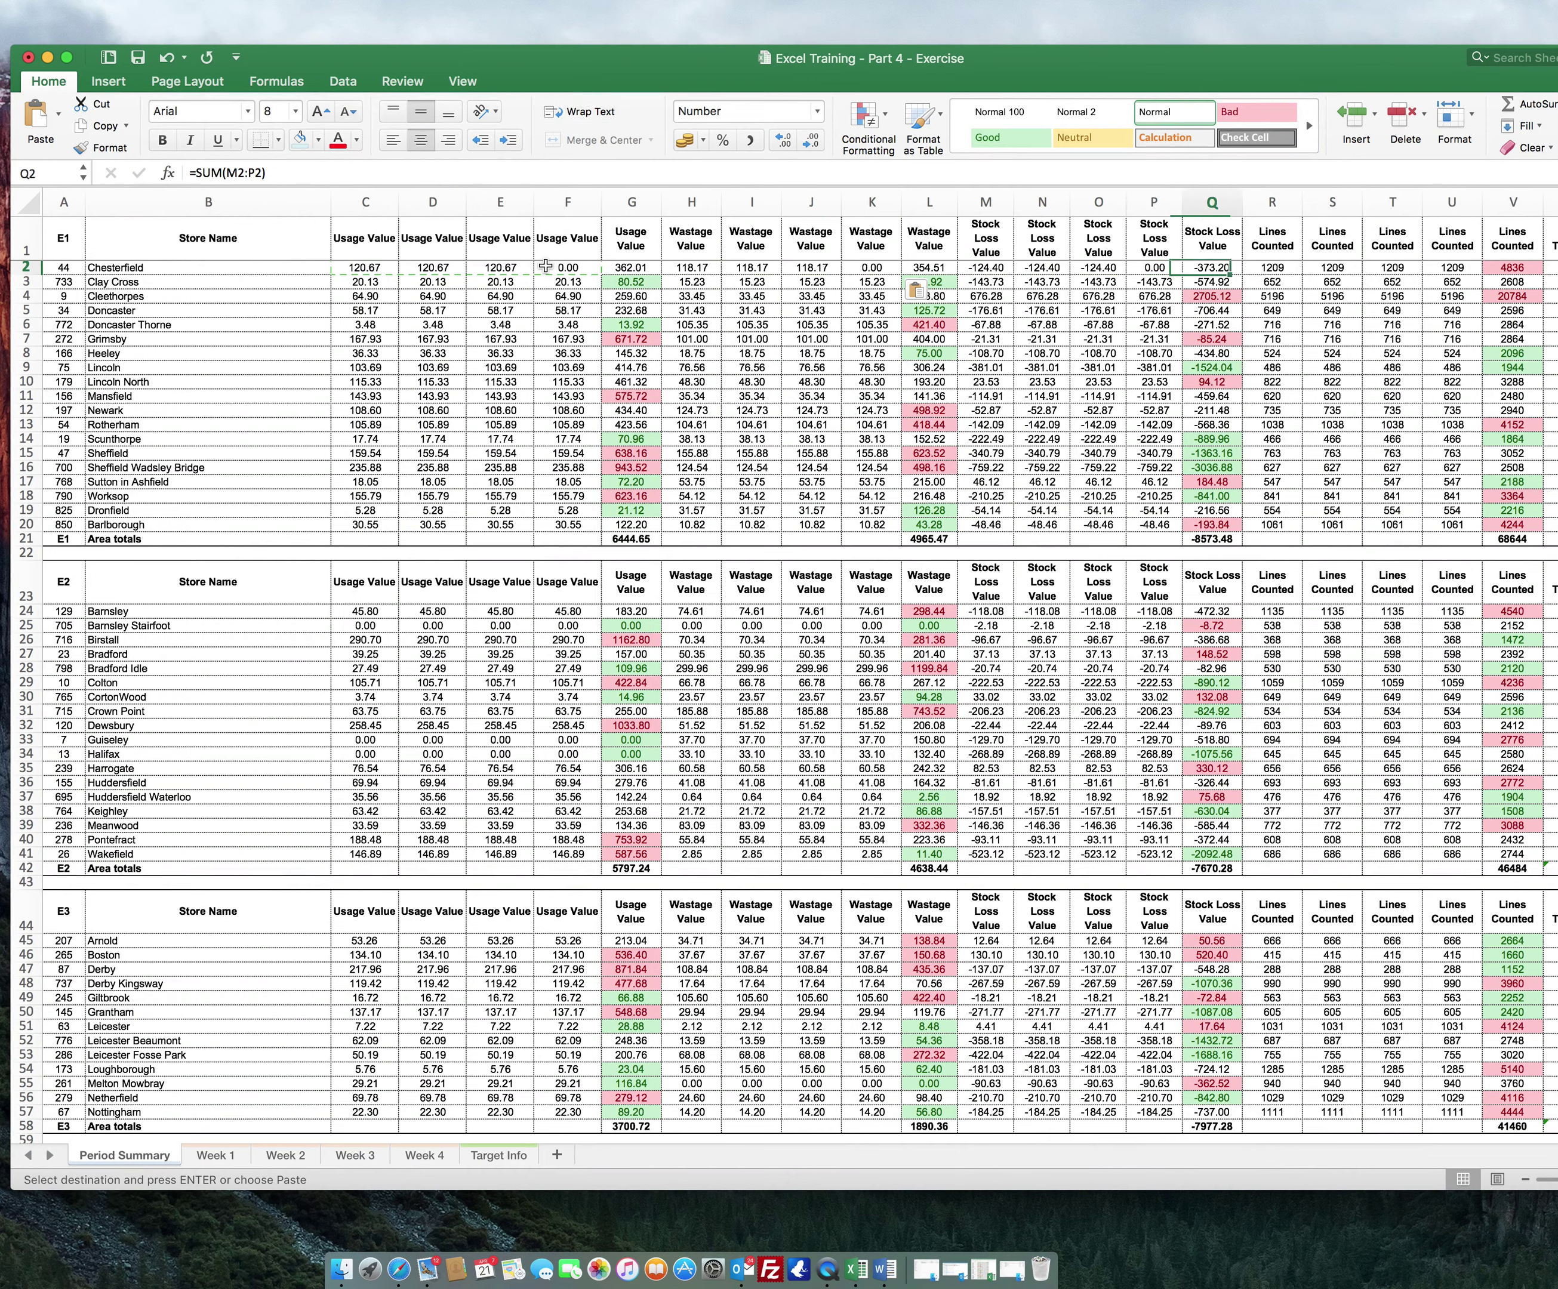
key(Right)
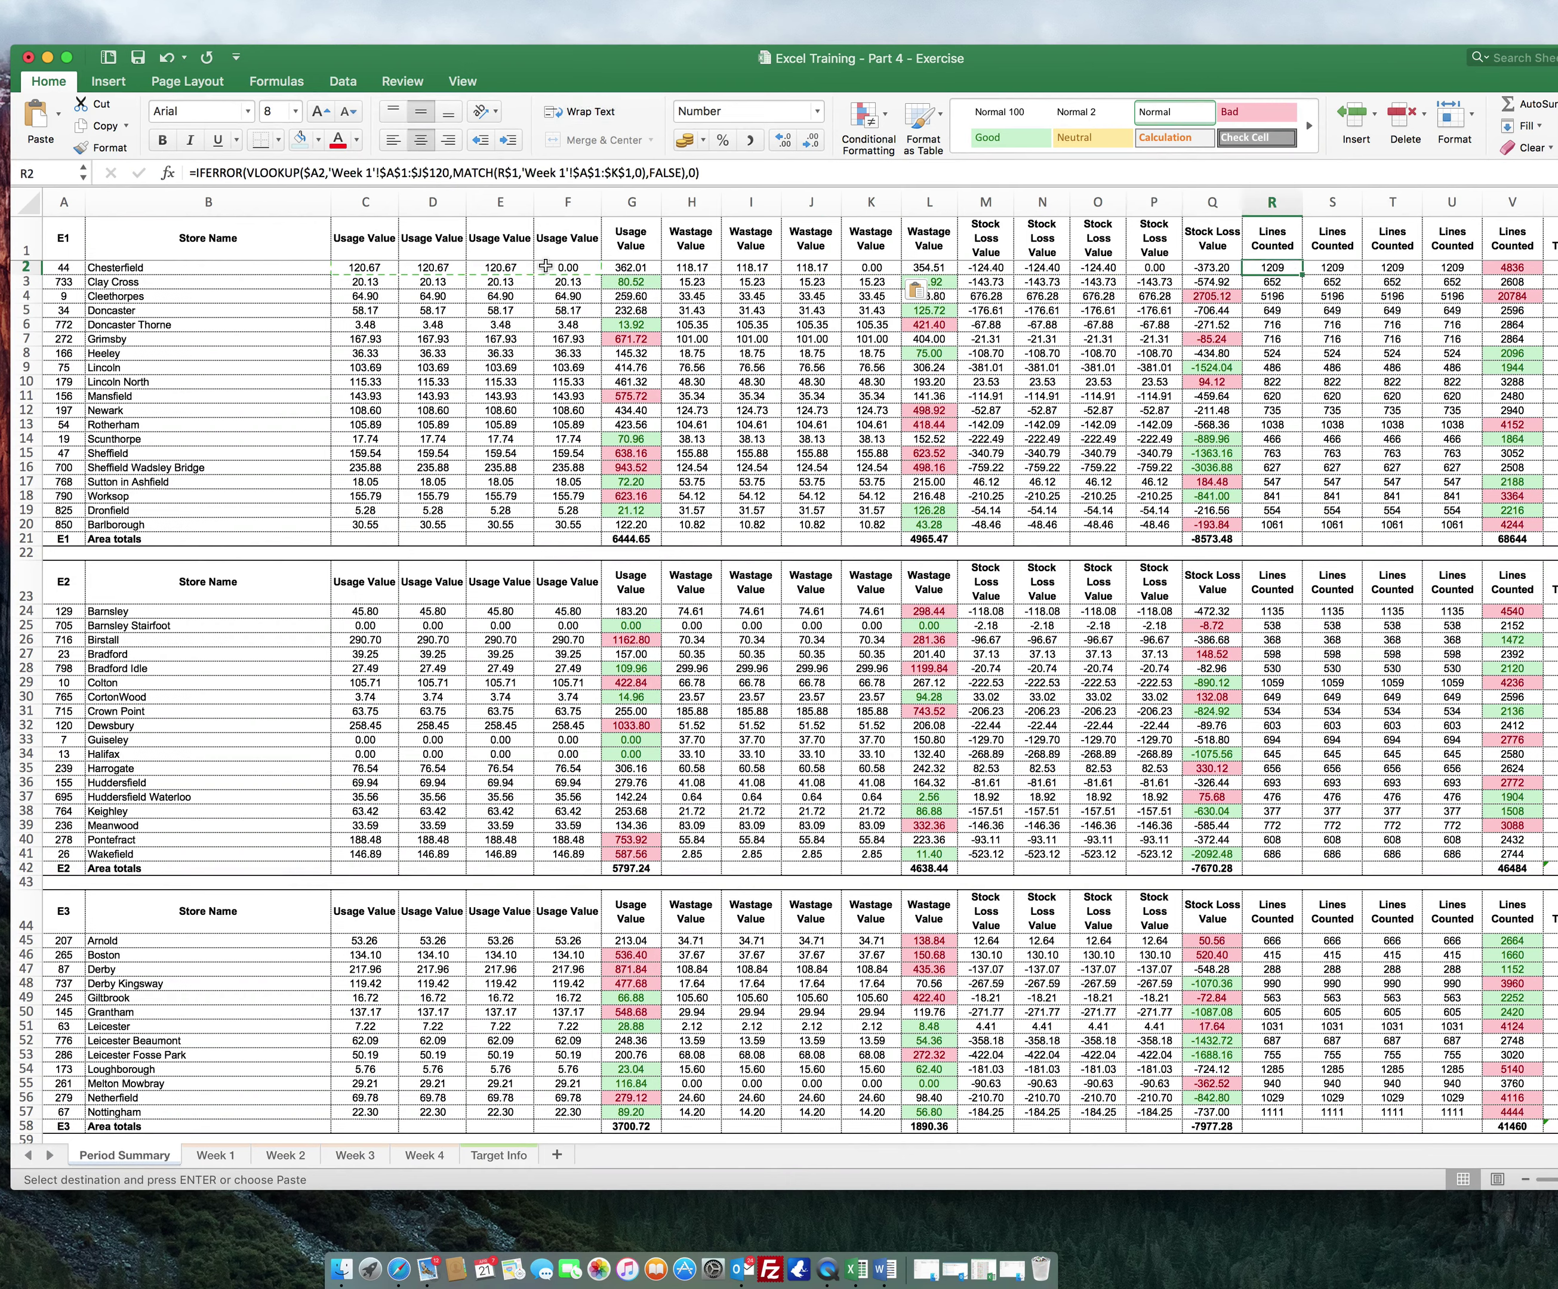
key(shift+Right)
key(shift+Right)
key(shift+Right)
key(super+v)
- Format the Lines Counted cells R2:U2 to show no decimal places
key(Right)
key(Right)
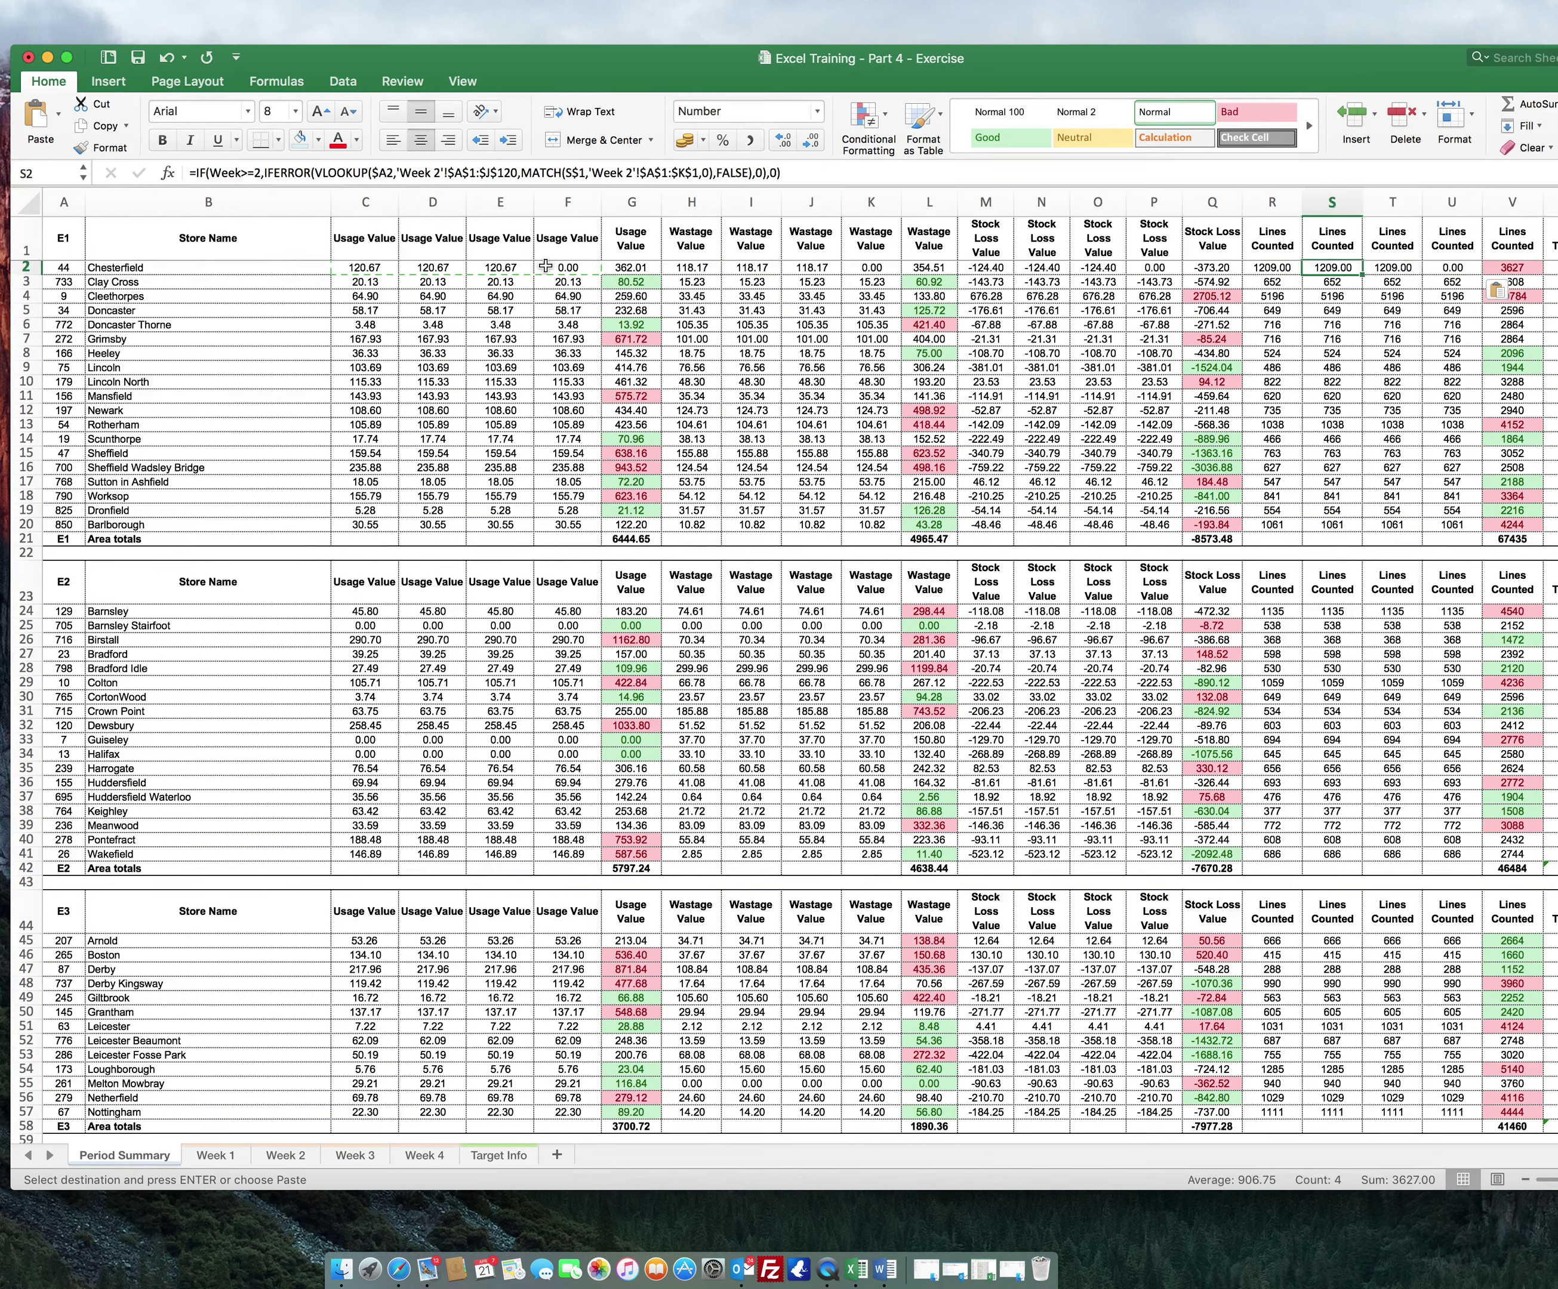
key(Left)
key(Left)
key(shift+Right)
key(shift+Right)
key(shift+Right)
key(Right)
key(Right)
key(Right)
key(Left)
key(Left)
key(Left)
key(shift+Right)
key(shift+Right)
key(shift+Right)
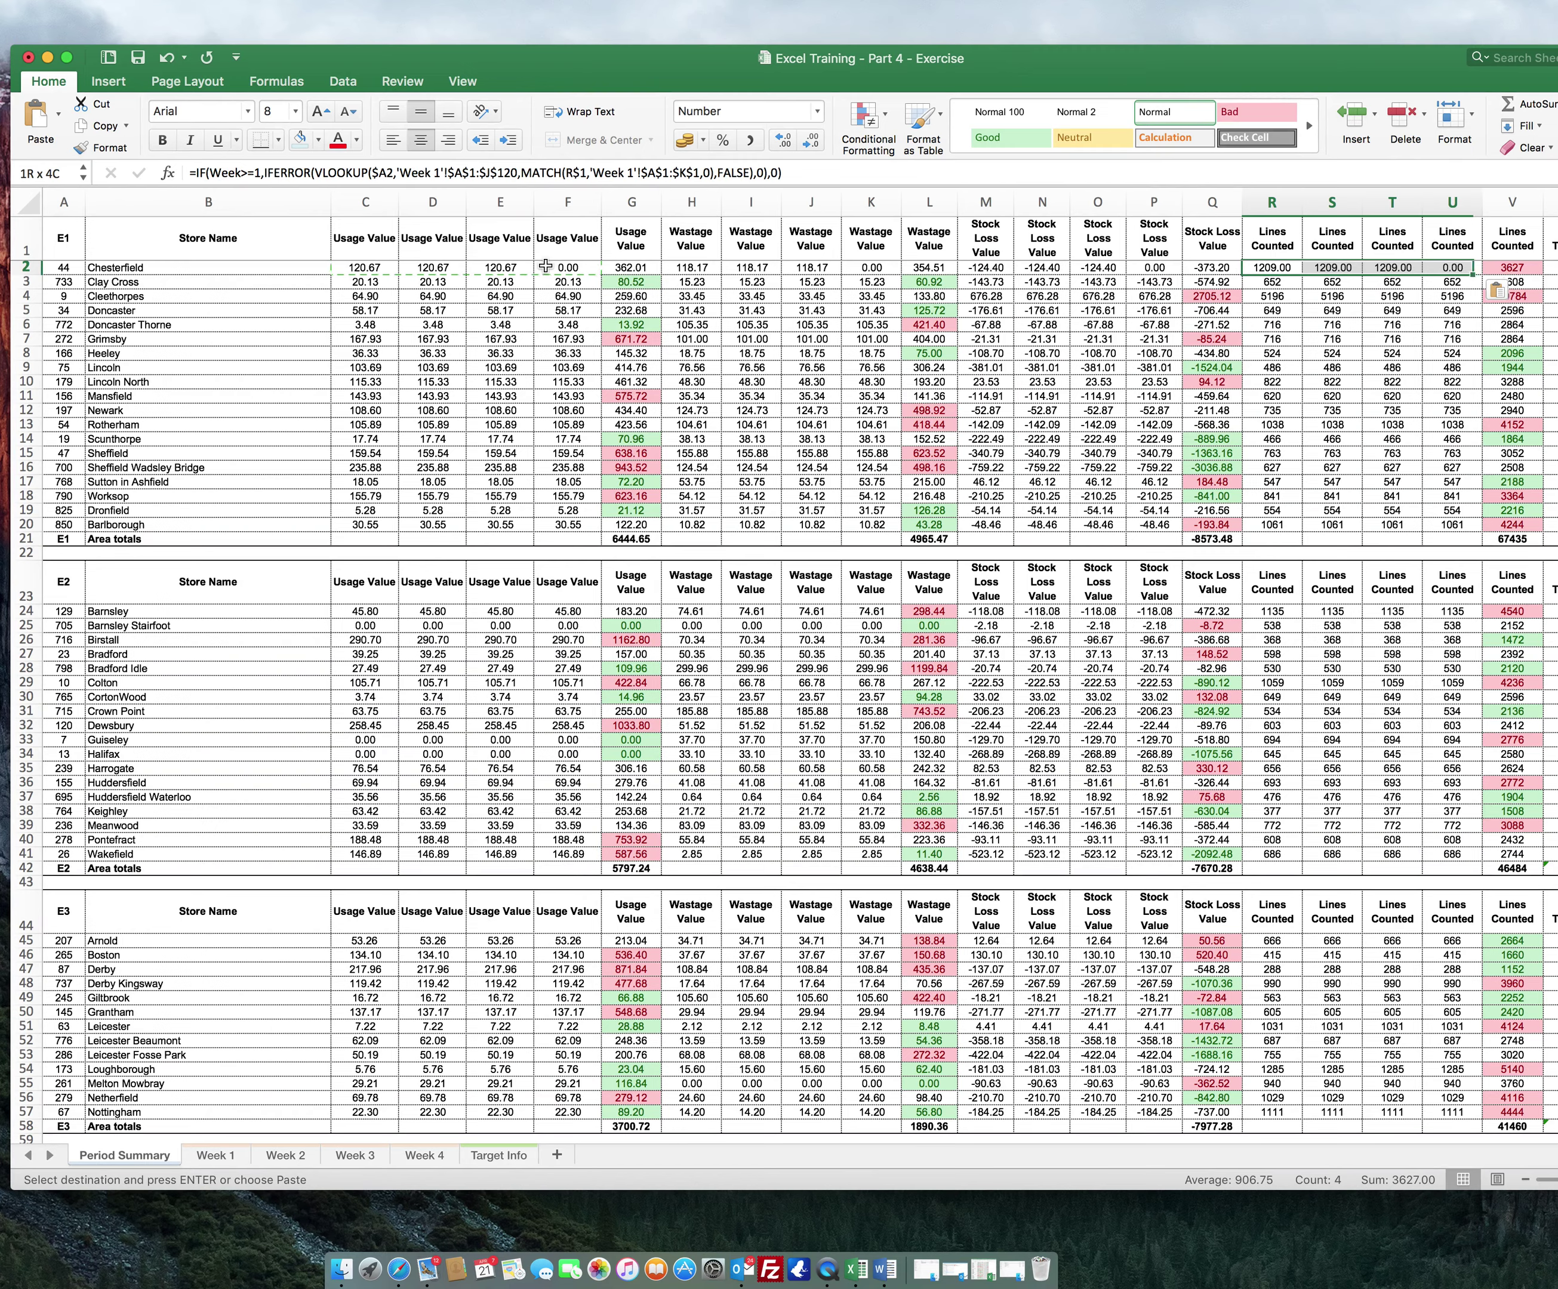
click(812, 140)
click(811, 139)
- Set the Week selector in AB3 to 2 and check Chesterfield's weekly figures in row 2
scroll(1156, 376, right, 2)
scroll(1157, 377, right, 3)
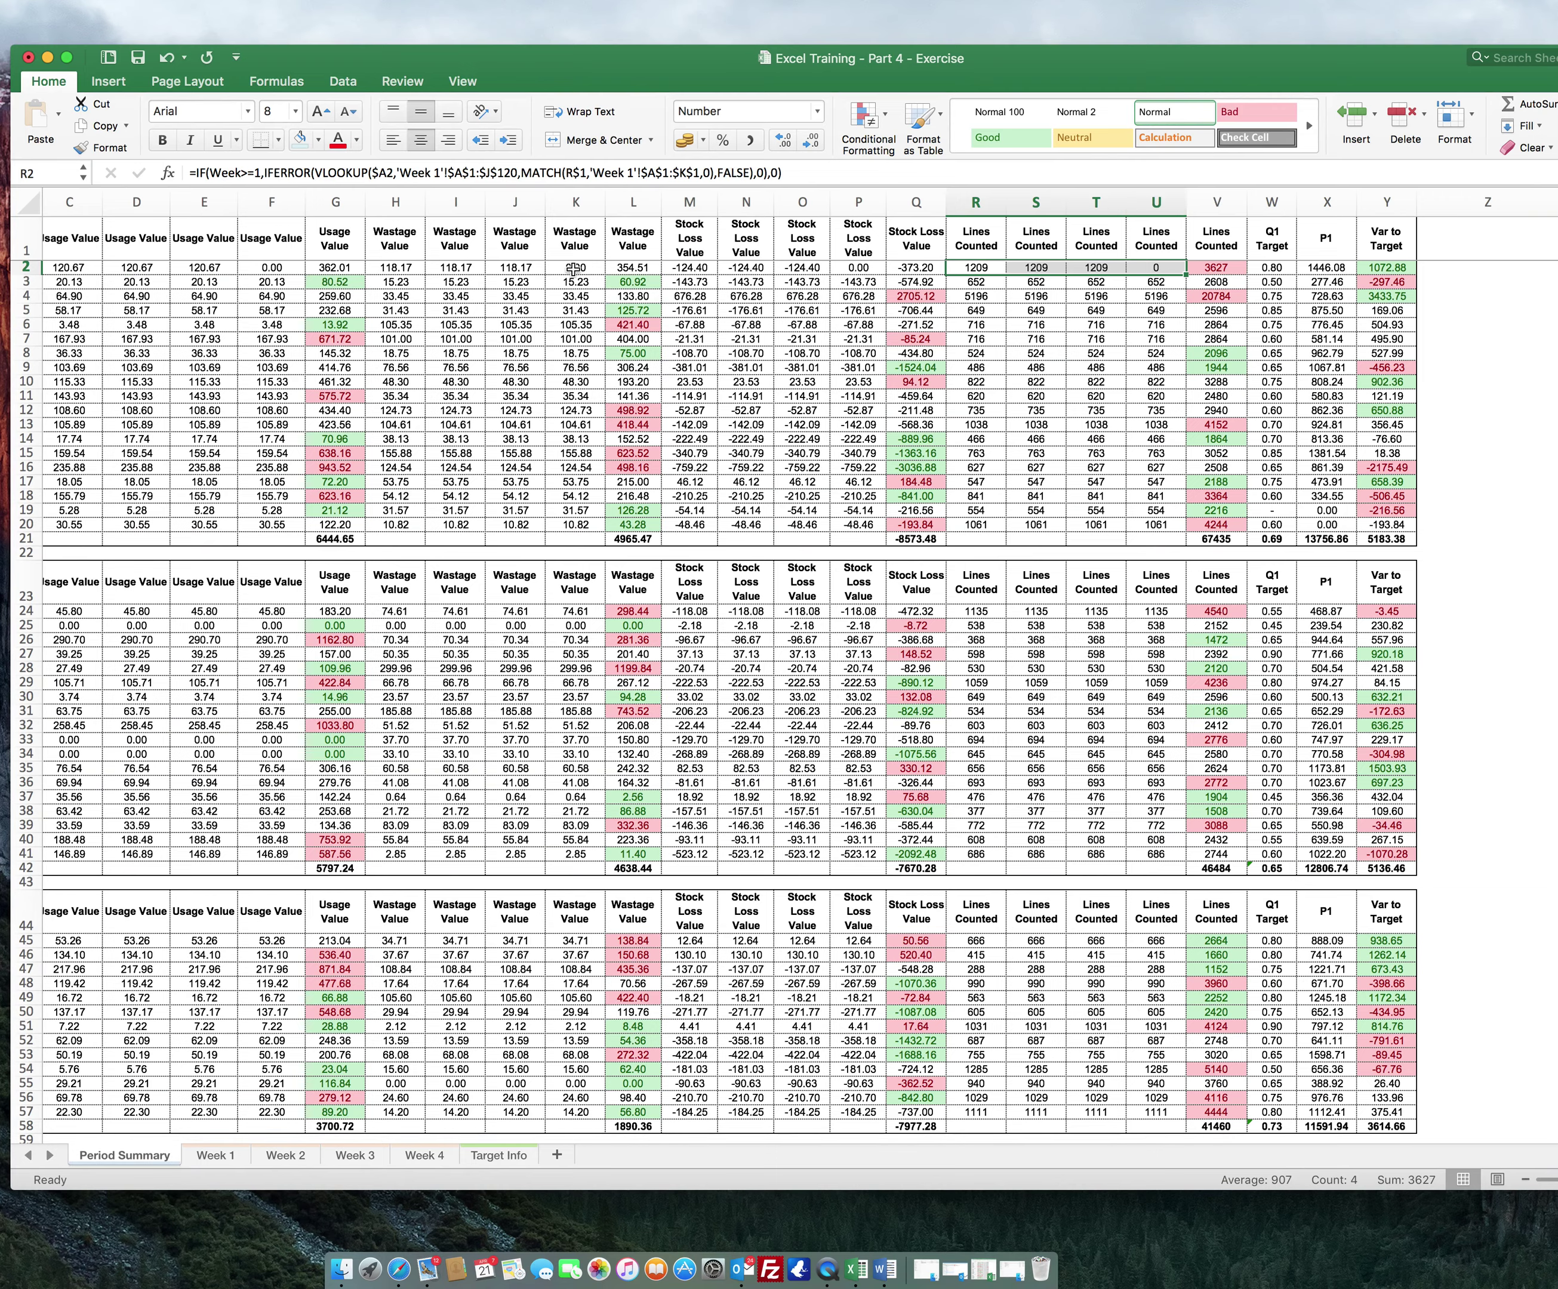
scroll(584, 741, left, 4)
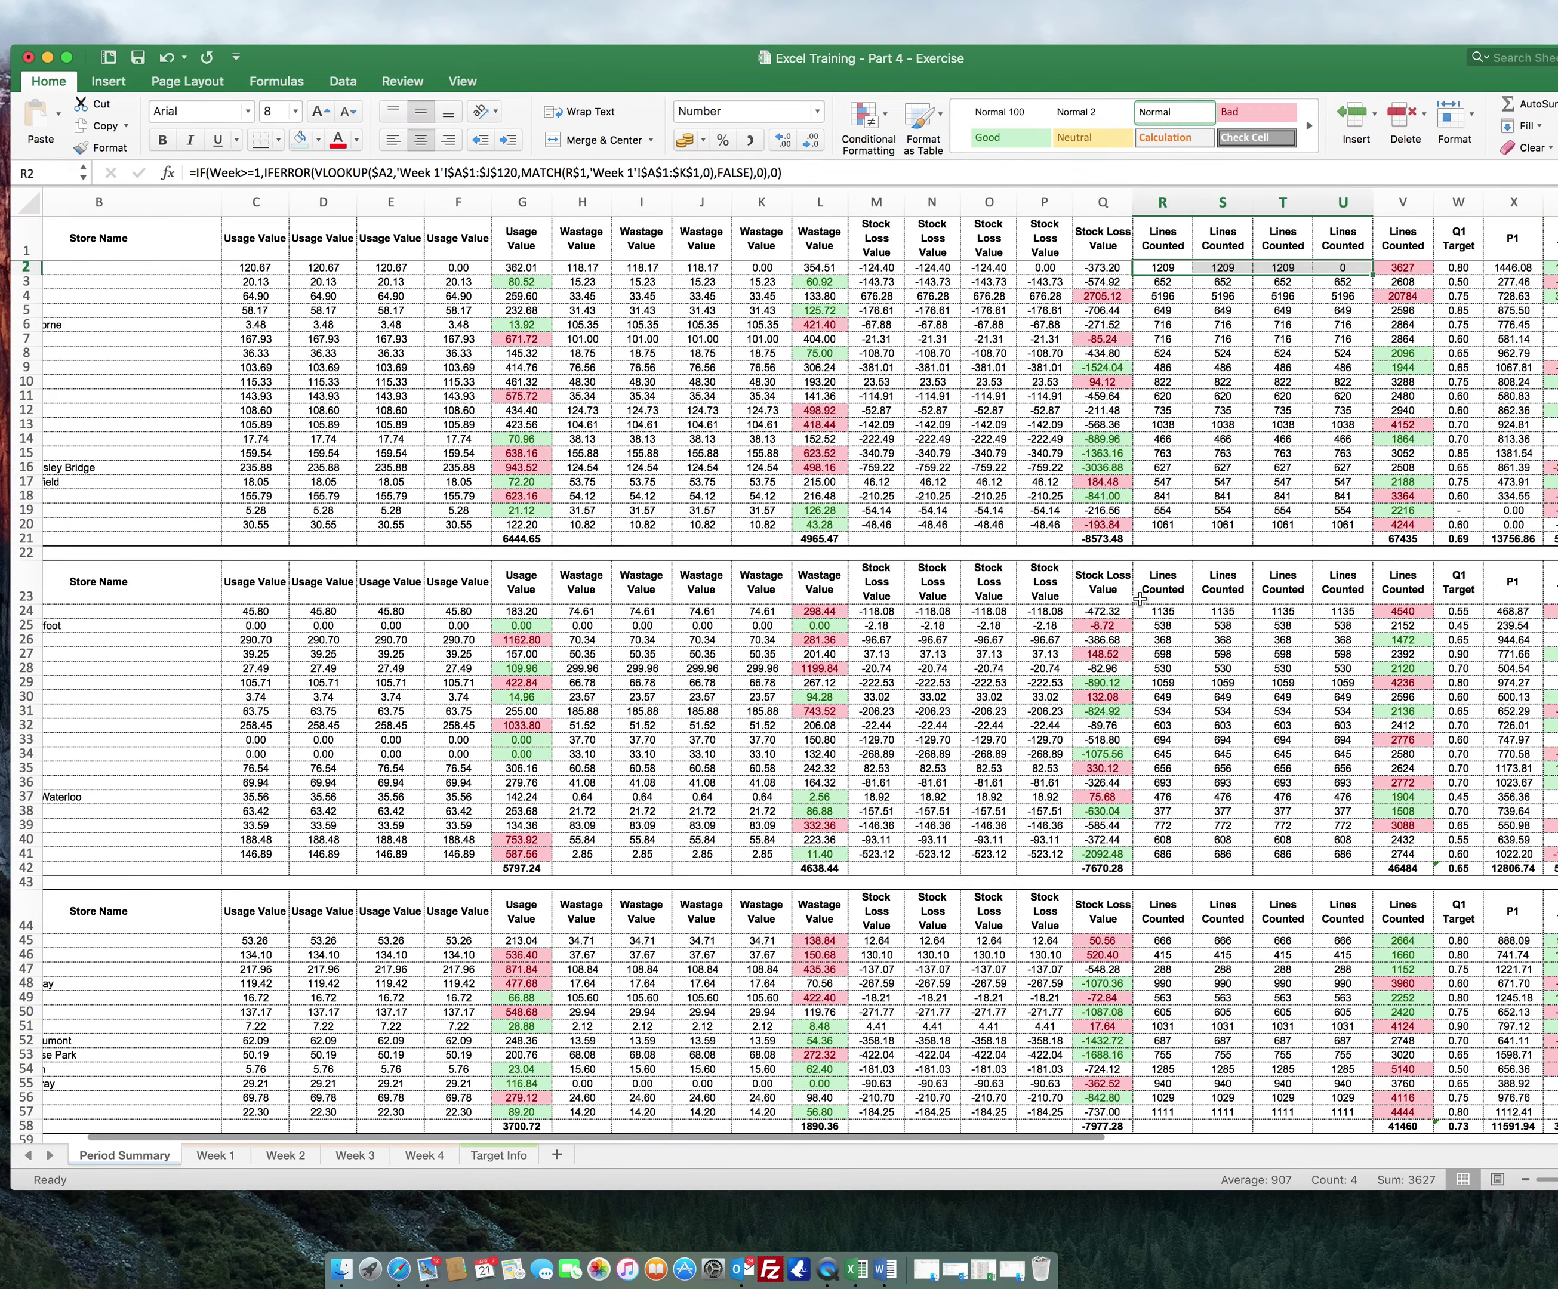
scroll(1141, 598, right, 10)
click(1093, 279)
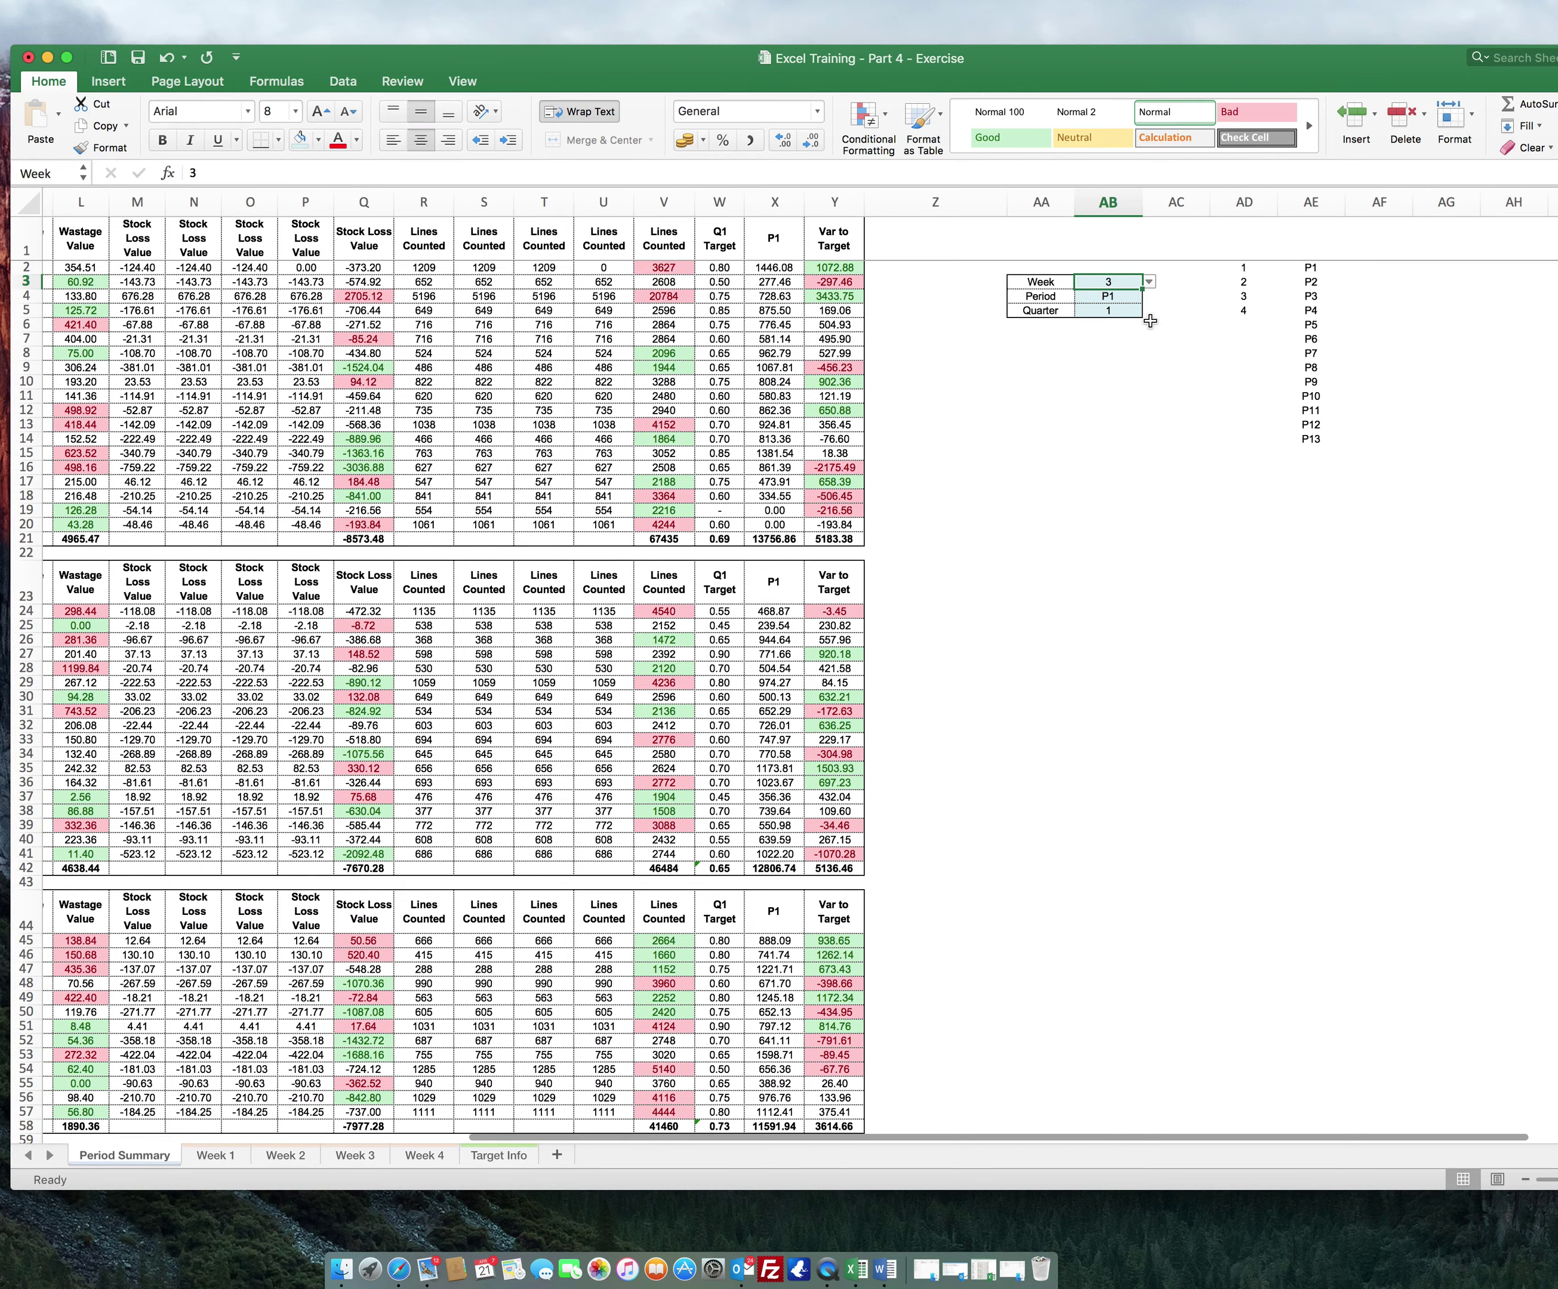
click(1149, 281)
click(1134, 320)
scroll(1095, 367, left, 10)
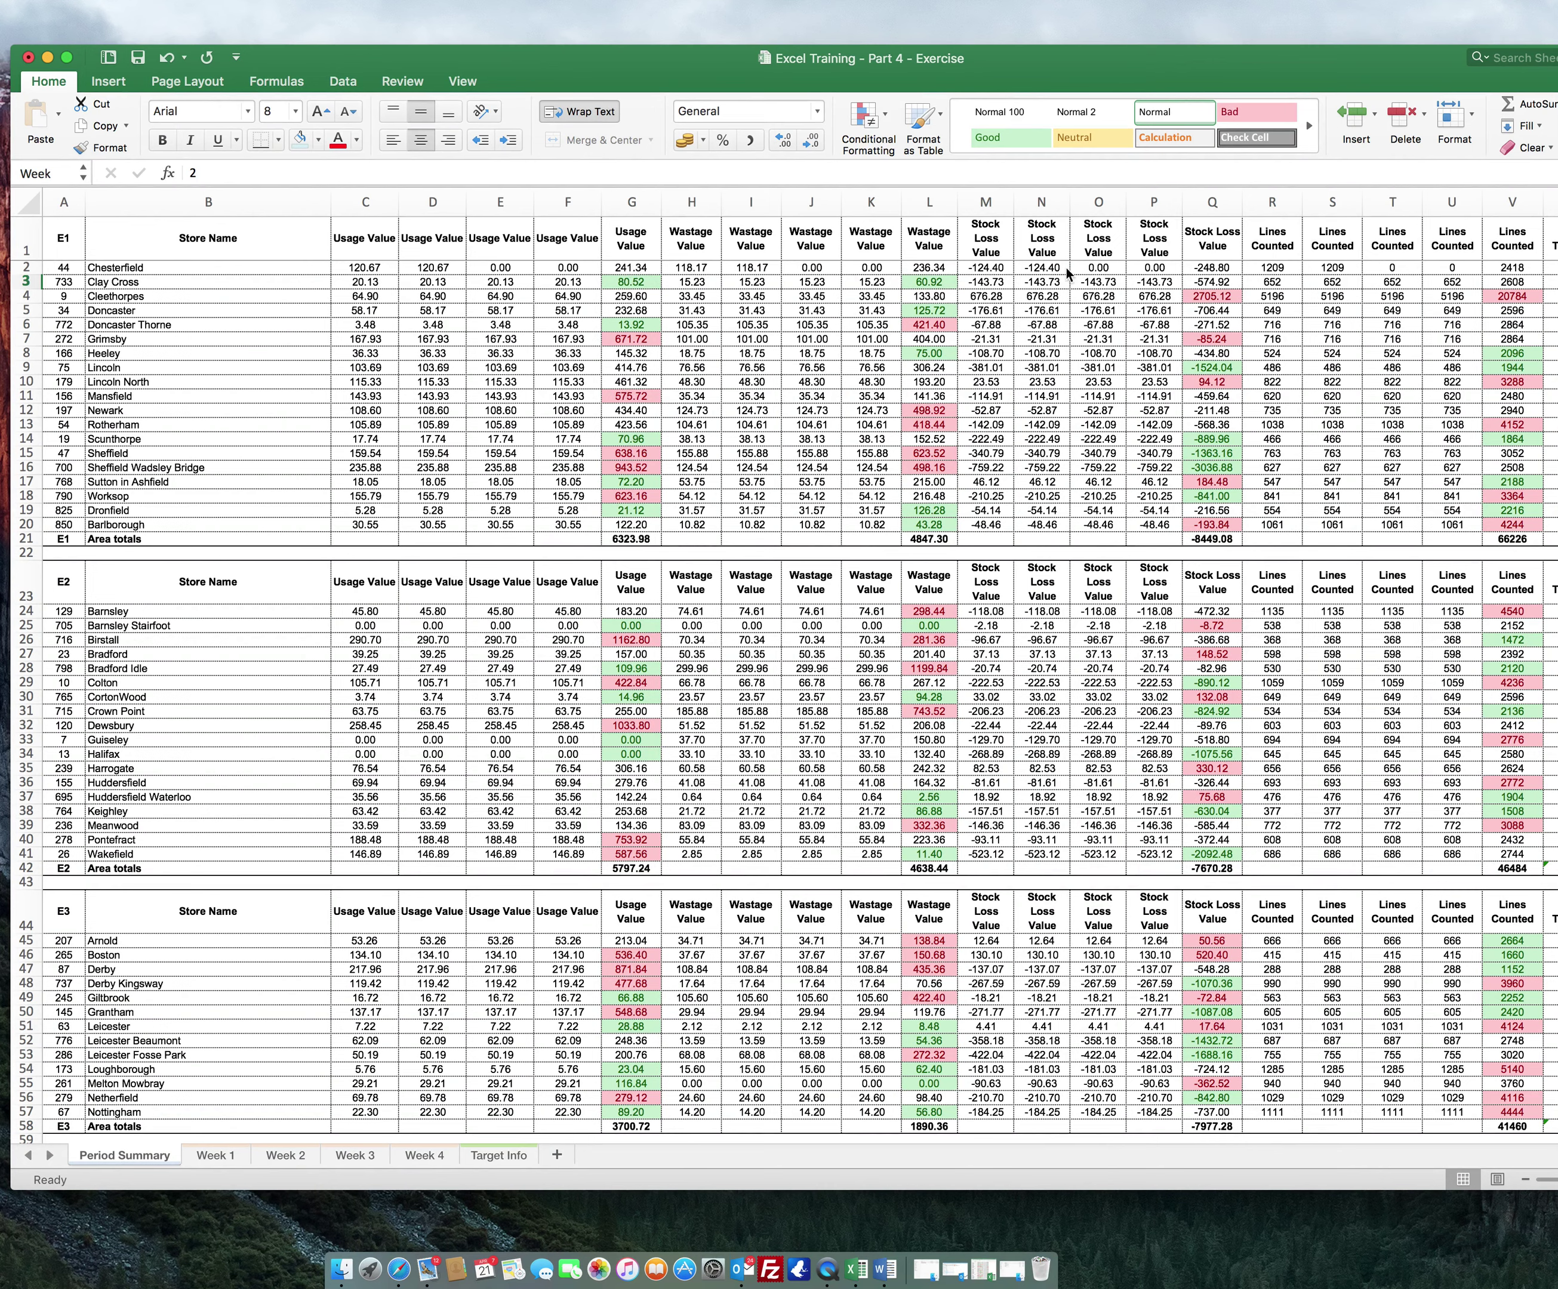
drag(380, 202, 537, 202)
right_click(541, 201)
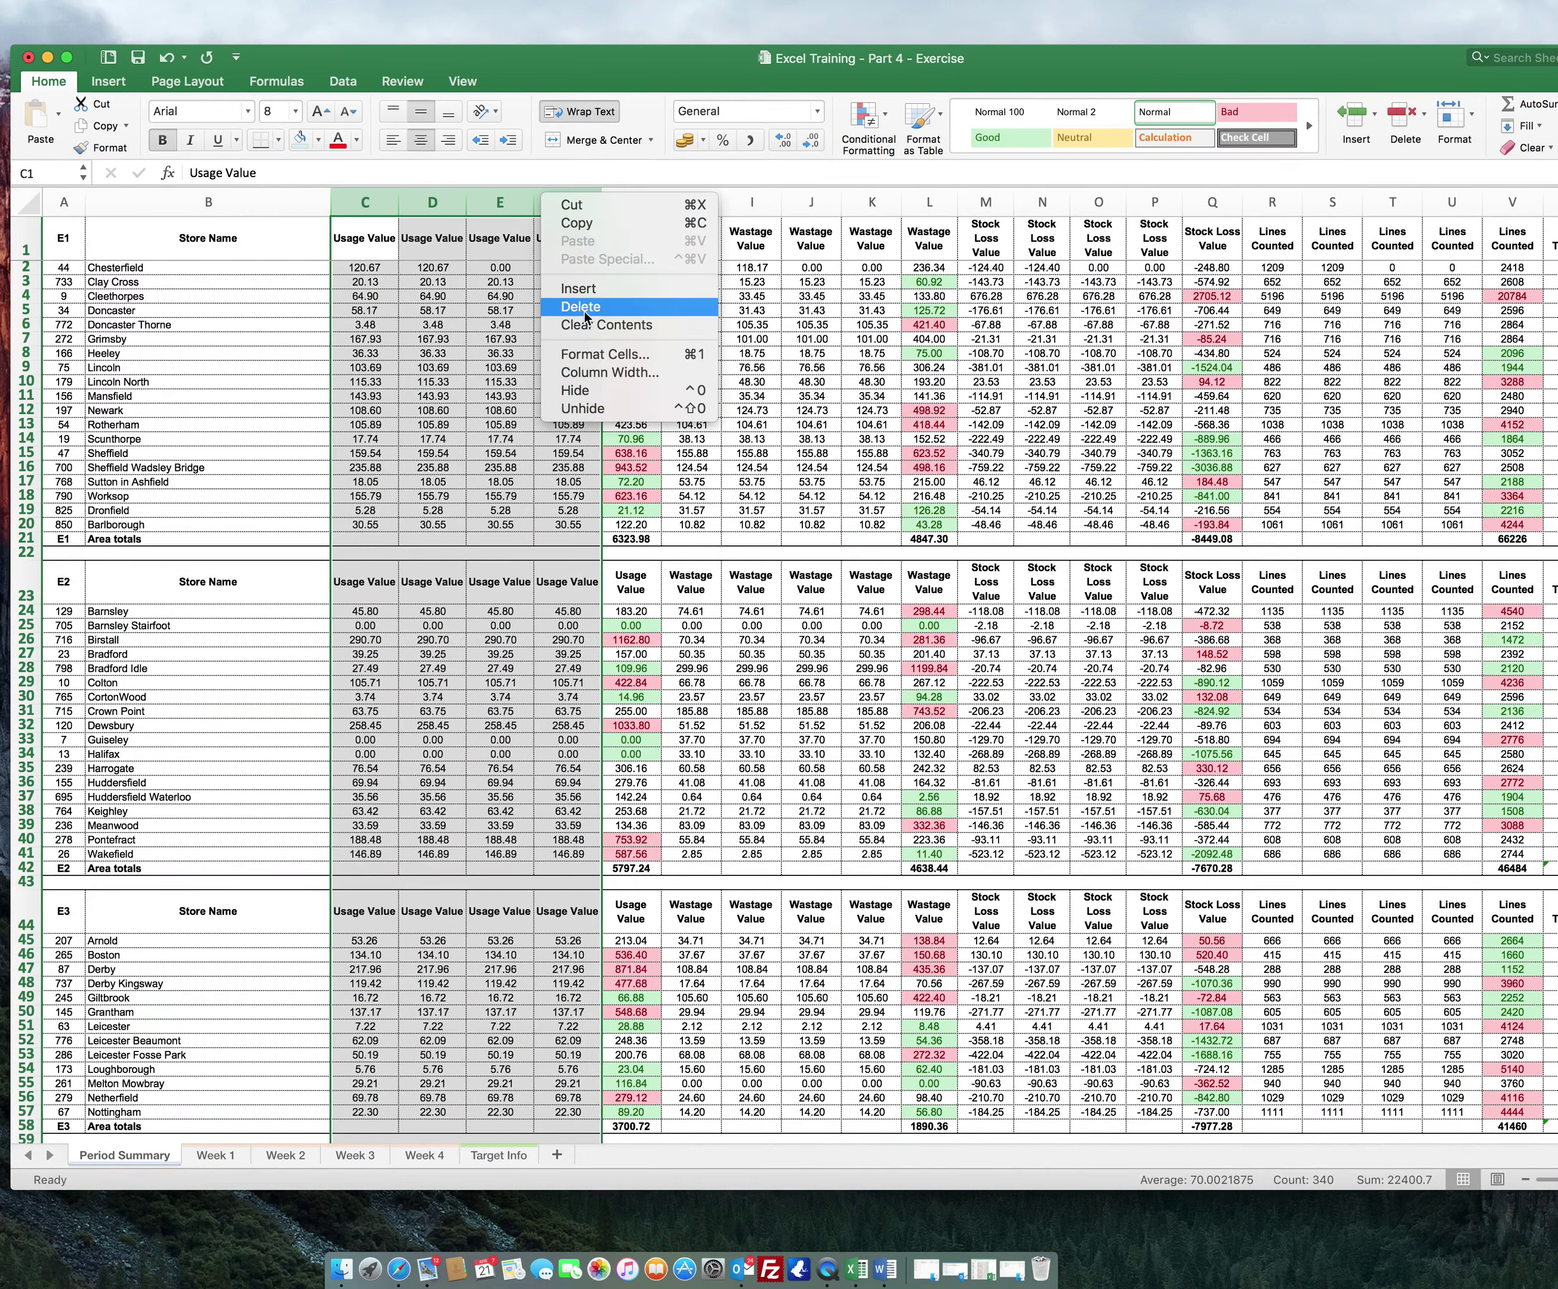
click(450, 295)
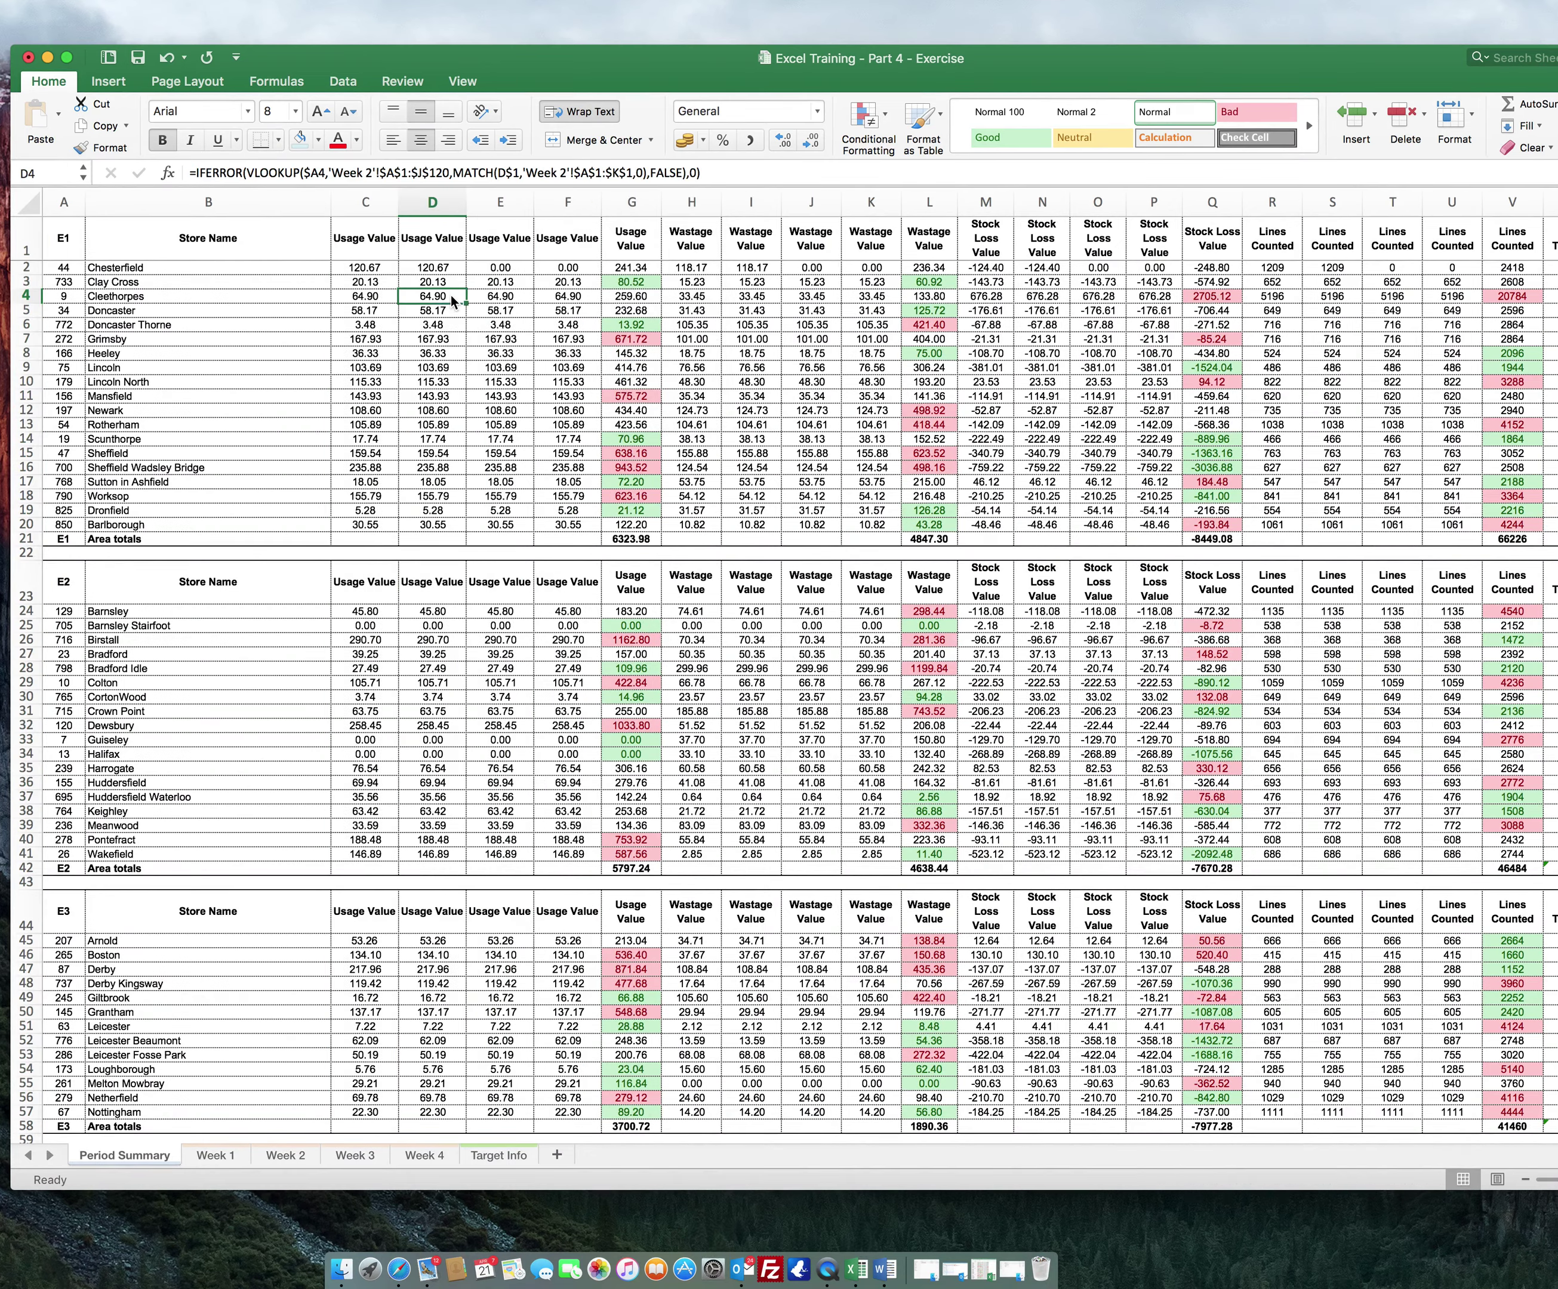
- Replace the fixed period header in X1 with the formula =Period
scroll(589, 362, right, 10)
scroll(589, 363, right, 1)
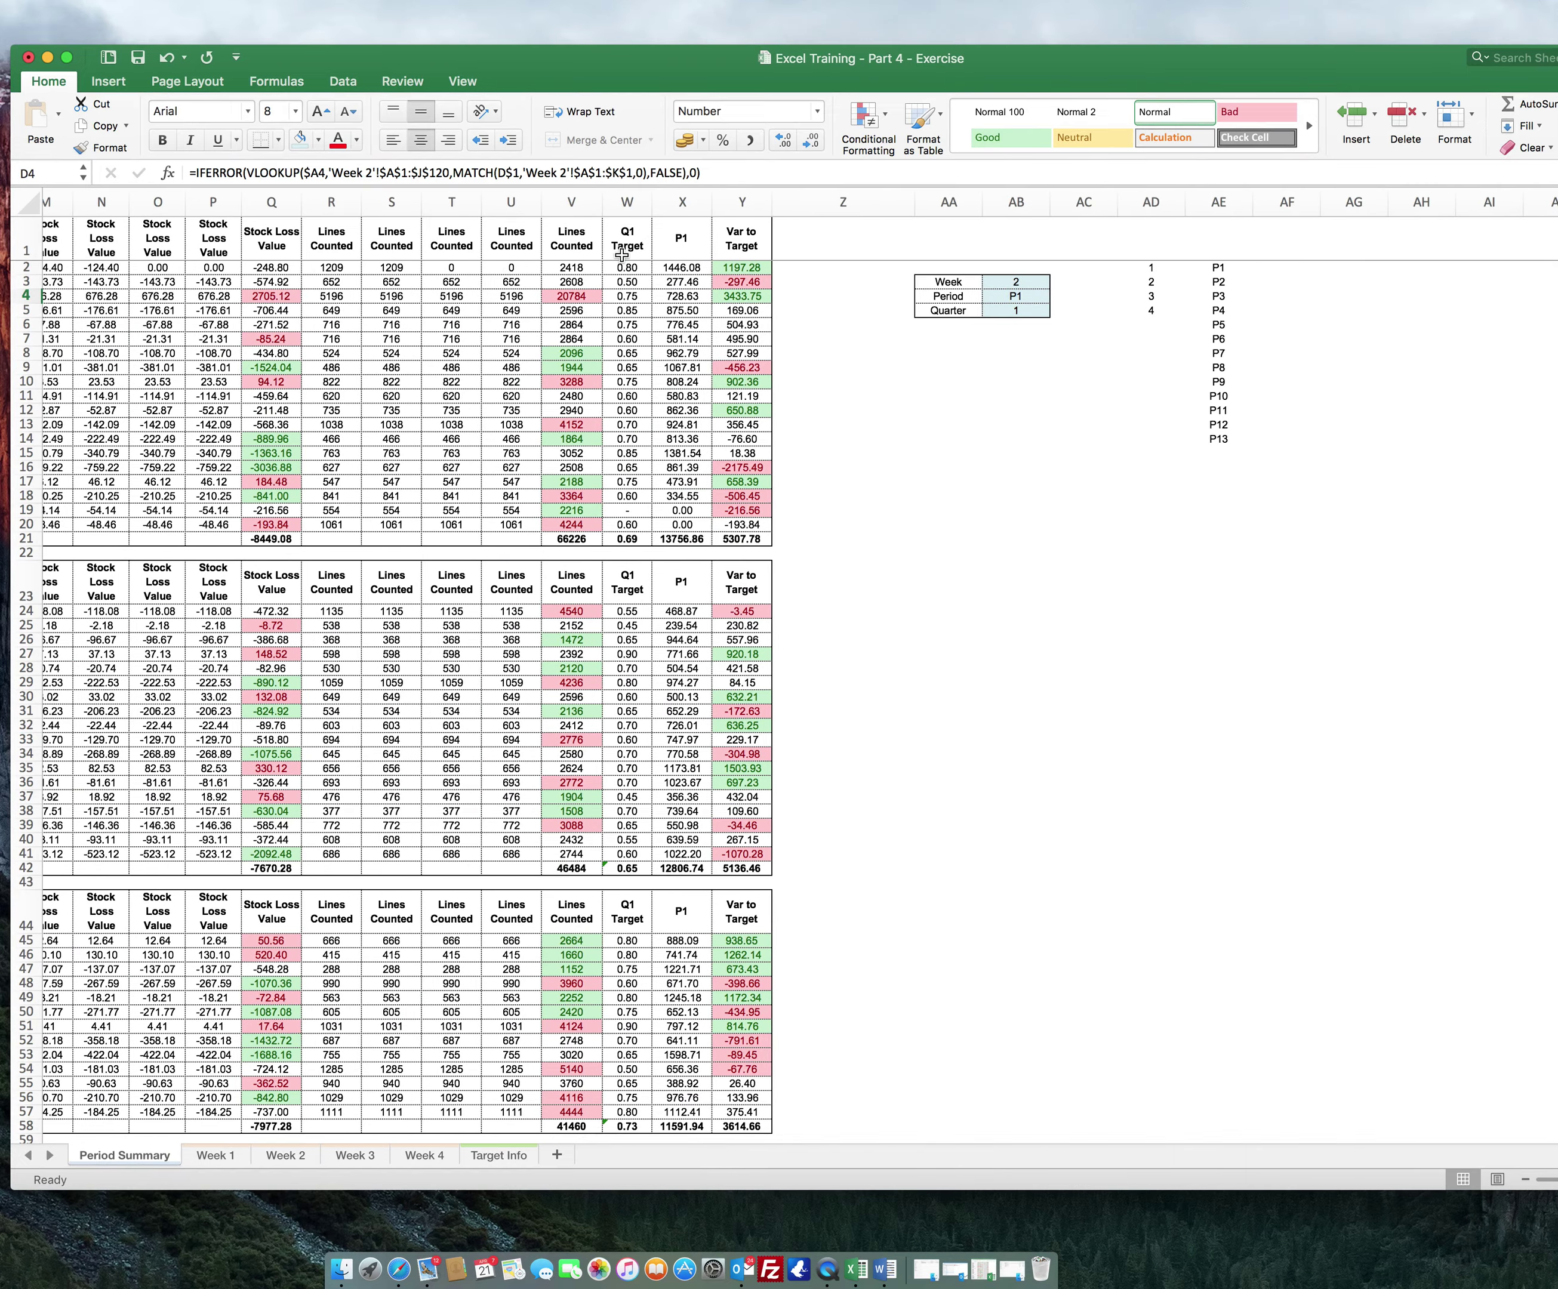
click(672, 236)
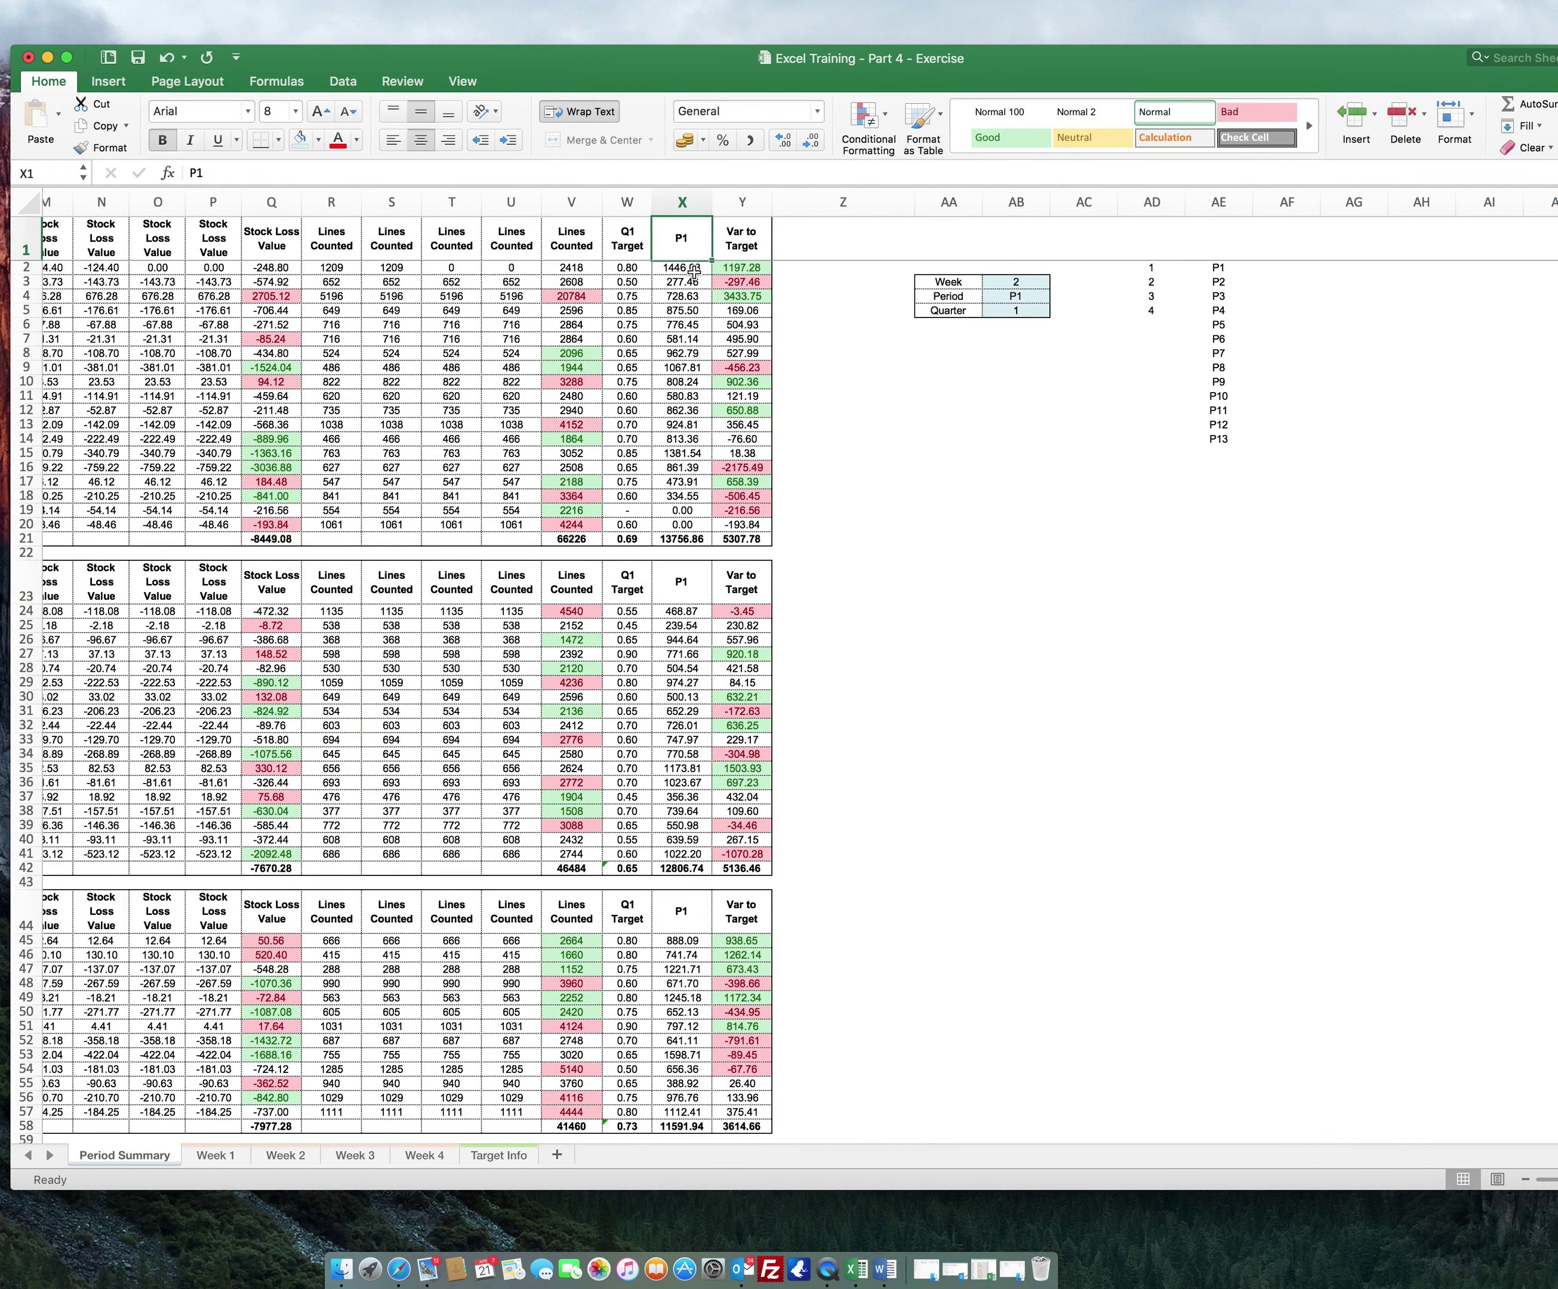
double_click(268, 173)
text(=period)
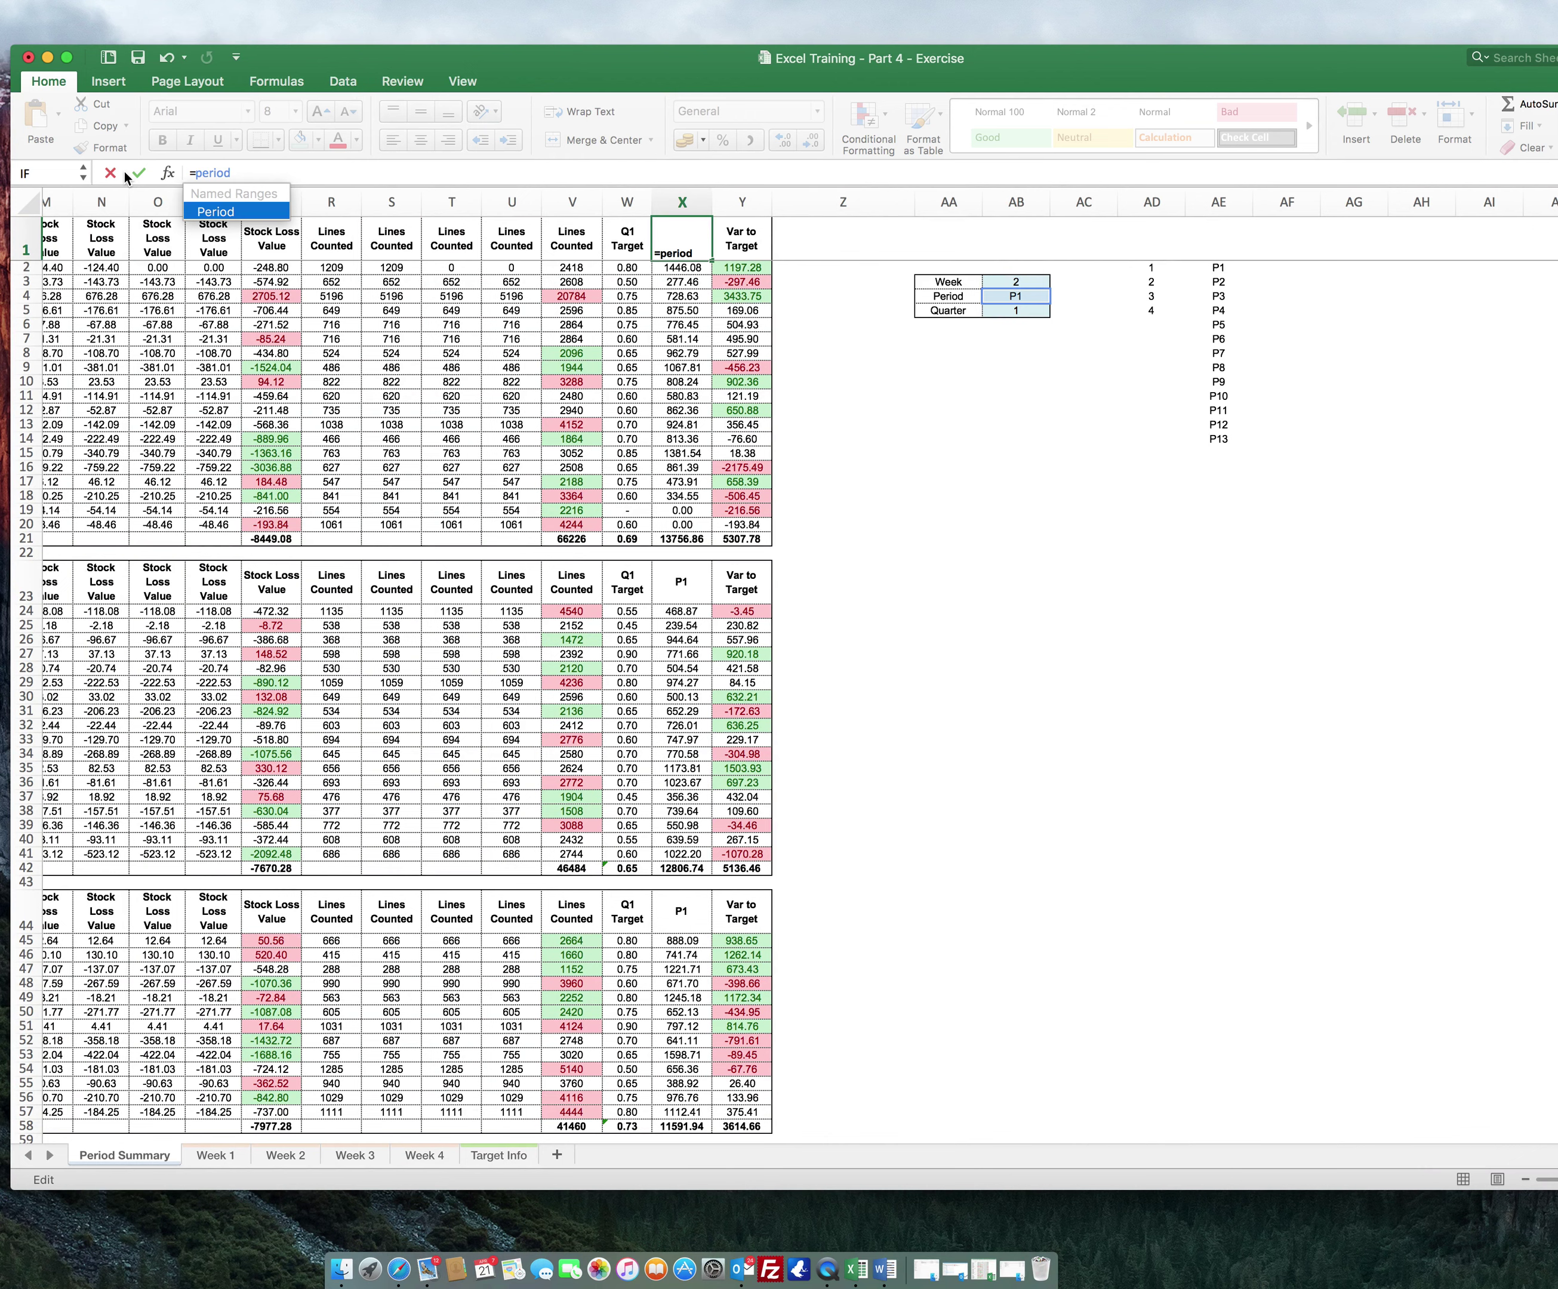
key(Tab)
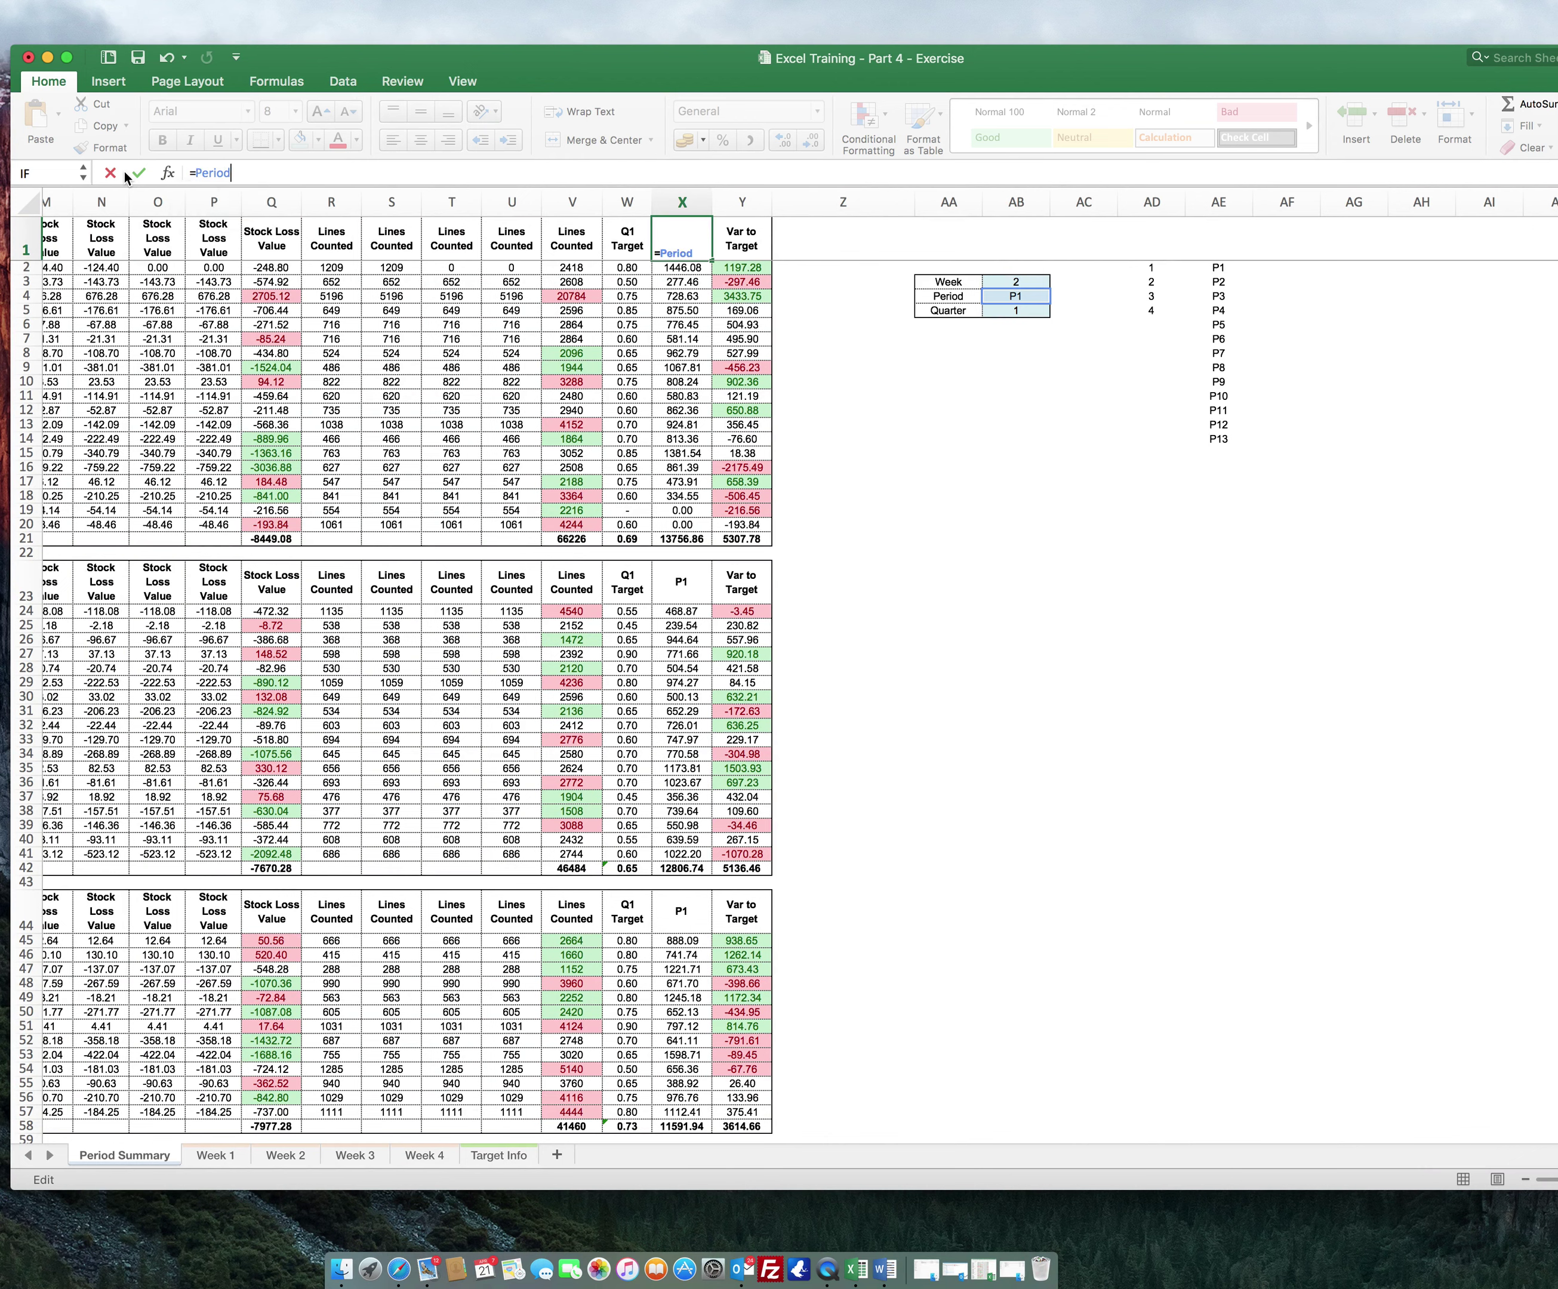
key(Return)
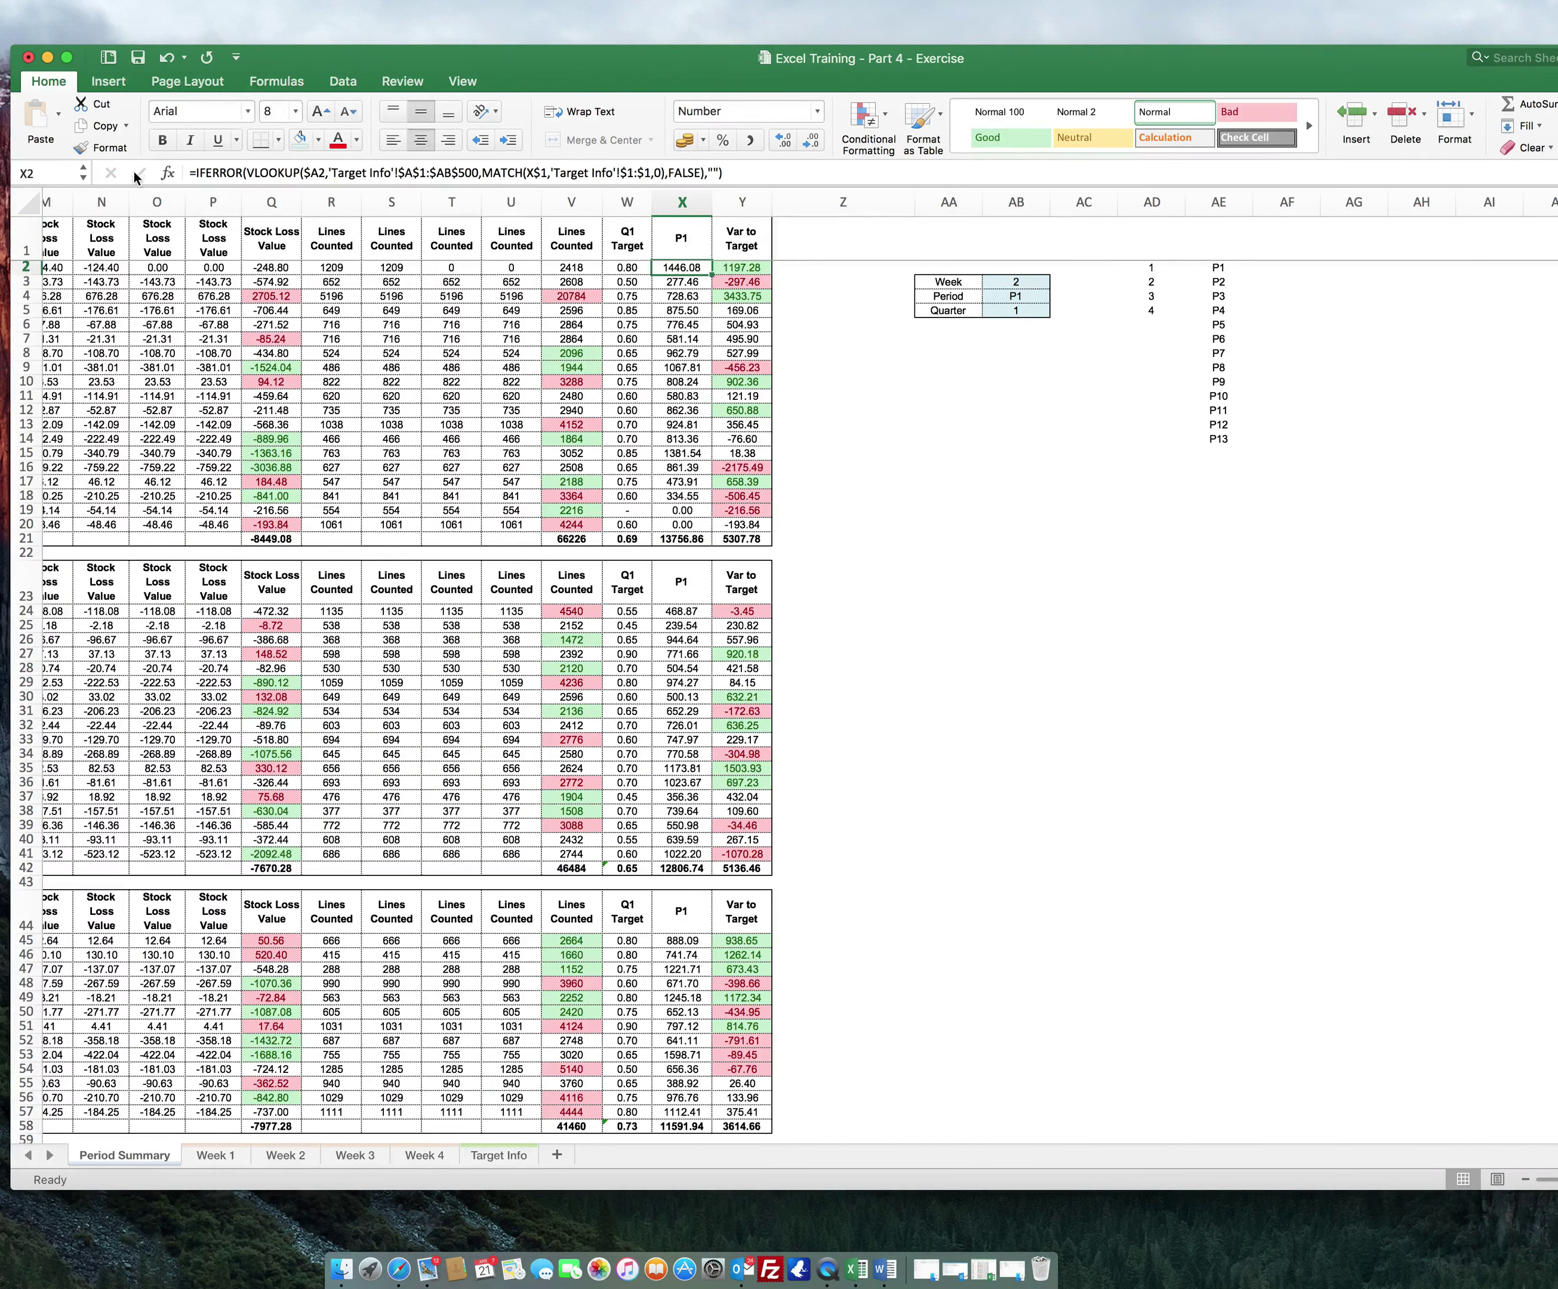
- Set the Period selector in AB4 to P2
click(1048, 297)
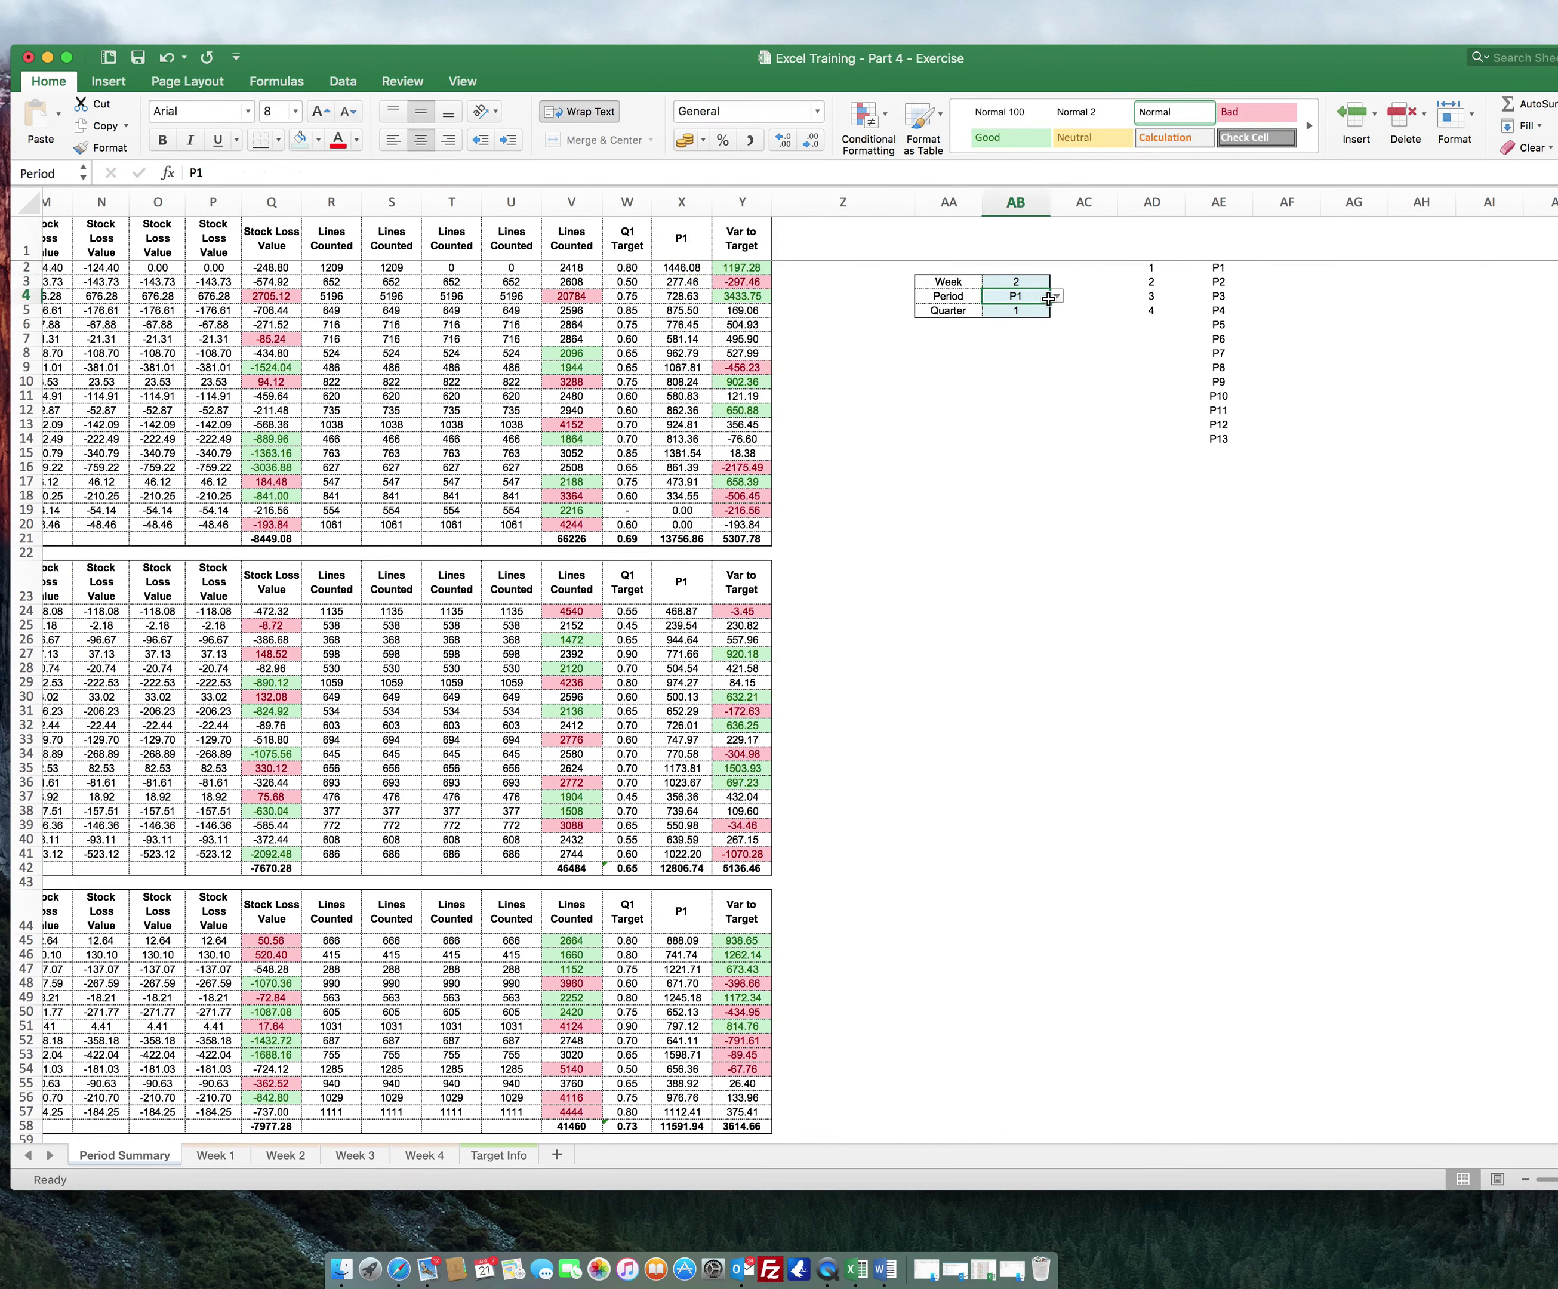
click(1056, 296)
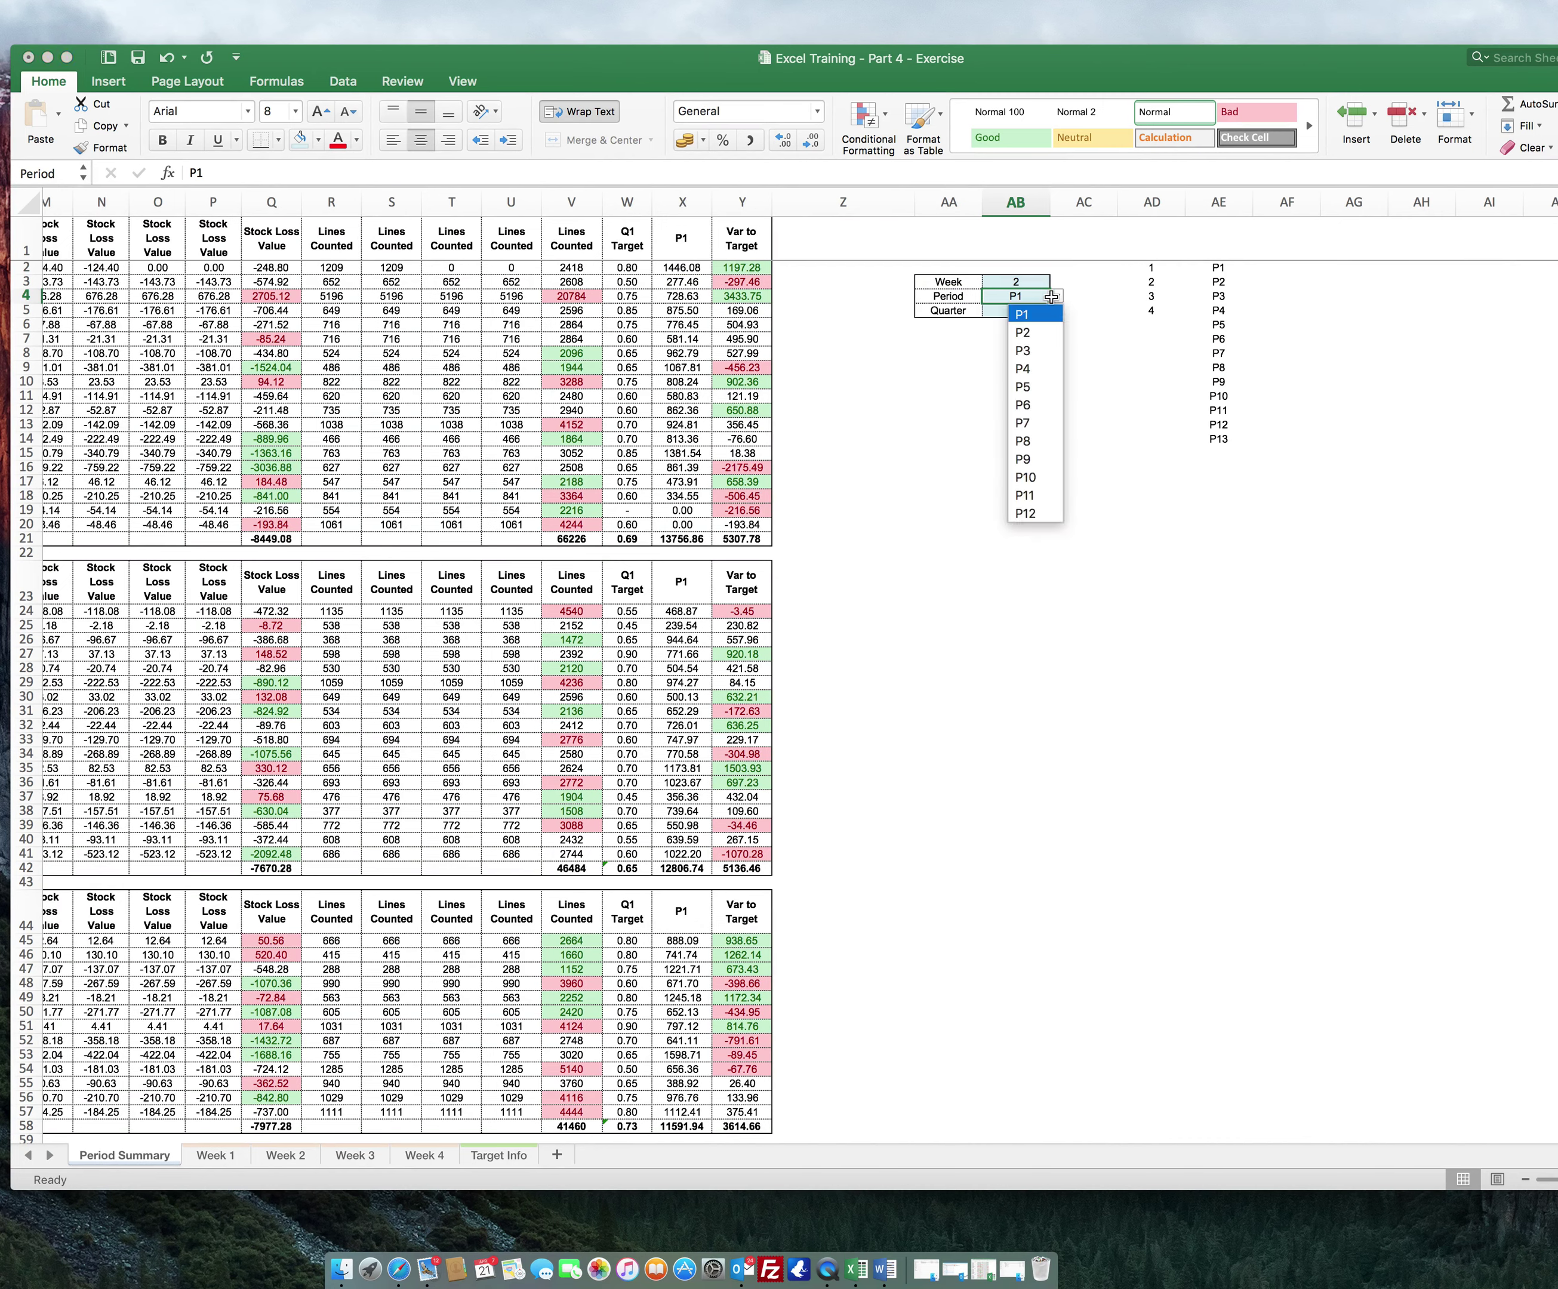
click(1021, 334)
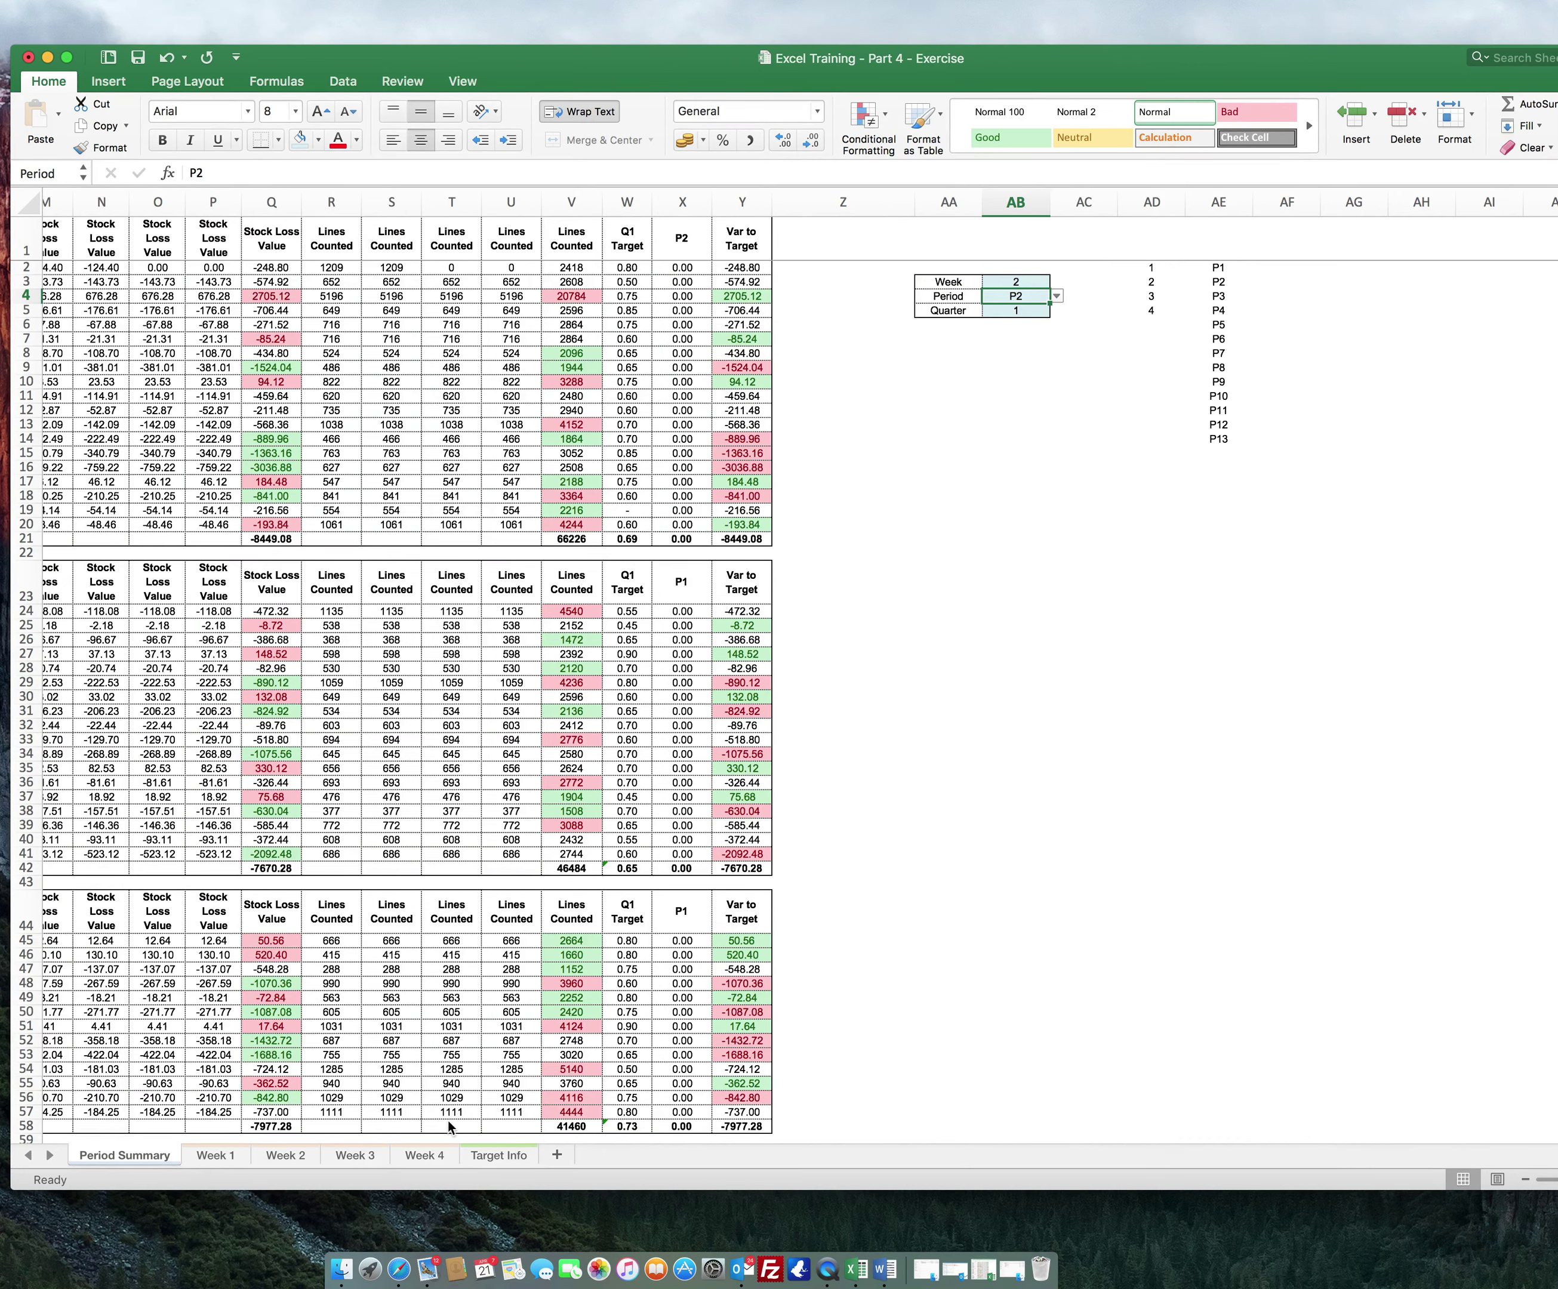
- Enter 500 as Chesterfield's P2 value in N38 on the Target Info sheet and check it on Period Summary
click(502, 1153)
scroll(572, 651, right, 3)
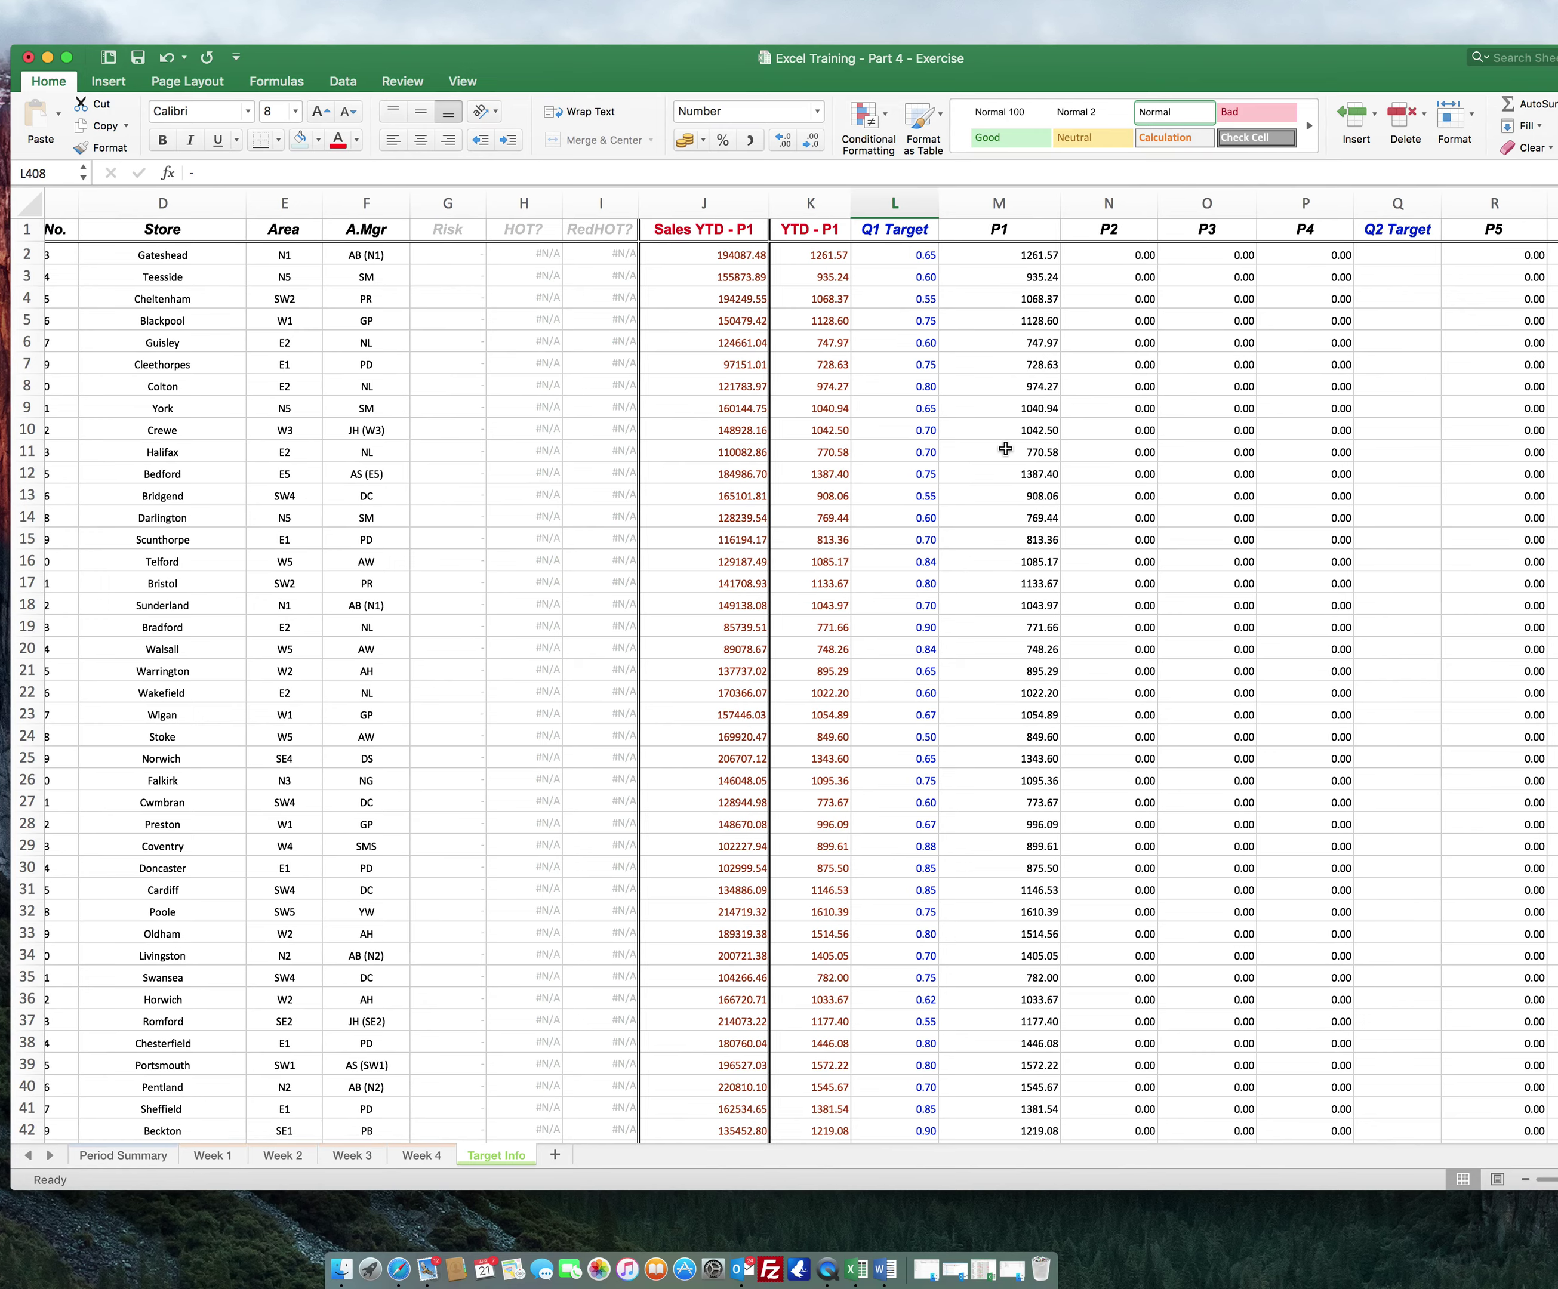
scroll(924, 460, left, 2)
scroll(925, 460, down, 1)
scroll(925, 460, left, 3)
scroll(924, 460, down, 1)
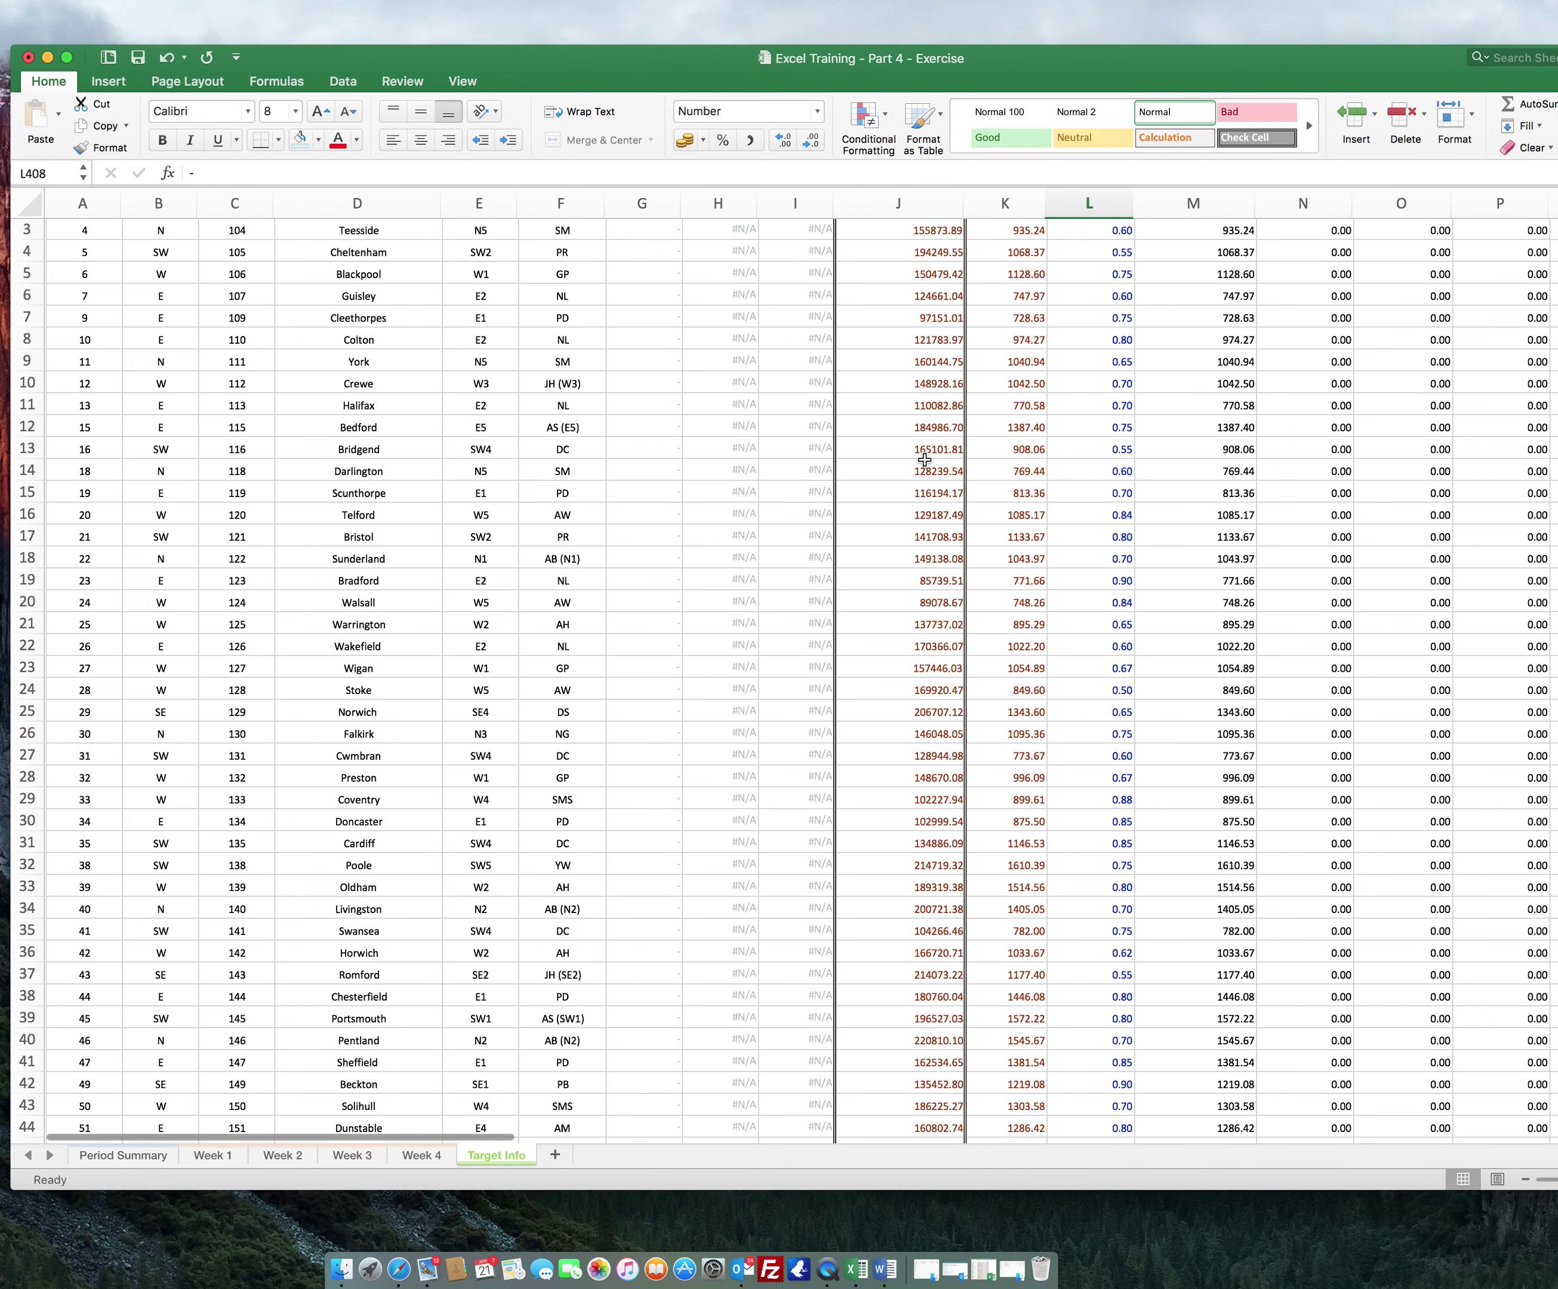
click(20, 995)
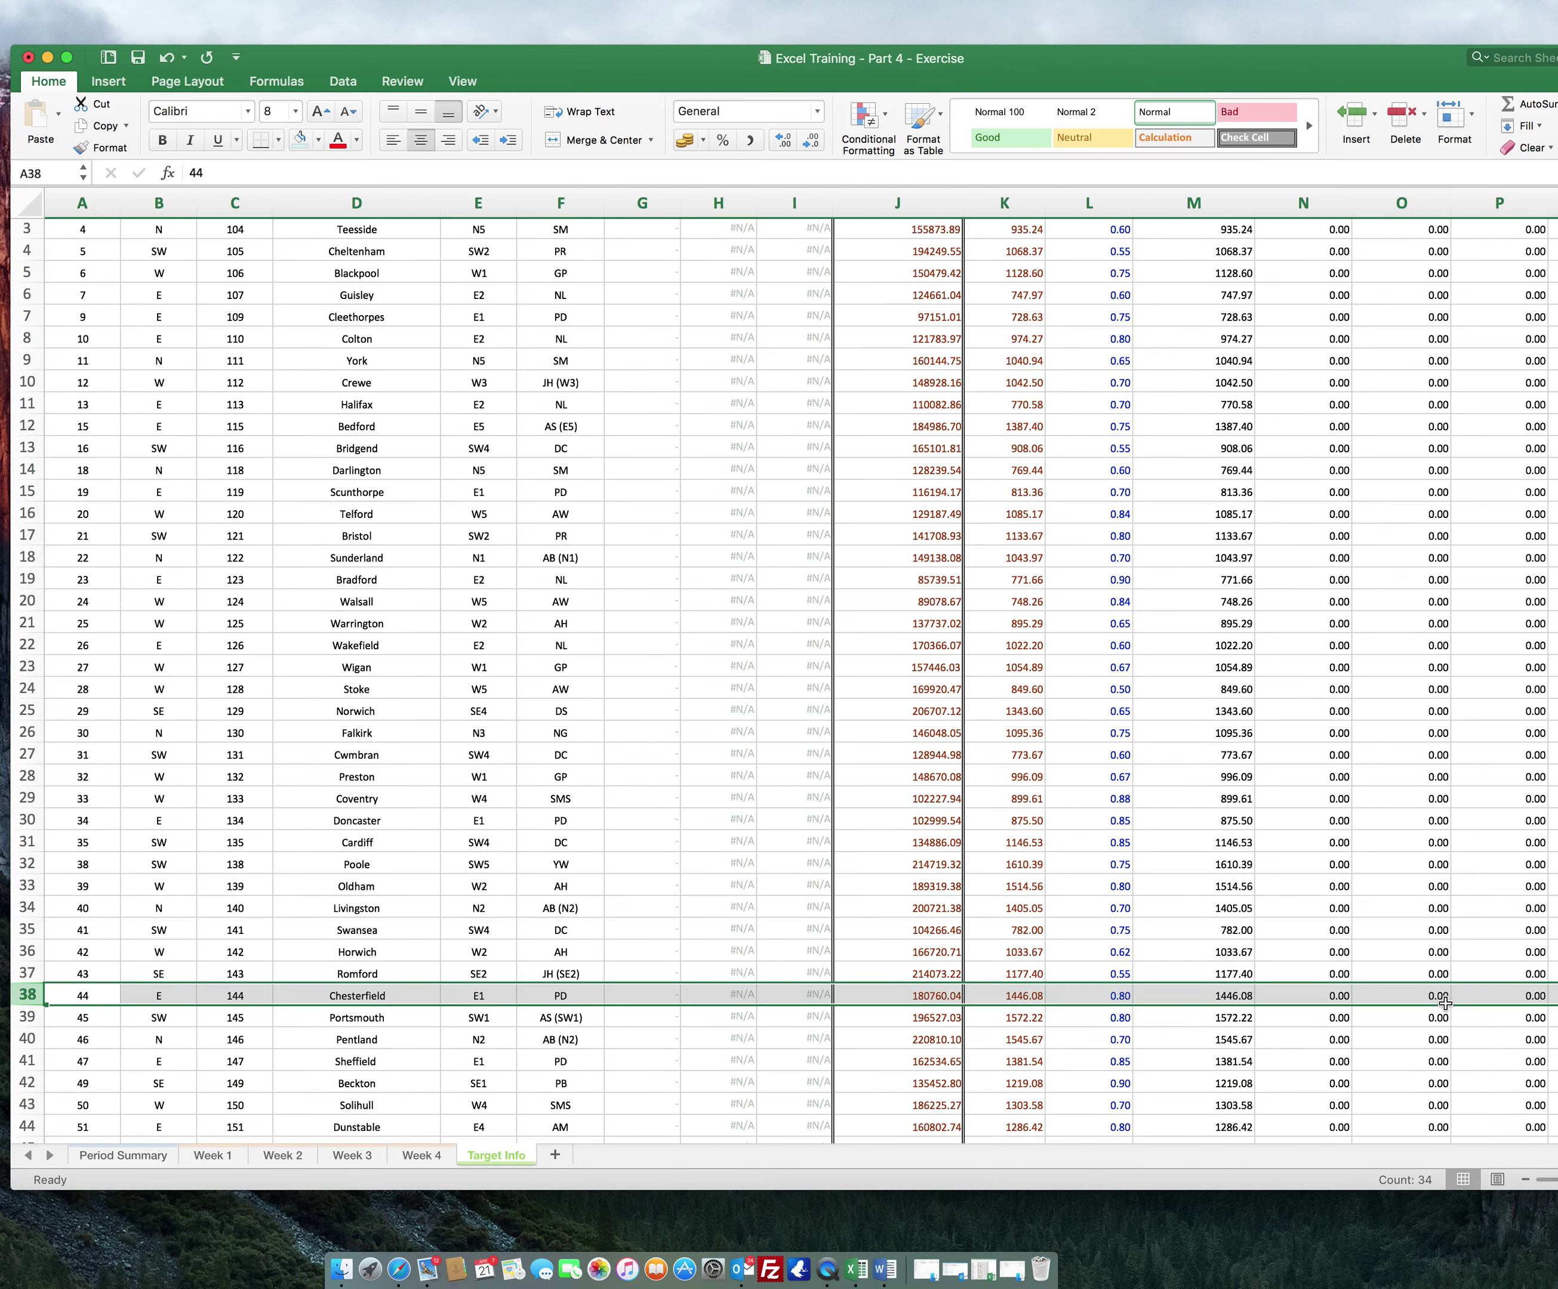
click(1321, 996)
text(500)
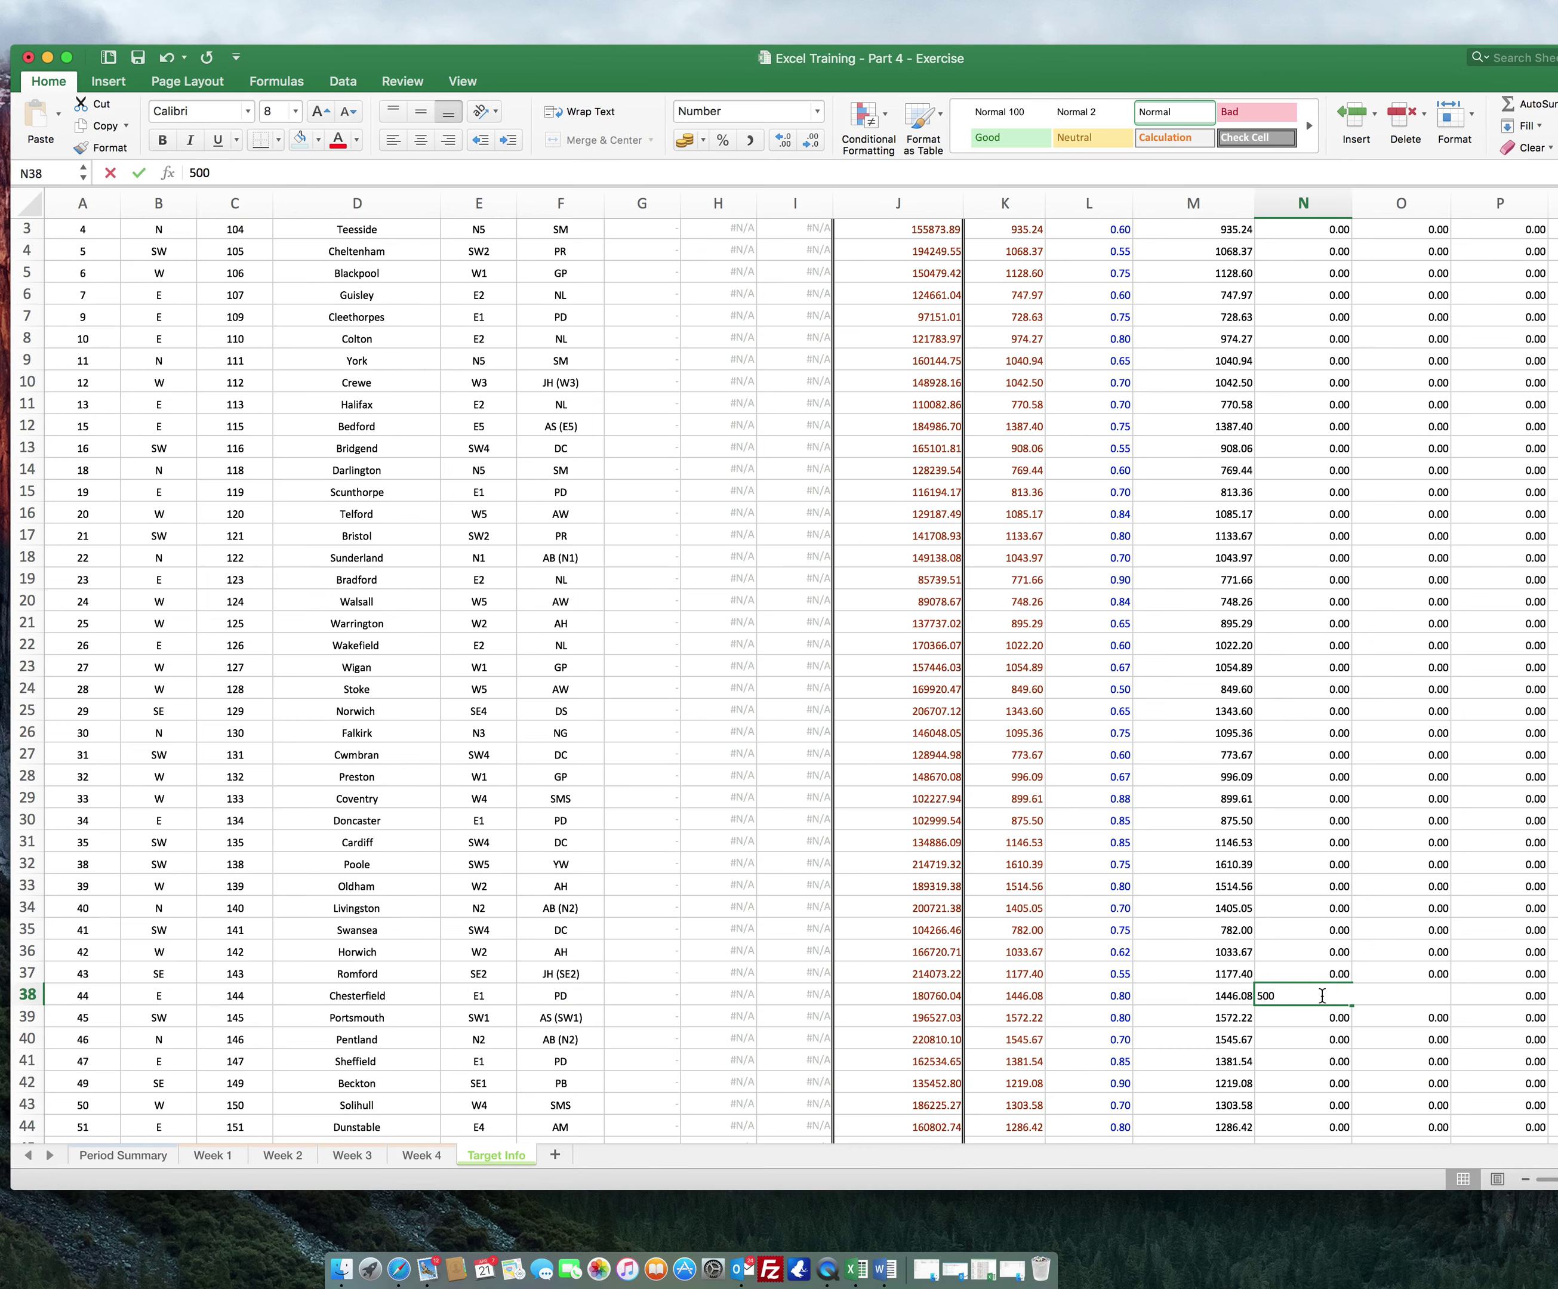
key(Return)
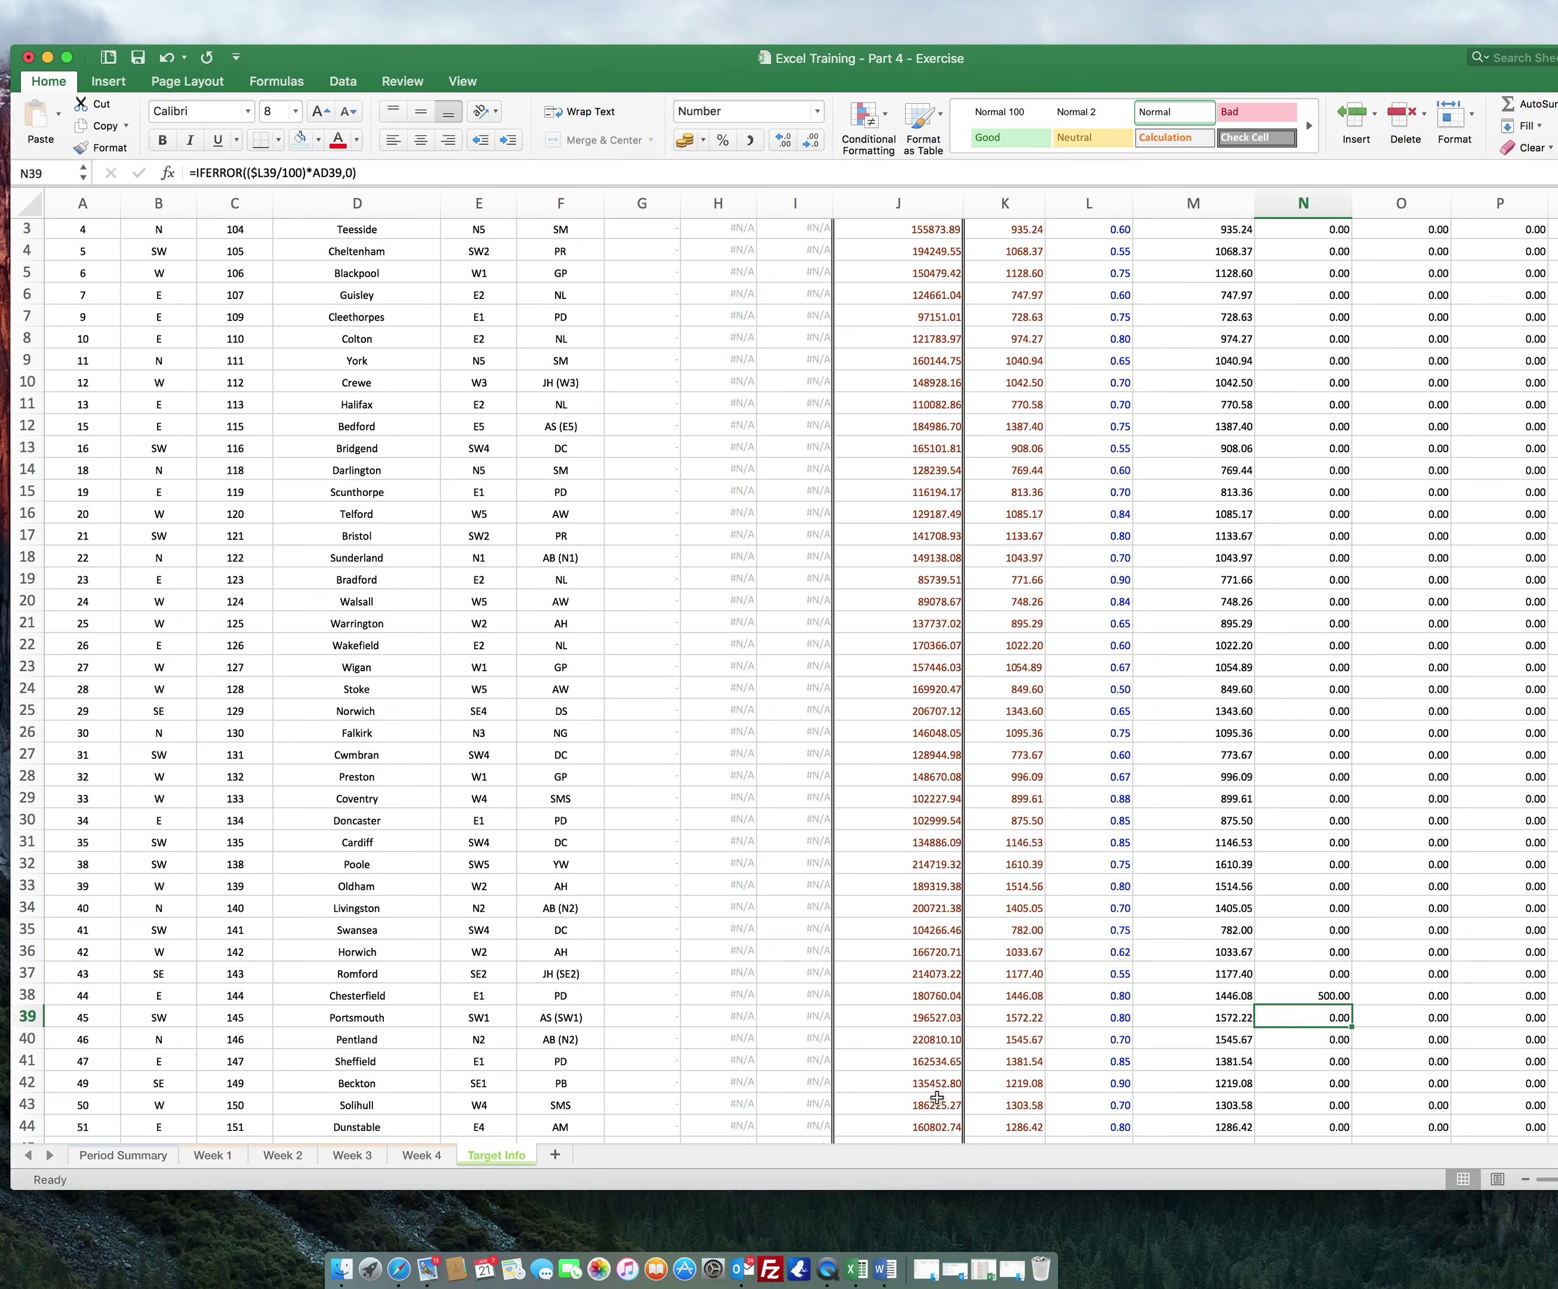
click(146, 1155)
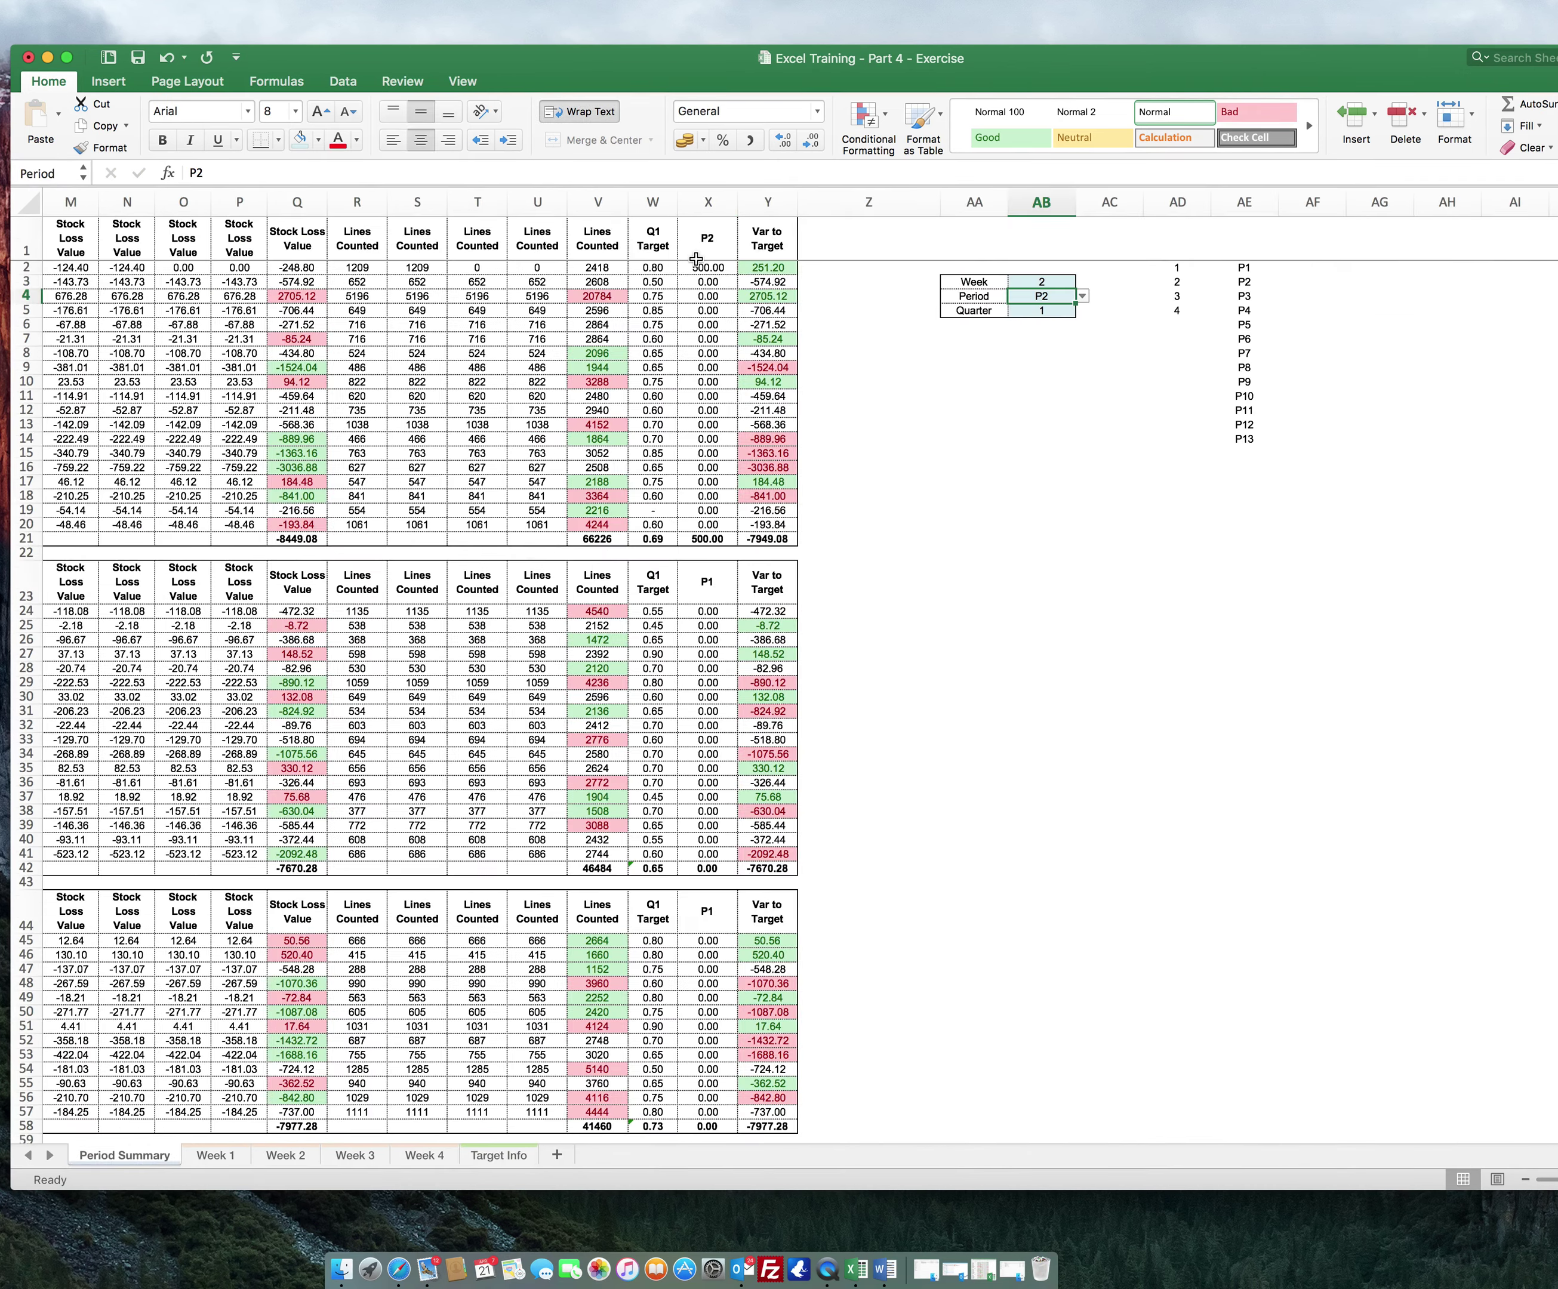
scroll(698, 268, left, 10)
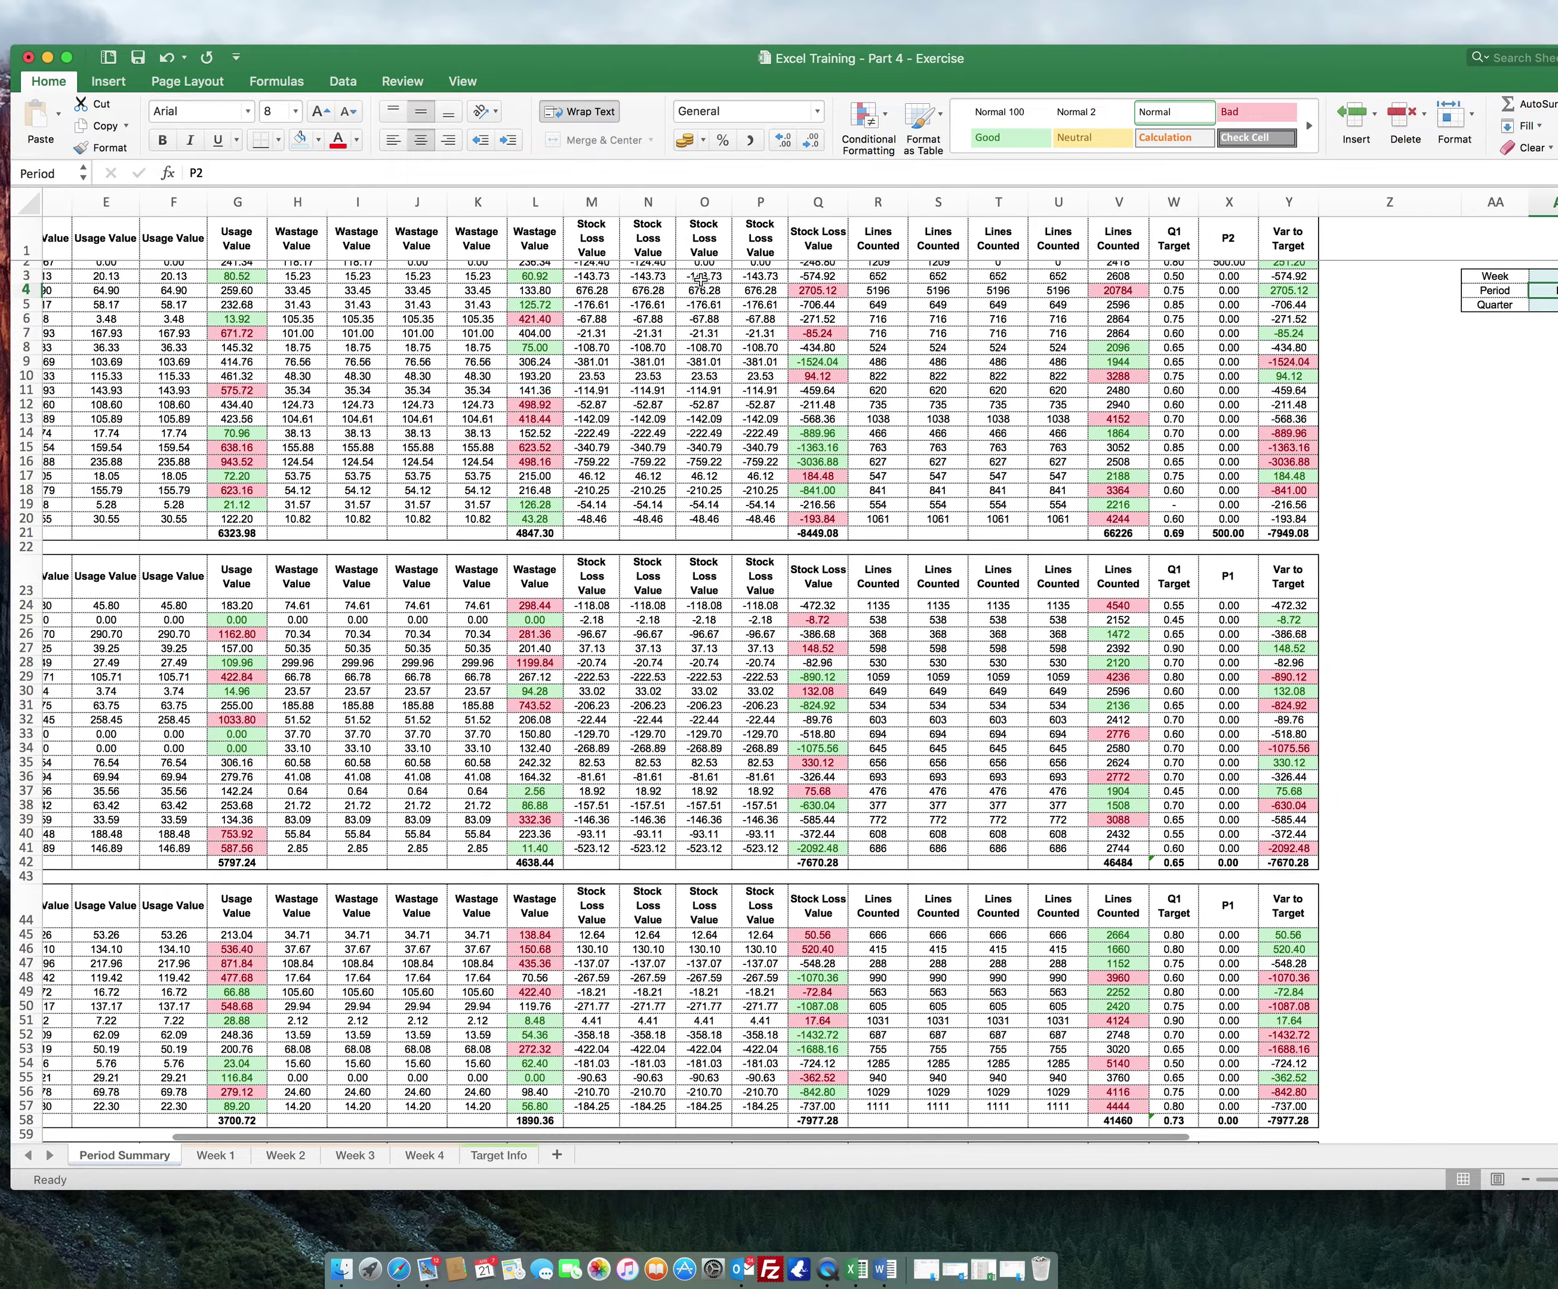
- Set the Period selector in AB4 to P1 and check the P1 column in the summary table
scroll(700, 279, left, 5)
scroll(700, 279, right, 6)
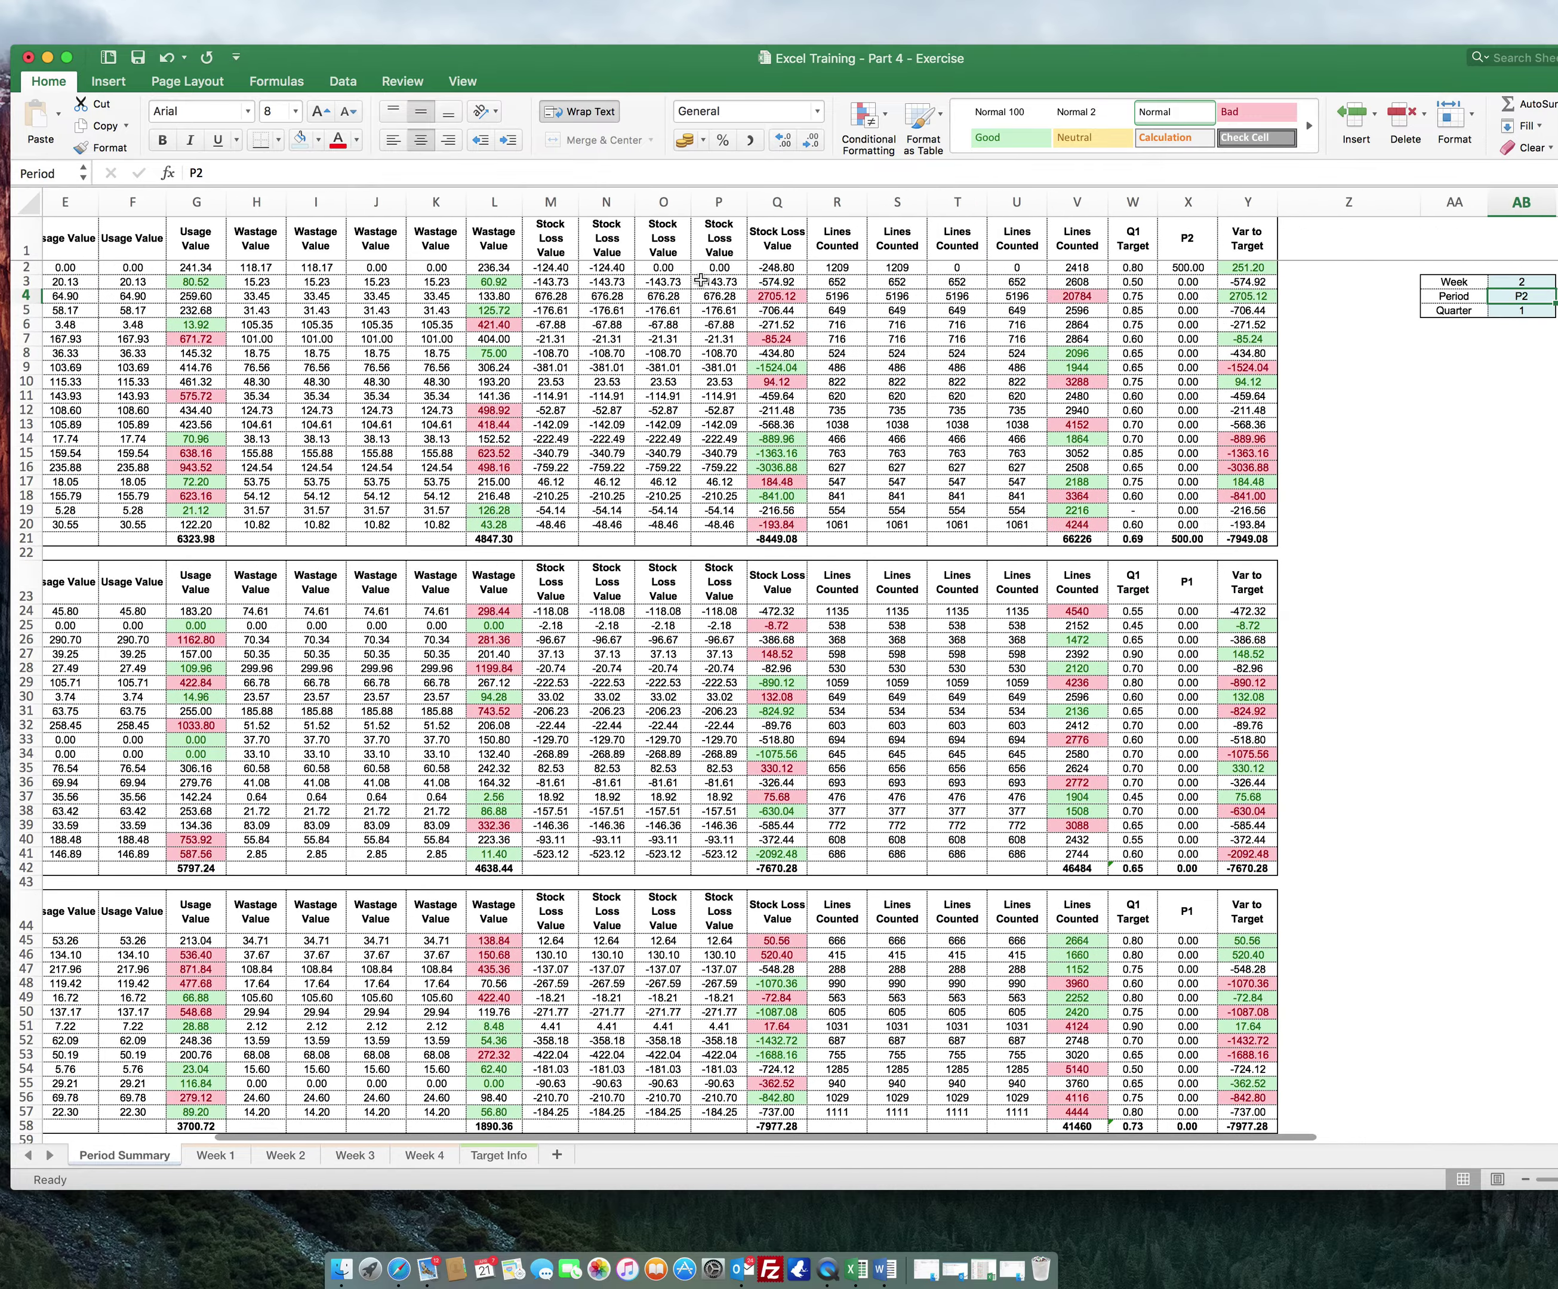
scroll(1503, 364, right, 1)
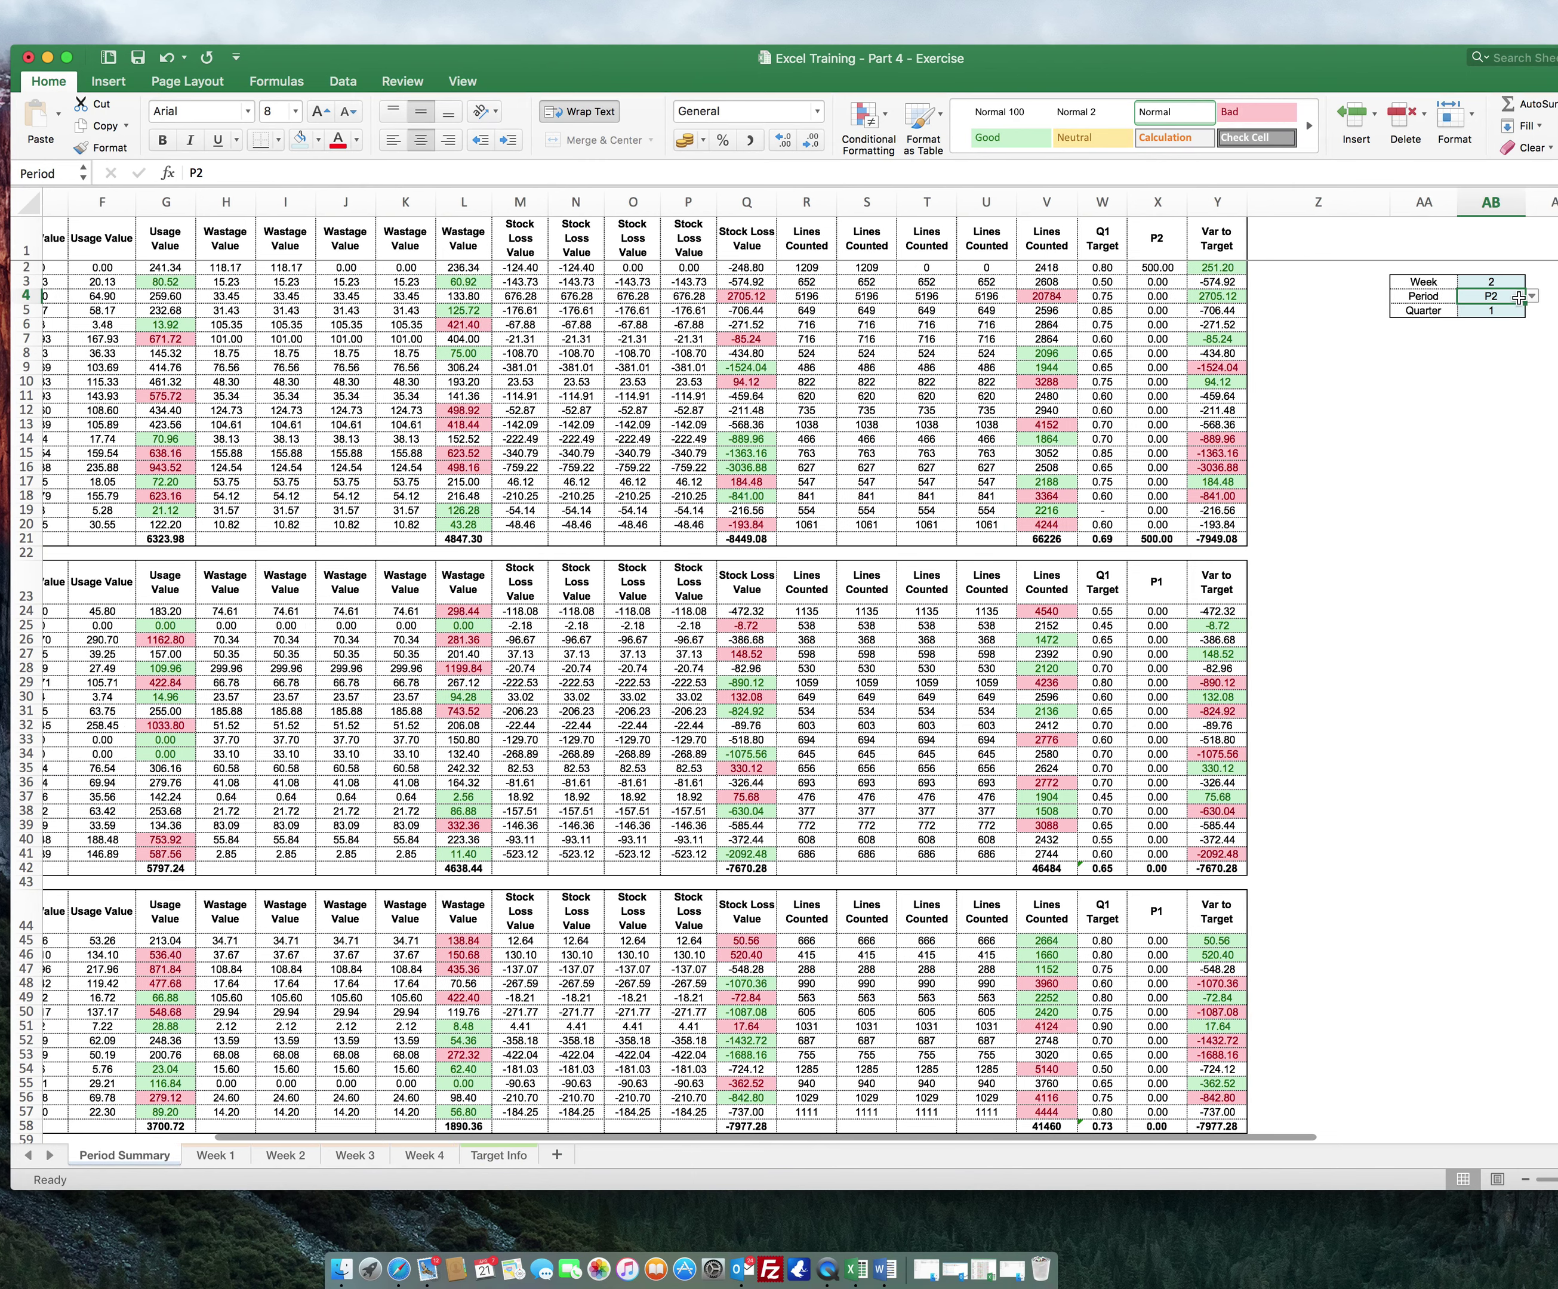
click(1531, 296)
click(1526, 314)
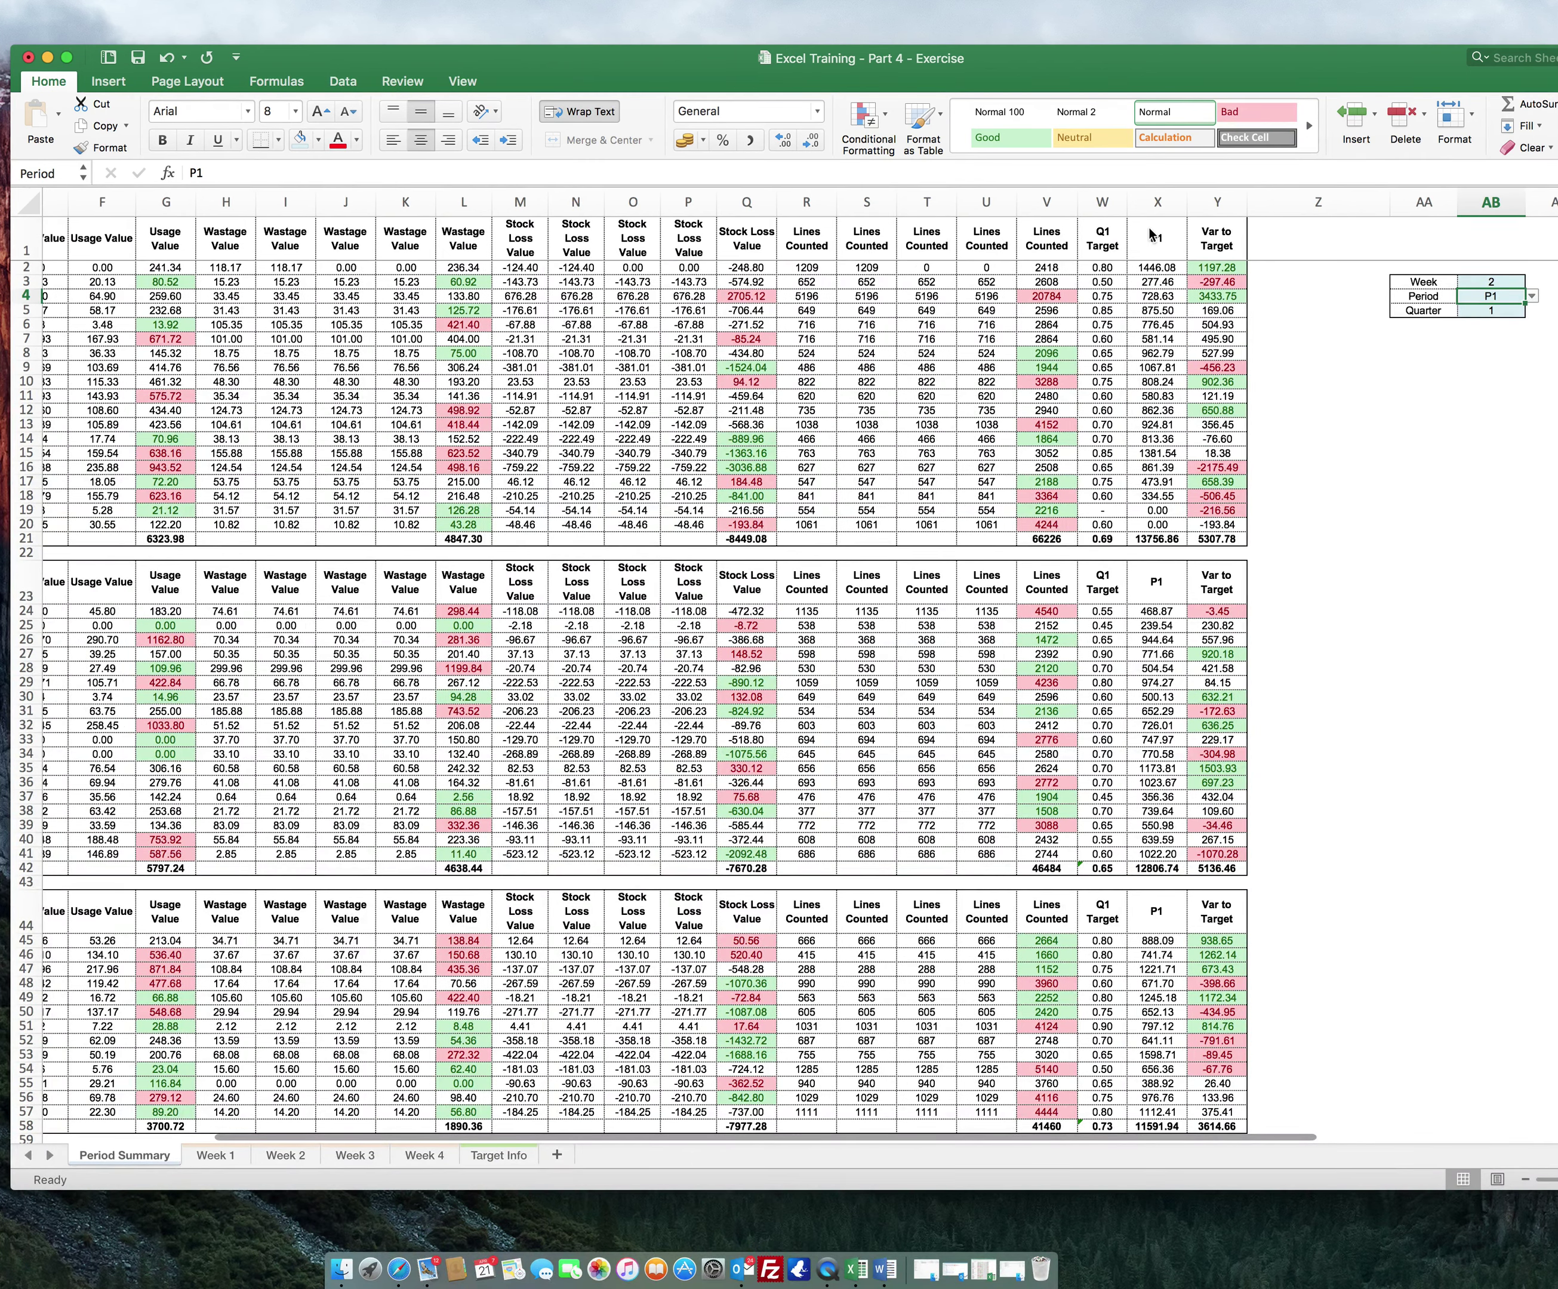
scroll(1246, 316, right, 3)
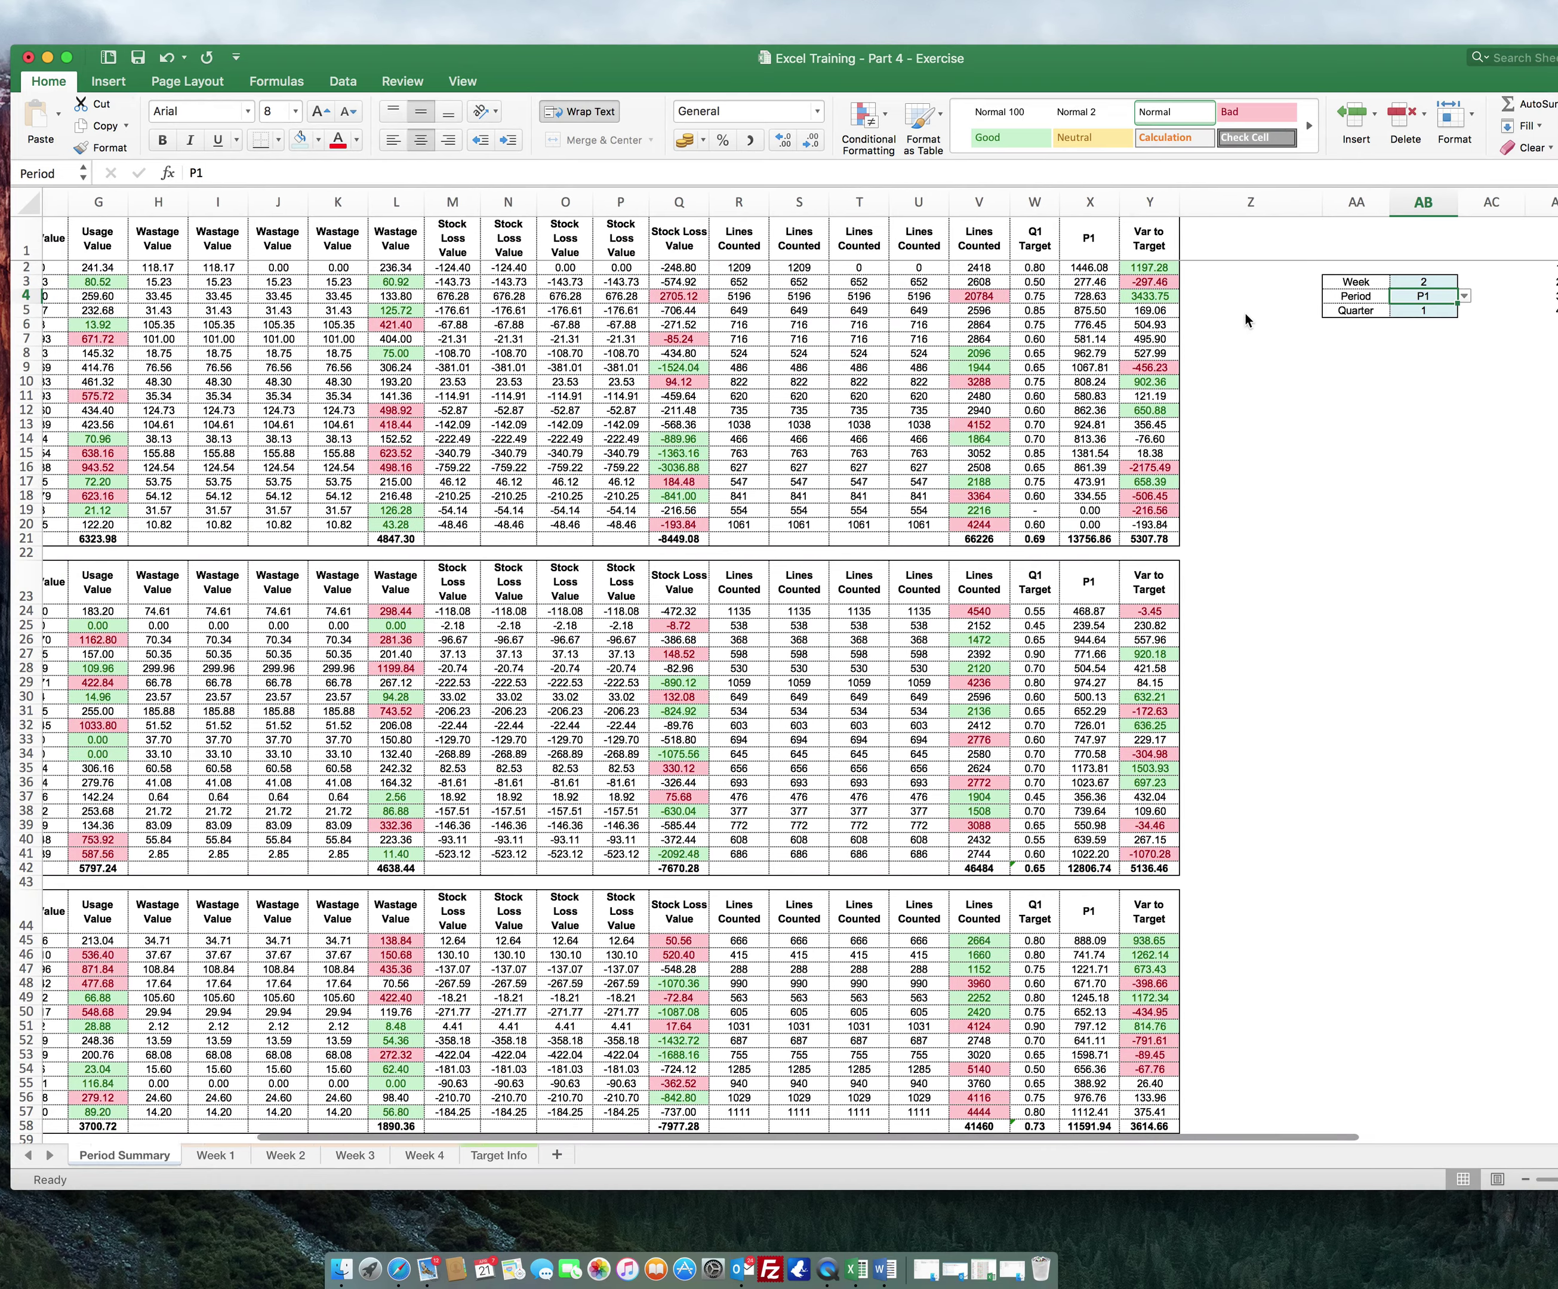
scroll(1131, 306, left, 1)
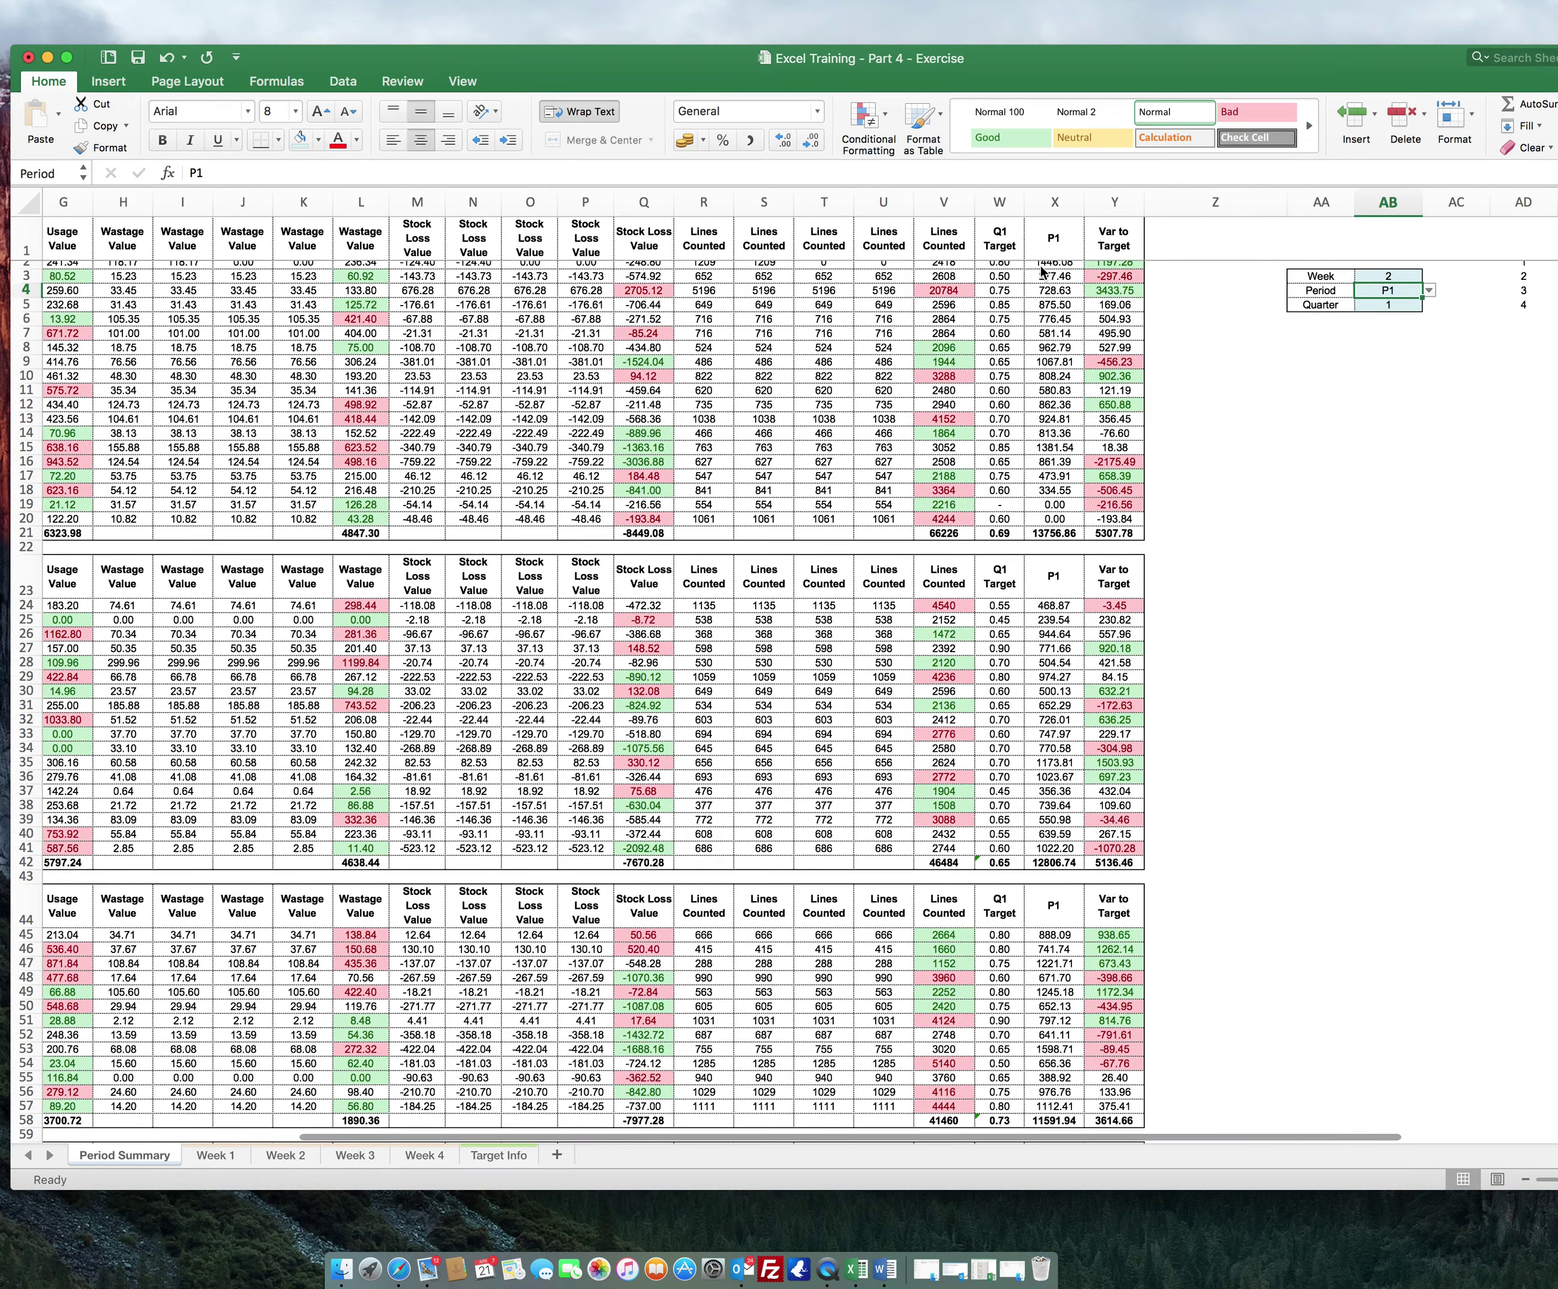
scroll(1227, 415, left, 1)
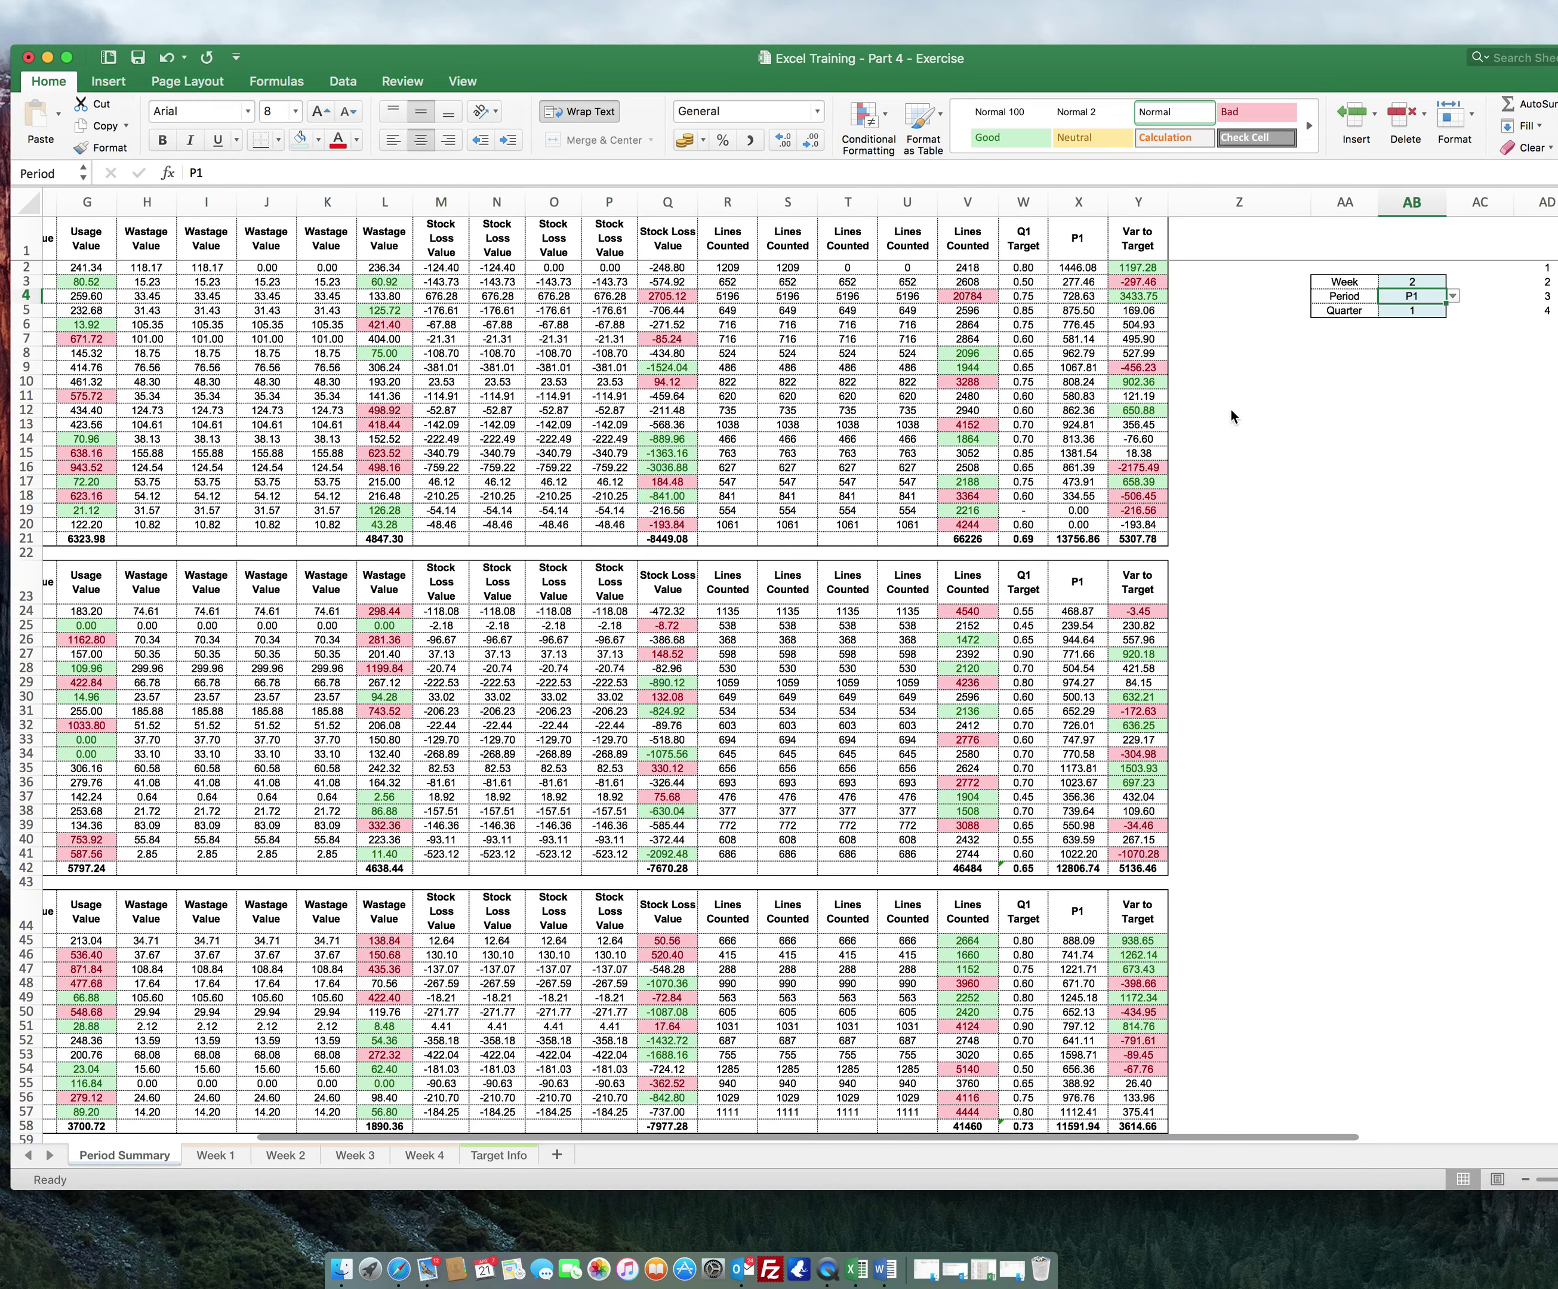
click(1414, 312)
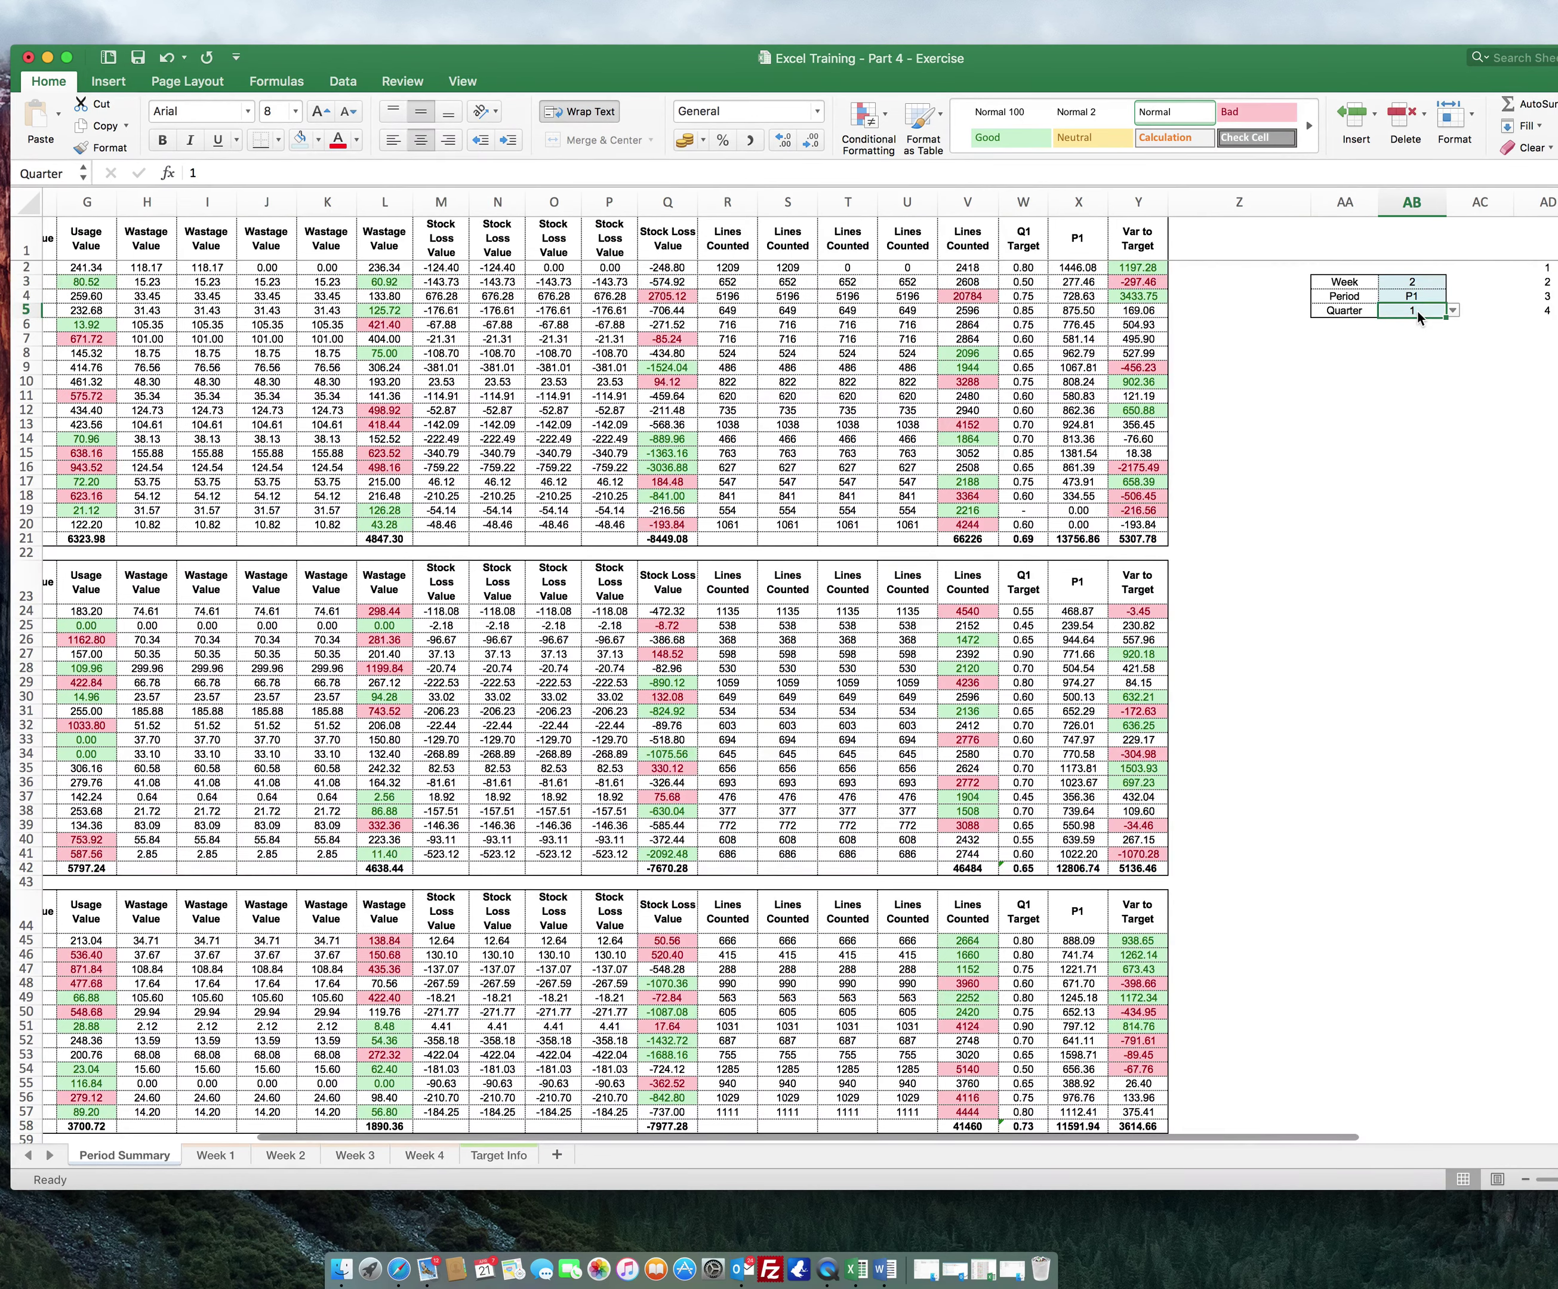
click(1023, 238)
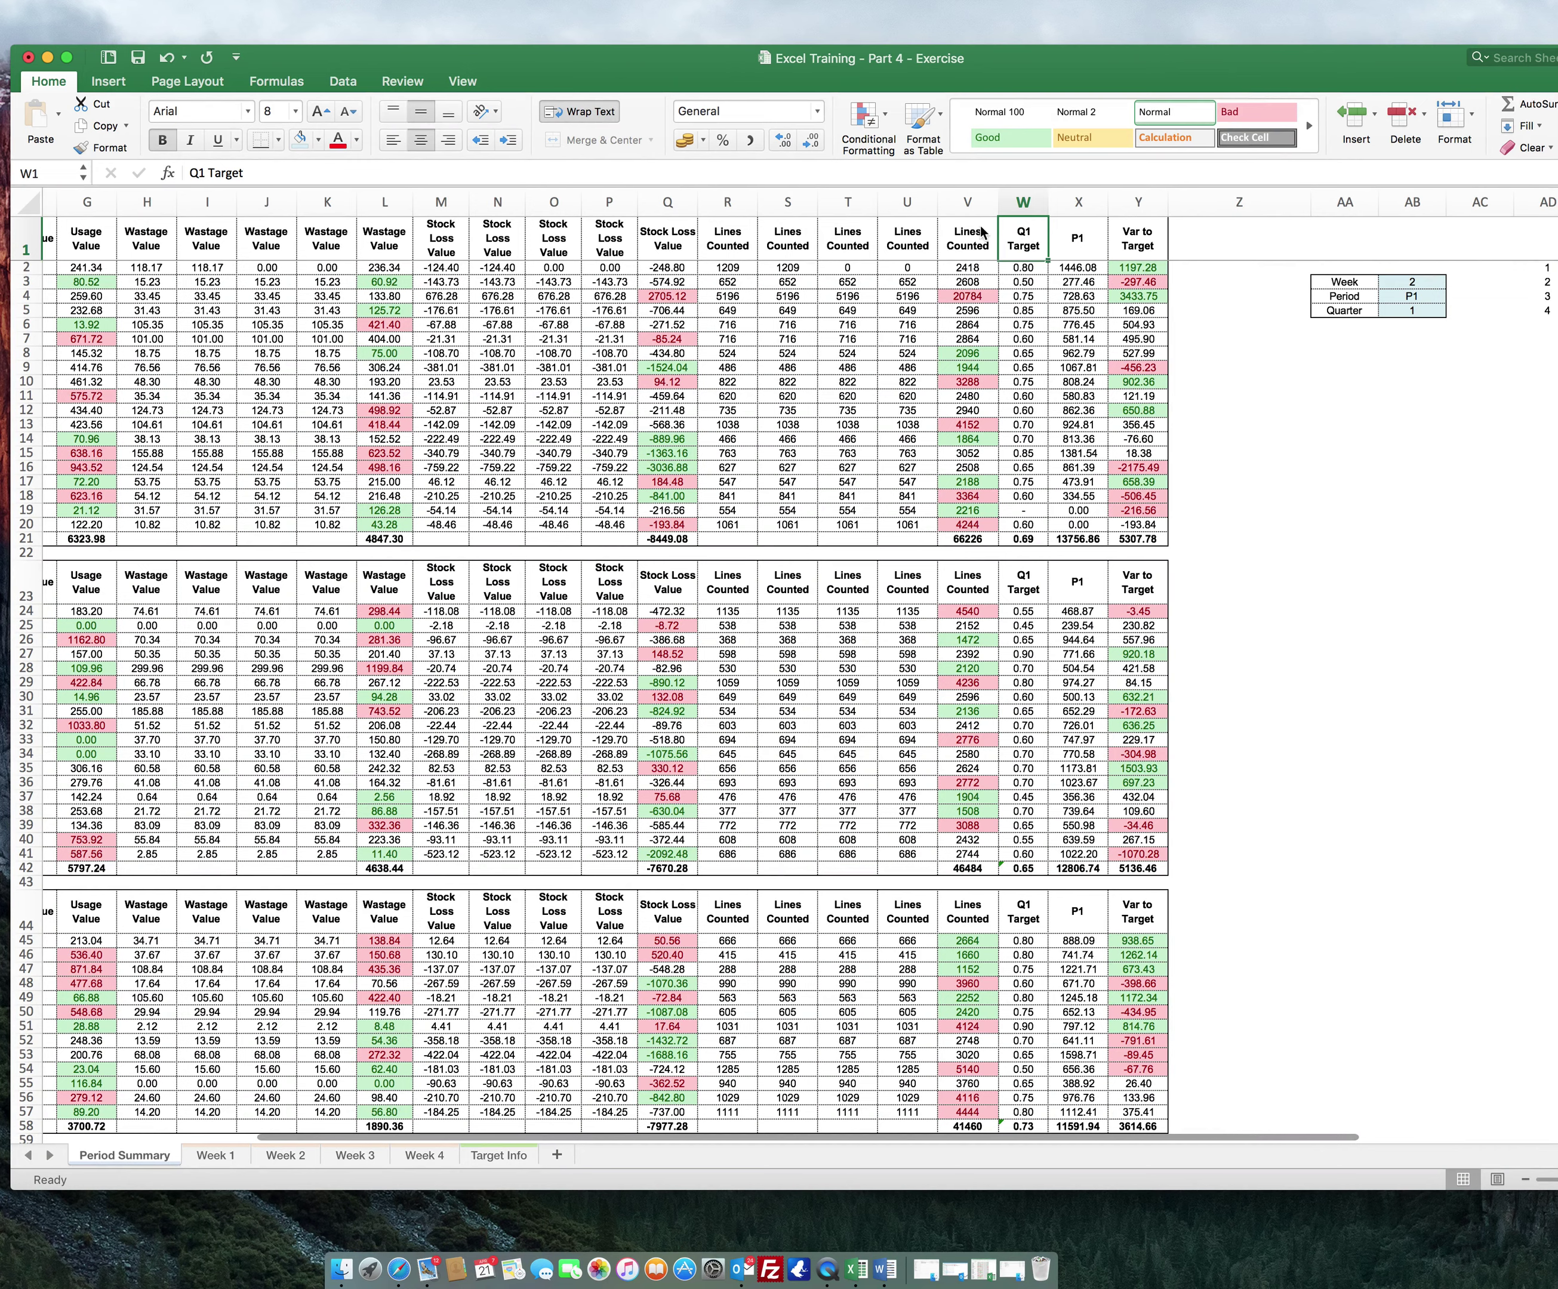
drag(718, 170, 141, 165)
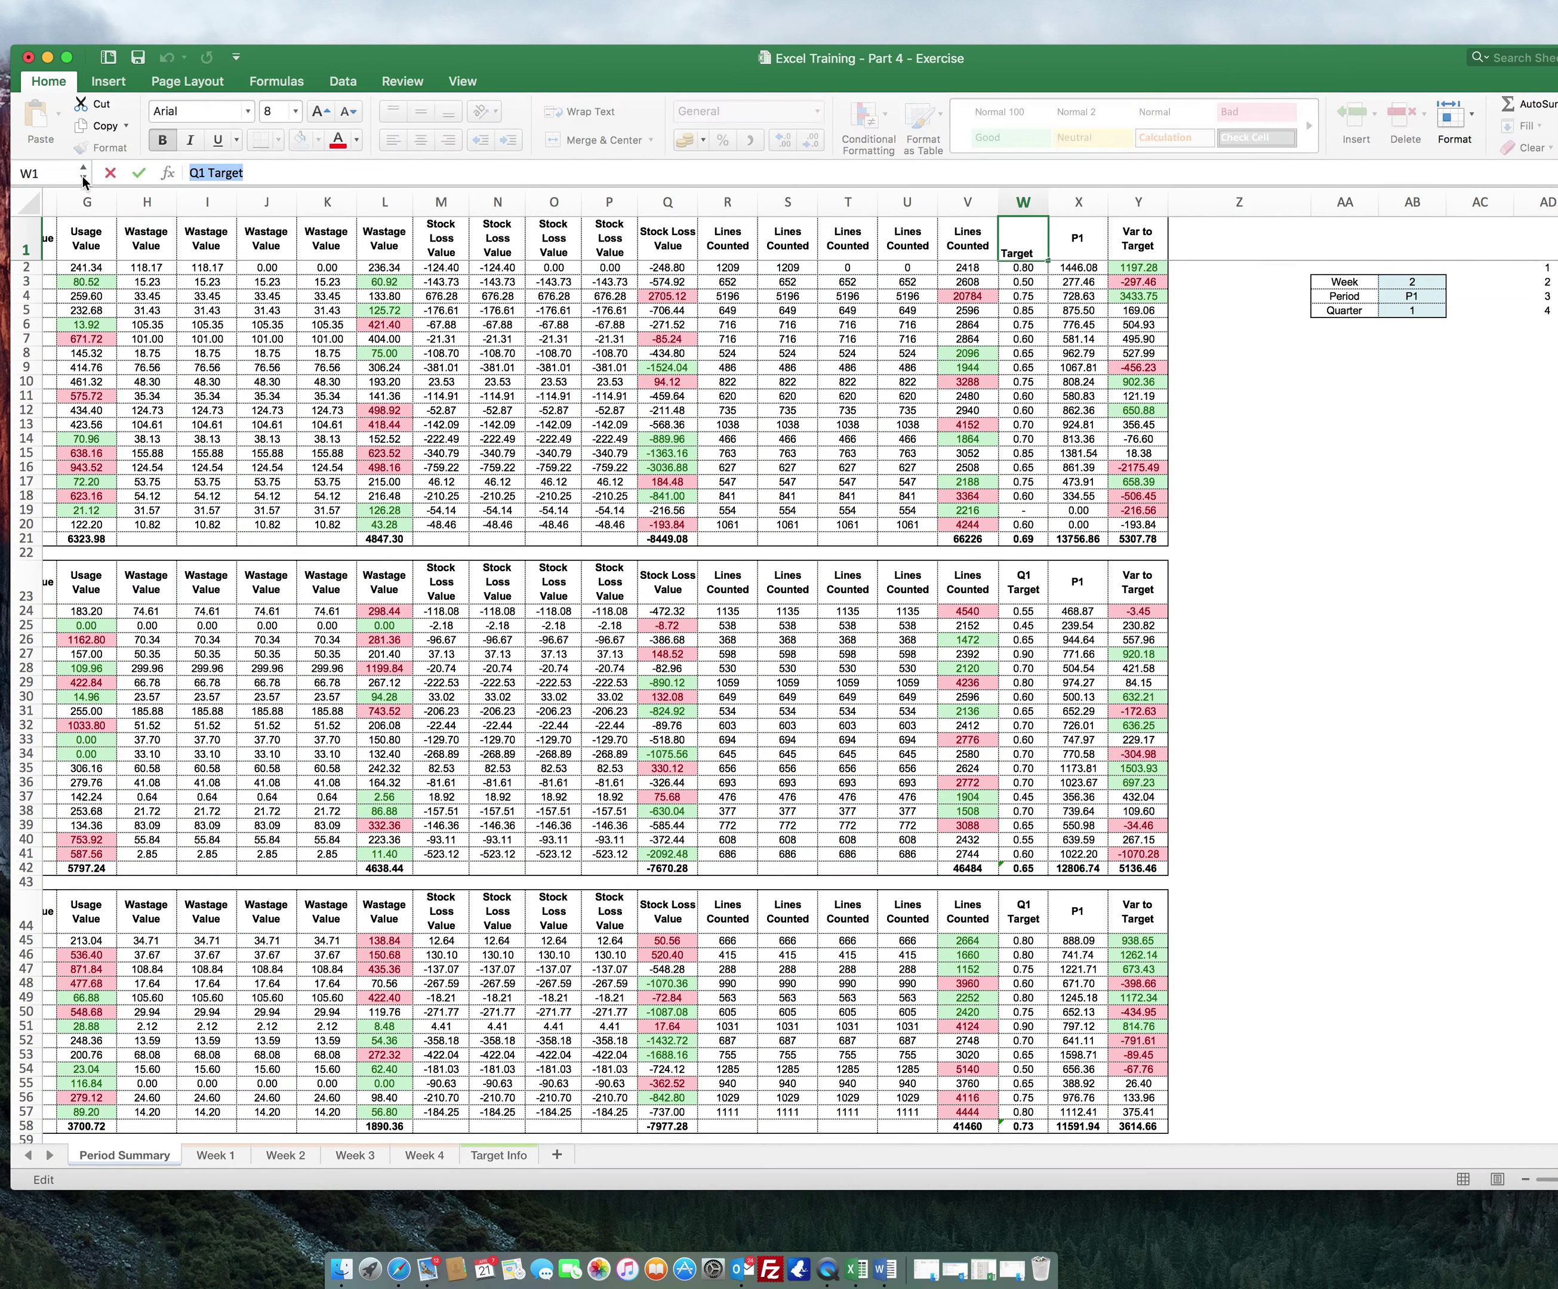
text(=)
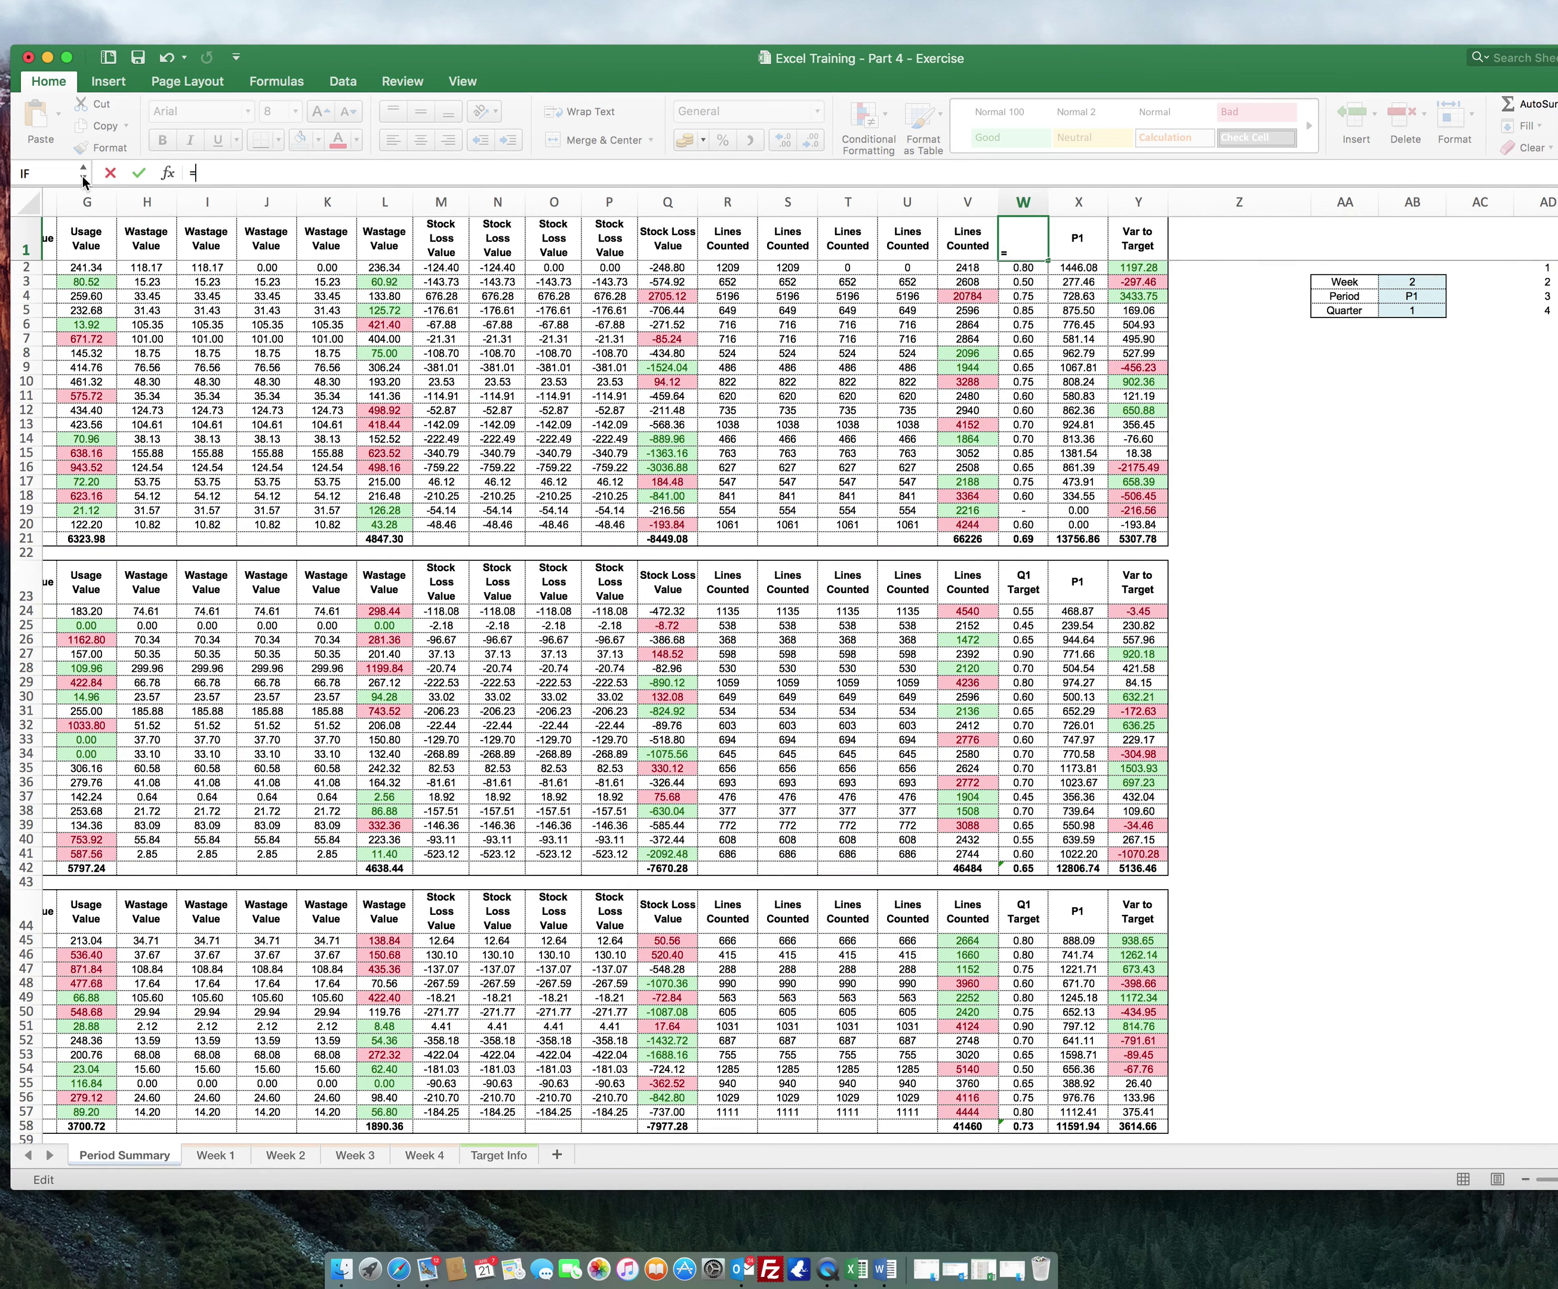
key(Escape)
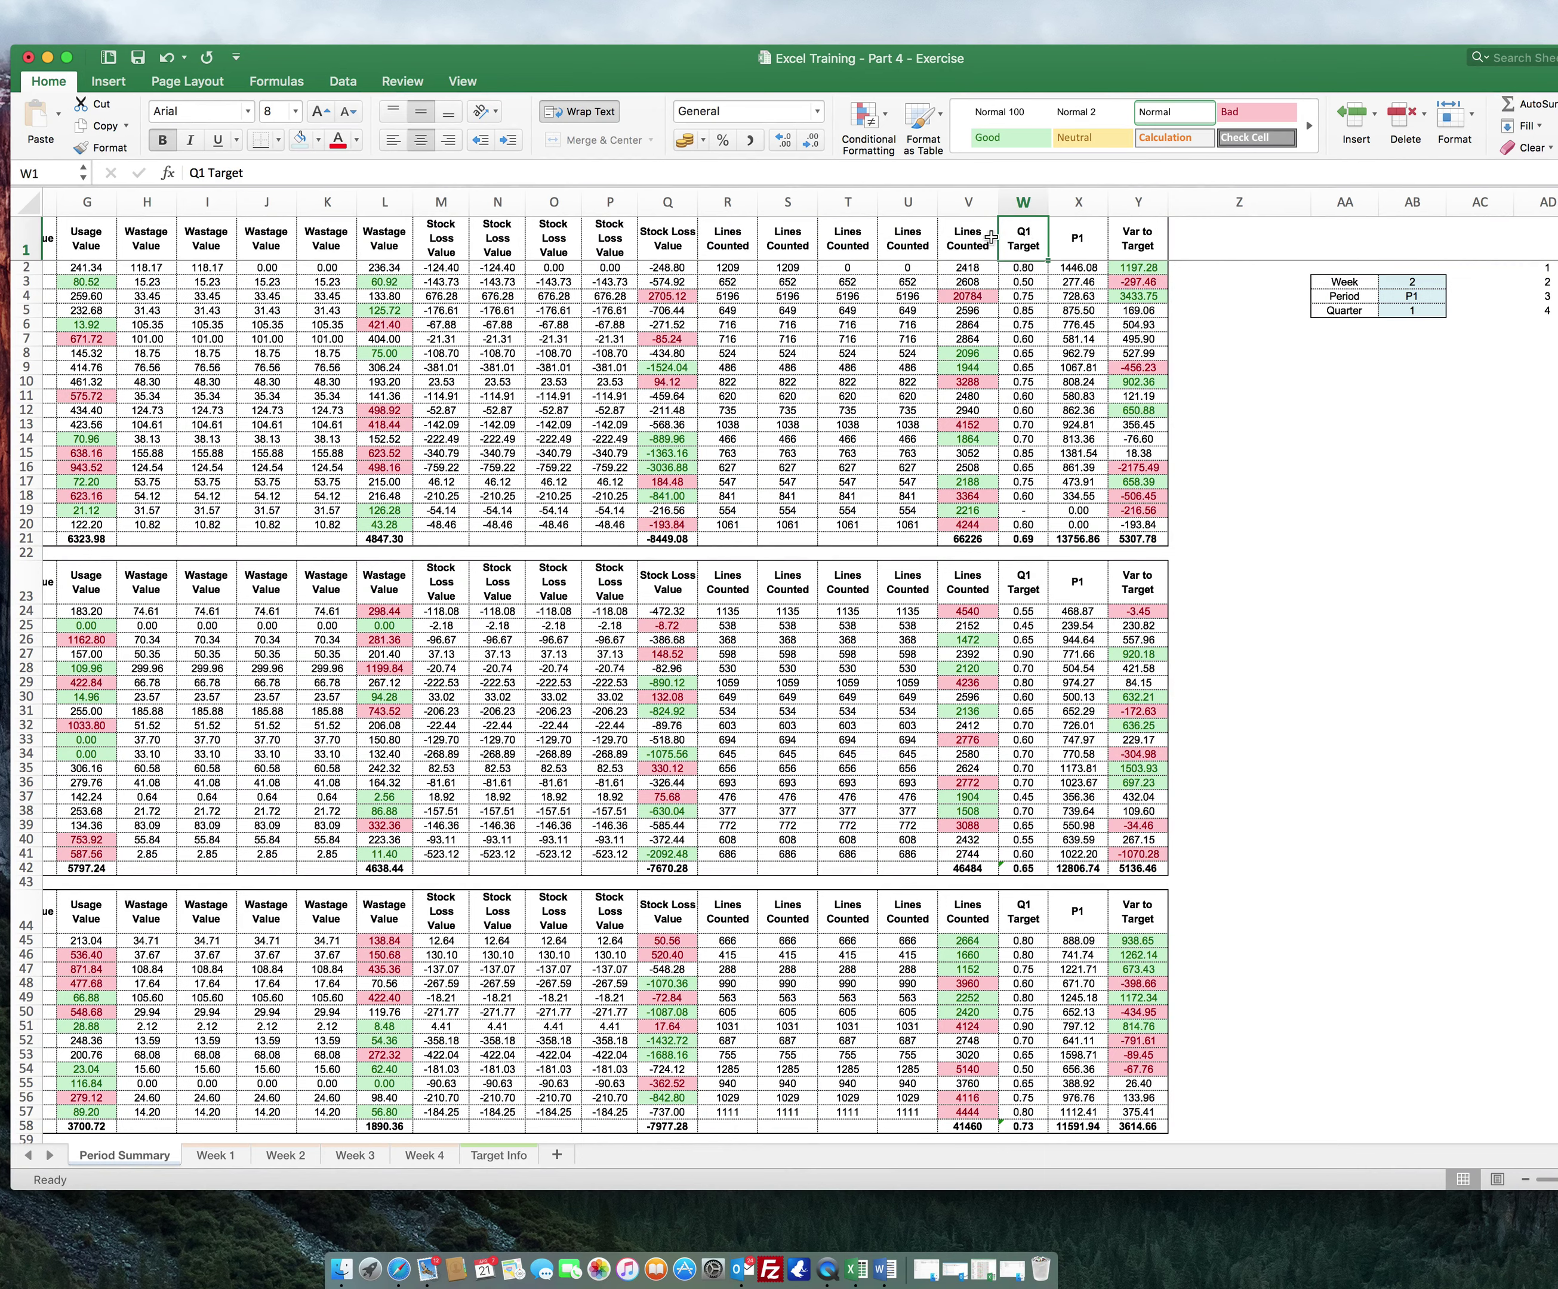
- Replace the fixed quarter target header in W1 with the formula ="Q"&Quarter&" Target"
drag(268, 173, 88, 174)
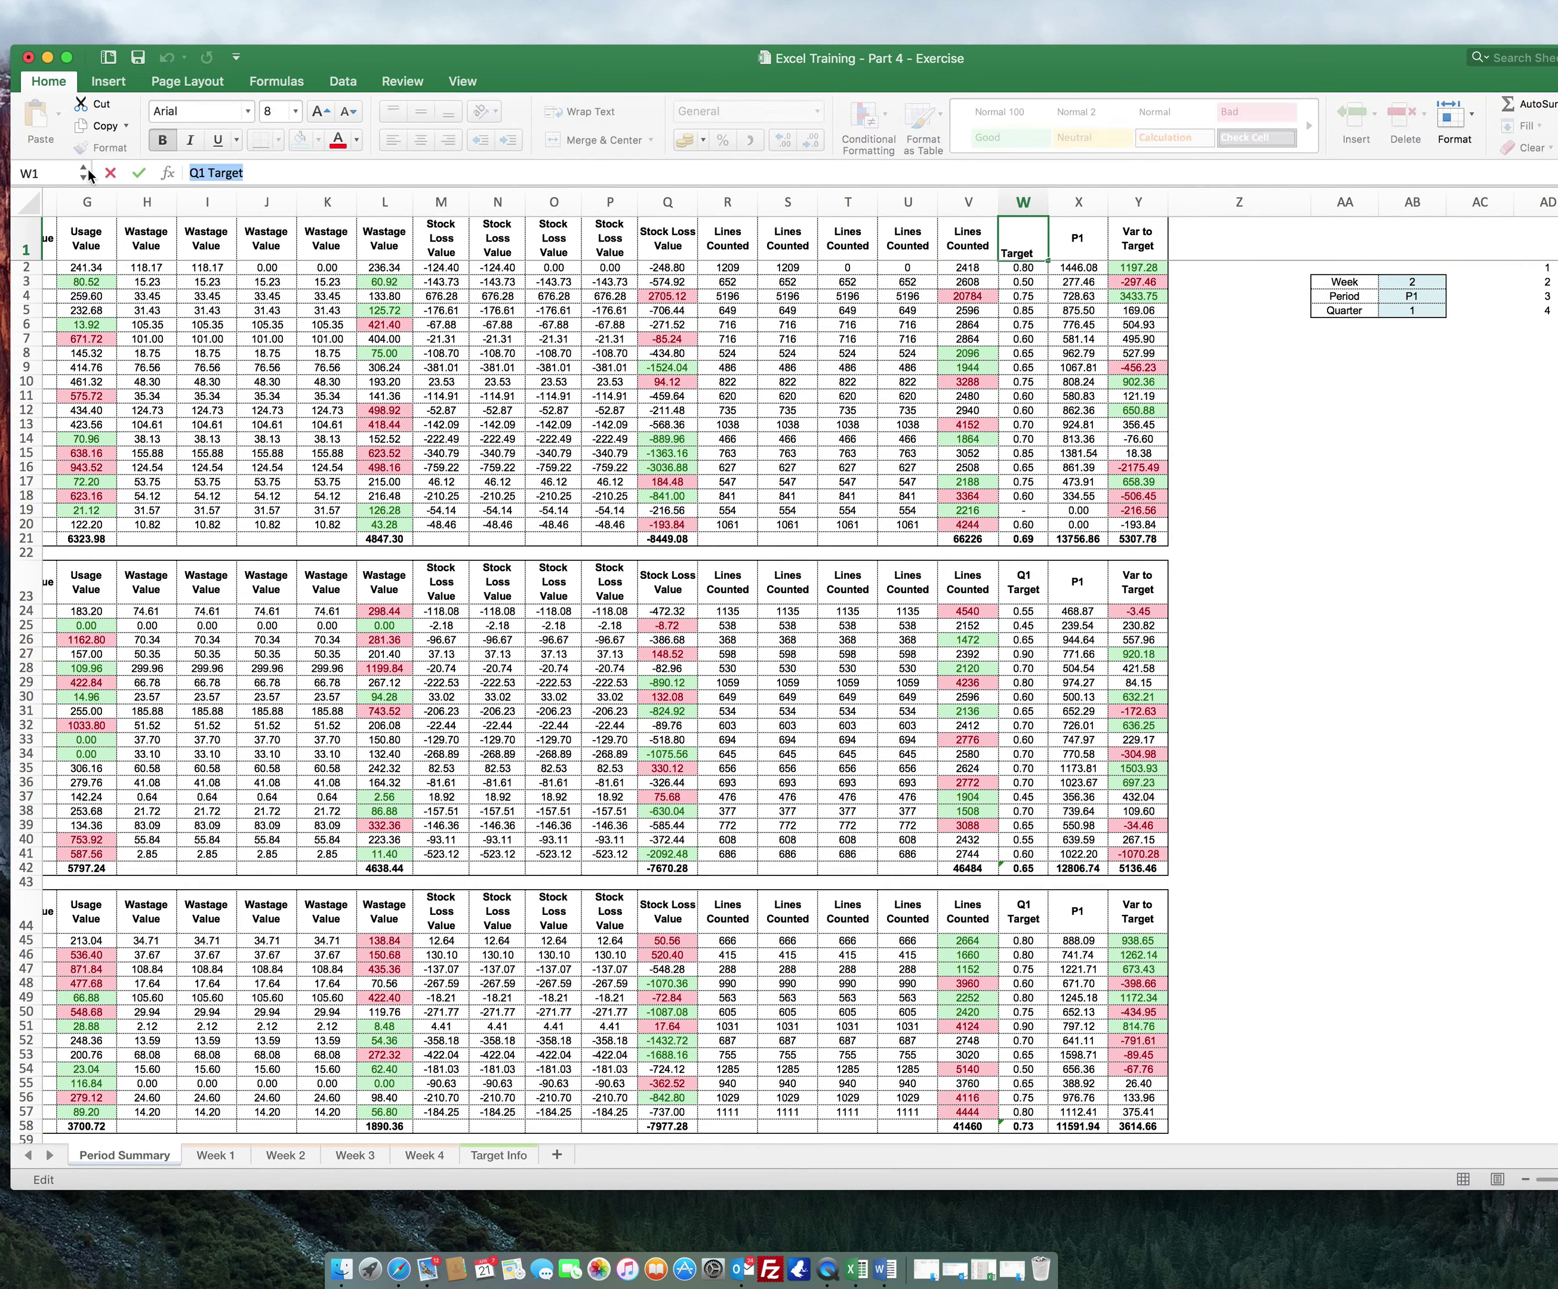
text(="Q"&)
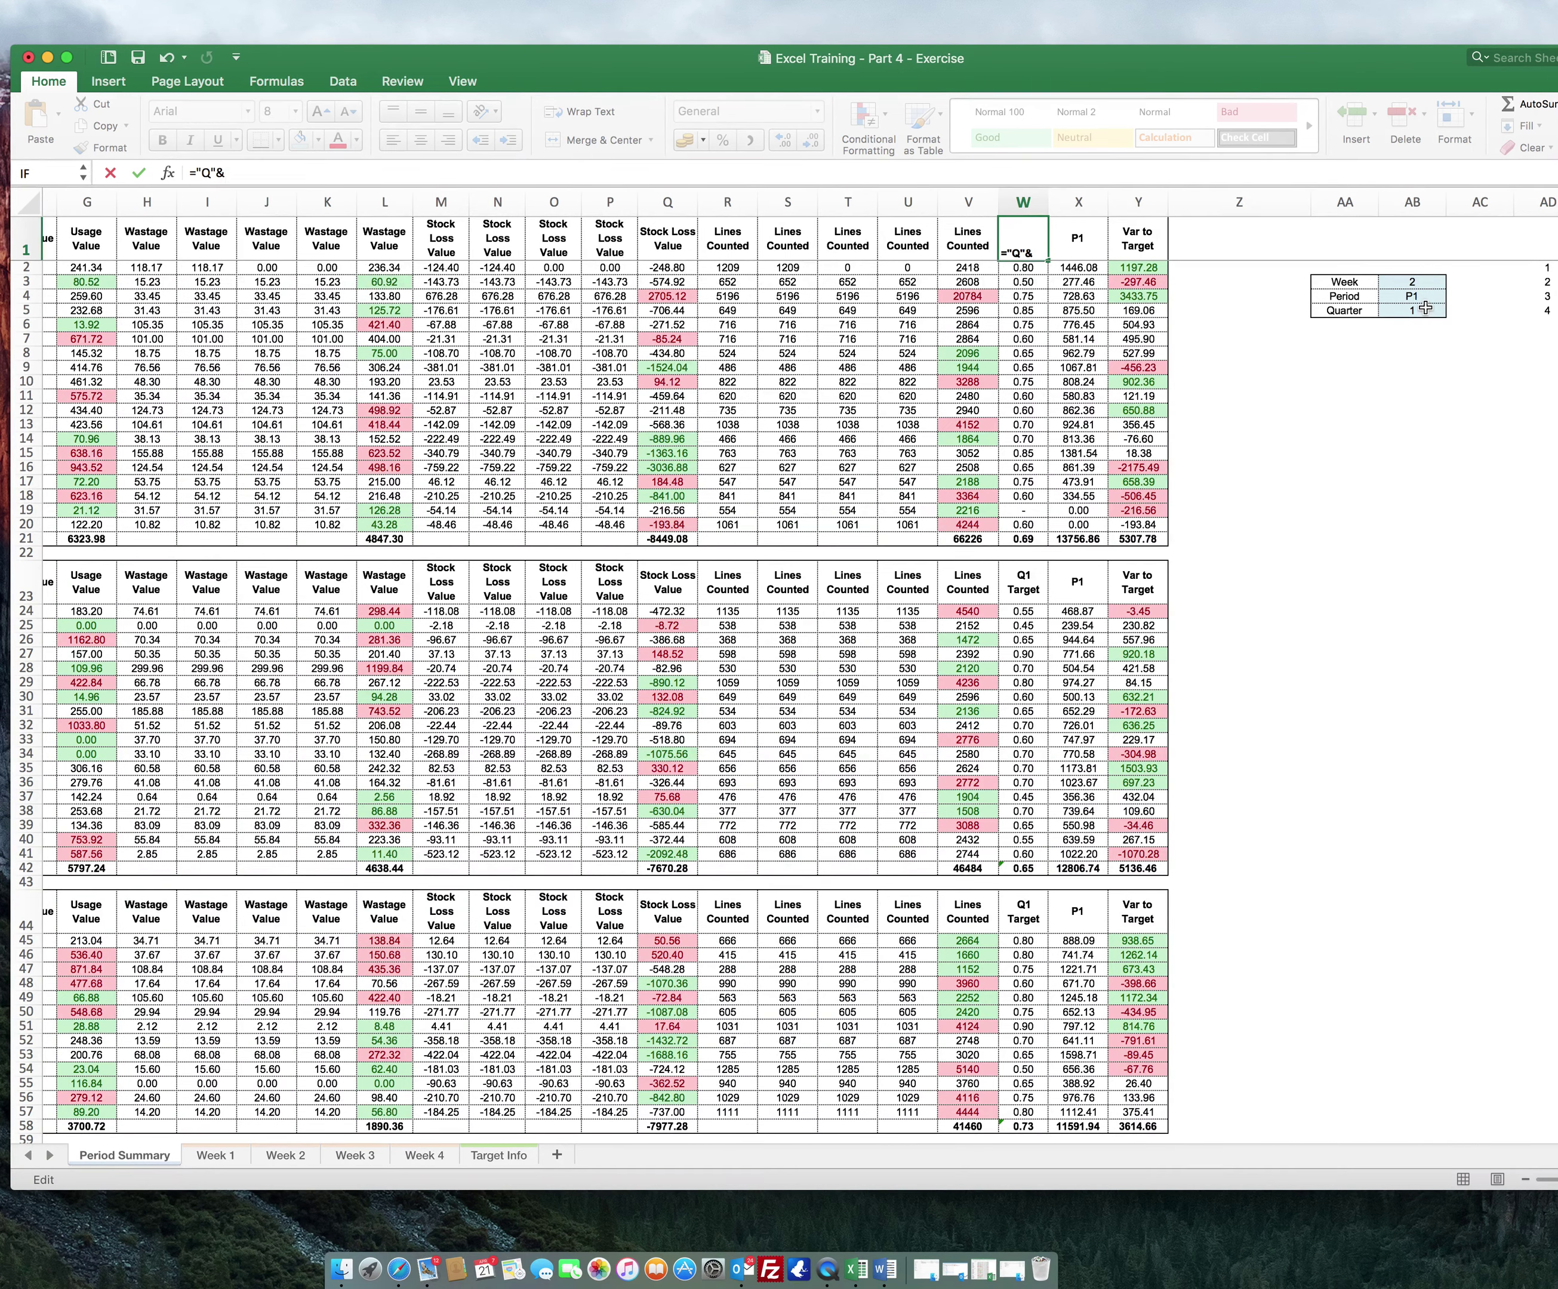
text(quate)
text(r)
key(BackSpace)
key(BackSpace)
key(BackSpace)
key(BackSpace)
key(Tab)
text(&" Targe)
key(Return)
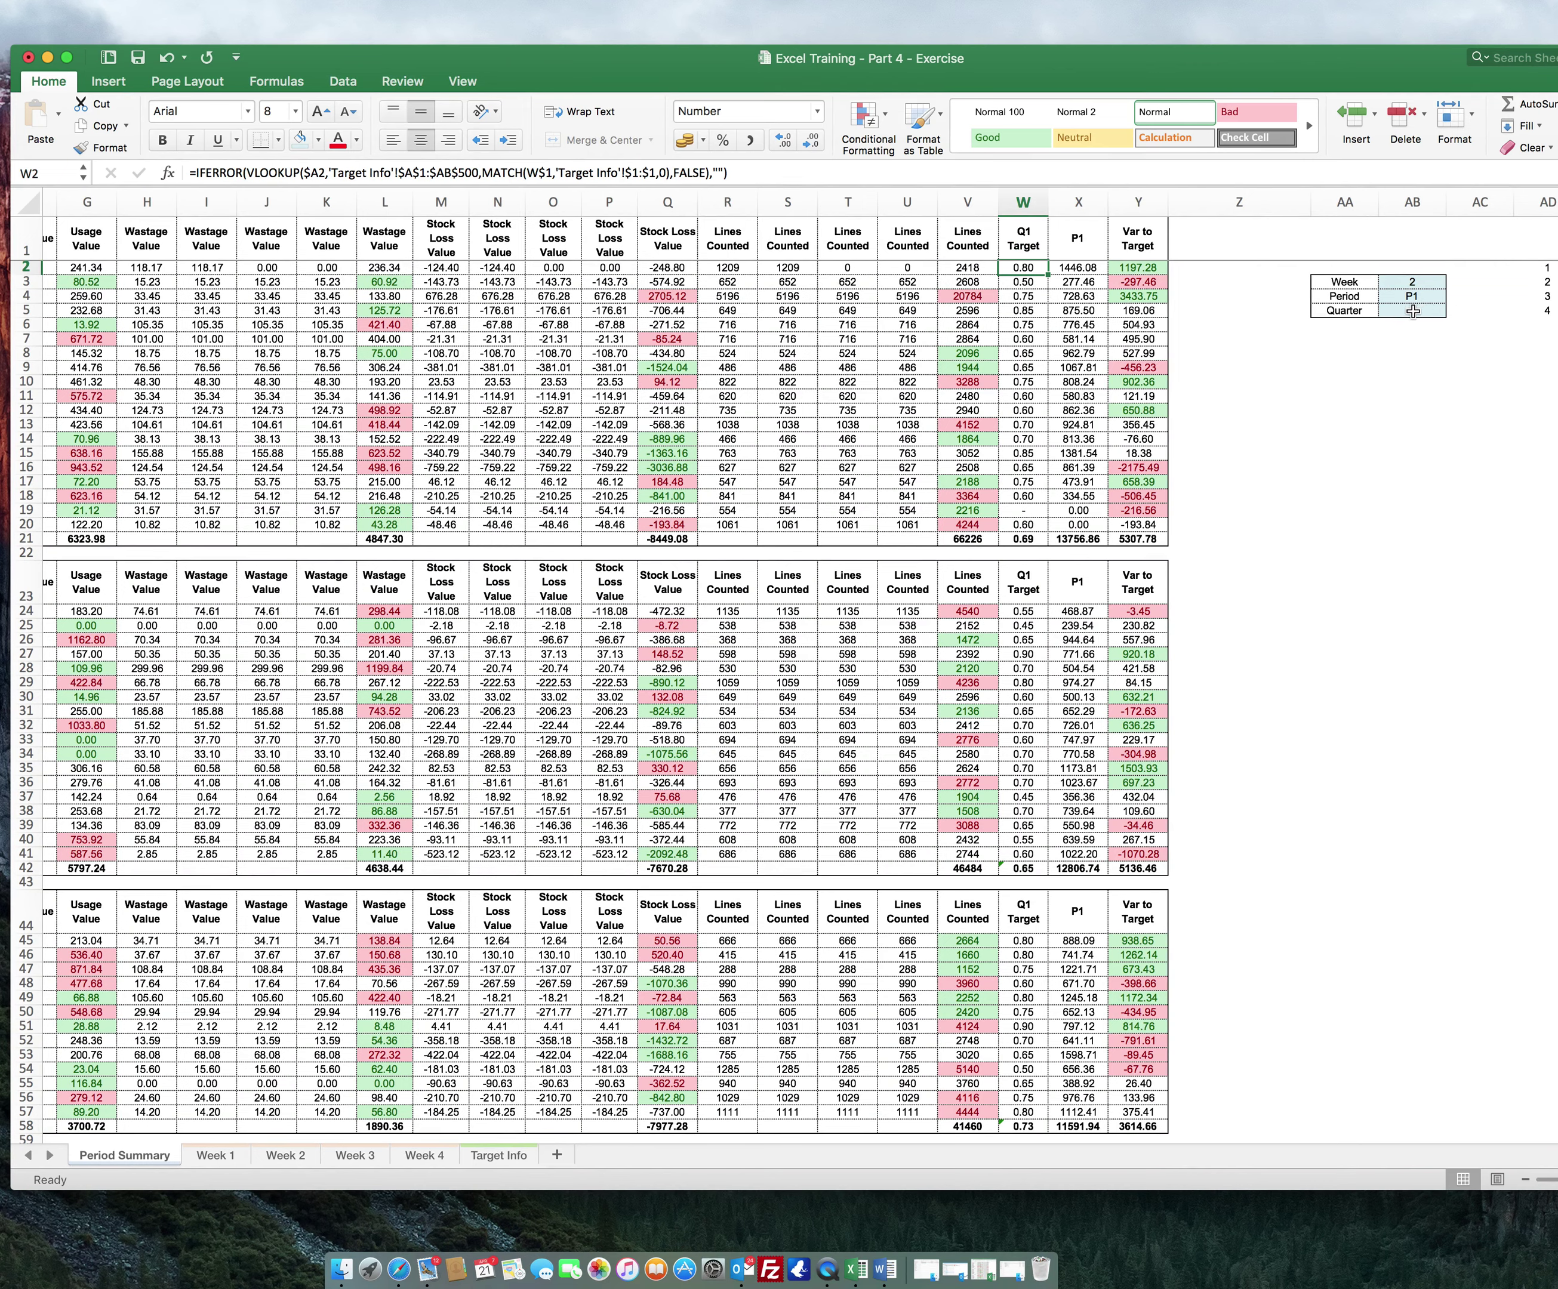
- Set the Quarter selector in AB5 to 2 and check the quarter target columns on the Target Info sheet
click(1412, 310)
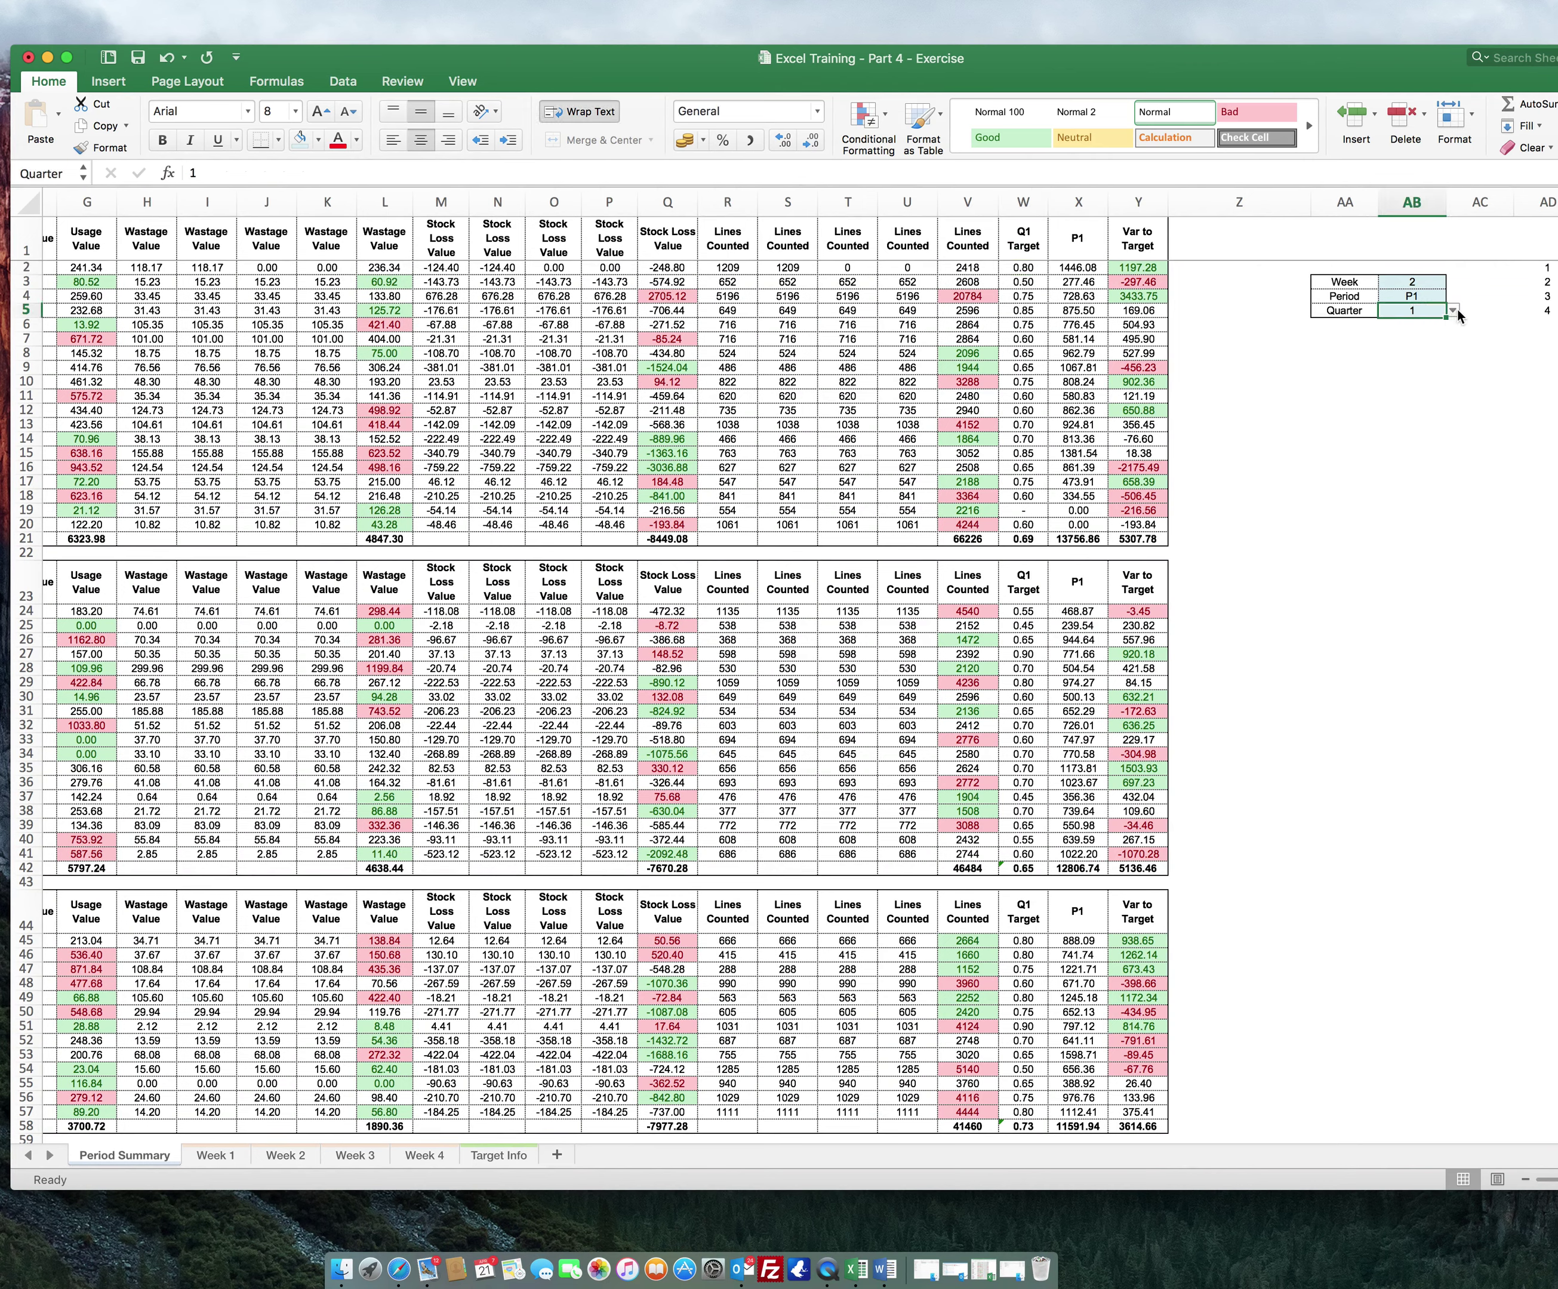
click(1453, 311)
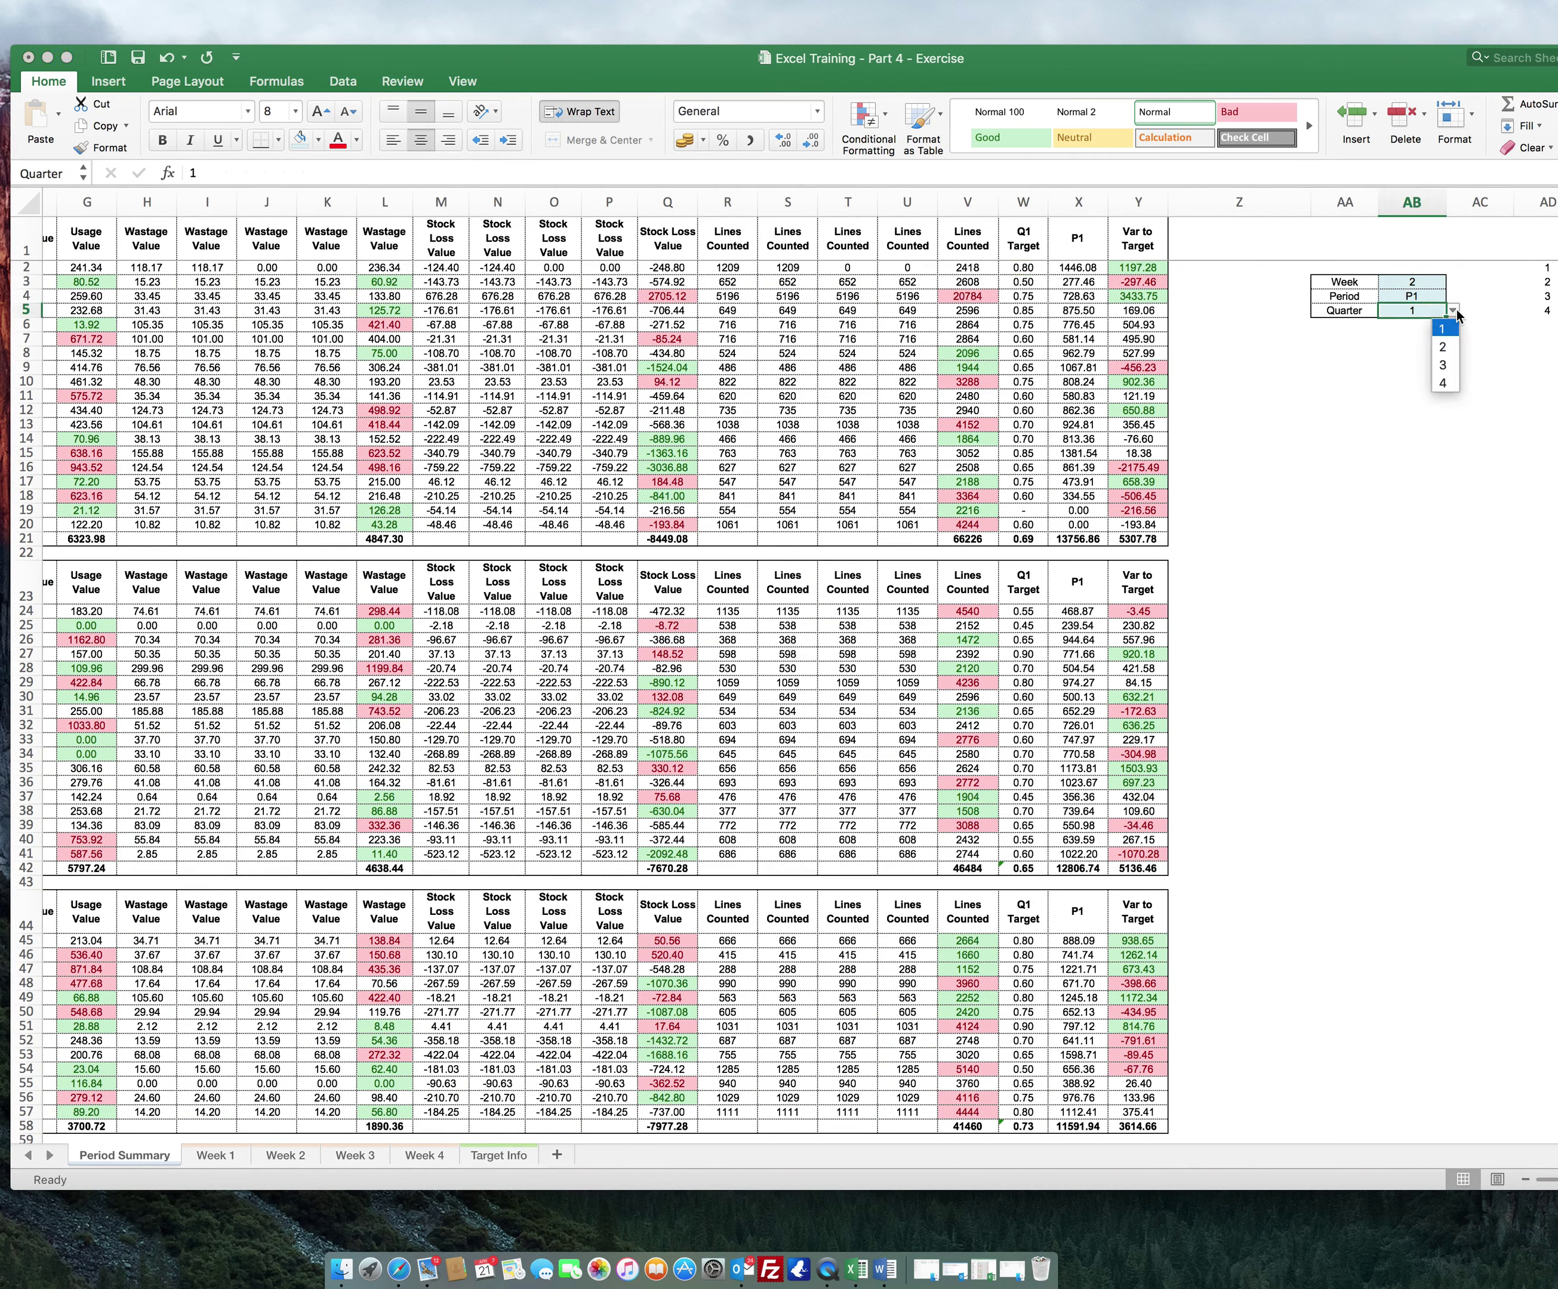
click(1442, 346)
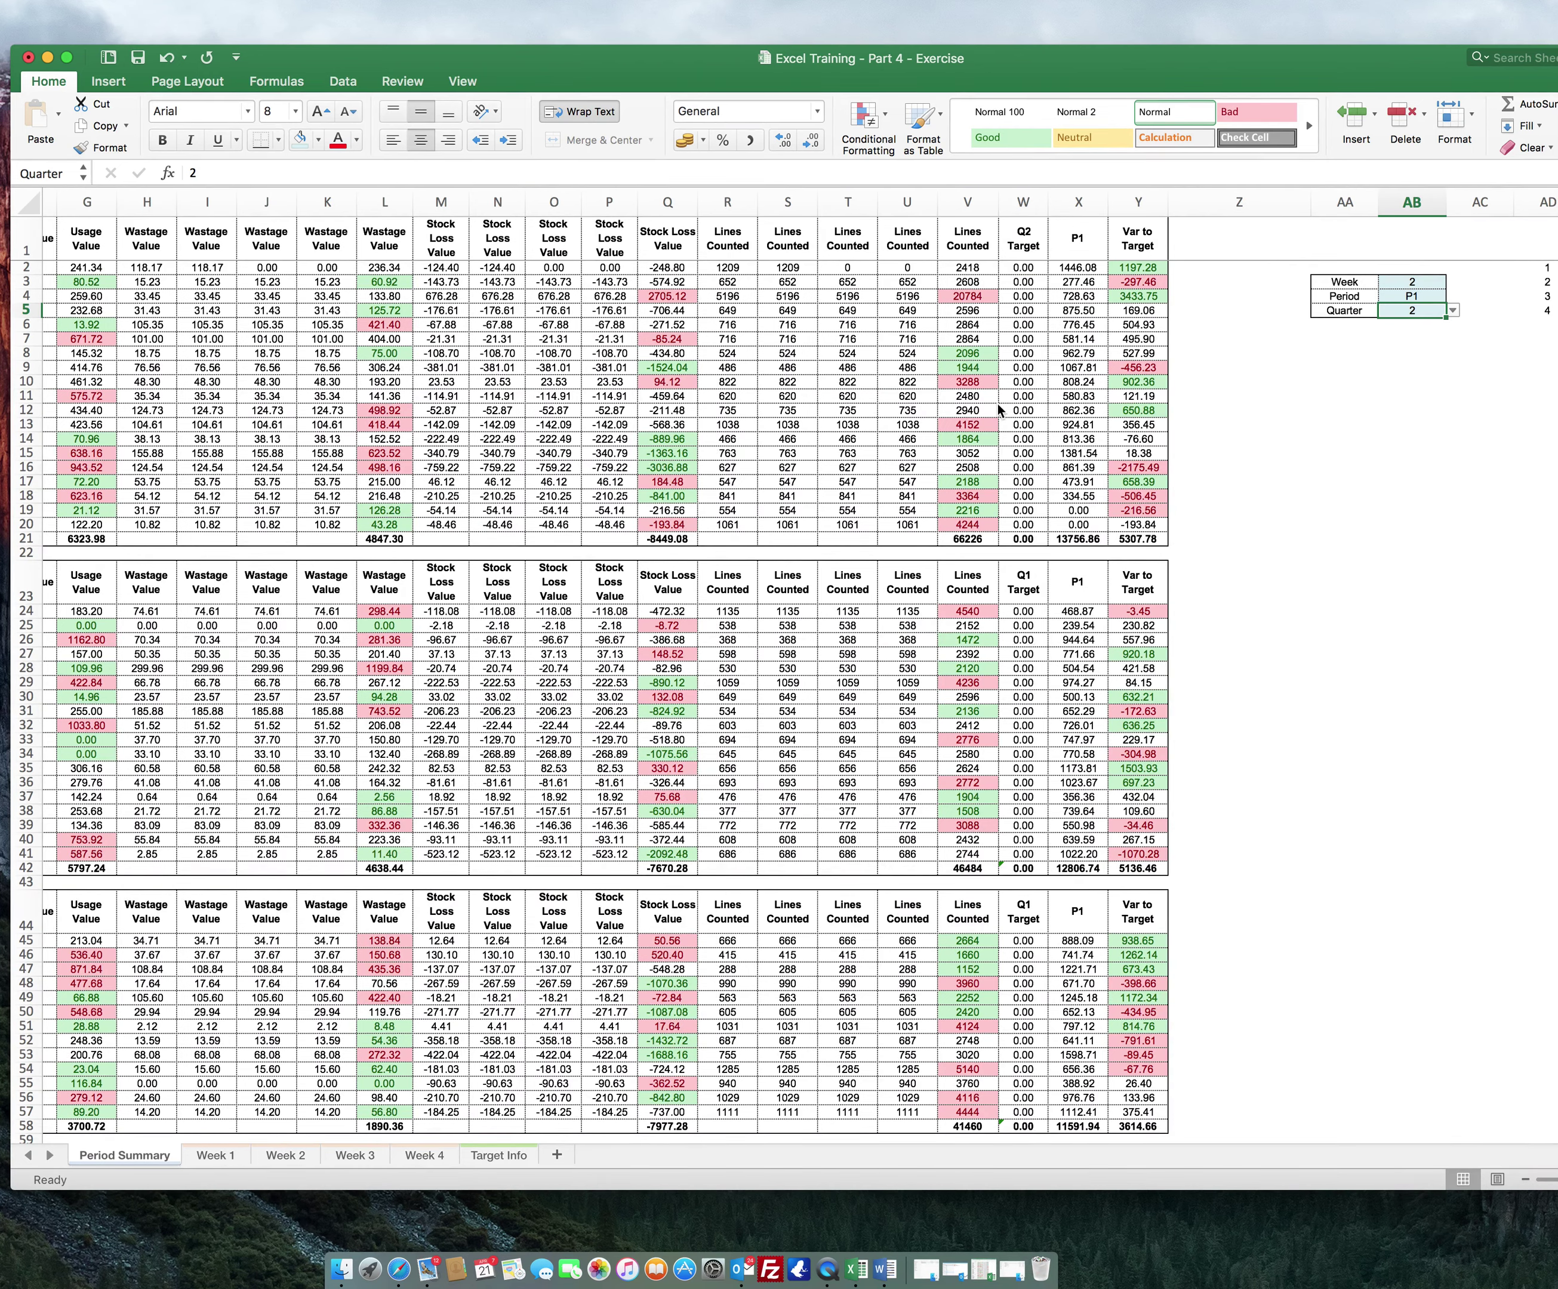
click(495, 1155)
scroll(688, 626, up, 5)
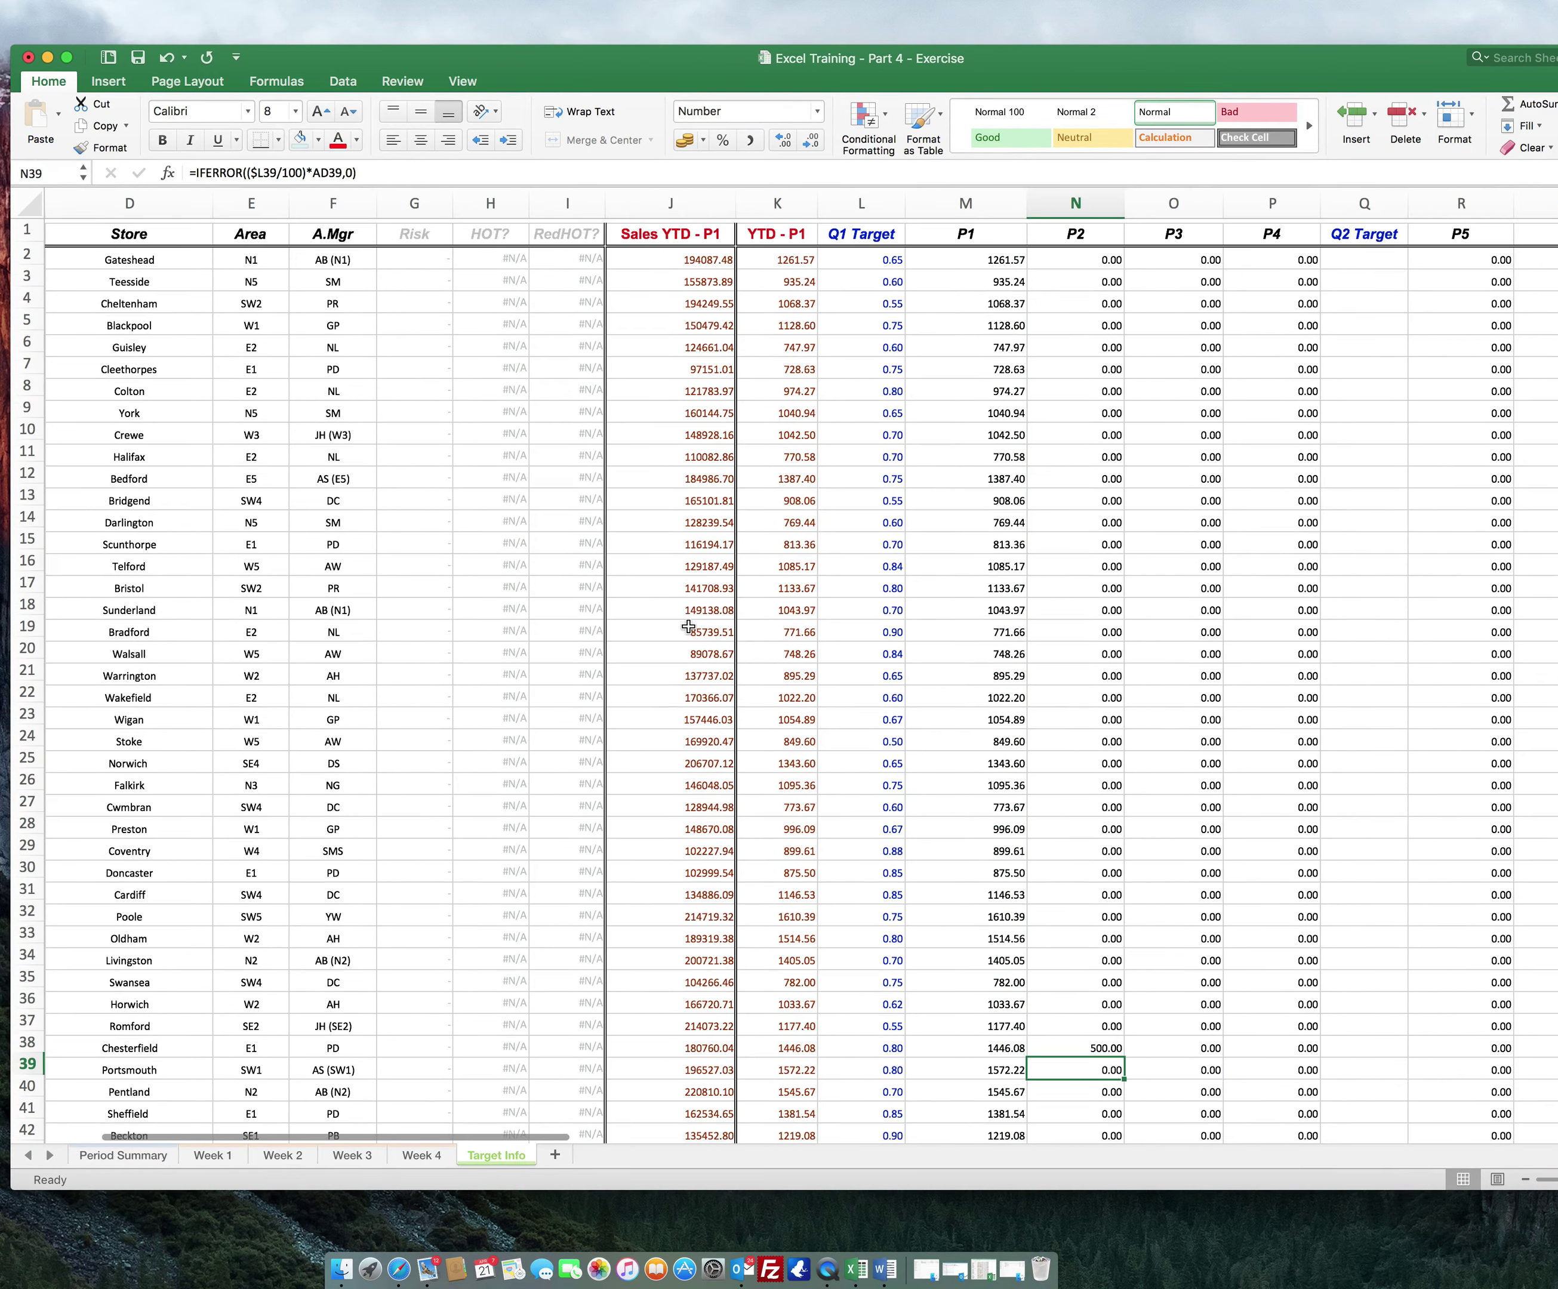
scroll(759, 484, left, 10)
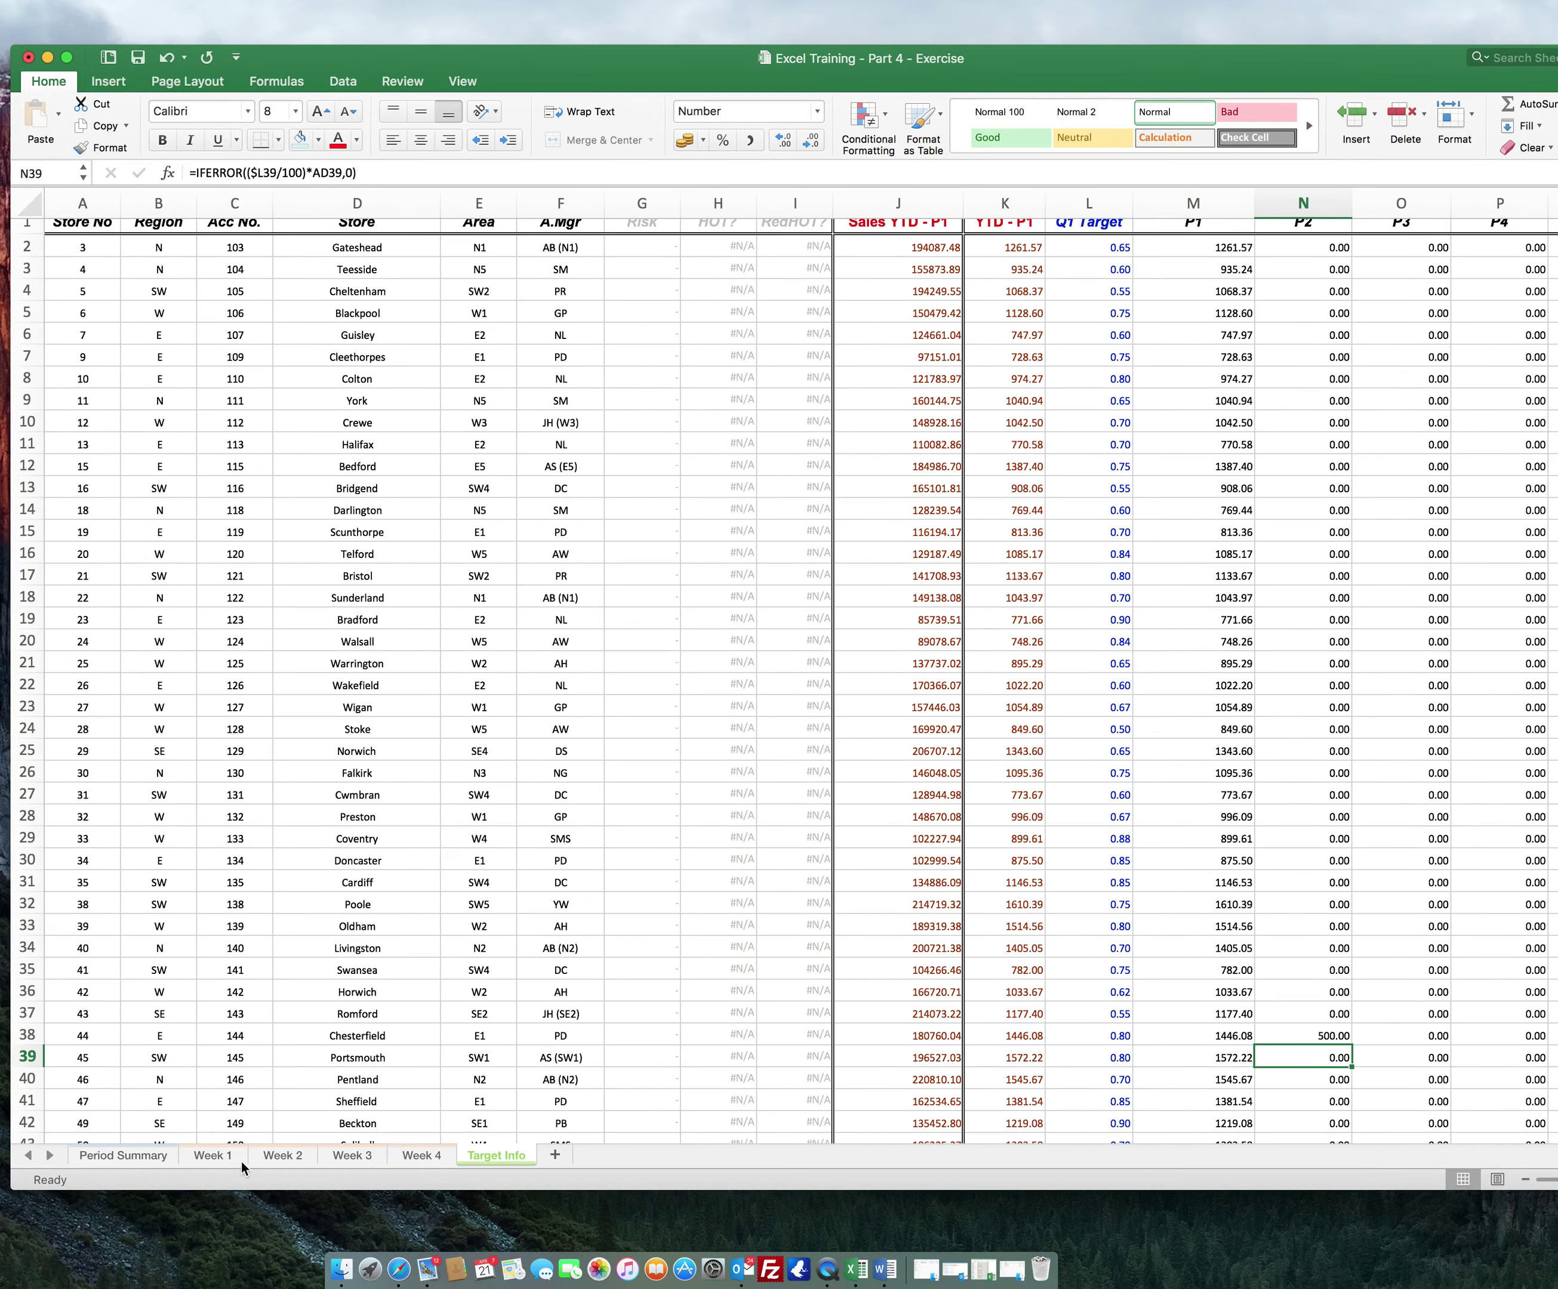
scroll(133, 340, up, 1)
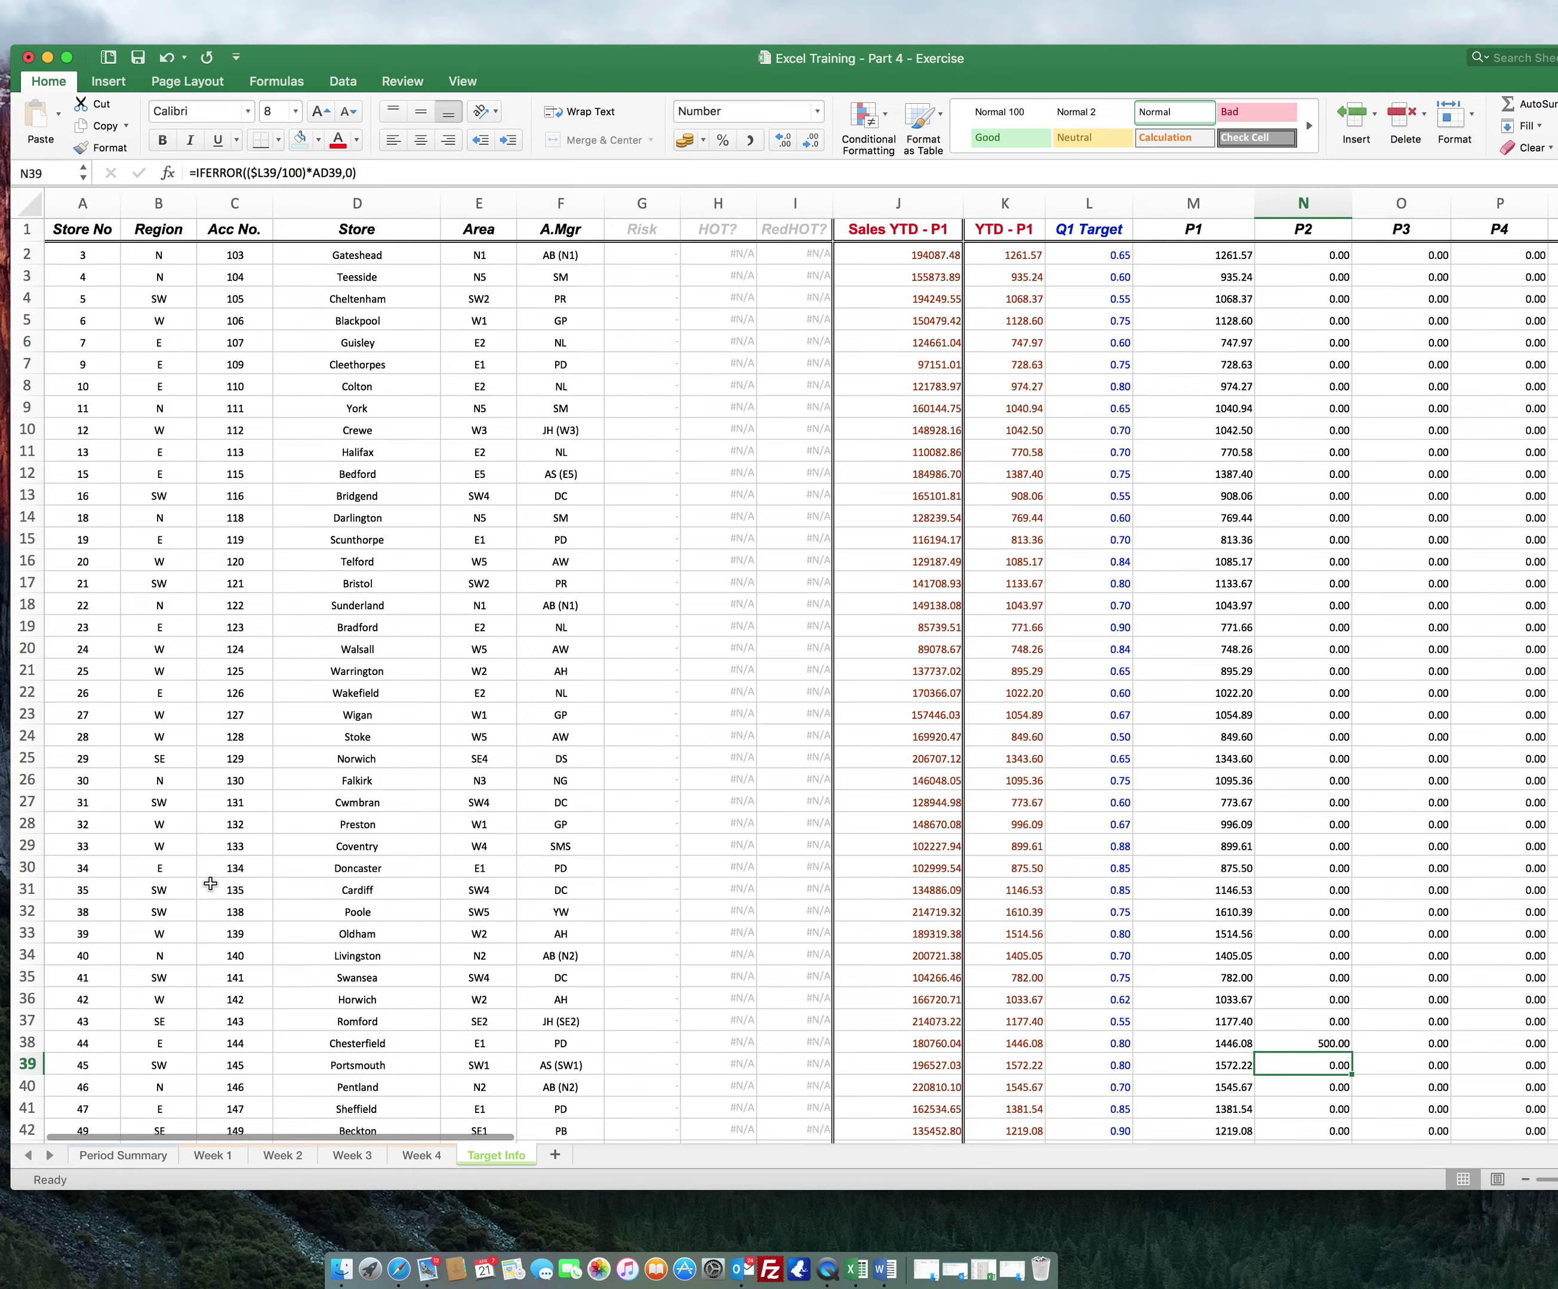
click(137, 1163)
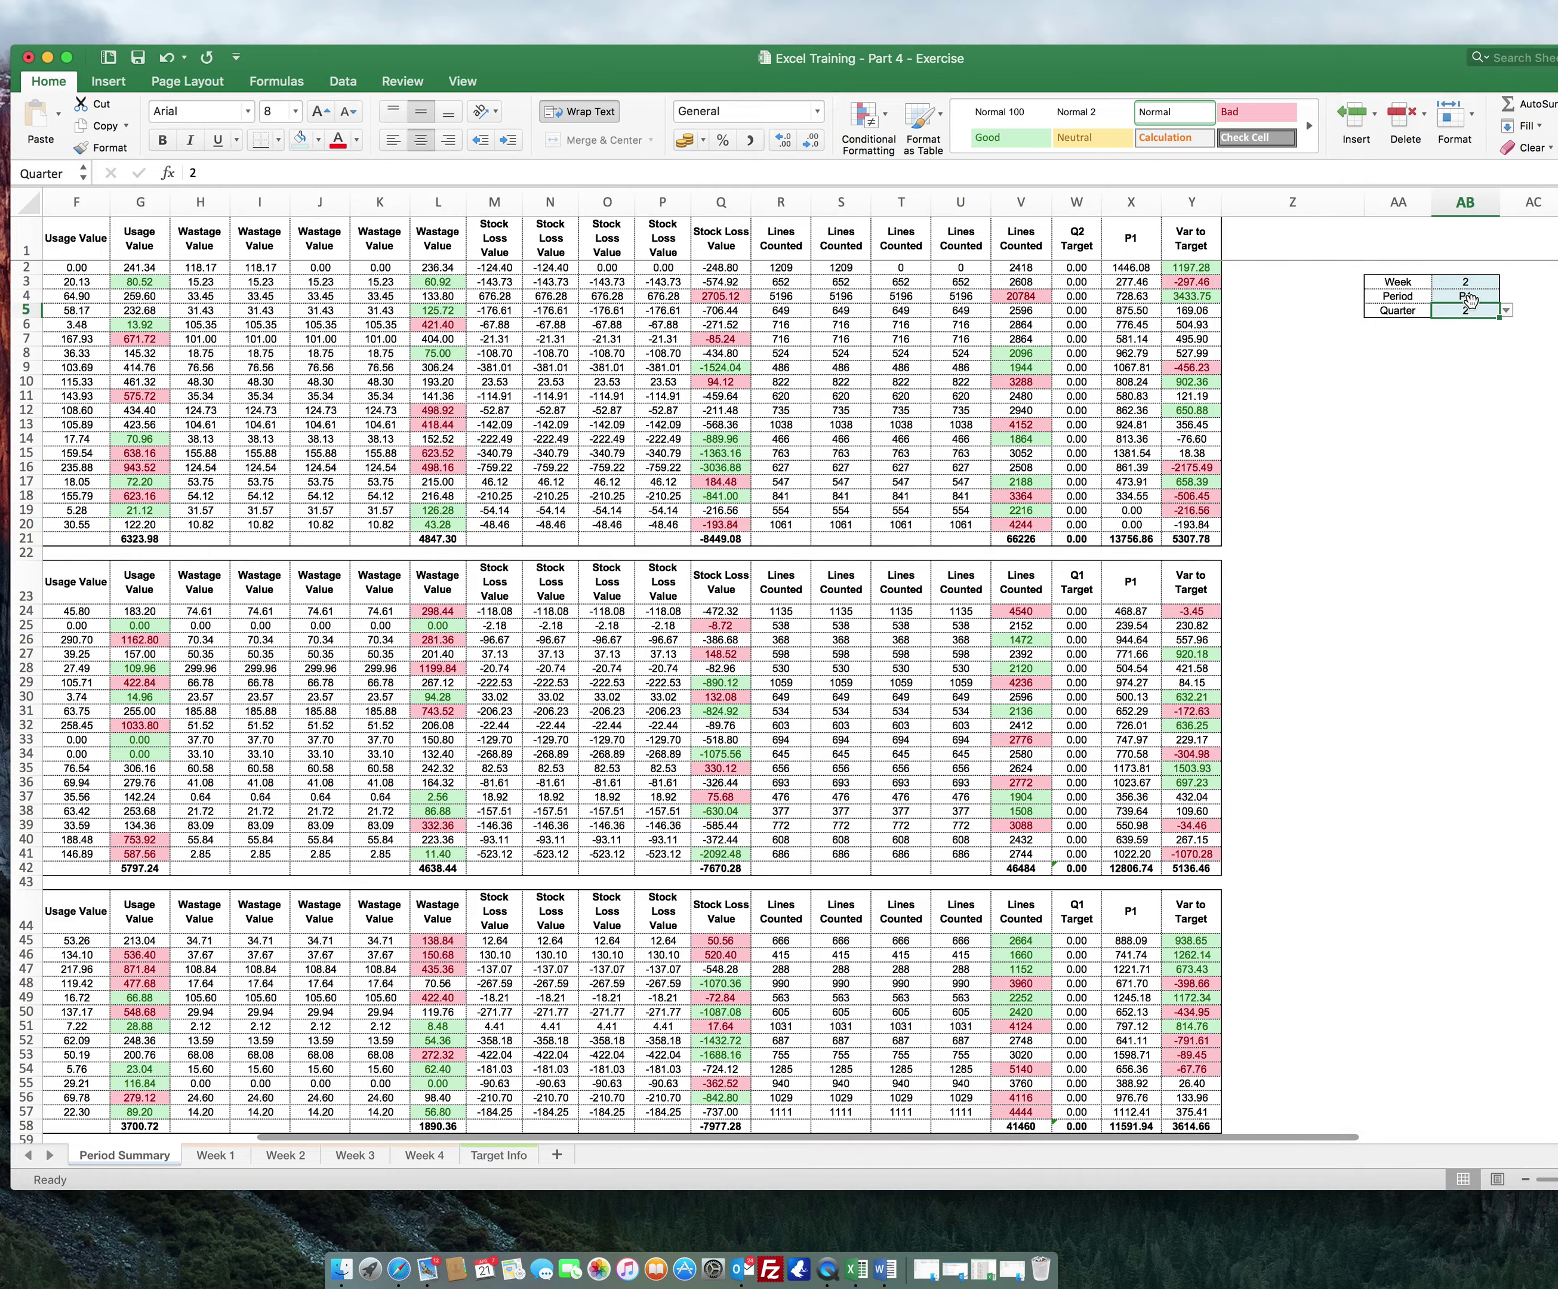
- Fill the week-dependent formulas from C2:V2 down through row 20 of the E1 table
scroll(1469, 299, left, 3)
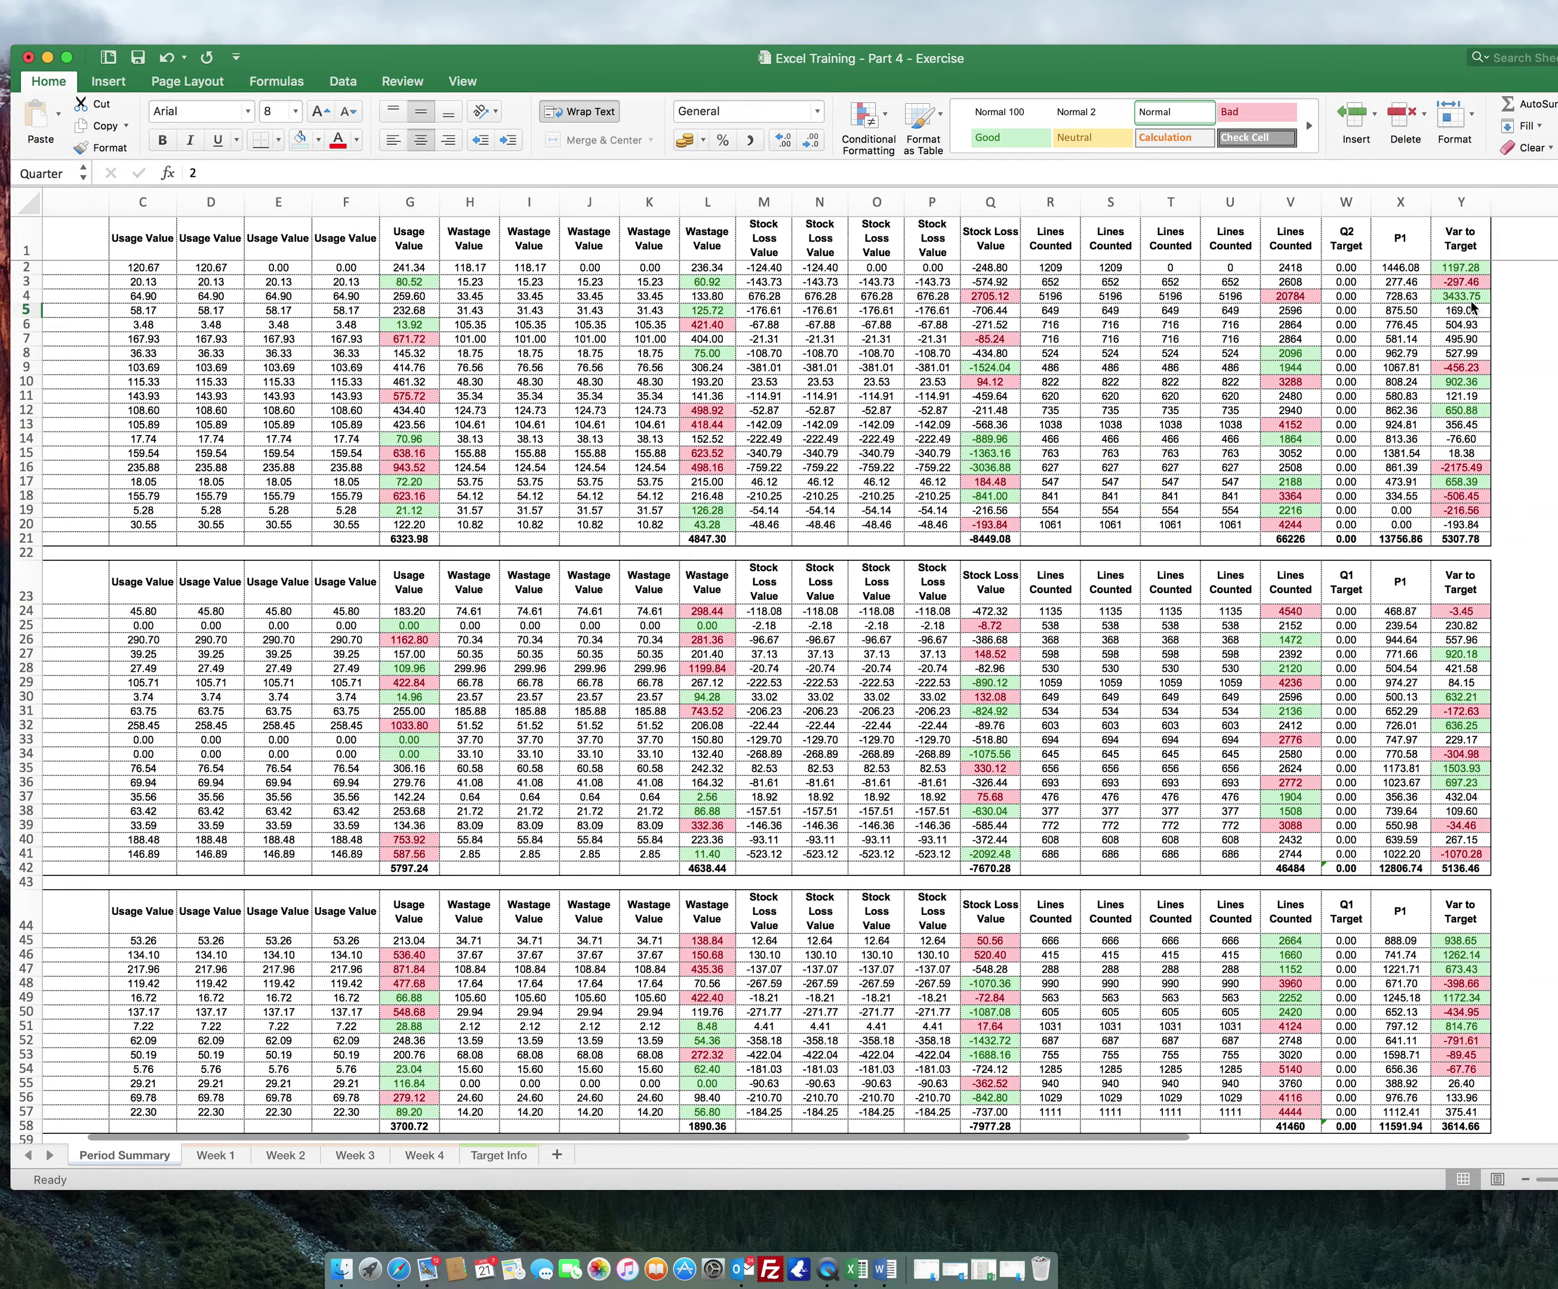
scroll(1469, 304, left, 2)
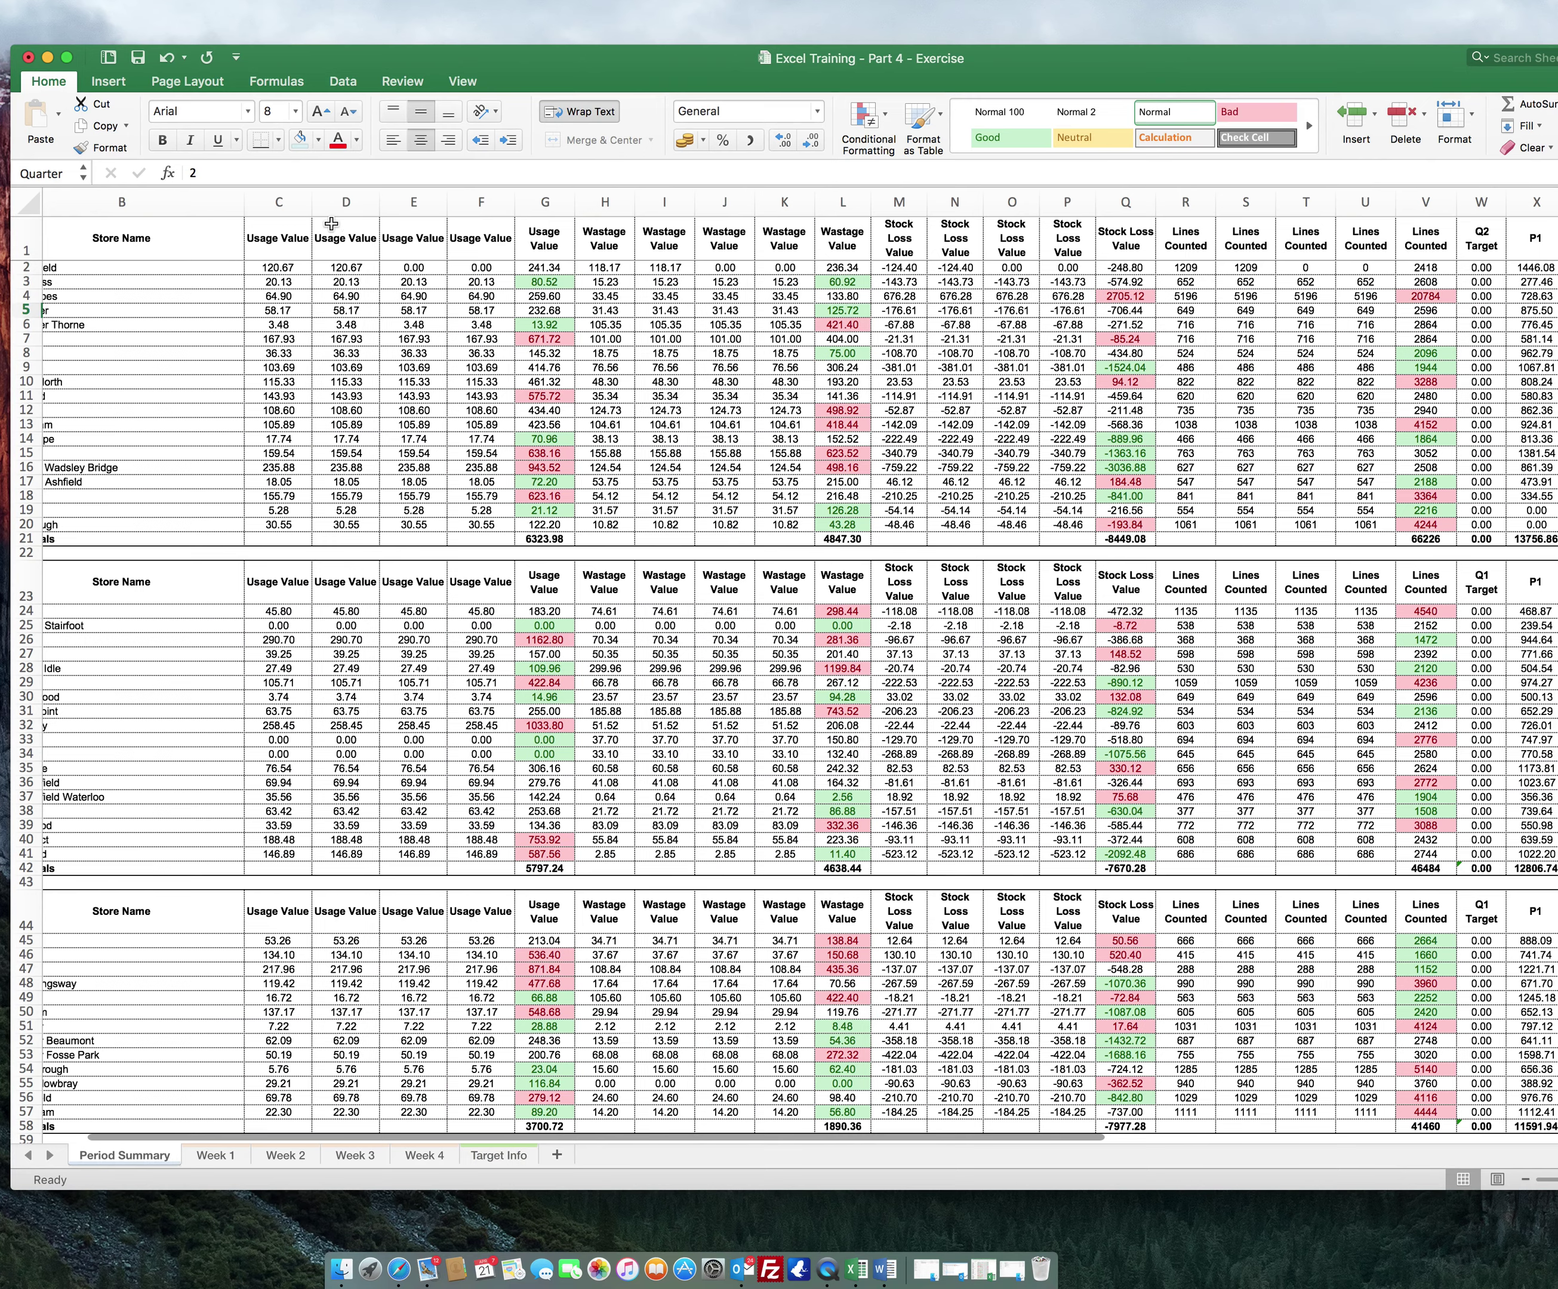
drag(286, 264, 1177, 529)
scroll(1176, 529, left, 3)
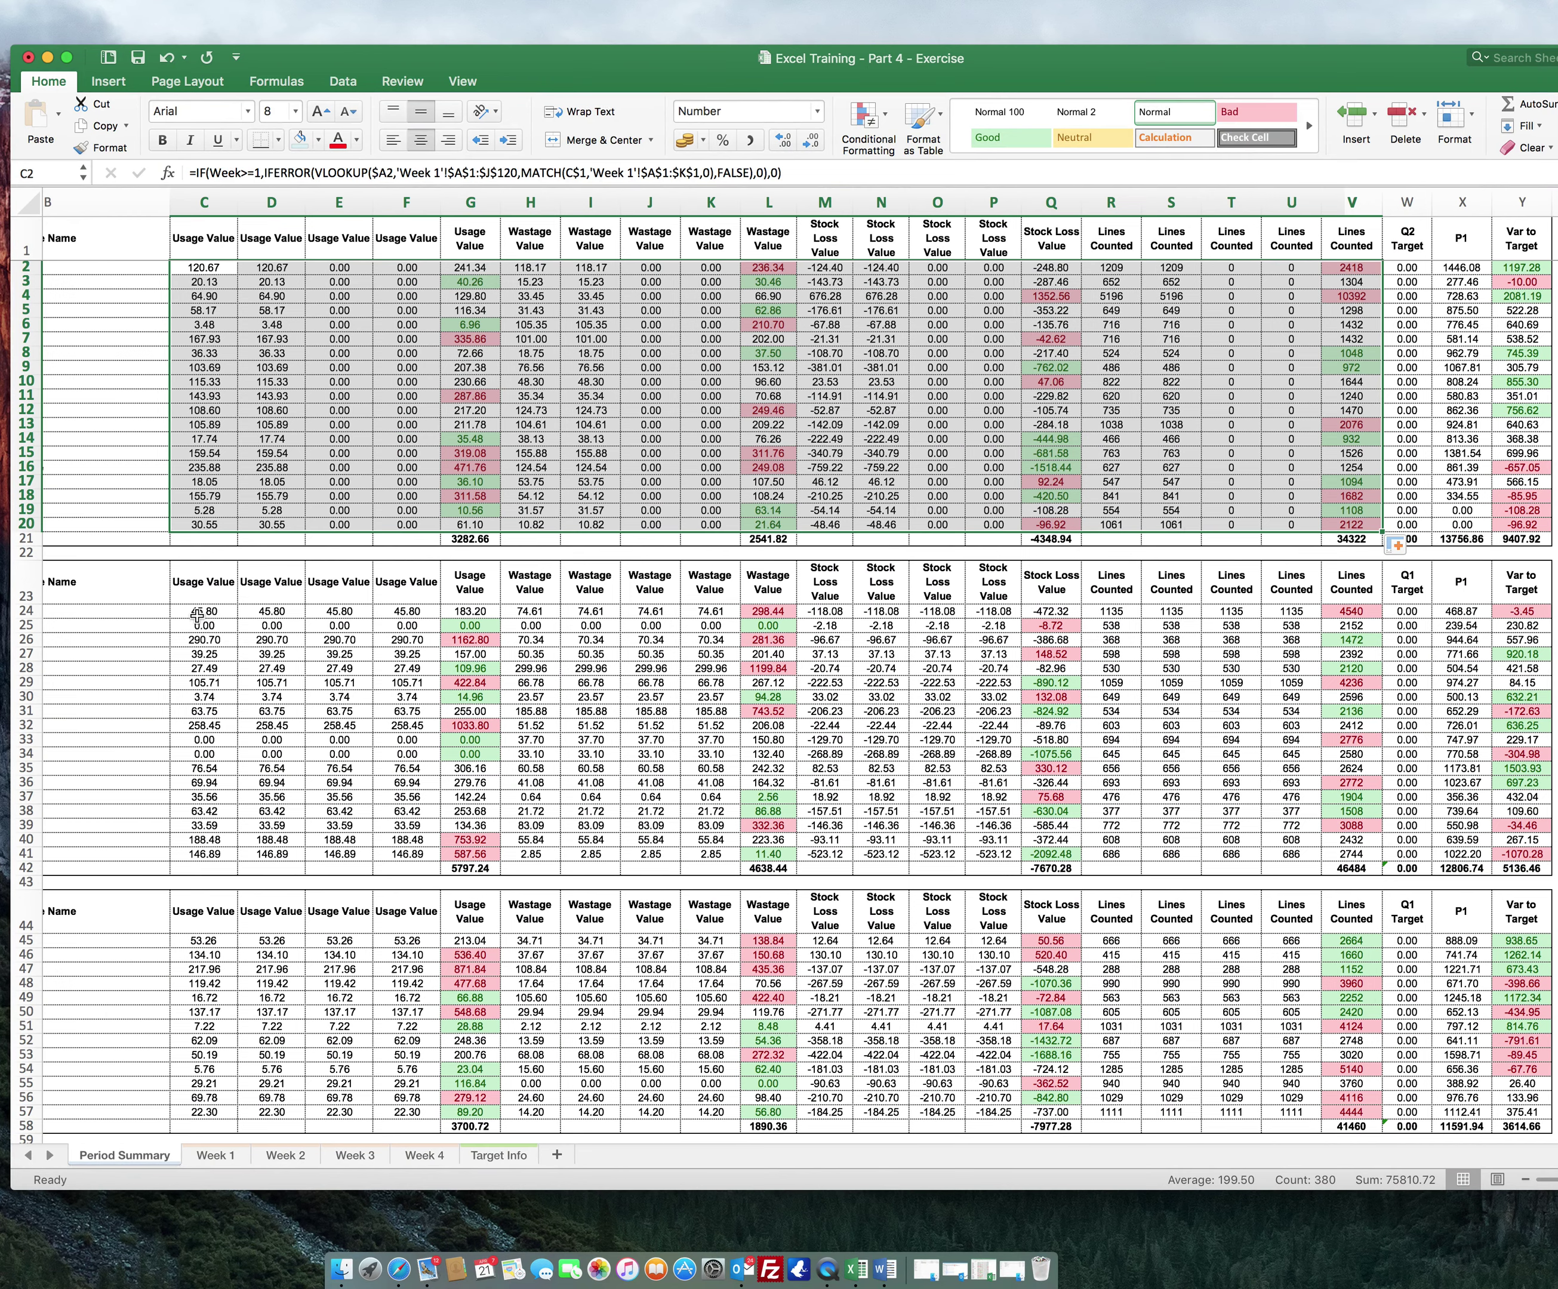
- Copy C2:Y2 and paste it into the first store rows of the E2 and E3 tables, at C24 and C45
drag(191, 277, 1522, 269)
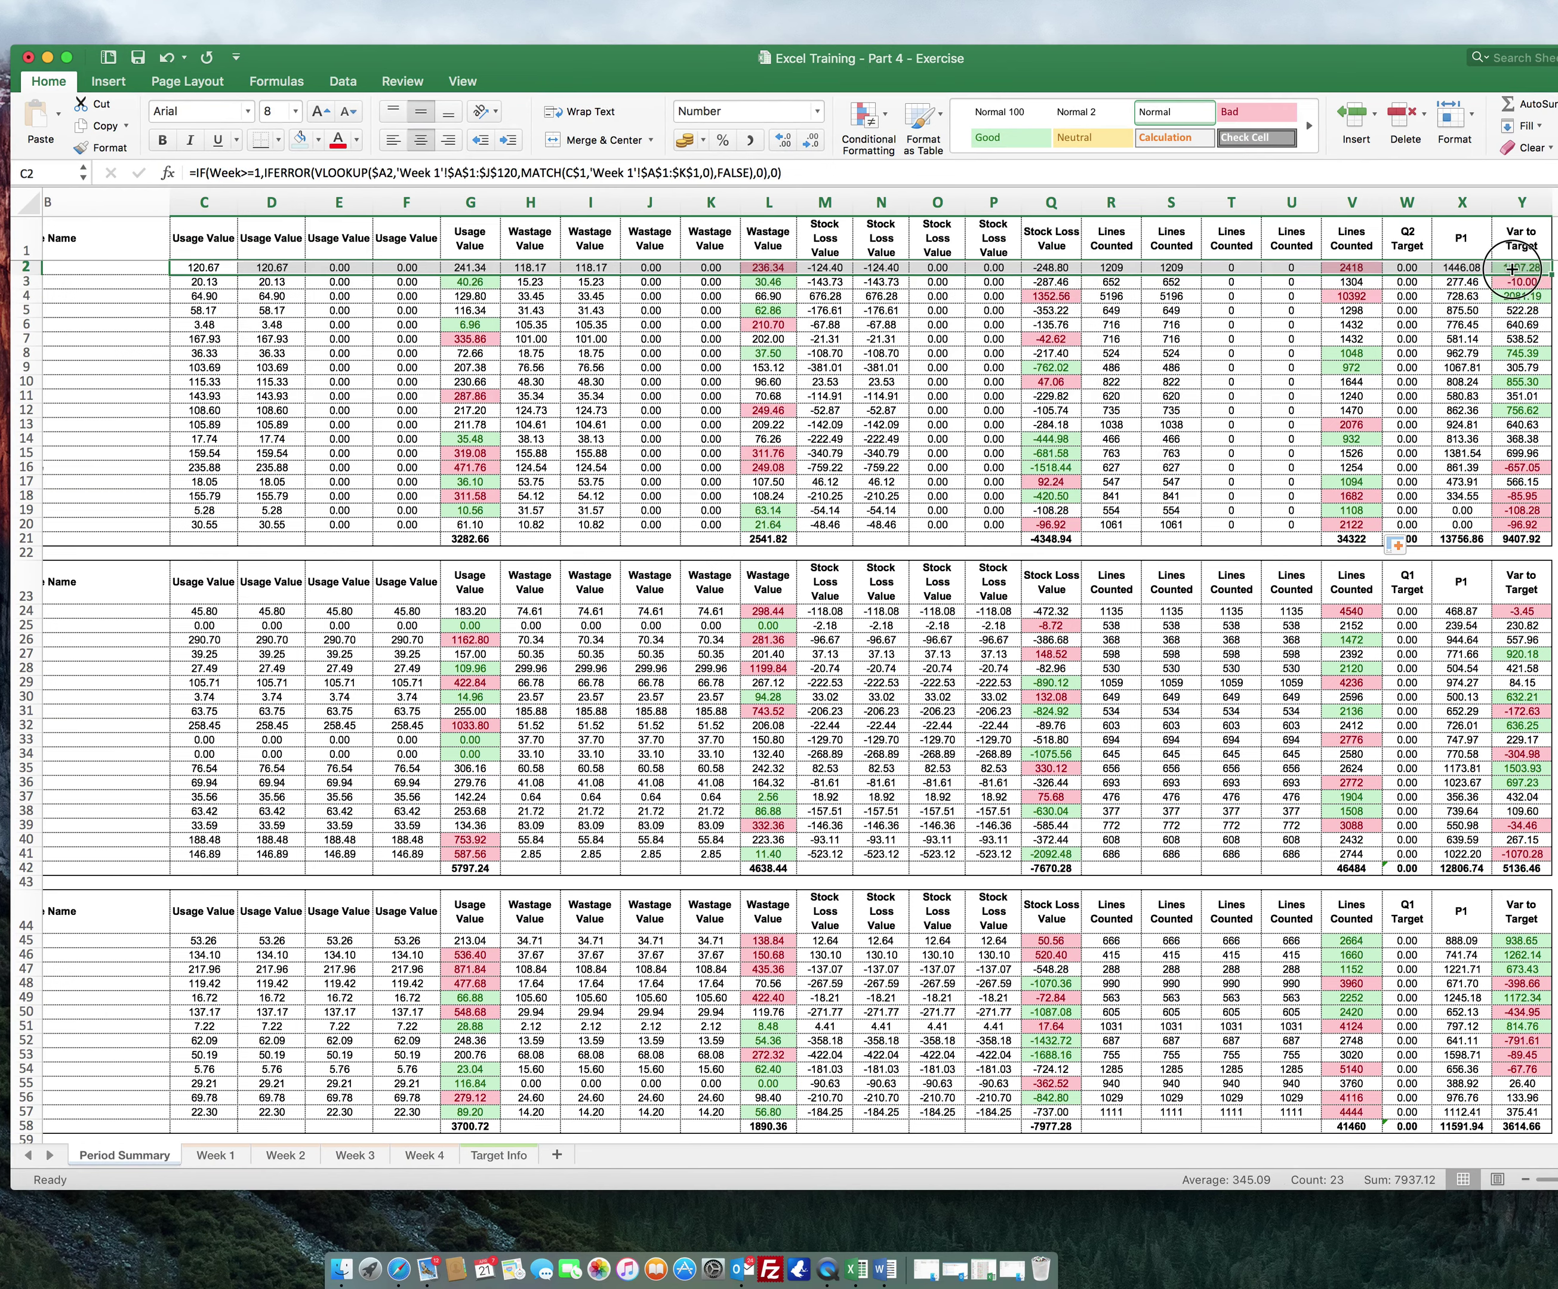
key(super+c)
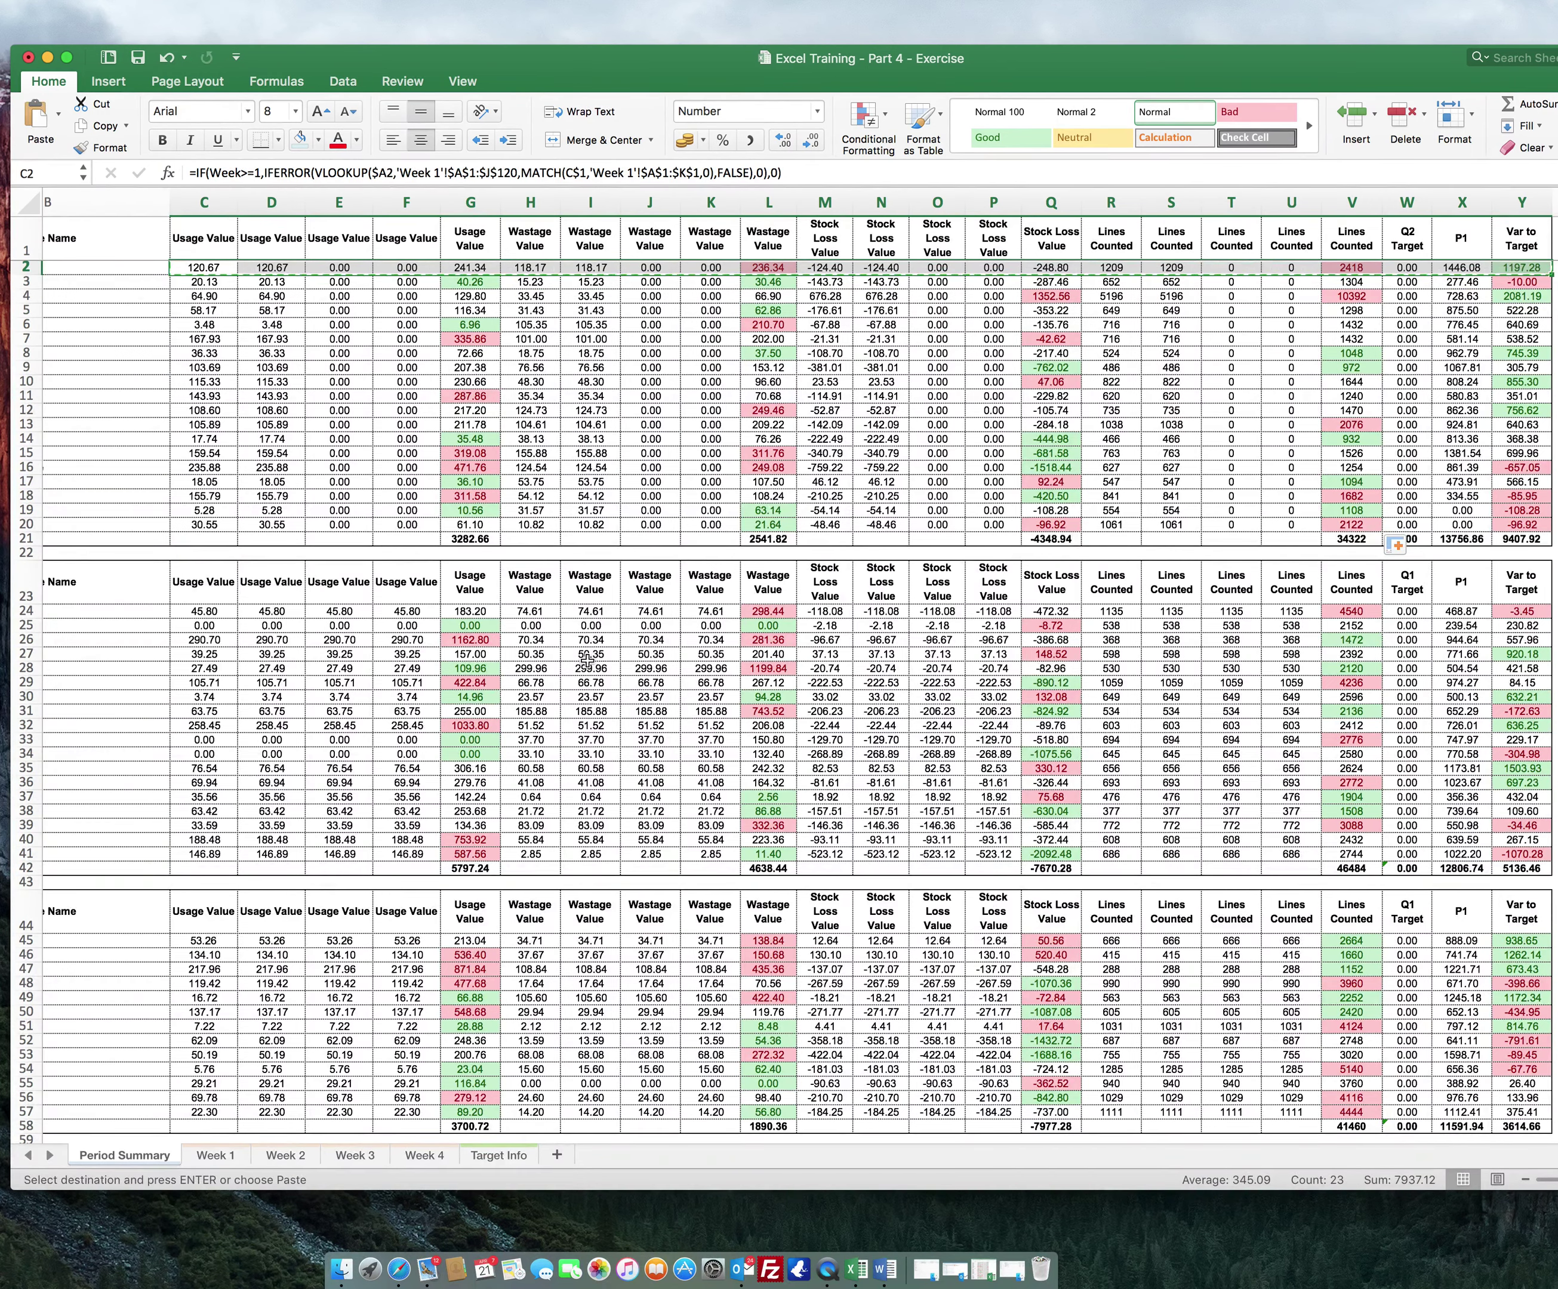
click(190, 611)
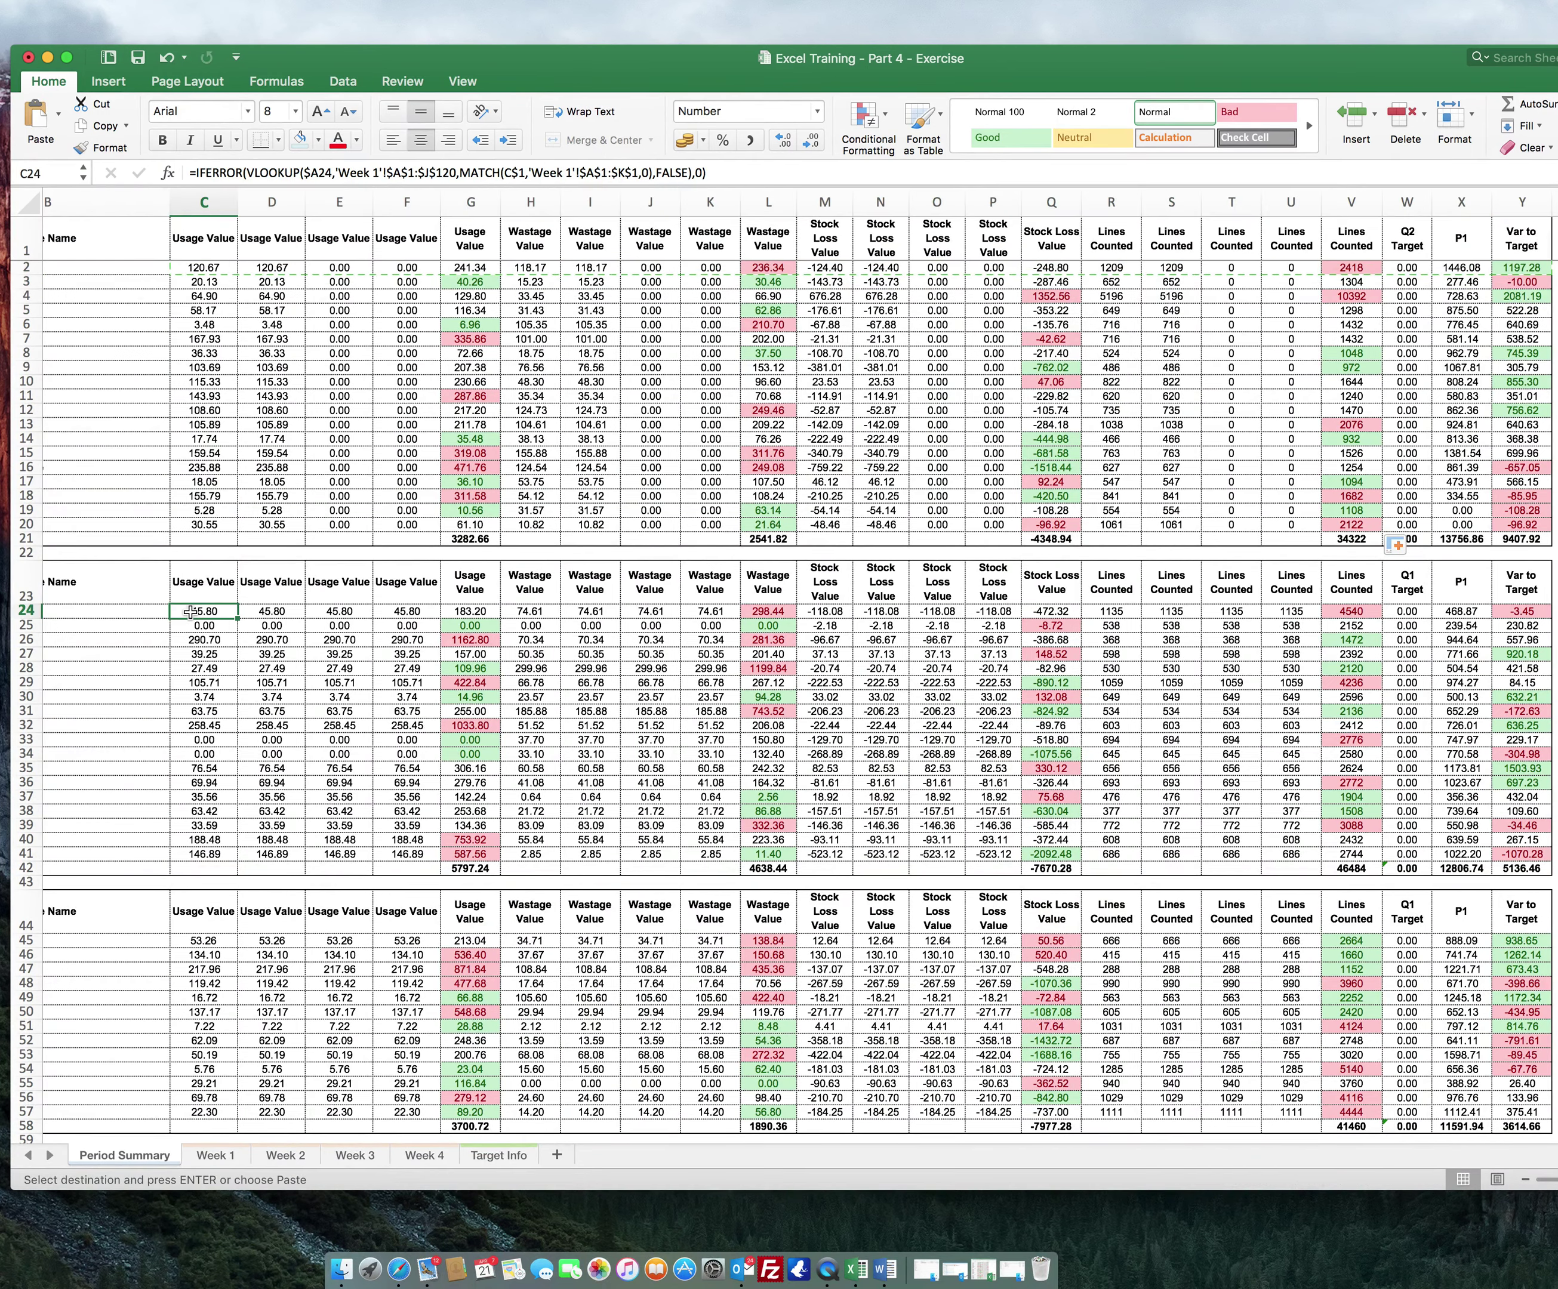
key(super+v)
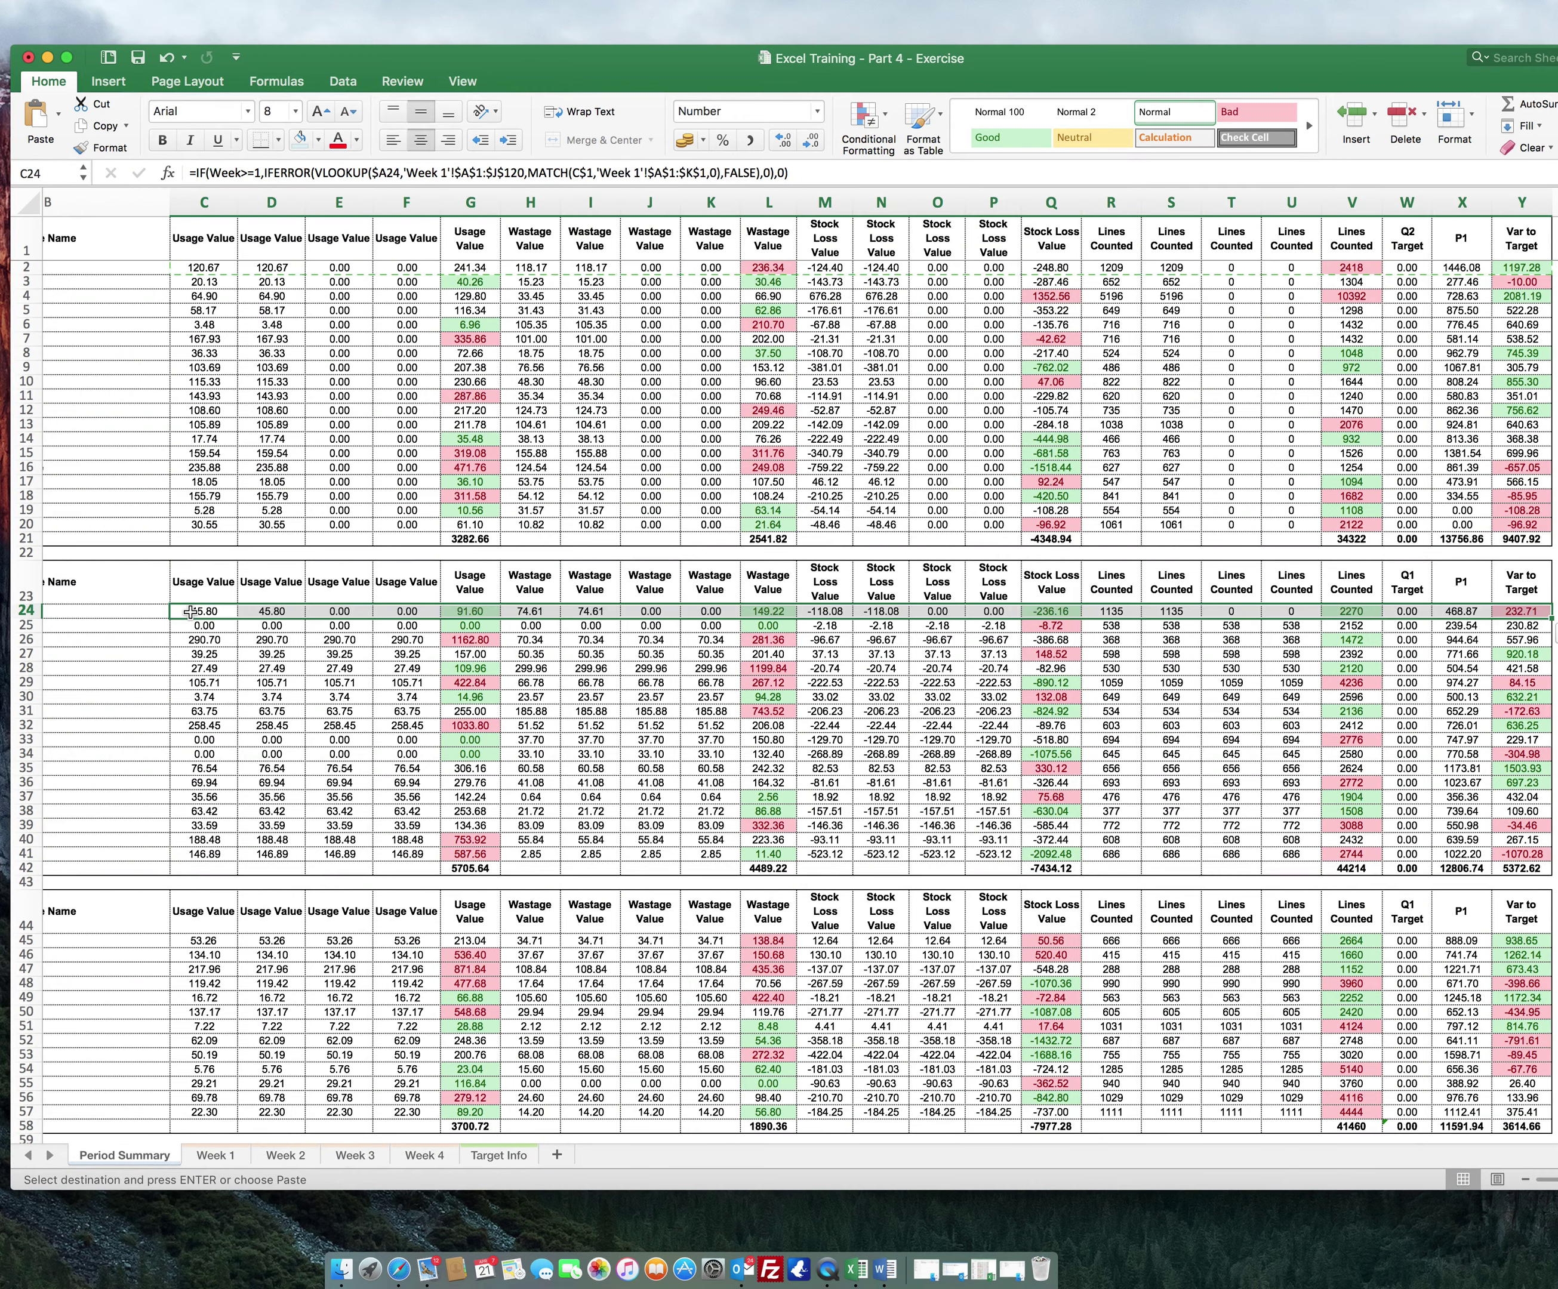
click(210, 951)
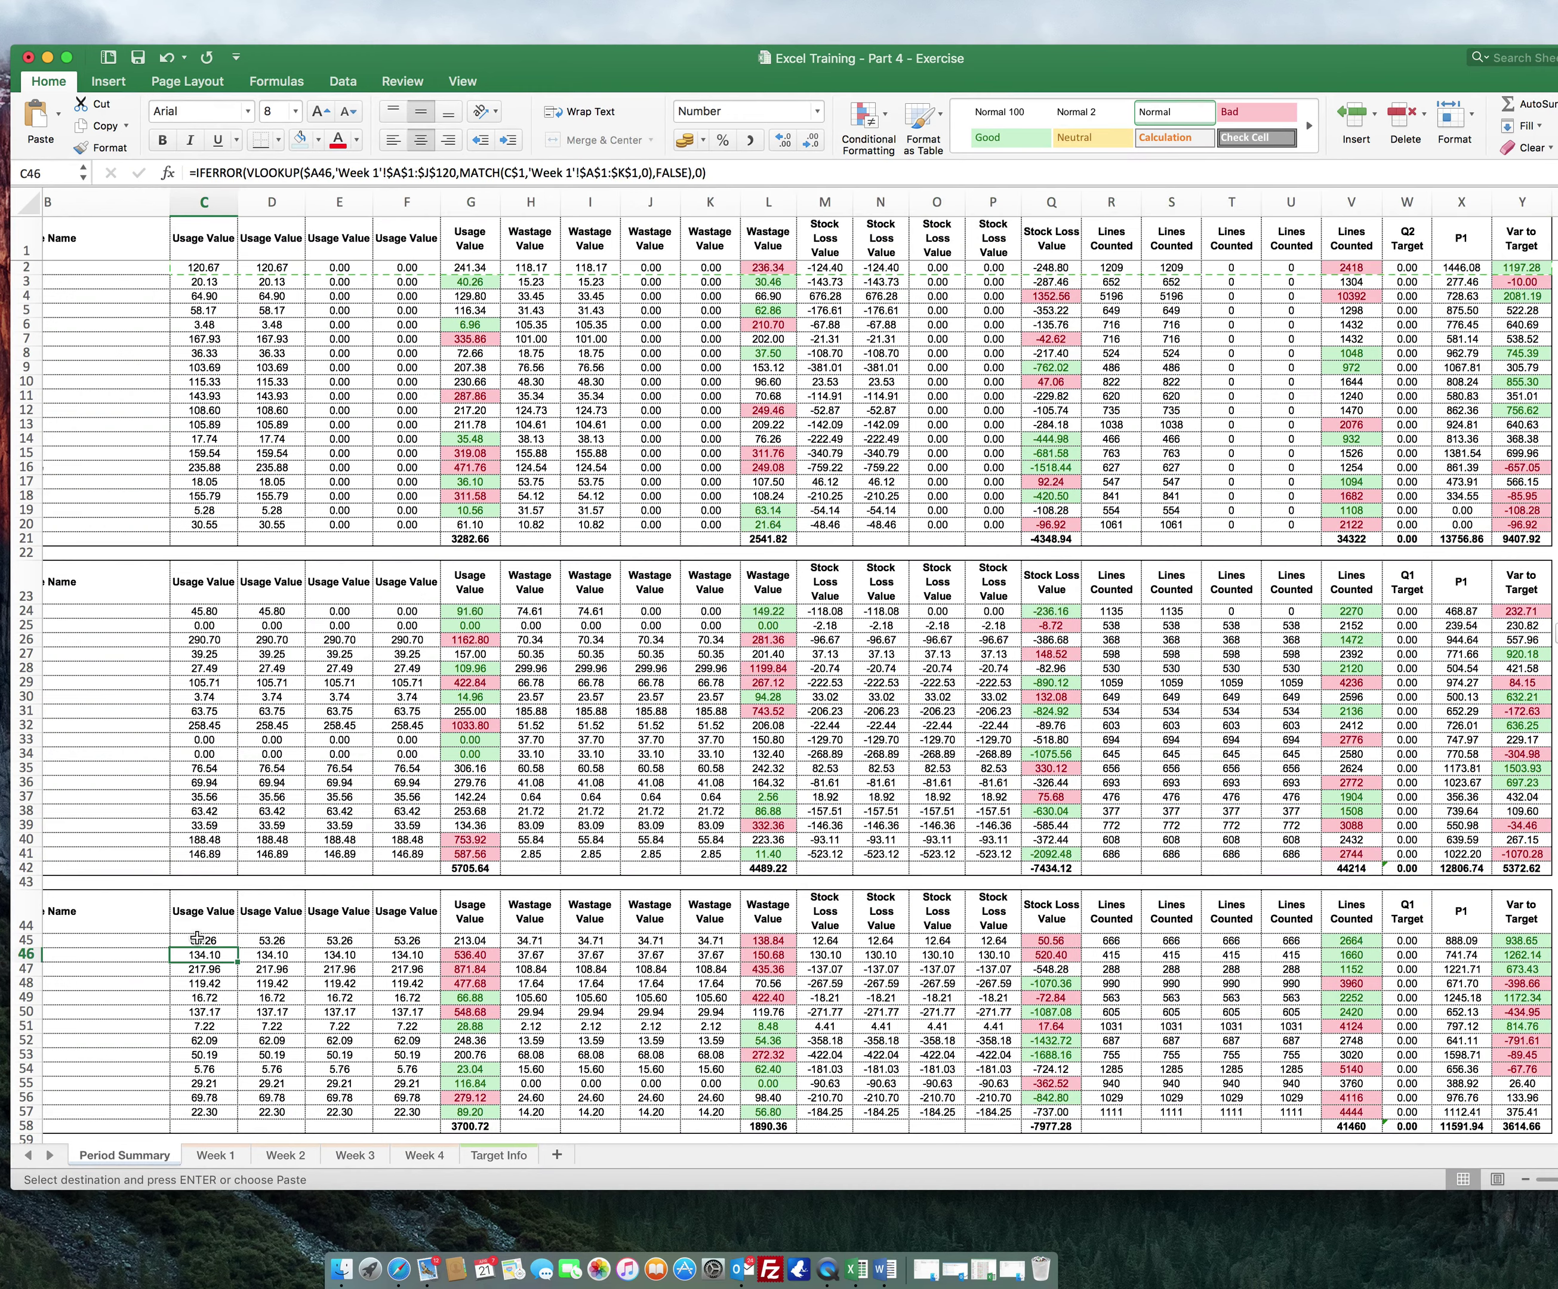
click(197, 938)
key(super+v)
- Paste the copied row 2 formulas into the first store rows of the last two area tables, at C61 and C79
scroll(196, 950, down, 6)
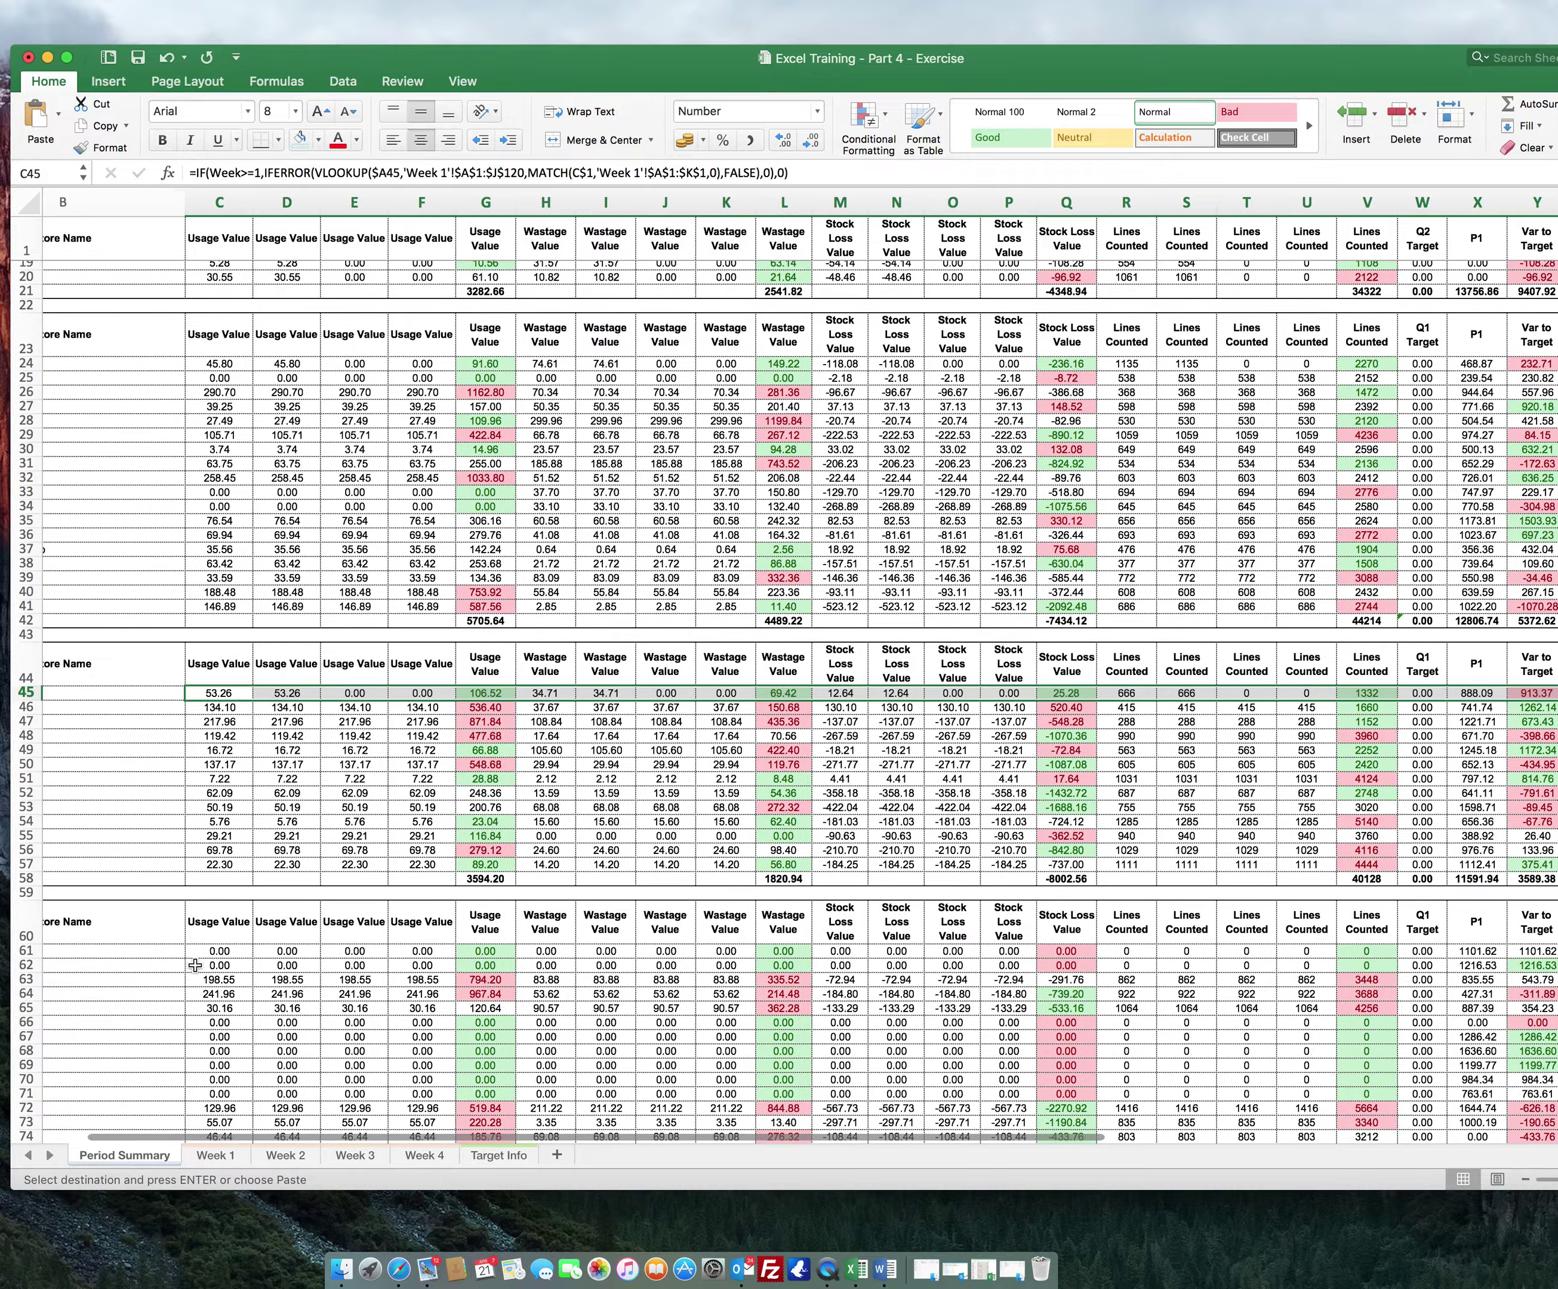
click(197, 951)
key(super+v)
scroll(200, 955, down, 5)
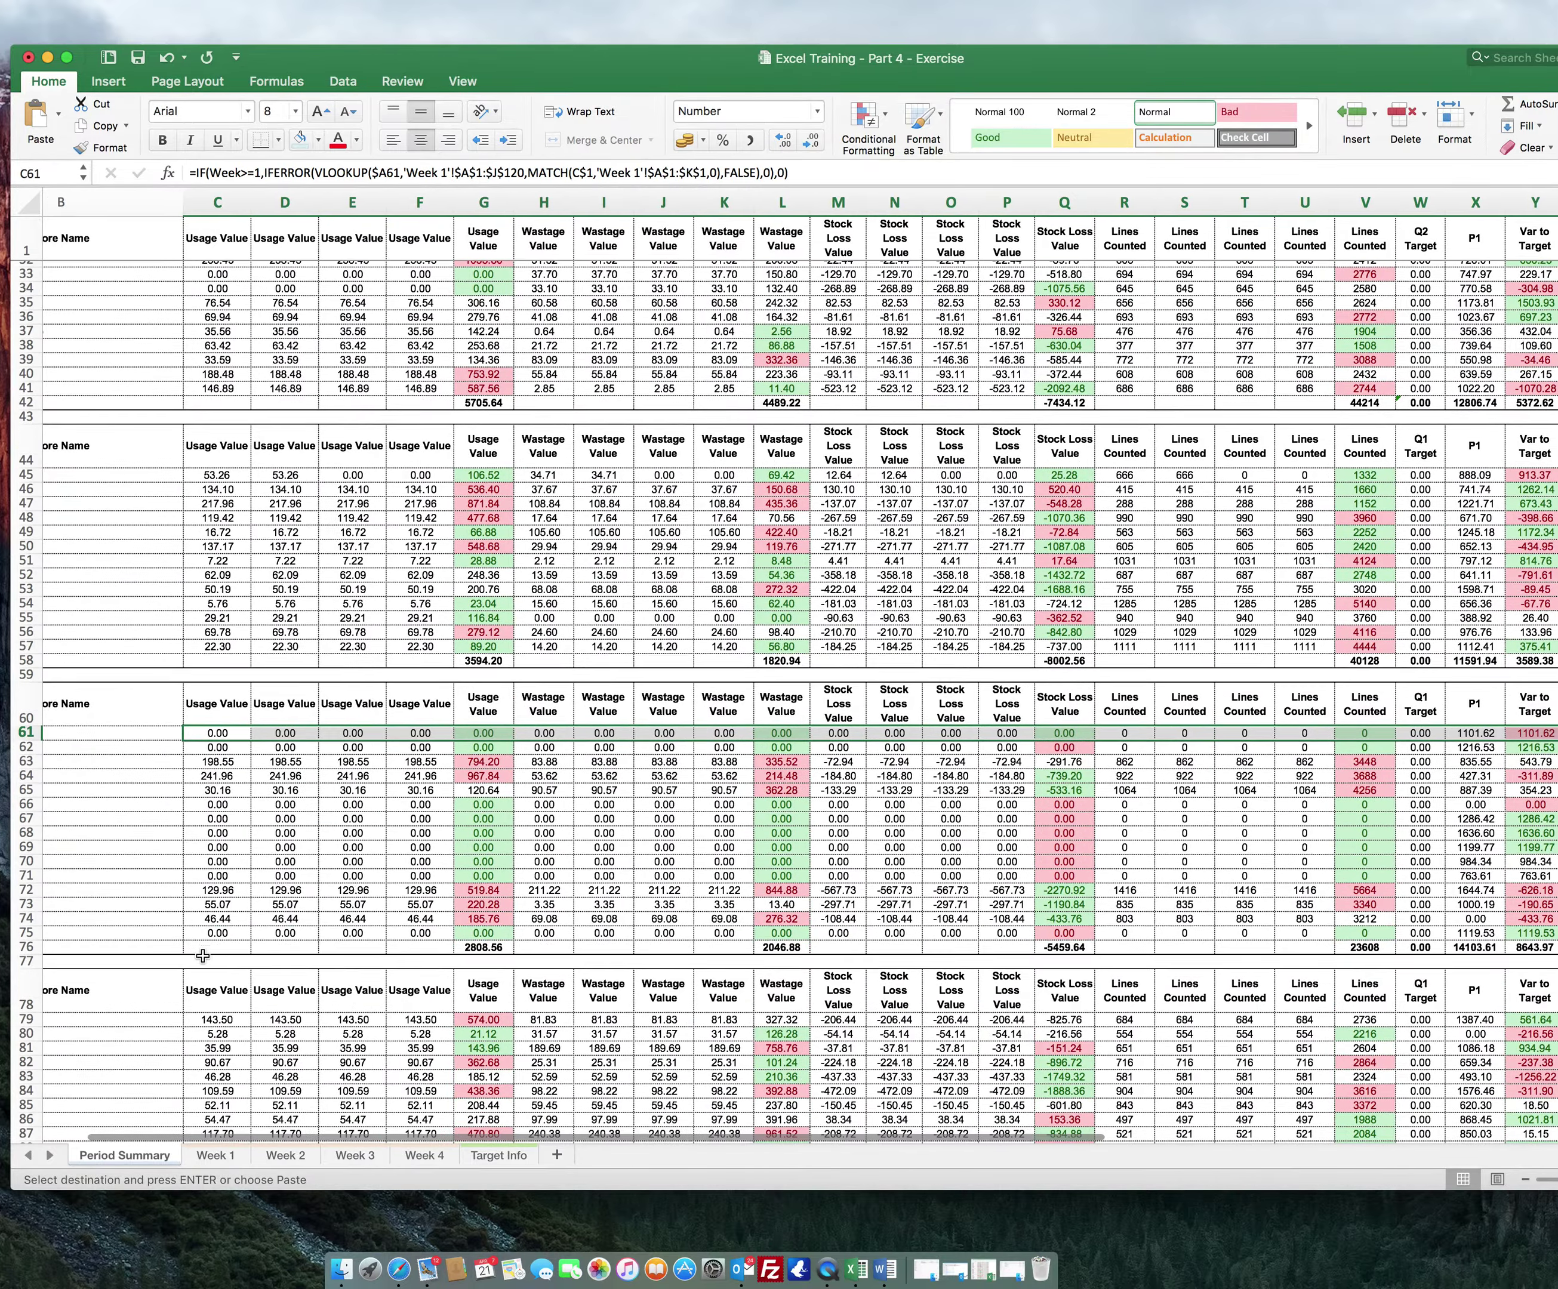
click(203, 1022)
key(super+v)
scroll(202, 1025, down, 4)
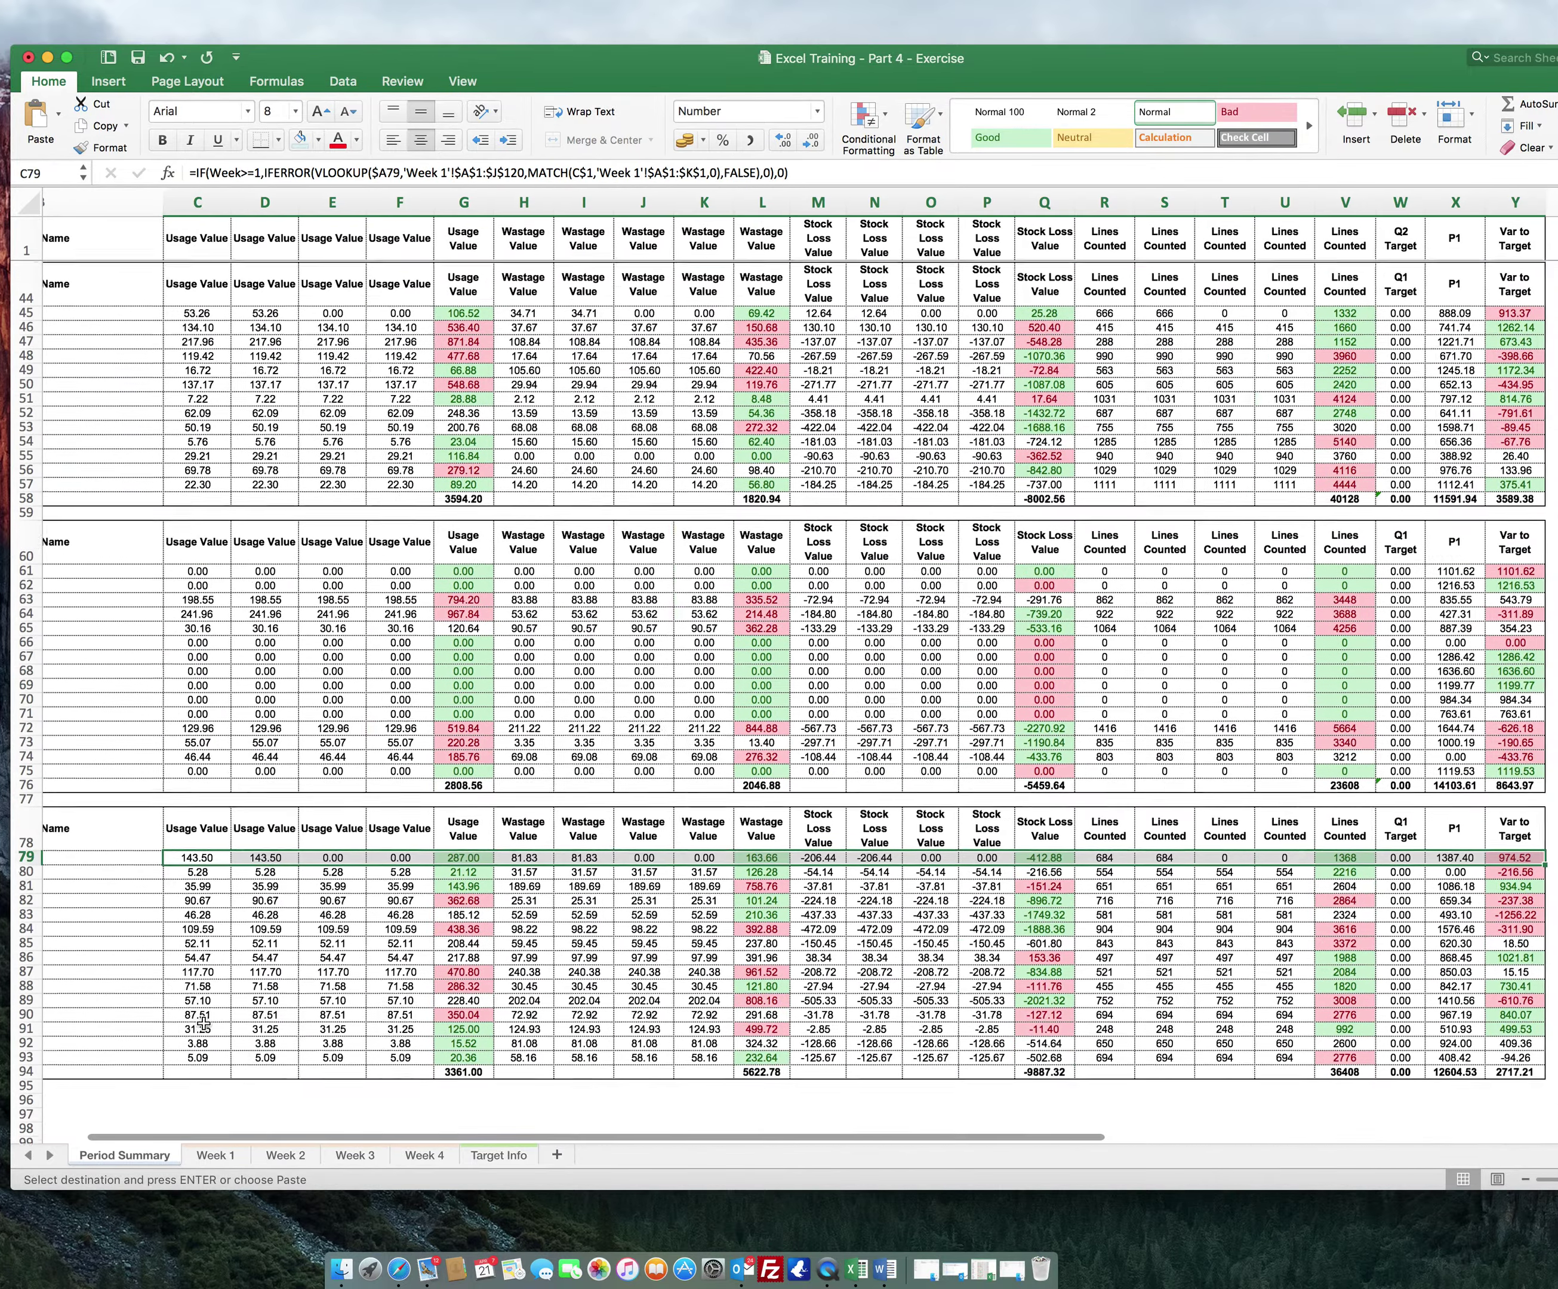
- Fill the pasted formulas in C24:Y24 down through row 41 of the E2 table
scroll(203, 1023, up, 15)
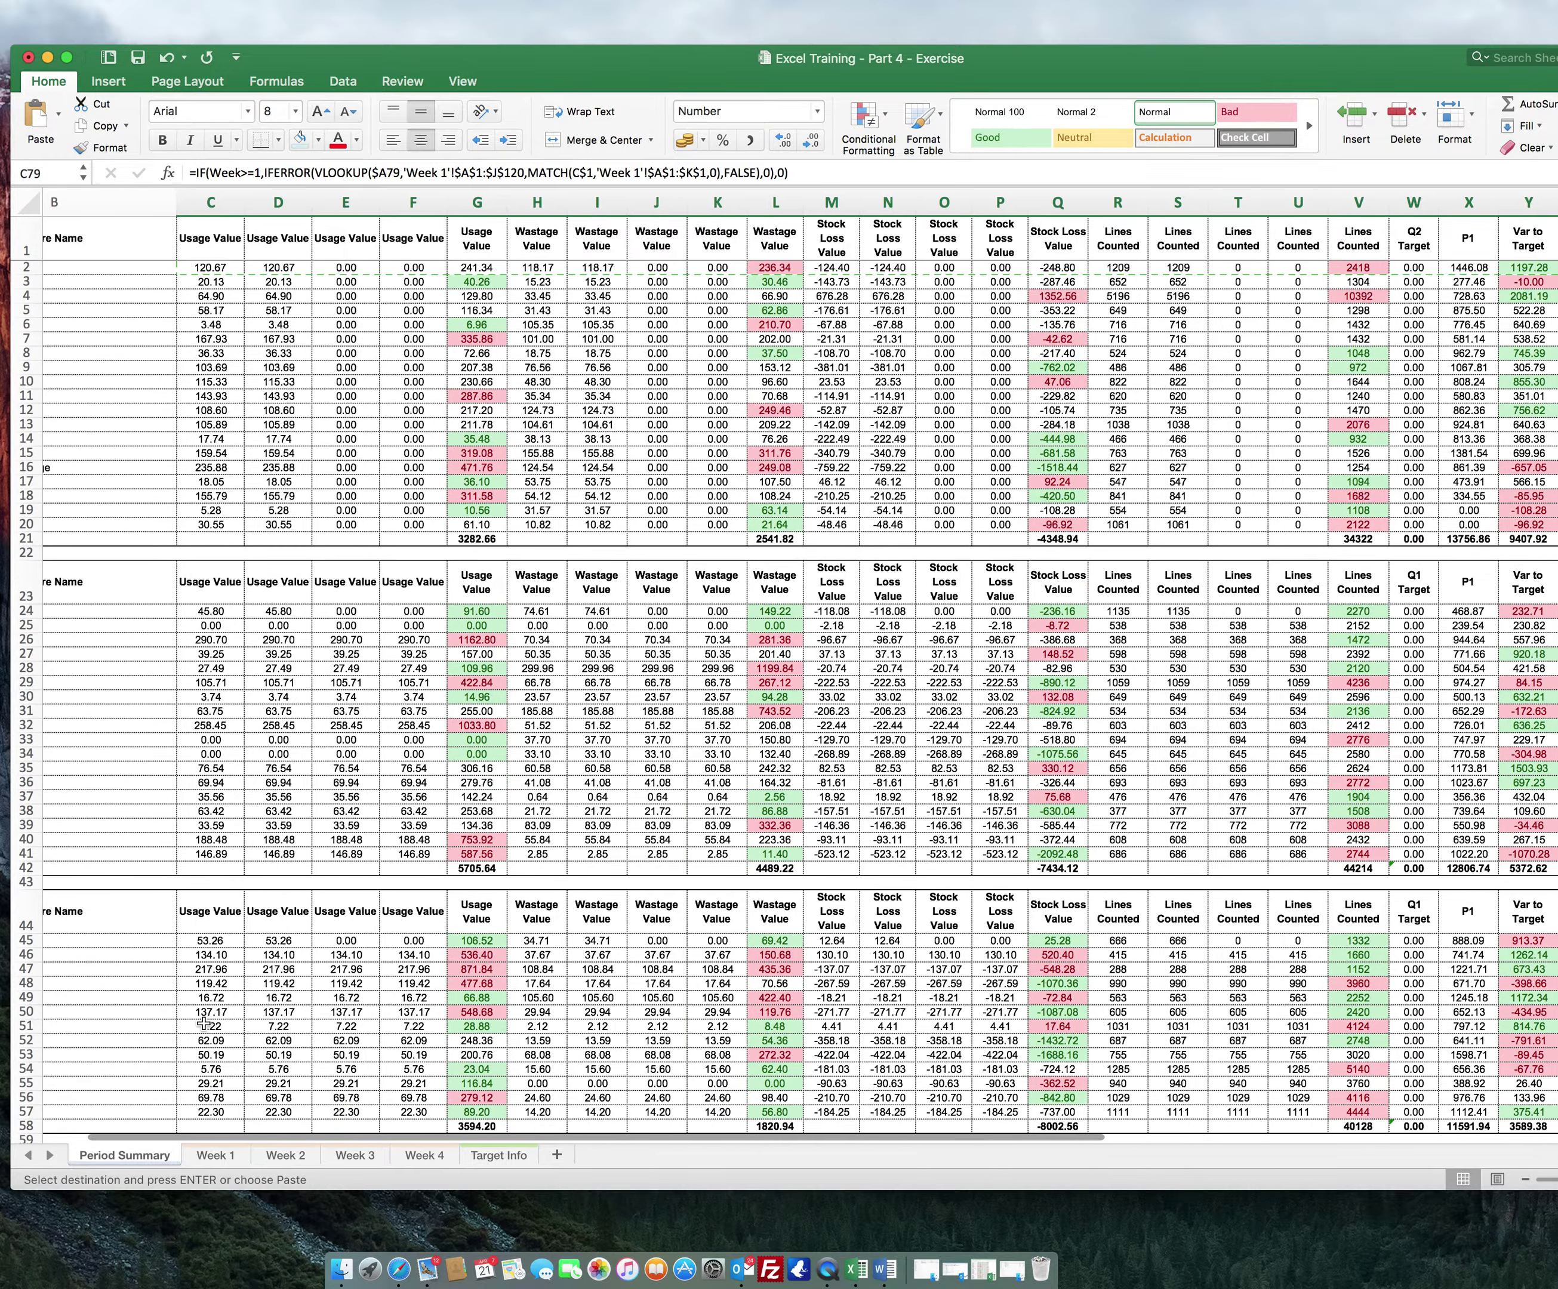
scroll(203, 1023, right, 3)
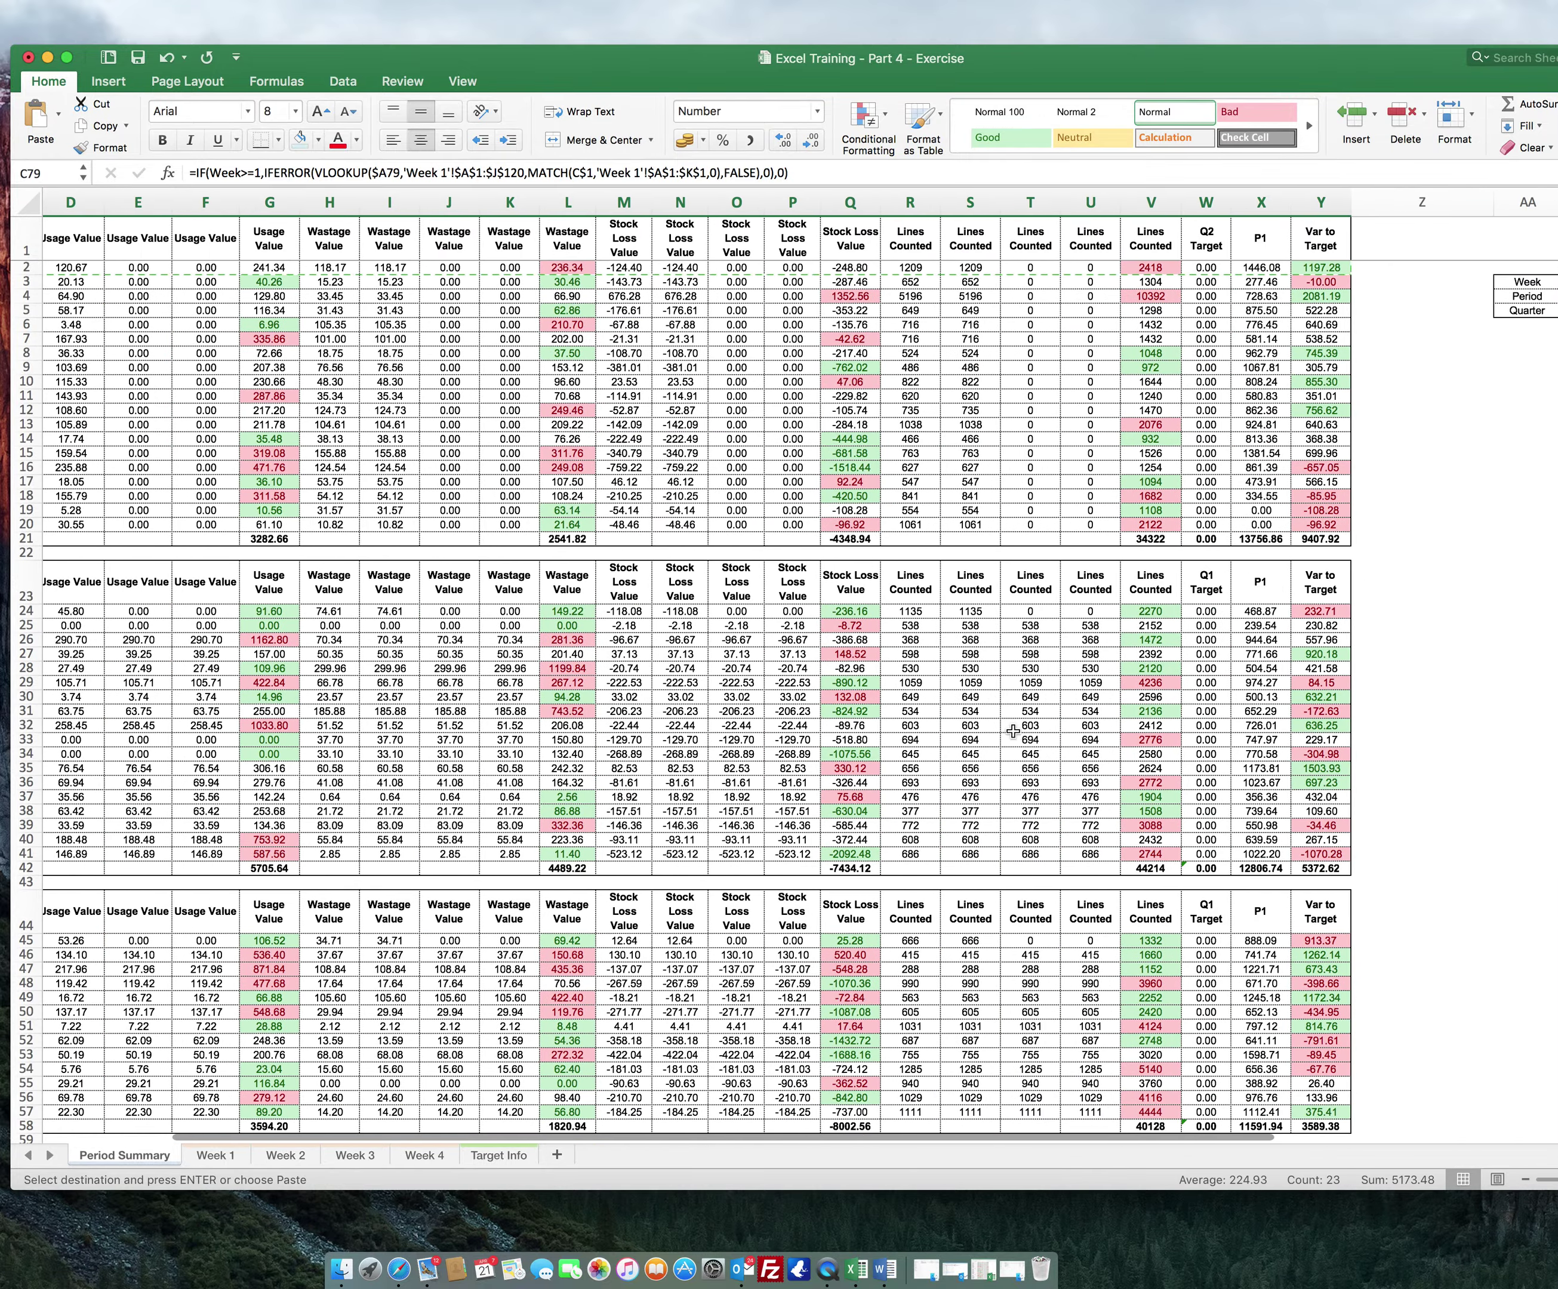
drag(1314, 610, 366, 614)
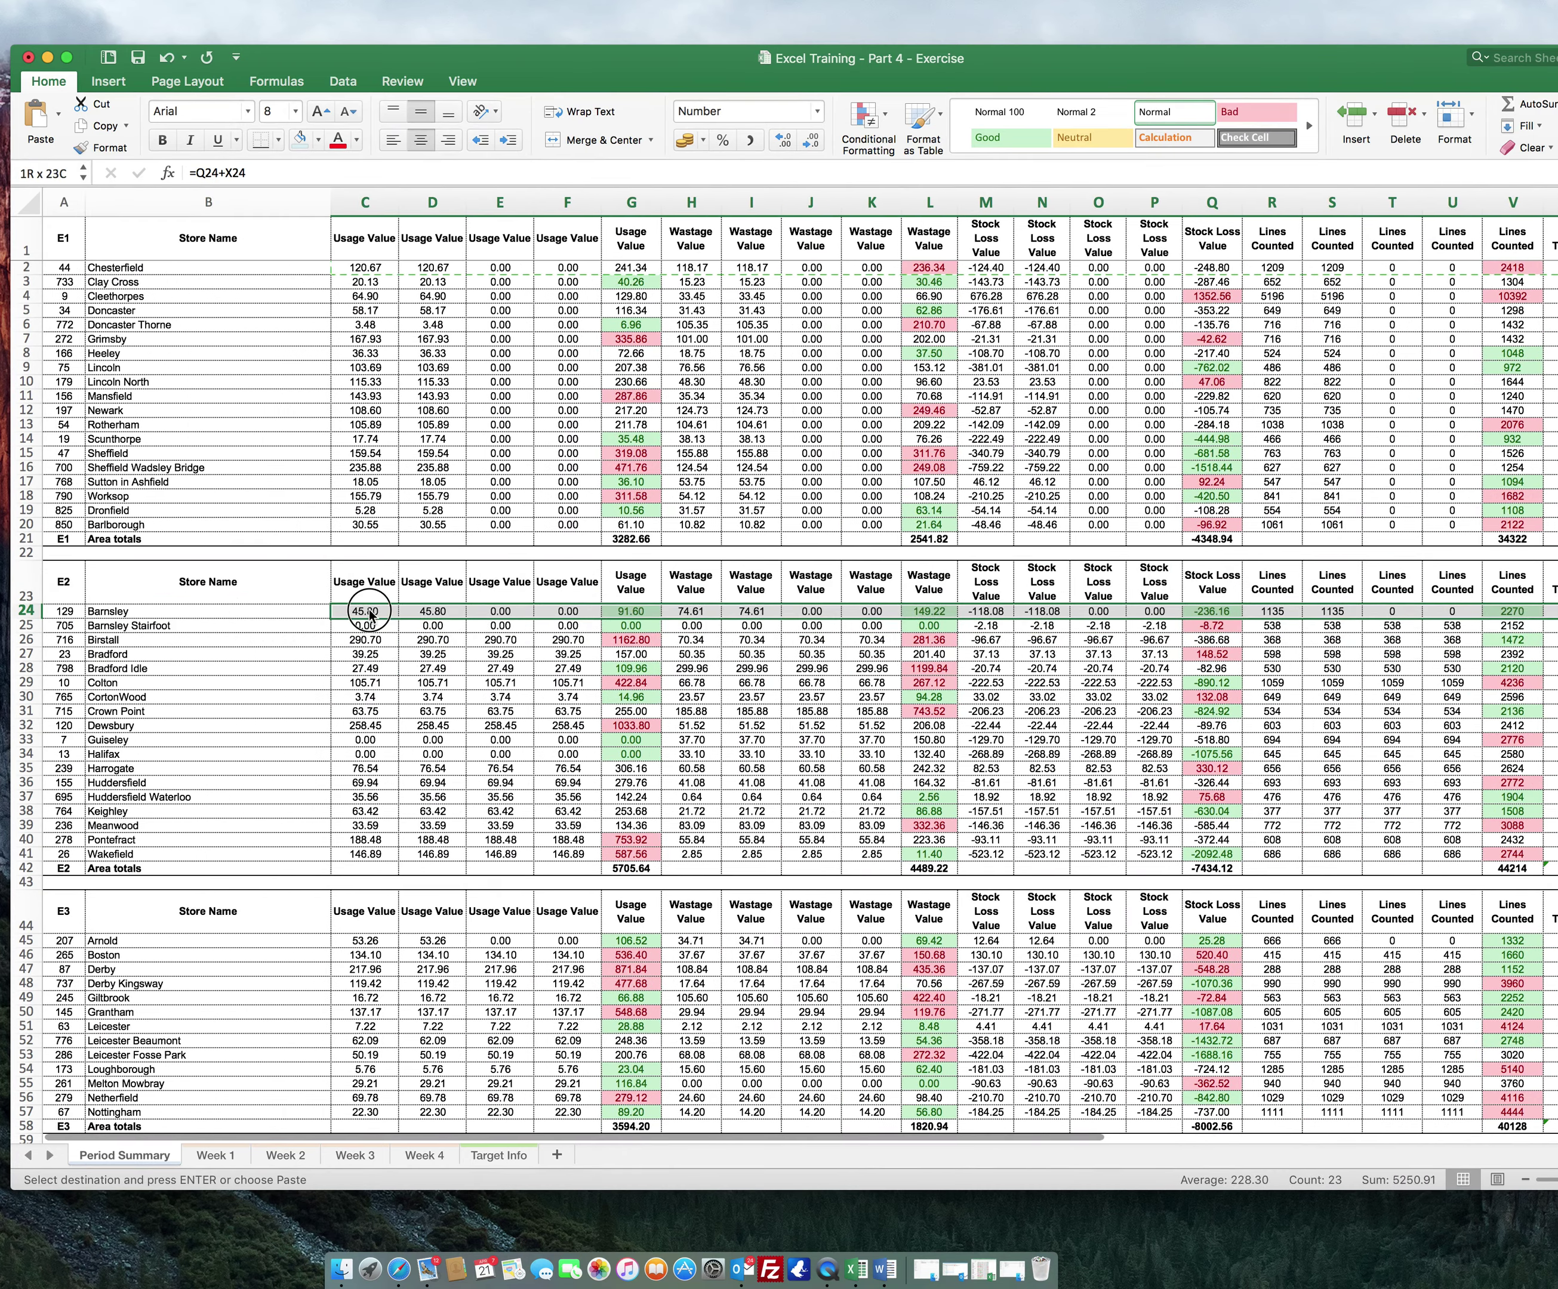
scroll(369, 609, right, 5)
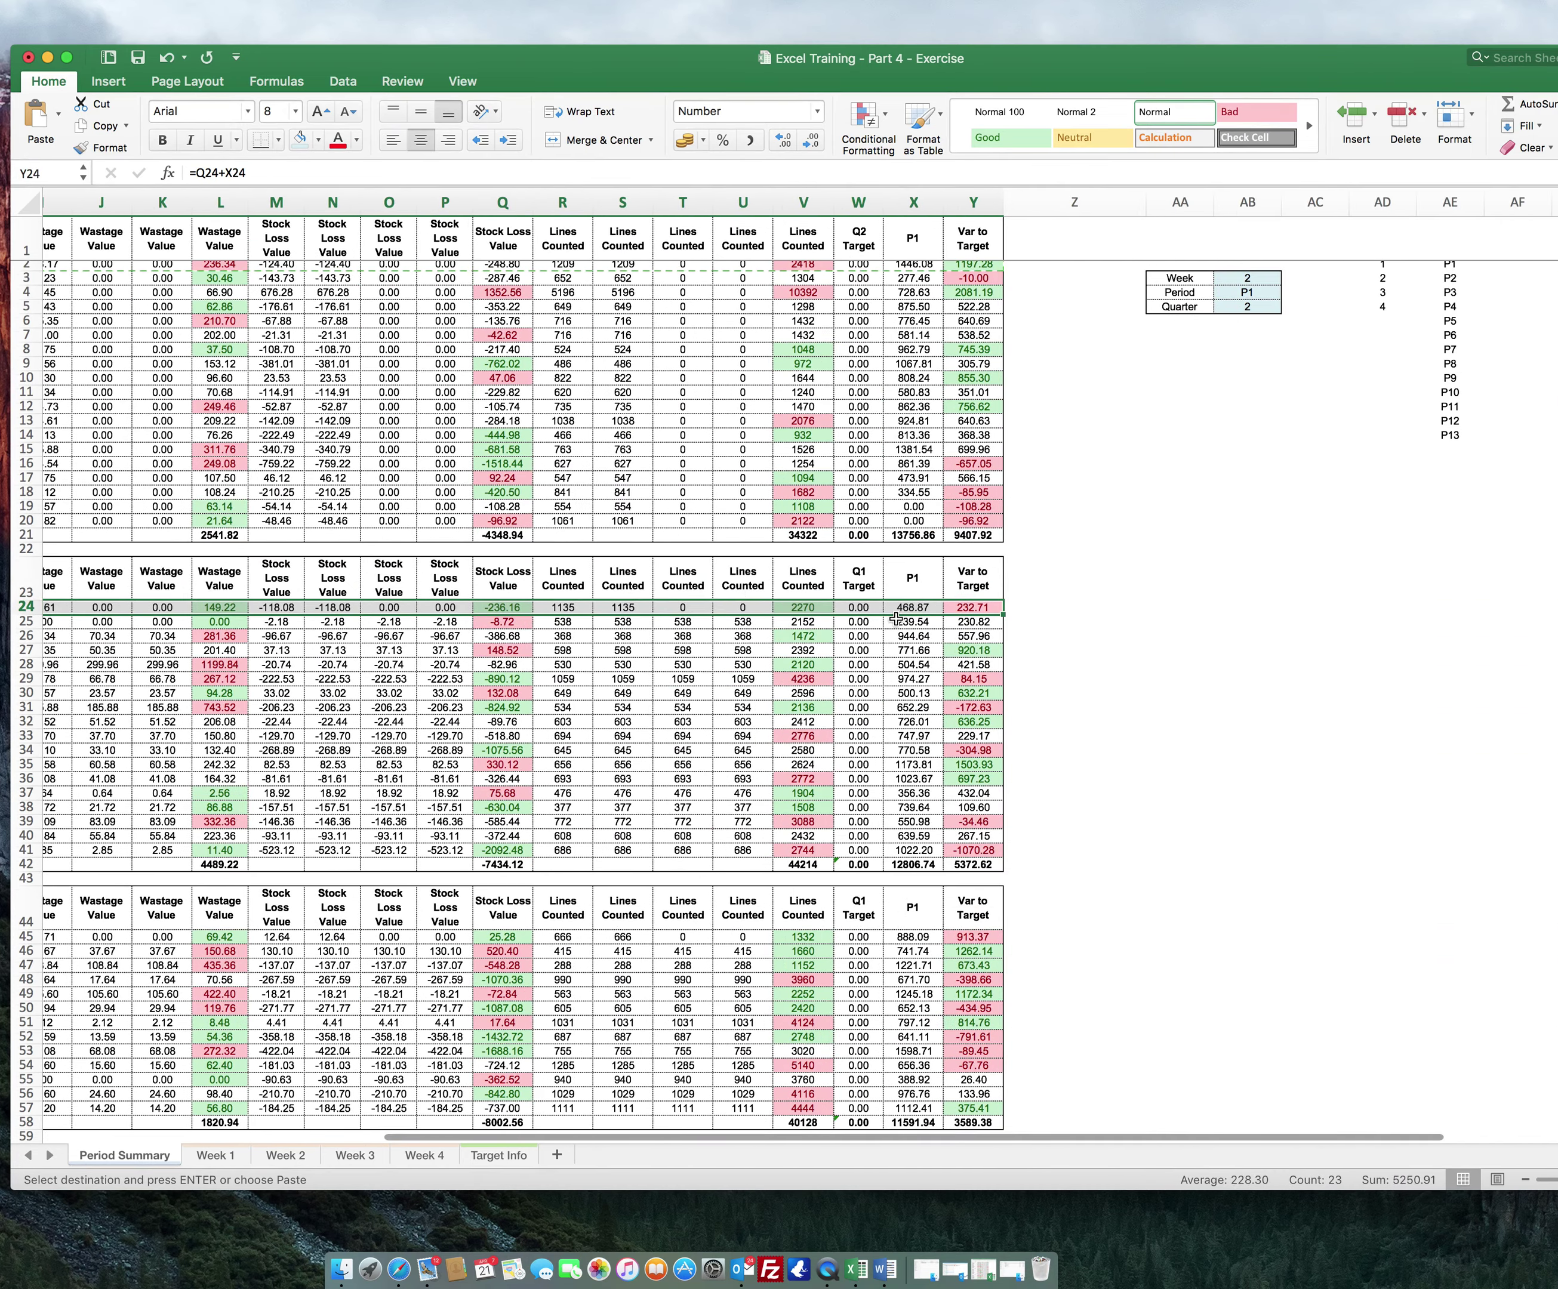
drag(1001, 614, 960, 846)
- Fill the formulas in C45:Y45 down through row 57 of the E3 table
scroll(1024, 891, left, 2)
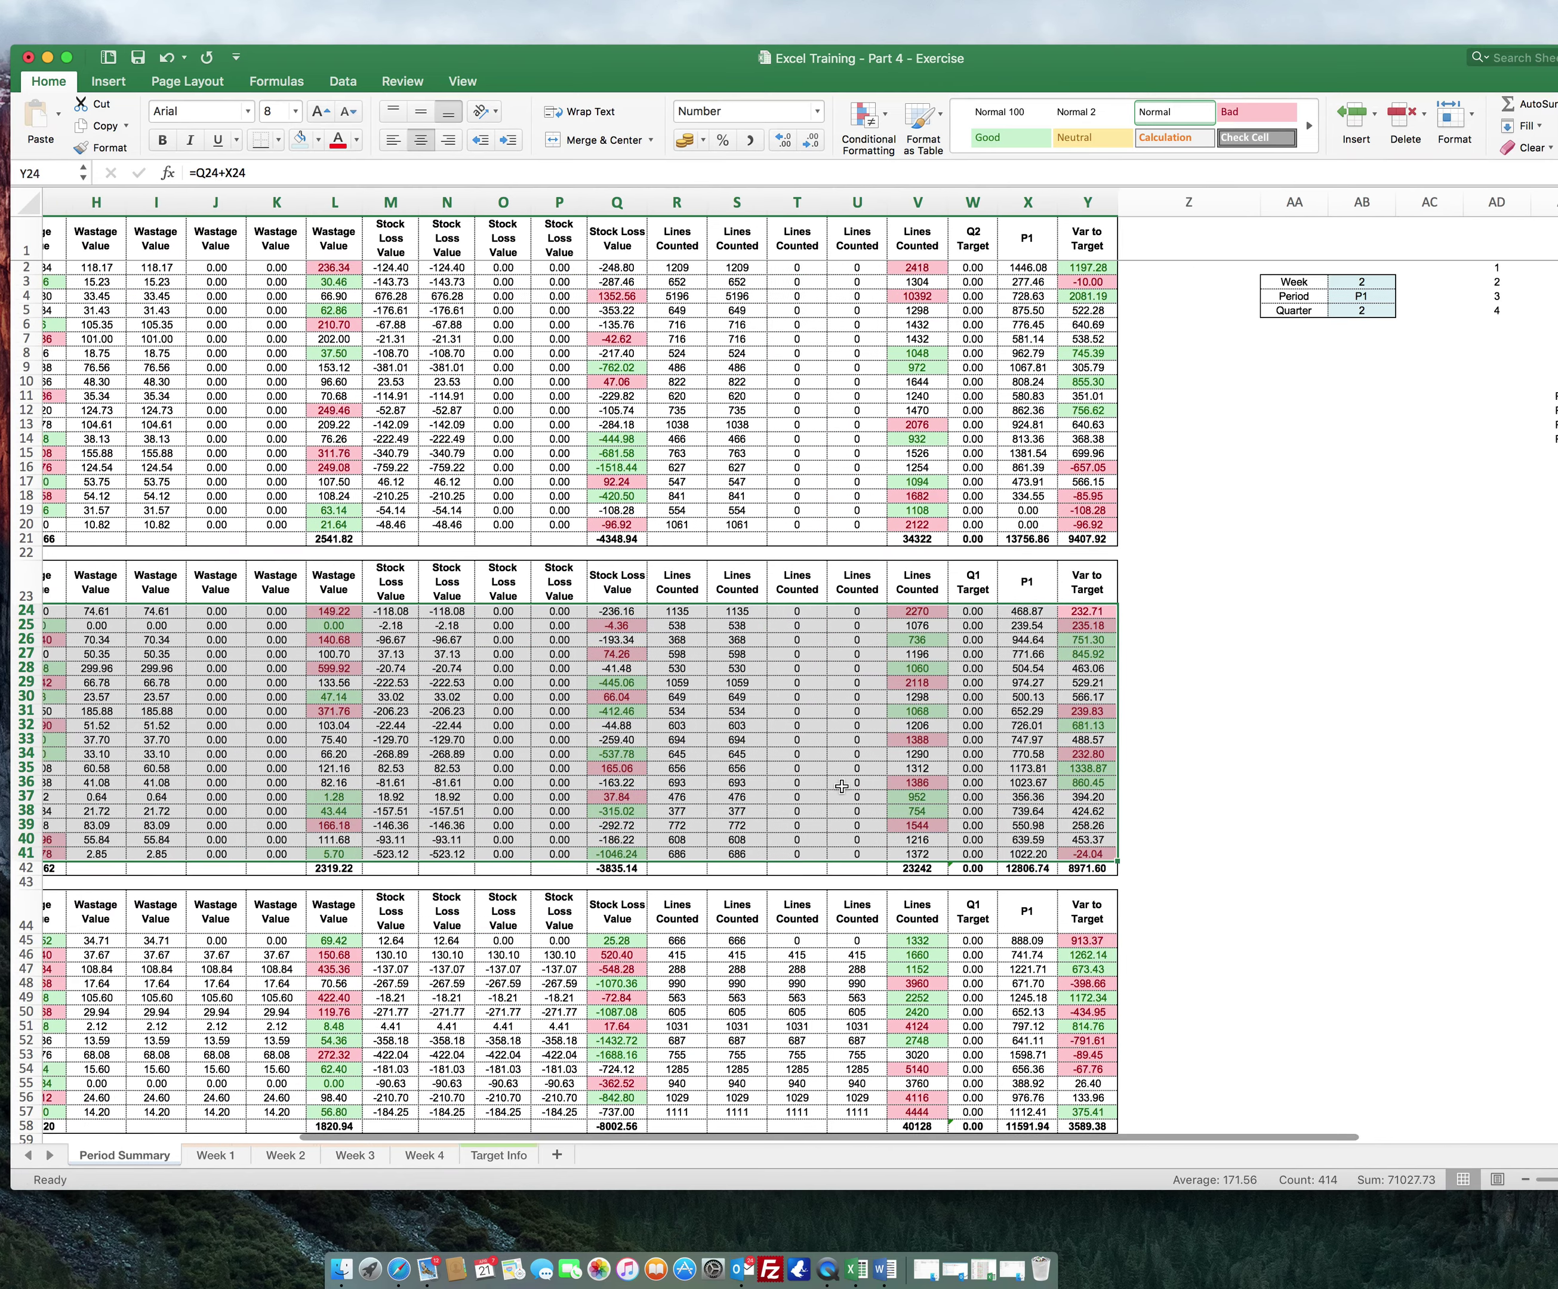
drag(1089, 936, 368, 939)
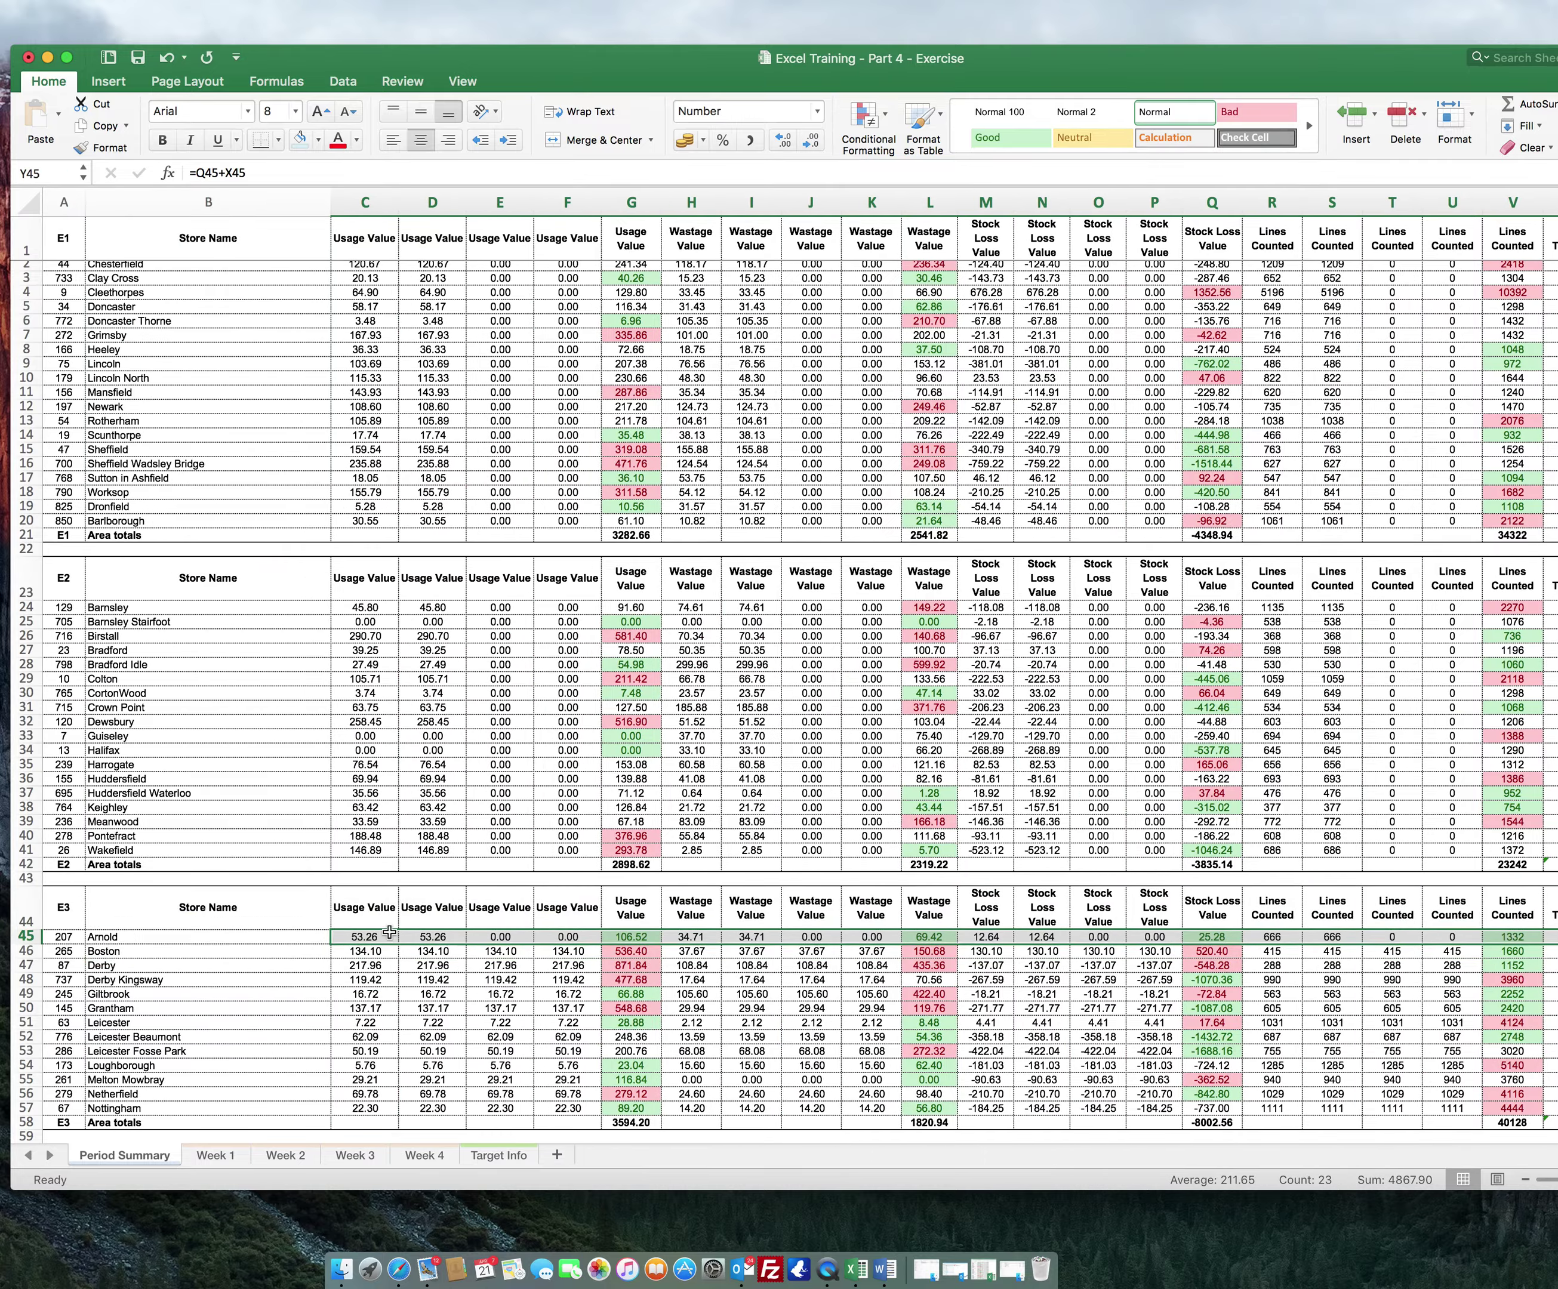
scroll(1132, 991, right, 3)
scroll(1132, 991, down, 2)
scroll(1131, 991, down, 5)
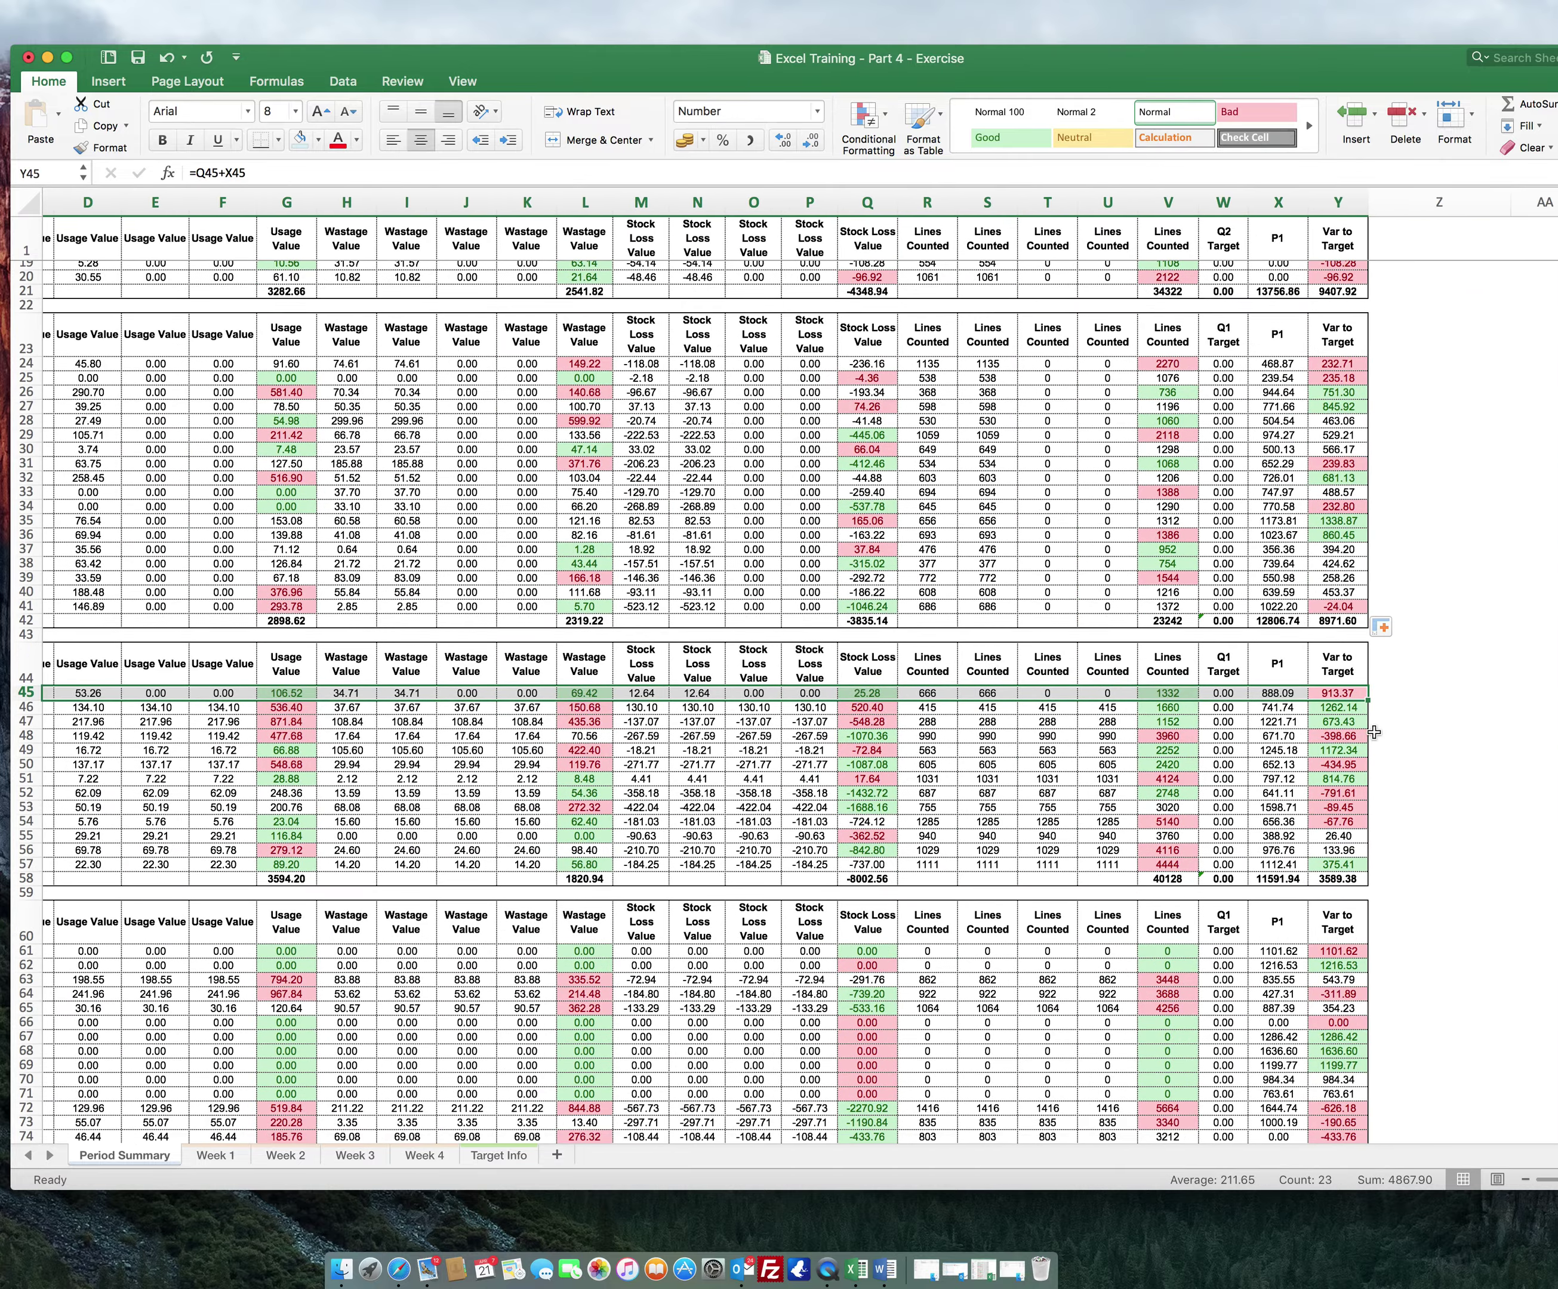
drag(1365, 703, 1359, 866)
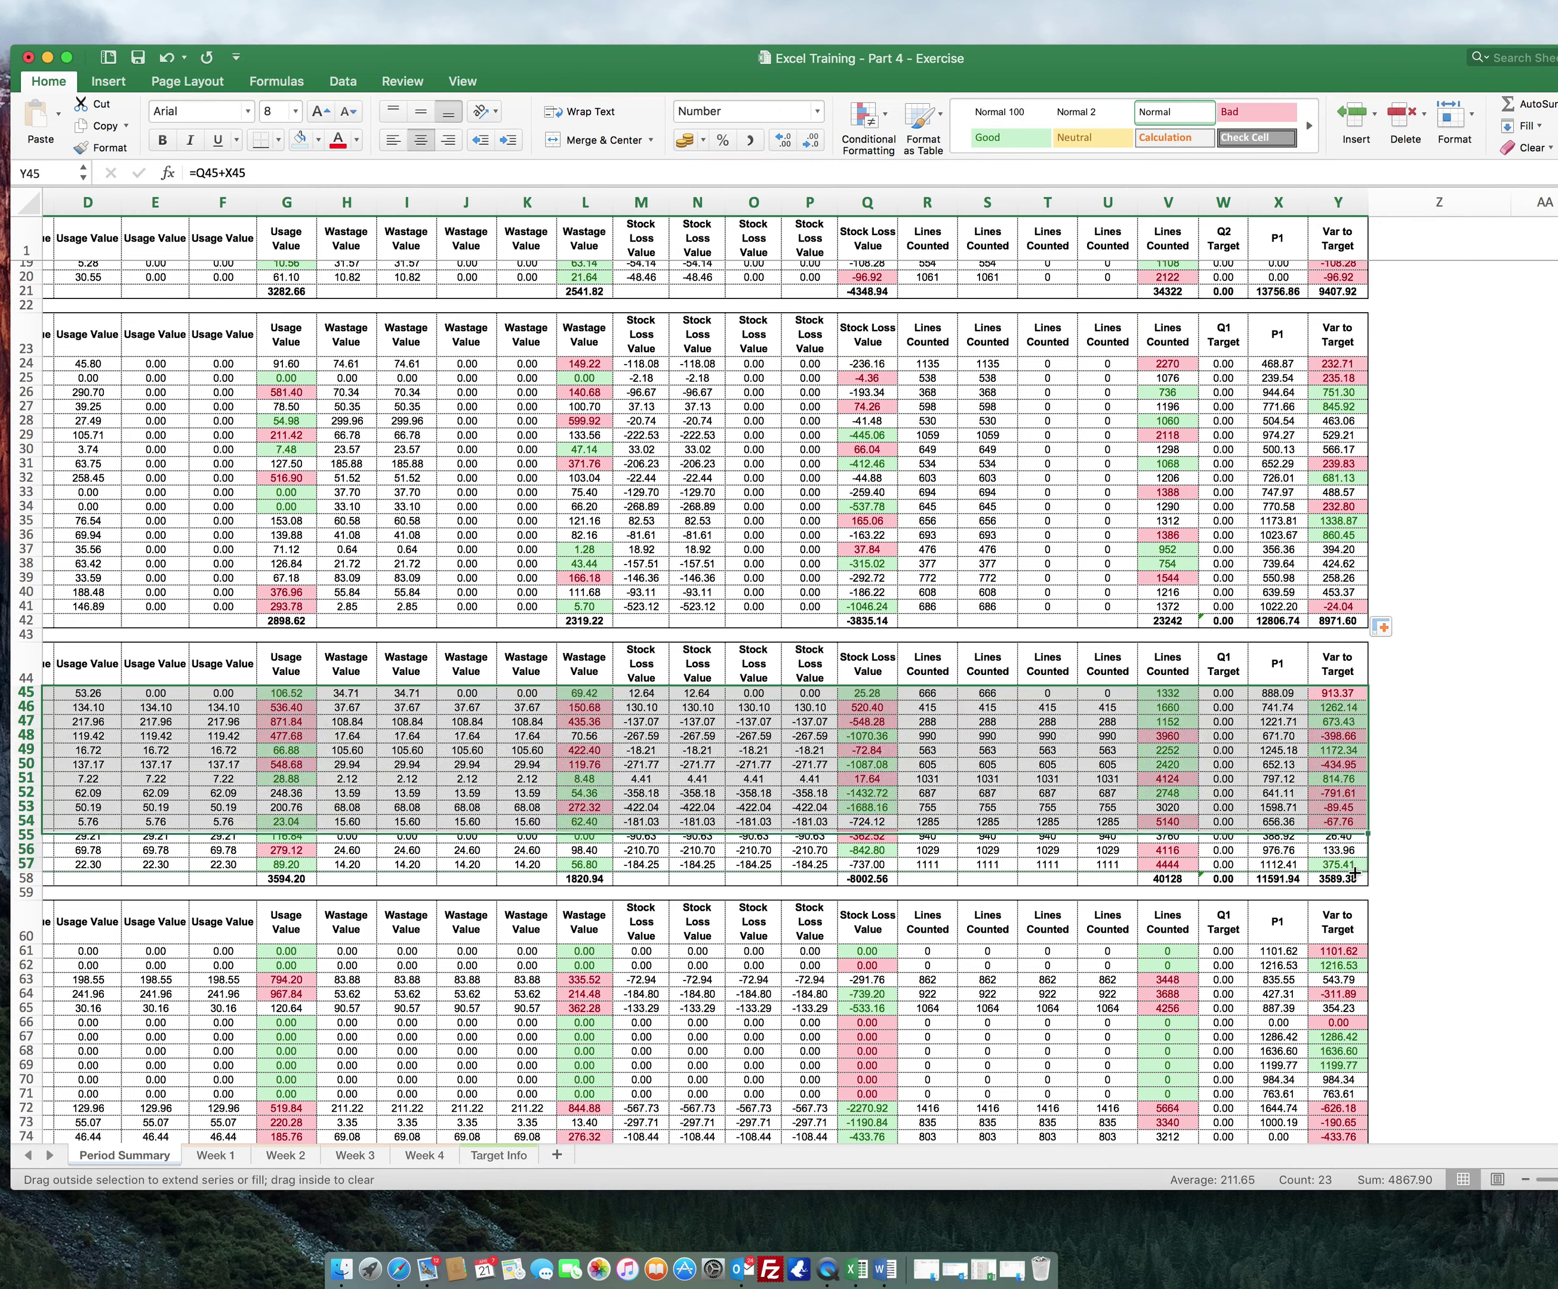
- Fill the first-row formulas of the last two area tables down, from row 61 to 75 and from row 79 to 93
scroll(798, 748, down, 8)
scroll(798, 748, left, 2)
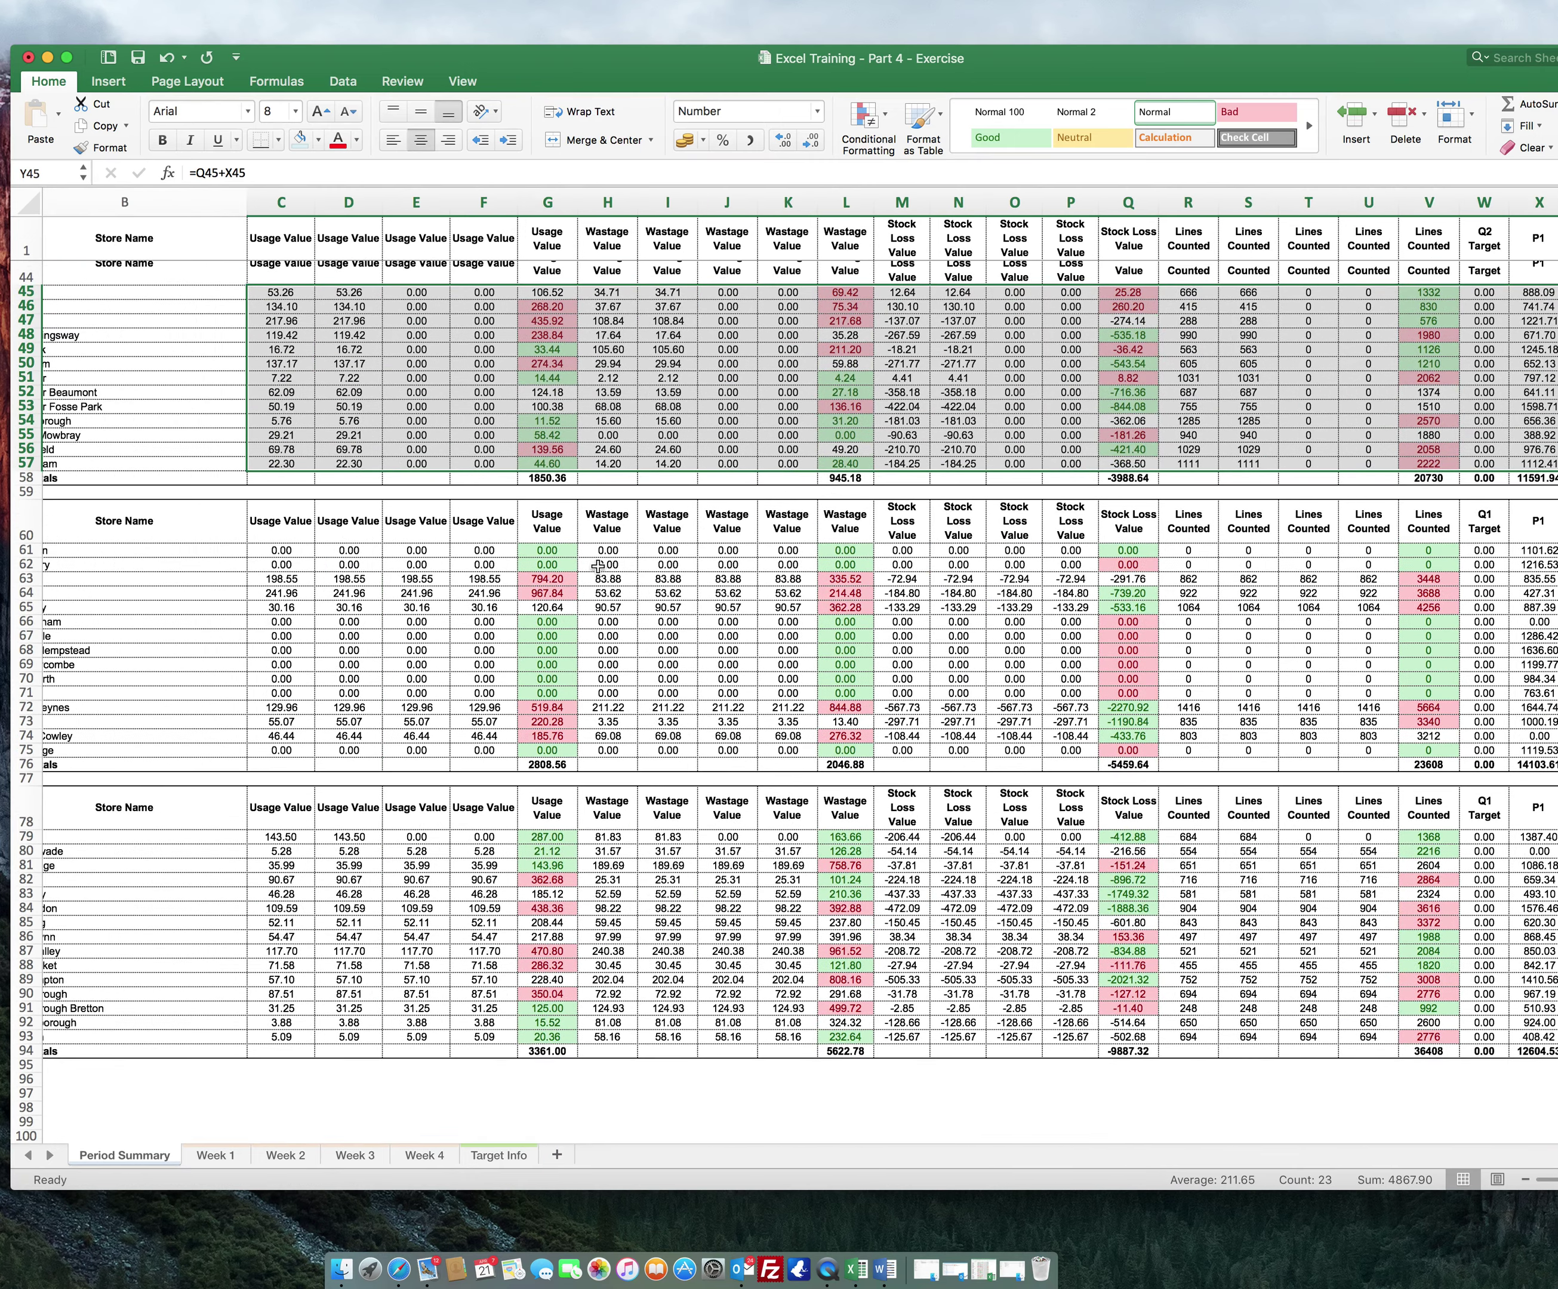
drag(280, 550, 1555, 752)
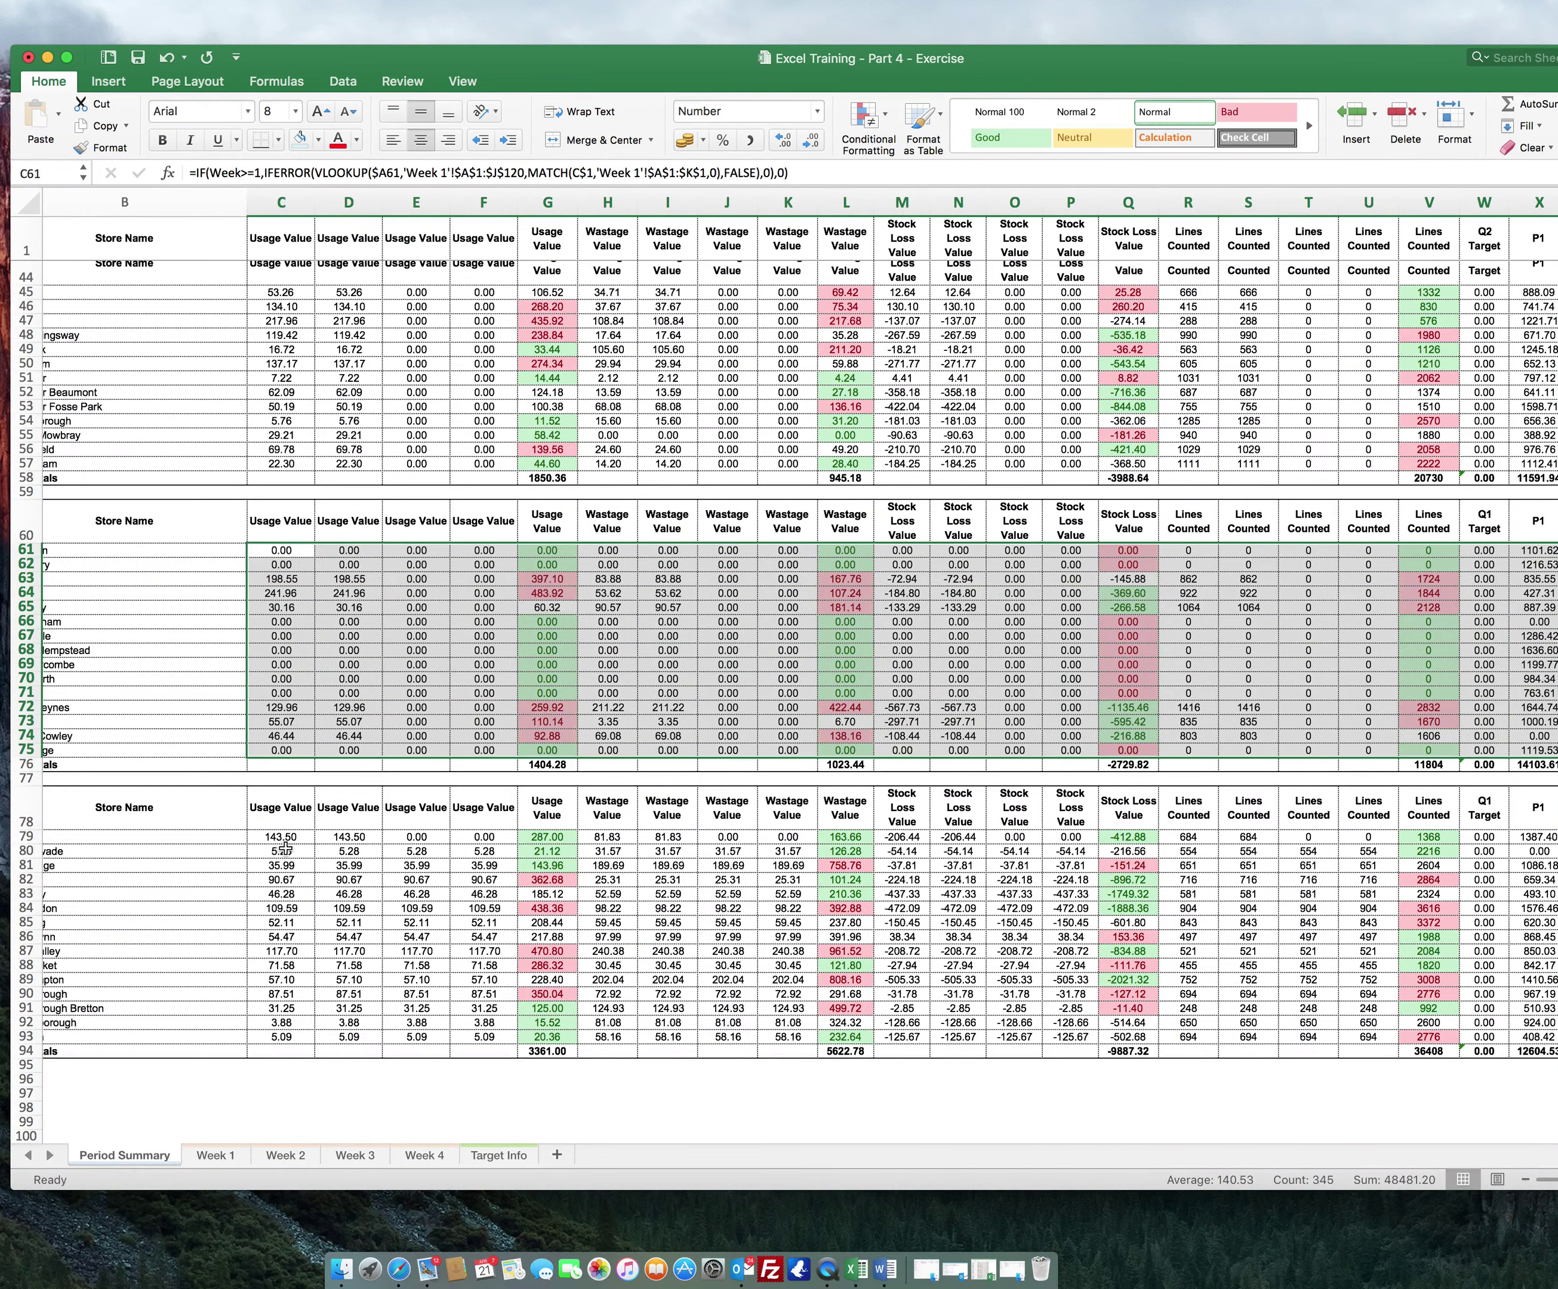
drag(280, 836, 1555, 1037)
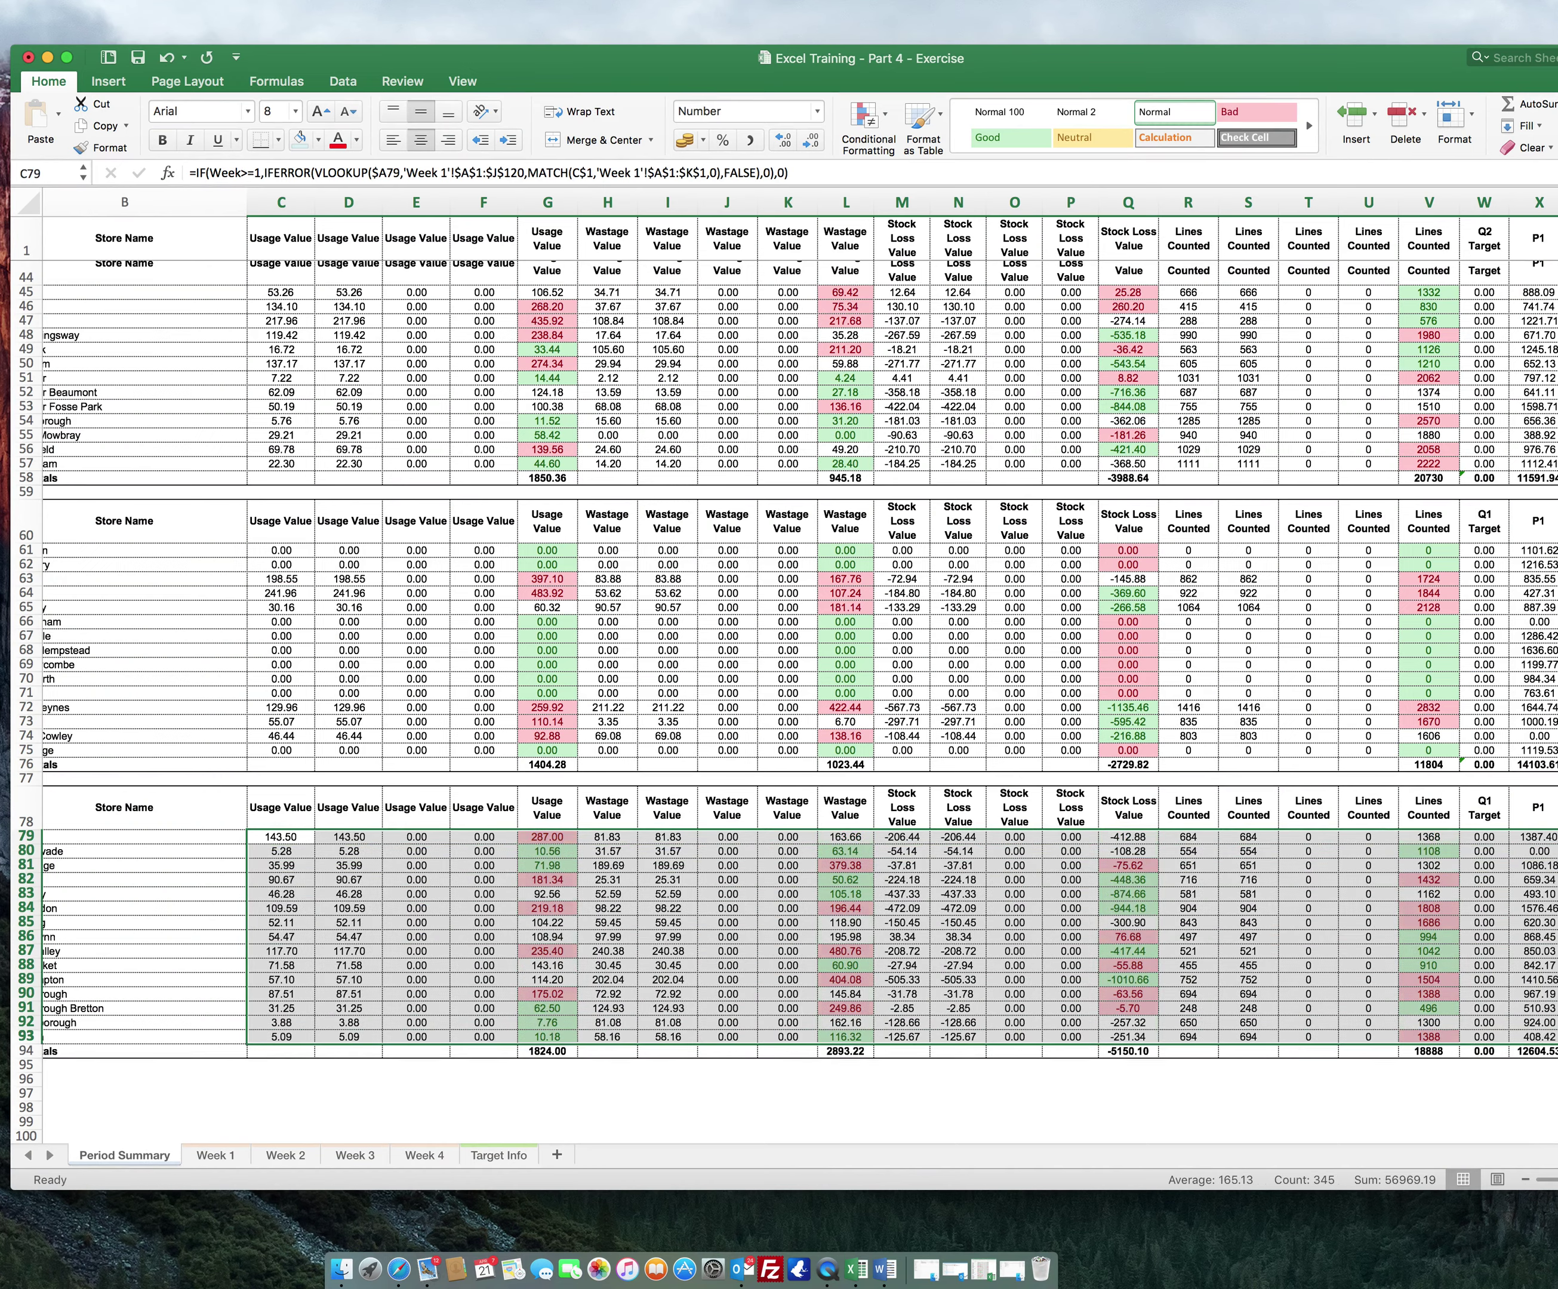
- Copy the quarter and period headers in W1:X1 and paste them into the E2 and E3 header rows at W23 and W44
scroll(965, 991, up, 15)
scroll(965, 992, right, 3)
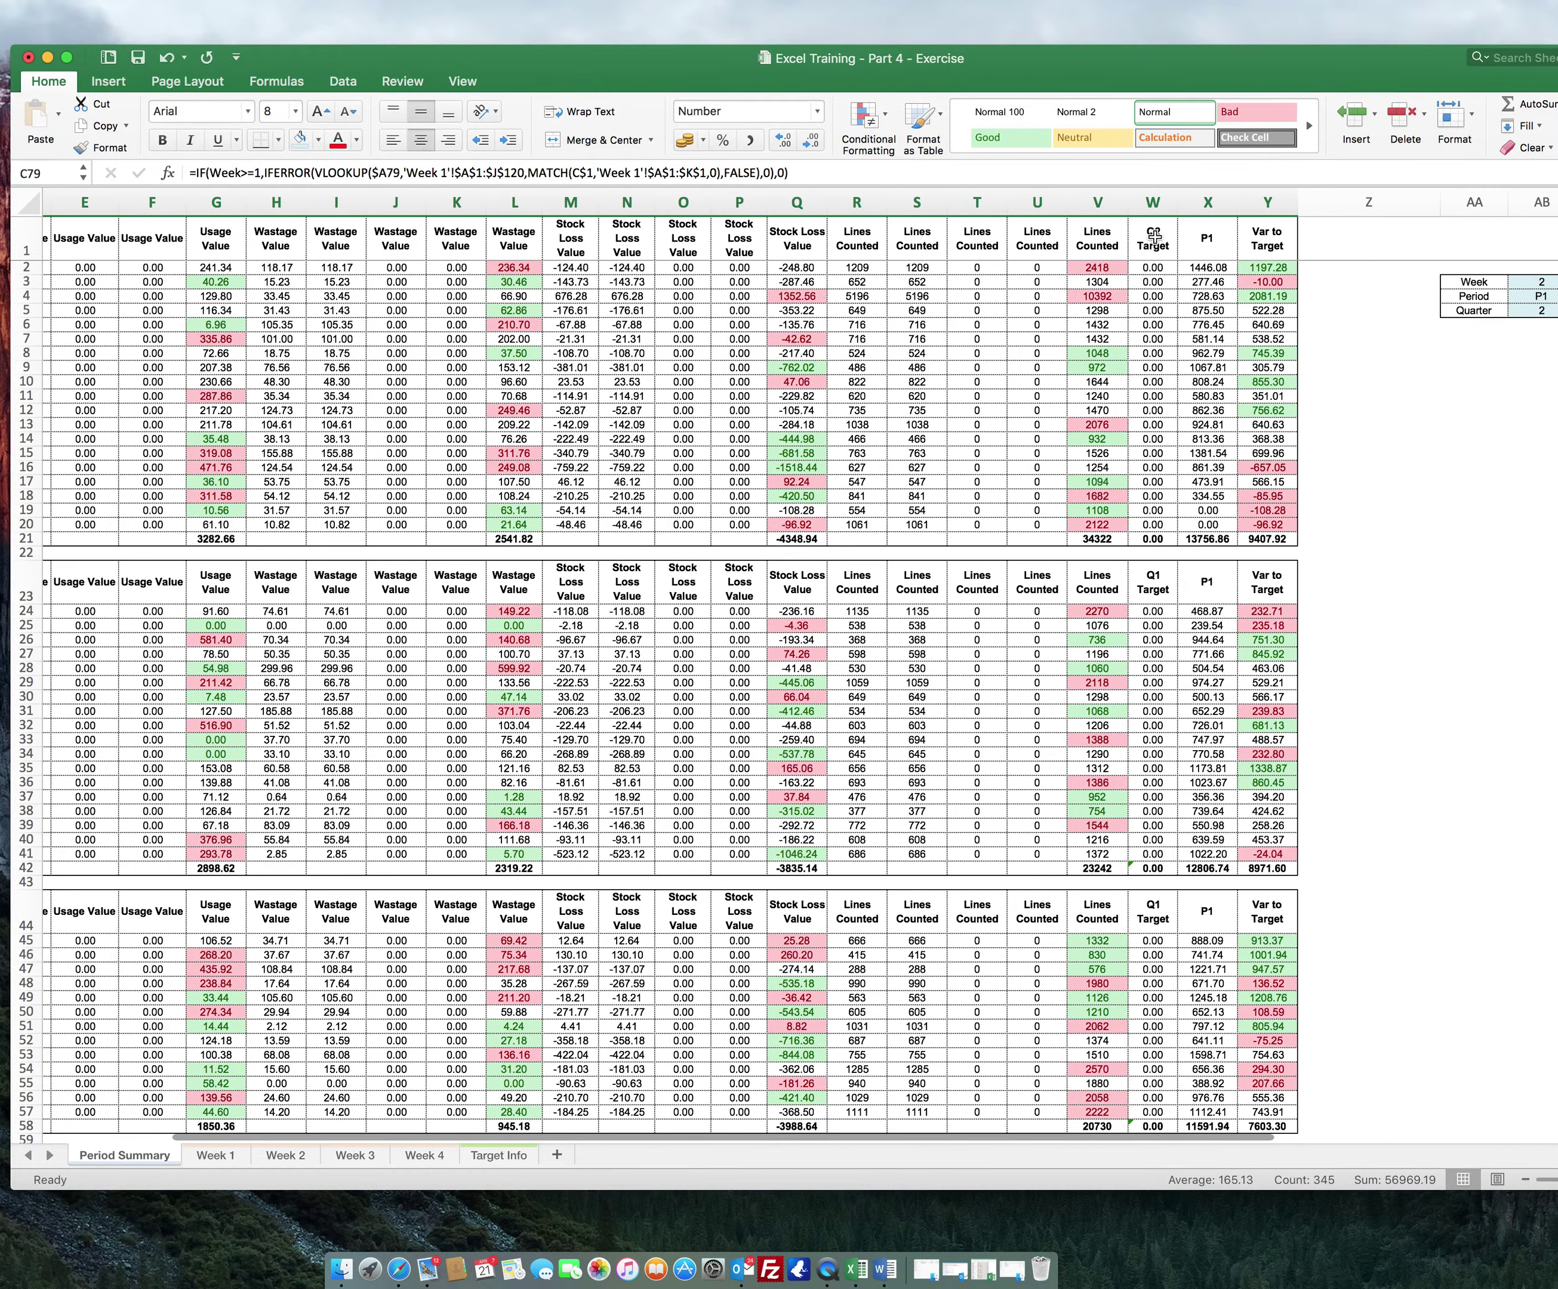
drag(1153, 243, 1199, 236)
key(super+c)
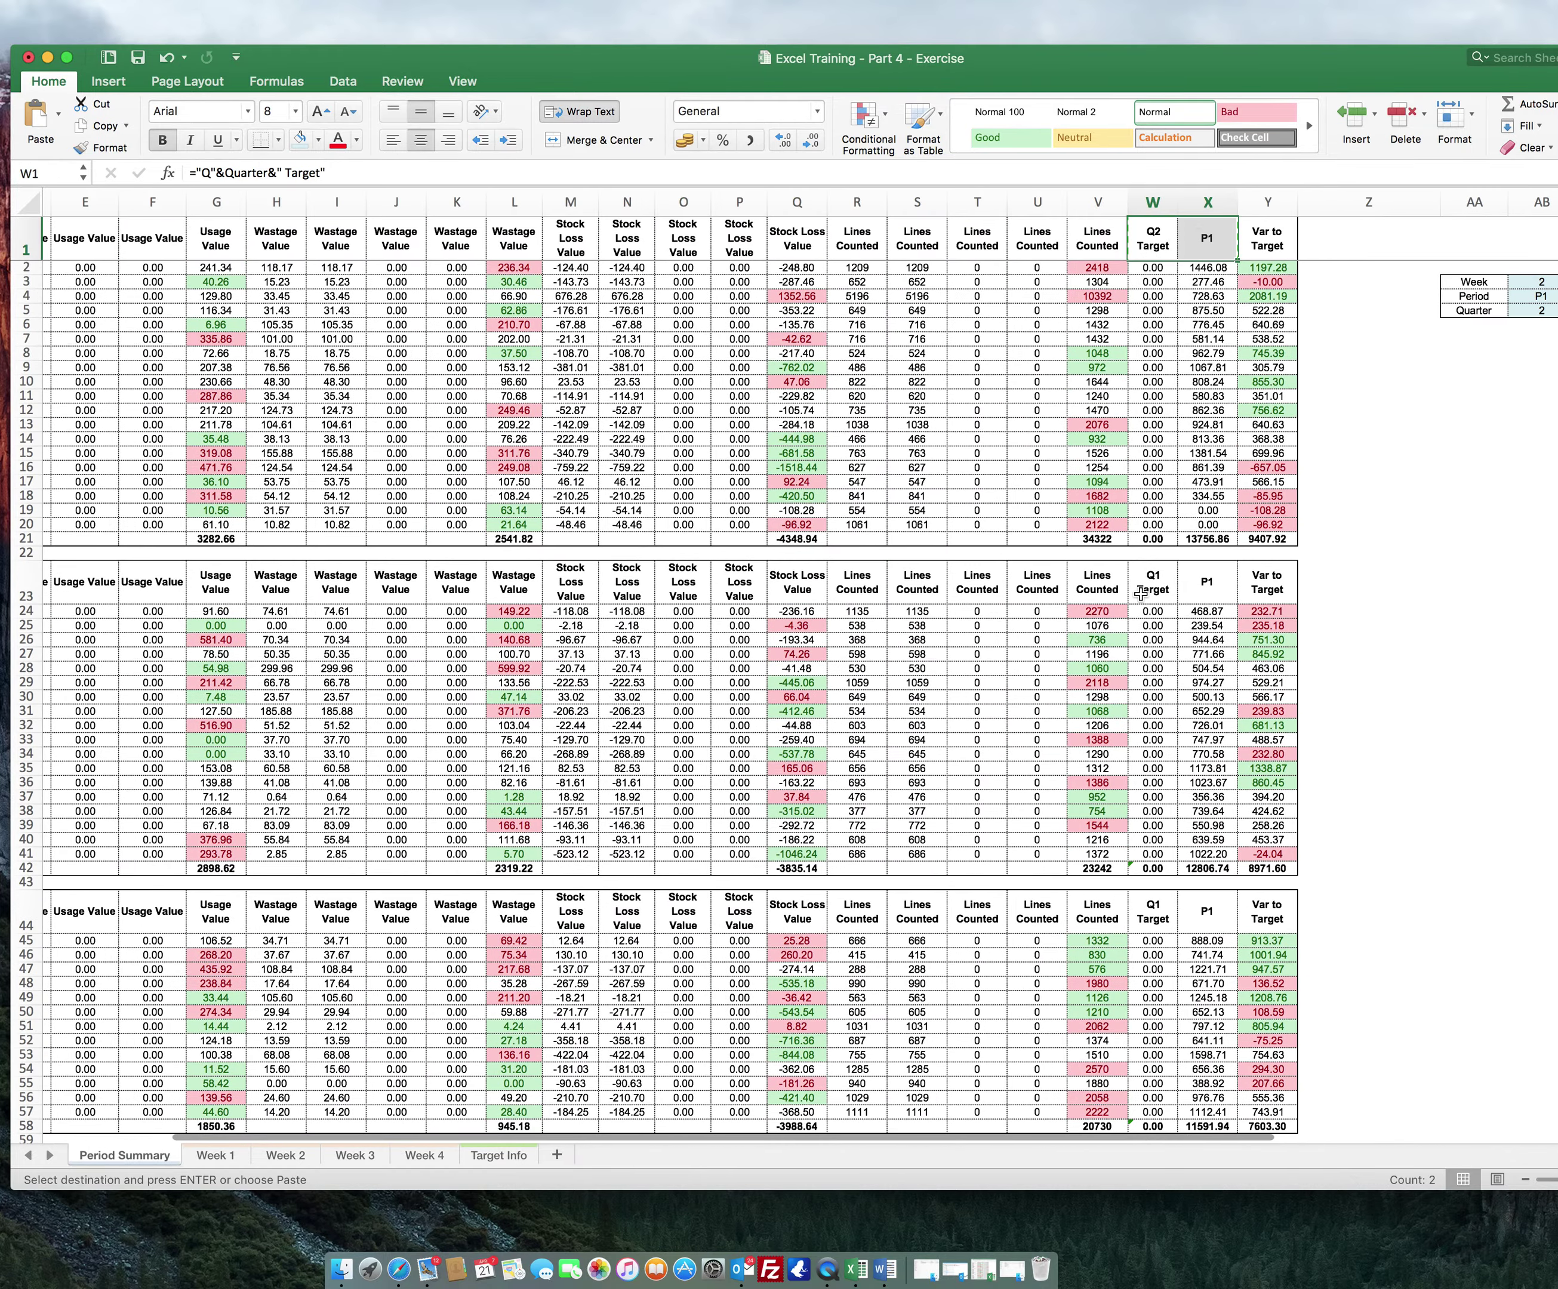
click(1140, 592)
key(super+v)
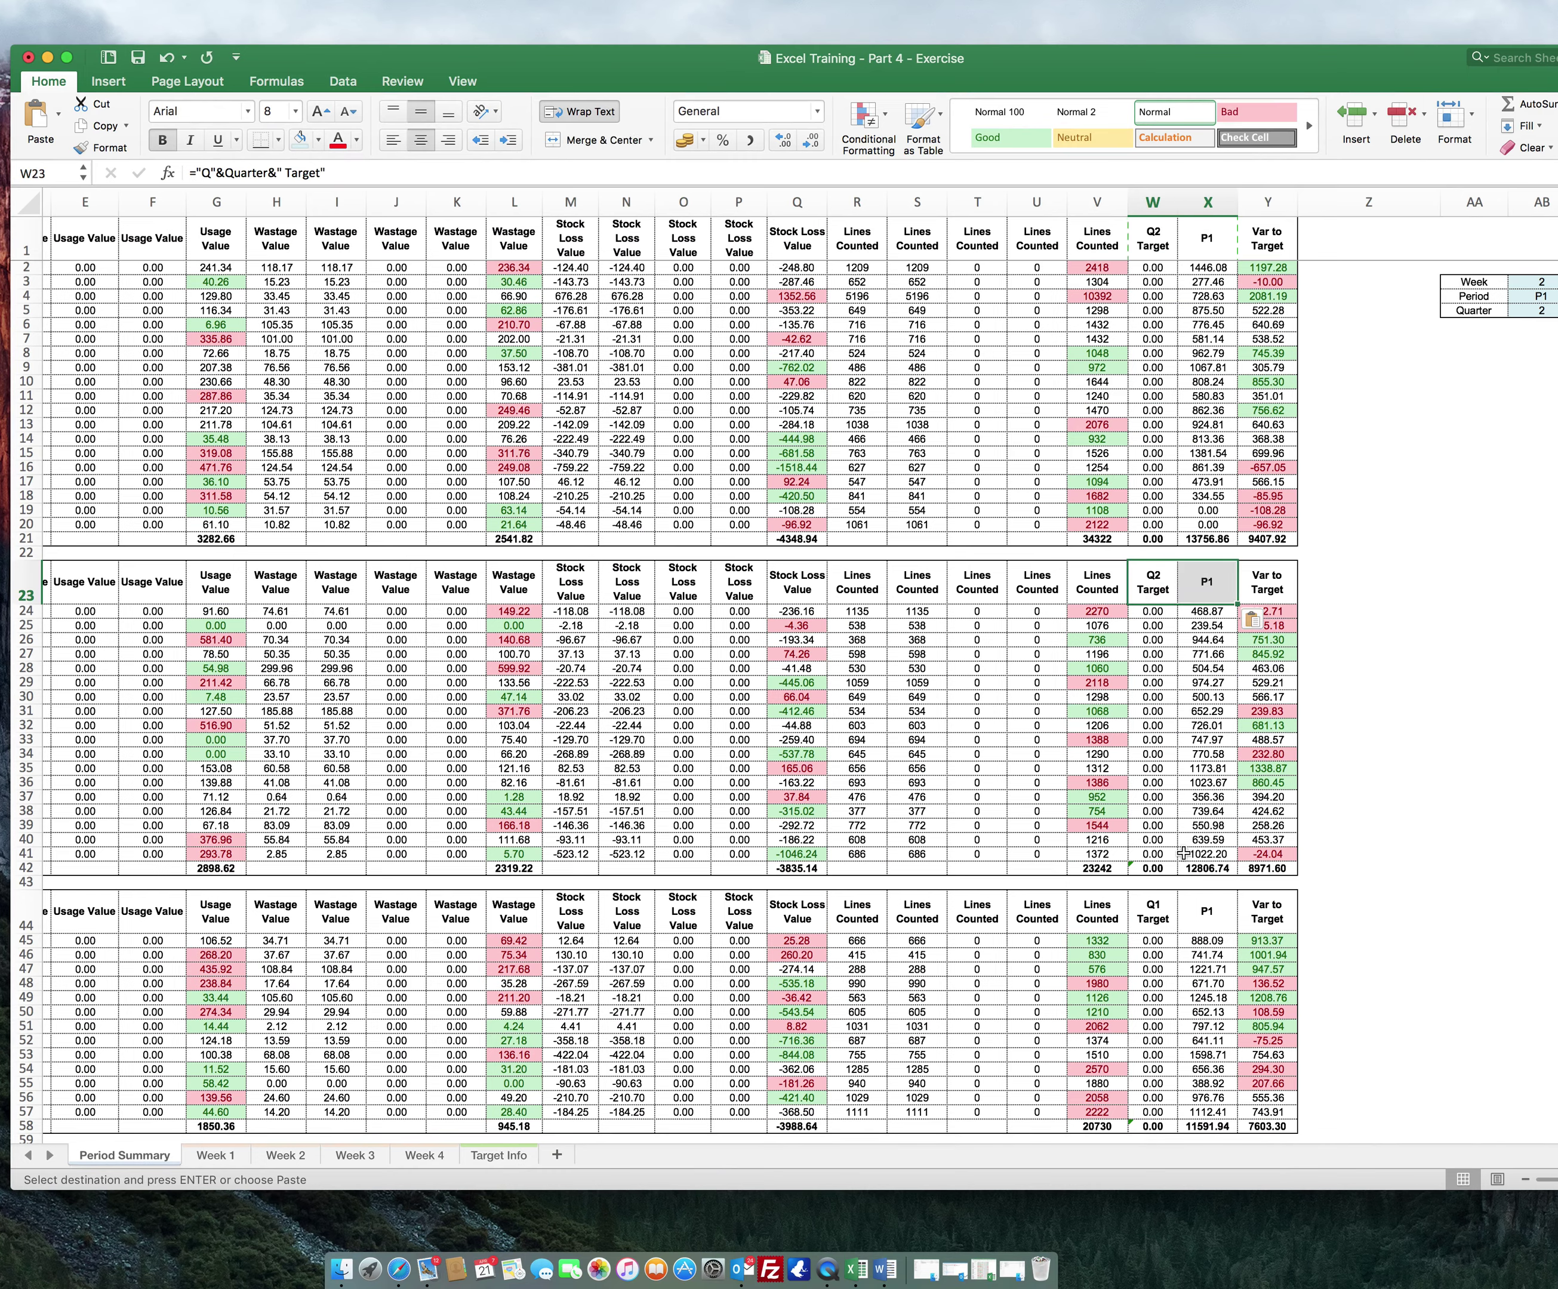
click(1159, 904)
key(super+v)
- Paste the copied quarter and period headers into the last two tables' header rows at W60 and W78
scroll(1159, 904, down, 5)
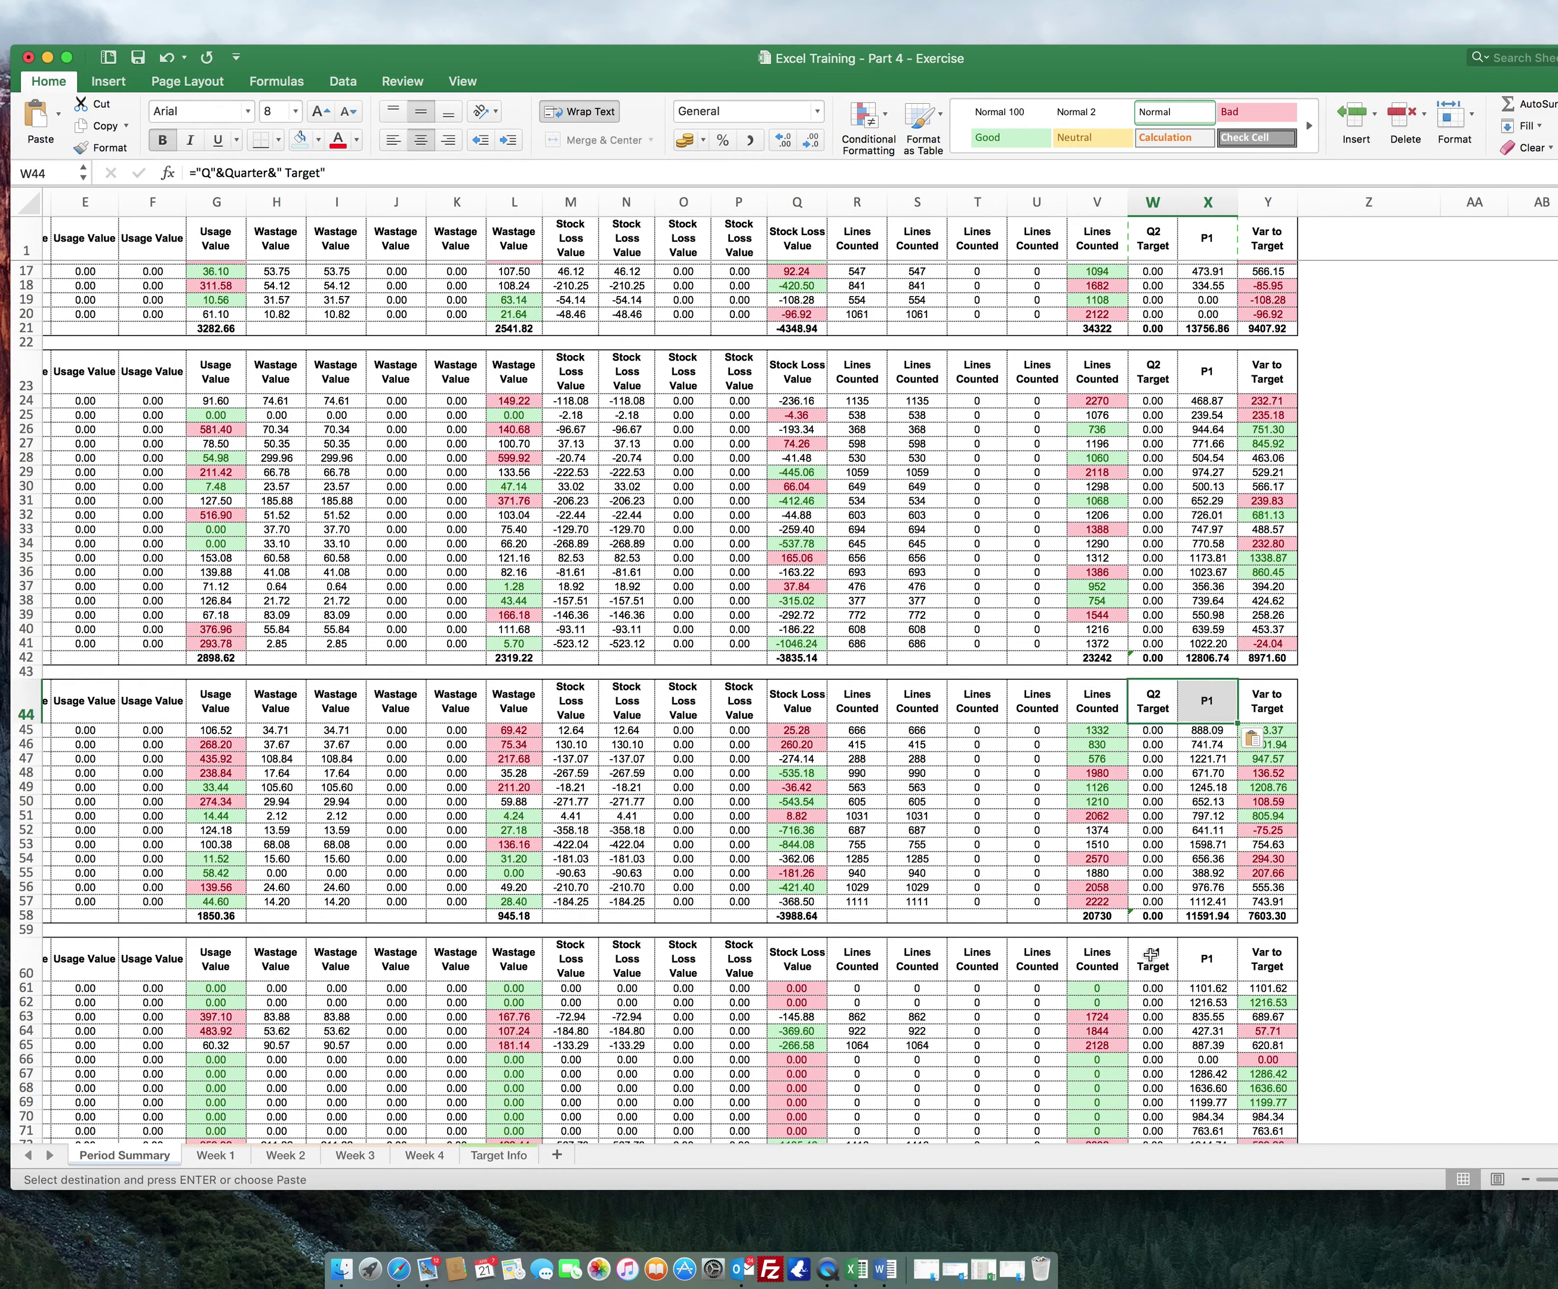
click(1150, 958)
key(super+v)
scroll(1151, 957, down, 5)
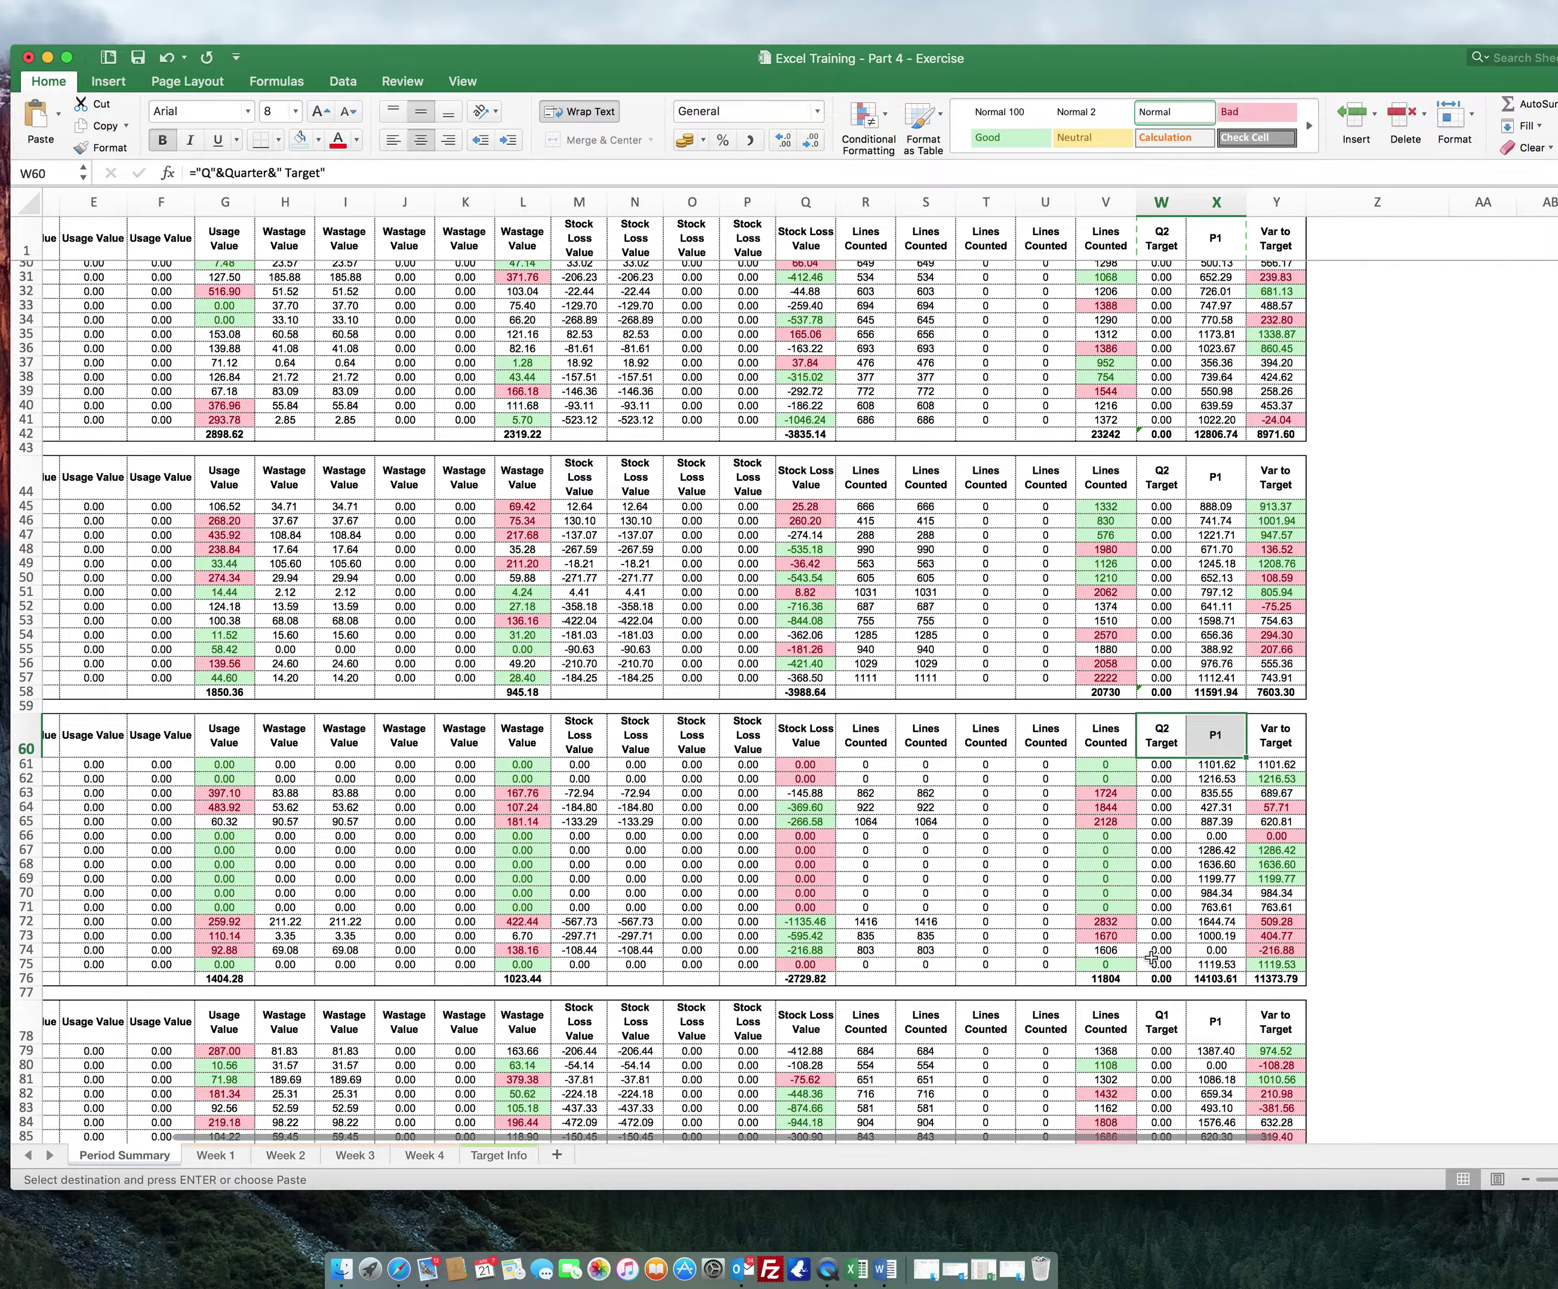
click(1153, 993)
key(super+v)
- Hide the weekly Usage Value columns C:F and the weekly Wastage Value columns H:K
scroll(1153, 994, up, 10)
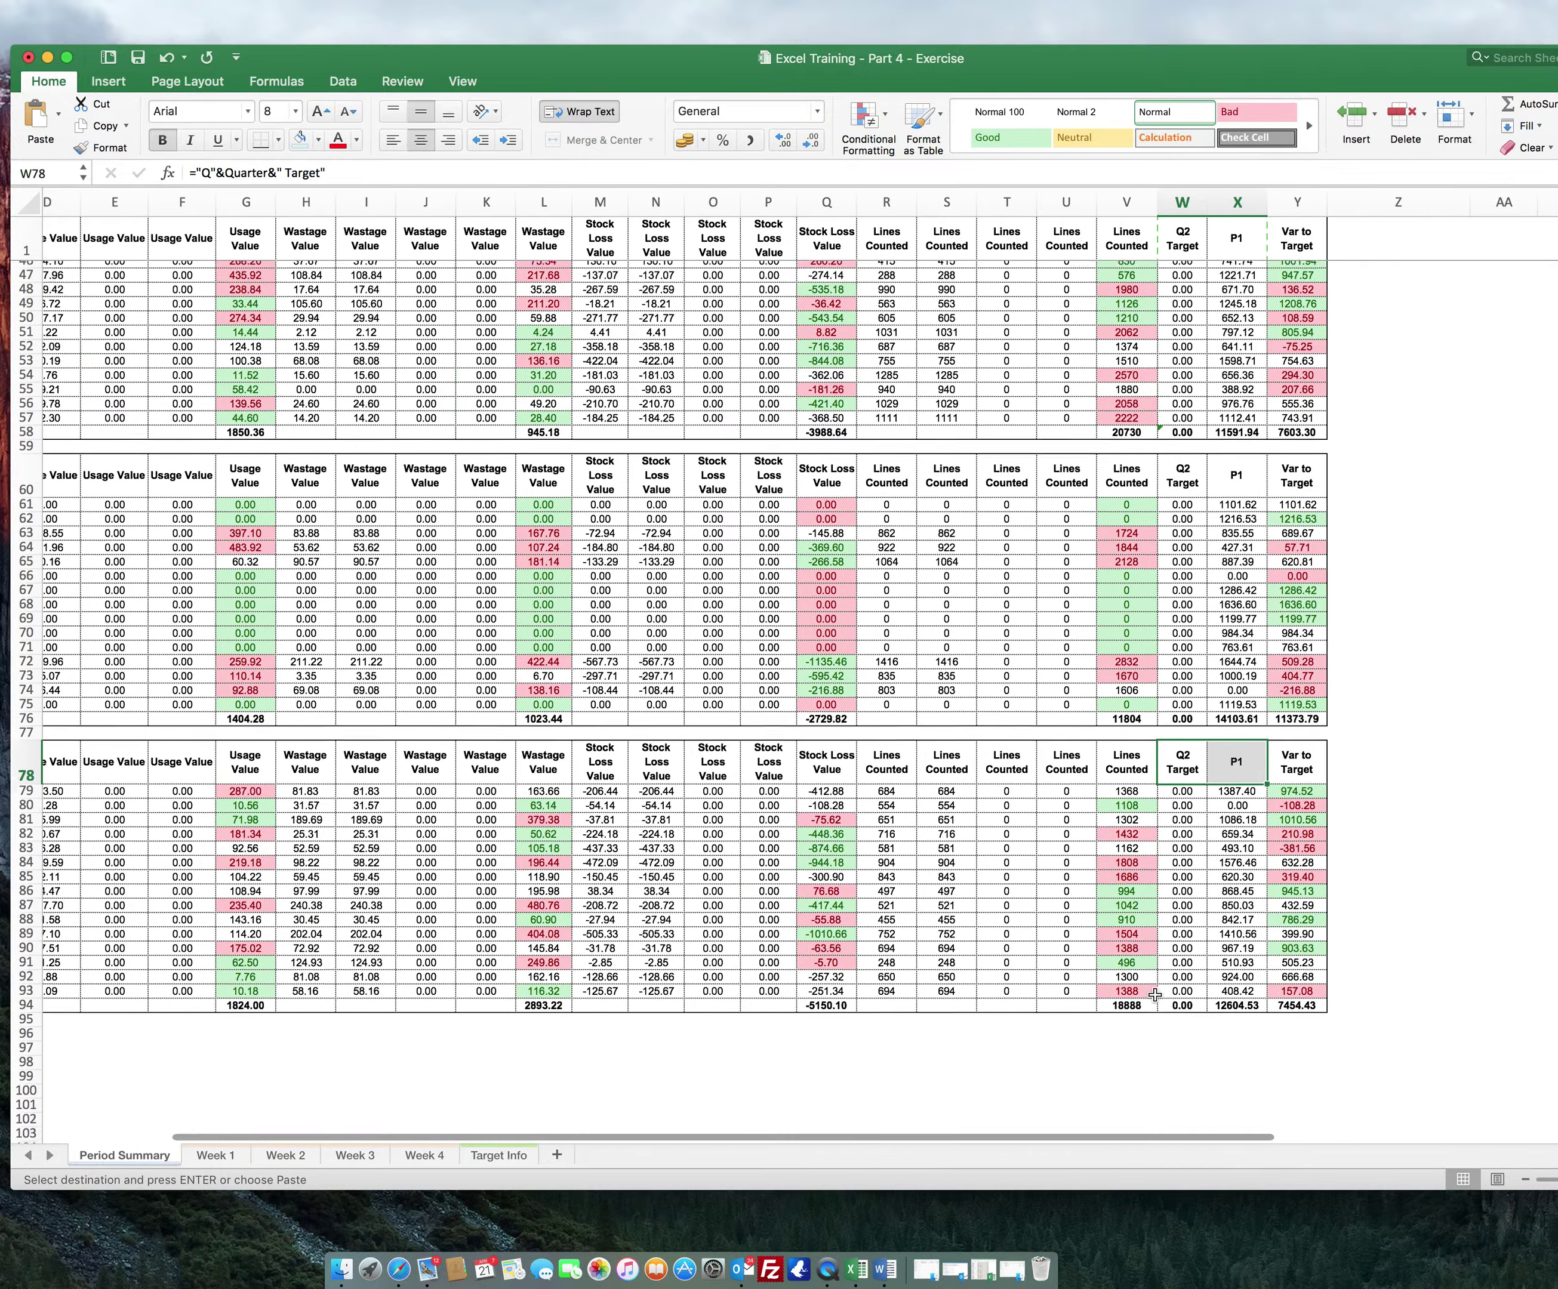
scroll(1154, 994, left, 5)
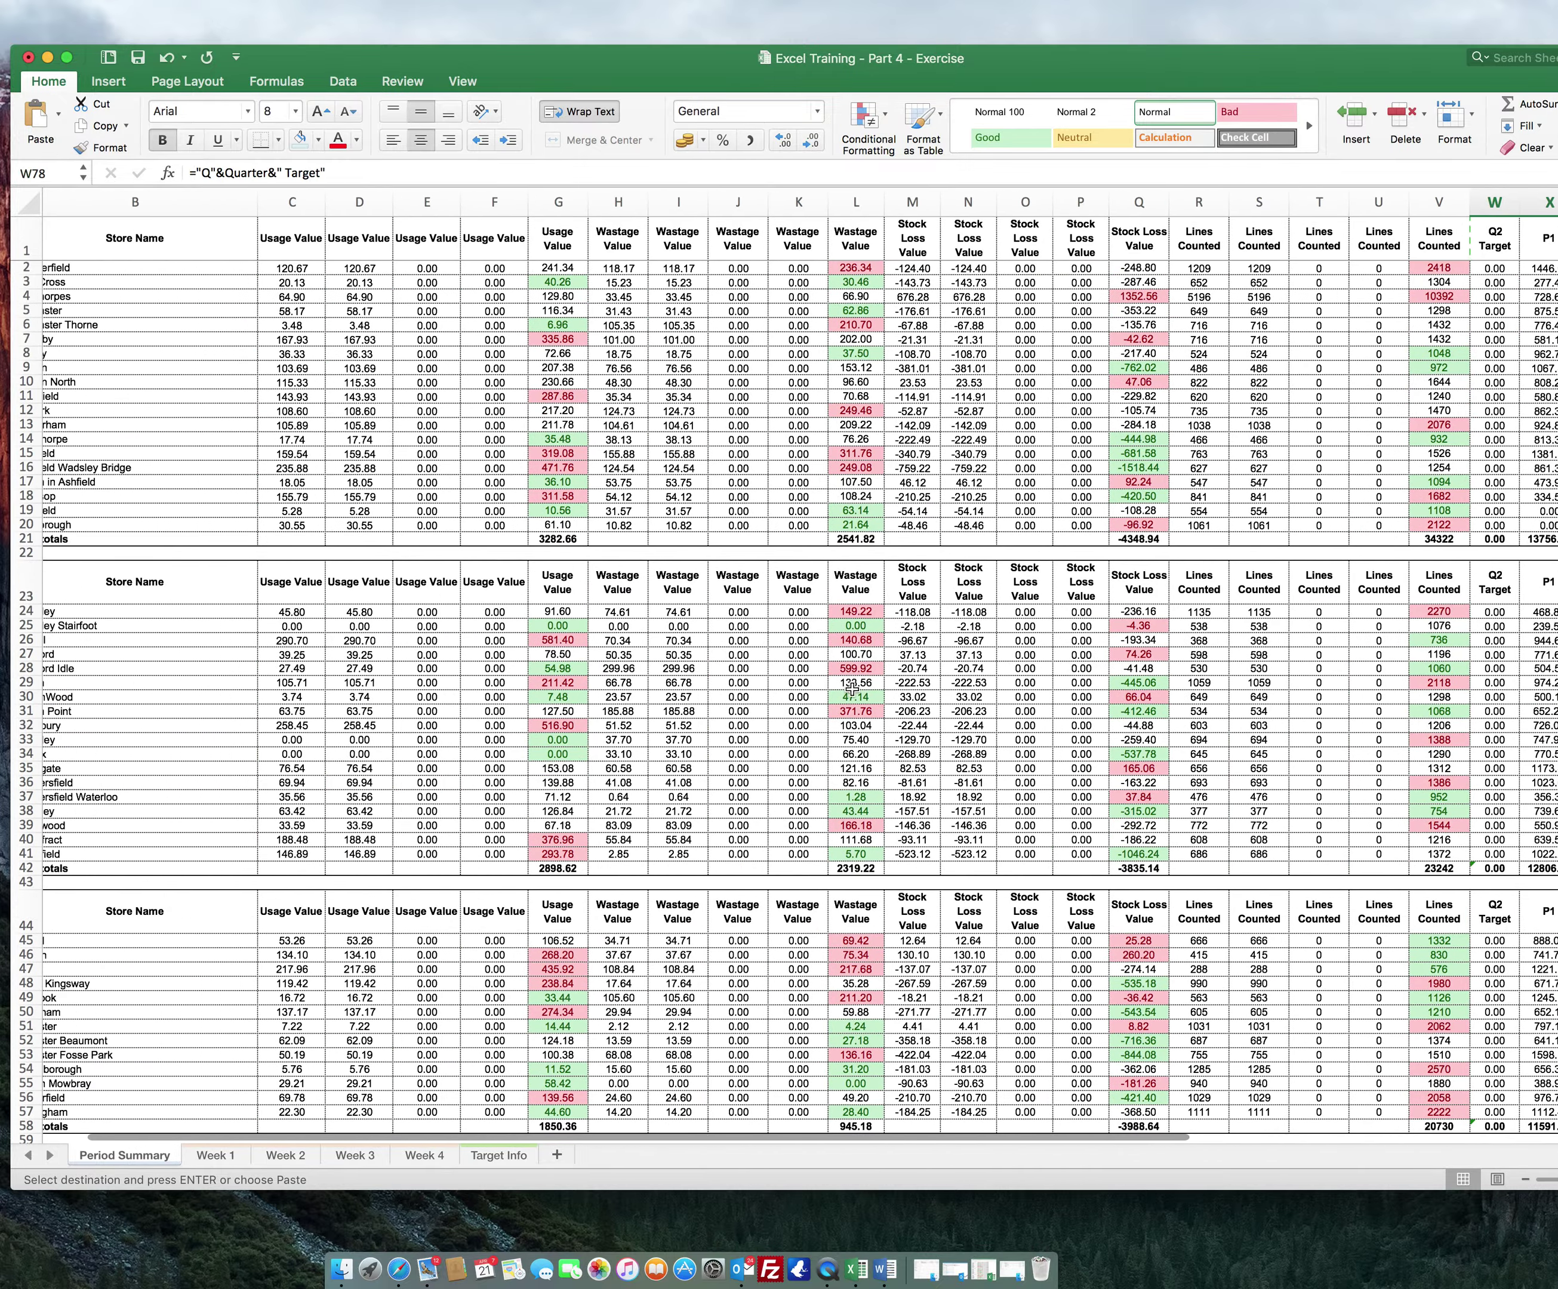
drag(275, 197, 488, 199)
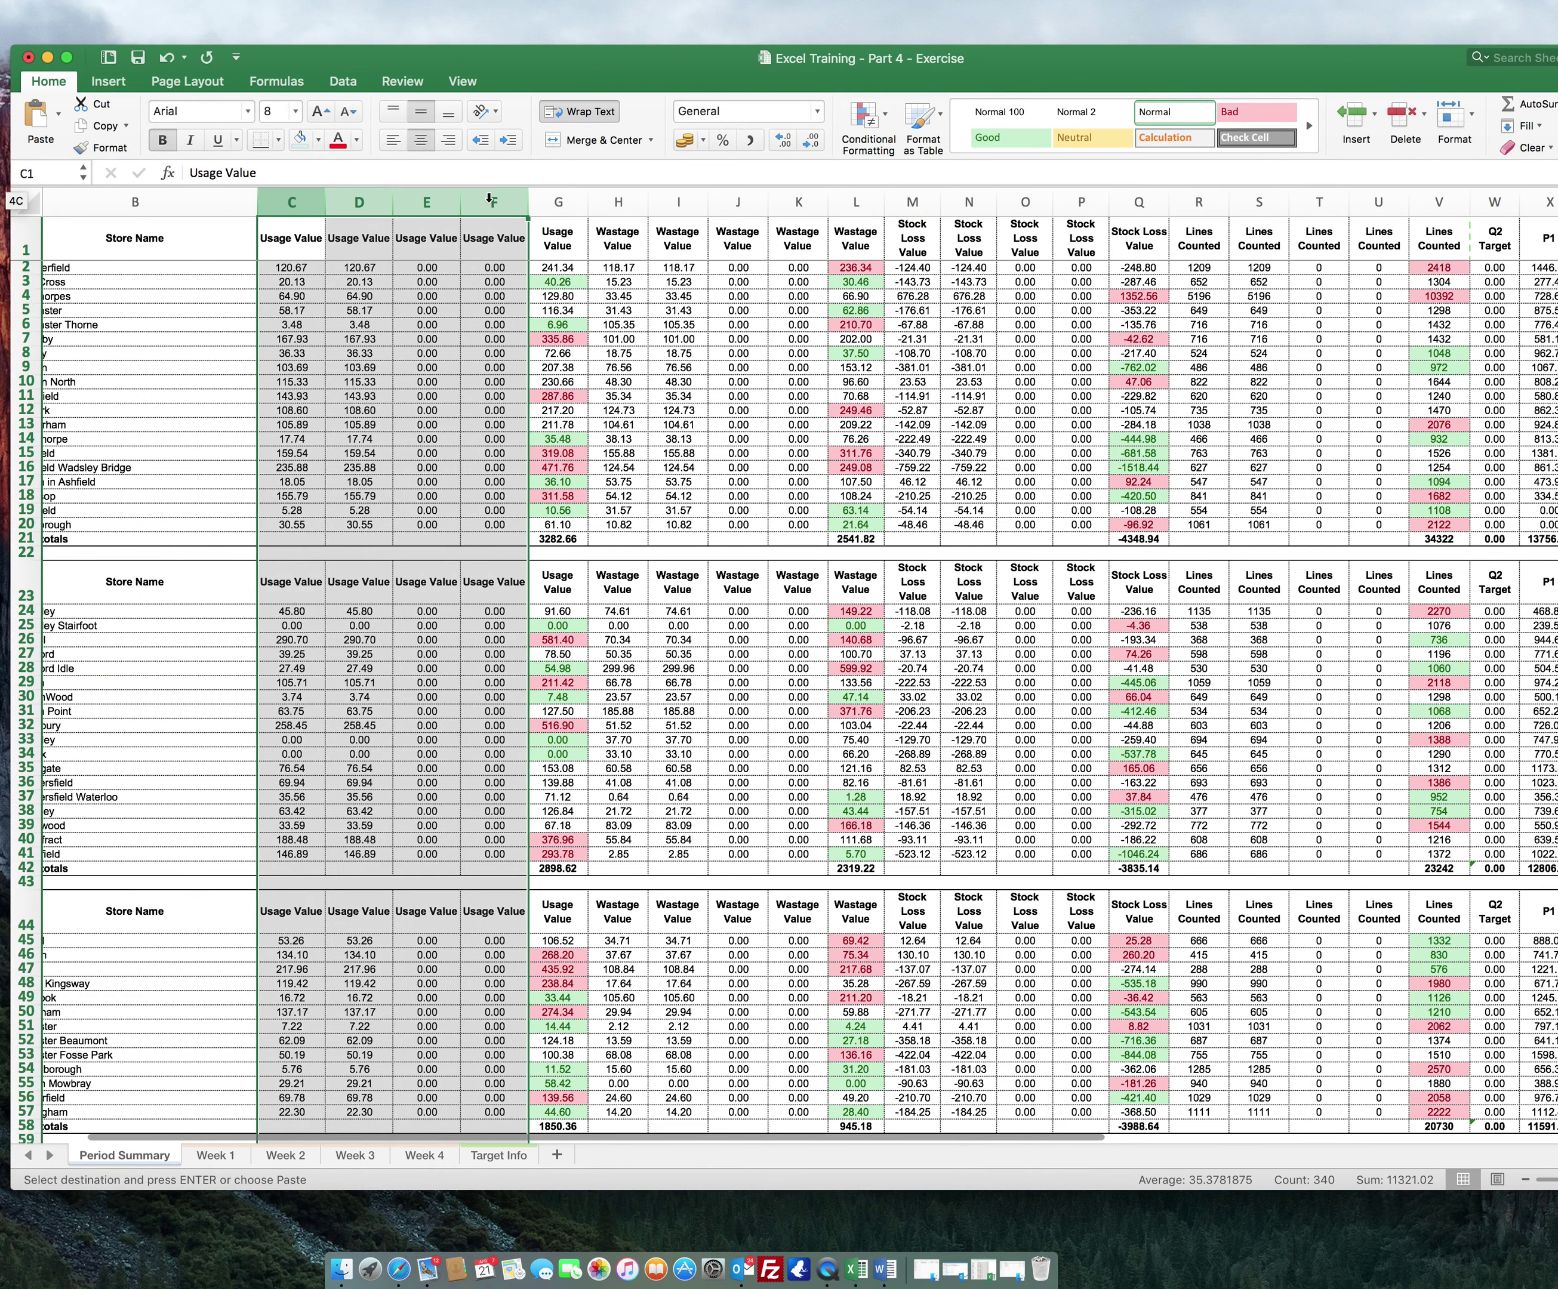
right_click(488, 198)
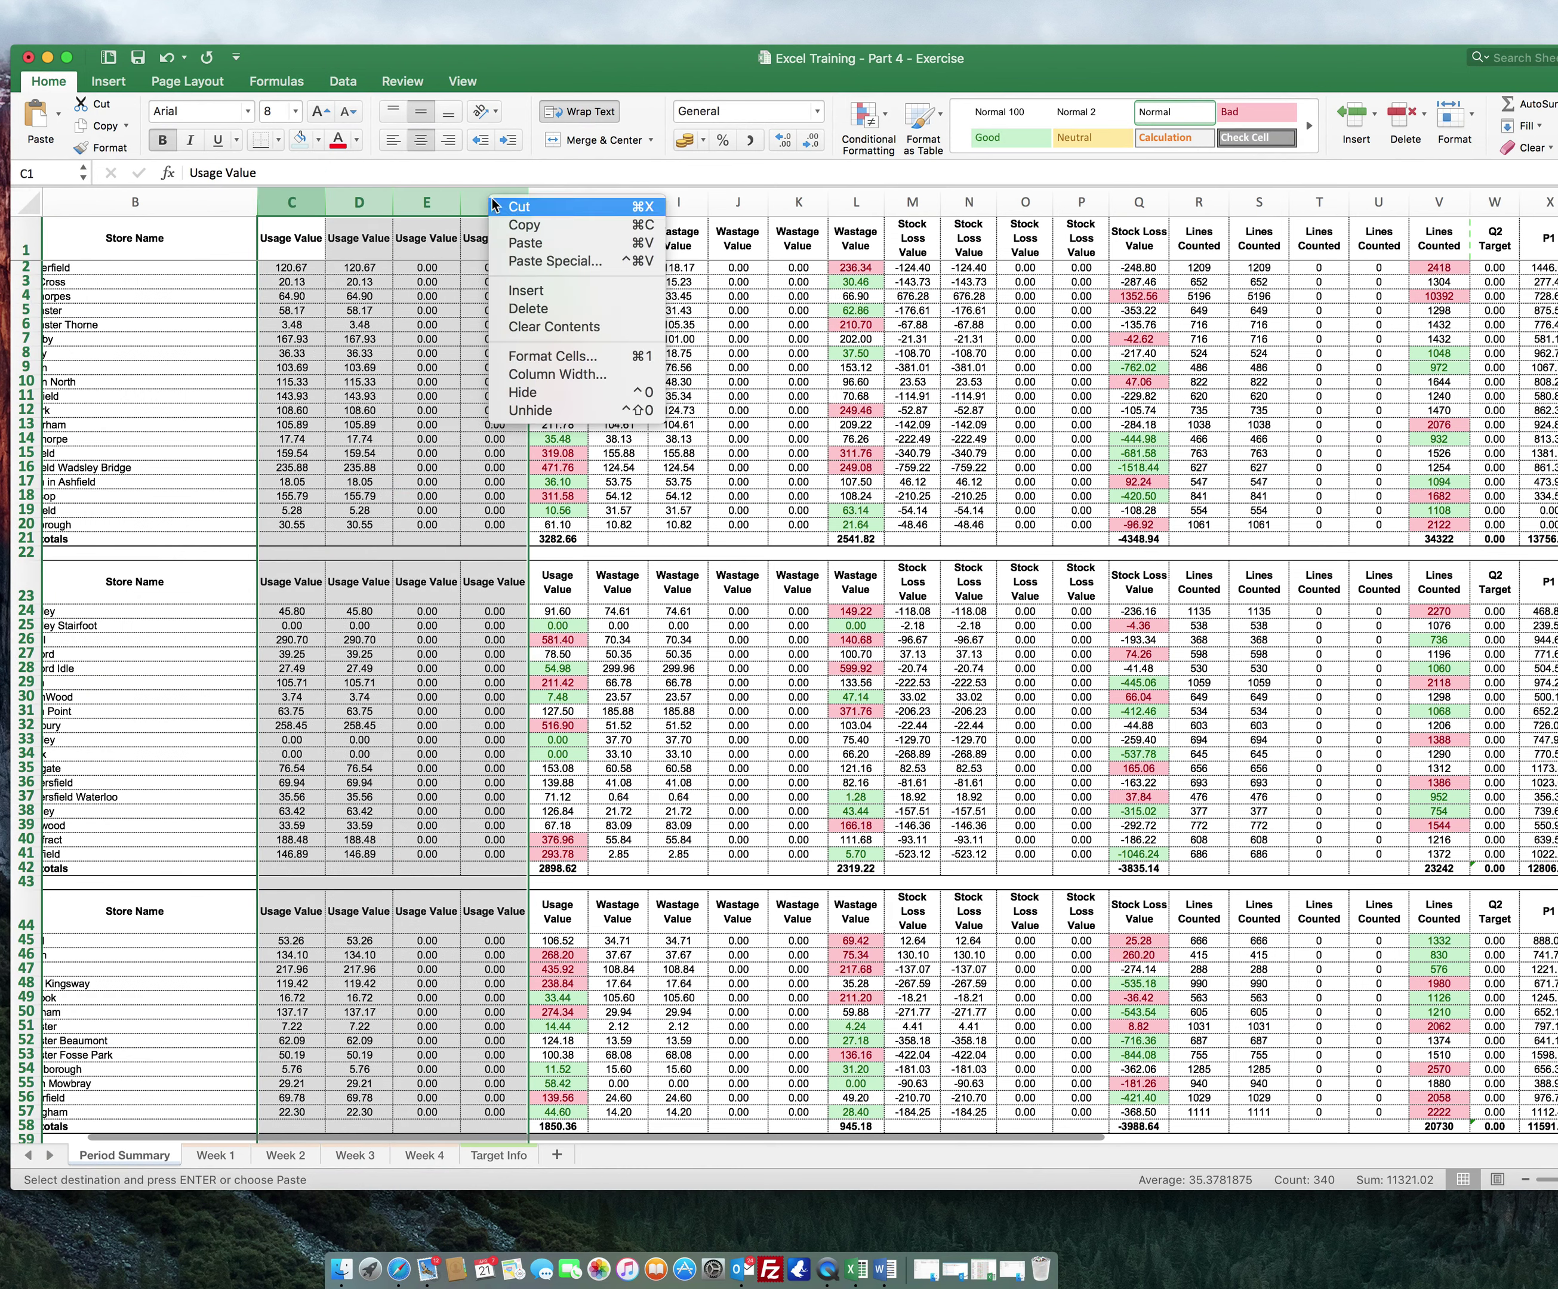
click(518, 421)
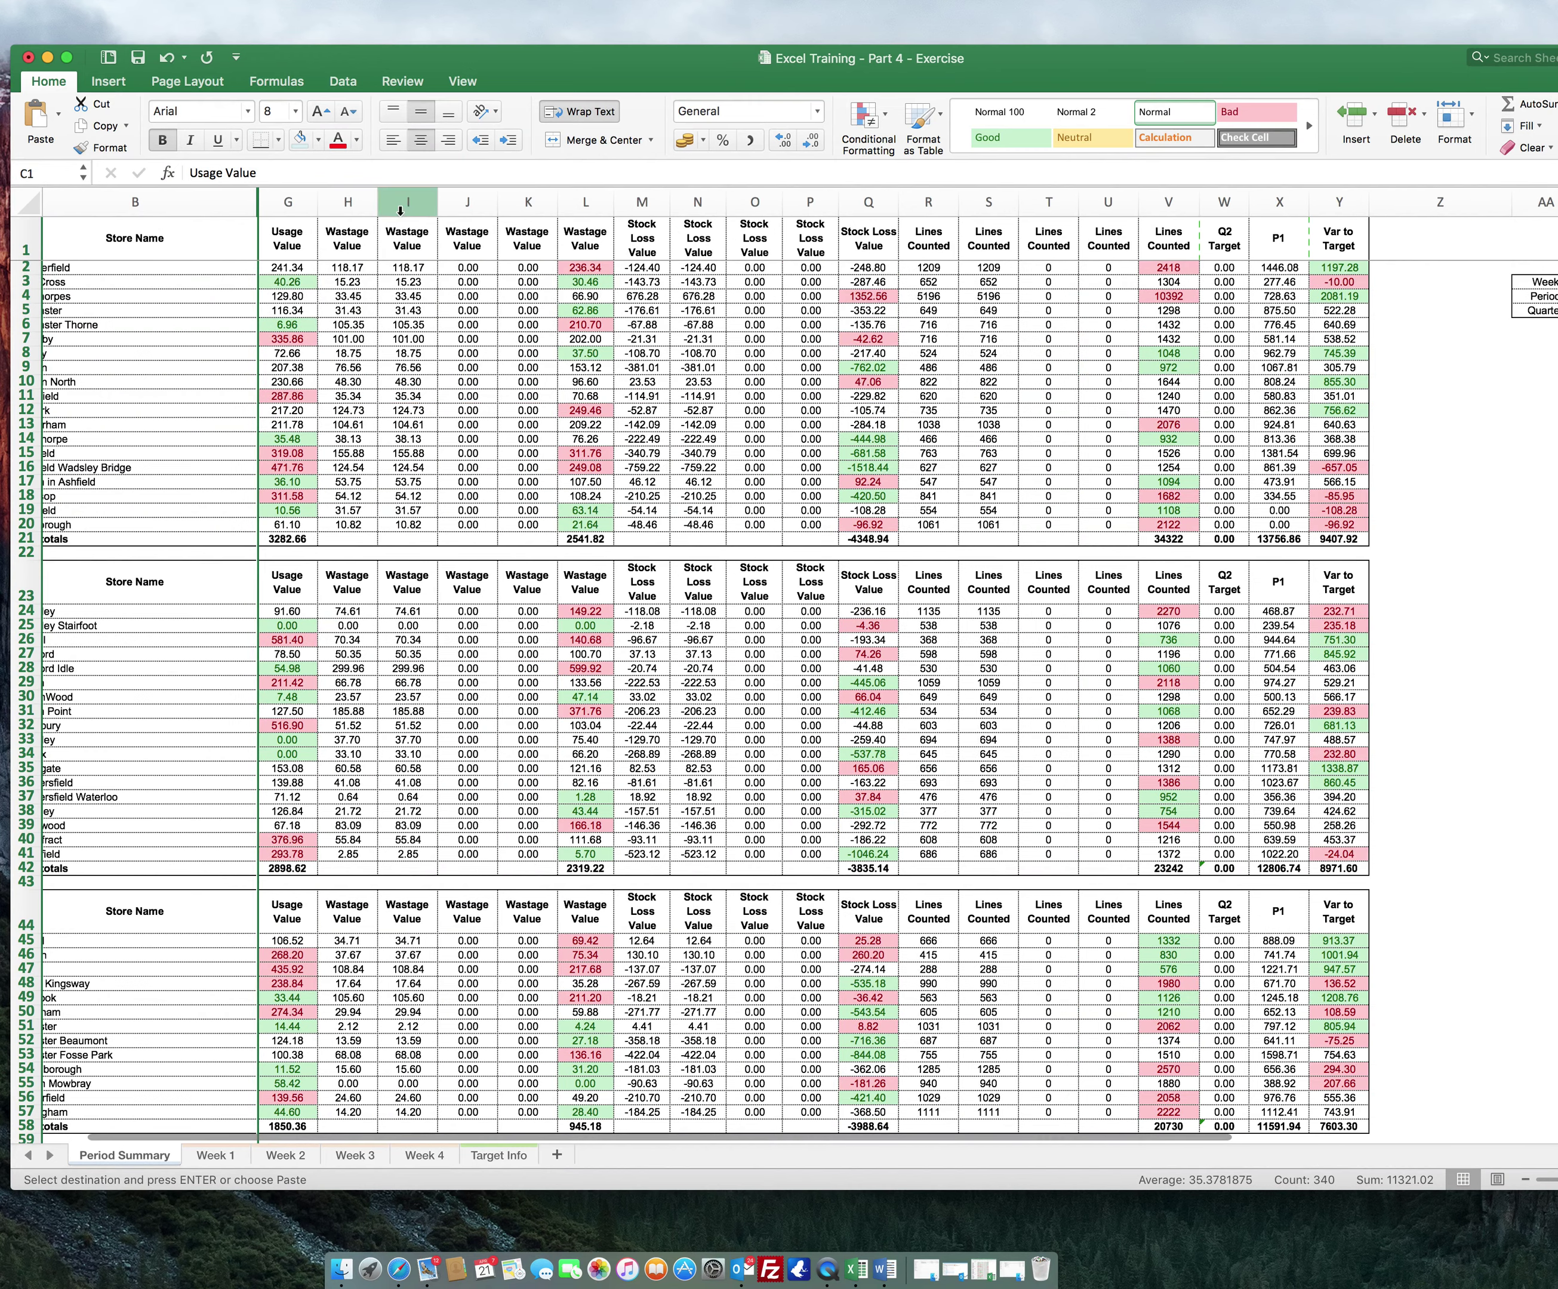
drag(347, 202, 528, 197)
right_click(529, 197)
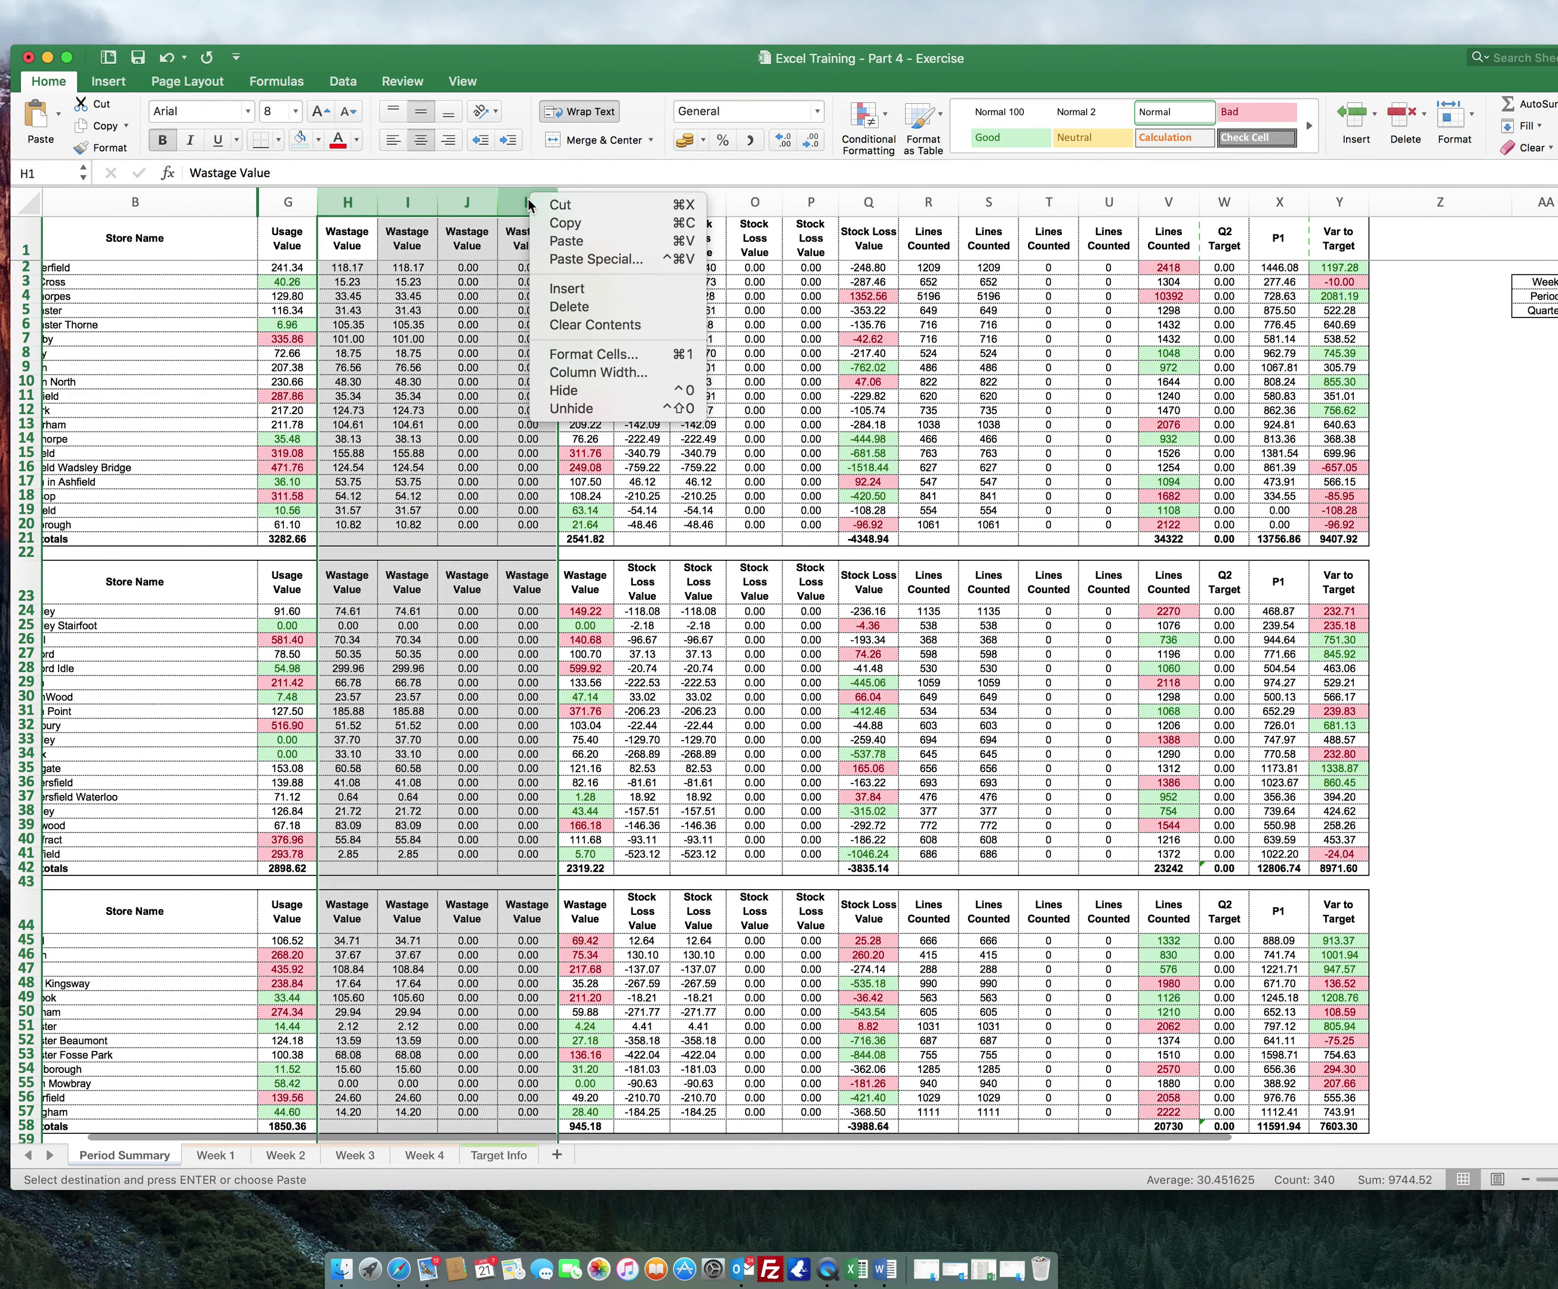
click(570, 390)
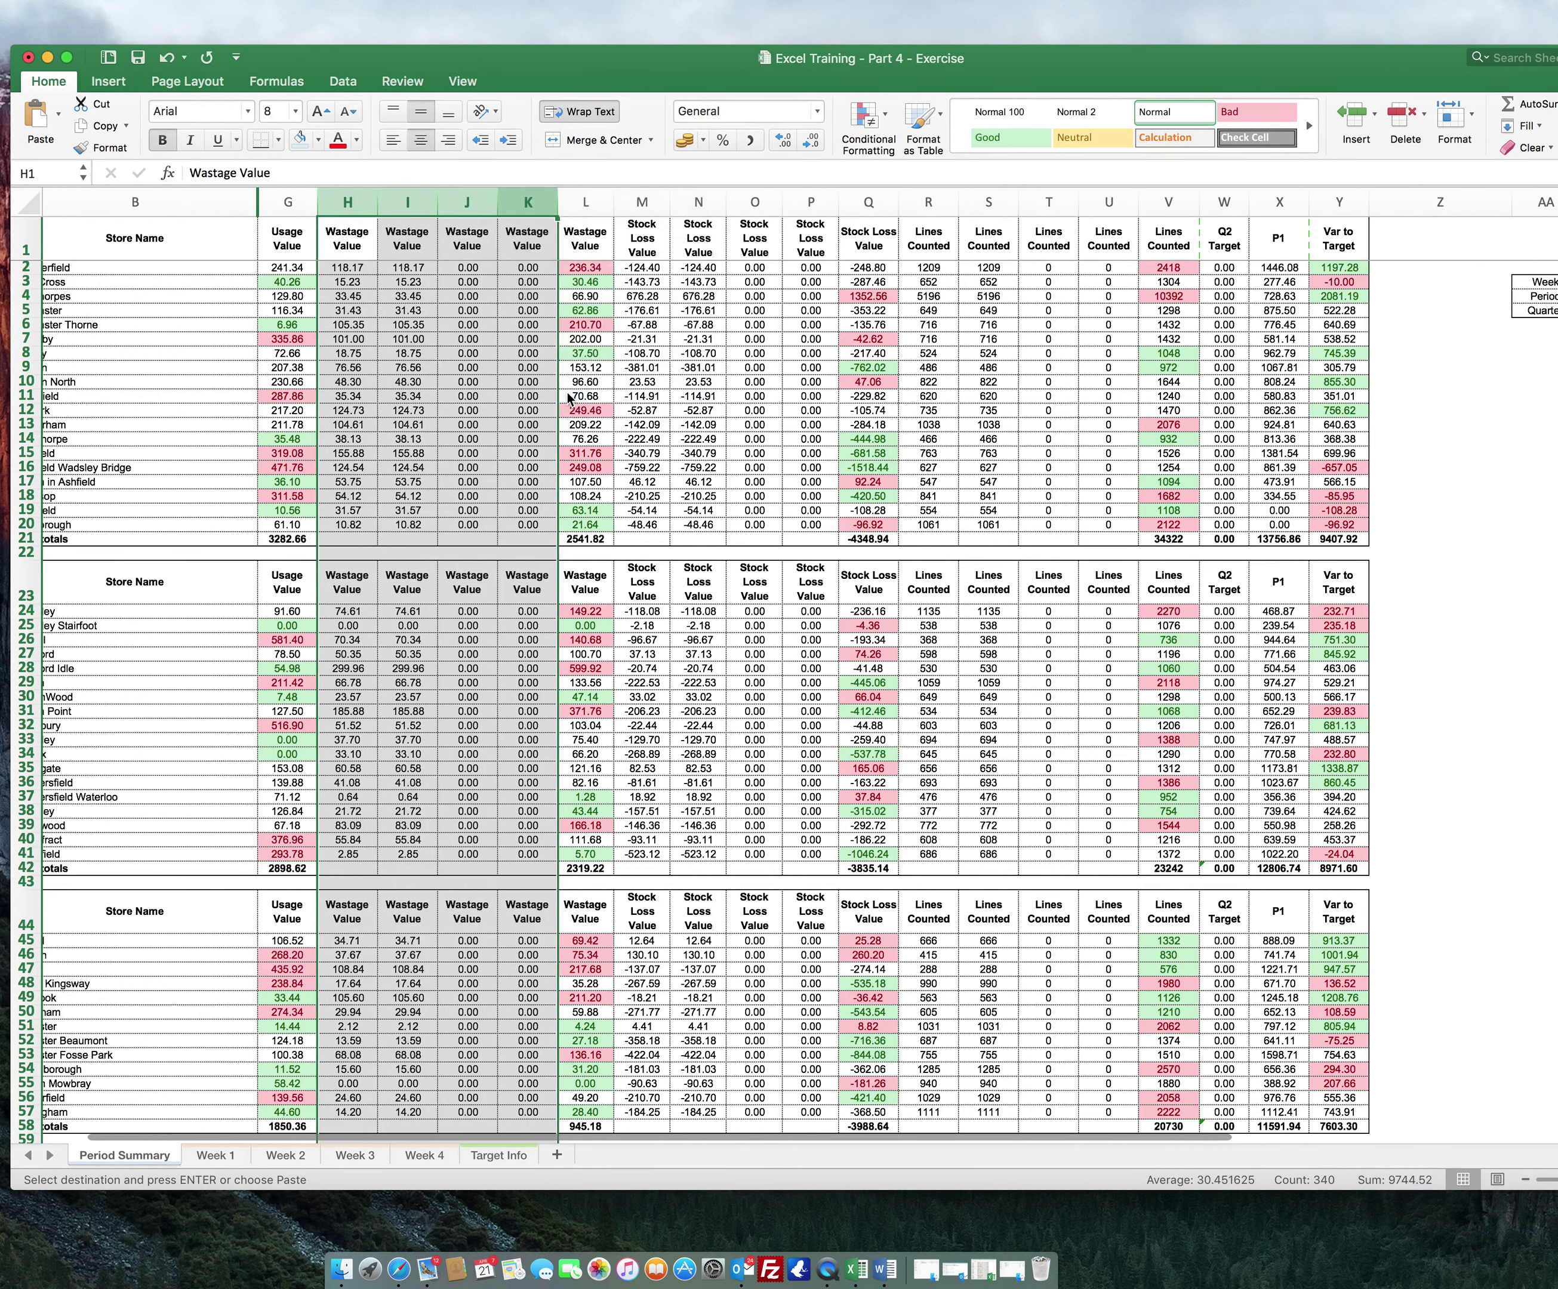
- Hide the weekly Stock Loss Value columns M:P and the weekly Lines Counted columns R:U
click(408, 195)
drag(409, 195, 569, 197)
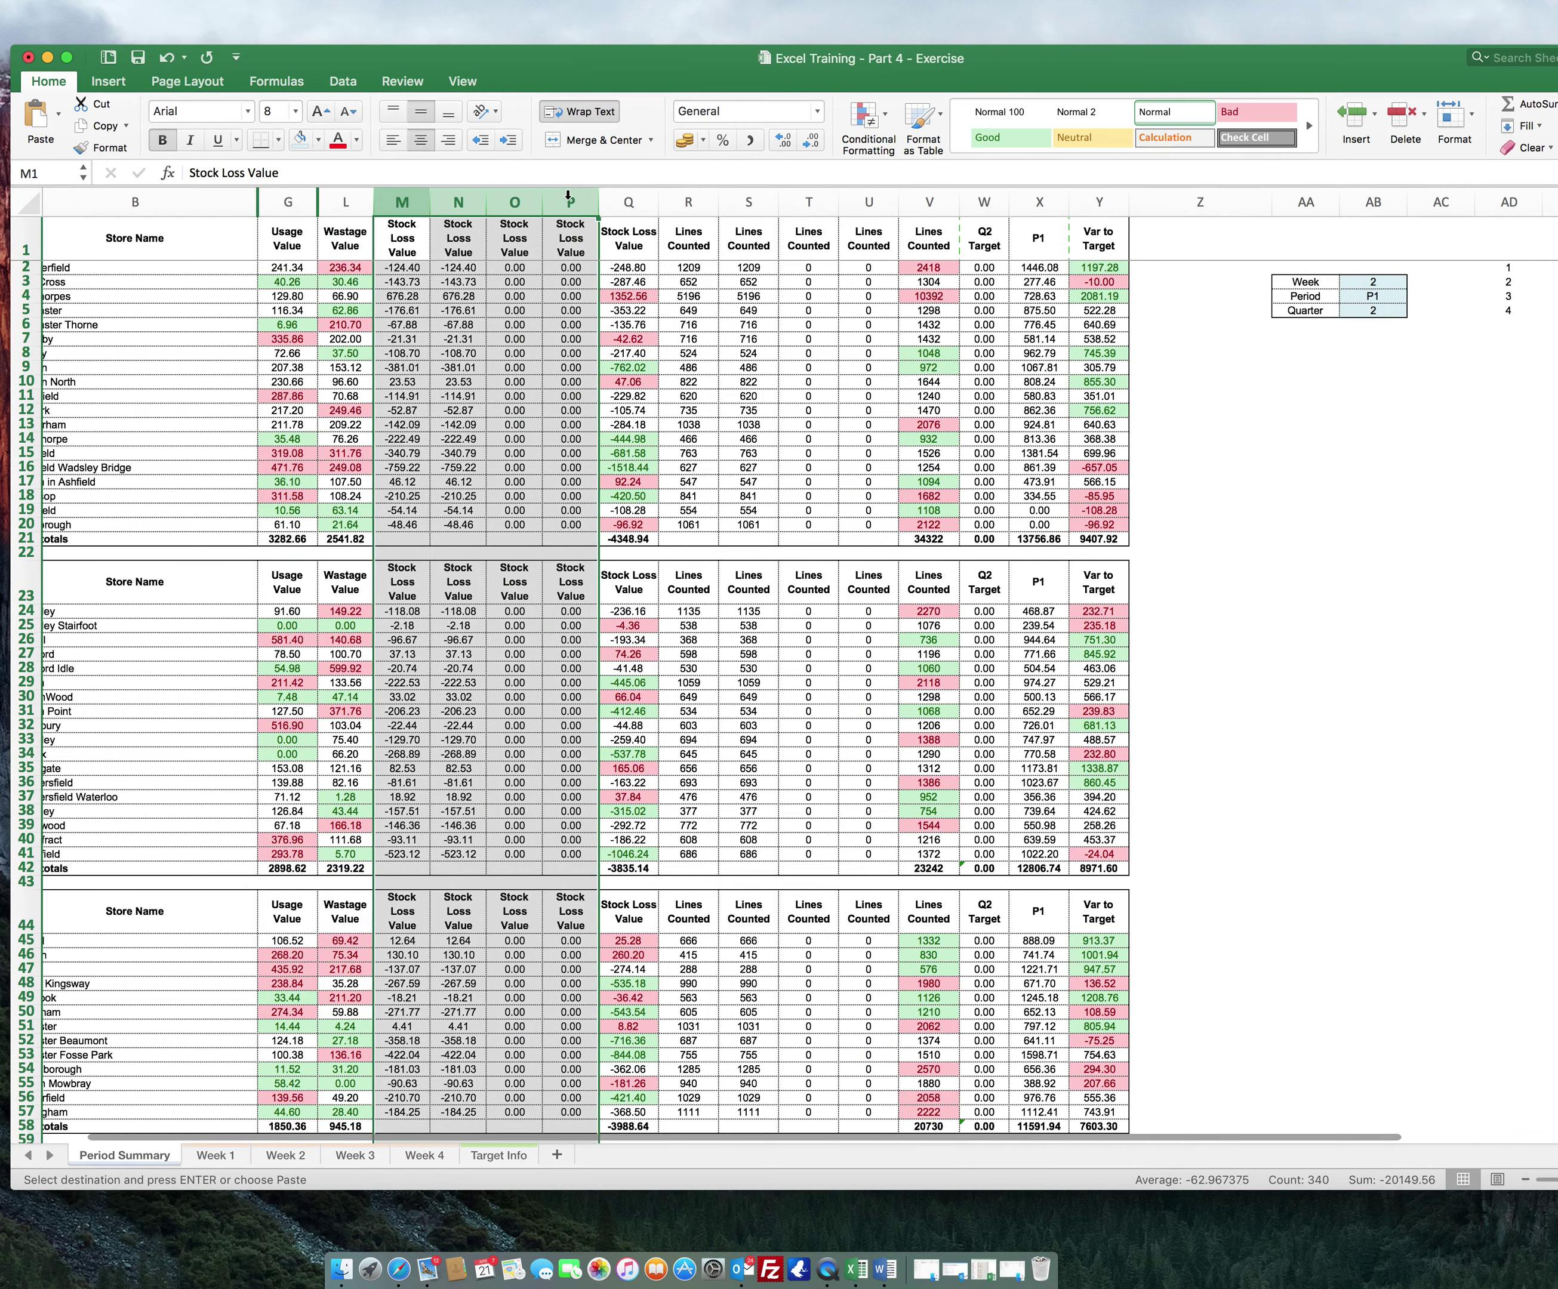
right_click(569, 197)
click(619, 390)
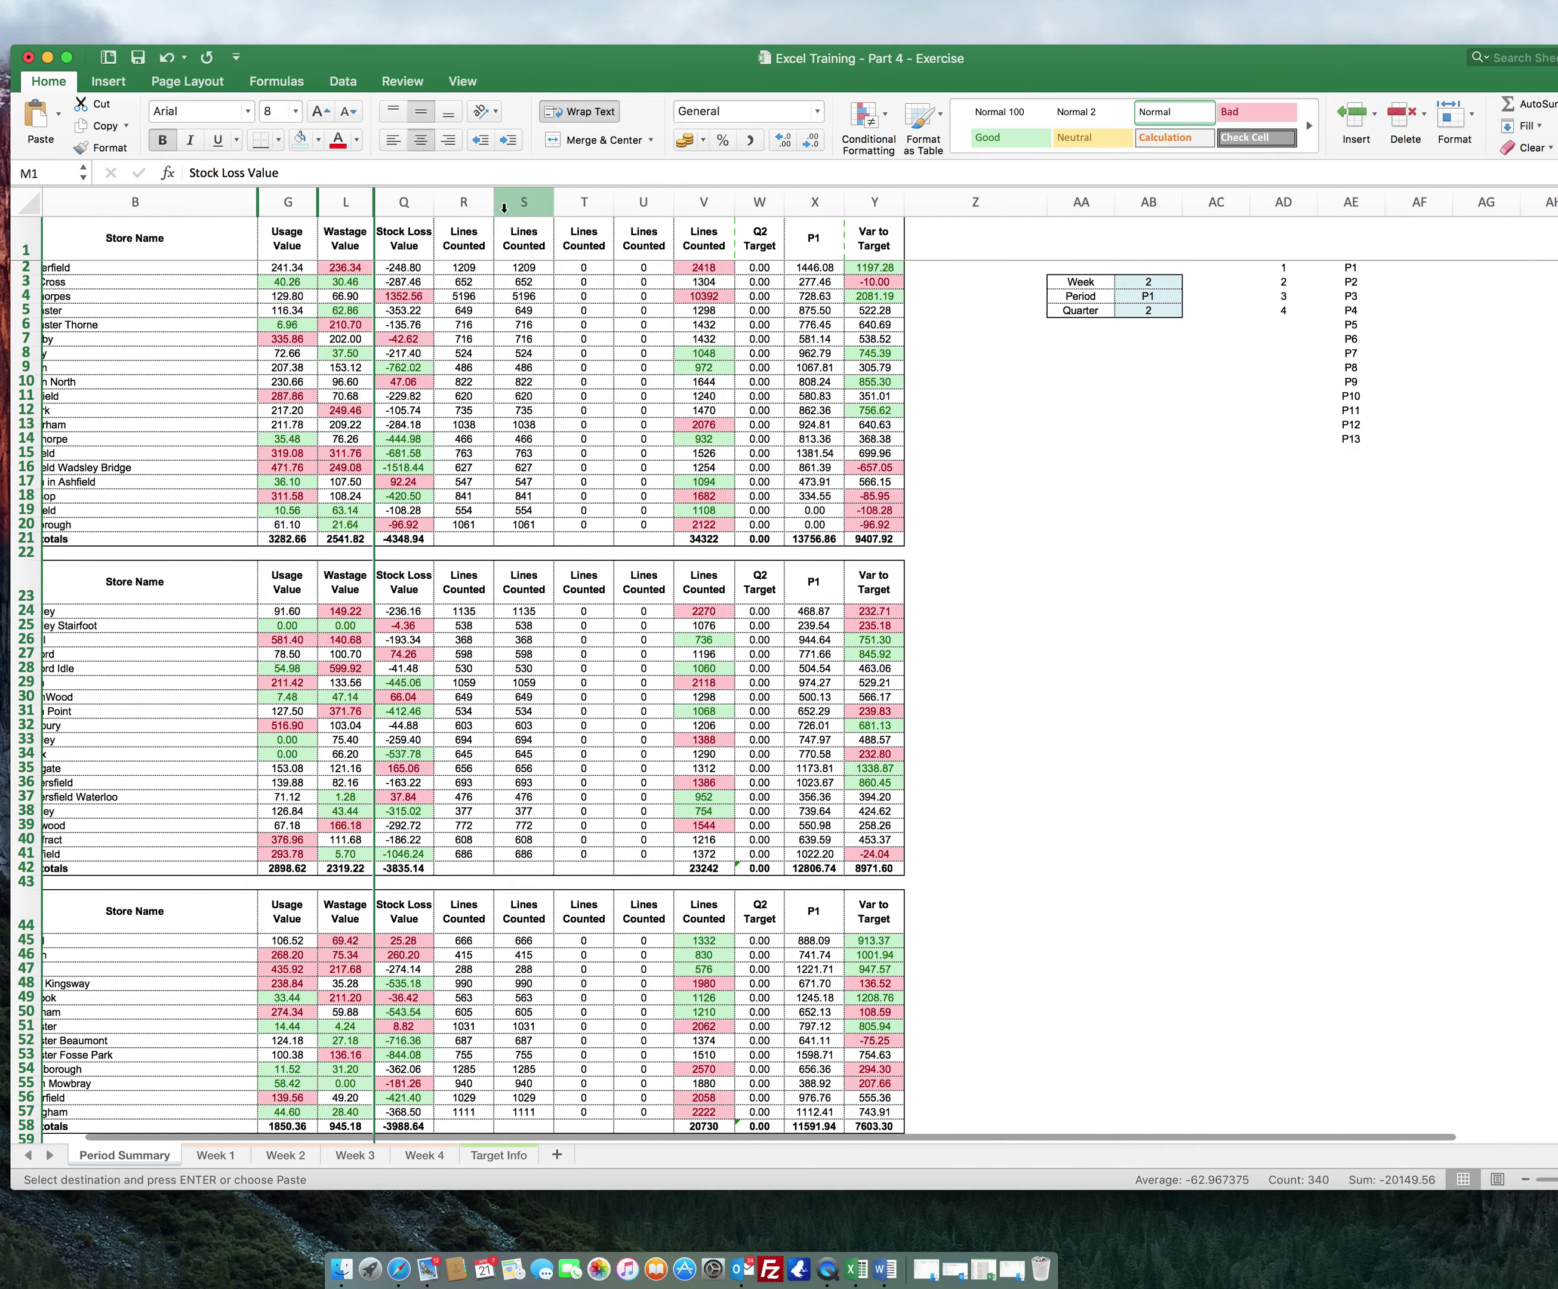
drag(464, 201, 651, 201)
right_click(663, 198)
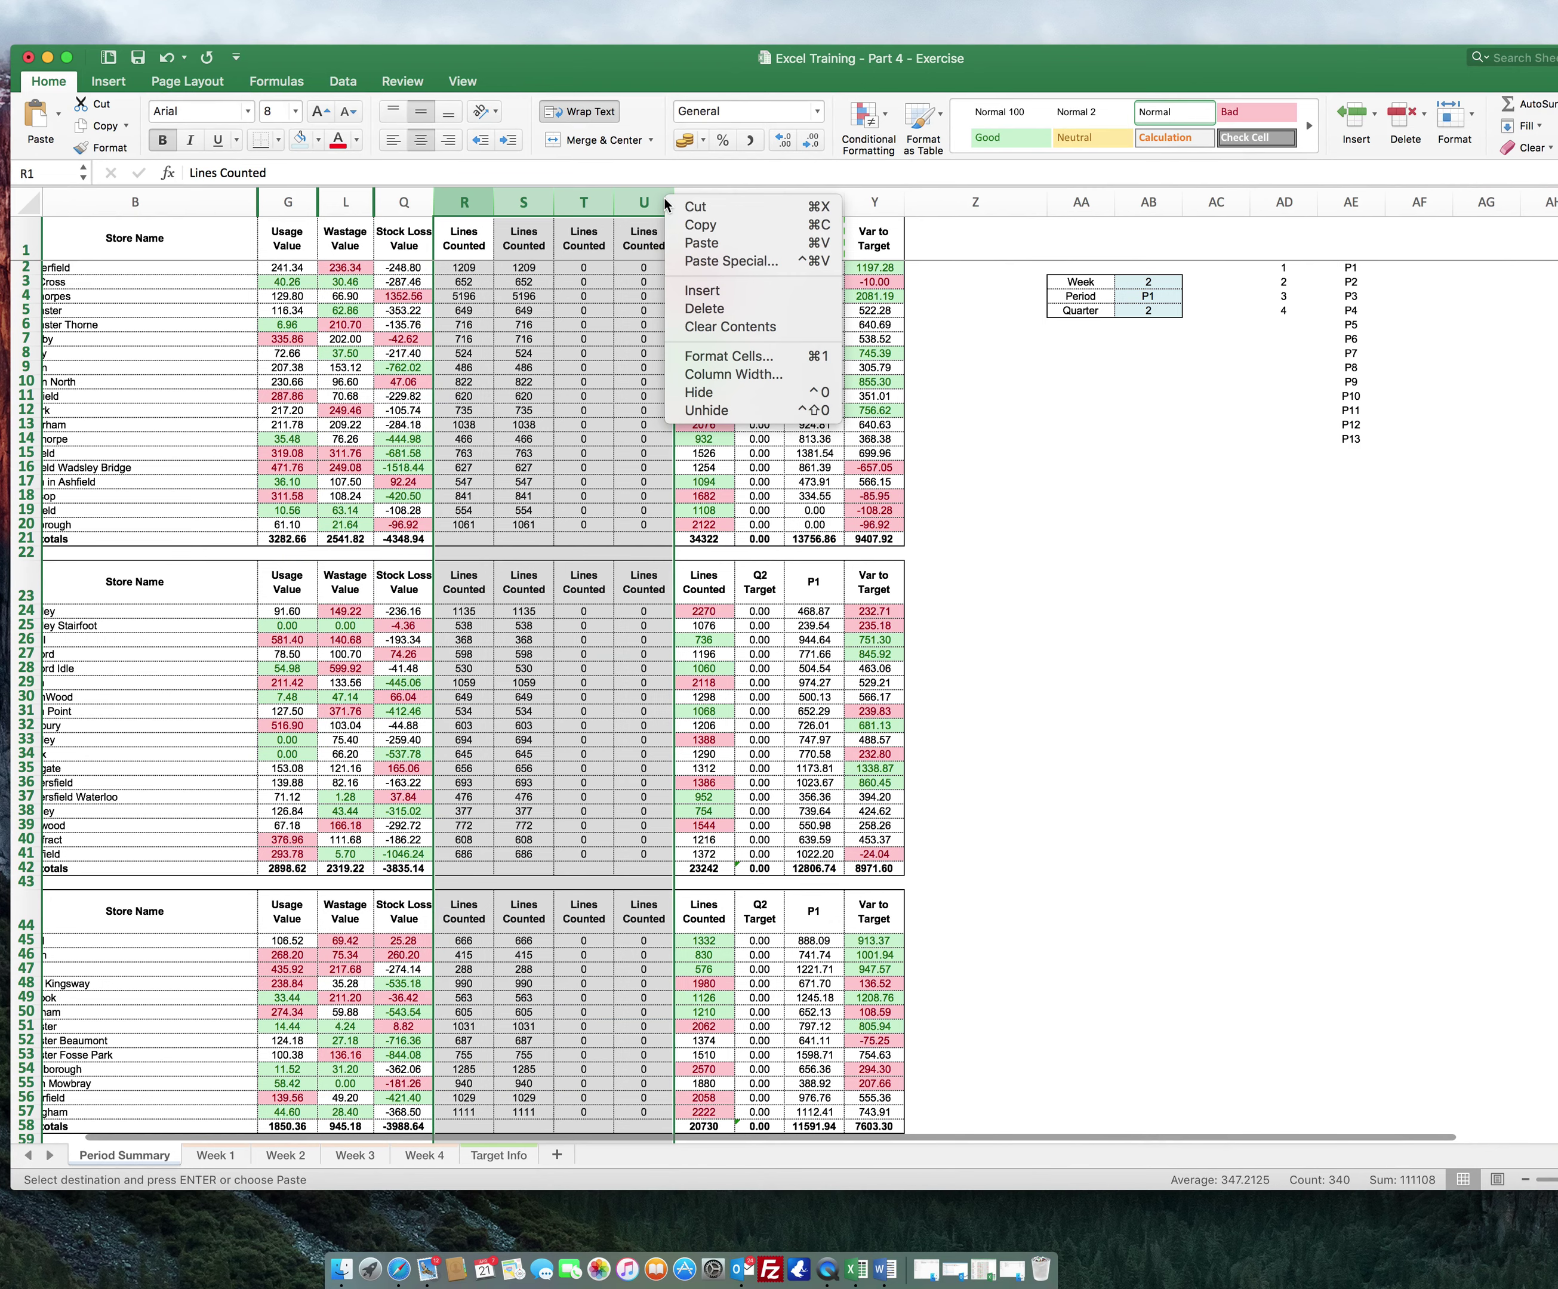
click(700, 393)
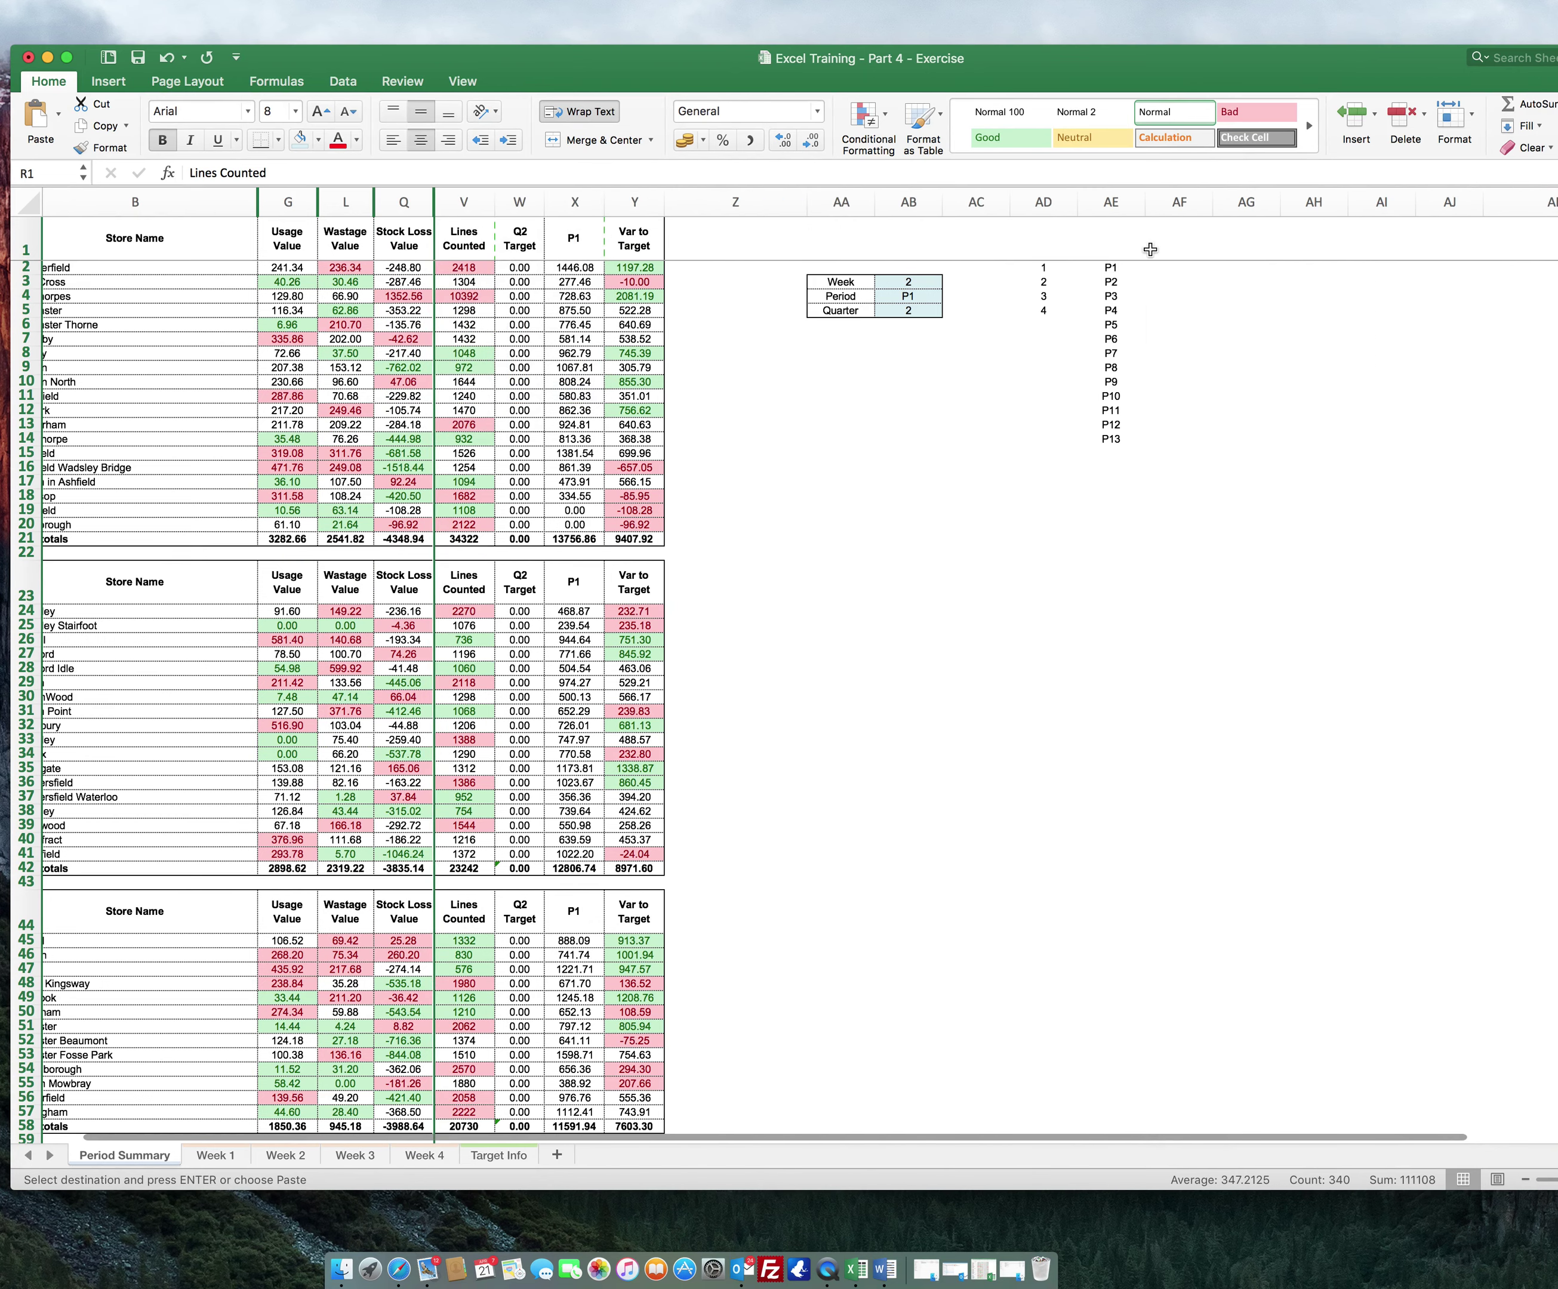
- Hide columns AD:AE, which hold the source lists for the Week, Period and Quarter selectors
drag(1111, 201, 1058, 202)
right_click(1058, 201)
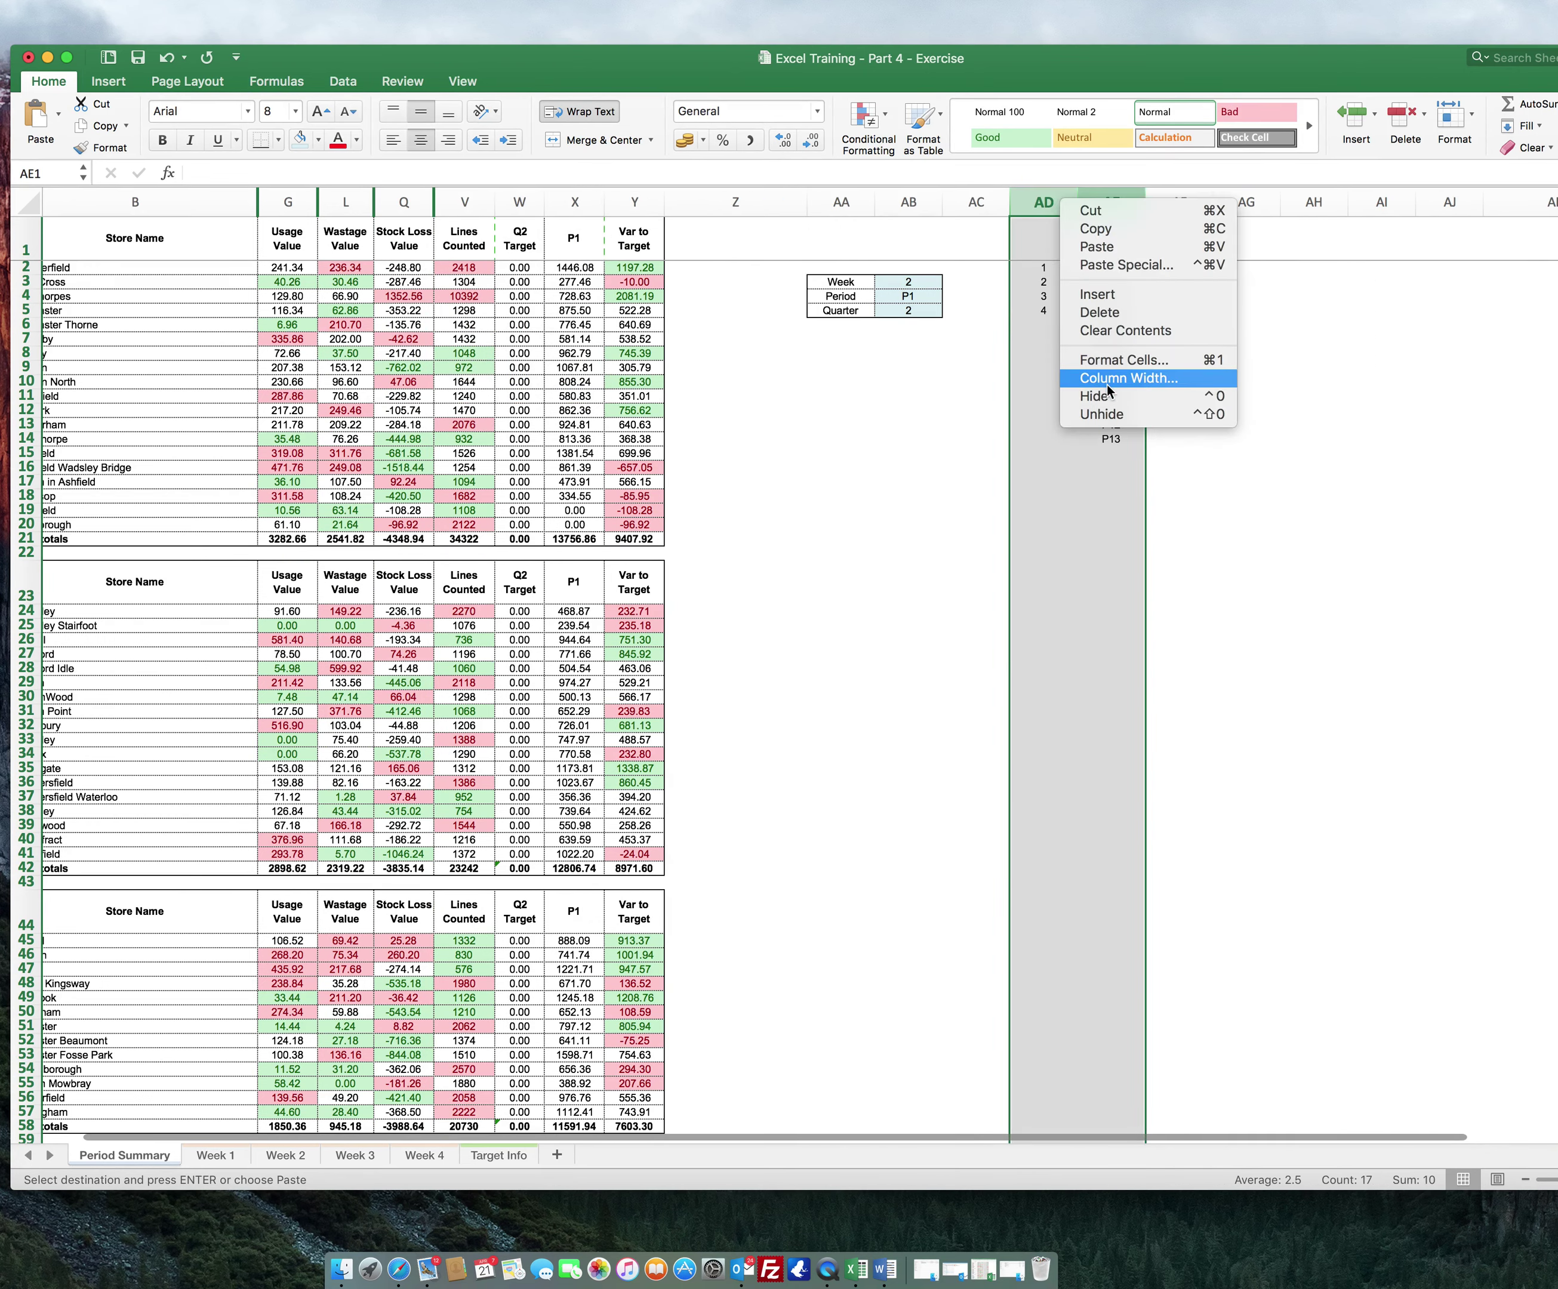
click(1080, 393)
scroll(922, 423, left, 2)
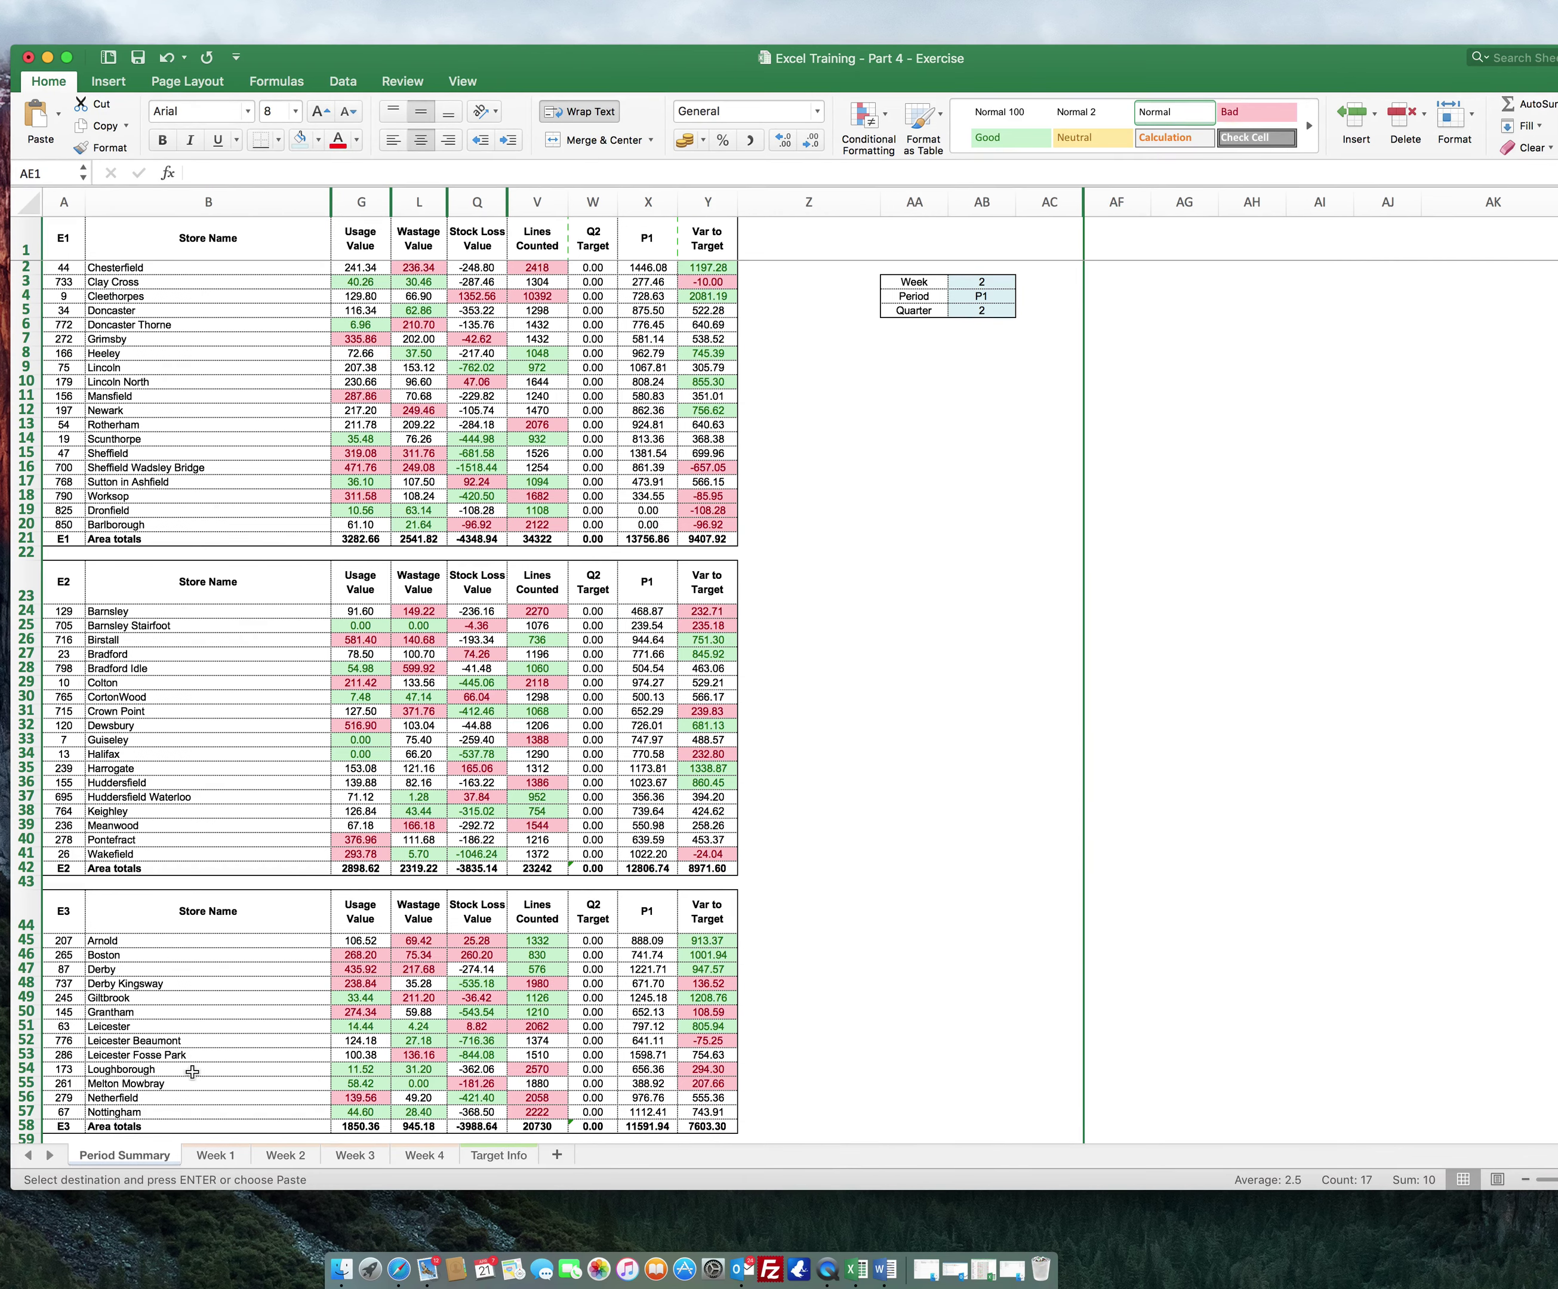
- Check the Week 1 data sheet, then return to Period Summary and review all the area tables
click(213, 1156)
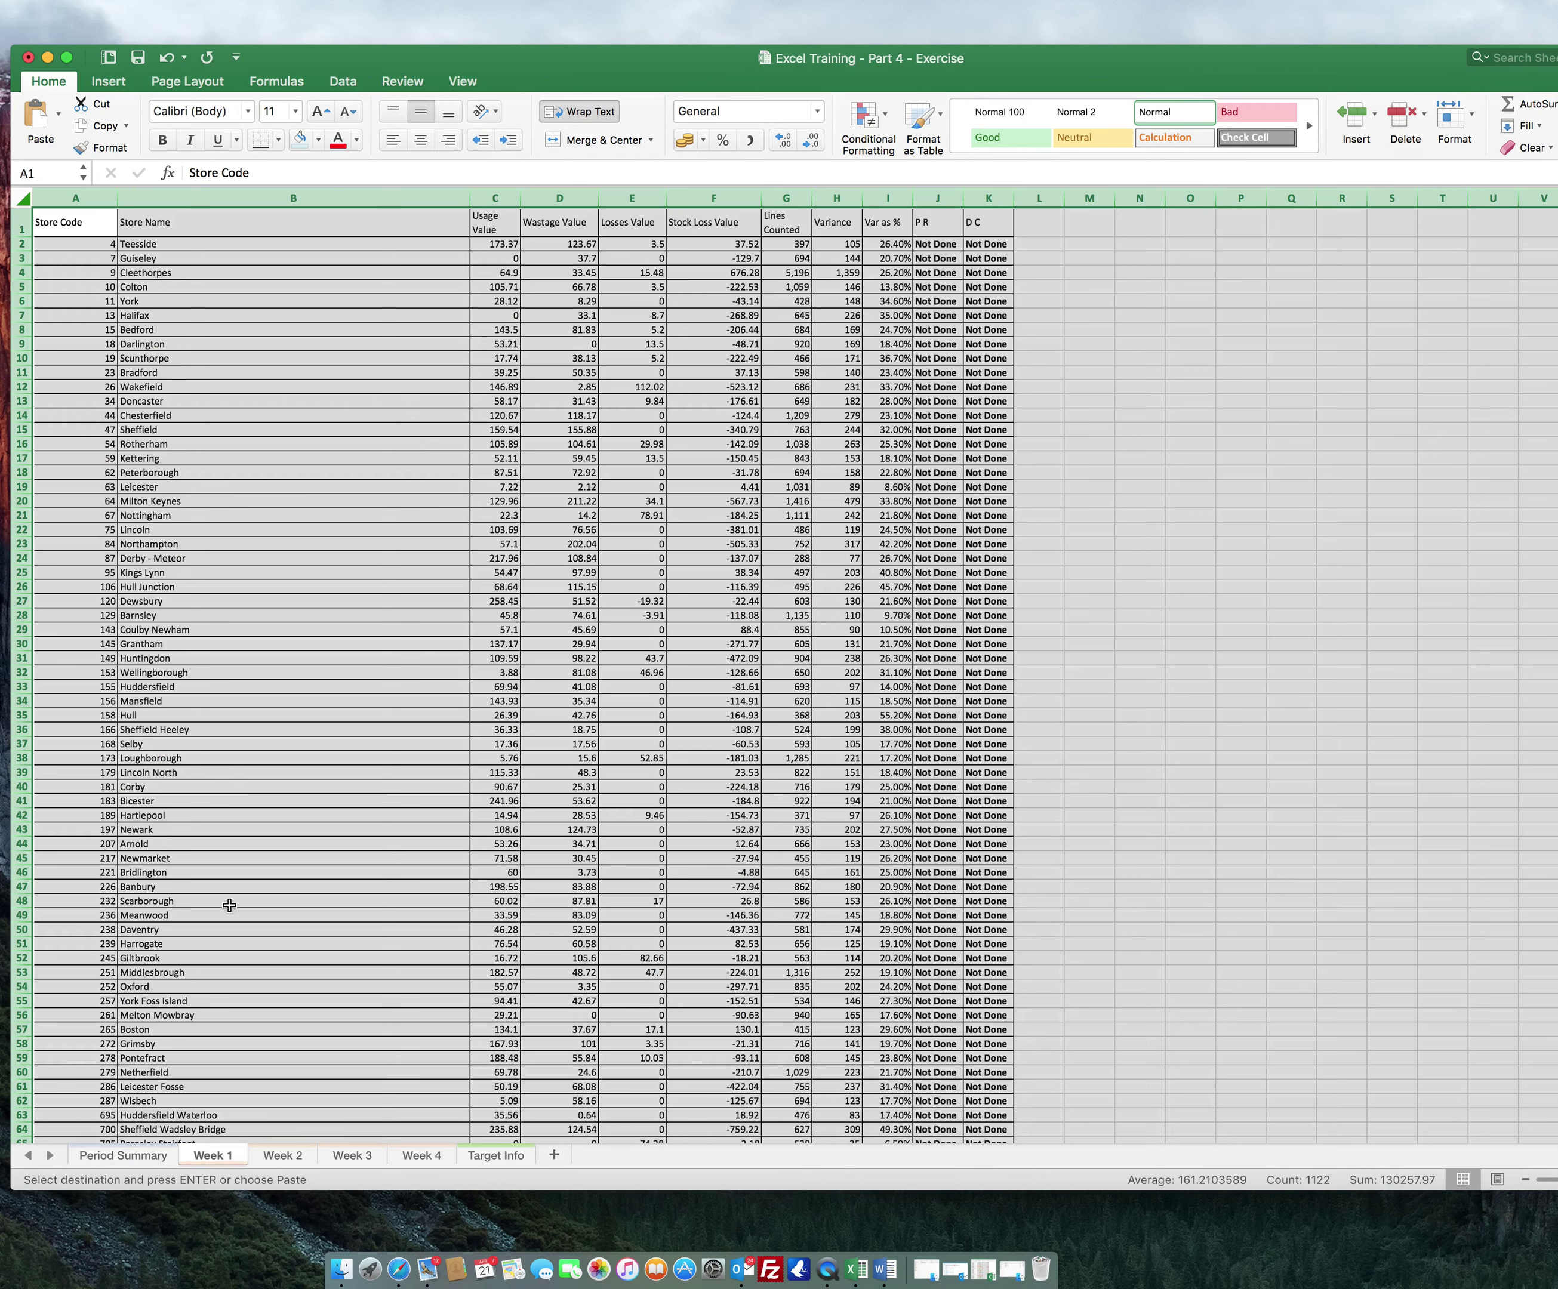
click(97, 1156)
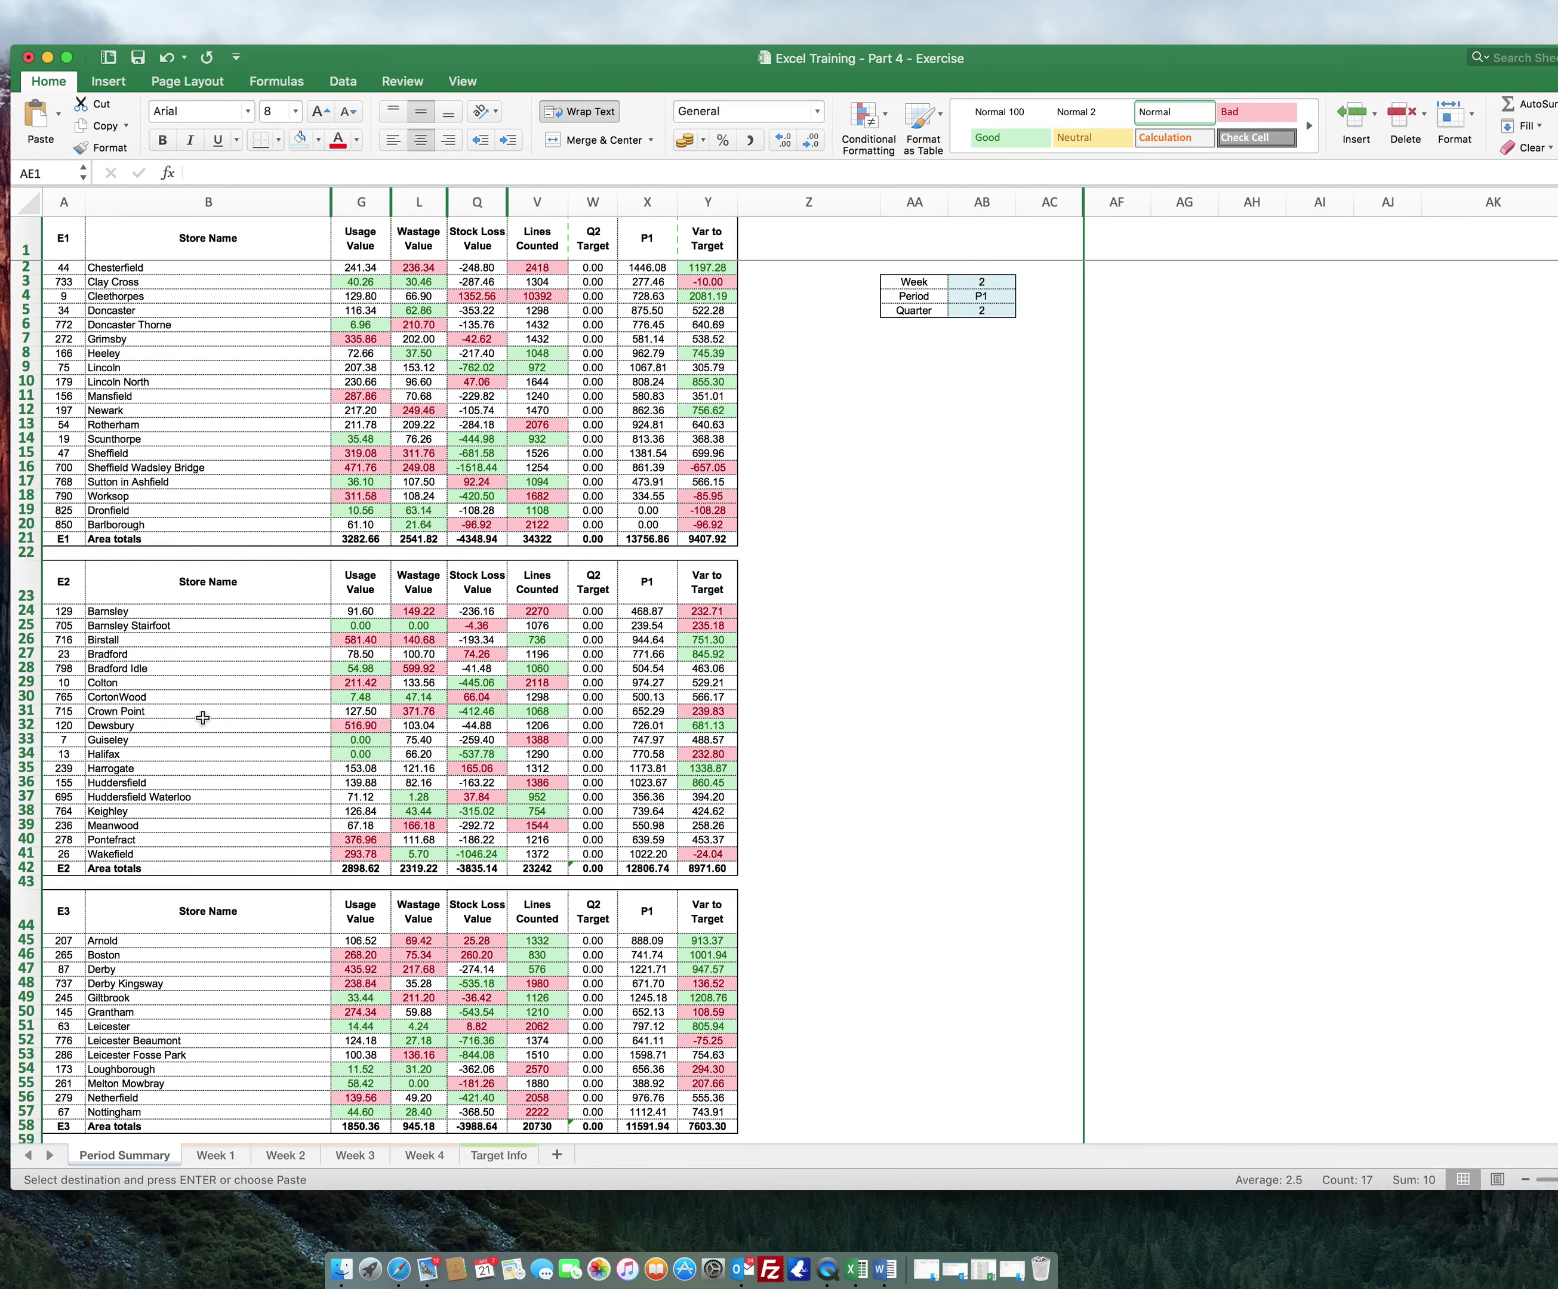
scroll(215, 717, down, 15)
scroll(217, 713, up, 15)
scroll(216, 713, right, 2)
scroll(216, 712, left, 2)
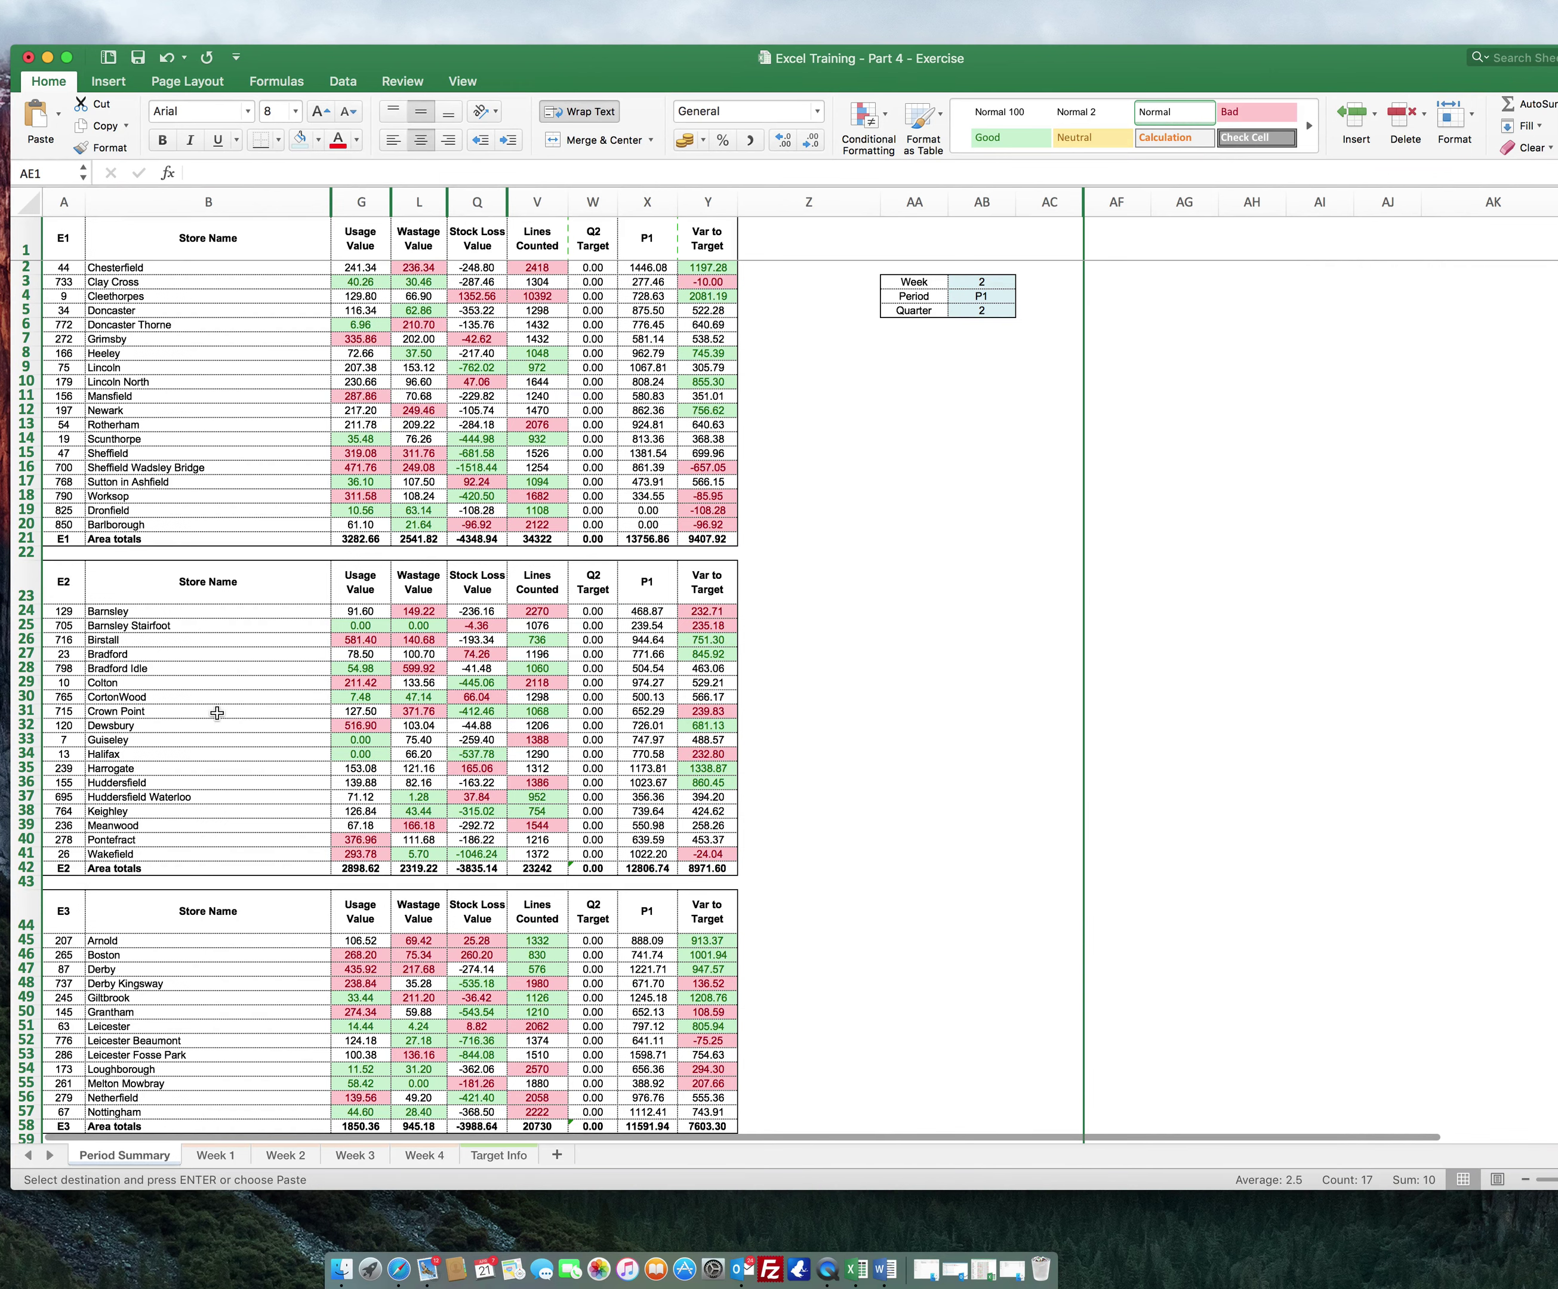